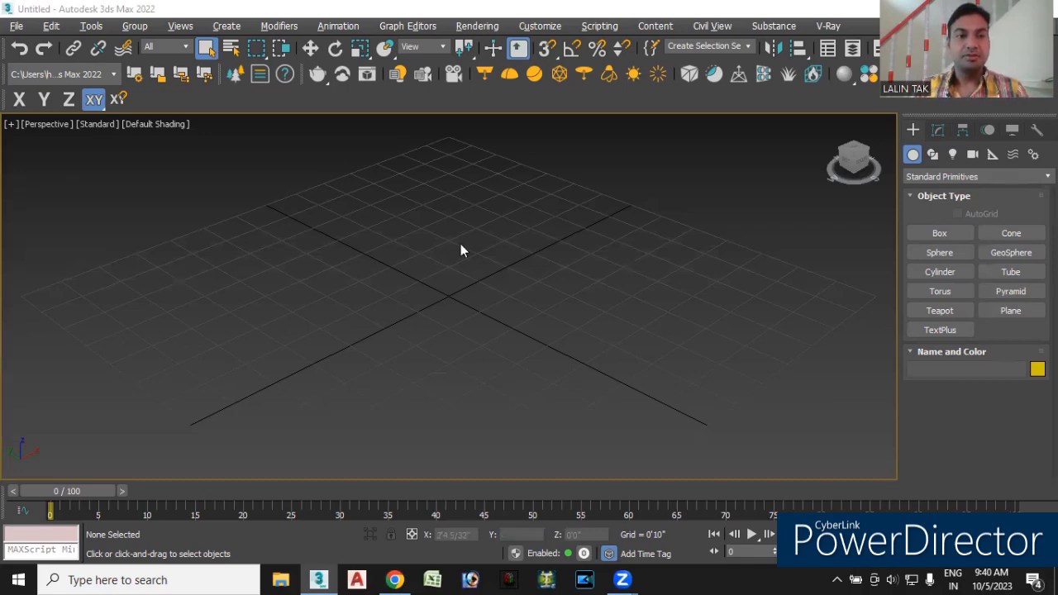
Import the "home plan" drawing as Legacy AutoCAD (*.dwg), merging its objects with the current scene and keeping the default import options.
click(16, 27)
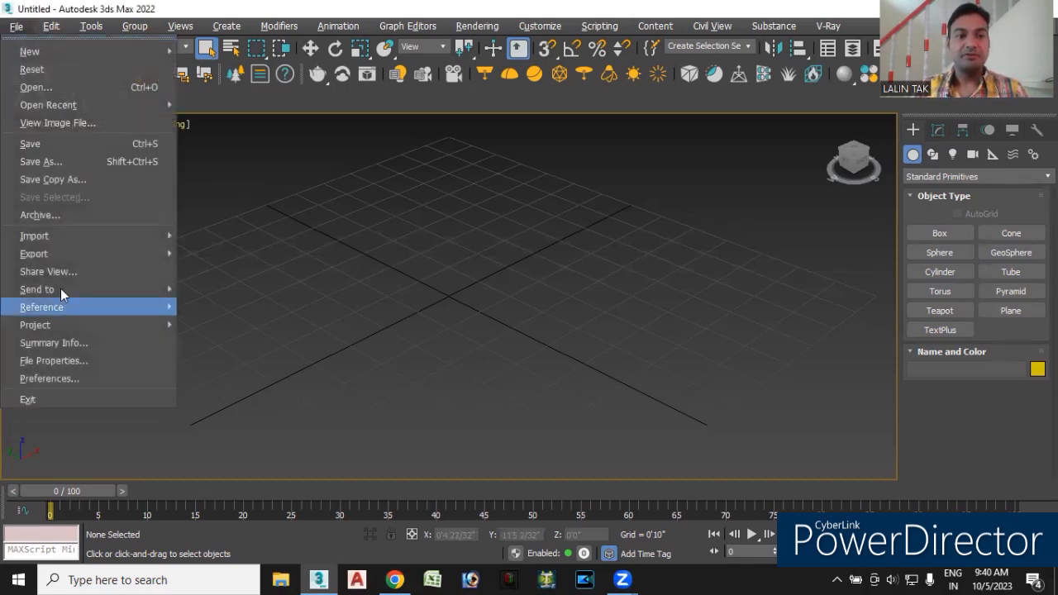
mouse_move(55, 238)
click(218, 236)
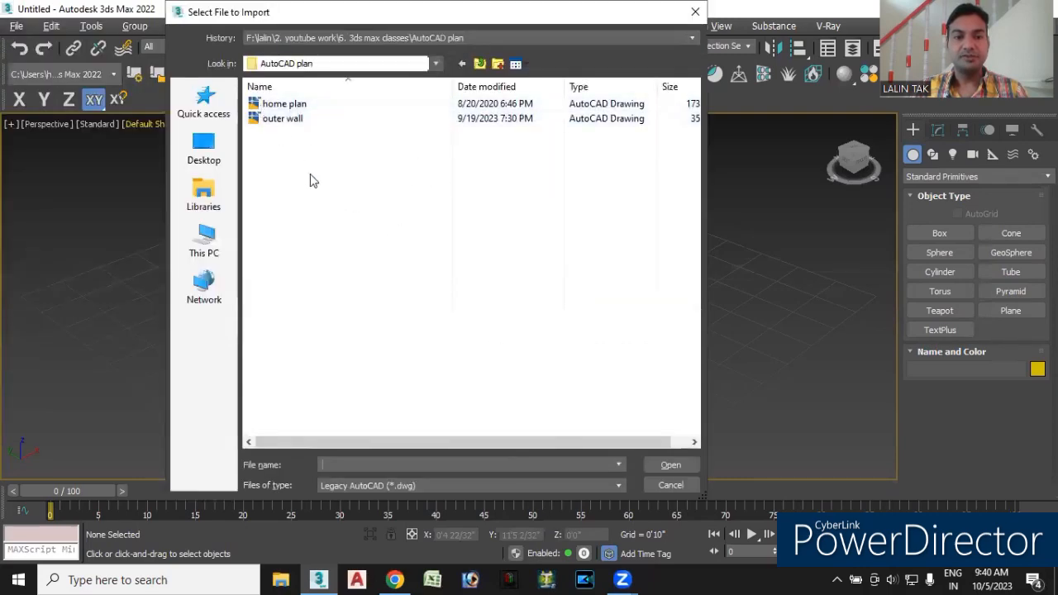
click(286, 105)
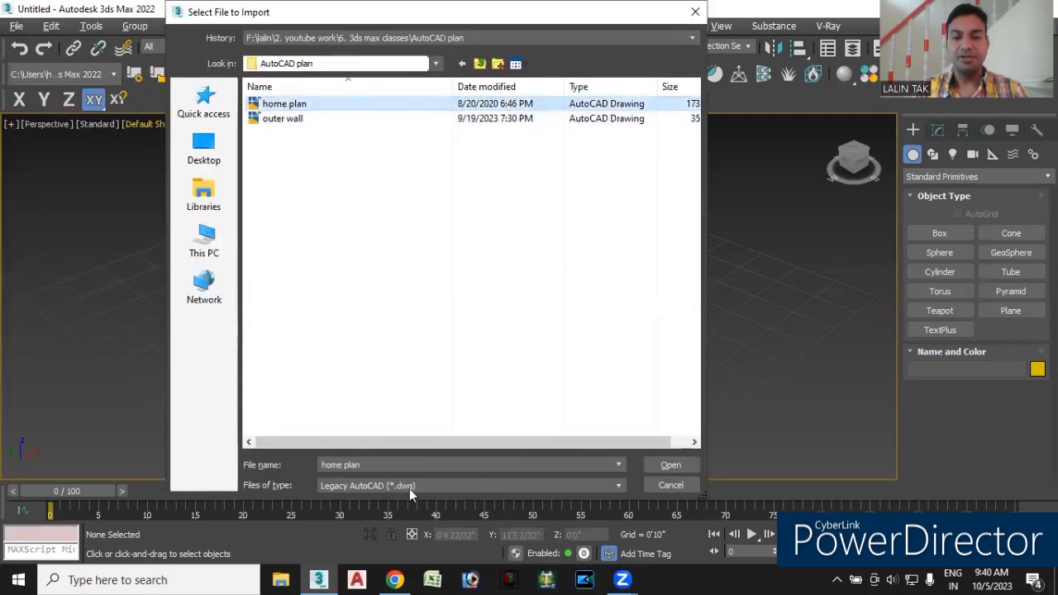
click(432, 485)
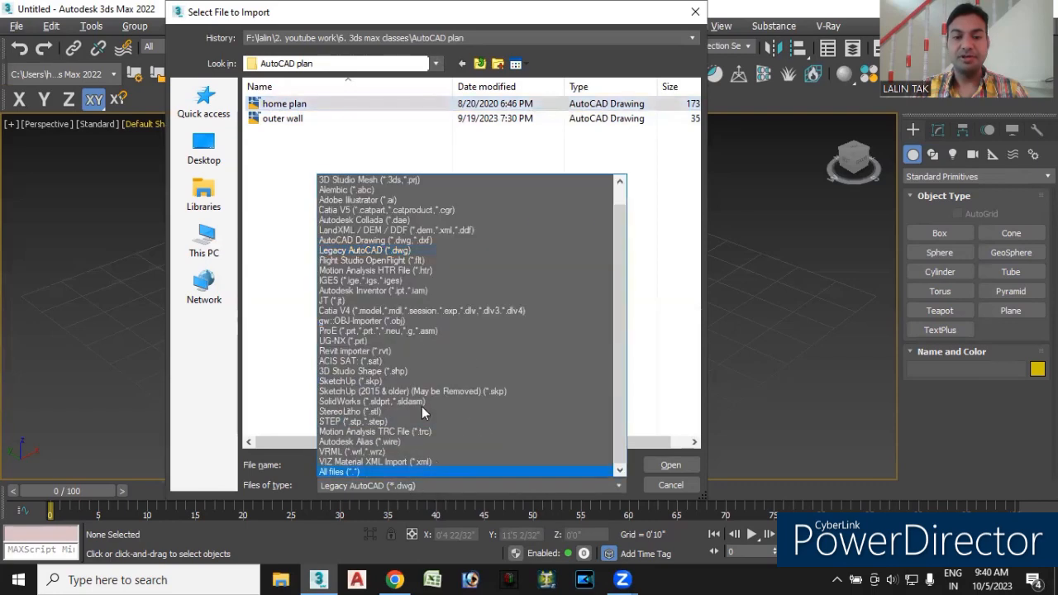
click(349, 251)
click(657, 465)
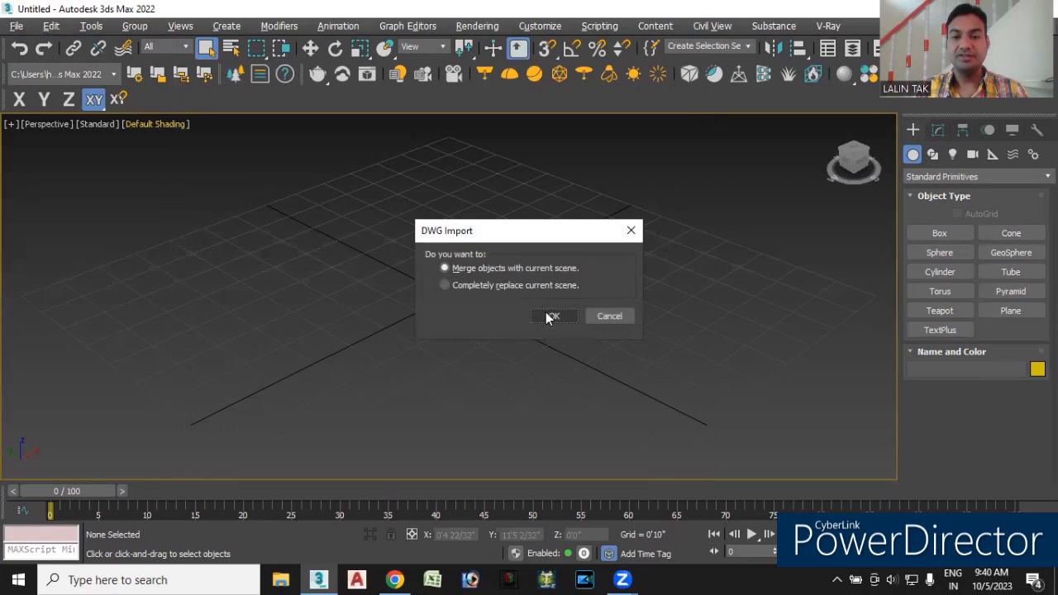
click(550, 318)
click(561, 414)
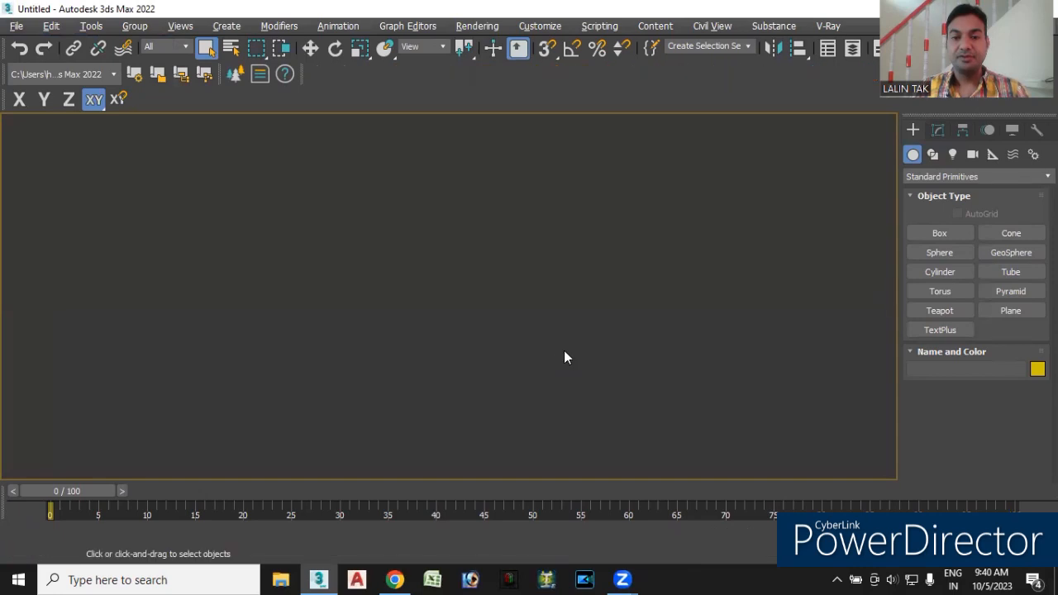
Switch to the Top view and ungroup the imported floor plan drawing.
scroll(487, 285, down, 4)
scroll(487, 293, up, 2)
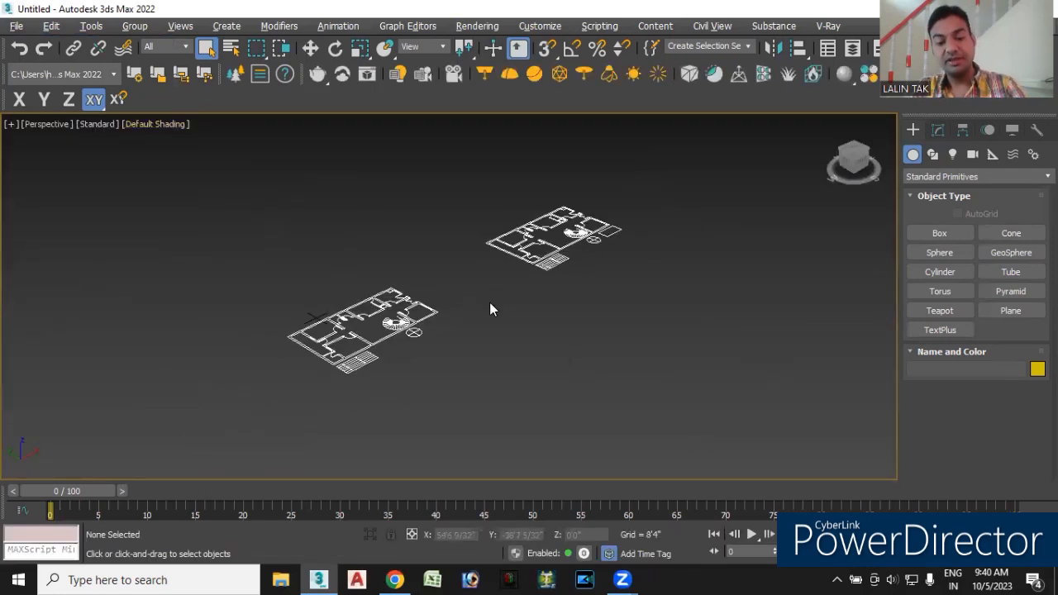
key(t)
scroll(489, 305, down, 3)
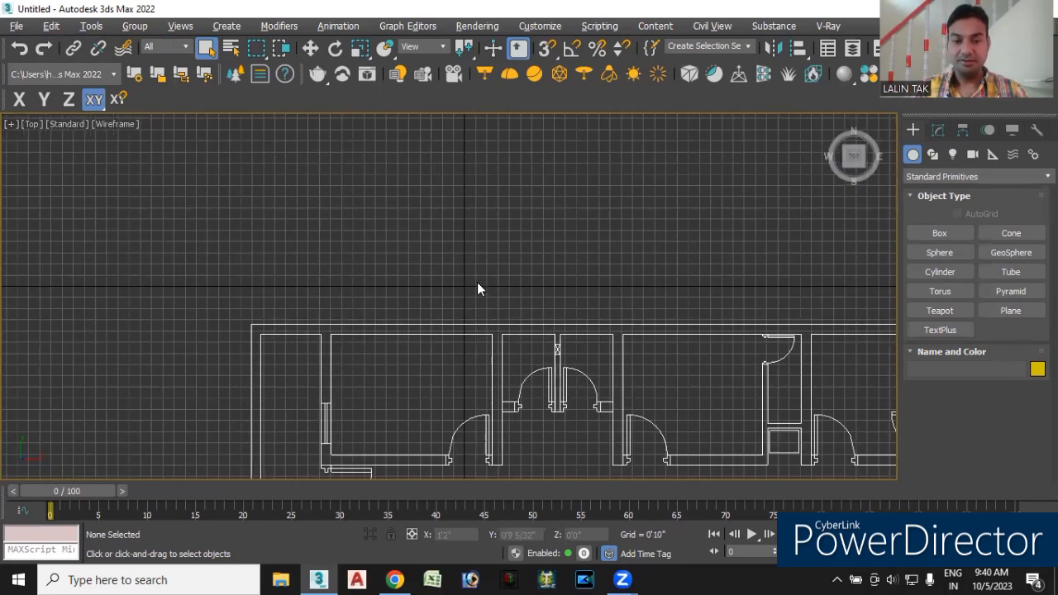
scroll(547, 369, down, 3)
middle_drag(547, 369, 276, 219)
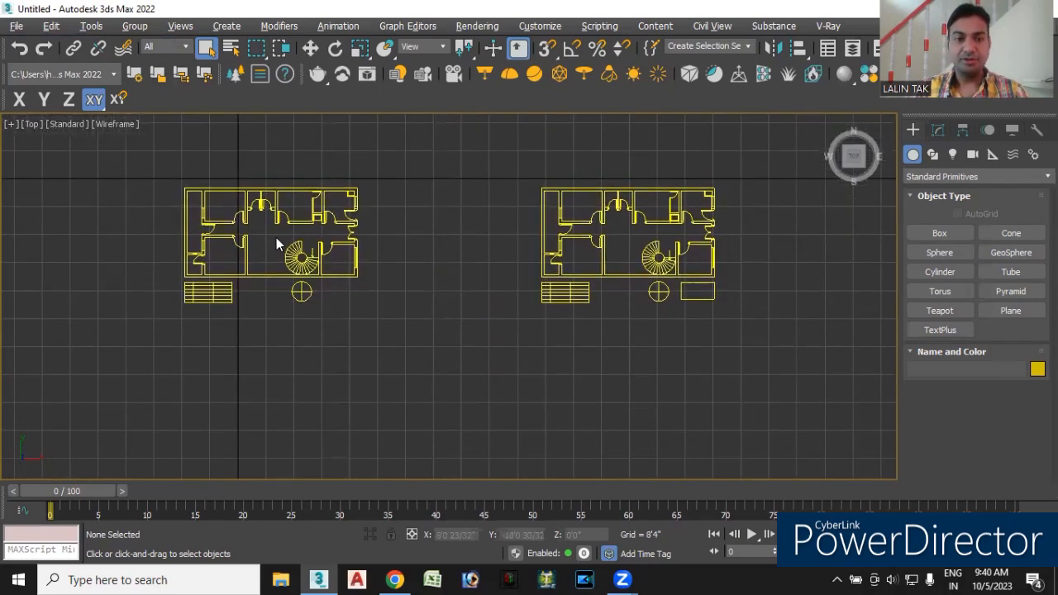
click(300, 242)
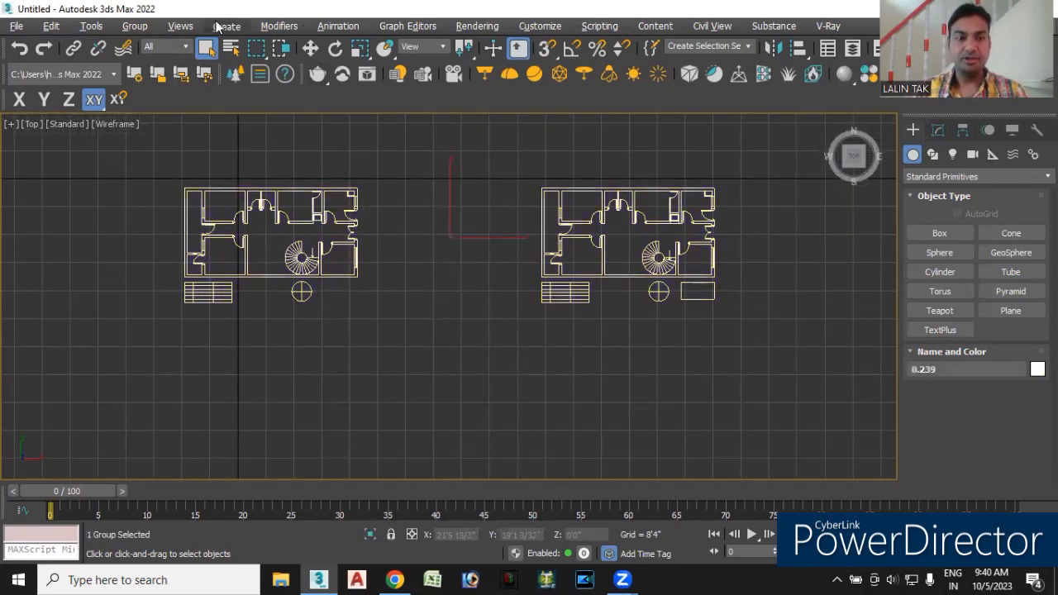
click(135, 25)
click(162, 52)
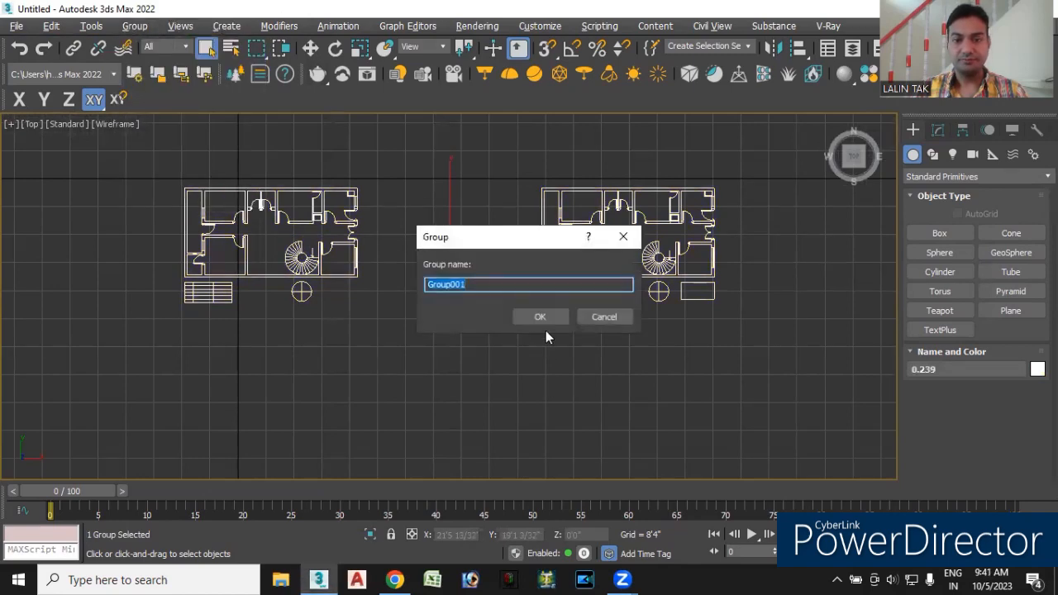
click(624, 237)
click(135, 26)
click(151, 69)
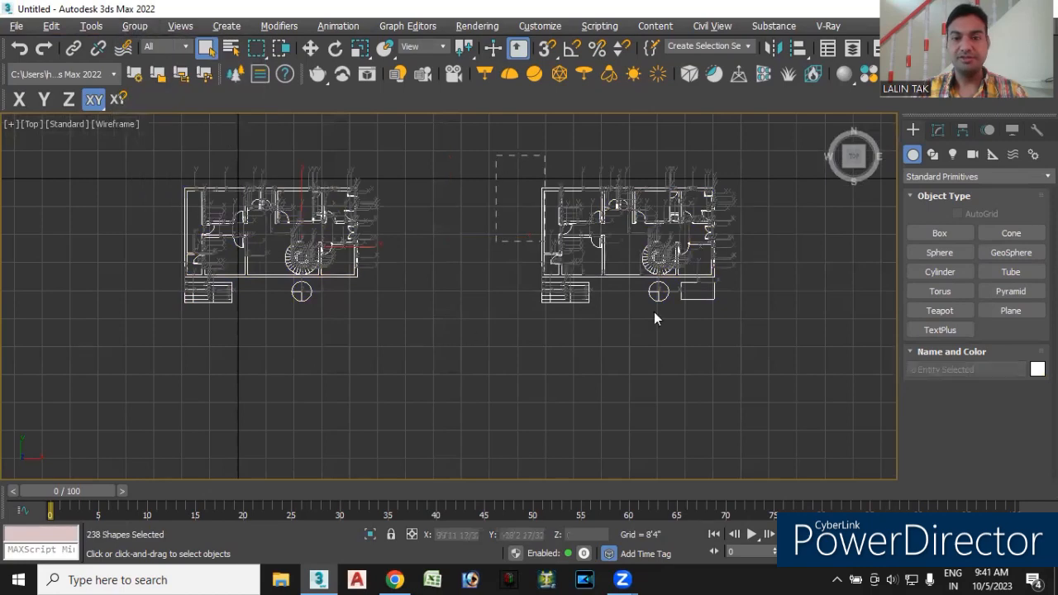
Delete the second floor plan on the right and the loose shapes below the remaining plan.
drag(792, 343, 790, 343)
key(Delete)
middle_drag(310, 333, 411, 362)
scroll(324, 347, up, 3)
drag(221, 273, 521, 354)
key(Delete)
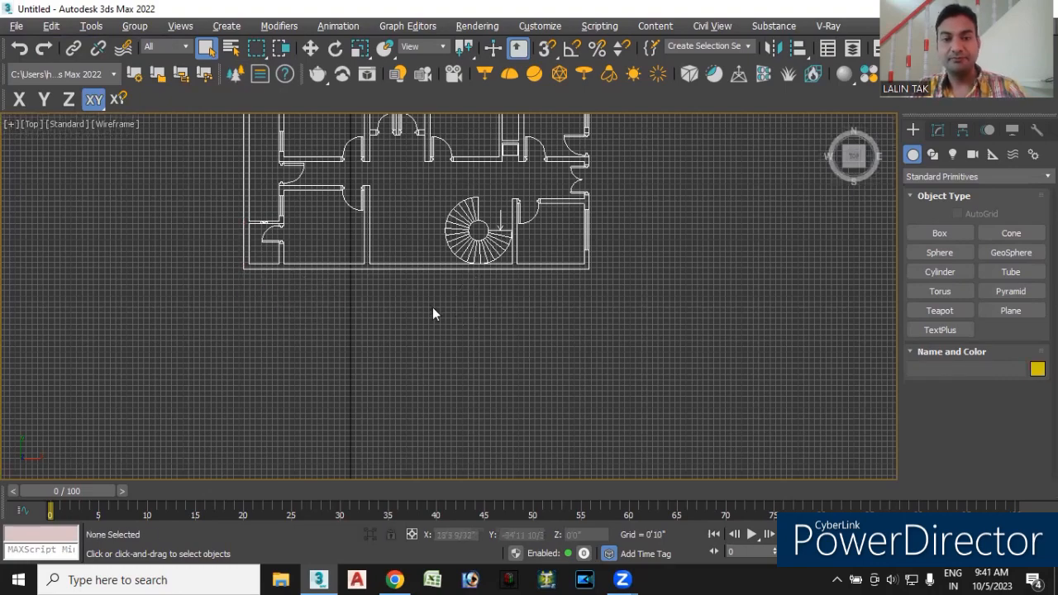
Group all shapes of the remaining floor plan under the name Group001.
middle_drag(433, 309, 510, 435)
scroll(496, 417, up, 2)
scroll(491, 404, up, 3)
scroll(489, 397, down, 3)
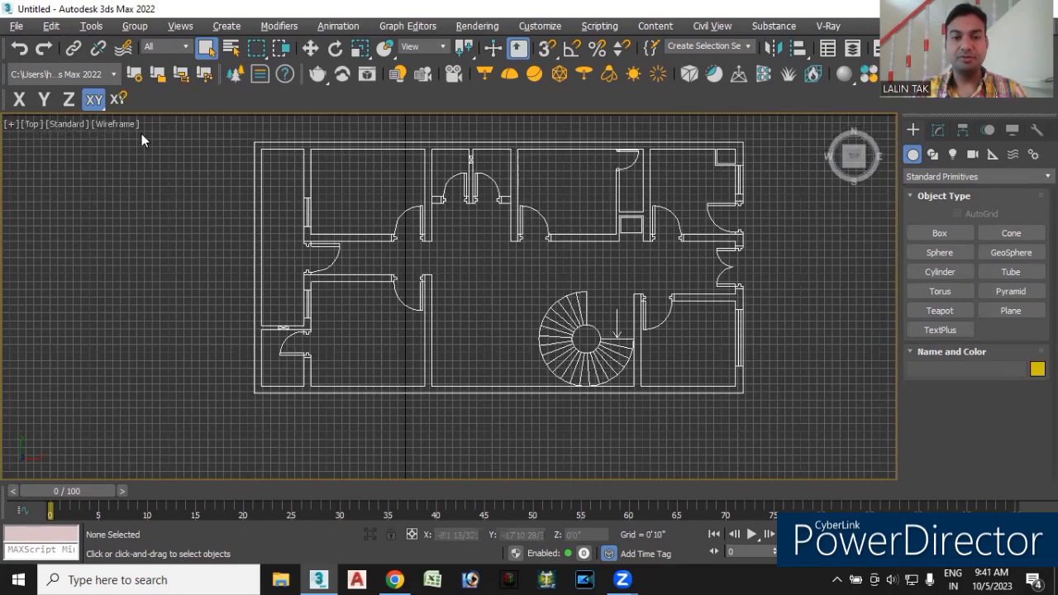
drag(197, 121, 773, 417)
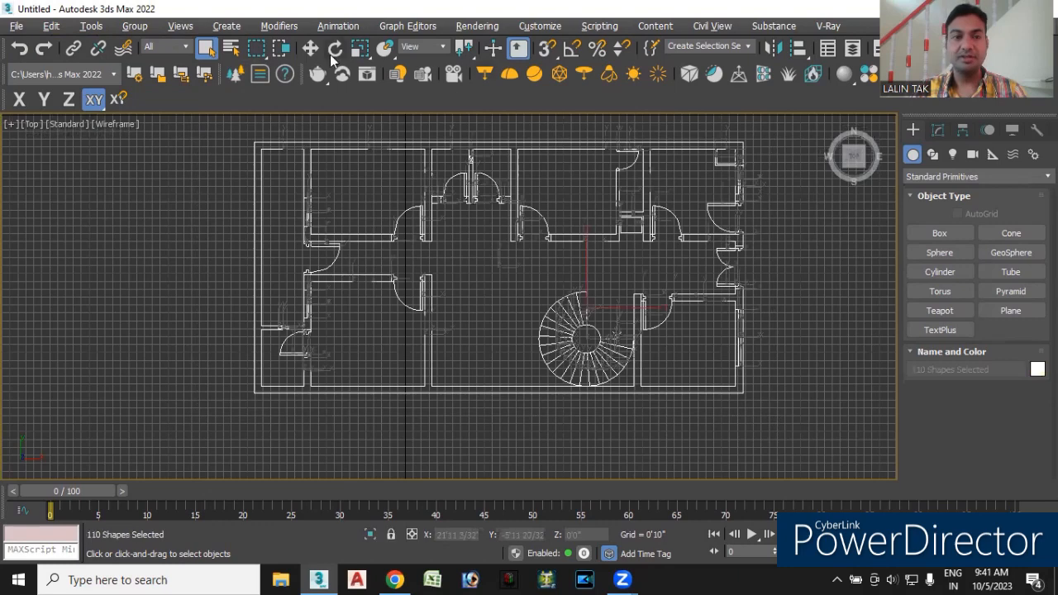
click(134, 25)
click(136, 47)
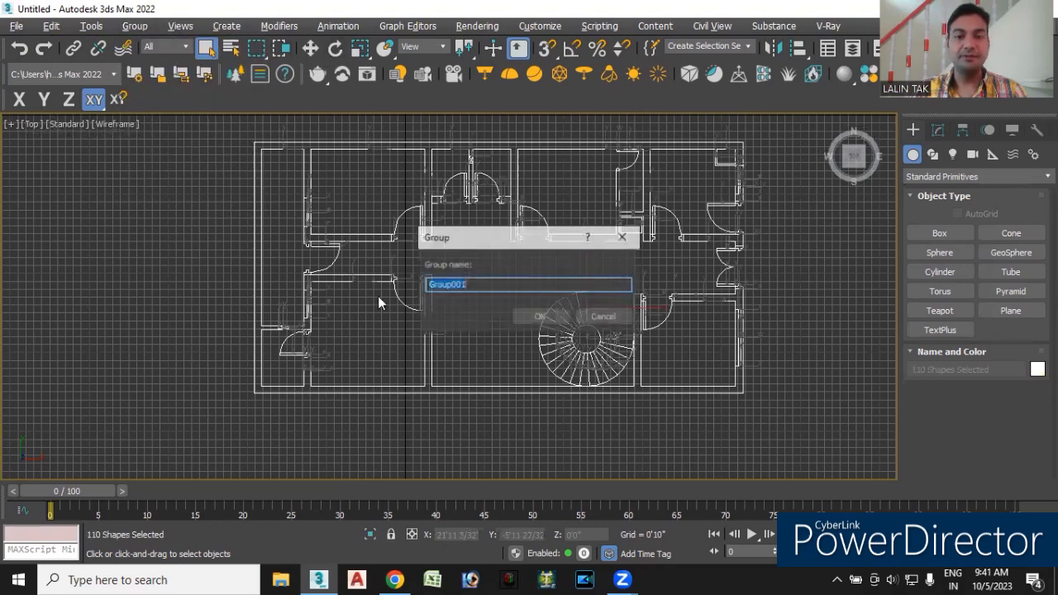
click(527, 317)
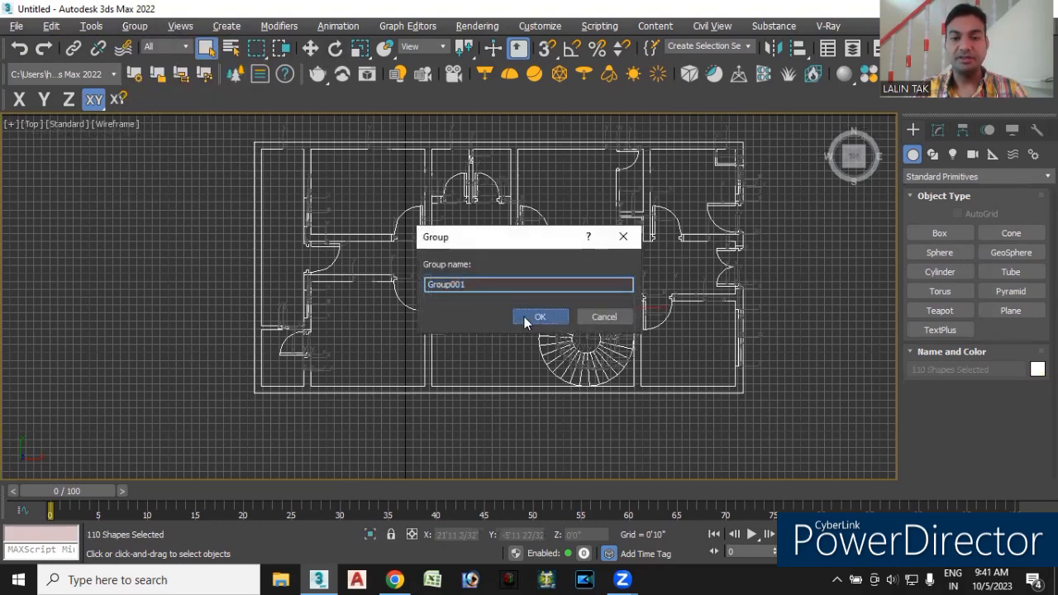
Move the plan group to the world origin by setting its absolute X and Y positions to 0.
click(310, 50)
right_click(310, 50)
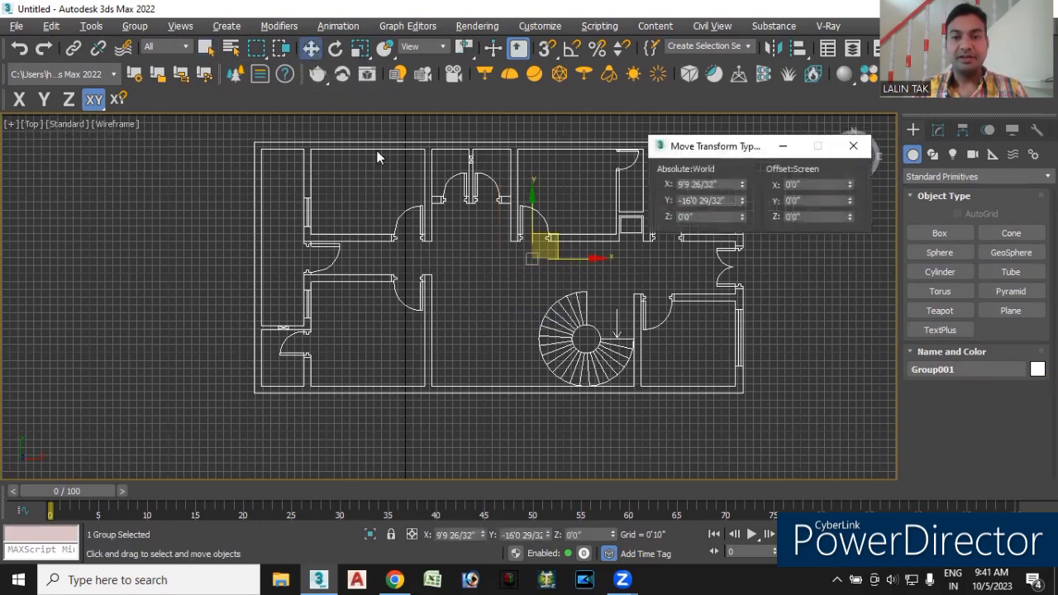
right_click(742, 185)
right_click(742, 201)
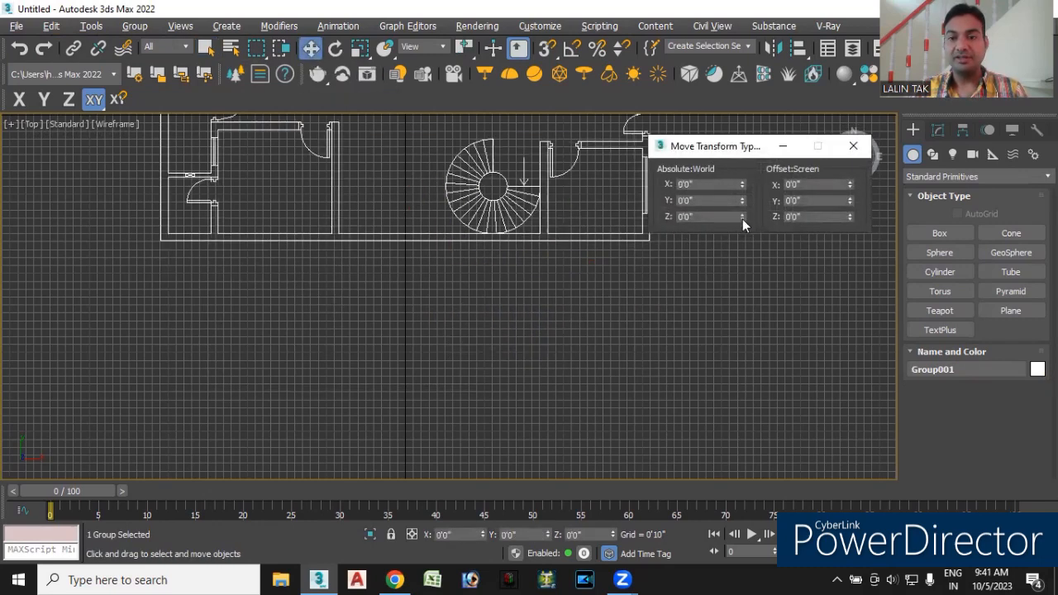
click(853, 146)
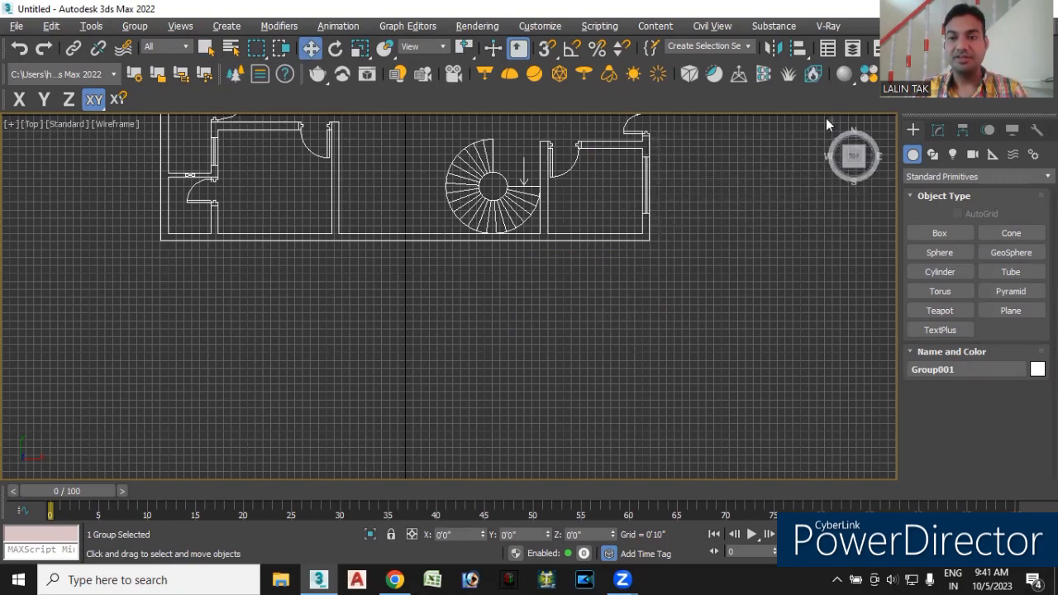
View the centred plan in the Perspective view and deselect it.
key(p)
click(829, 122)
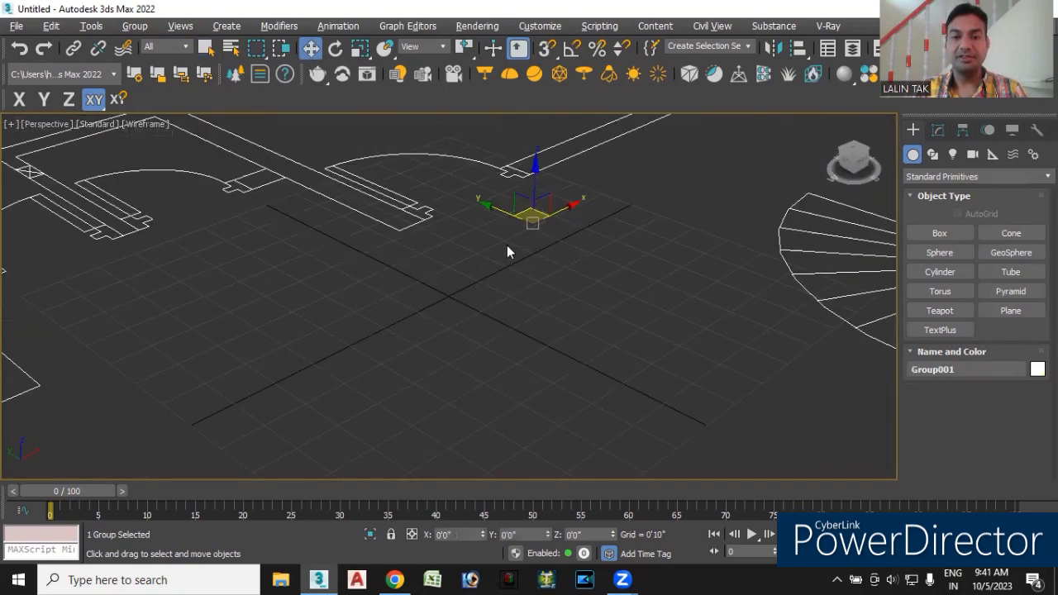
click(578, 354)
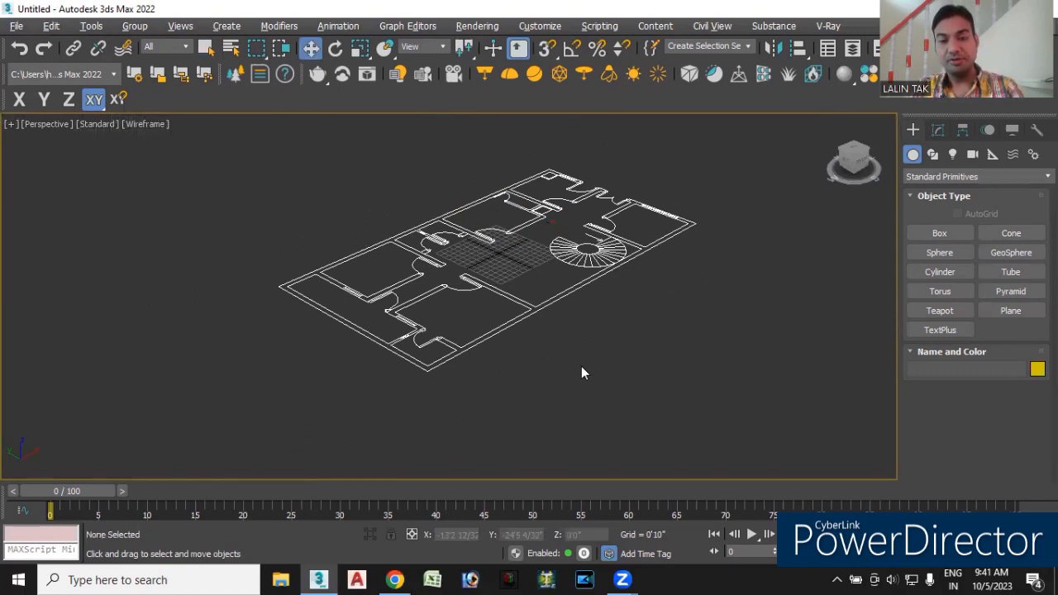
Return to the Top view of the whole plan and show the spline shape creation tools.
key(t)
scroll(496, 284, down, 5)
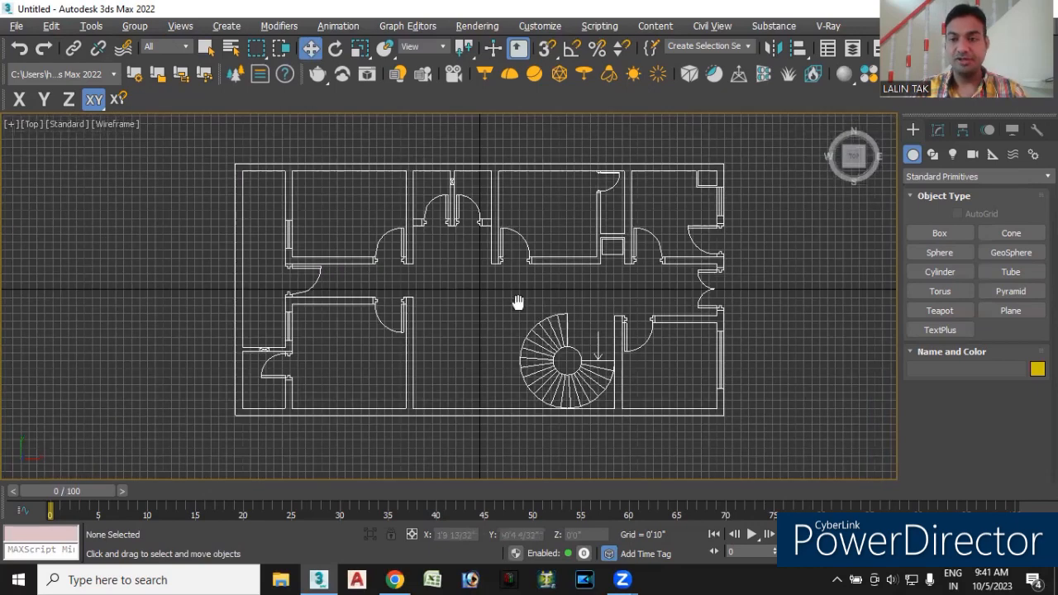
middle_drag(518, 302, 484, 302)
click(933, 154)
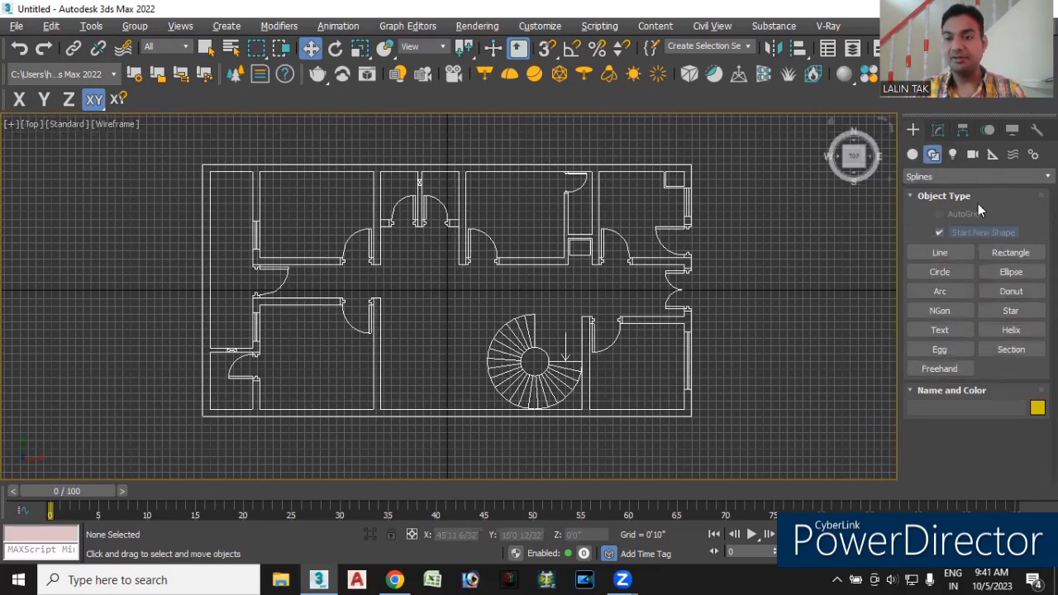
click(940, 252)
middle_drag(424, 291, 471, 287)
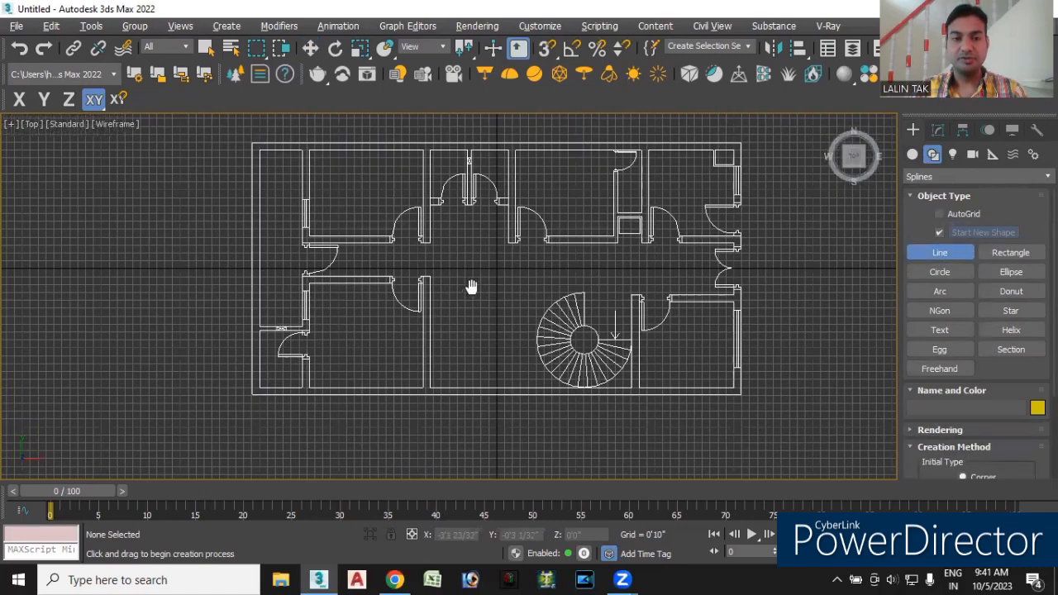
scroll(265, 187, up, 4)
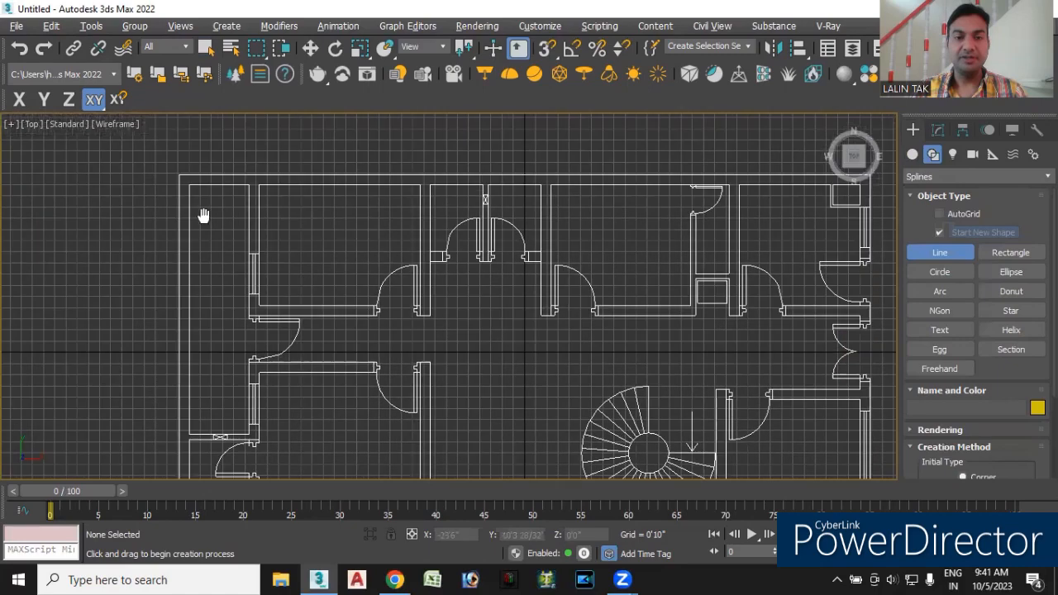
scroll(205, 215, down, 3)
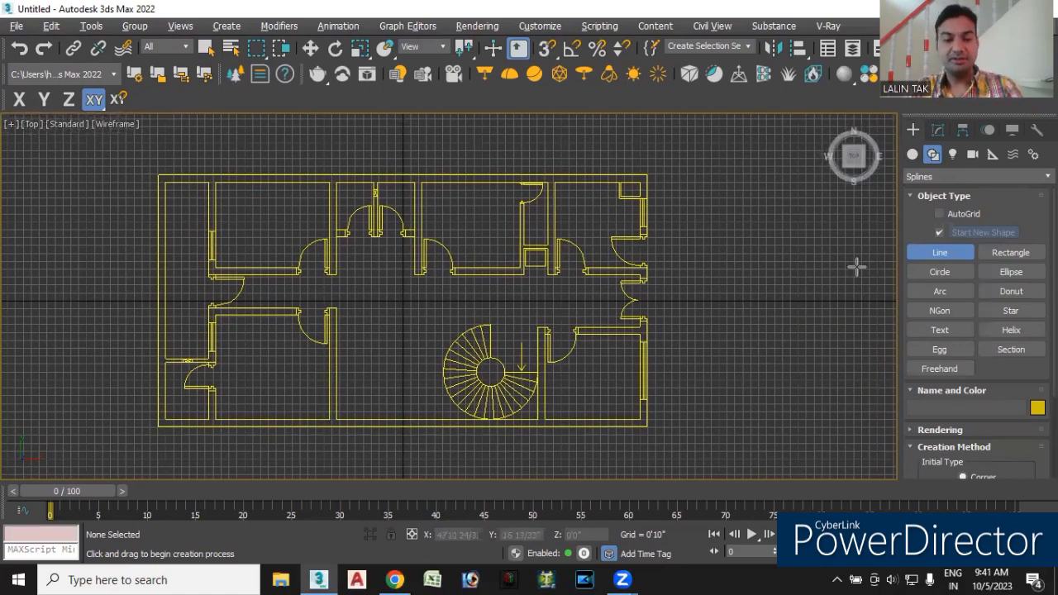
key(w)
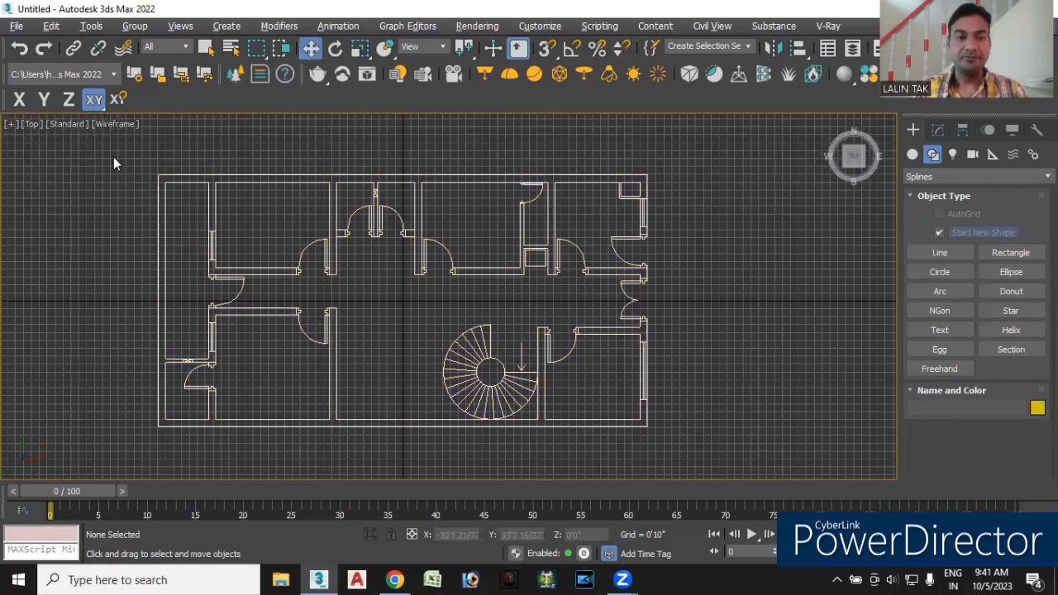
Change the plan group's object color to golden yellow and deselect it.
drag(181, 254, 672, 467)
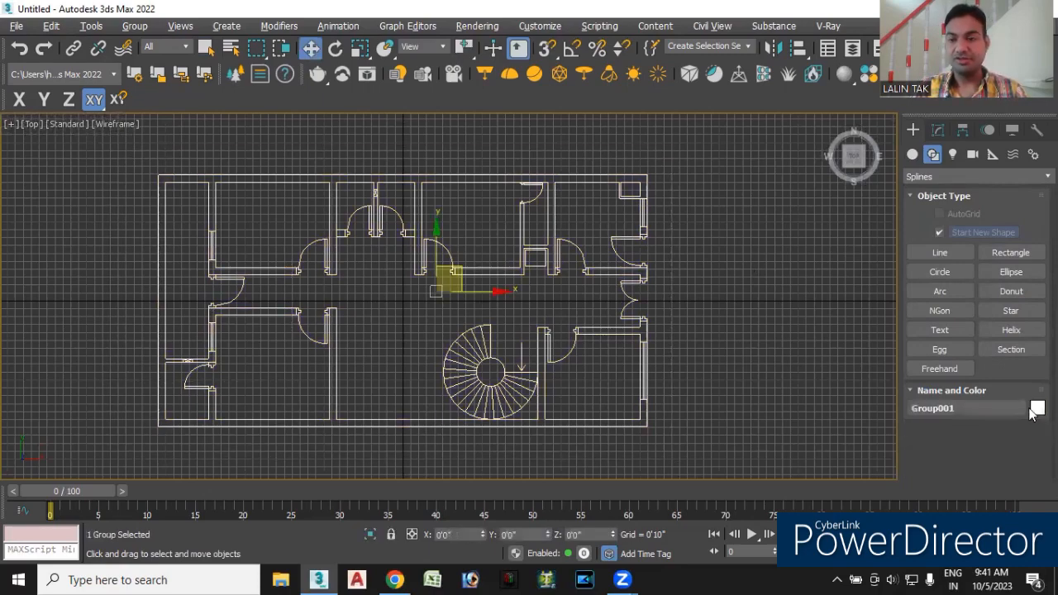
click(564, 285)
click(781, 333)
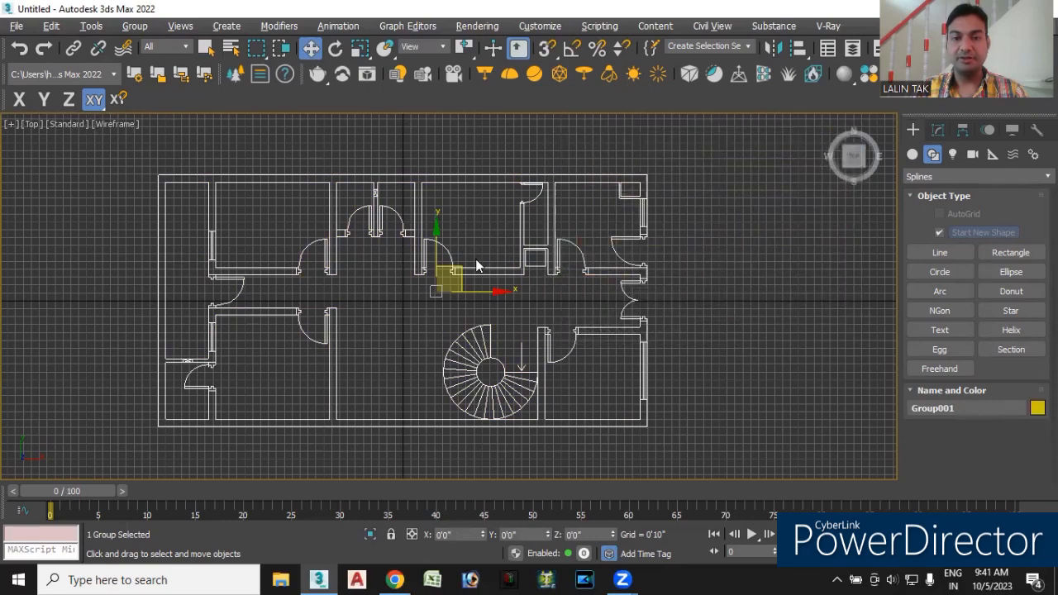
click(731, 361)
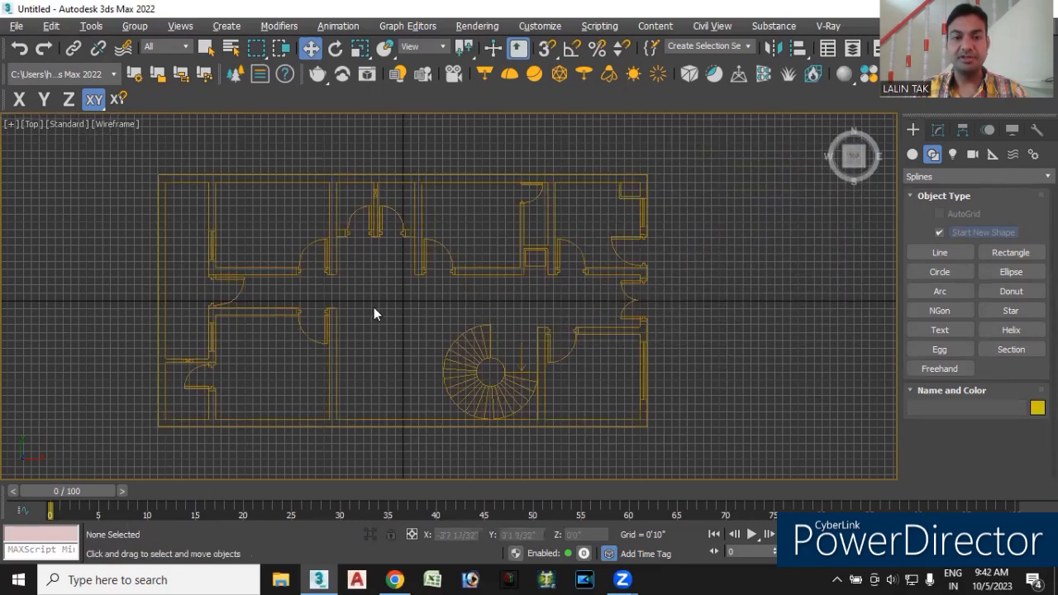
Start a line with 3D snapping on and trace the north outer wall edge from the northwest to the northeast corner.
middle_drag(377, 313, 410, 308)
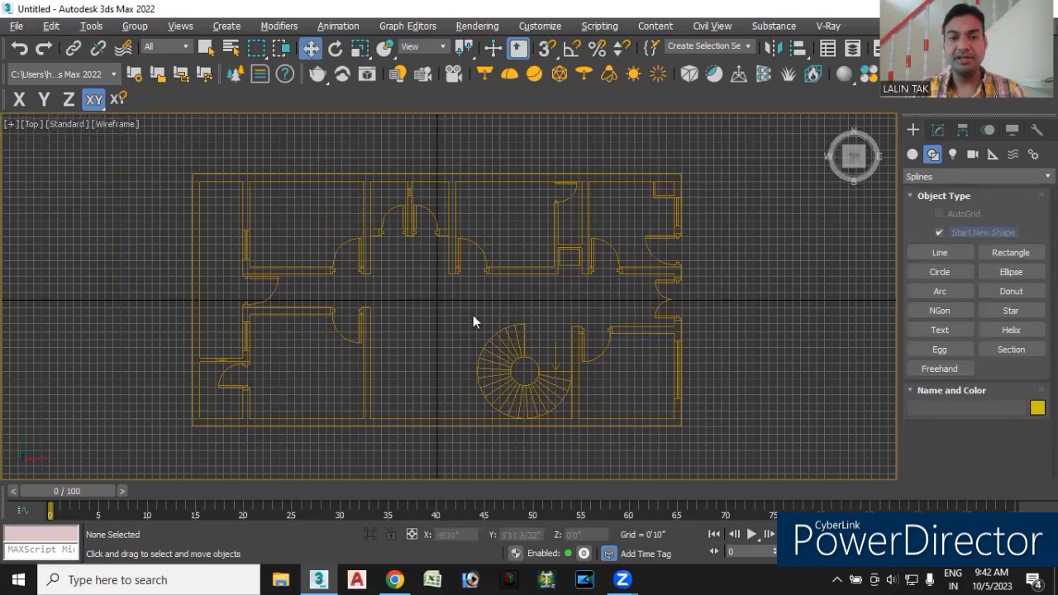
click(940, 252)
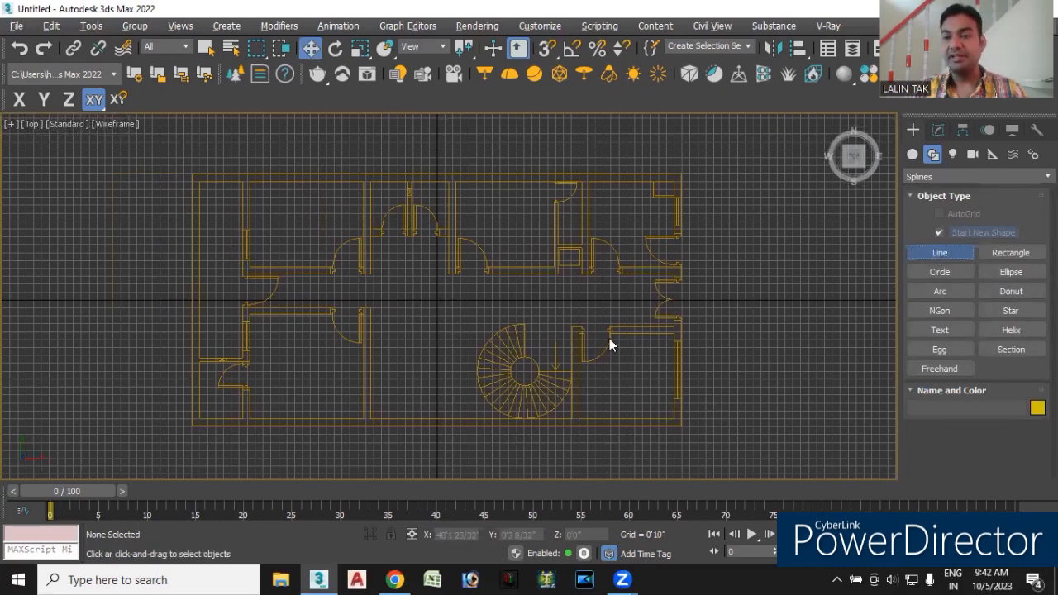
scroll(213, 204, up, 3)
middle_drag(214, 259, 213, 296)
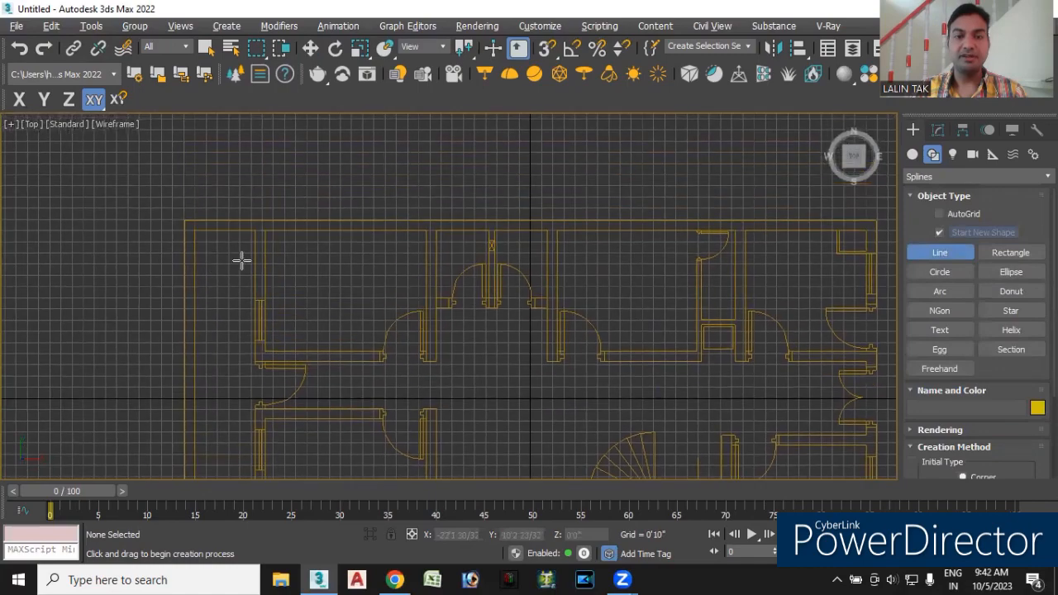
click(545, 50)
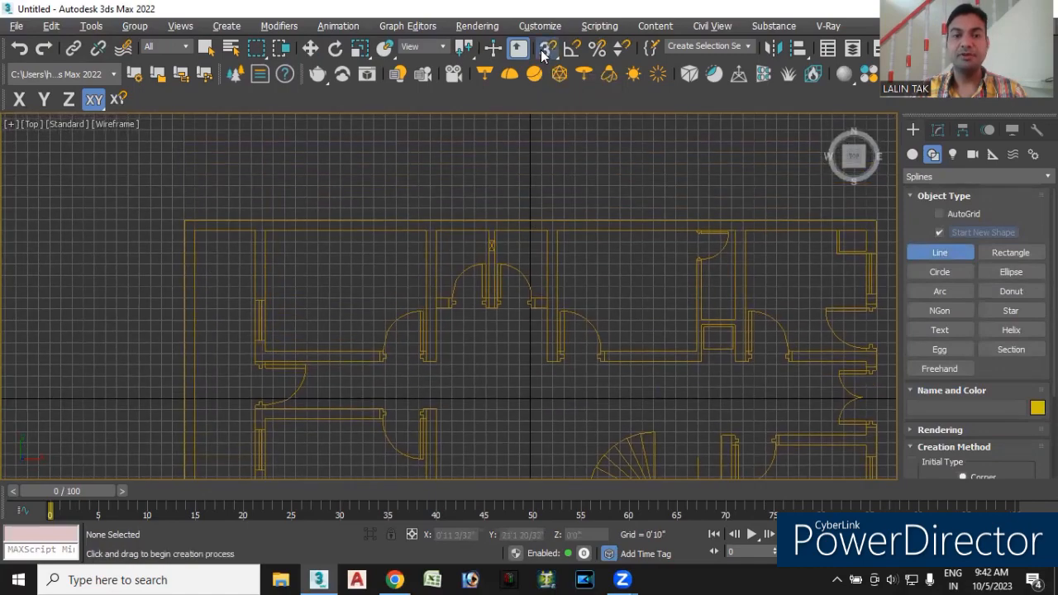
middle_drag(210, 258, 135, 188)
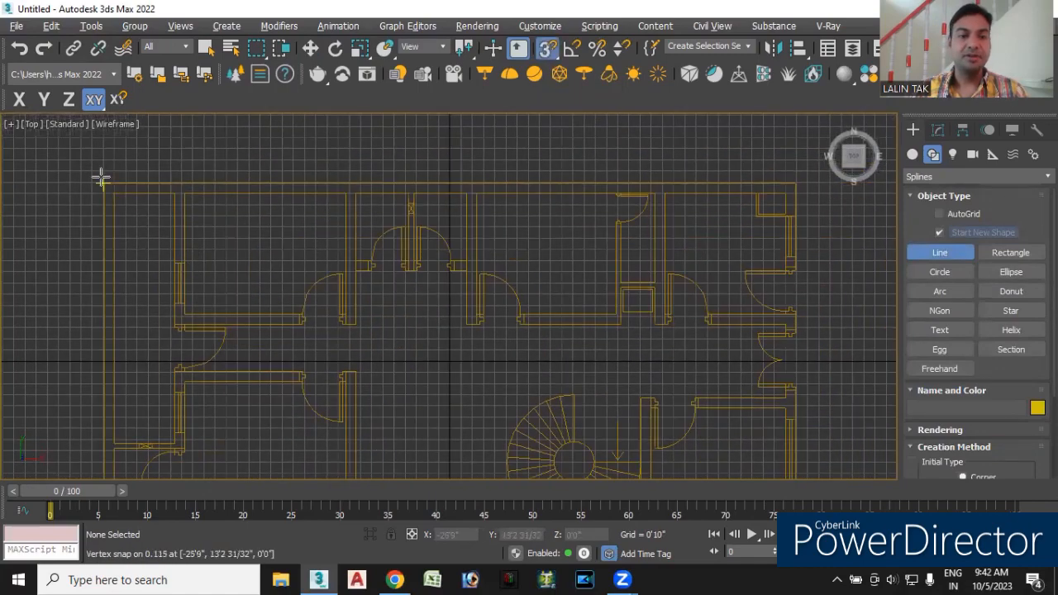
click(104, 183)
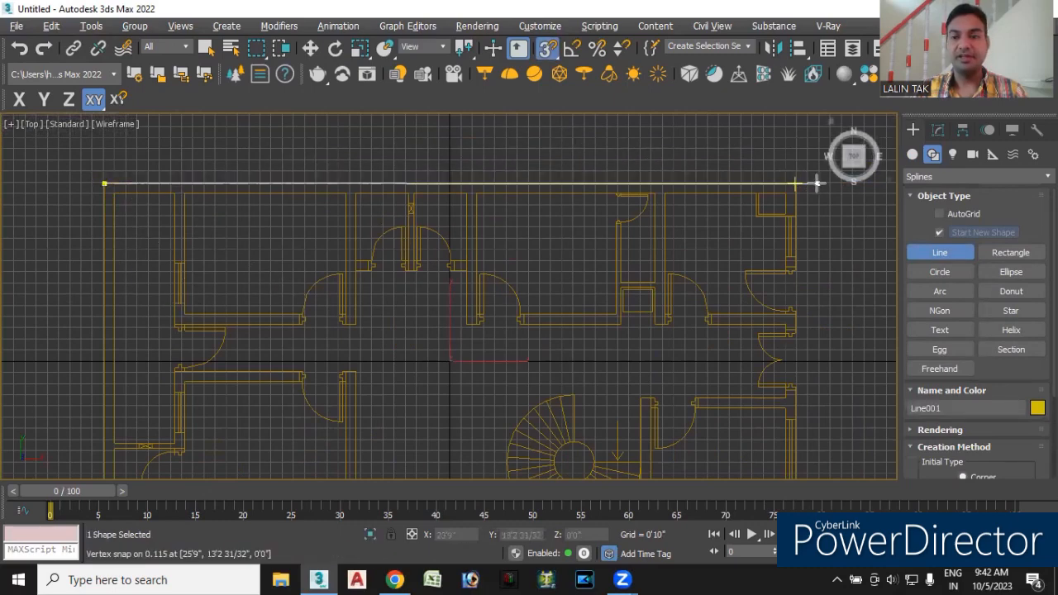
click(795, 184)
Continue the line down the east outer wall, placing vertices at both ends of the northernmost window.
scroll(780, 283, up, 3)
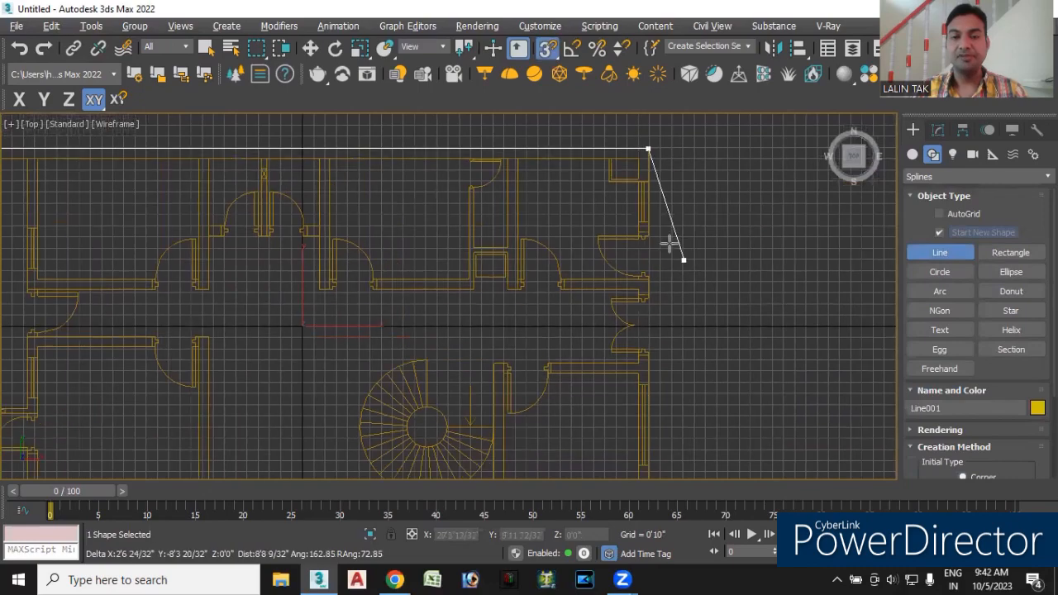
scroll(673, 208, up, 2)
scroll(590, 240, up, 5)
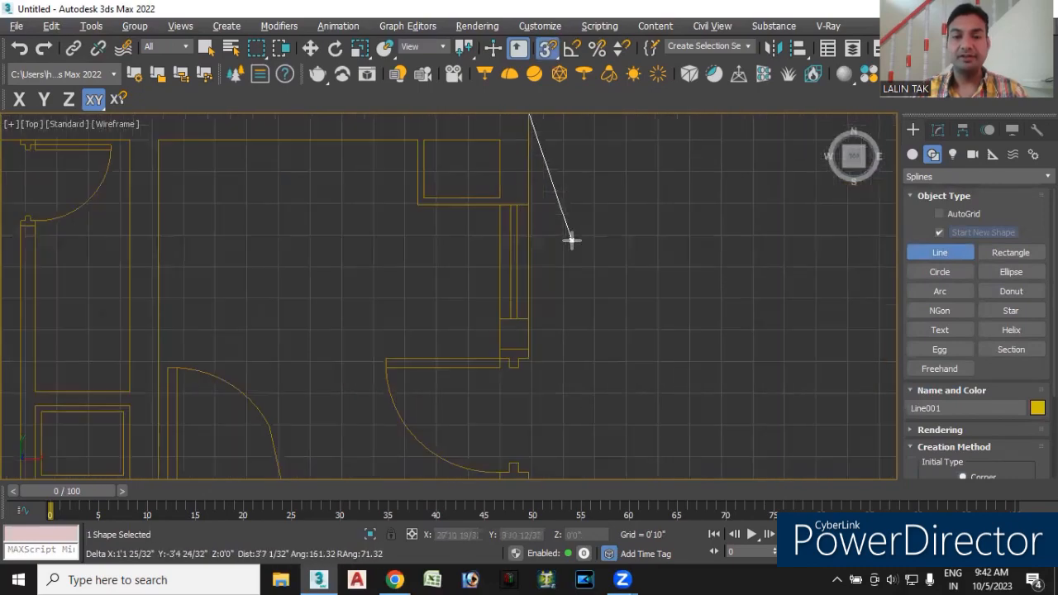
middle_drag(551, 238, 549, 223)
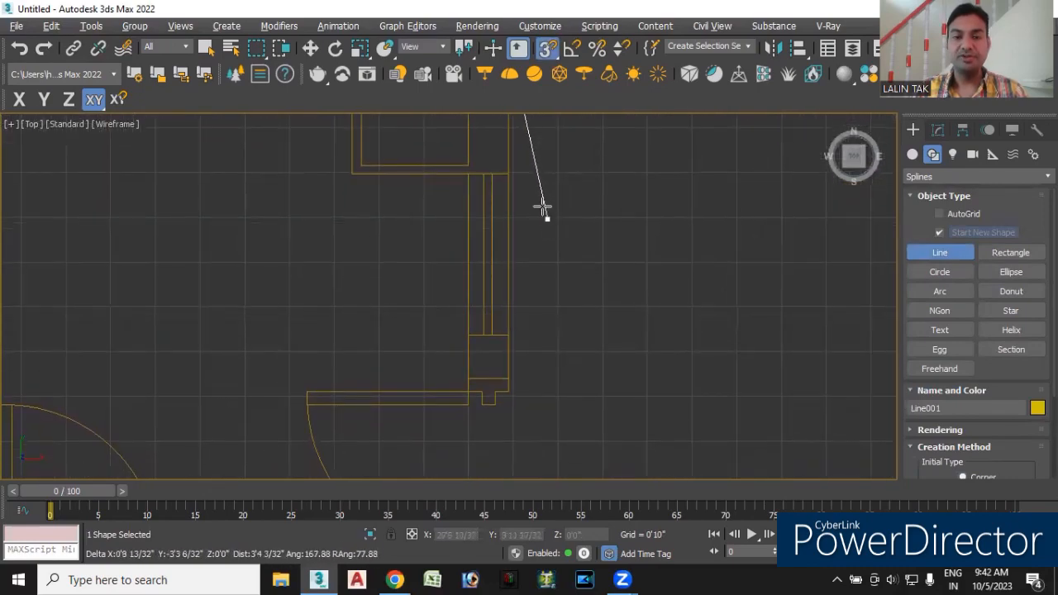
click(509, 175)
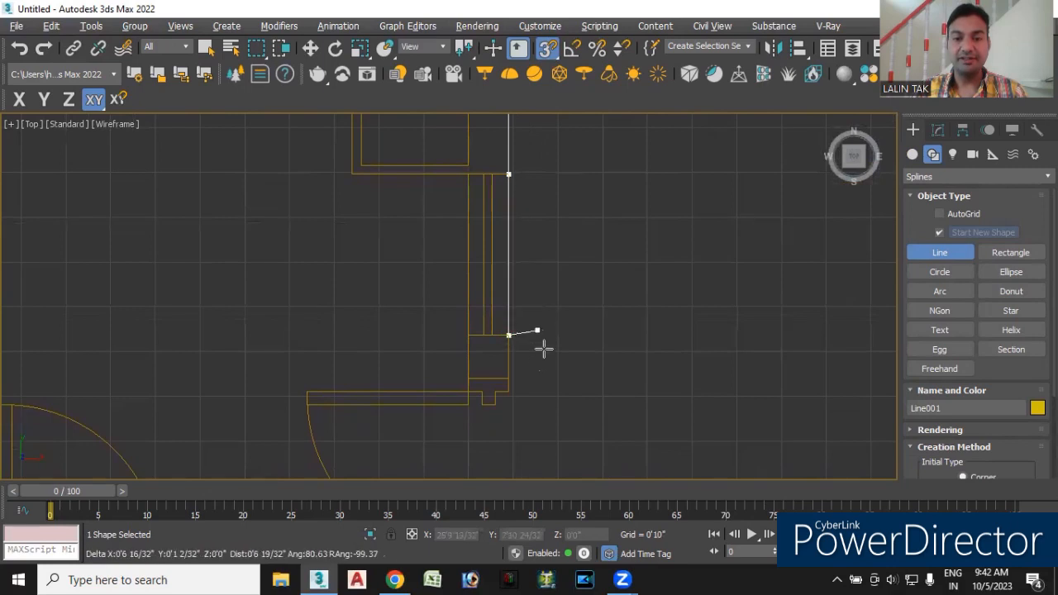
click(509, 336)
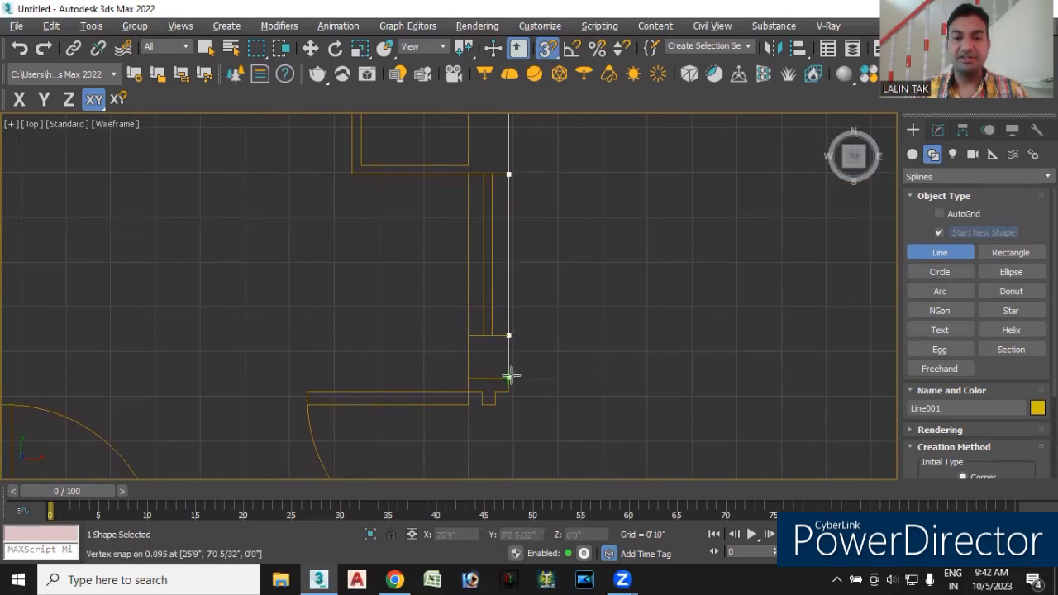
Continue the line down the rest of the east wall, snapping vertices at the edges of its door and window openings.
mouse_move(535, 371)
middle_down()
mouse_move(529, 245)
mouse_move(522, 260)
middle_up()
click(500, 254)
click(501, 439)
mouse_move(568, 477)
middle_down()
mouse_move(567, 220)
mouse_move(513, 251)
middle_up()
click(507, 257)
middle_drag(562, 385, 571, 251)
click(518, 358)
middle_drag(578, 421, 571, 215)
middle_drag(584, 385, 600, 217)
click(540, 403)
middle_drag(605, 460, 630, 203)
click(562, 315)
Trace the south and west outer wall edges back to the starting vertex and close the spline.
scroll(496, 376, down, 3)
middle_drag(405, 411, 1057, 363)
click(227, 304)
scroll(156, 277, down, 2)
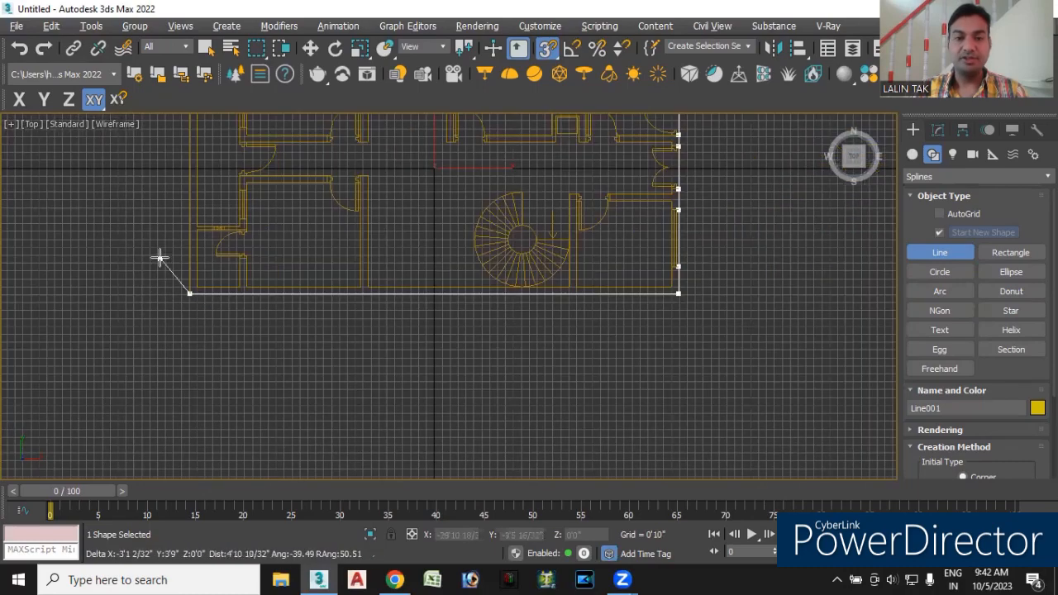
middle_drag(160, 256, 165, 413)
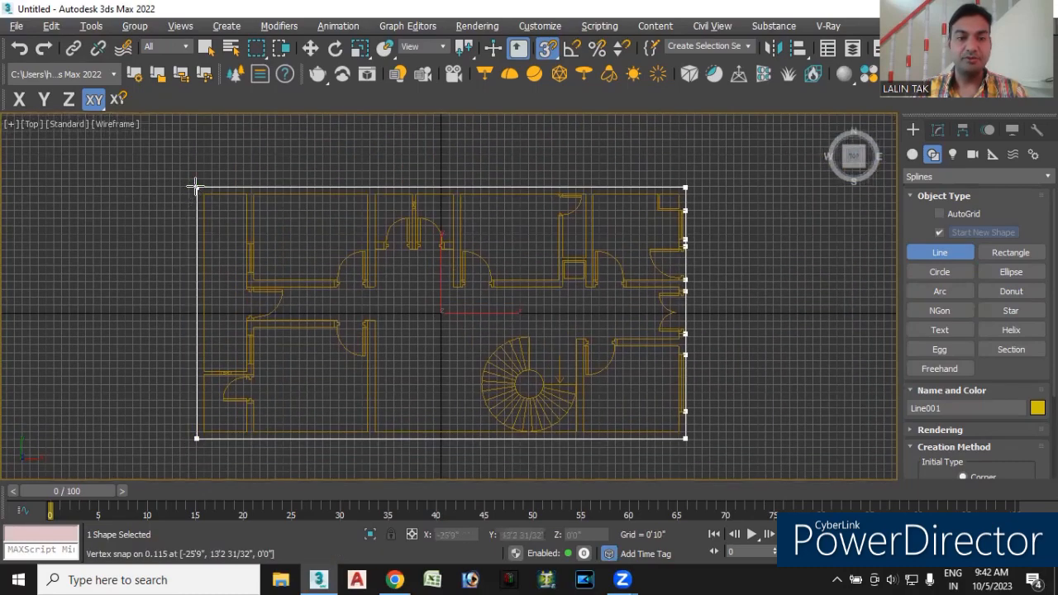
click(197, 201)
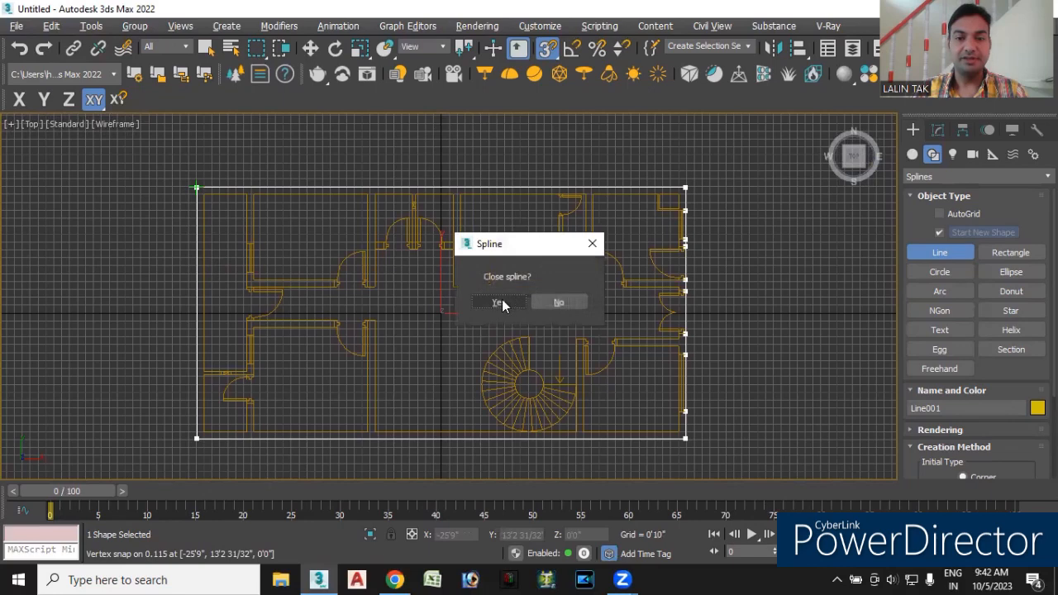
click(499, 303)
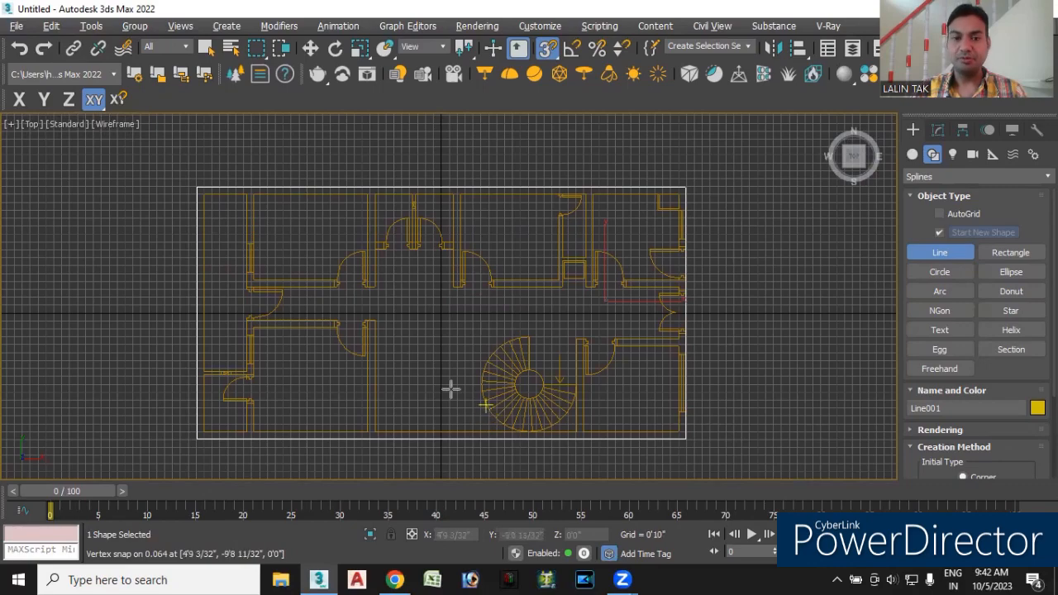
Try to trace the inner edge of the narrow west space from its northwest corner to the window, then end the line.
middle_drag(226, 245, 331, 243)
middle_drag(317, 192, 317, 197)
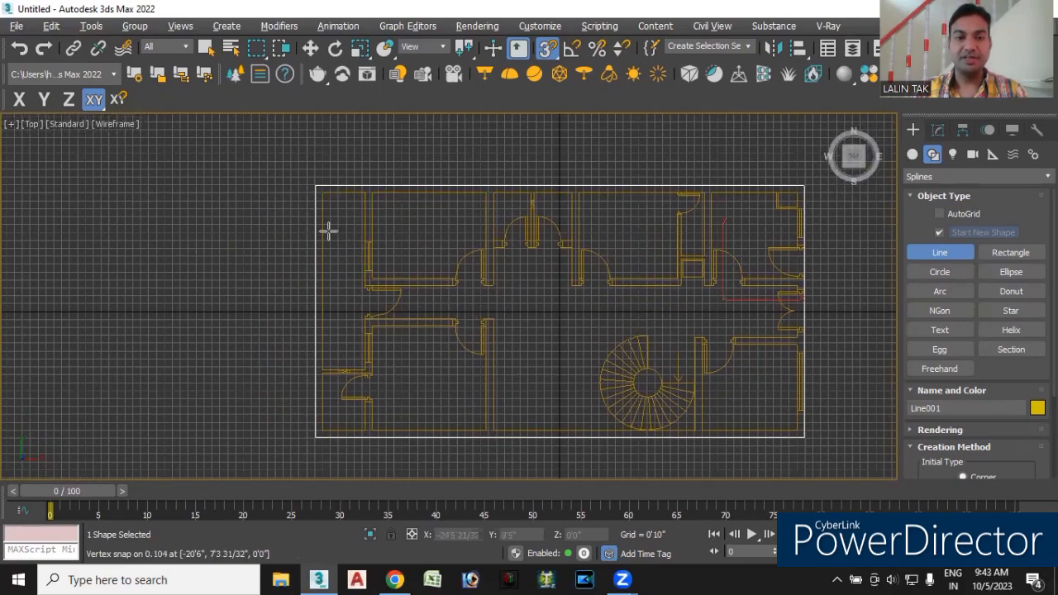
scroll(329, 236, up, 3)
scroll(324, 254, up, 2)
click(311, 199)
click(431, 200)
drag(432, 337, 401, 425)
middle_drag(402, 425, 427, 367)
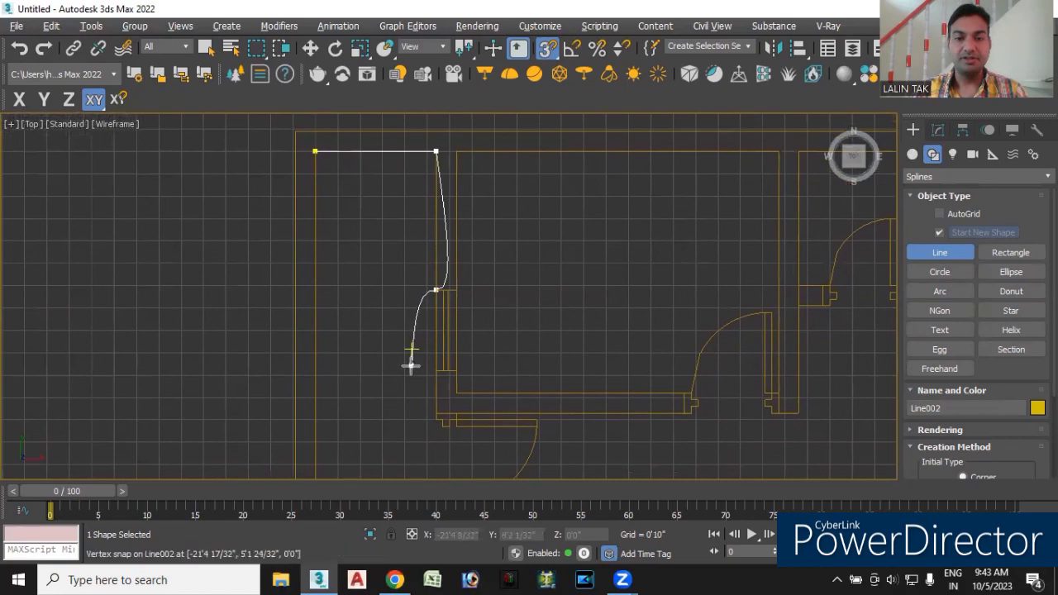
click(437, 290)
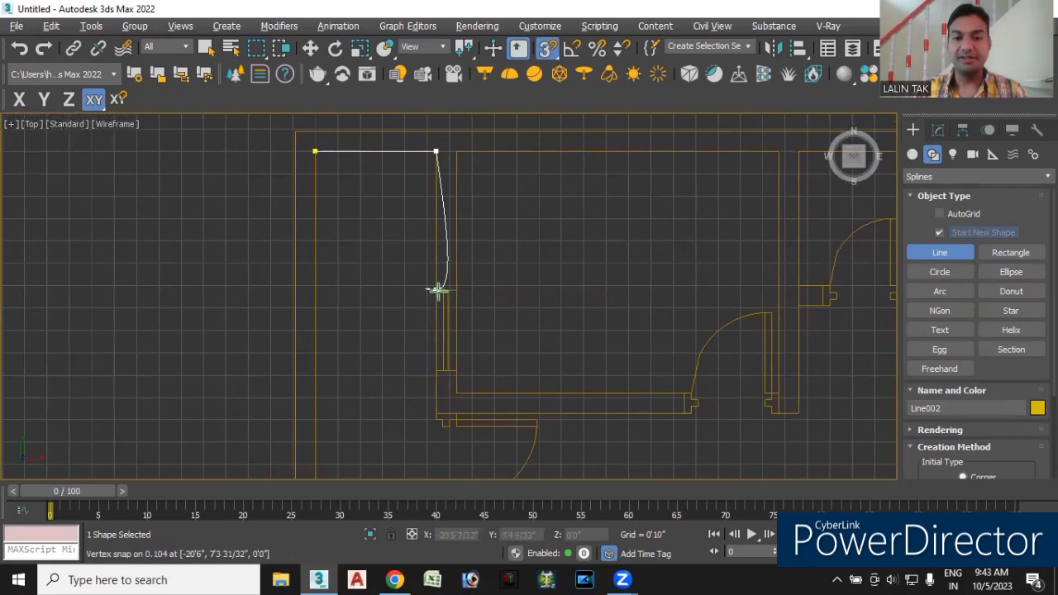
right_click(472, 386)
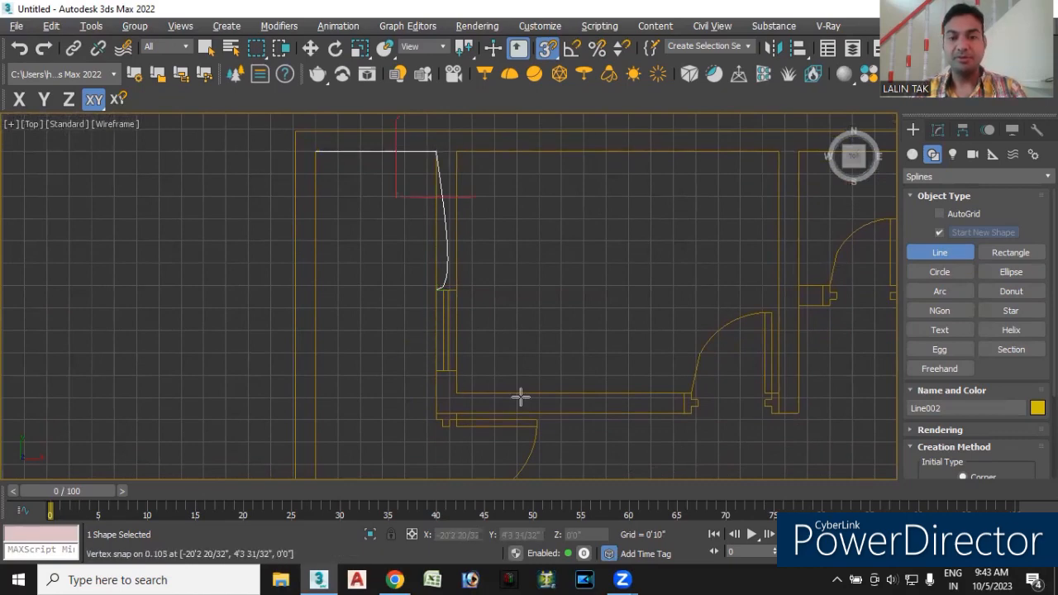
Set the line's drag type to Corner and delete the curved inner line.
drag(1054, 293, 1053, 354)
scroll(977, 333, down, 1)
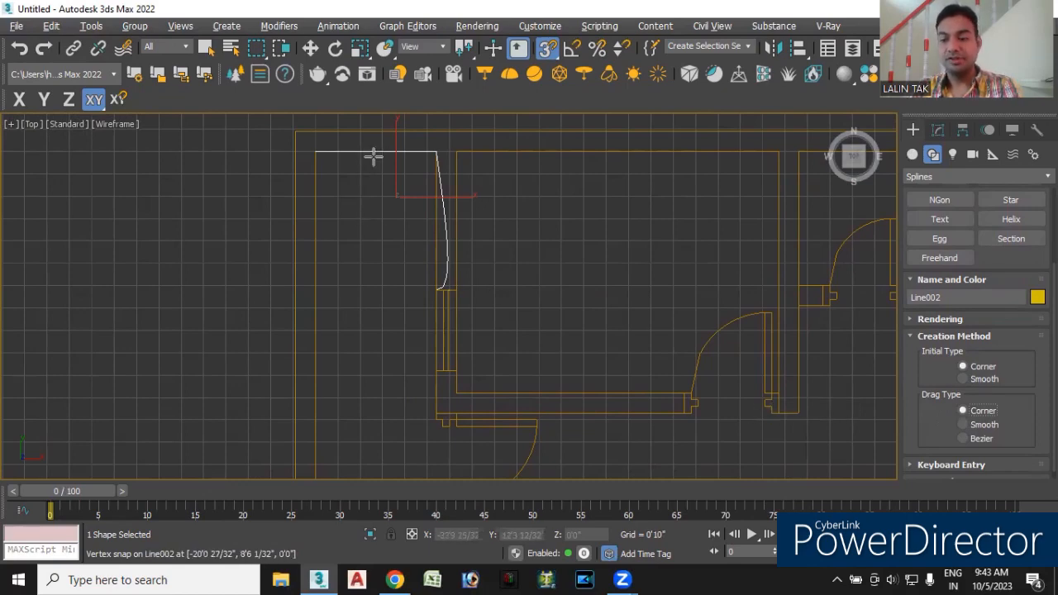
key(Delete)
scroll(361, 269, down, 3)
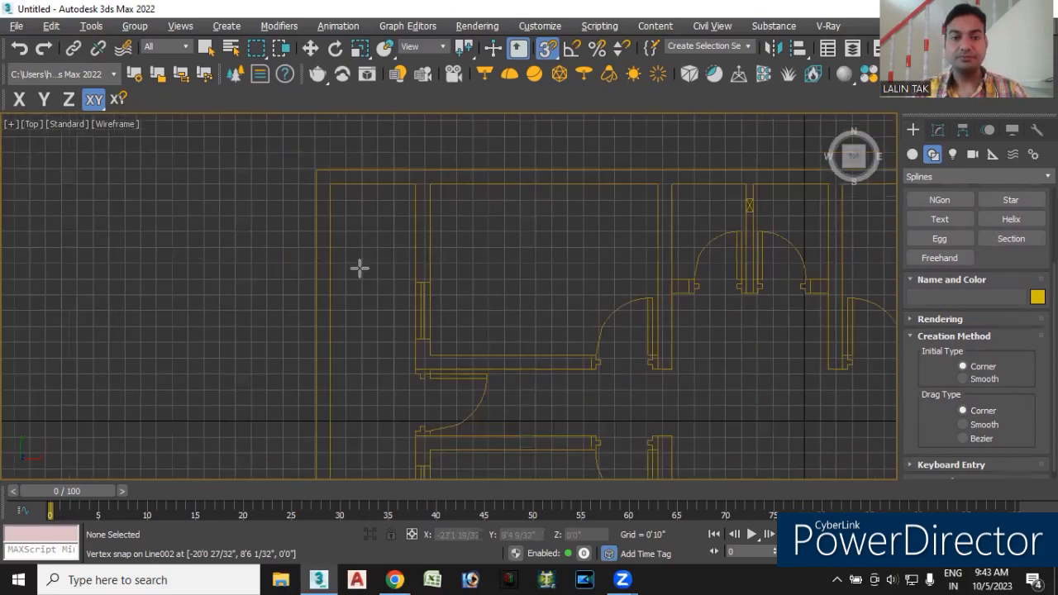
middle_drag(382, 284, 233, 240)
scroll(261, 228, down, 5)
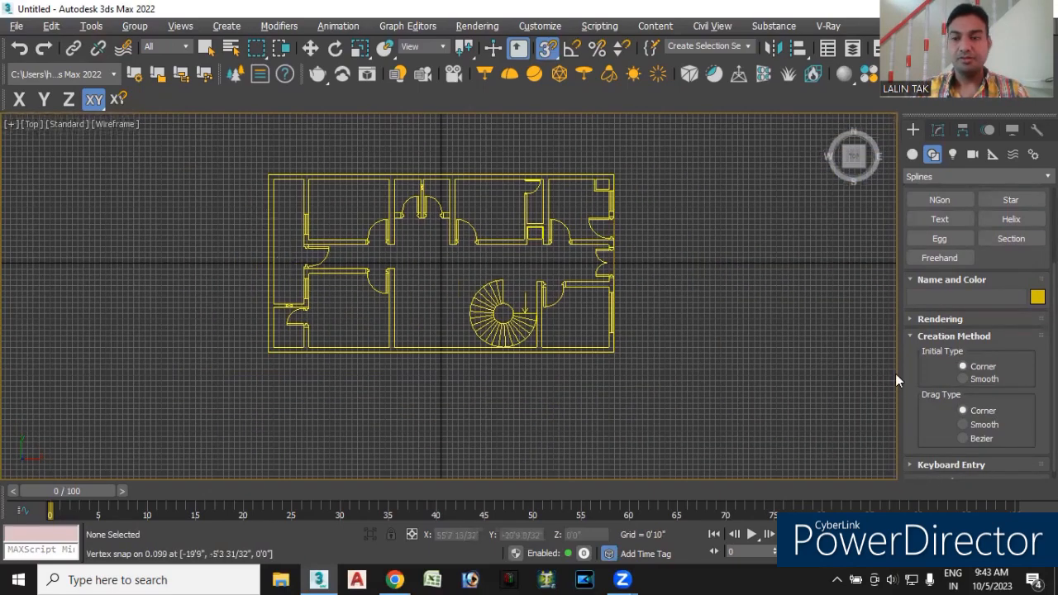
scroll(975, 372, up, 1)
scroll(974, 280, up, 2)
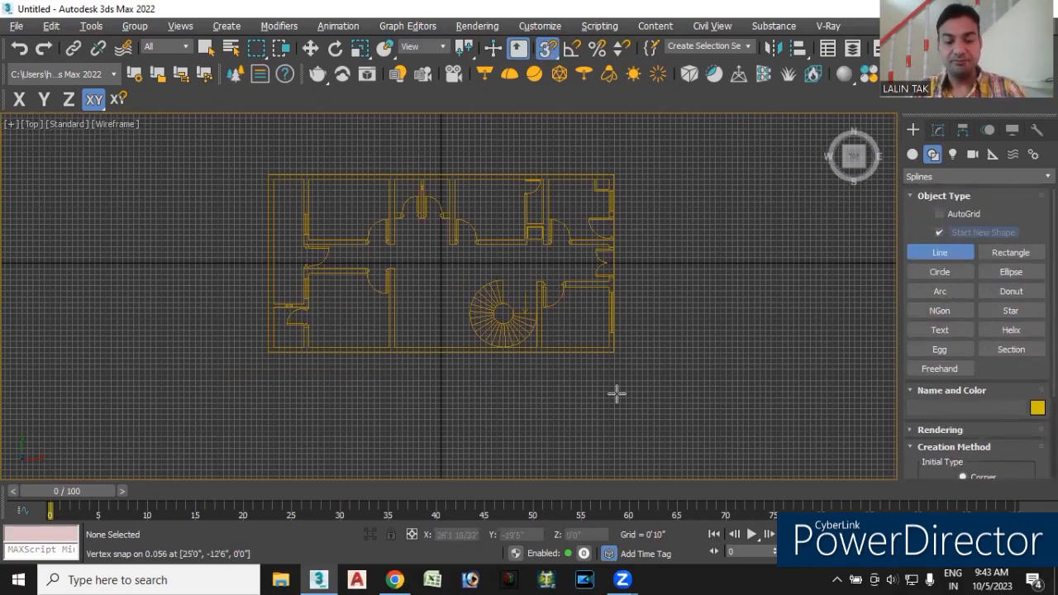
scroll(273, 261, up, 4)
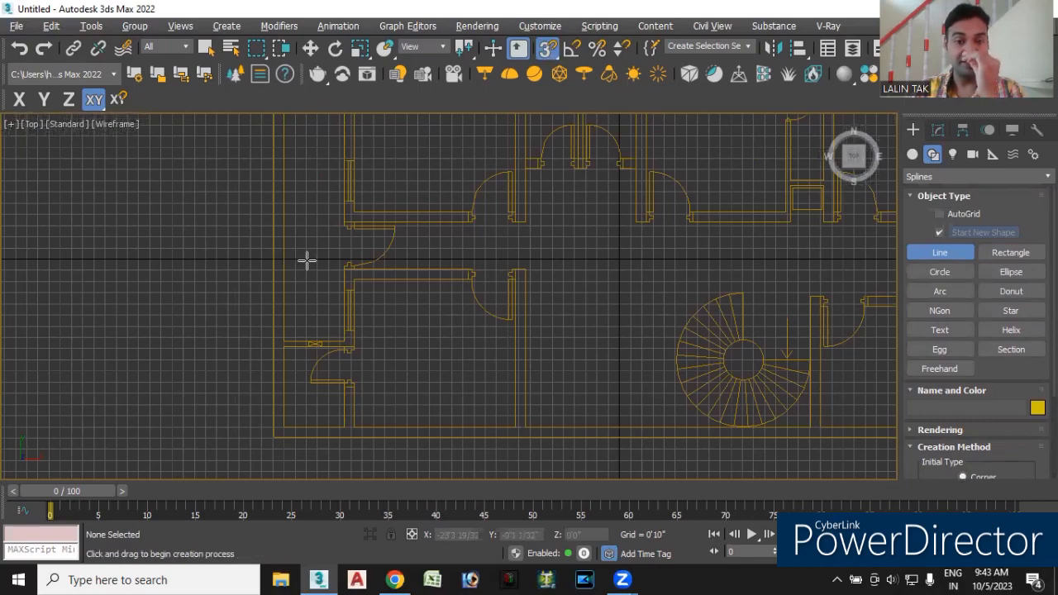
scroll(619, 297, down, 2)
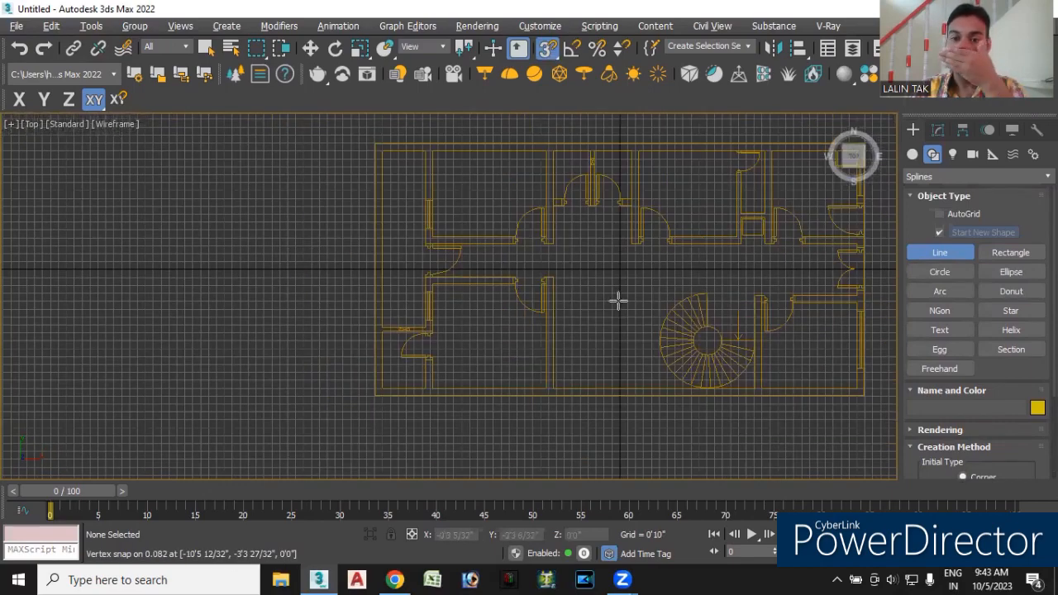
middle_drag(618, 301, 515, 327)
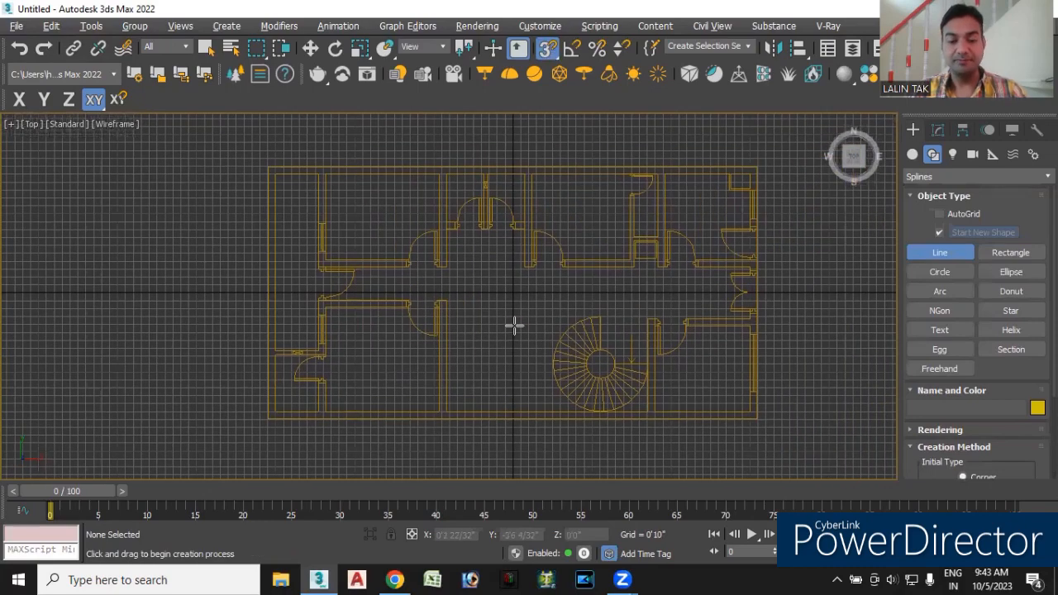
Leave the Line tool with snapping off, select the plan group and lower it about 0'7" in the Front view.
key(f)
scroll(485, 300, down, 2)
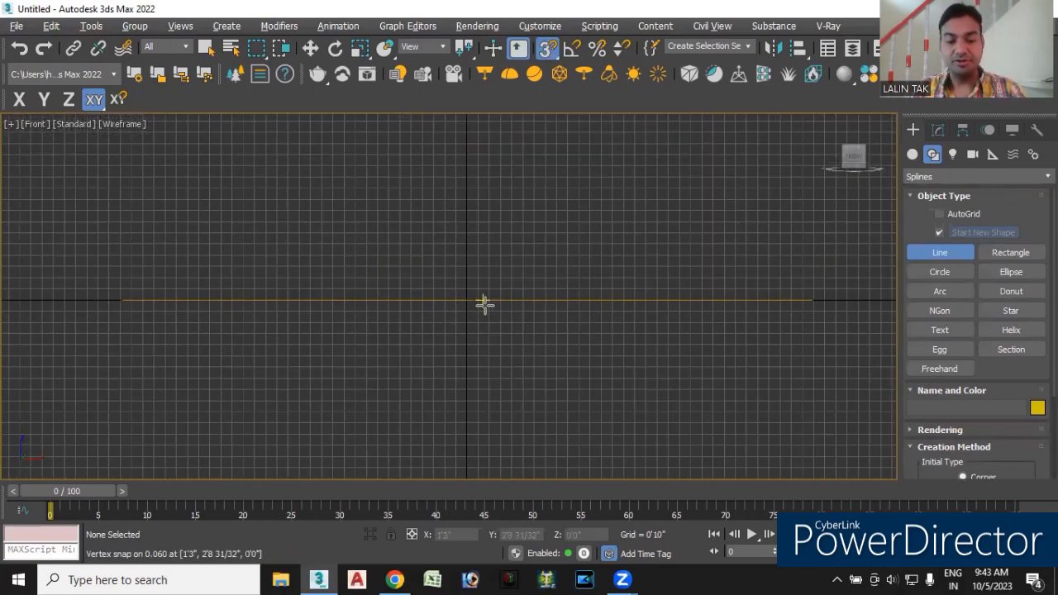
key(t)
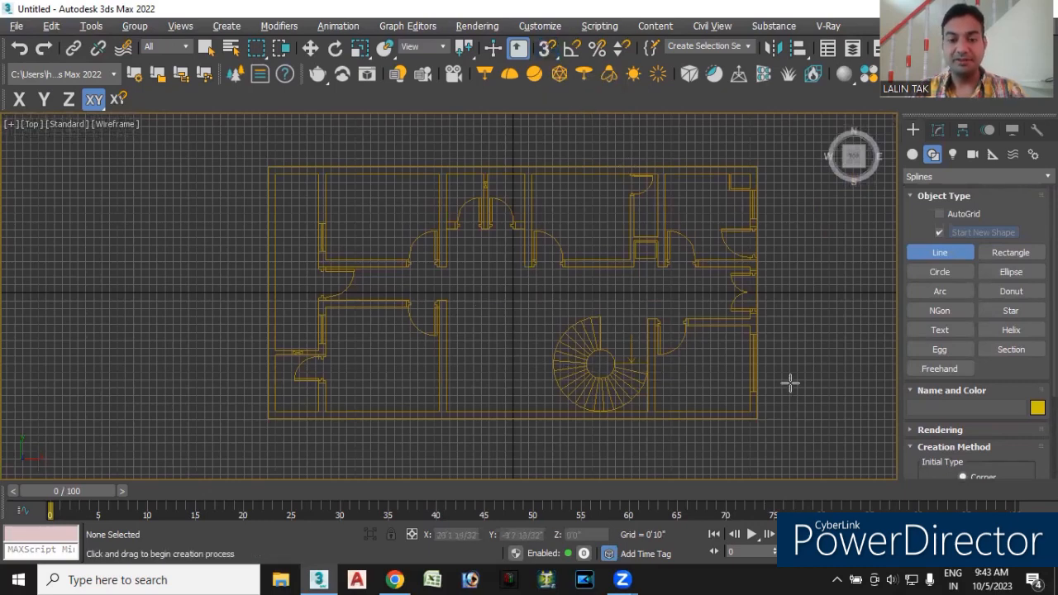
key(w)
click(584, 372)
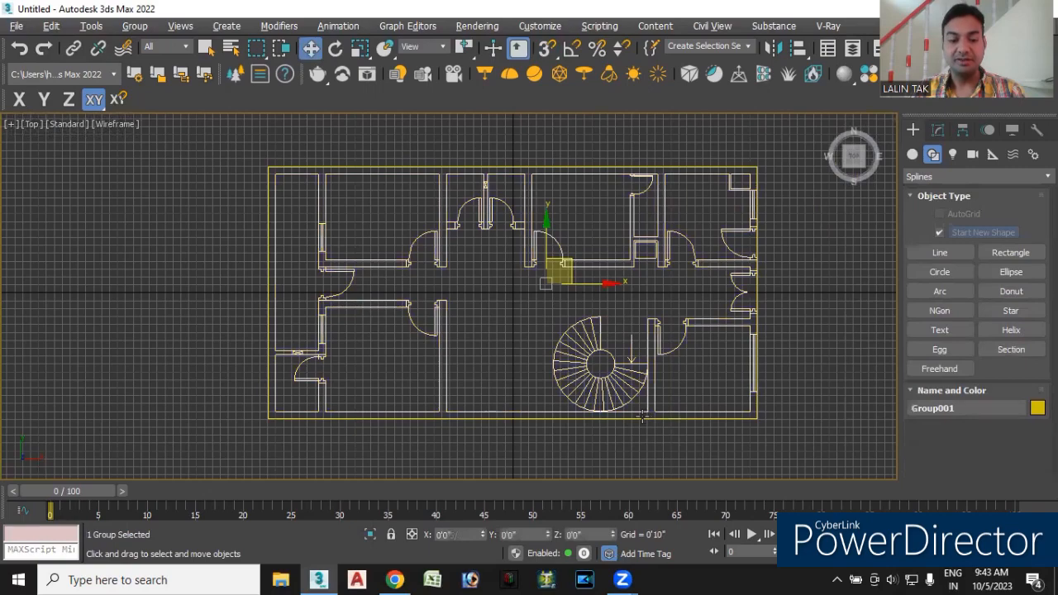
key(f)
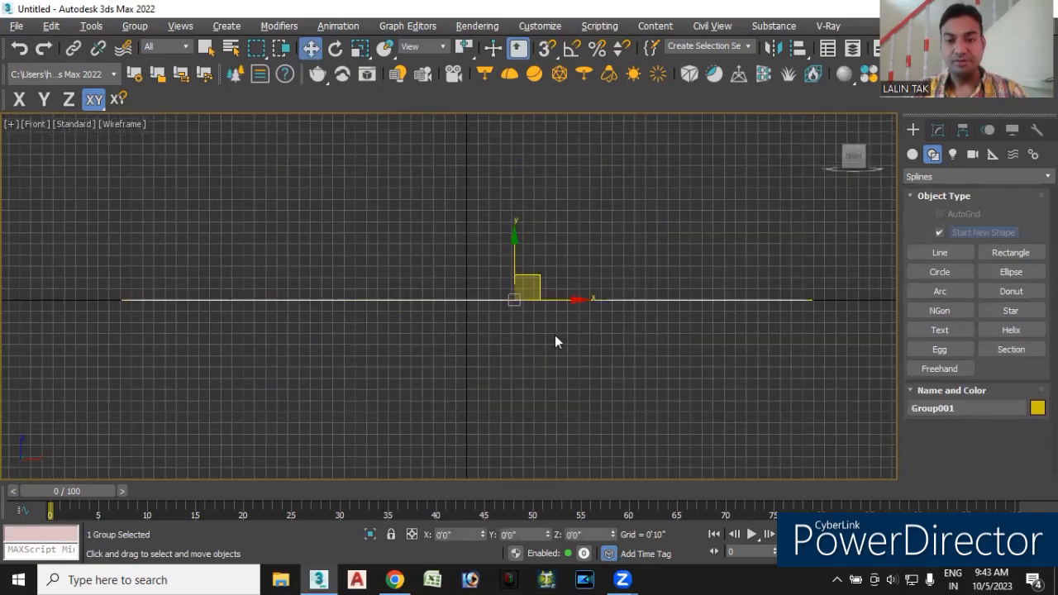
drag(516, 239, 516, 246)
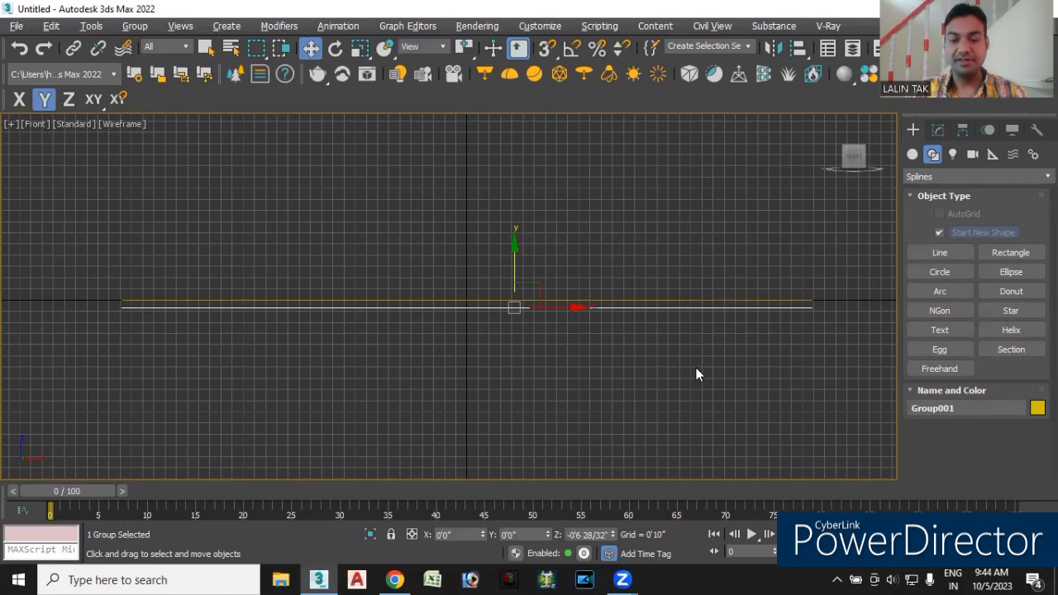
Try moving the plan group about 11'1" along negative X in the Top view, undo it and return to the Front view.
key(t)
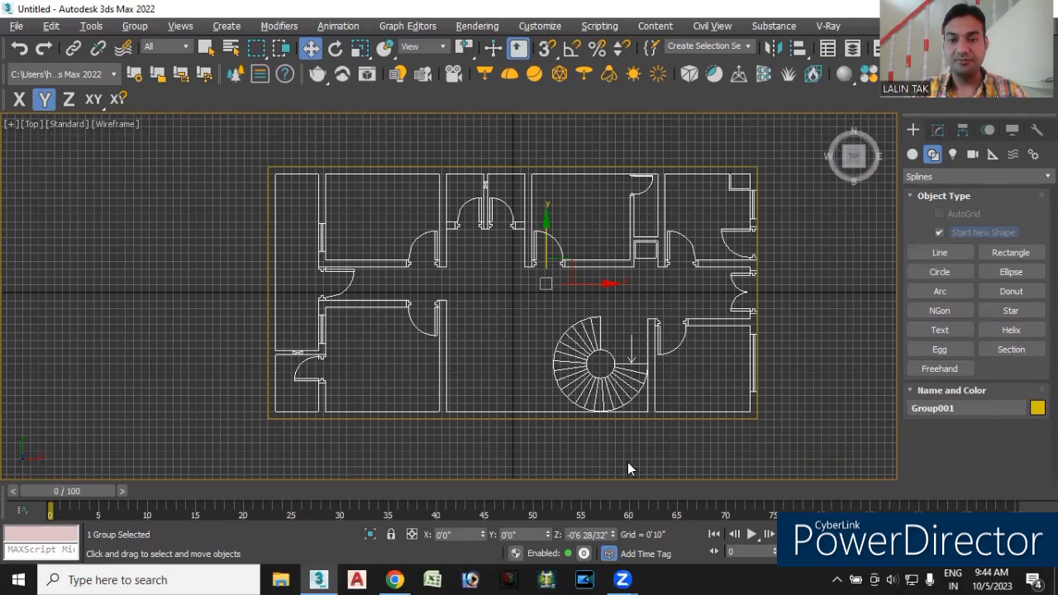
drag(609, 286, 504, 295)
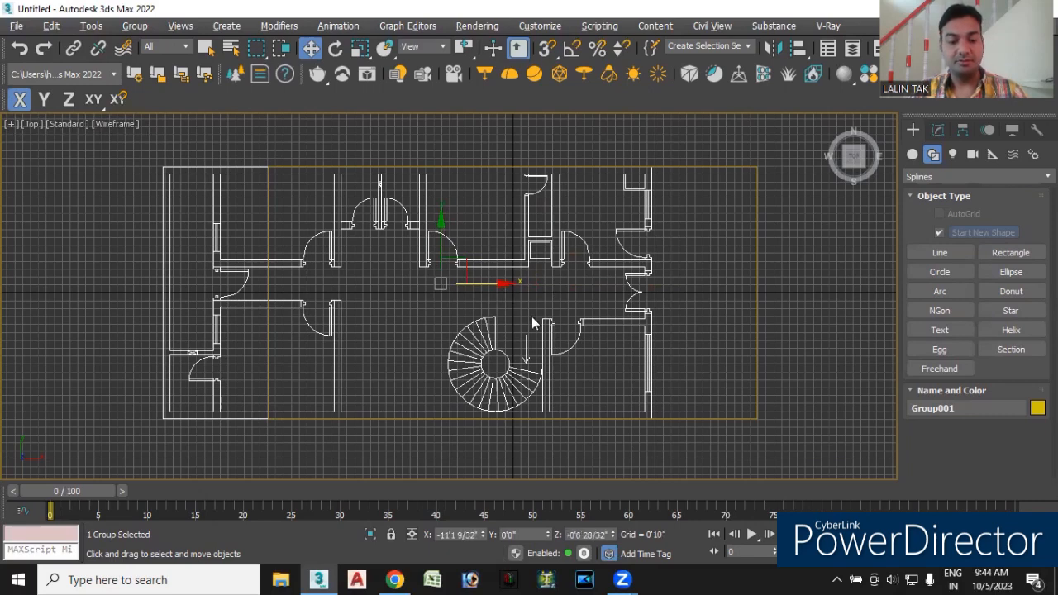
key(ctrl+z)
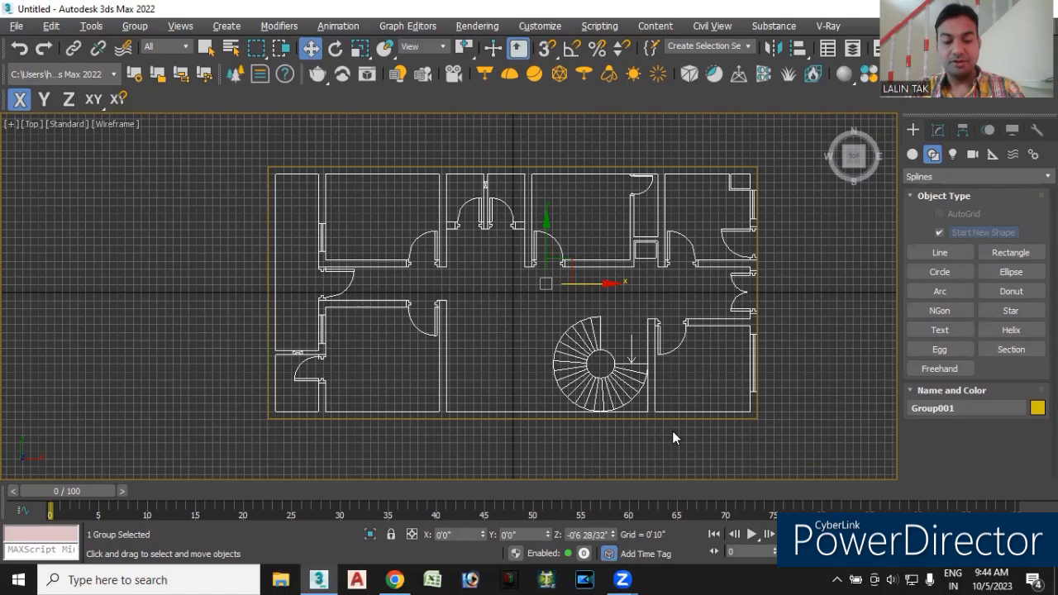
key(f)
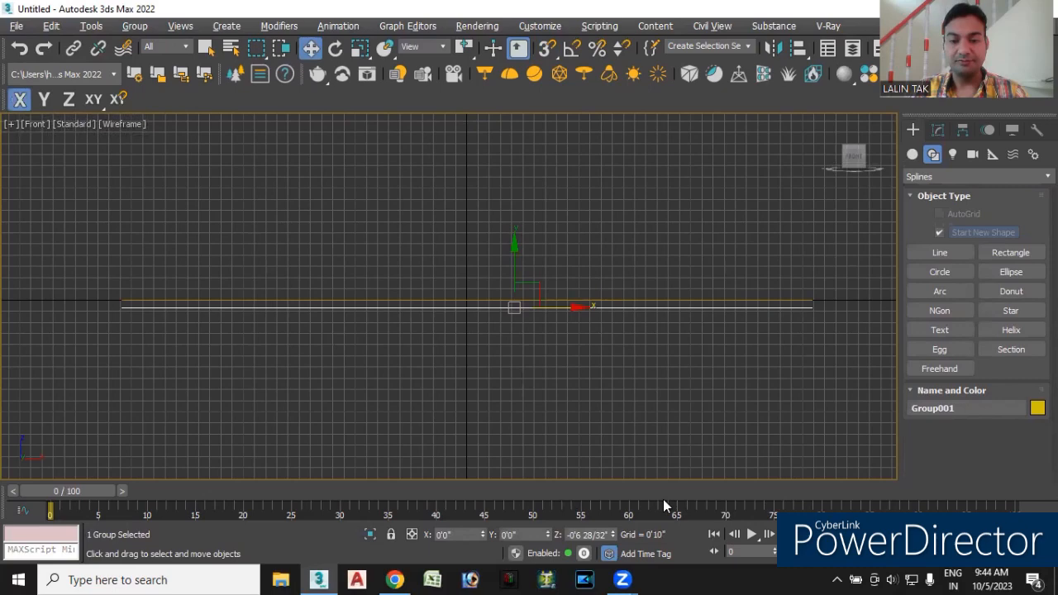
Reset the plan group's Z position to 0, and lower the group about 3'10" in the Front view.
right_click(612, 533)
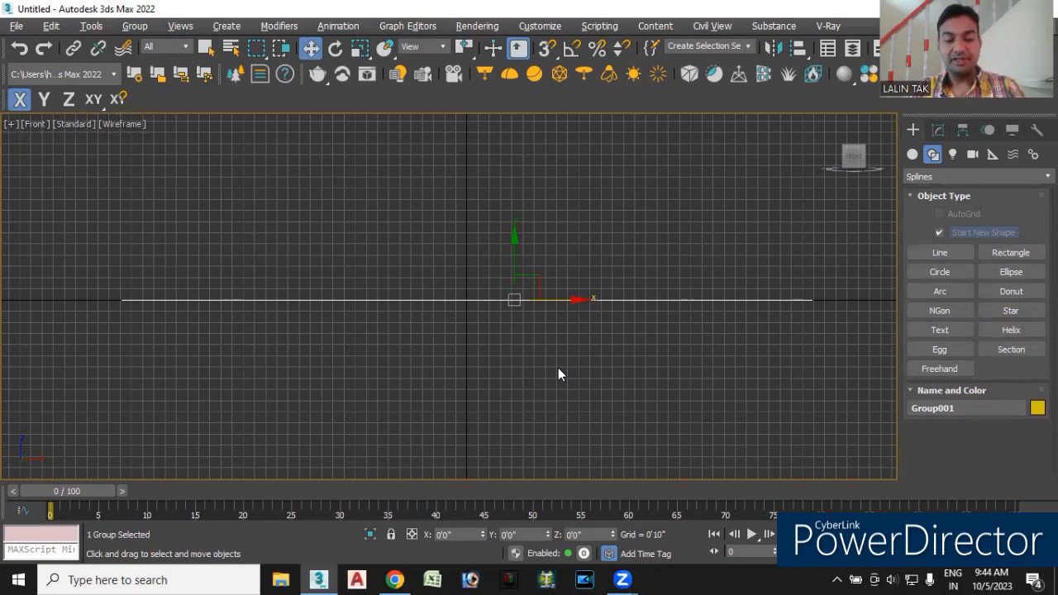
shift+drag(513, 238, 420, 335)
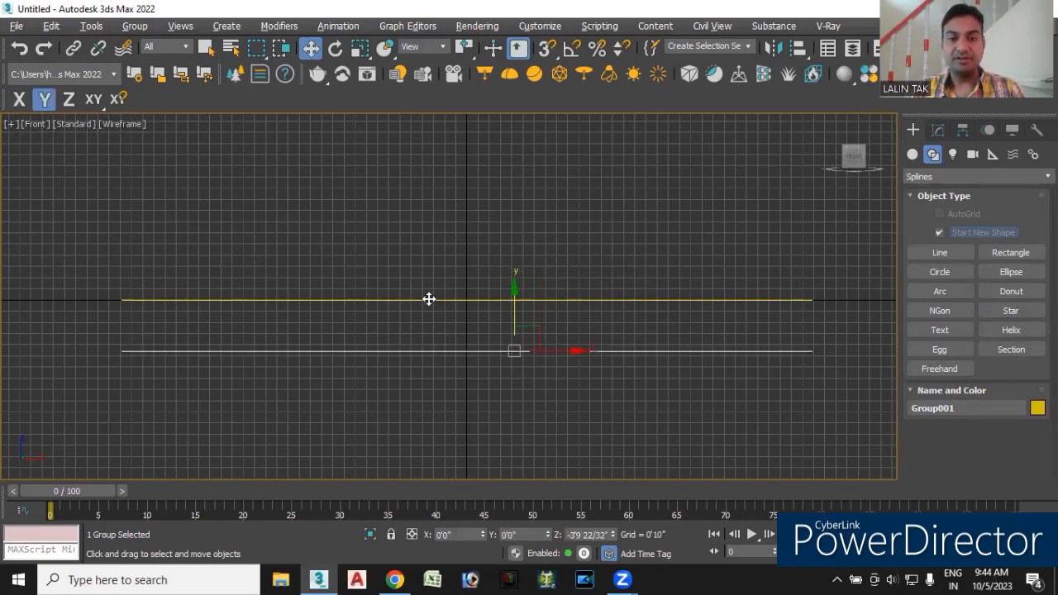
Select the traced outer outline at ground level and delete it in the Top view, keeping the plan group.
click(427, 299)
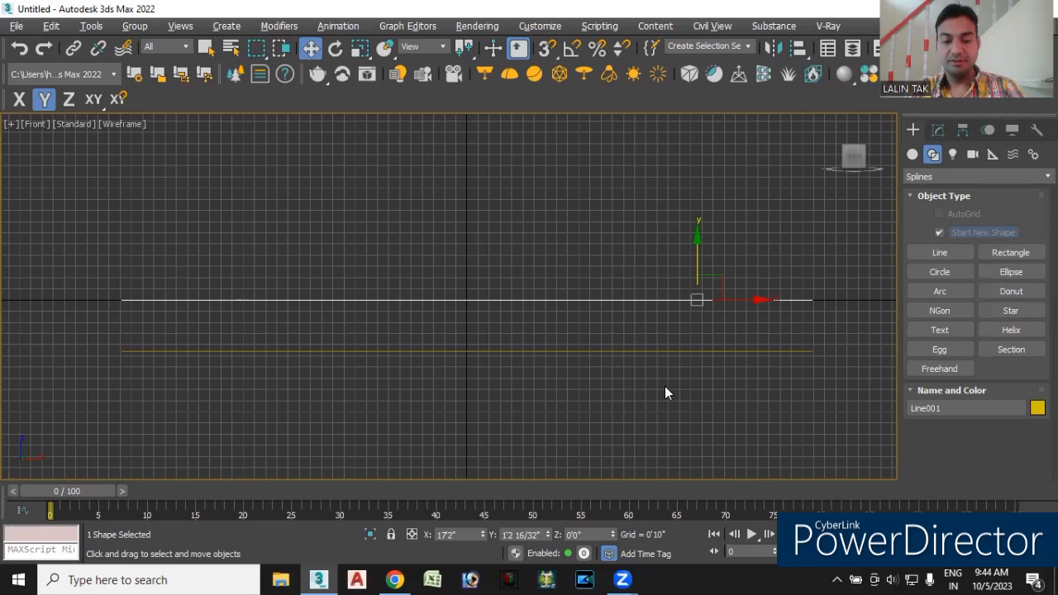
key(t)
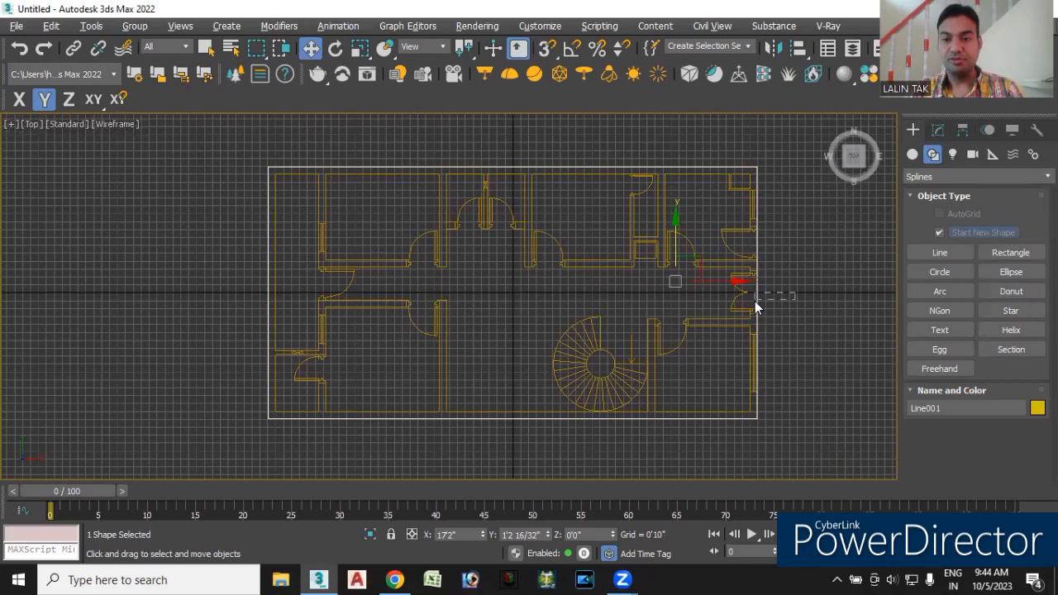
click(781, 315)
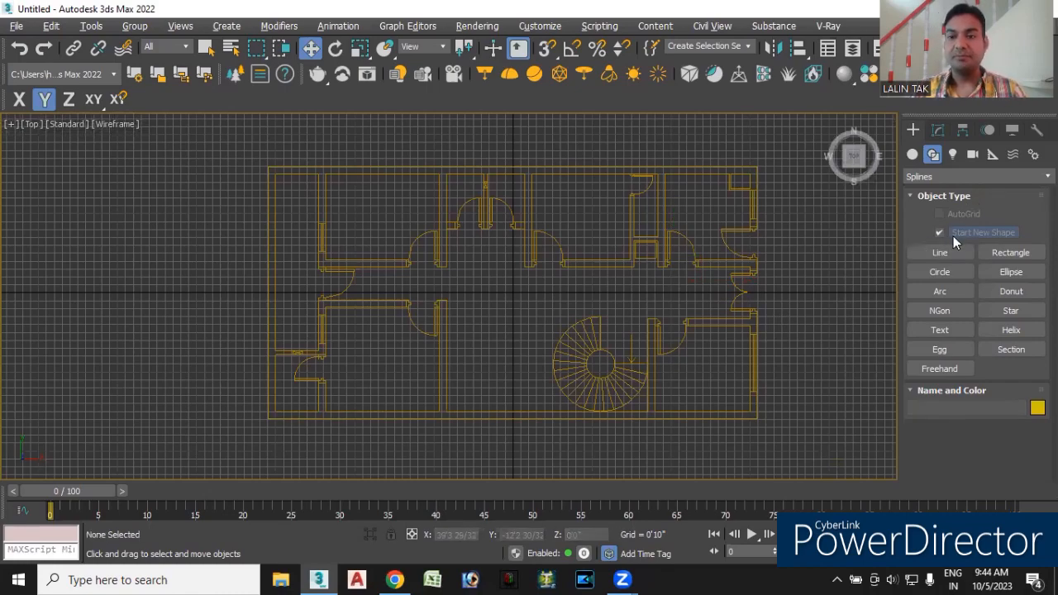
Draw a three-sided line east of the plan with straight segments, leaving its east side open.
middle_drag(709, 299, 567, 297)
click(940, 255)
middle_drag(656, 359, 594, 341)
click(758, 215)
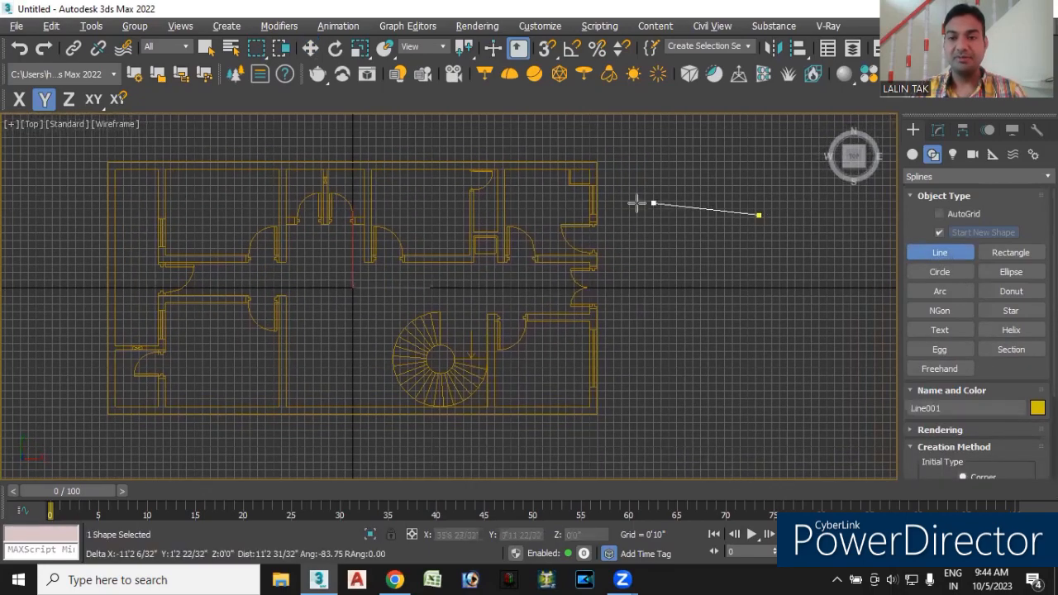
click(654, 242)
click(653, 378)
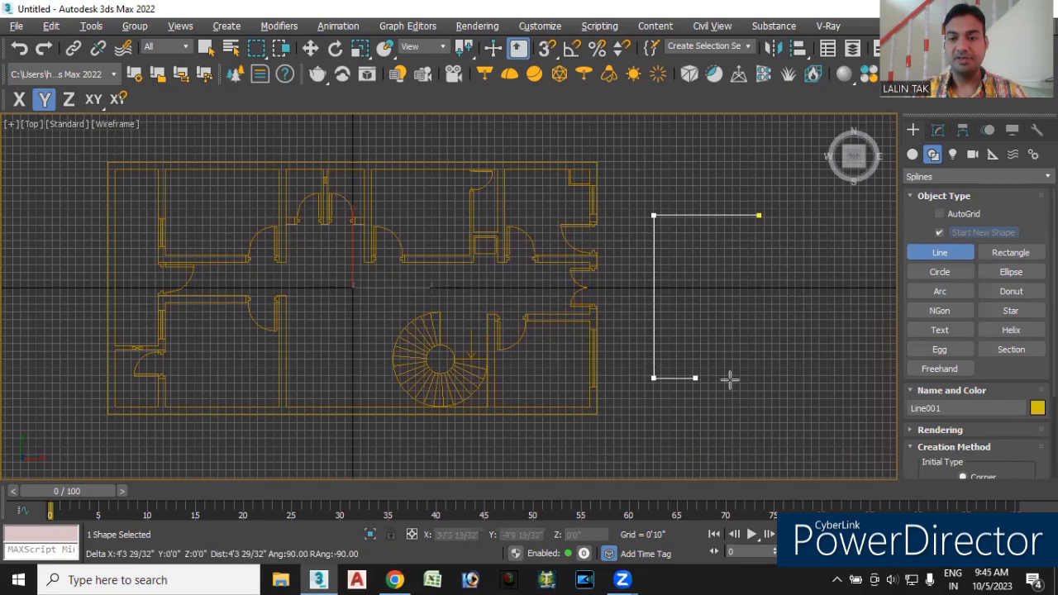
click(759, 378)
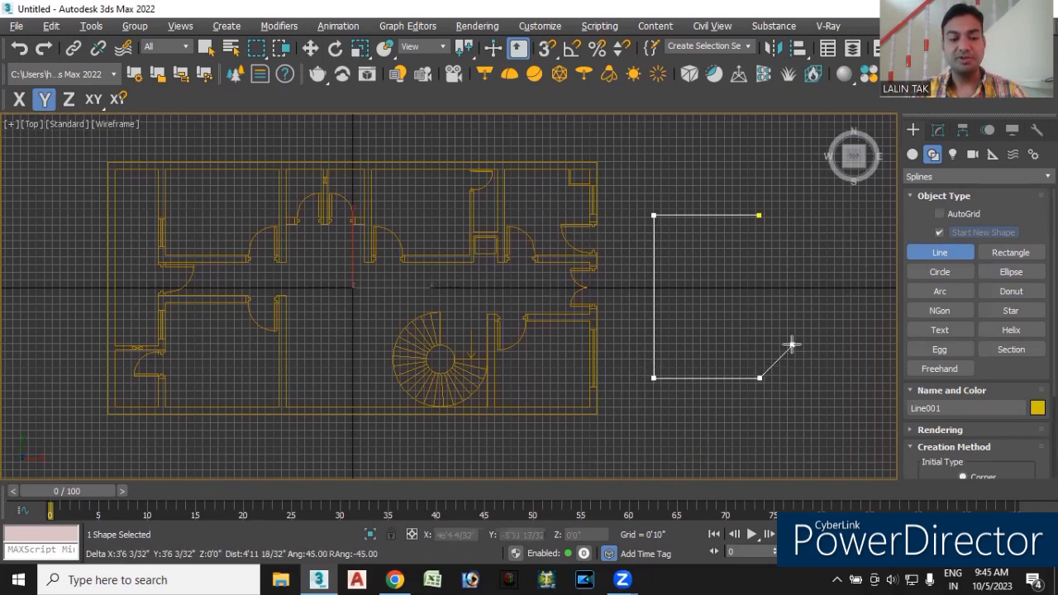
right_click(791, 346)
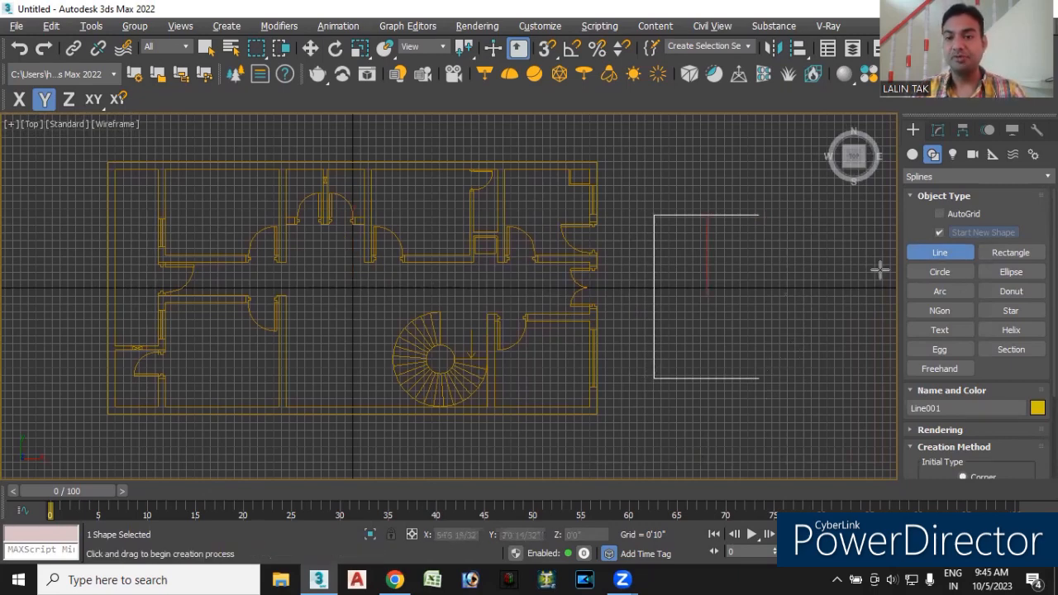
Turn on snapping and draw a separate line across the open east side of the three-sided shape.
click(548, 47)
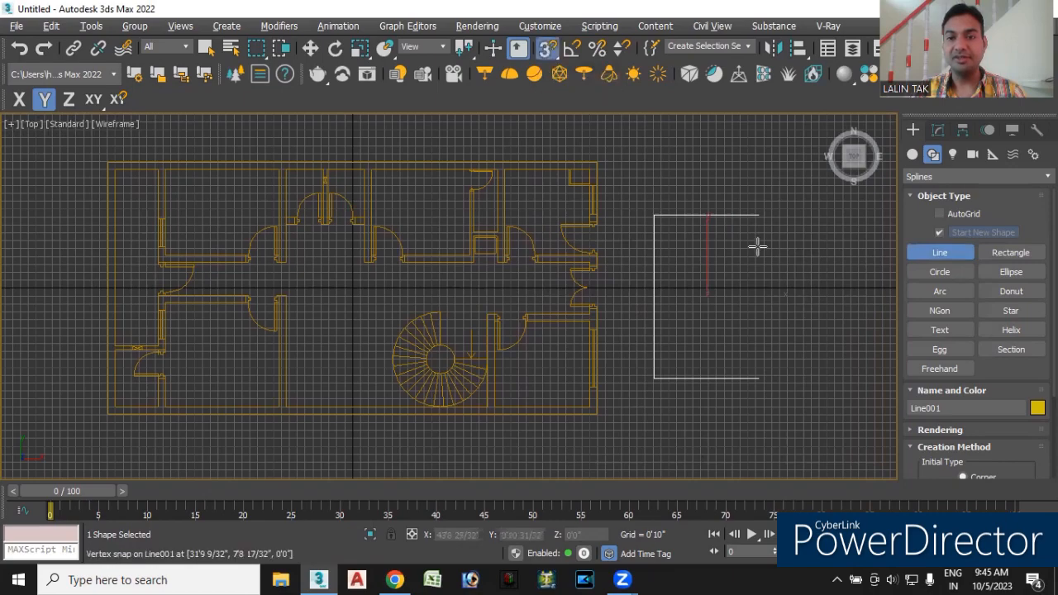
click(759, 216)
click(758, 376)
right_click(838, 407)
Move the separate closing line about 3' east, away from the three-sided shape.
click(311, 48)
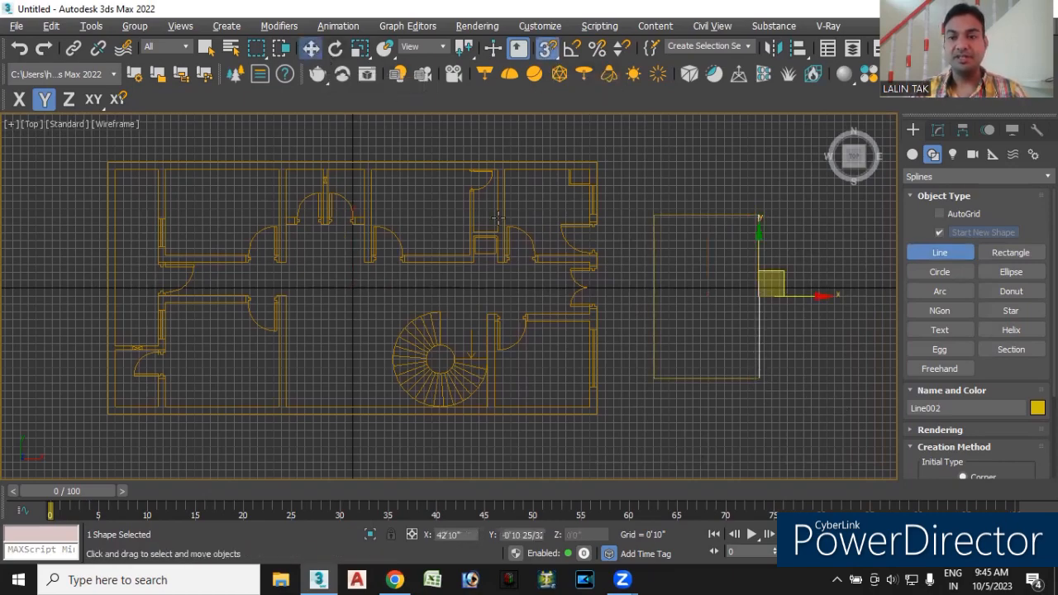
drag(753, 296, 787, 302)
key(F5)
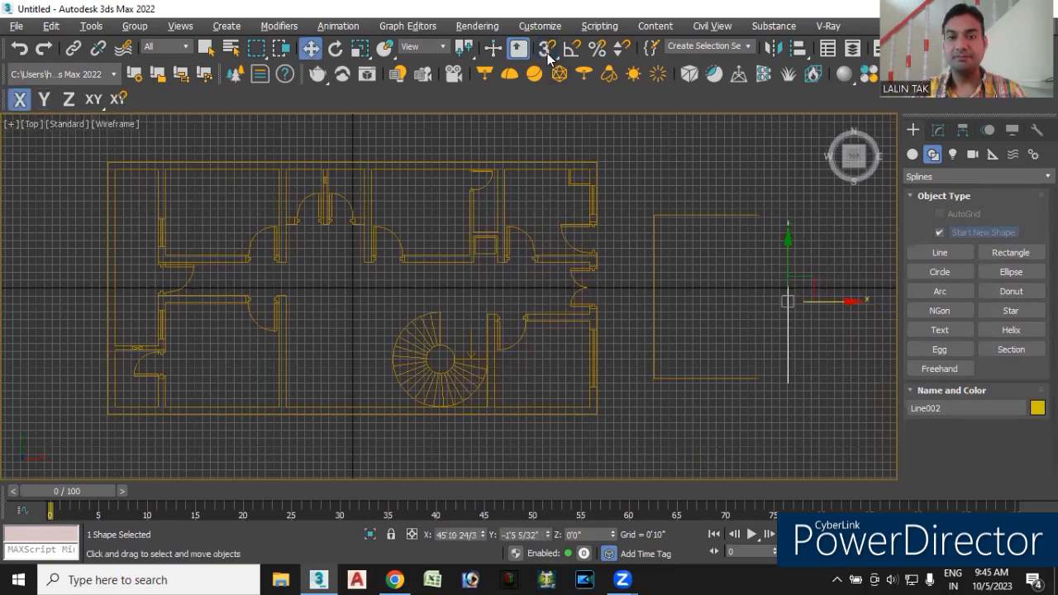
click(728, 380)
mouse_move(755, 297)
mouse_down()
mouse_move(830, 302)
mouse_move(739, 300)
mouse_move(755, 302)
mouse_up()
click(788, 271)
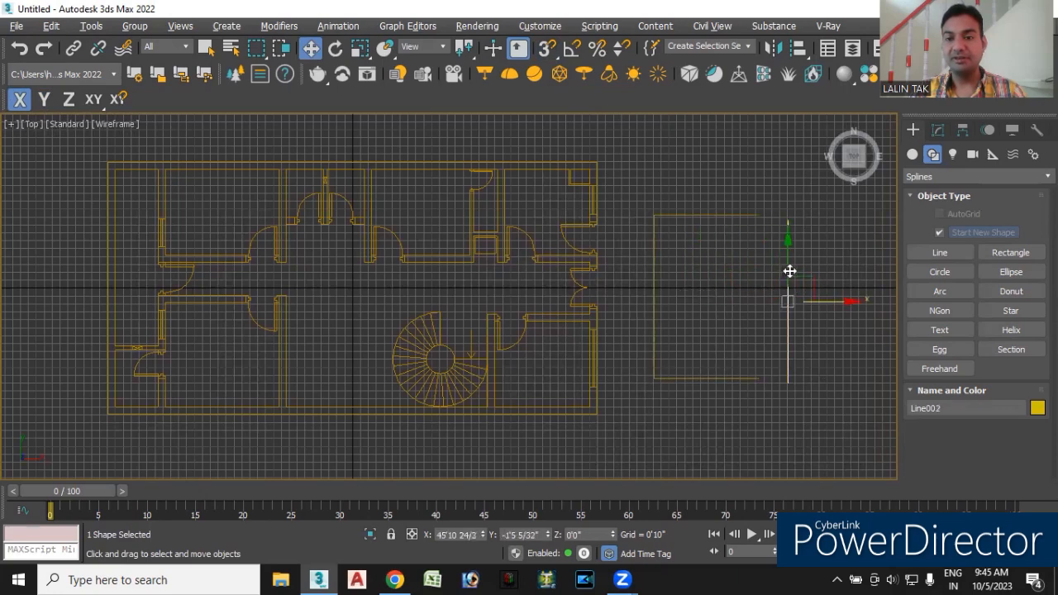
key(s)
drag(790, 224, 786, 293)
Open the grid and snap settings and delete the displaced closing line.
right_click(546, 49)
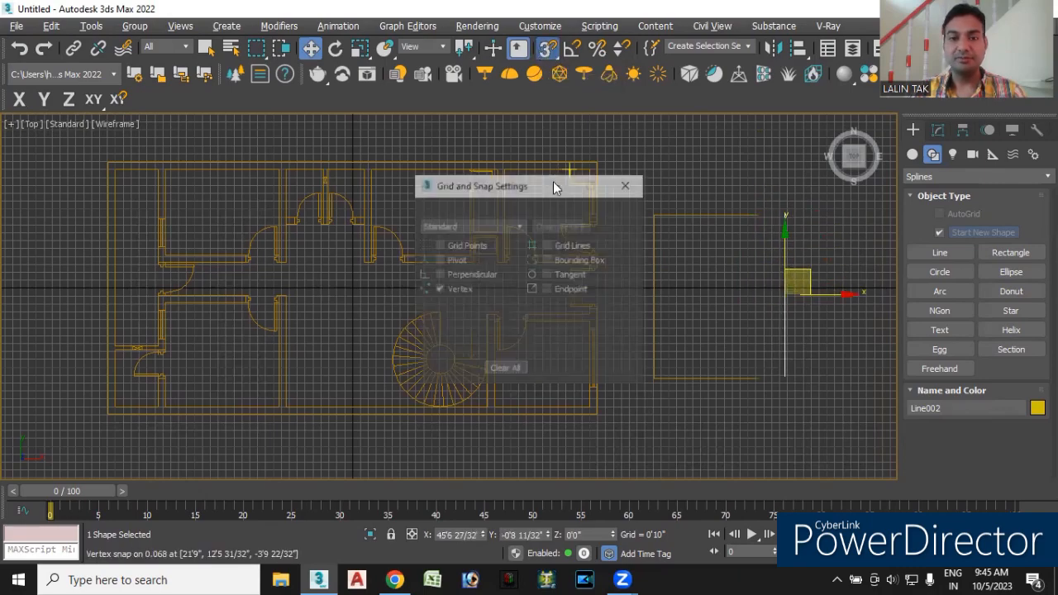
click(770, 268)
click(785, 278)
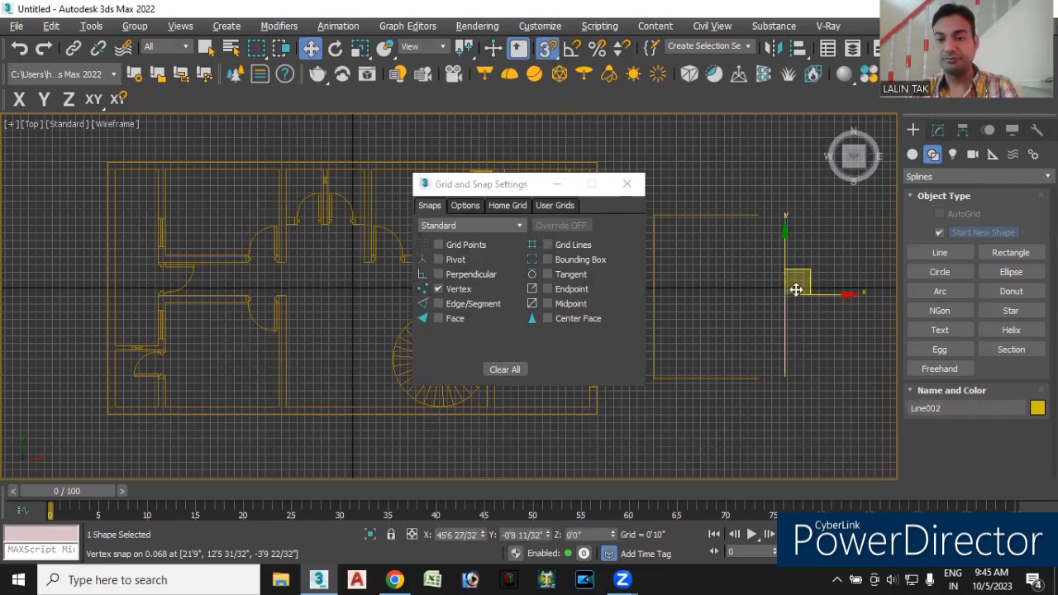
key(Delete)
Close the snap settings and redraw the closing line between the shape's two open ends with vertex snap.
click(939, 253)
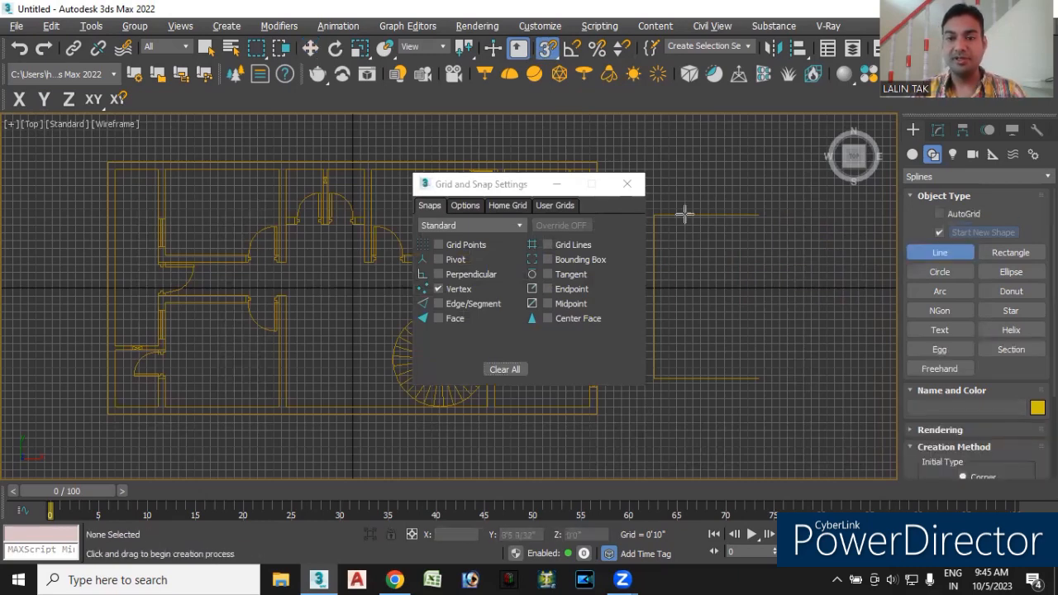
click(626, 184)
click(758, 215)
click(759, 378)
right_click(812, 351)
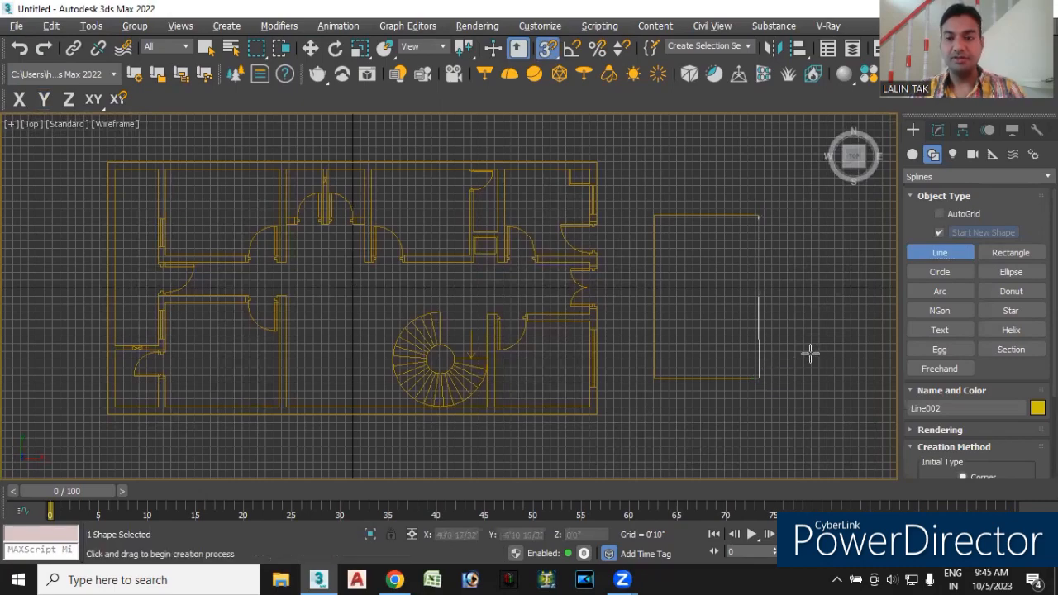
Try moving the closing line about 6'8" along X, turn snapping off and undo the move.
click(310, 48)
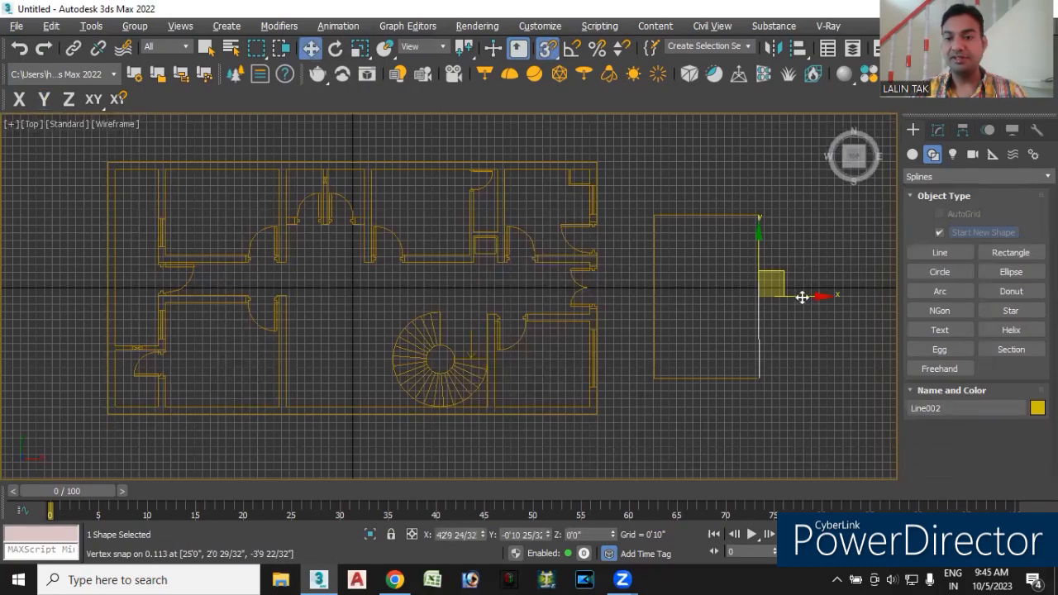
drag(802, 297, 824, 296)
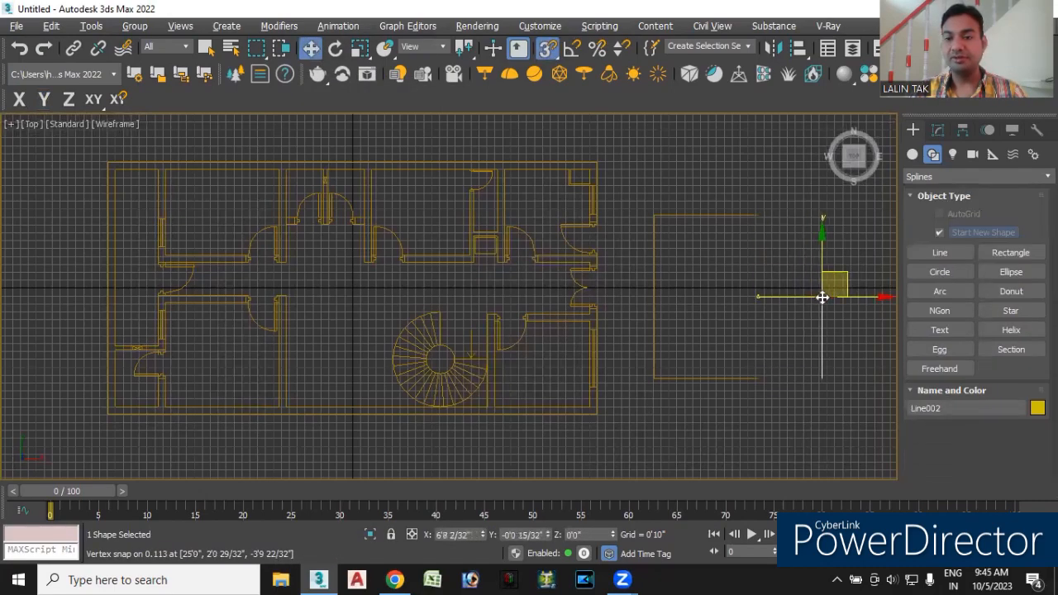
click(544, 47)
key(ctrl+z)
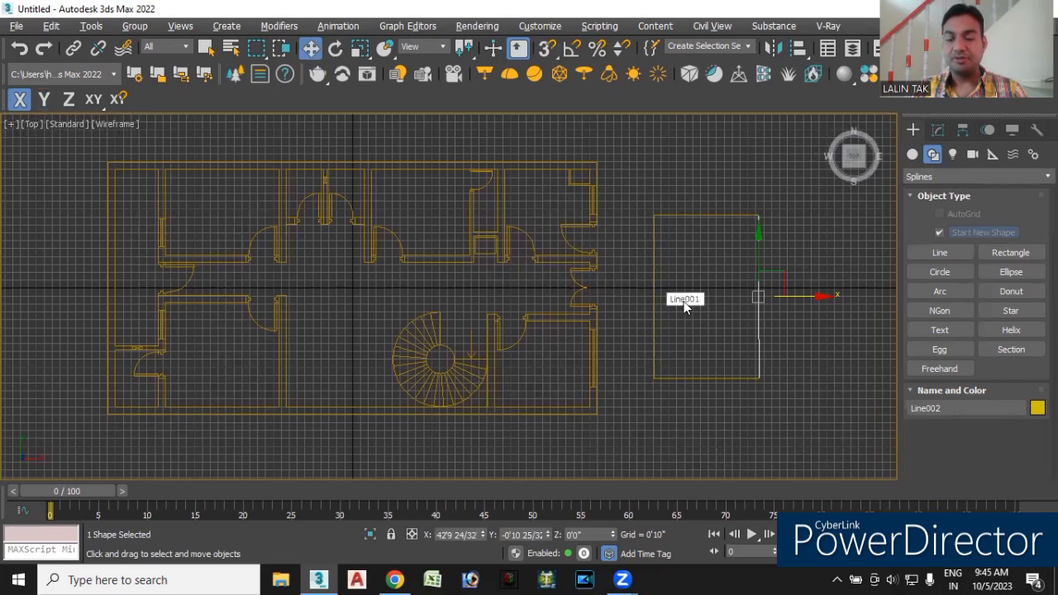
Attach the closing line to the three-sided line so both belong to one shape.
click(656, 305)
right_click(668, 327)
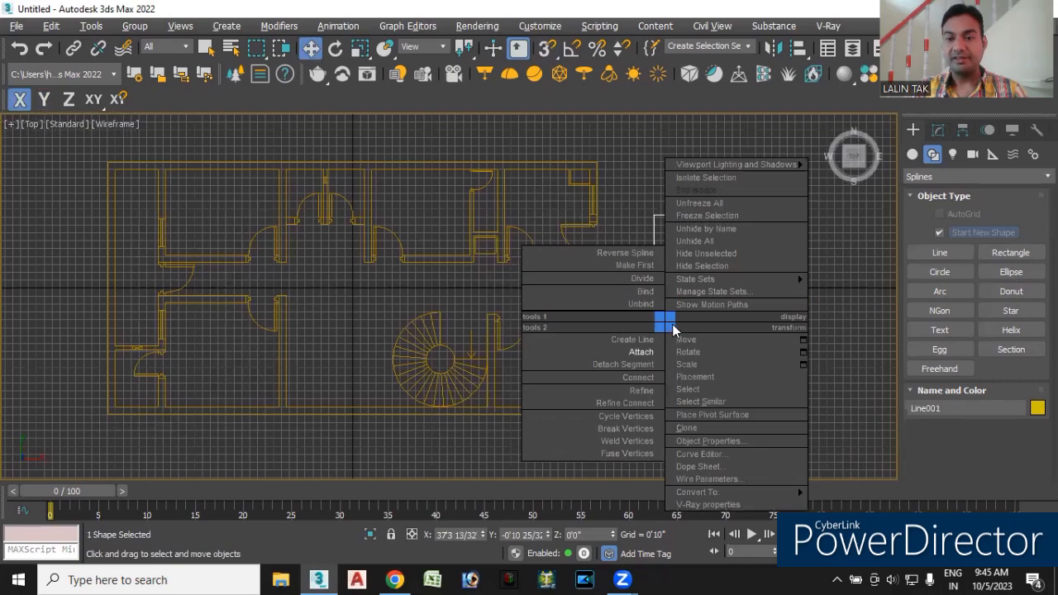
click(641, 353)
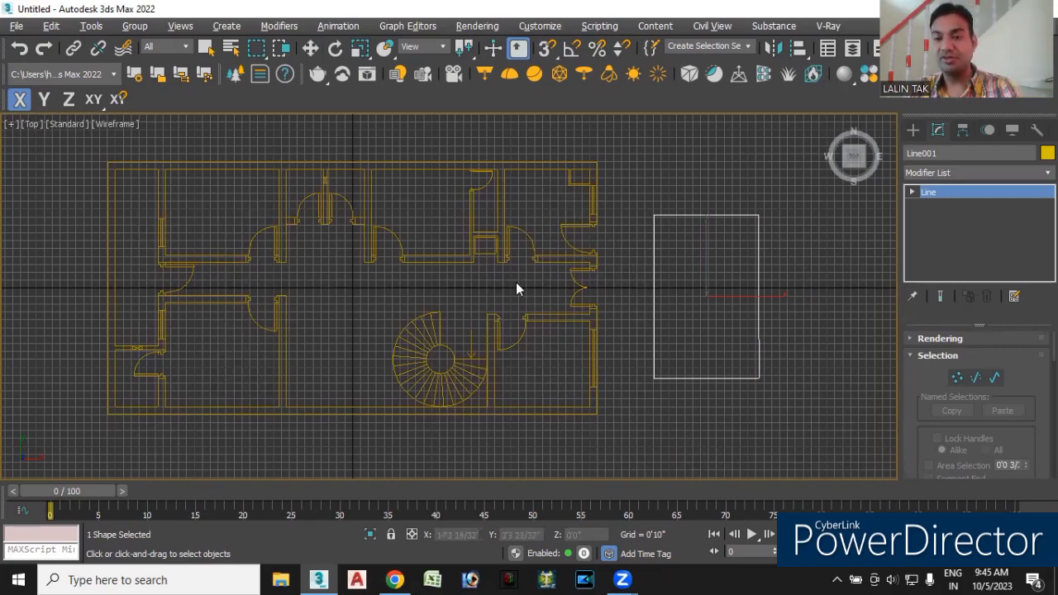
Delete the attached rectangular shape east of the plan and return to the spline creation tools.
key(w)
key(Delete)
click(913, 130)
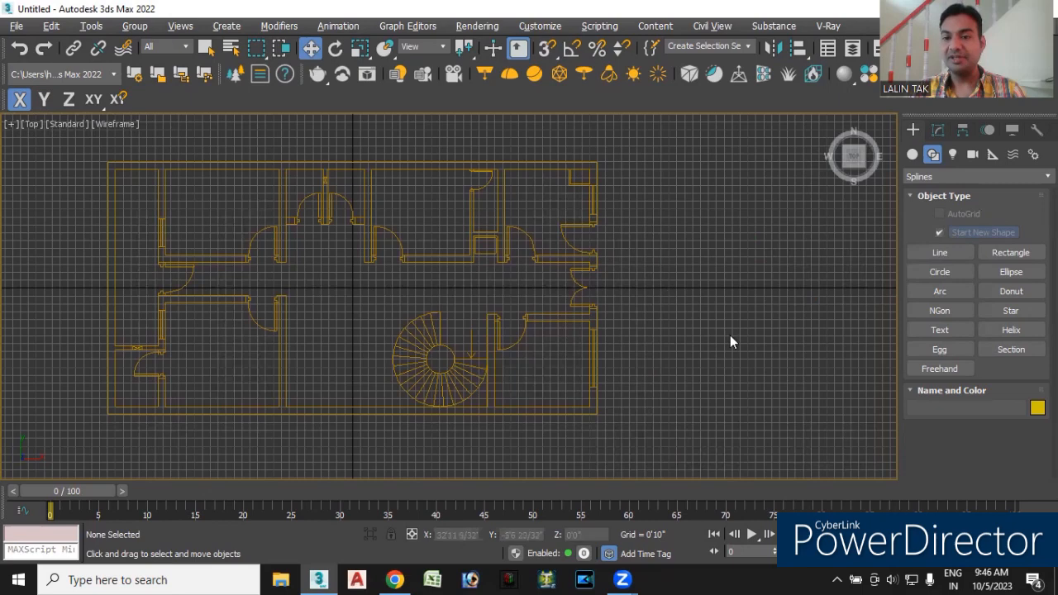
Turn off Start New Shape and draw a vertical line east of the plan.
click(938, 234)
click(939, 254)
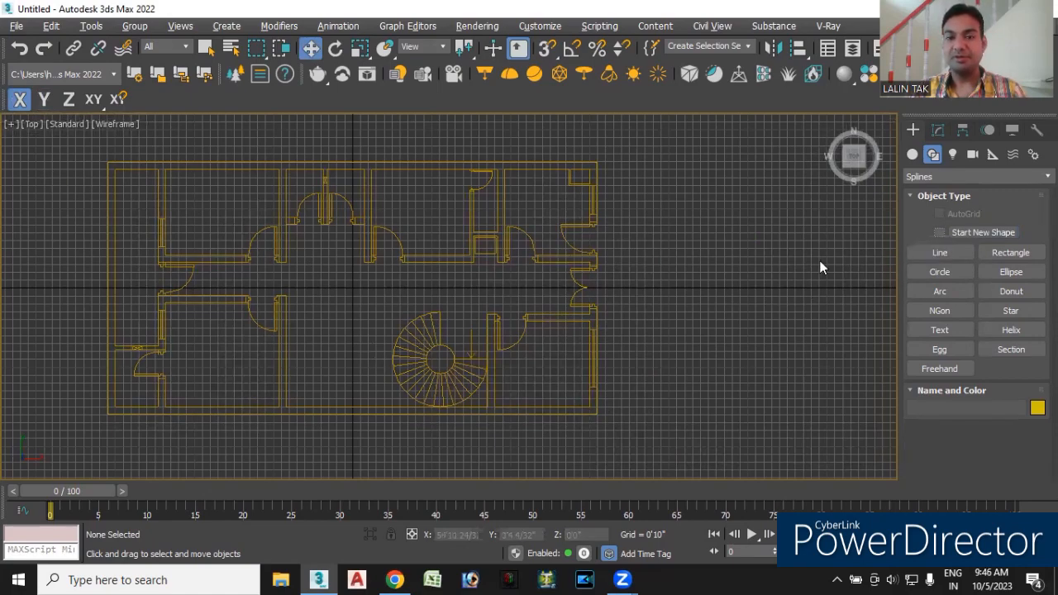
click(955, 254)
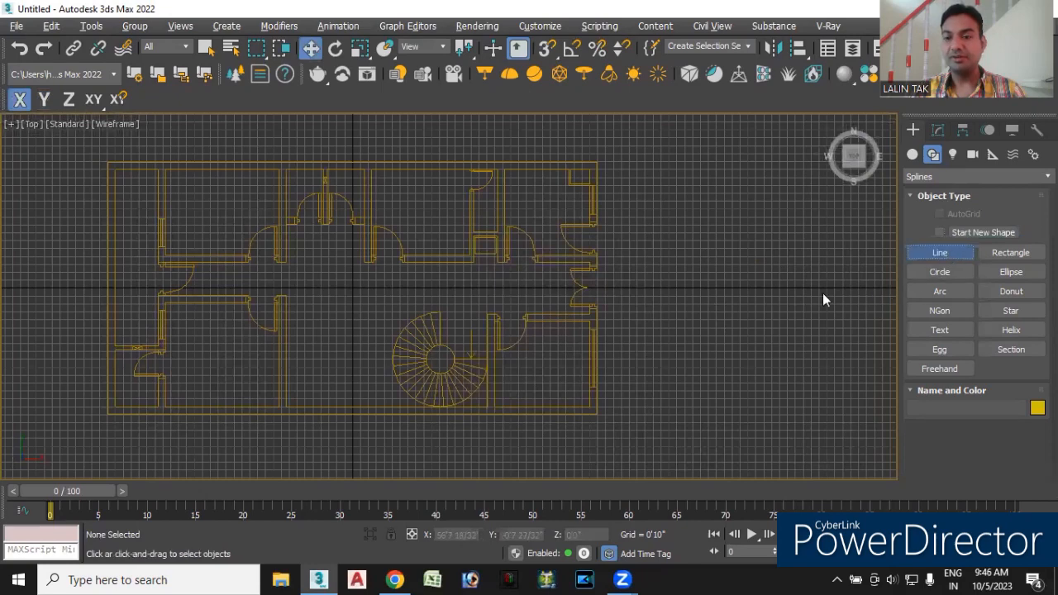
click(692, 202)
click(692, 341)
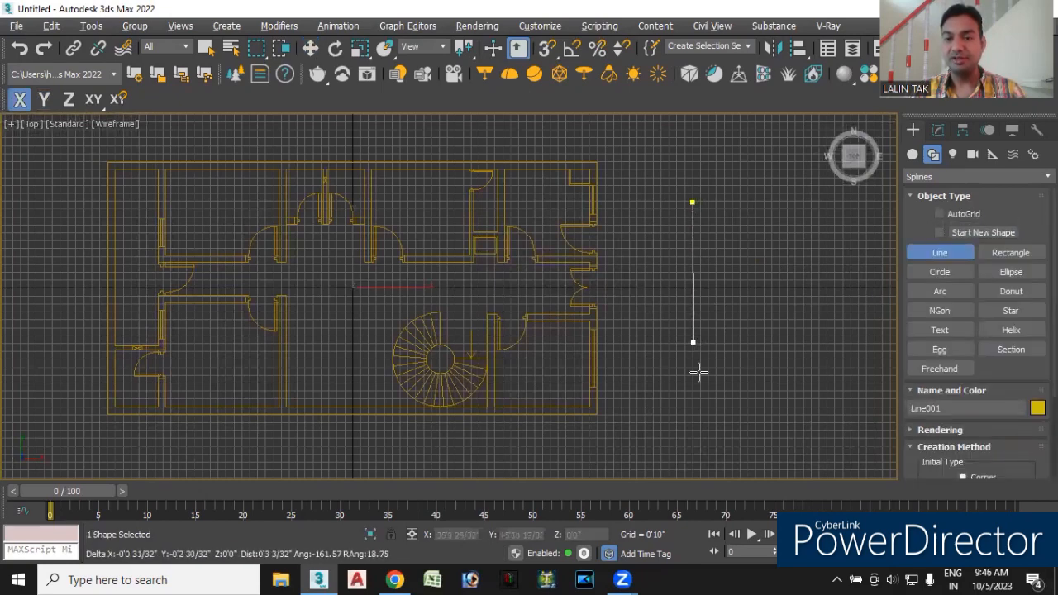
right_click(760, 372)
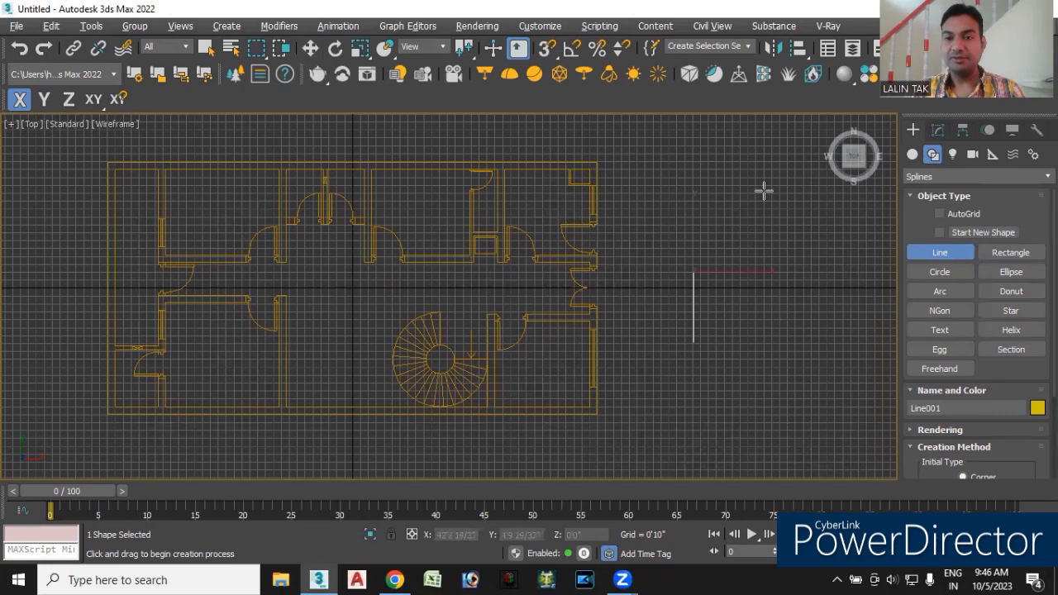
Add a roughly horizontal line running east from the vertical line's lower end, snapped to its vertex.
click(692, 343)
click(788, 342)
right_click(788, 381)
Move the combined L-shaped line about 5'8" east and deselect it.
click(310, 47)
click(754, 273)
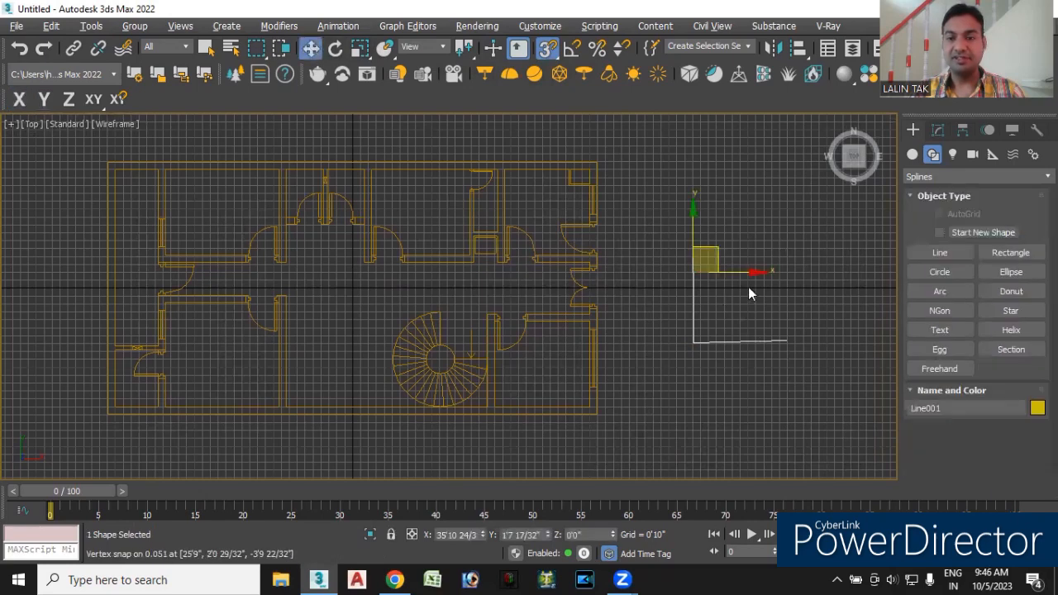
mouse_move(754, 272)
mouse_down()
mouse_move(832, 272)
mouse_move(747, 272)
mouse_up()
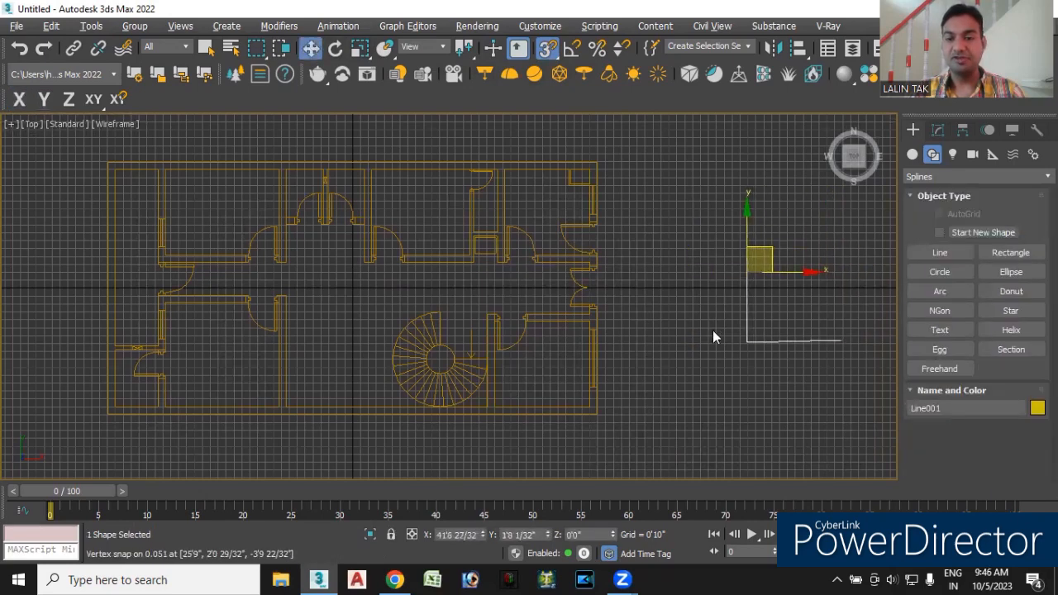
click(788, 399)
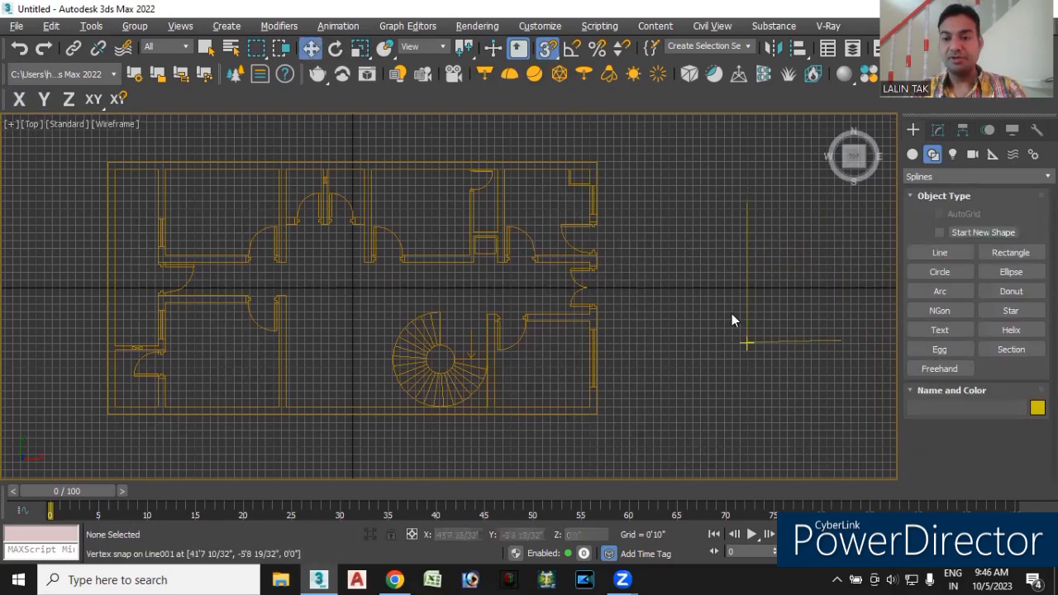
Turn snapping off and delete the L-shaped line east of the plan.
click(518, 50)
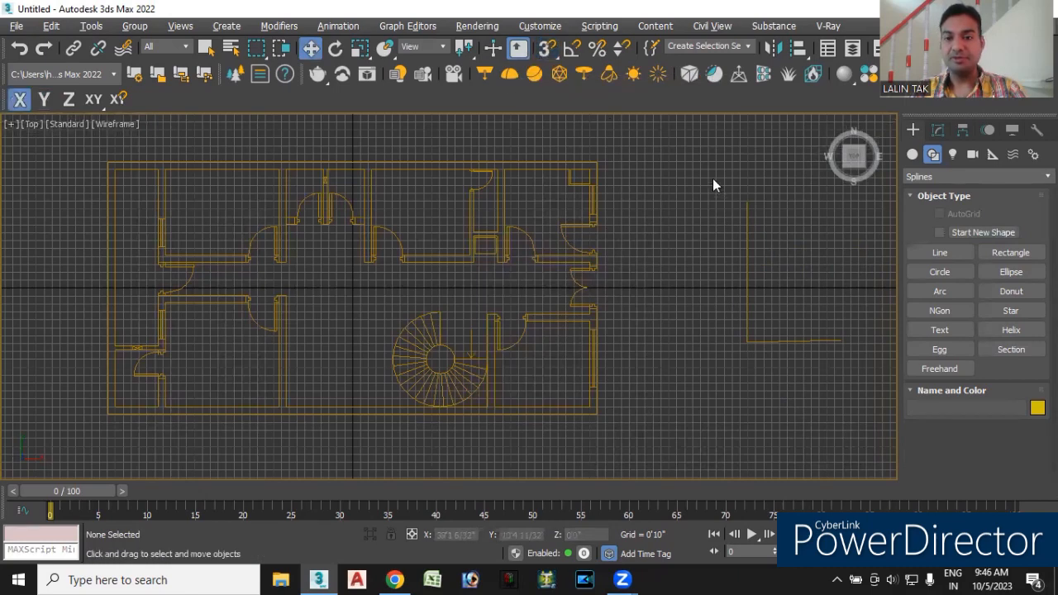
drag(835, 403, 849, 418)
key(Delete)
Start a line with 3D vertex snapping on and trace the plan's outer north edge from the north-west to the north-east corner.
click(940, 254)
scroll(952, 347, down, 3)
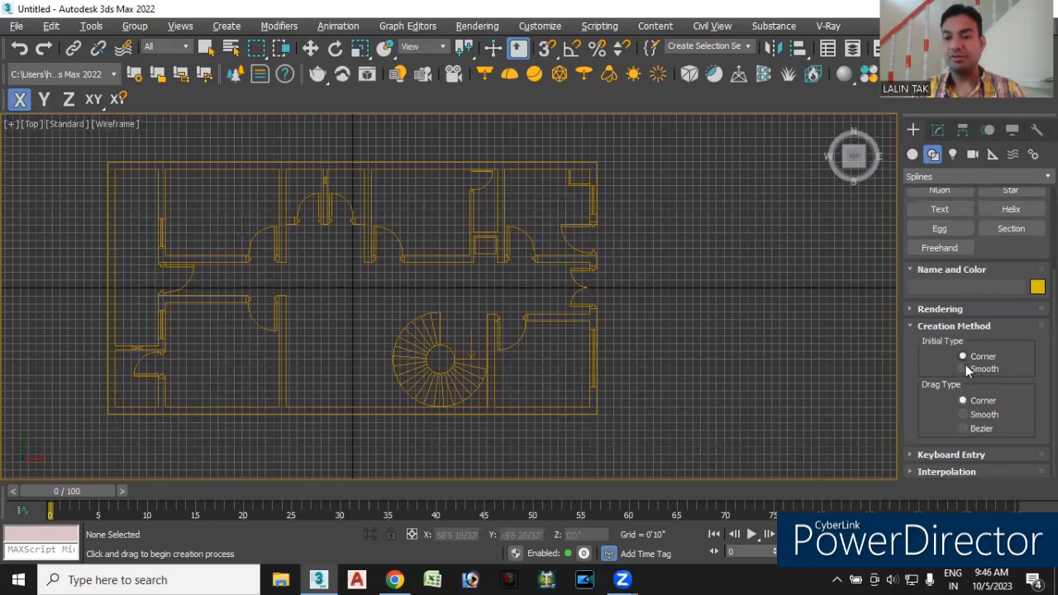
middle_drag(418, 203, 614, 225)
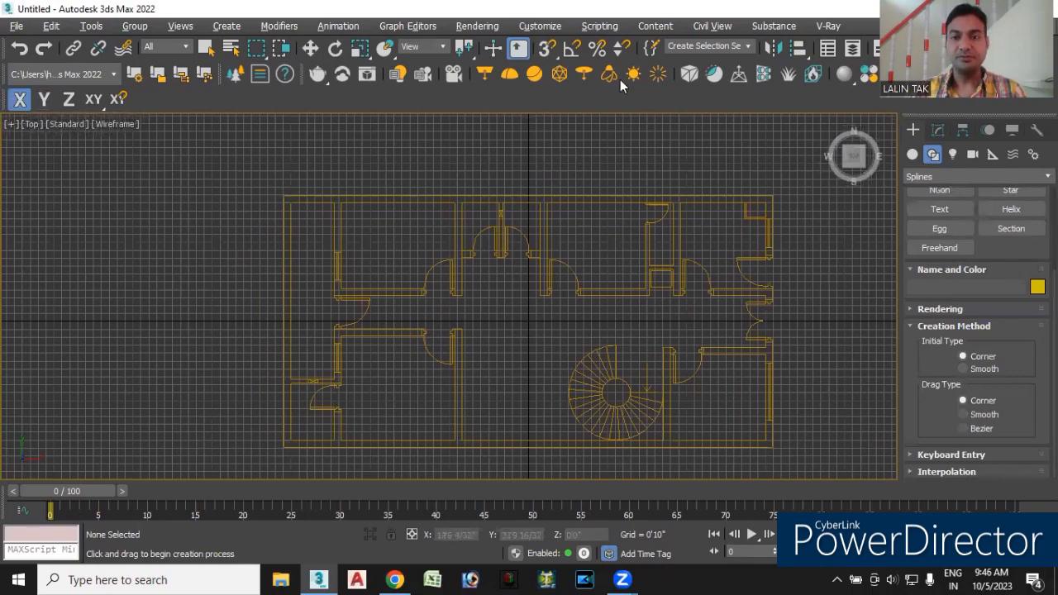
click(547, 48)
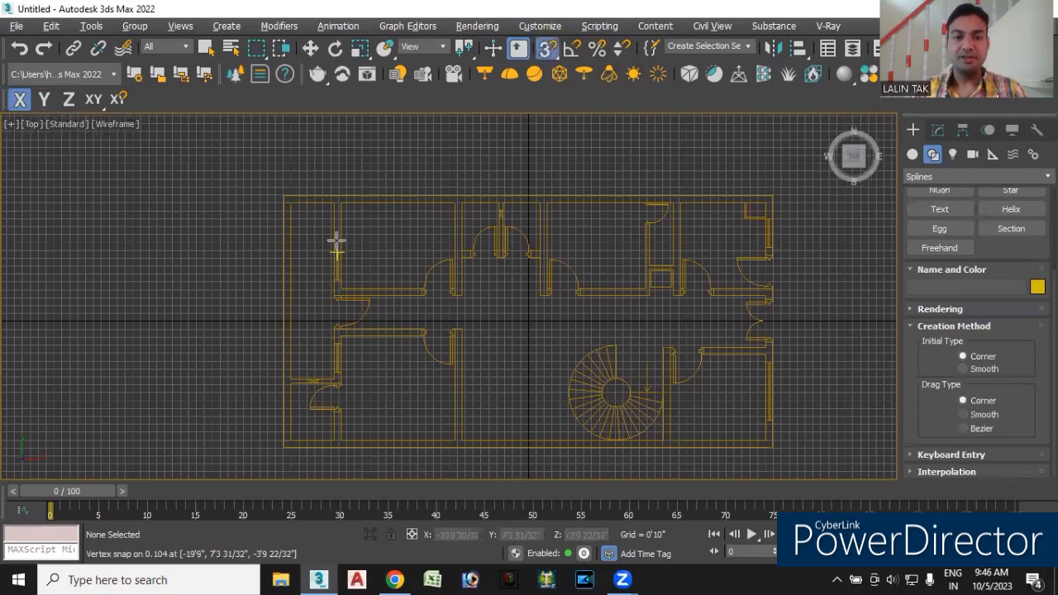
middle_drag(272, 186, 229, 151)
click(235, 158)
middle_drag(264, 204, 246, 197)
scroll(245, 197, down, 2)
middle_drag(586, 202, 592, 191)
scroll(594, 194, up, 4)
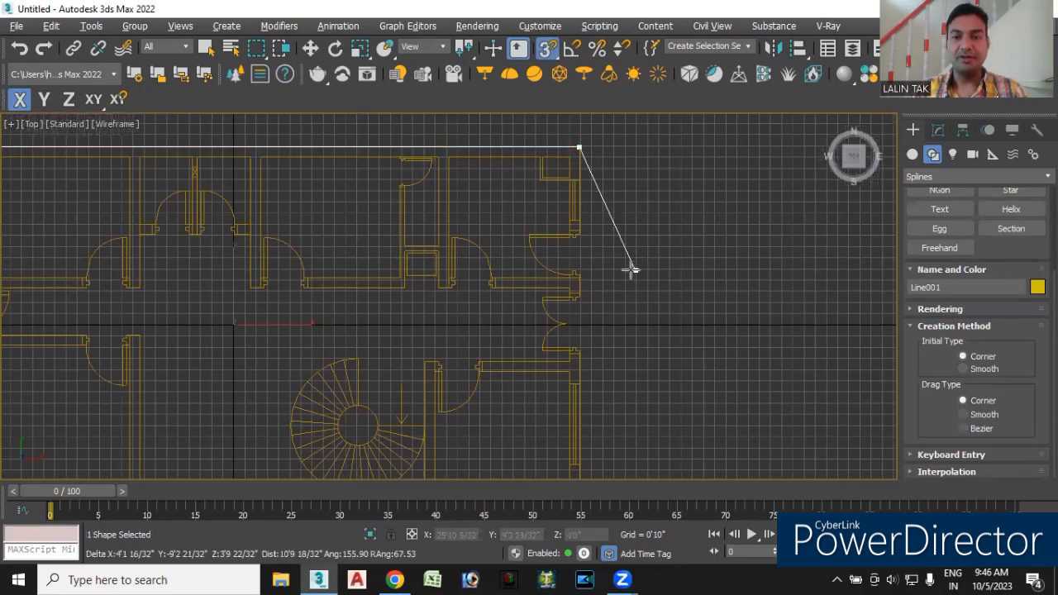
Continue the outer outline down the east wall, adding snapped vertices at the northern window's lower edge and the door opening below it.
middle_drag(632, 268, 535, 262)
scroll(489, 189, up, 5)
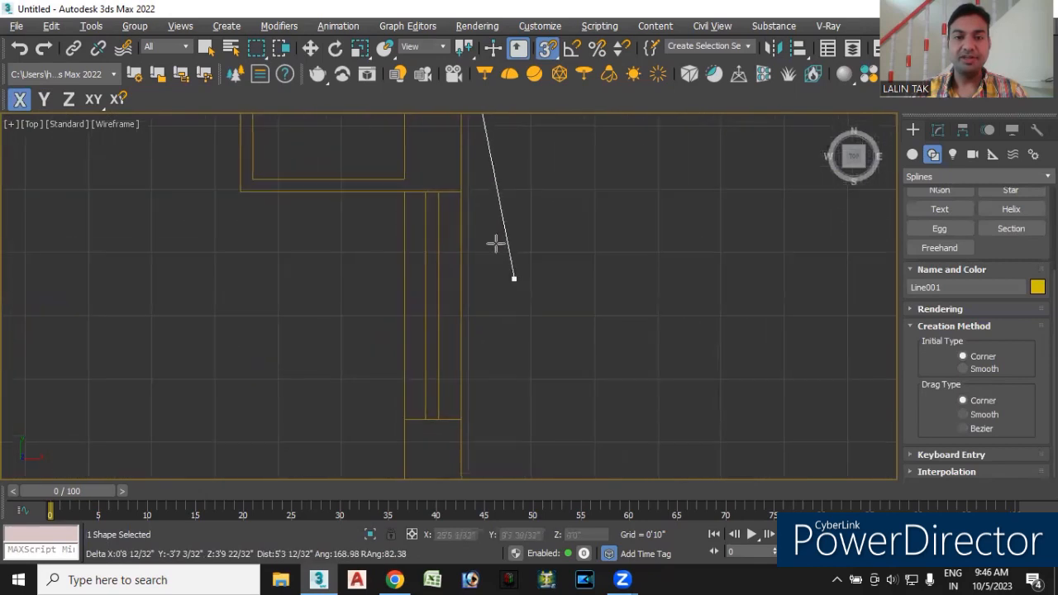
click(461, 420)
middle_drag(501, 469, 526, 229)
click(488, 235)
middle_drag(534, 460, 515, 237)
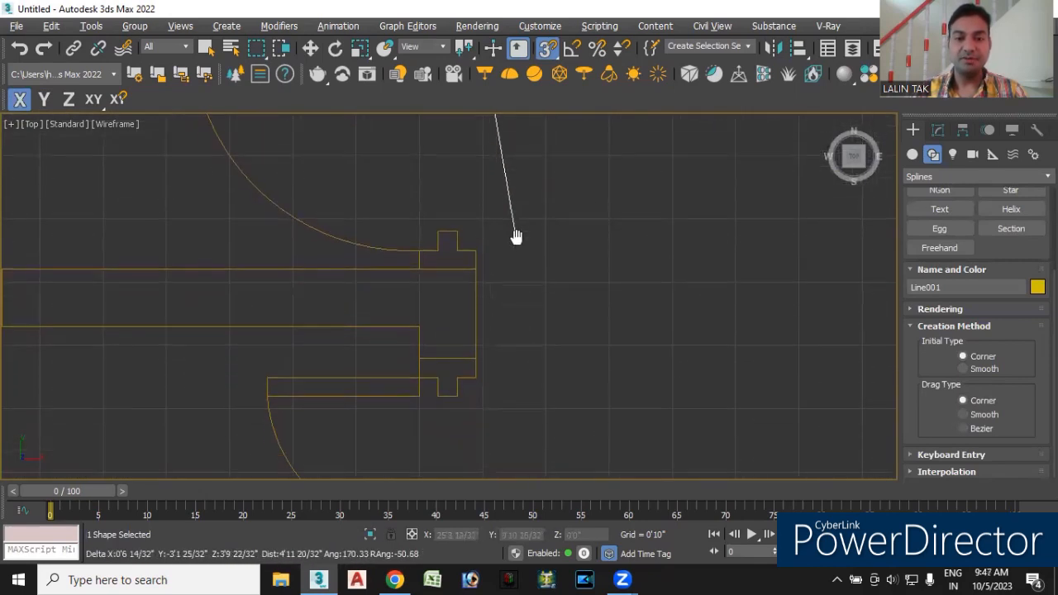
Continue the outline past the east entrance doors, adding vertices at the opening and at the upper edge of the southern window.
scroll(512, 420, down, 2)
middle_drag(512, 420, 520, 158)
click(487, 420)
scroll(557, 340, down, 2)
scroll(556, 350, down, 3)
middle_drag(569, 412, 548, 247)
click(518, 238)
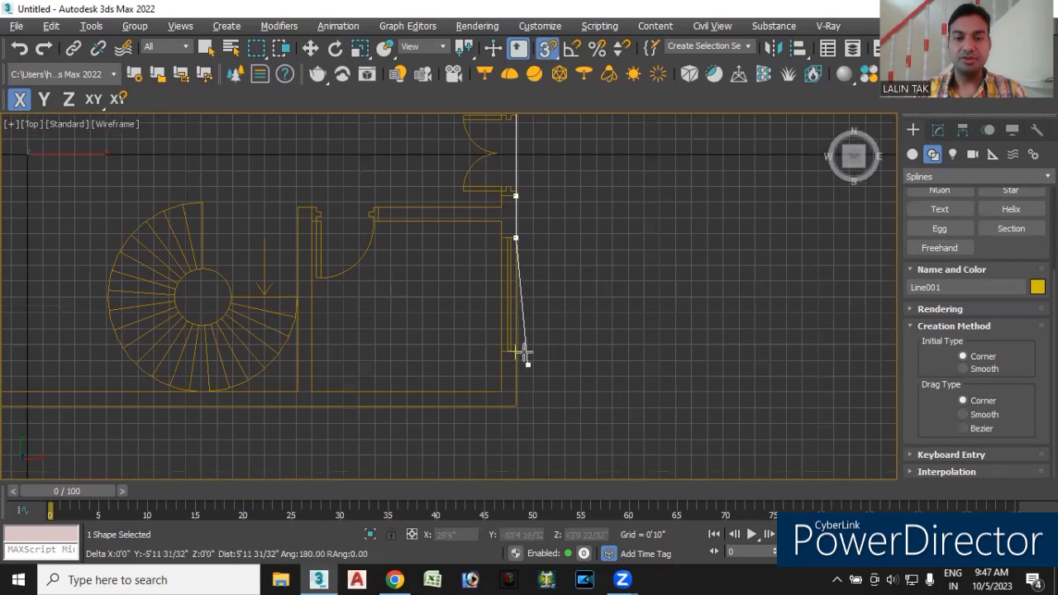
Trace the outer outline around the south and west sides back to the north-west corner and close the spline.
scroll(447, 453, down, 3)
middle_drag(401, 455, 468, 286)
scroll(537, 330, up, 2)
scroll(524, 323, up, 2)
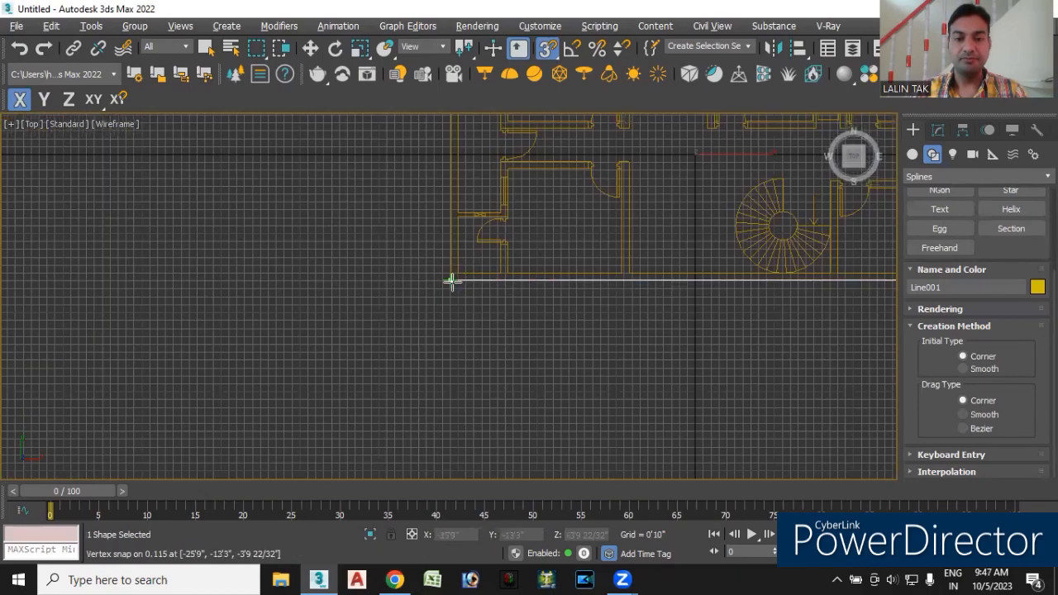
scroll(346, 221, down, 3)
scroll(368, 232, up, 3)
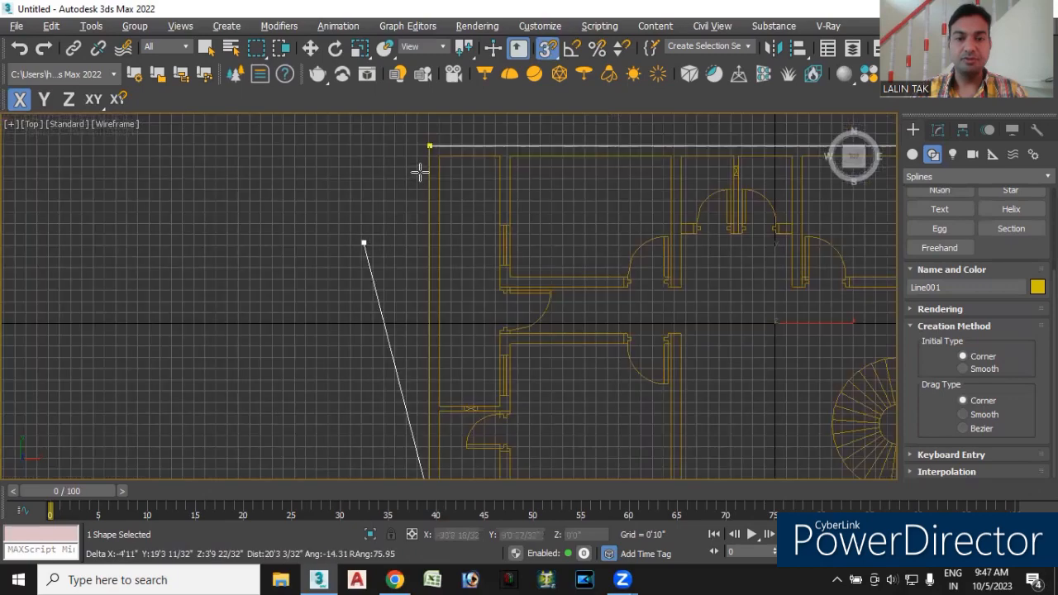
click(370, 239)
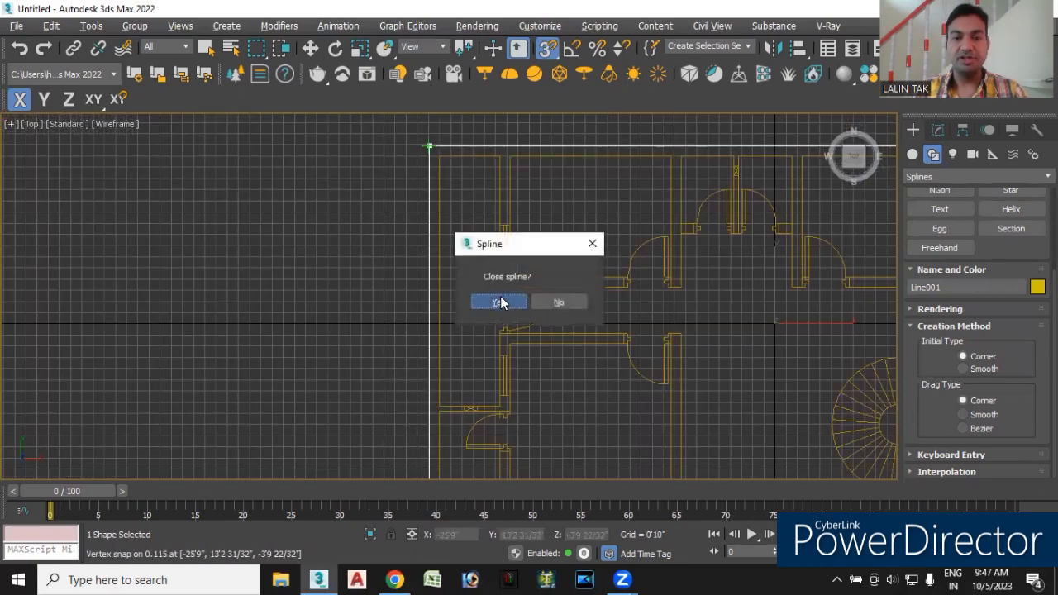
click(498, 302)
Trace the narrow western space from its north-west inner corner along the north side and down the east side, adding window and door vertices.
click(438, 156)
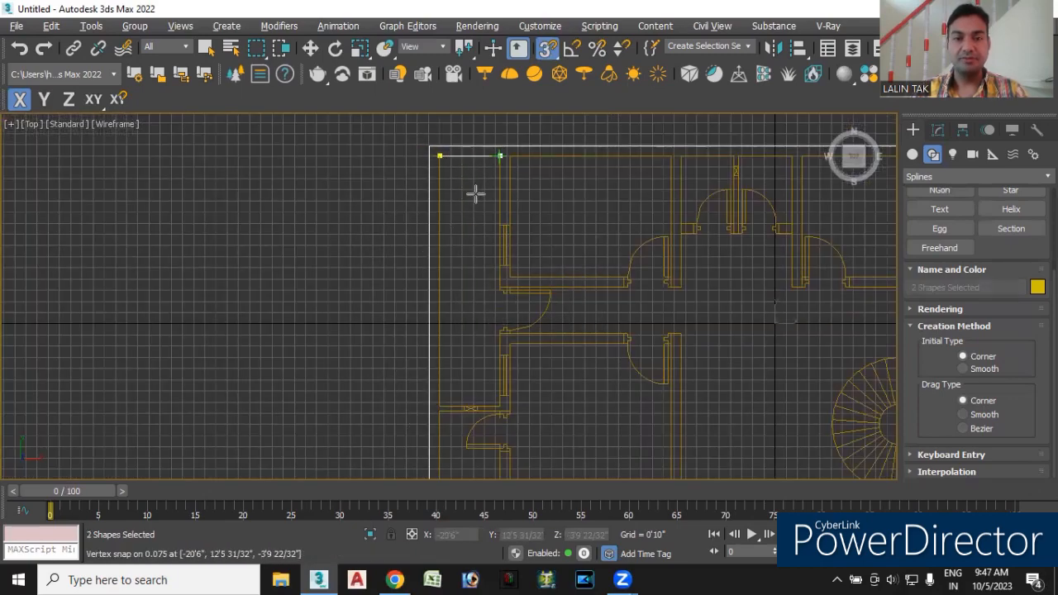
scroll(486, 240, up, 3)
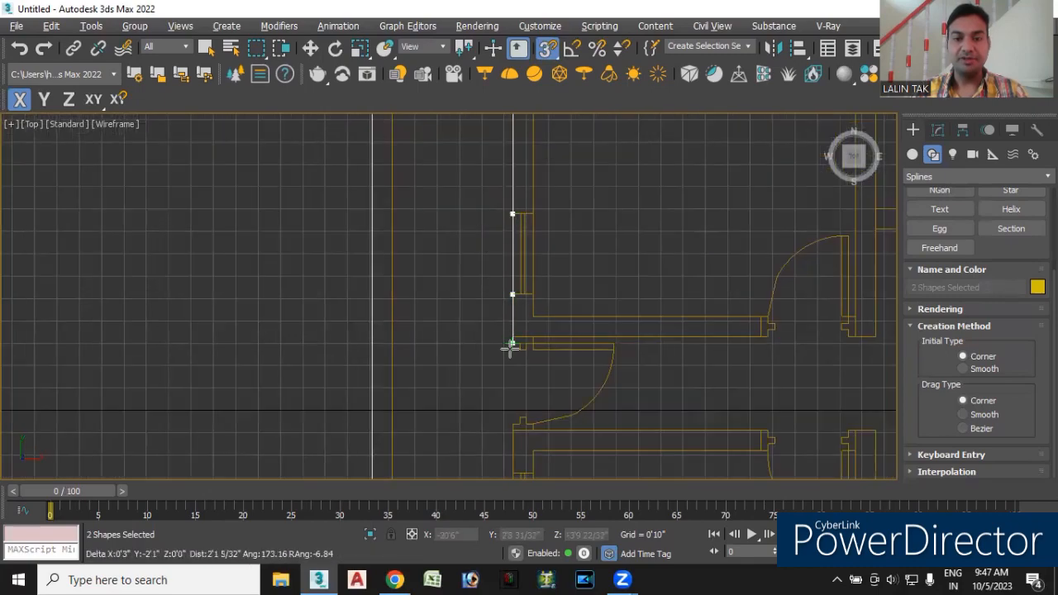
scroll(510, 347, up, 4)
scroll(490, 408, down, 4)
middle_drag(484, 358, 467, 191)
scroll(475, 332, up, 5)
middle_drag(489, 249, 458, 335)
click(489, 272)
click(488, 439)
Continue the narrow western space's outline past the lower window, around its southern corners and back to the start, closing the spline.
scroll(444, 395, down, 4)
scroll(438, 414, down, 2)
middle_drag(429, 434, 465, 227)
scroll(489, 292, up, 3)
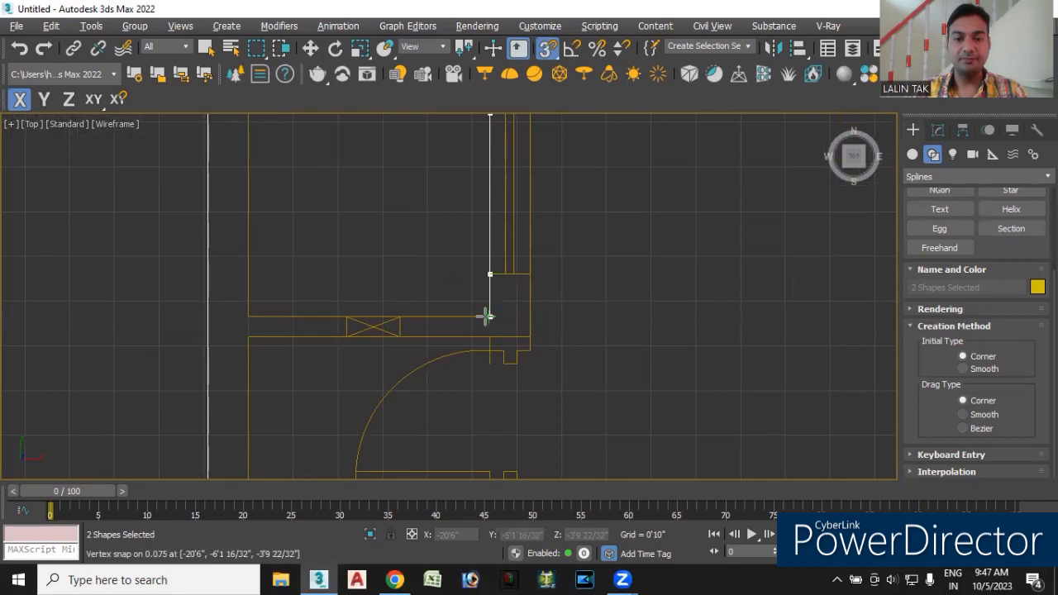
scroll(304, 262, down, 5)
middle_drag(314, 224, 307, 166)
click(303, 157)
click(501, 303)
Trace the north-west room's inner outline clockwise along its north, east and south walls, adding a vertex at the door opening.
click(374, 160)
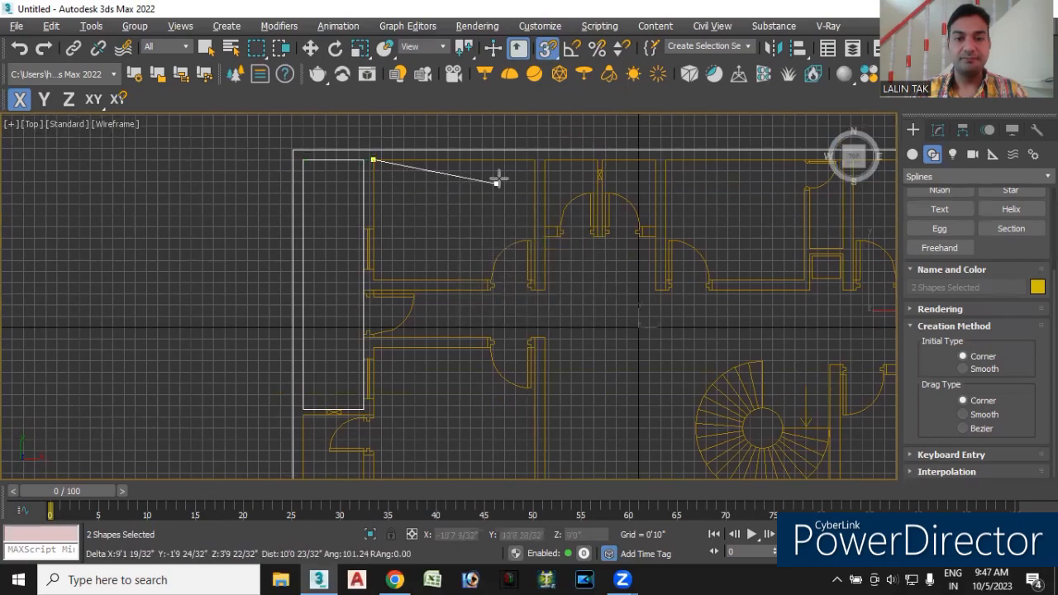
scroll(532, 285, up, 5)
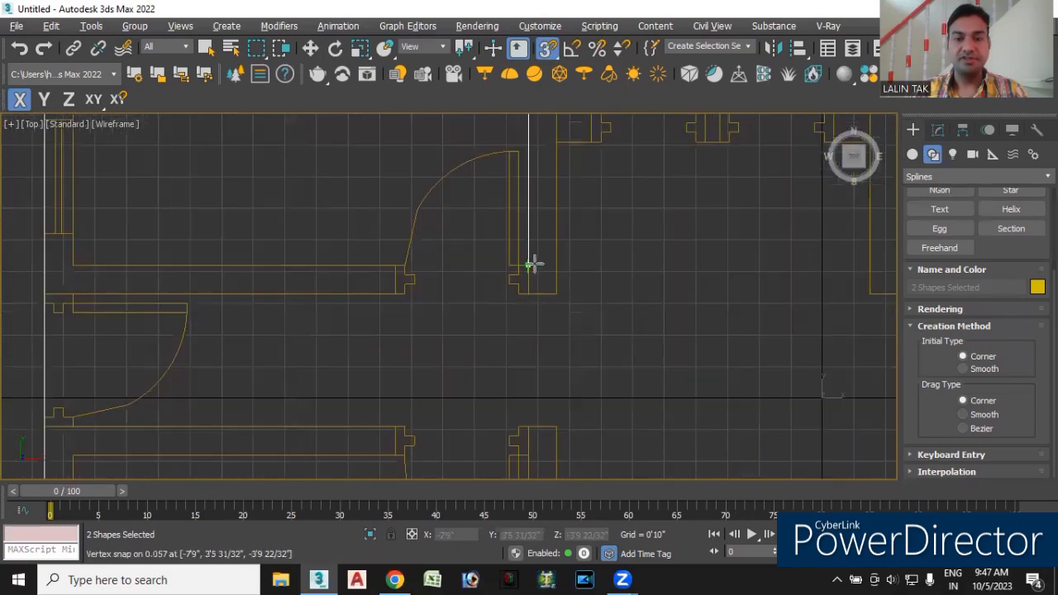
click(395, 264)
scroll(74, 263, down, 5)
scroll(248, 289, up, 3)
scroll(275, 329, up, 3)
click(285, 284)
Continue the north-west room's outline up the west wall past the window to its starting corner and close the spline.
scroll(306, 240, down, 4)
middle_drag(314, 207, 314, 314)
scroll(308, 289, up, 3)
middle_drag(312, 256, 338, 354)
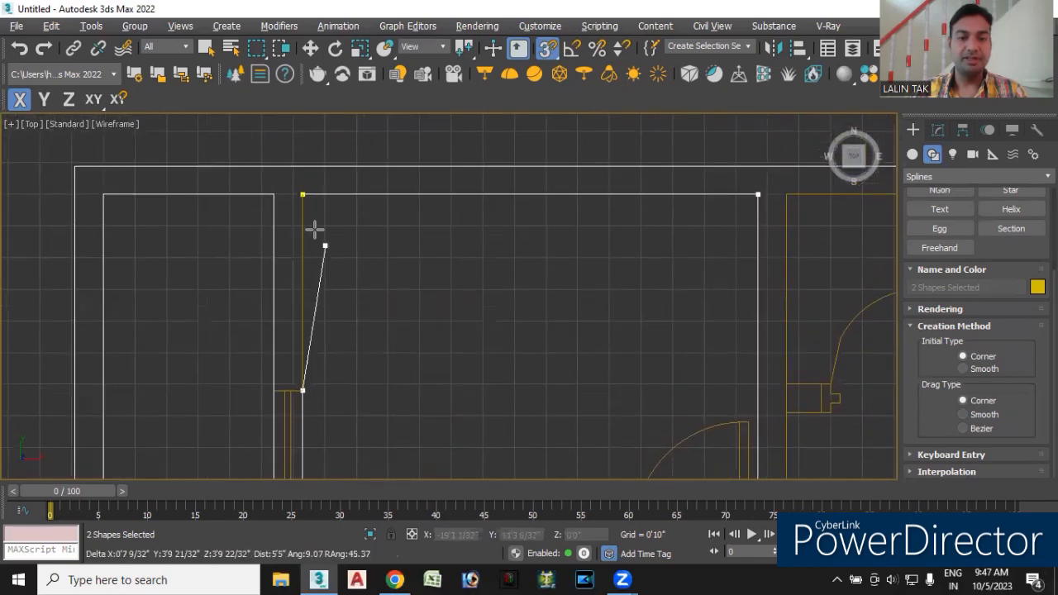
click(302, 194)
click(499, 302)
Trace the western of the two small adjoining rooms as a closed spline, with an extra vertex at its door opening.
scroll(449, 334, down, 4)
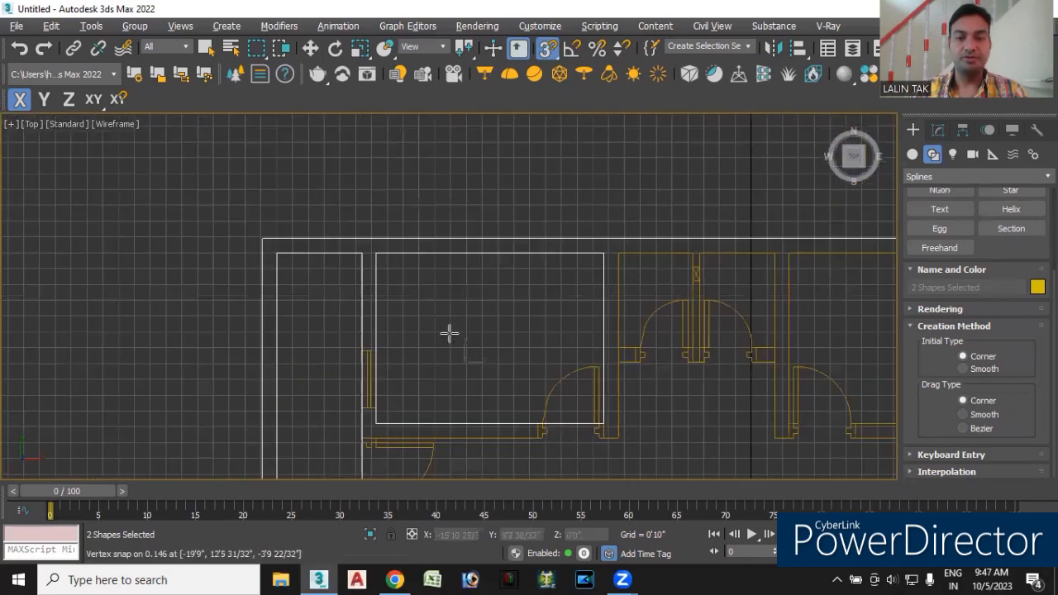
middle_drag(372, 321, 408, 314)
scroll(406, 307, up, 5)
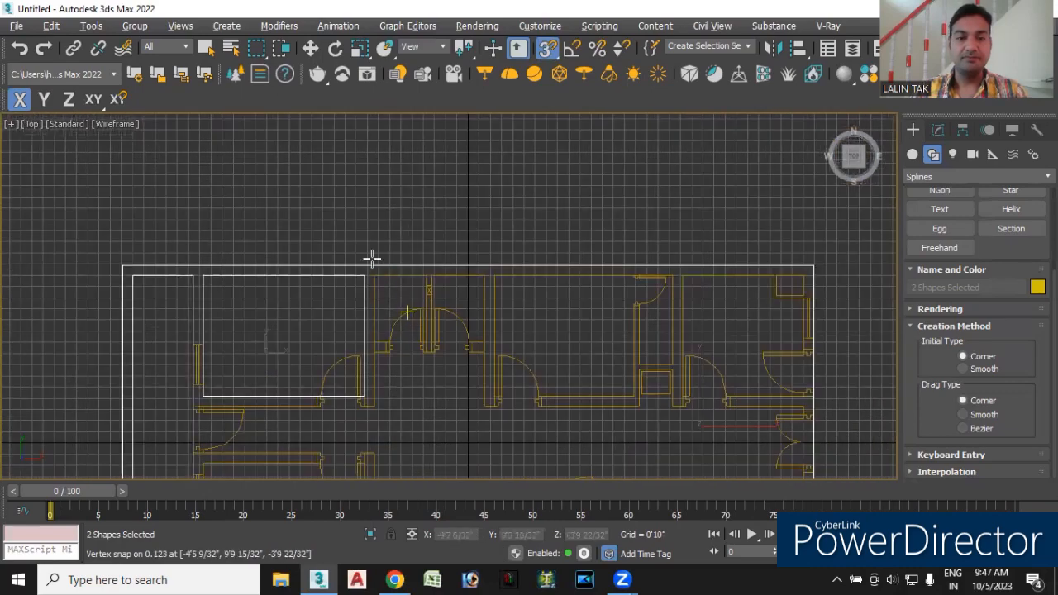
click(458, 207)
scroll(457, 408, up, 4)
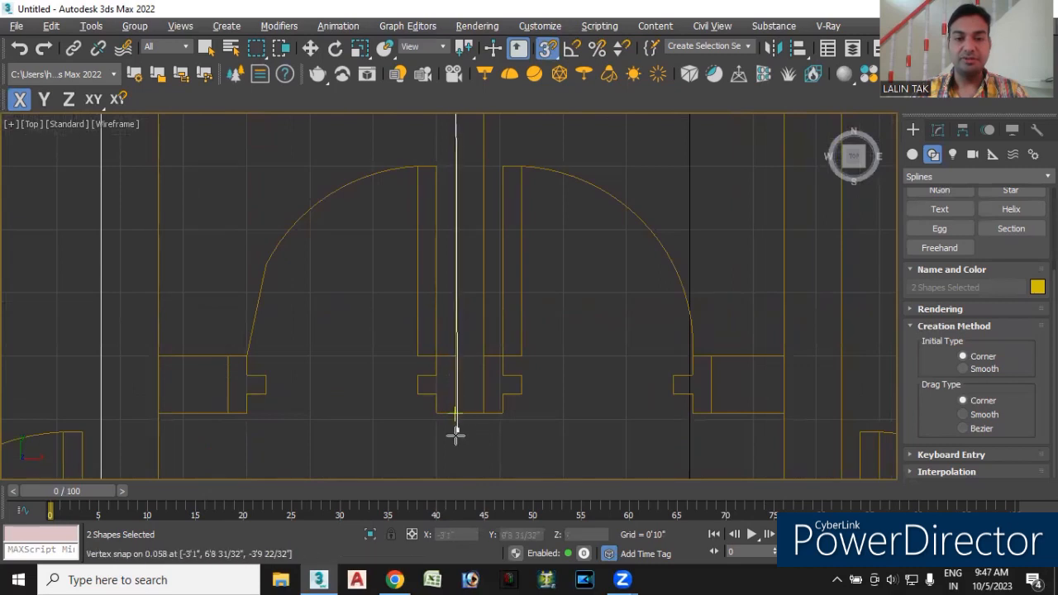
click(455, 355)
click(227, 356)
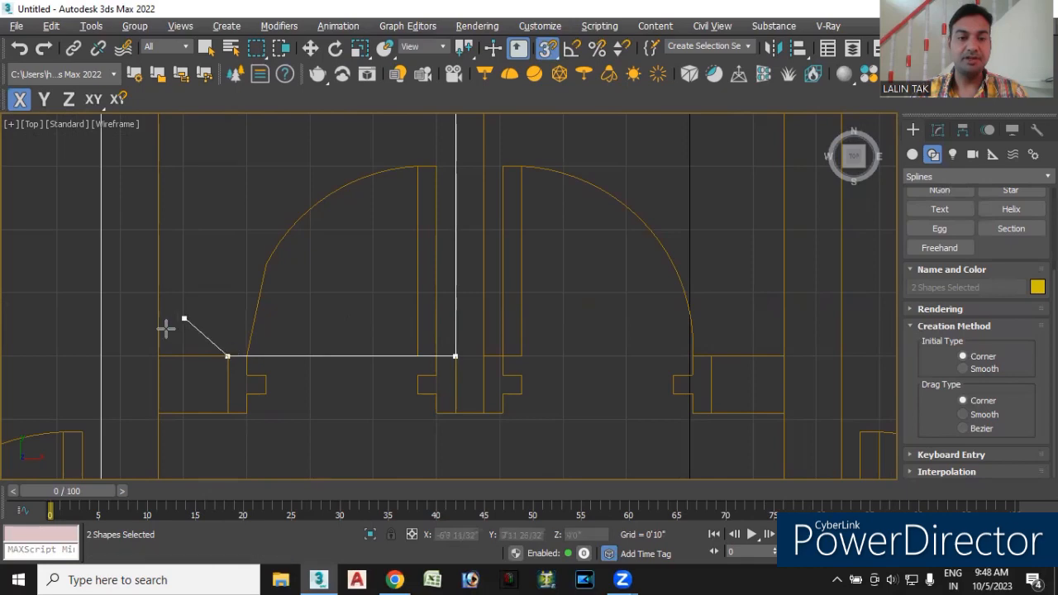
click(159, 356)
scroll(177, 272, down, 5)
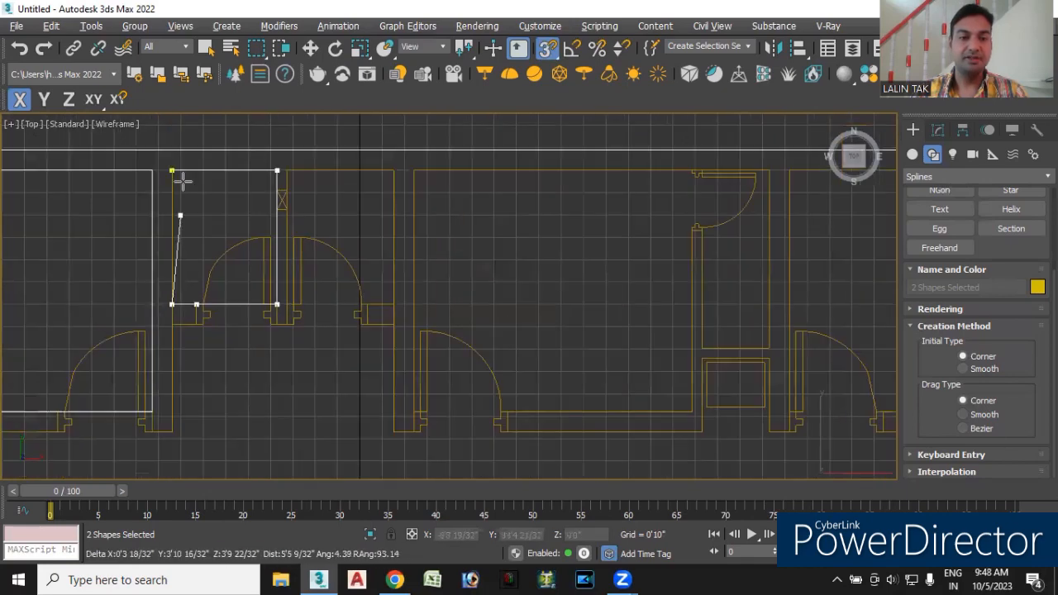
click(173, 171)
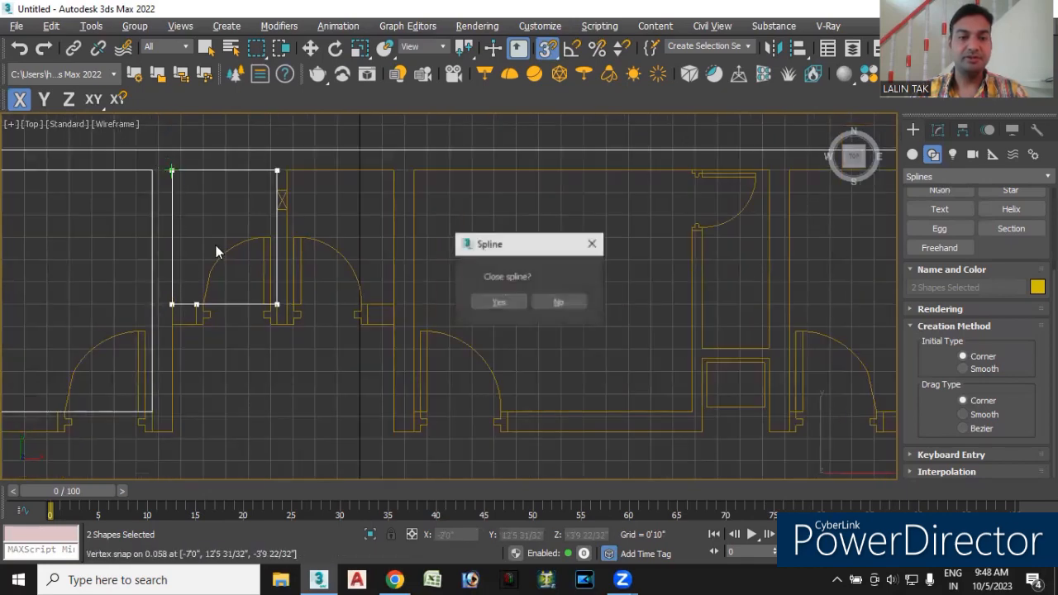
click(500, 303)
Trace the eastern of the two small adjoining rooms as a closed spline, with an extra vertex at its door opening.
click(393, 171)
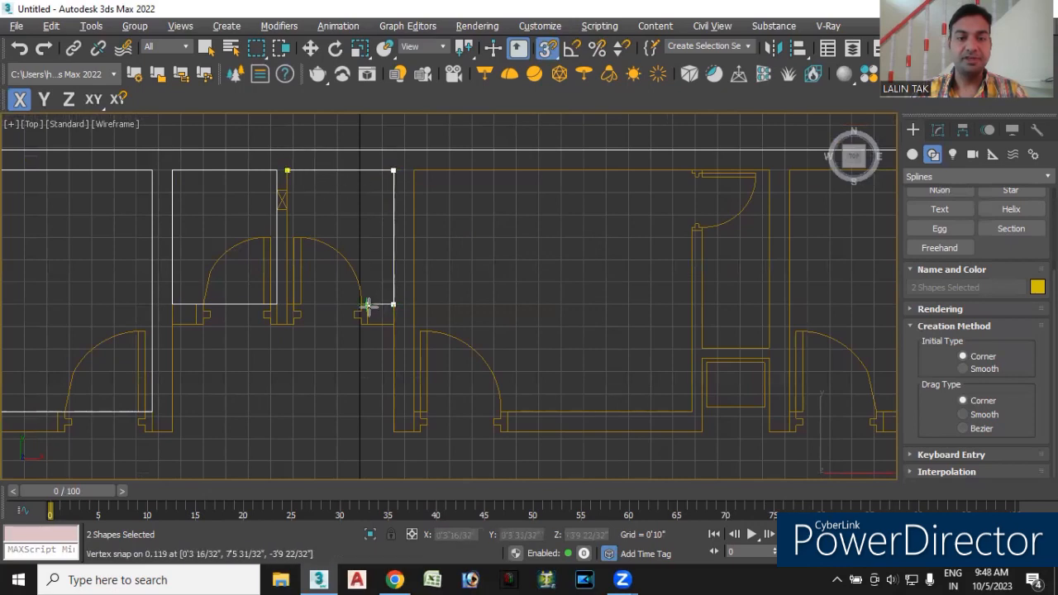
scroll(369, 304, up, 5)
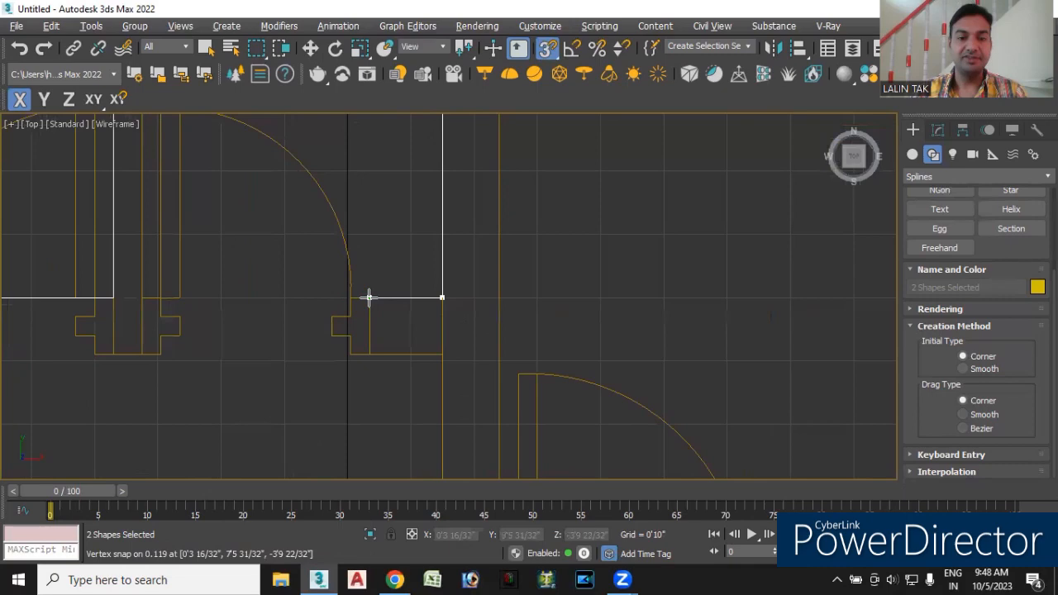
click(368, 298)
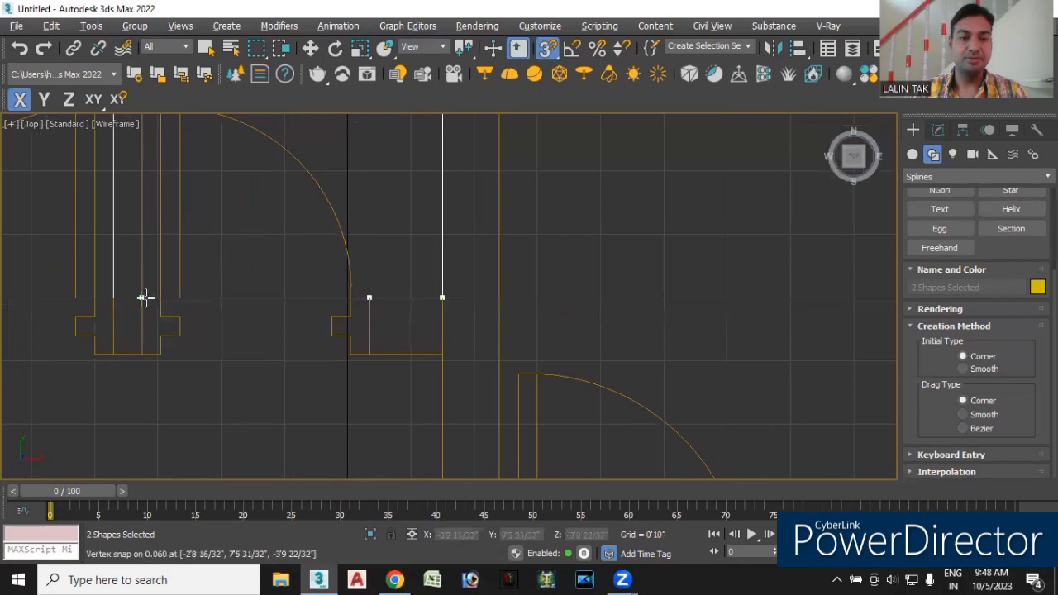
scroll(142, 230, down, 4)
middle_drag(186, 296, 300, 467)
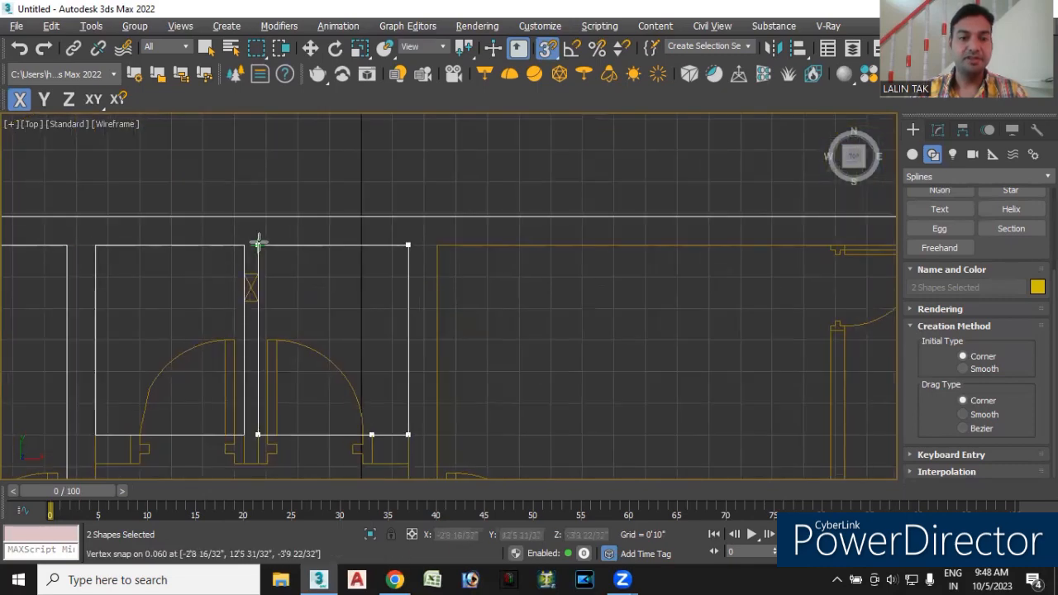
click(257, 244)
click(494, 301)
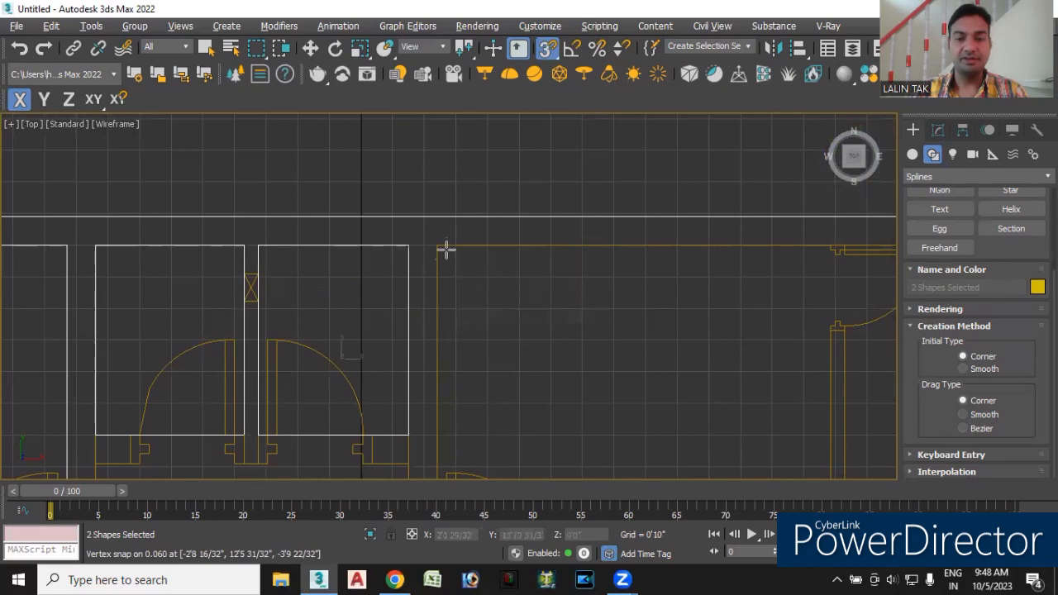
Trace the large room east of the small rooms along its north wall and down the east wall to the door opening's lower edge.
click(437, 245)
scroll(491, 316, down, 3)
middle_drag(560, 311, 421, 304)
scroll(448, 295, up, 5)
click(570, 223)
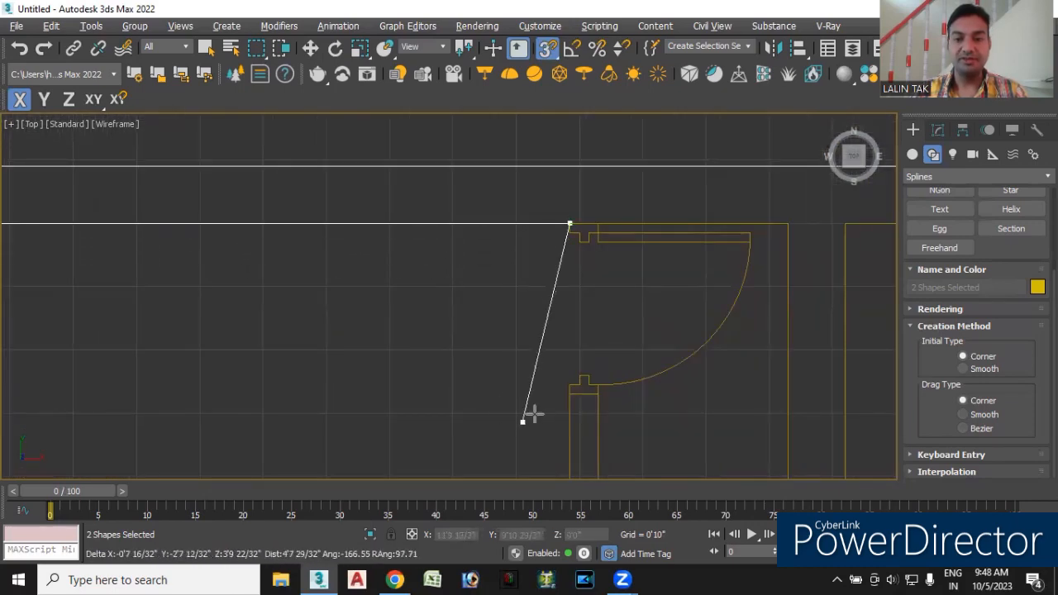
scroll(504, 409, down, 5)
middle_drag(503, 411, 491, 167)
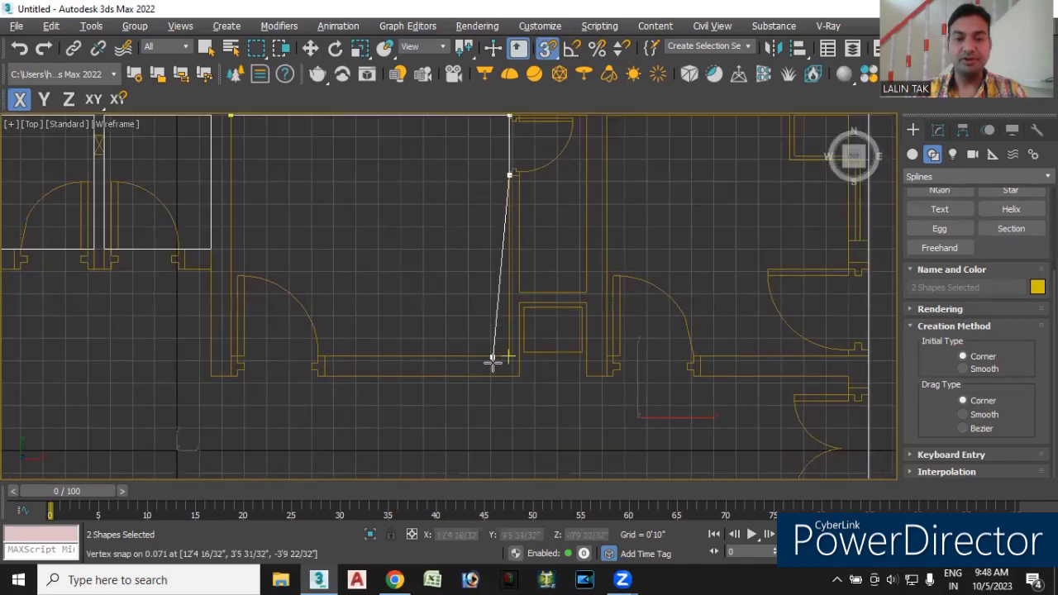
Continue the large room's outline along the south wall with a door-opening vertex and up the west wall, closing the spline.
click(325, 358)
scroll(380, 389, up, 5)
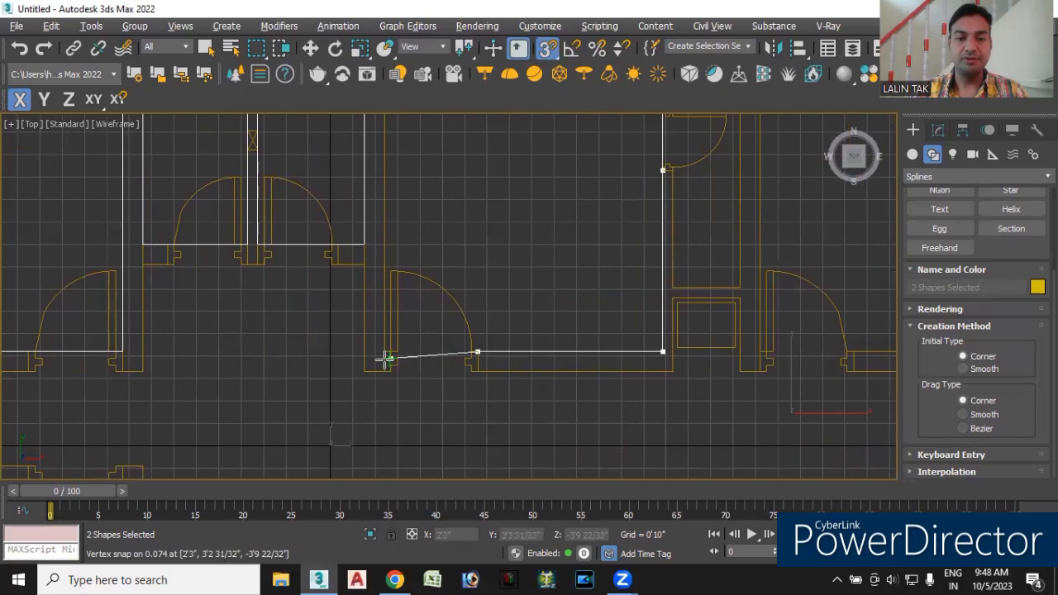
scroll(365, 287, down, 4)
middle_drag(366, 274, 366, 452)
click(371, 147)
click(498, 301)
Trace the narrow room east of the large room along its north wall and down its east wall to the south-east corner.
scroll(446, 331, down, 3)
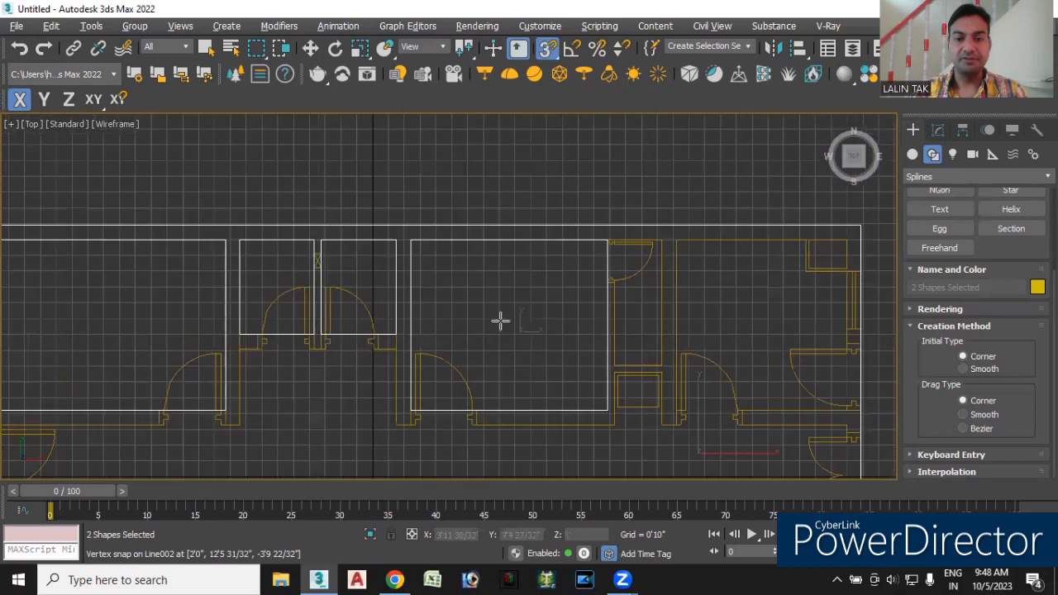
scroll(500, 321, down, 2)
middle_drag(517, 316, 333, 328)
scroll(400, 305, up, 6)
middle_drag(396, 140, 377, 306)
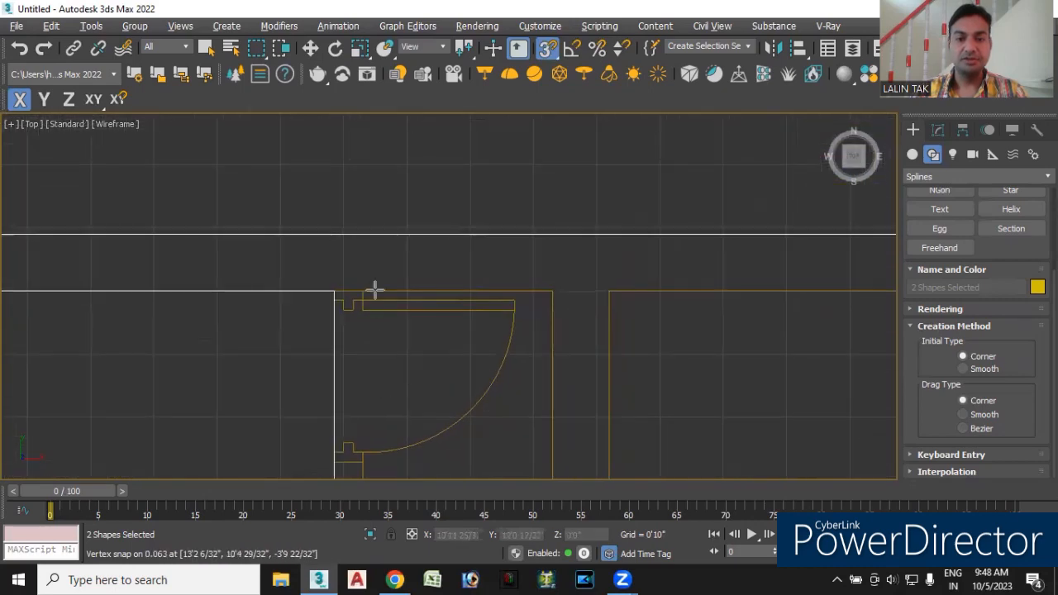
scroll(491, 367, down, 4)
middle_drag(493, 389, 494, 222)
click(511, 354)
Finish the narrow room's outline from its south-west corner up the west wall, with a vertex at the door opening, and close the spline.
scroll(449, 355, up, 5)
click(427, 353)
middle_drag(441, 251, 466, 406)
click(444, 226)
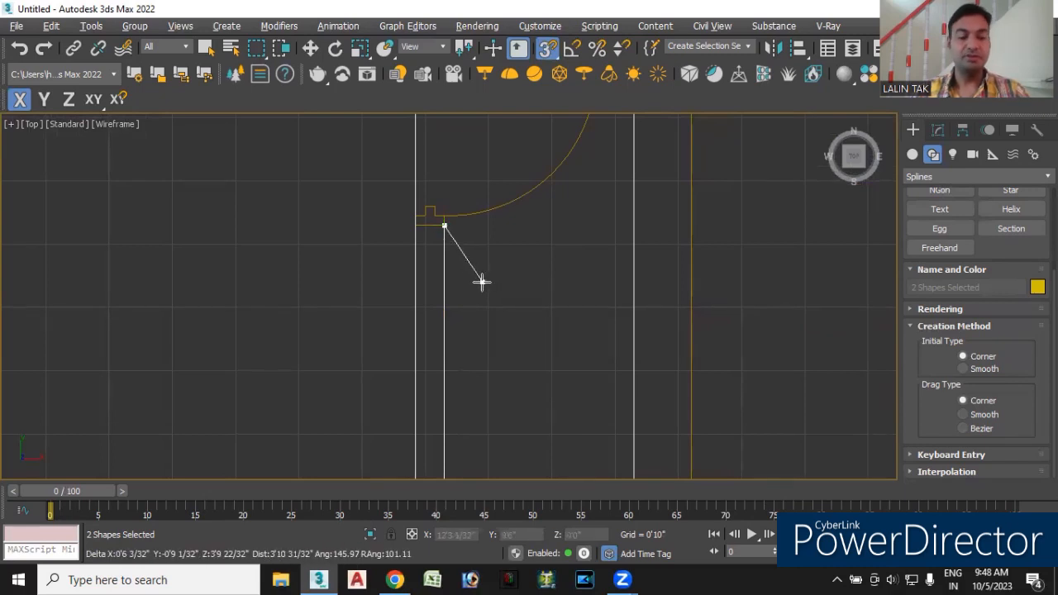
scroll(477, 286, down, 4)
middle_drag(477, 286, 480, 351)
scroll(477, 284, up, 5)
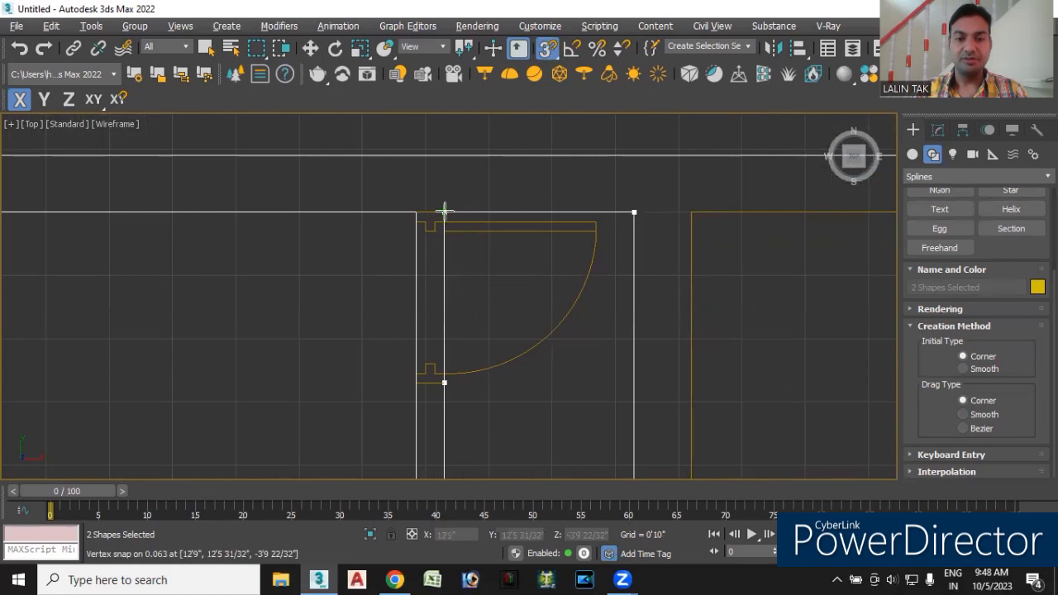
click(444, 213)
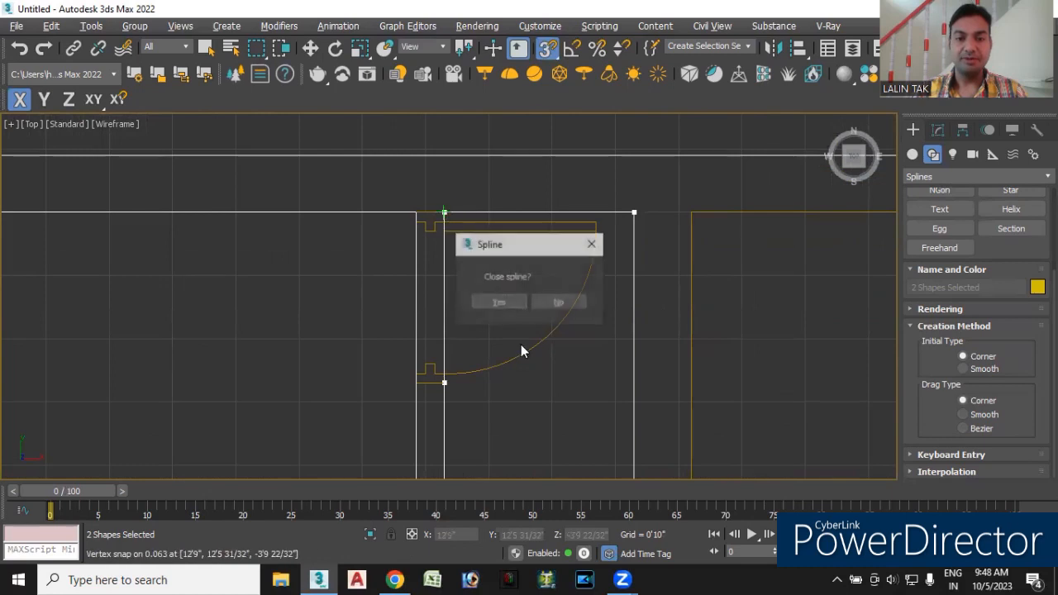
click(501, 302)
Start a spline along the north wall of the north-east corner room, from its north-west to its north-east corner.
scroll(711, 312, down, 2)
middle_drag(715, 333, 456, 295)
scroll(474, 303, down, 3)
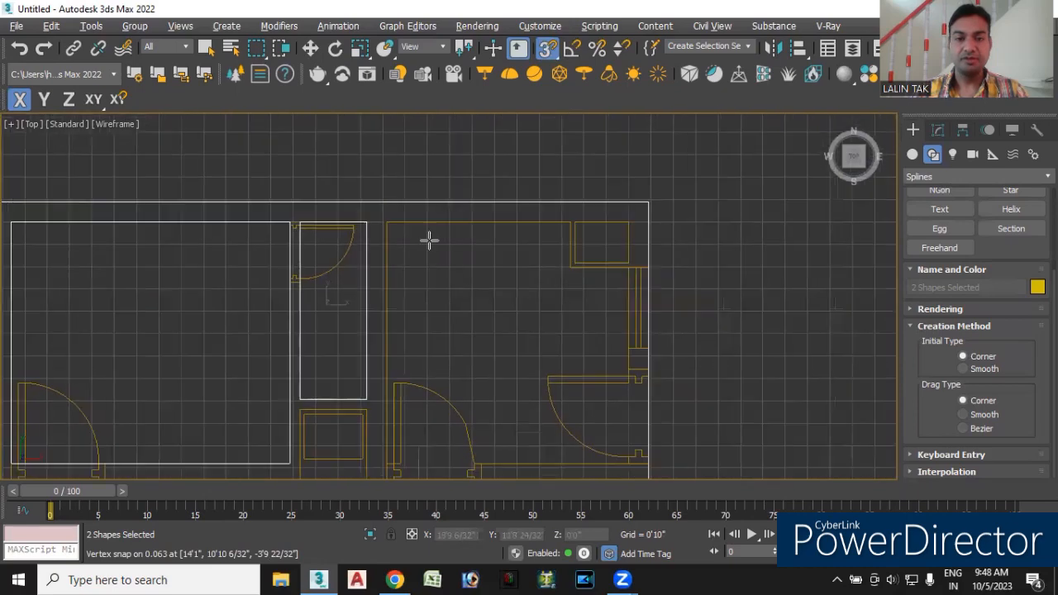
click(388, 221)
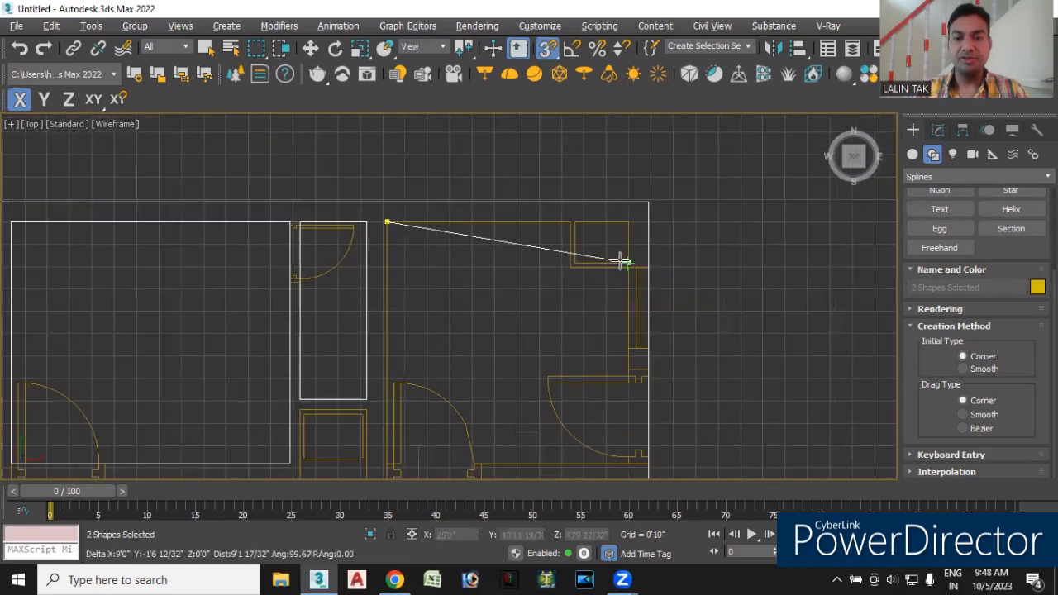
scroll(628, 248, up, 3)
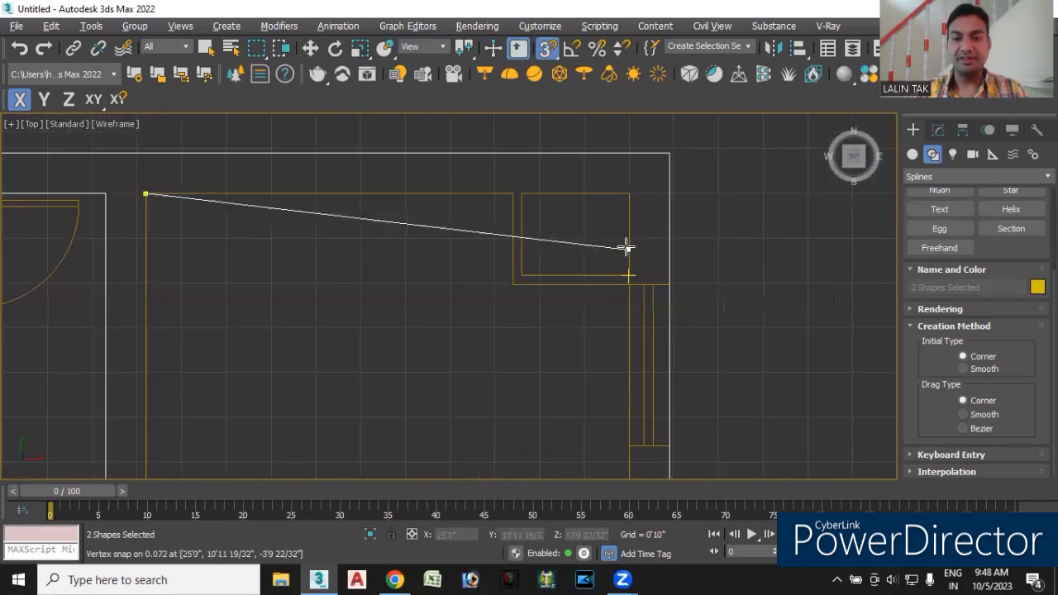
click(630, 194)
Continue the north-east room's outline down the east wall with vertices at both edges of the window opening.
middle_drag(570, 324, 606, 224)
middle_drag(609, 355, 600, 316)
scroll(600, 317, up, 6)
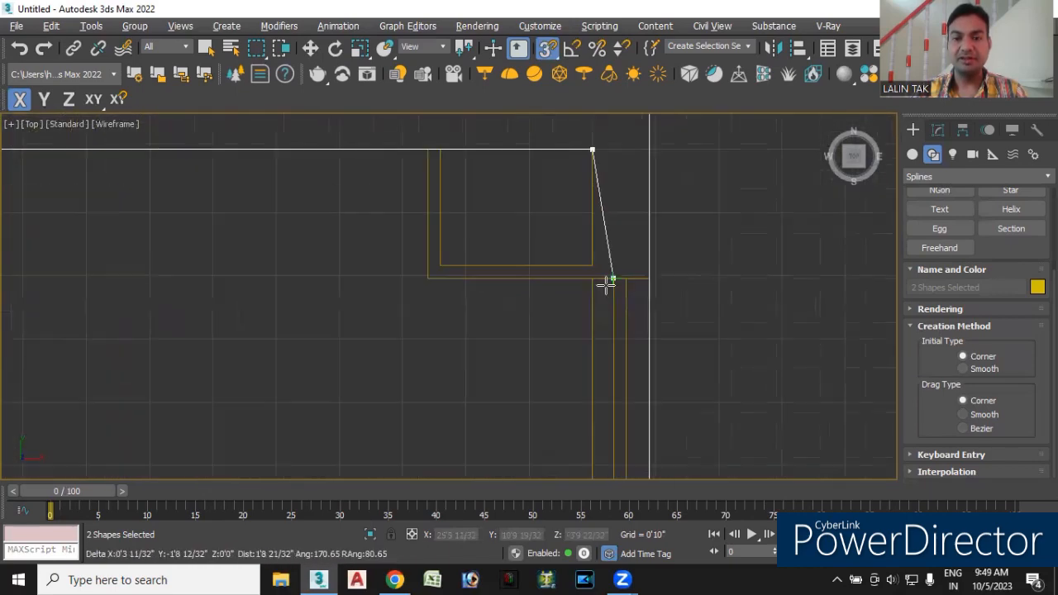
click(576, 270)
scroll(533, 347, down, 5)
middle_drag(527, 373, 582, 290)
click(595, 310)
scroll(582, 349, up, 5)
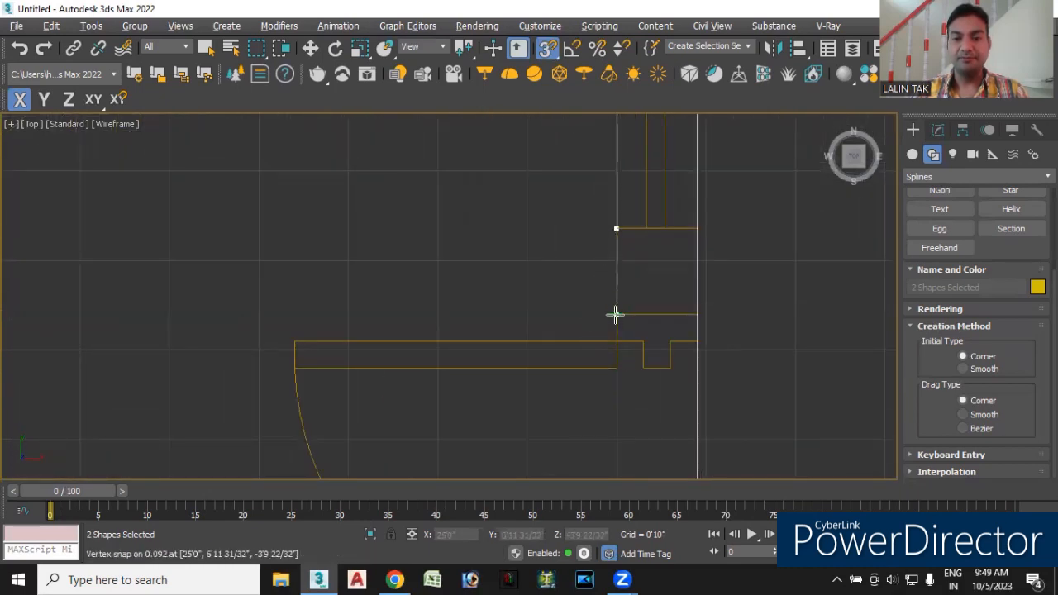
Extend the outline down the east wall with a vertex at the door opening's upper edge and one at the south-east corner.
scroll(582, 319, down, 4)
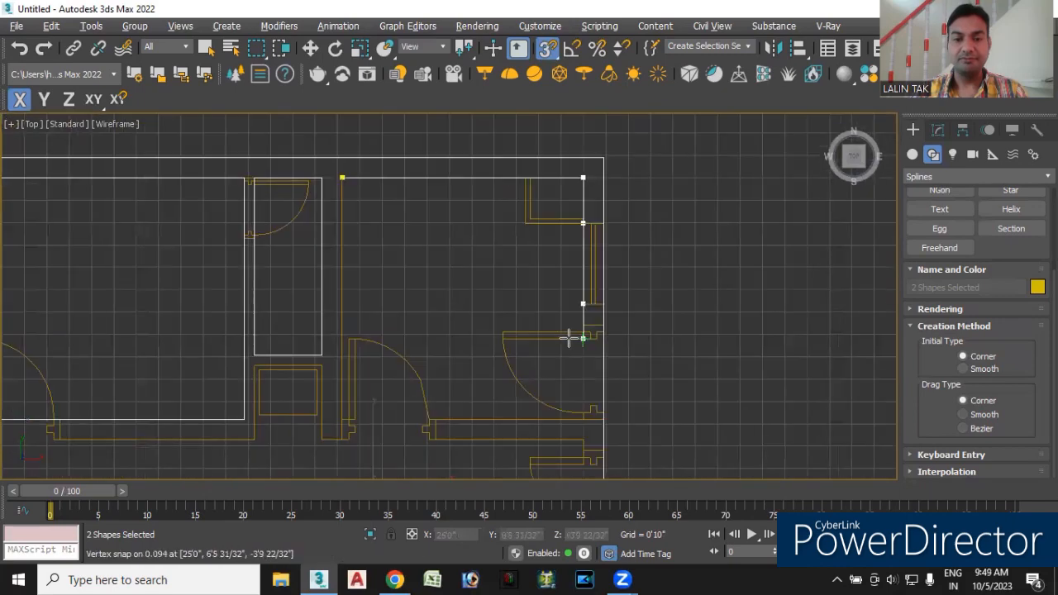
scroll(496, 306, up, 5)
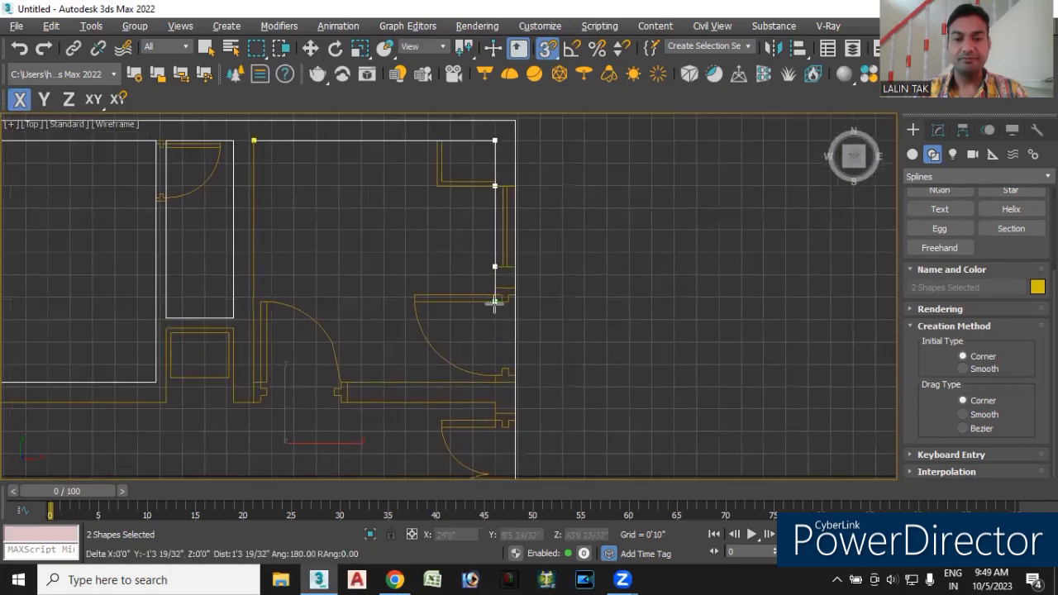
scroll(497, 308, down, 3)
scroll(501, 267, up, 4)
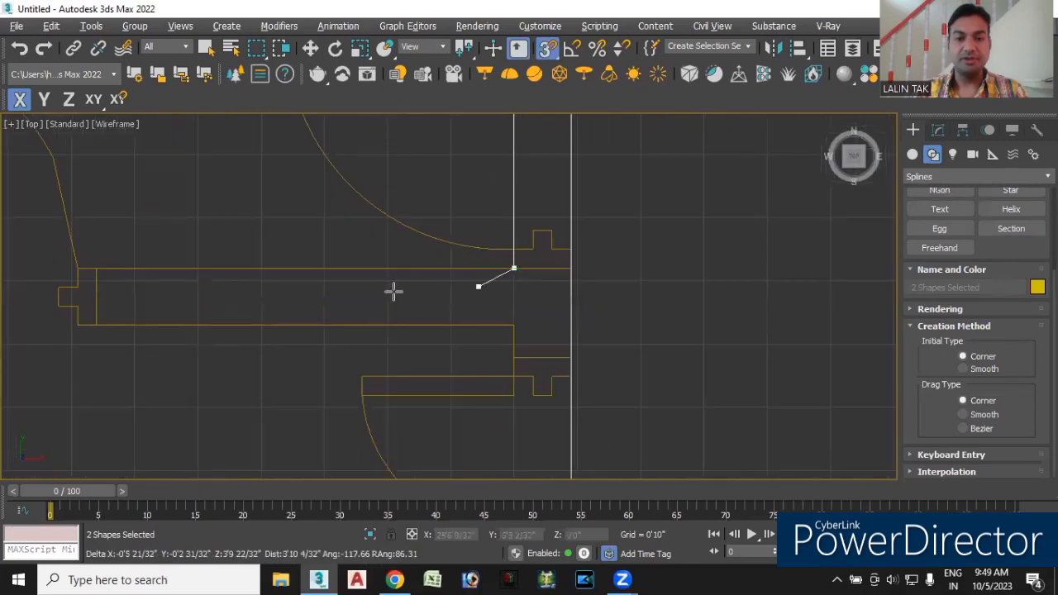
scroll(137, 271, down, 1)
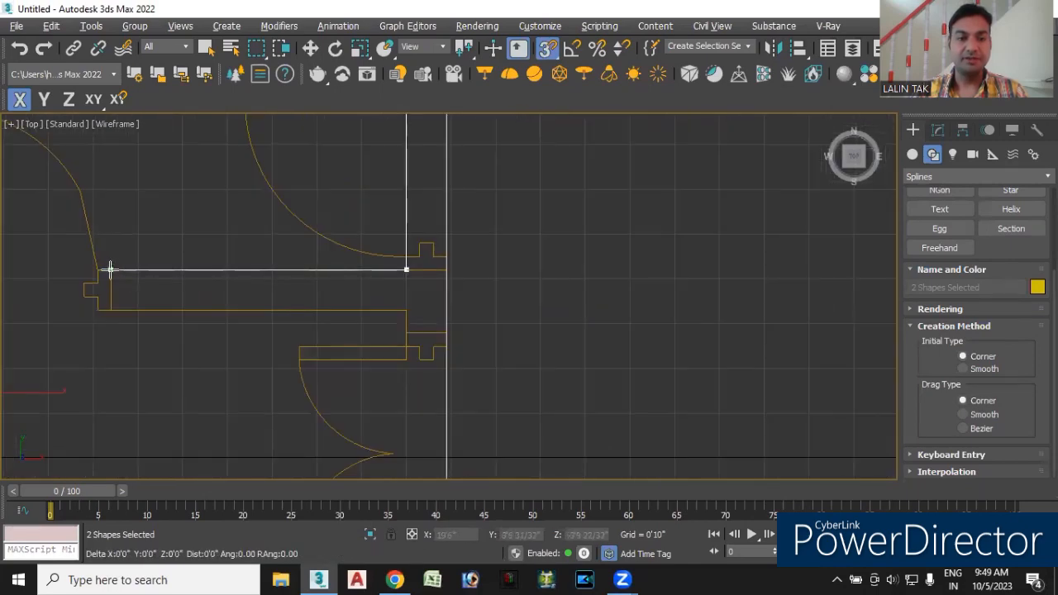
Trace the north-east room's south wall with a door-opening vertex, then its west wall, and close the spline.
click(110, 270)
scroll(110, 269, down, 5)
middle_drag(90, 305, 340, 364)
scroll(317, 342, up, 3)
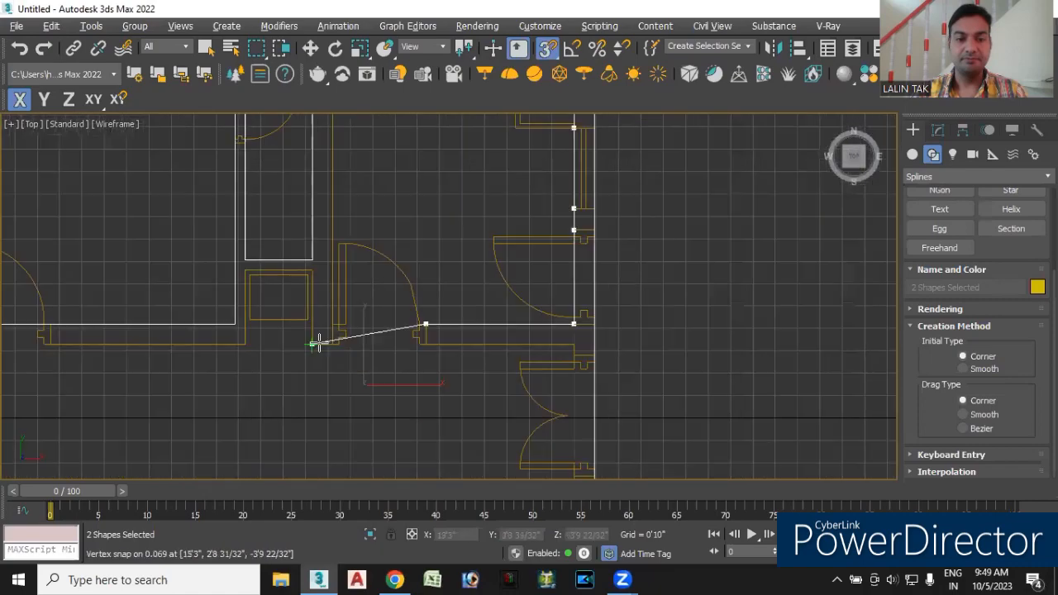
scroll(317, 342, up, 3)
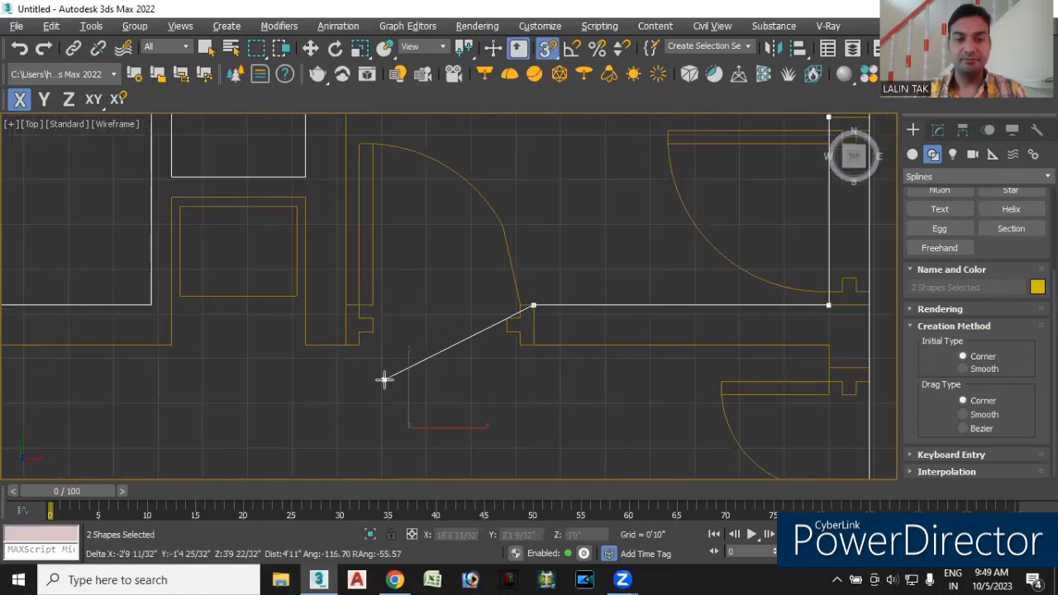
scroll(336, 199, down, 5)
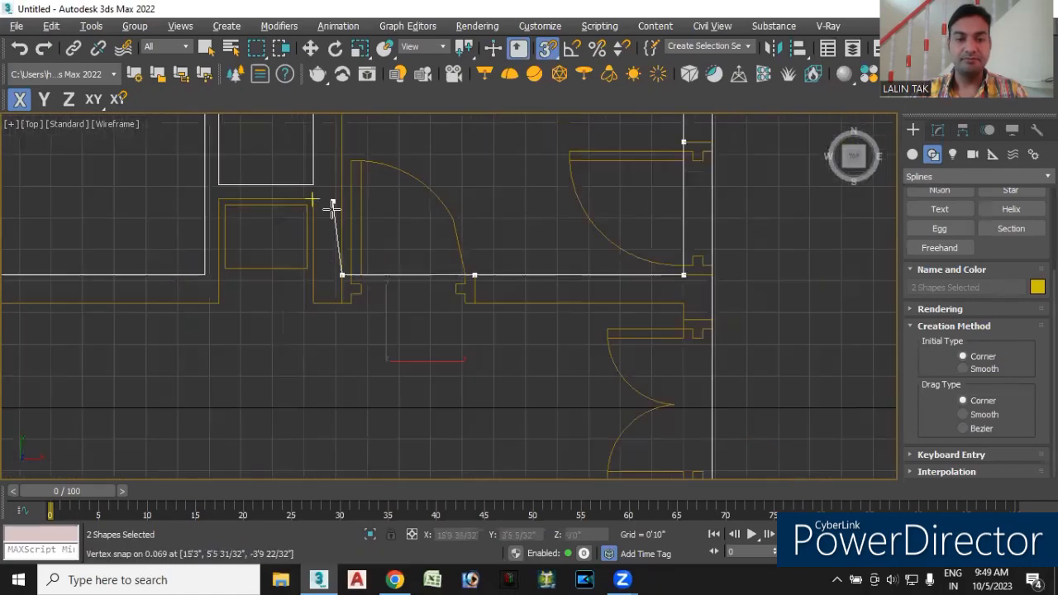
middle_drag(362, 209, 387, 380)
click(362, 240)
click(493, 300)
Trace the south-east room's north wall with a door-opening vertex and continue down the east wall to the window's upper edge.
scroll(444, 335, down, 2)
middle_drag(444, 335, 484, 218)
scroll(456, 289, up, 5)
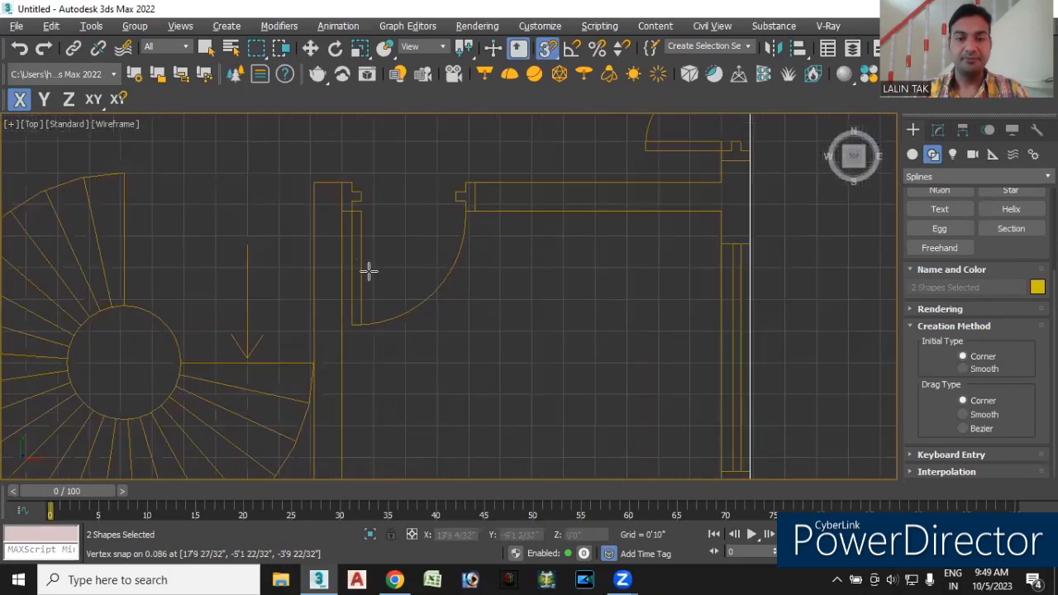
click(340, 212)
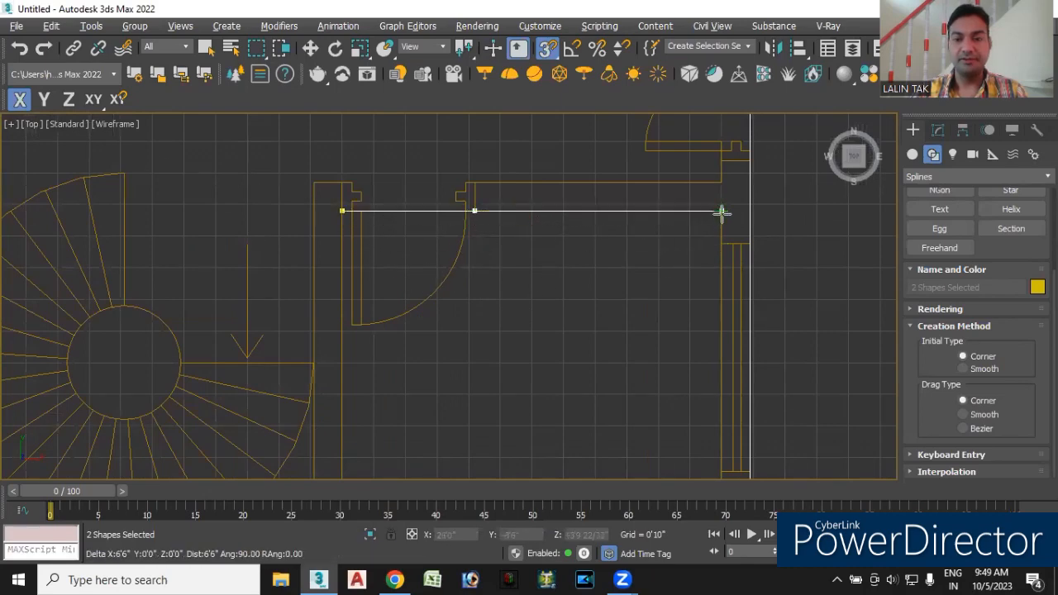
click(716, 245)
Complete the south-east room's outline past the window's lower edge, along the south wall and up the west wall, closing the spline.
scroll(652, 381, down, 5)
scroll(683, 378, up, 4)
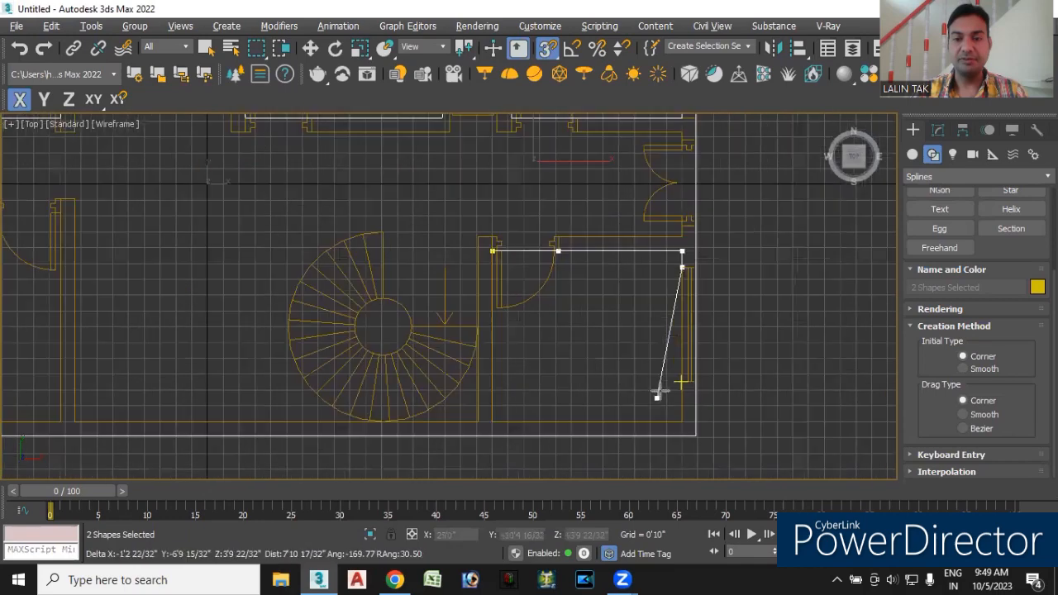
click(691, 432)
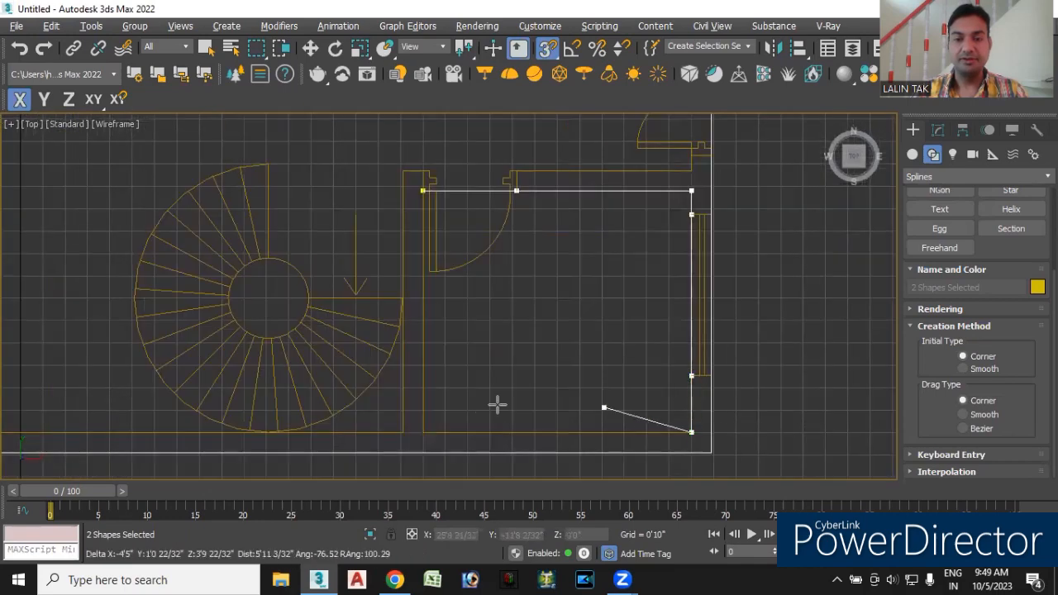
click(423, 431)
click(423, 191)
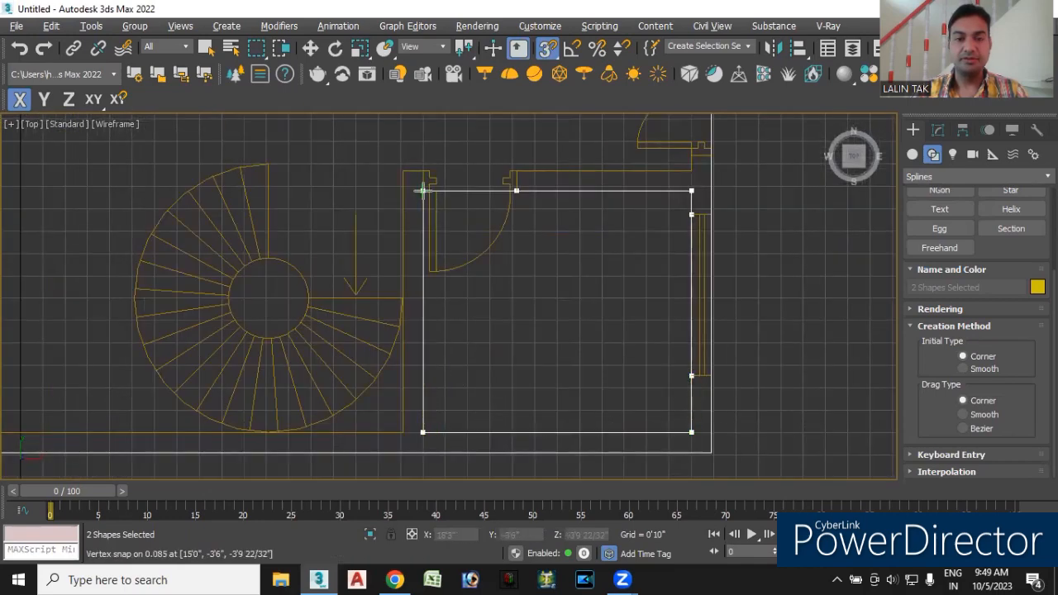
click(510, 303)
Trace the small south-west corner room as a closed spline, with an extra vertex at the lower edge of its east door opening.
scroll(510, 302, down, 5)
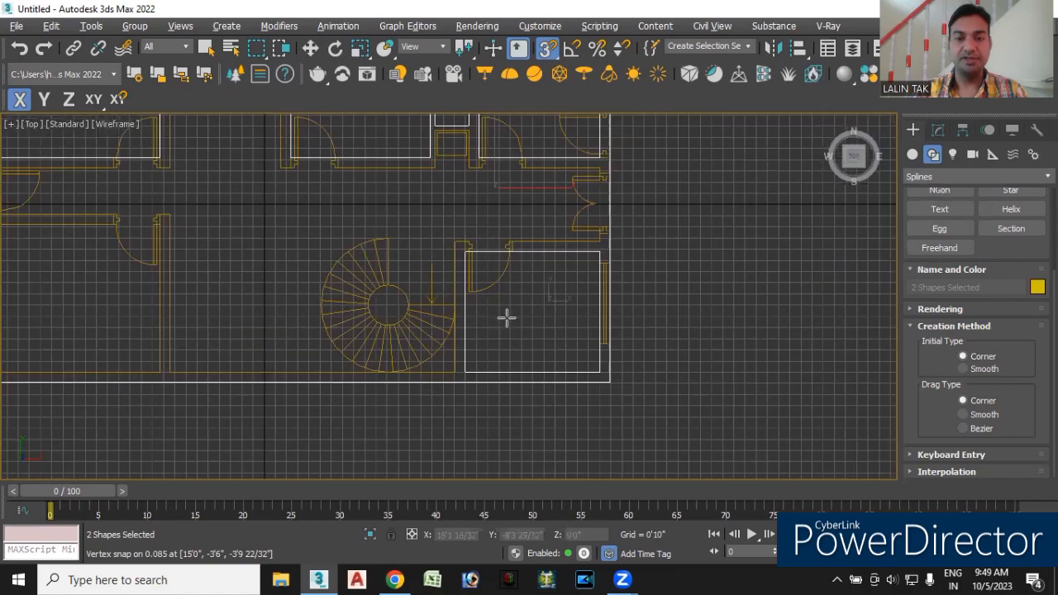
middle_drag(363, 305, 431, 305)
scroll(522, 293, up, 2)
scroll(325, 337, up, 4)
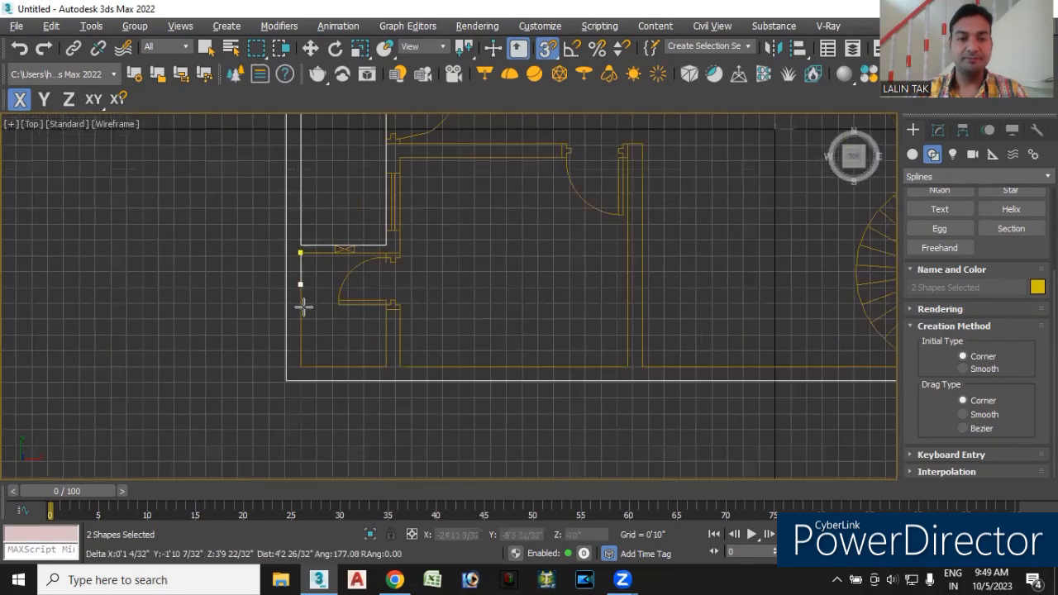
click(301, 366)
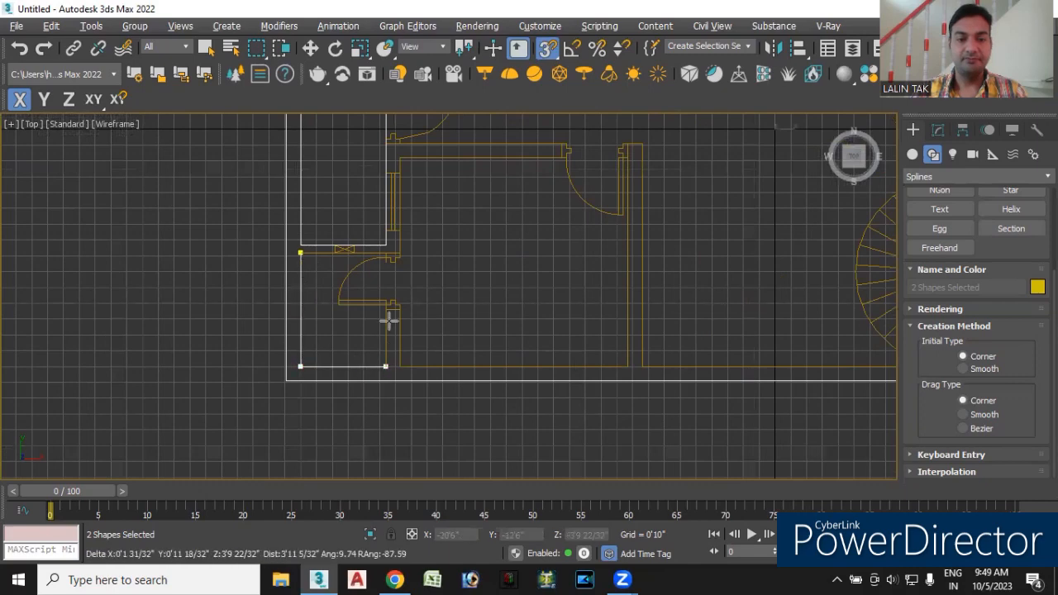
scroll(382, 315, up, 3)
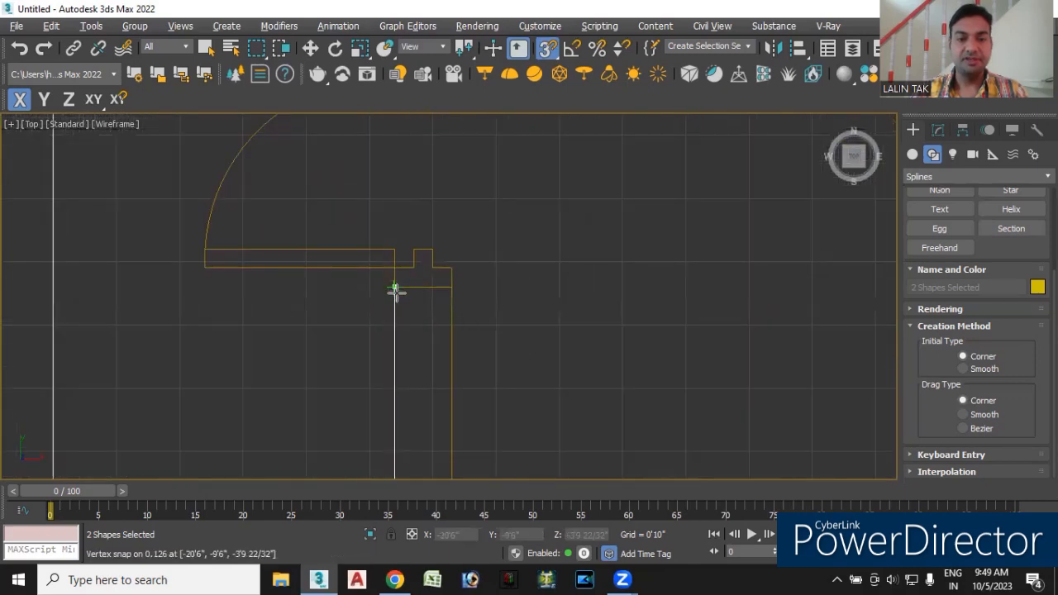
scroll(403, 256, down, 4)
scroll(396, 211, up, 3)
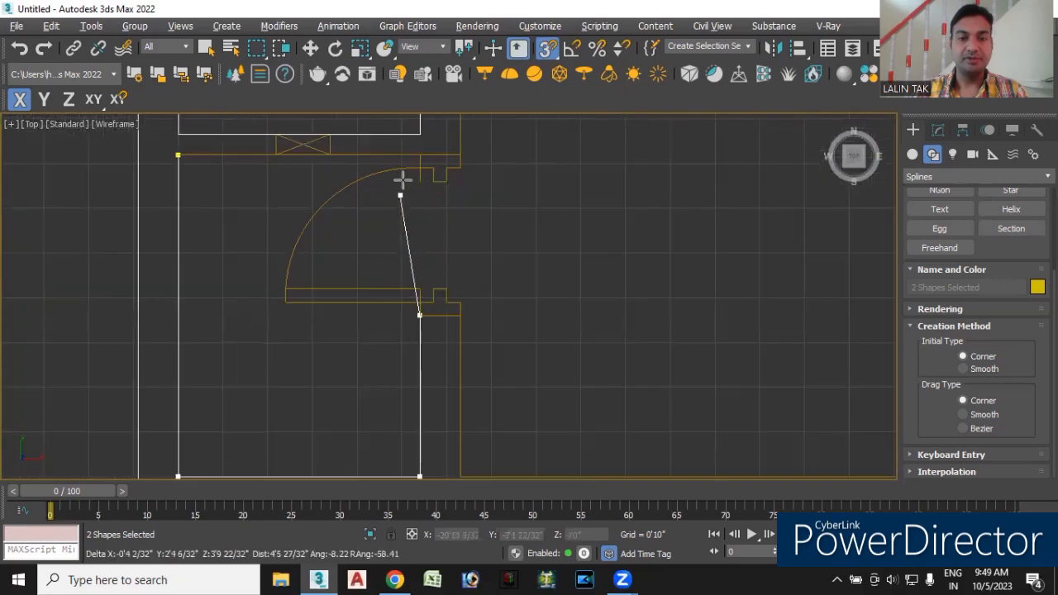
click(419, 155)
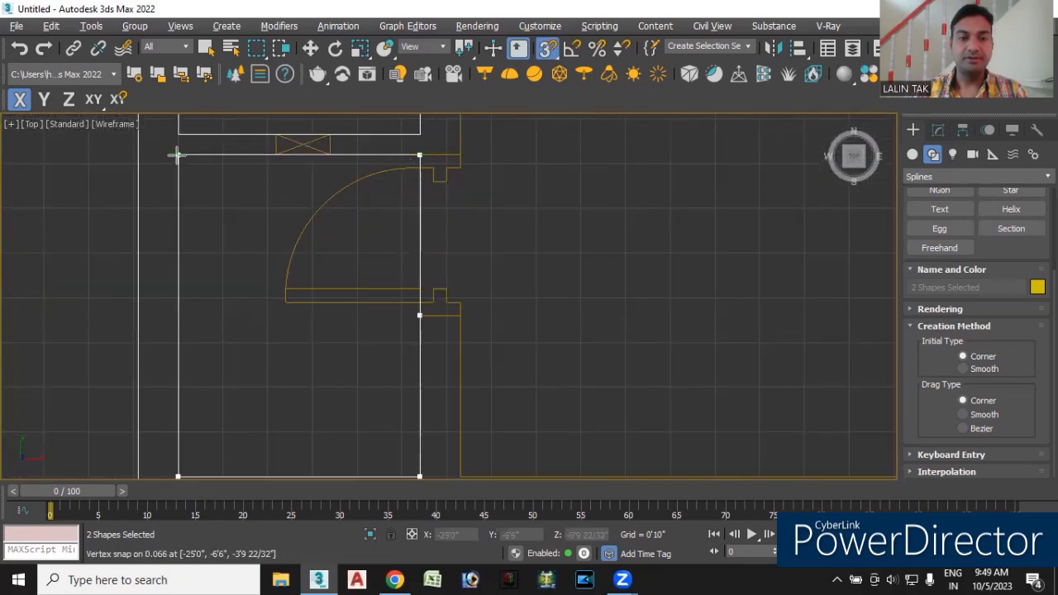
click(178, 155)
click(498, 303)
Trace the west wall of the room east of the small corner room down to its south-west corner, with vertices at the window and door openings.
scroll(492, 303, down, 2)
middle_drag(491, 303, 491, 183)
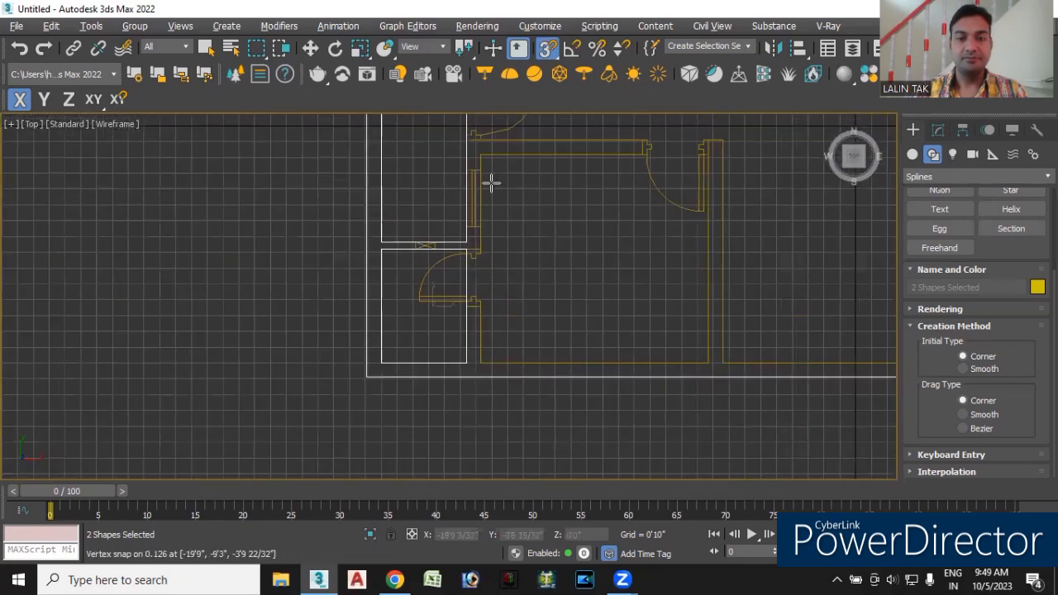
click(481, 169)
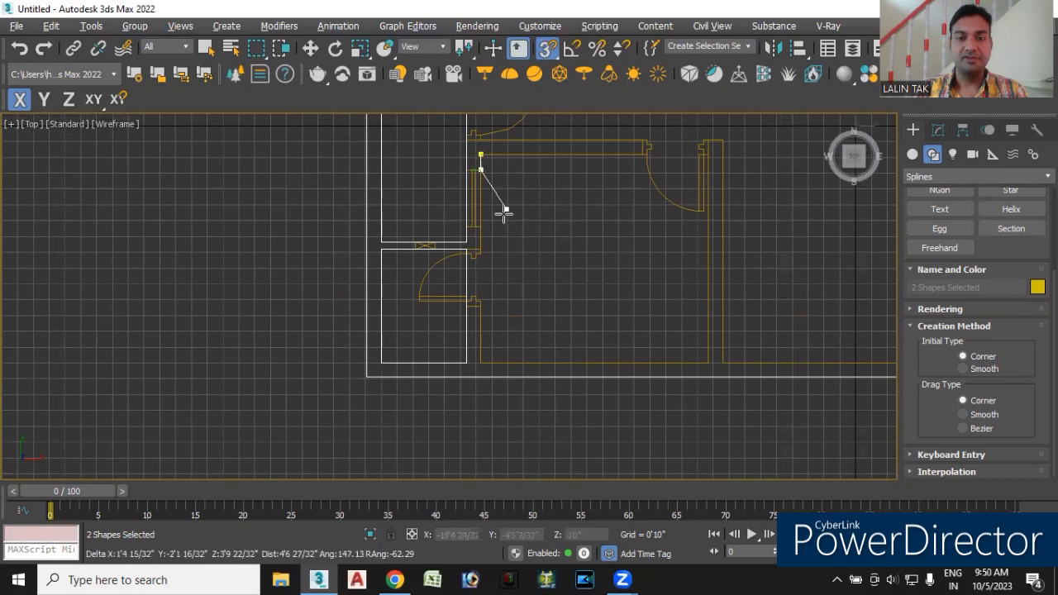
scroll(481, 248, up, 5)
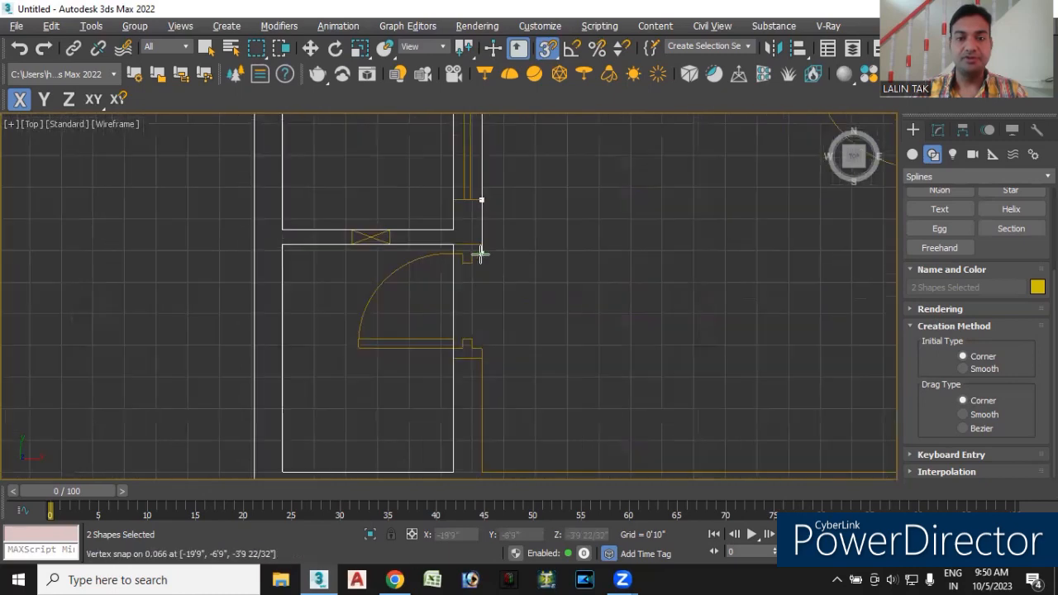
click(482, 236)
middle_drag(483, 347, 459, 227)
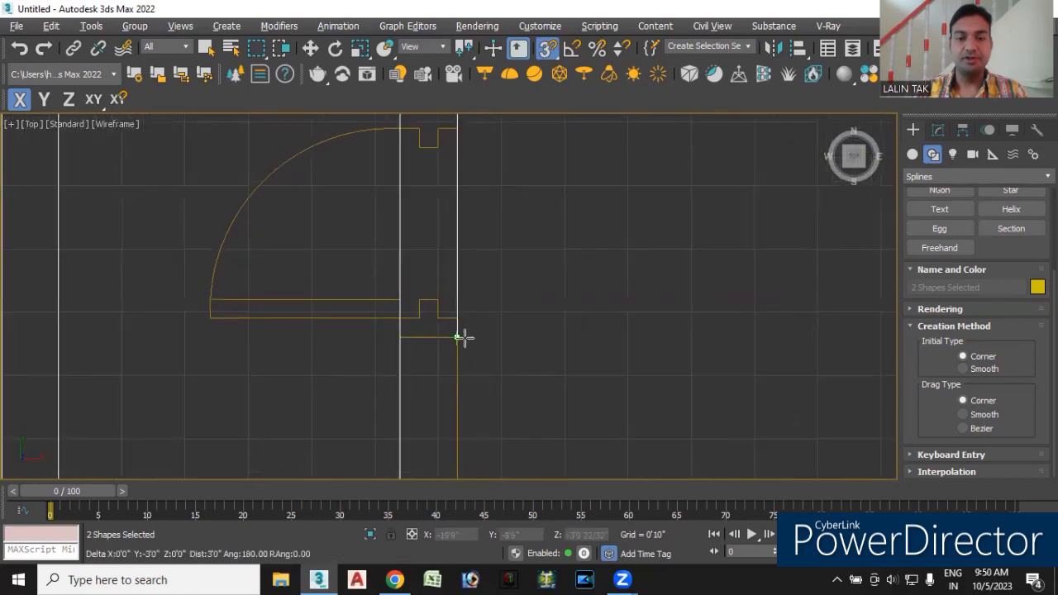
click(457, 339)
scroll(479, 342, down, 5)
click(476, 419)
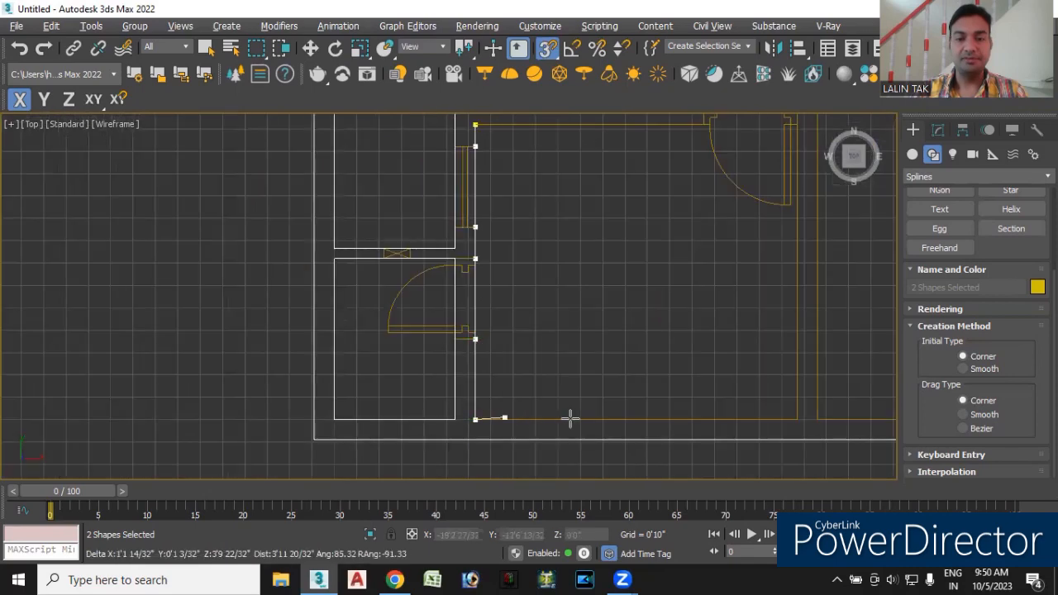
Continue the outline of the room east of the small corner room along its south wall and up its east wall to the north-east corner.
click(795, 421)
scroll(741, 297, down, 2)
middle_drag(741, 298, 524, 392)
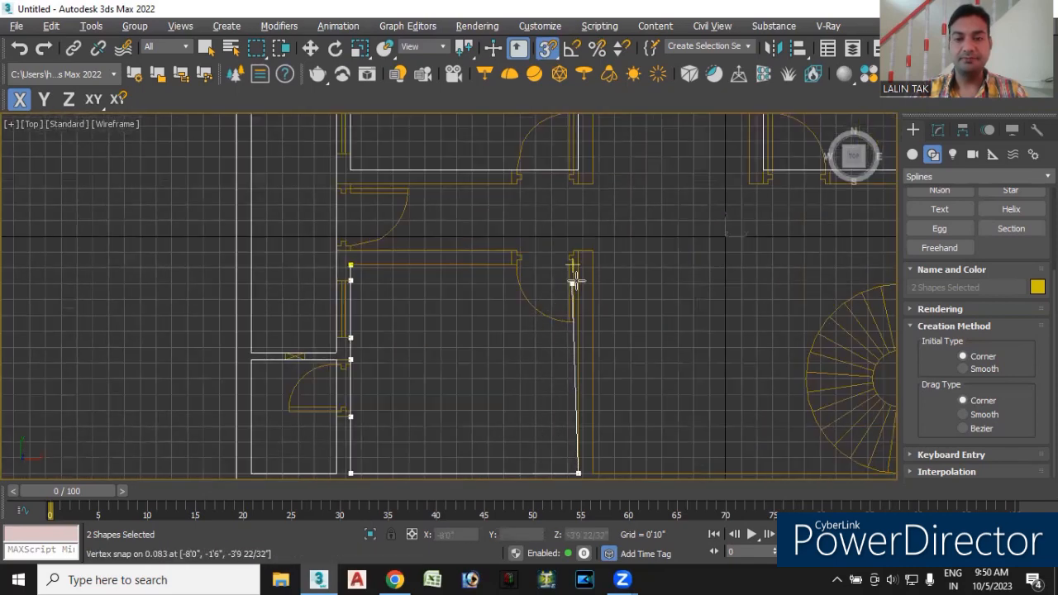
scroll(585, 258, up, 6)
click(579, 229)
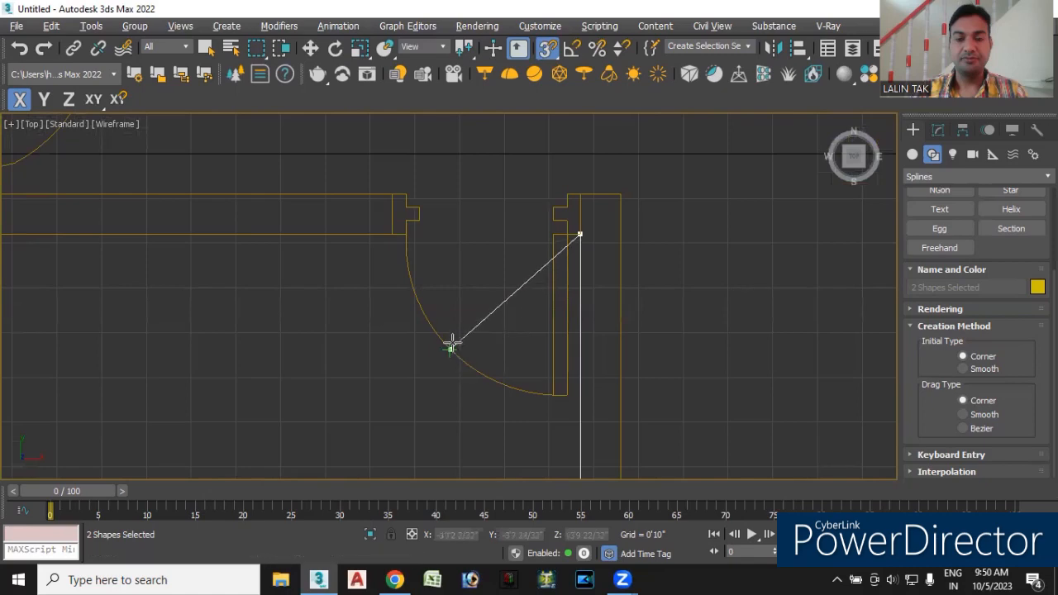
Trace the room's north wall with a vertex at the door opening's west edge, back to the starting corner, closing the spline.
scroll(451, 346, down, 5)
scroll(429, 314, up, 1)
click(447, 273)
scroll(355, 336, down, 3)
middle_drag(309, 362, 587, 342)
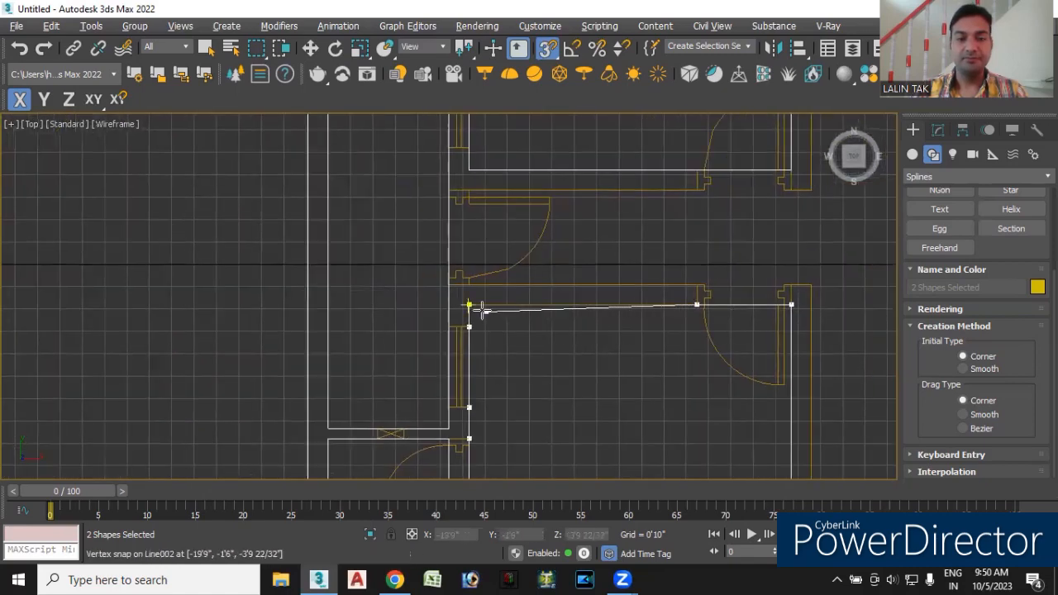
click(469, 305)
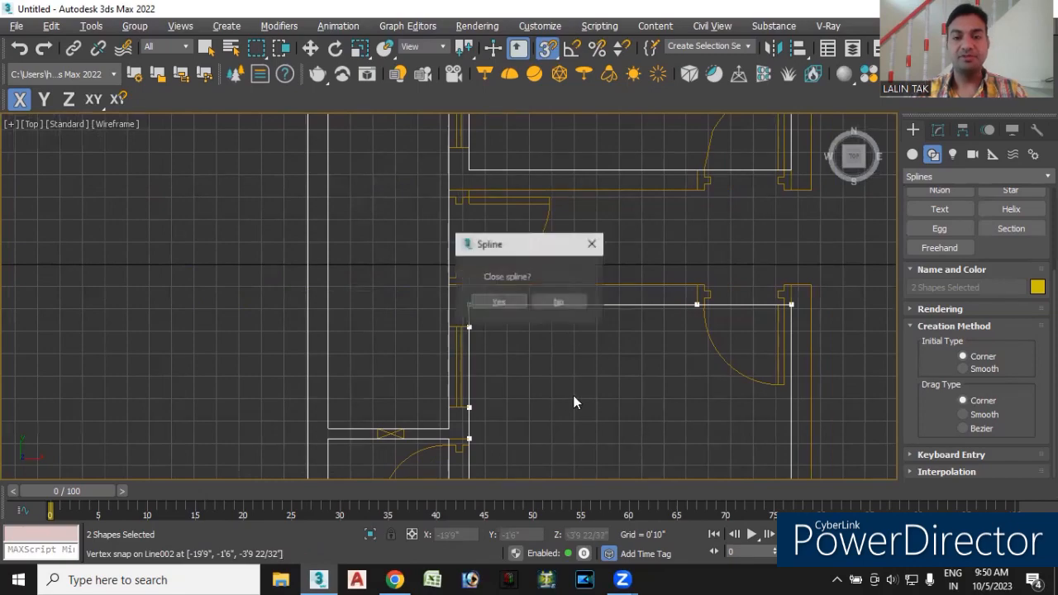
click(509, 304)
Start the central hall's spline at the west corridor's south-west corner and trace its west and north walls to the recess, with vertices at the door opening.
scroll(534, 355, down, 2)
scroll(503, 350, up, 3)
middle_drag(595, 371, 407, 377)
middle_drag(389, 321, 509, 368)
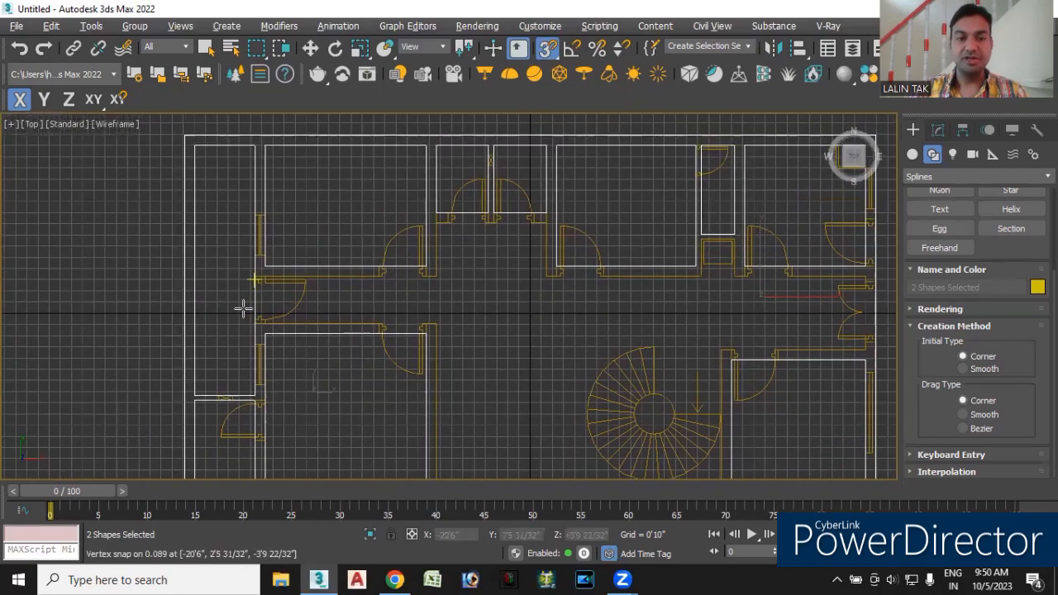
scroll(264, 321, up, 6)
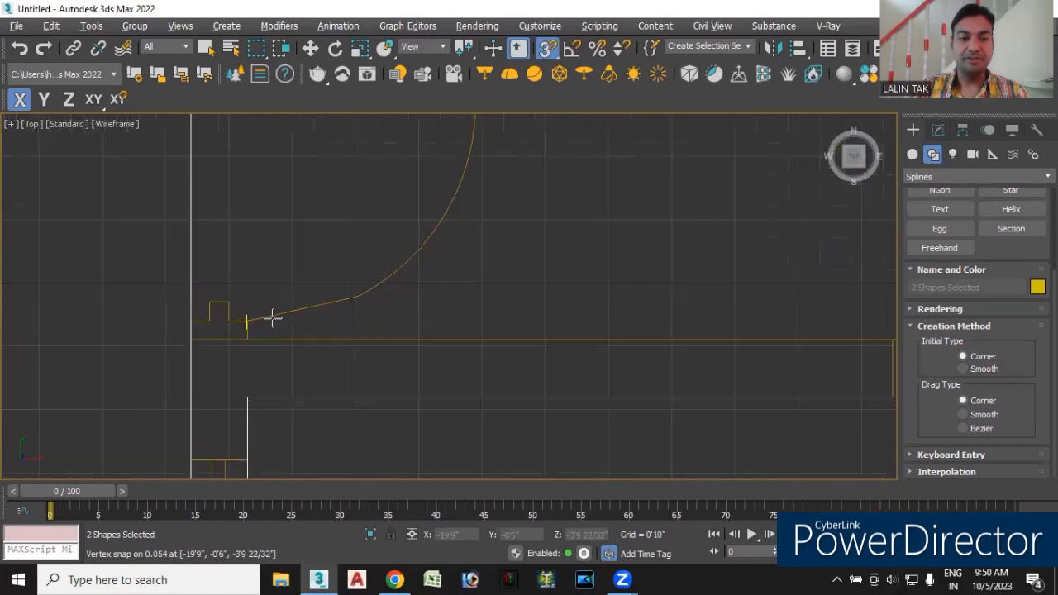
click(244, 339)
scroll(256, 175, down, 4)
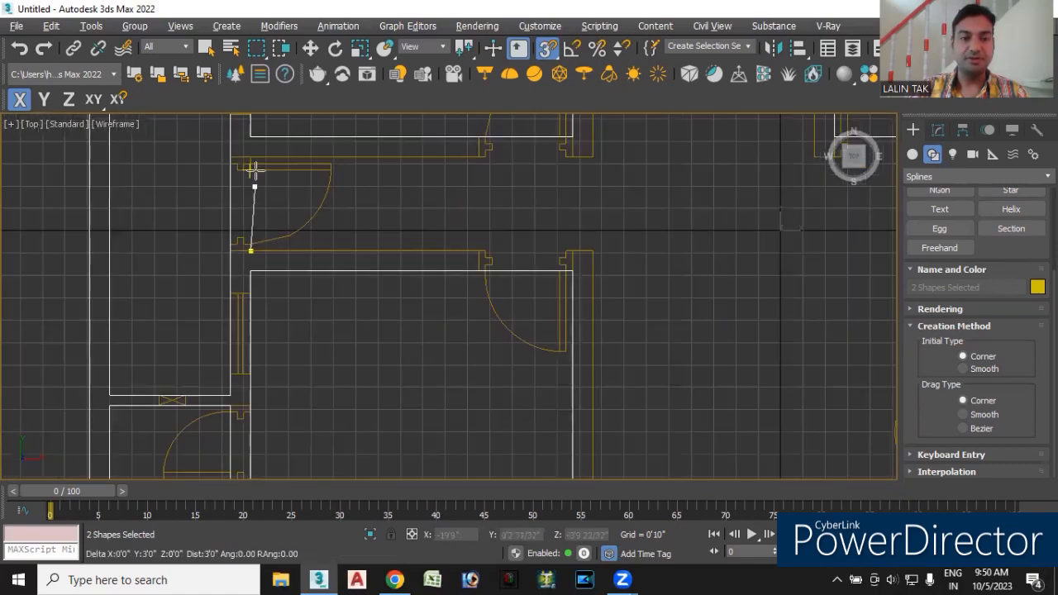
scroll(477, 155, up, 4)
click(477, 138)
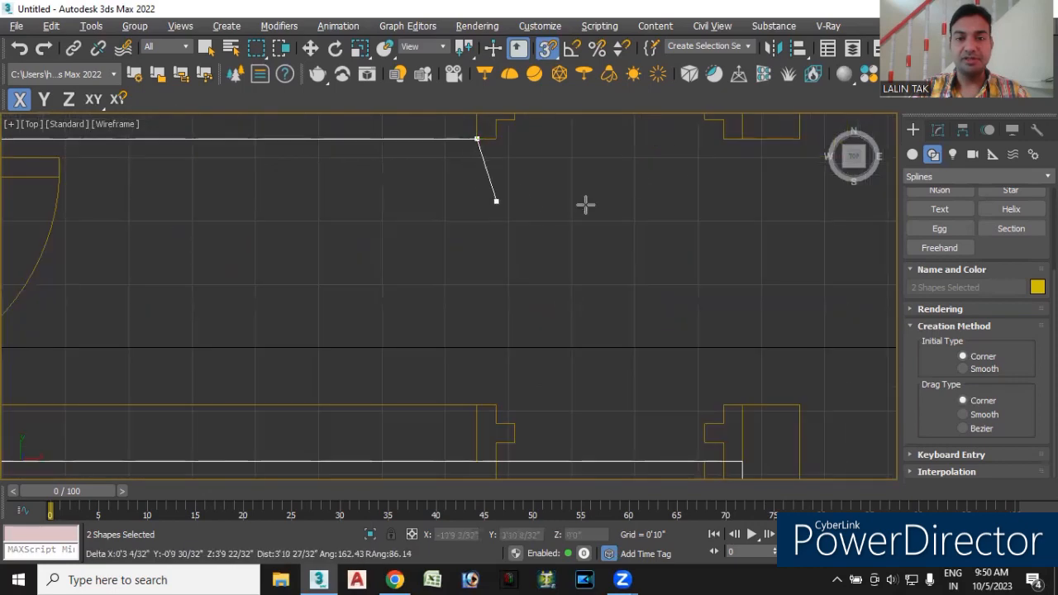
click(743, 138)
click(797, 138)
Trace the hall recess's west wall and its north wall past the first small room's door opening and the partition between both small rooms.
scroll(723, 212, down, 4)
middle_drag(580, 282, 359, 393)
scroll(537, 263, up, 3)
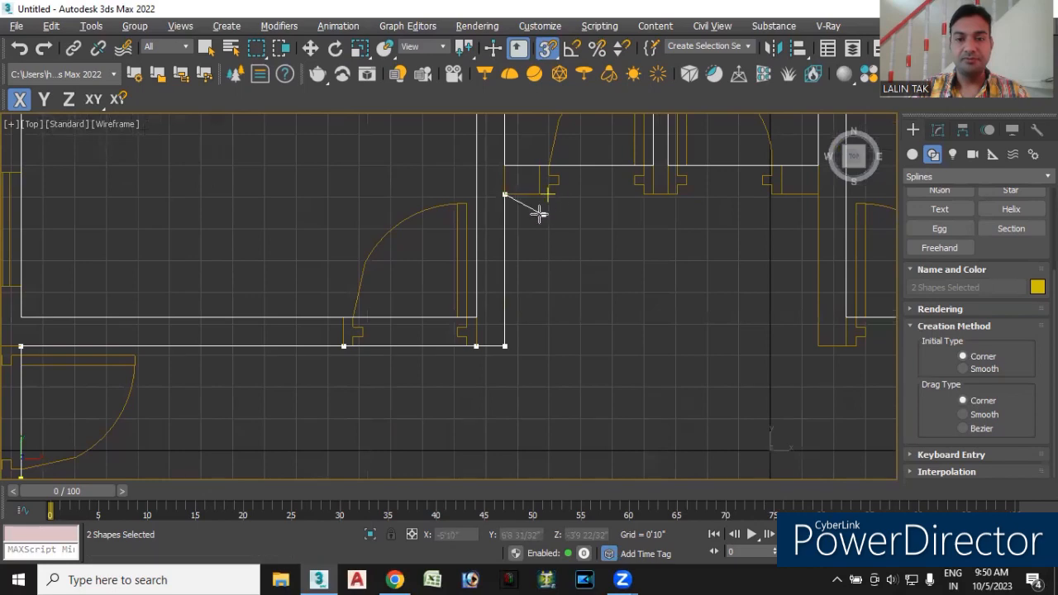
click(539, 194)
click(653, 195)
scroll(665, 209, up, 5)
click(675, 158)
Continue past the second small room's door opening, down the recess's east wall and east to the far edge of the next room's door opening.
scroll(658, 245, down, 4)
middle_drag(689, 238, 516, 272)
scroll(597, 257, up, 1)
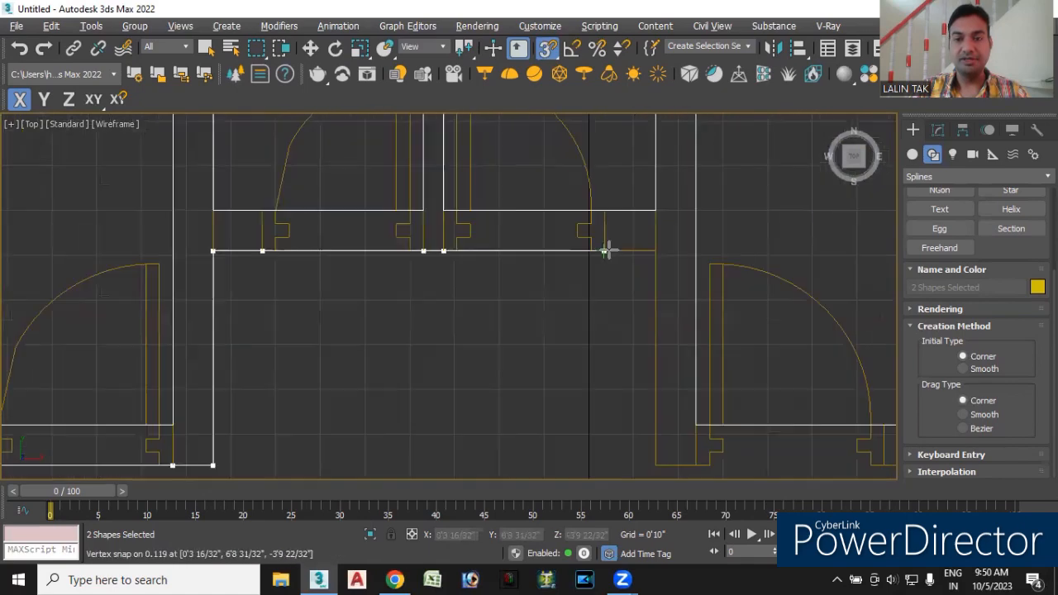
click(605, 250)
click(656, 250)
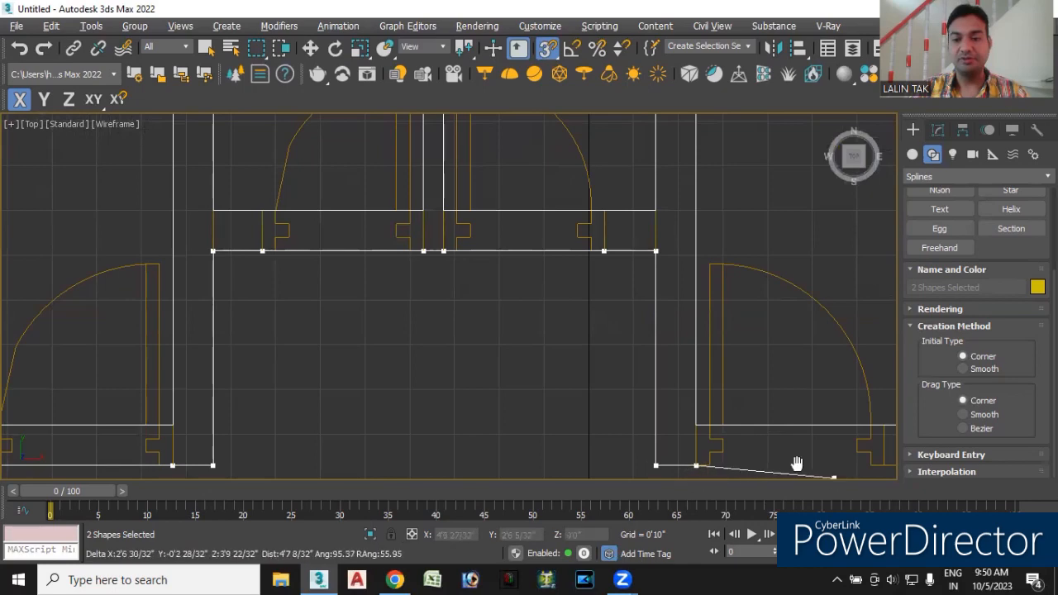
middle_drag(832, 475, 548, 383)
click(602, 372)
Trace the hall outline around the small shaft niche and on to the west edge of the north-east room's door opening.
scroll(608, 424, down, 6)
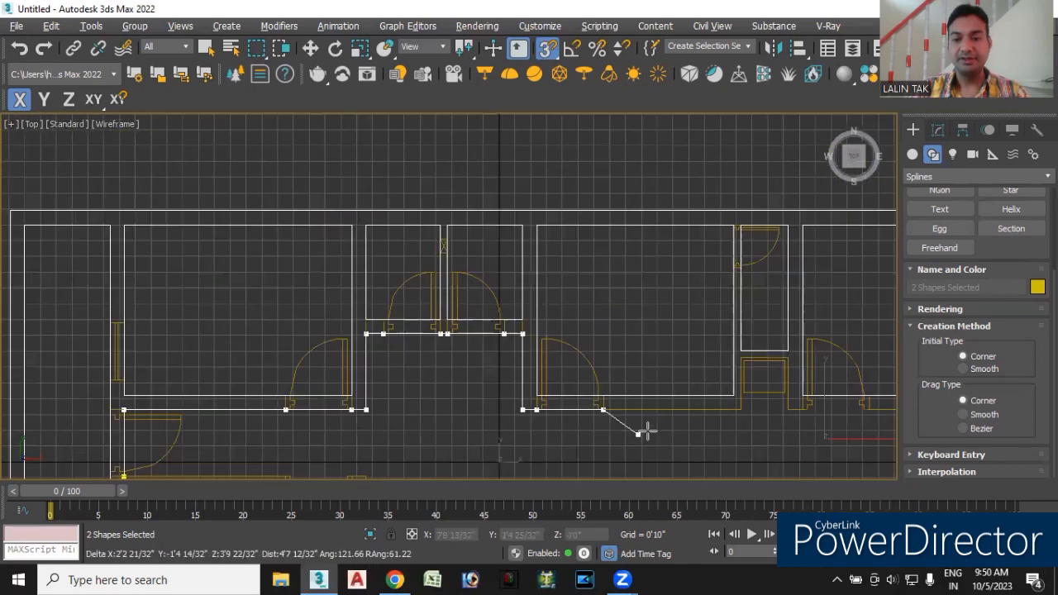
click(516, 344)
scroll(515, 343, up, 6)
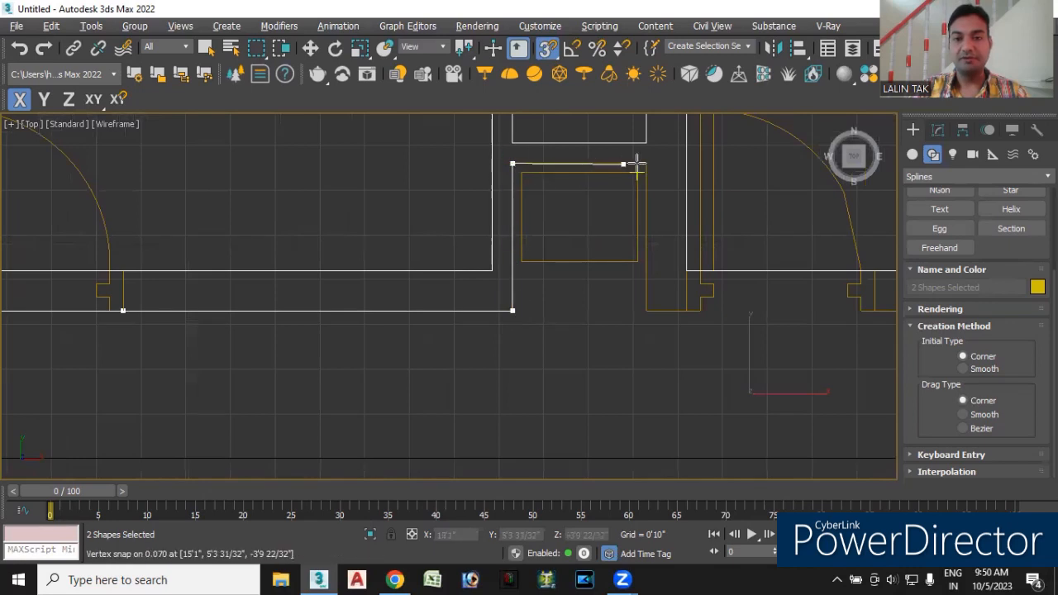
click(646, 164)
click(661, 314)
click(687, 311)
Continue past the north-east room's door opening to the hall's north-east corner and down to the entrance door's upper edge.
middle_drag(836, 345, 474, 396)
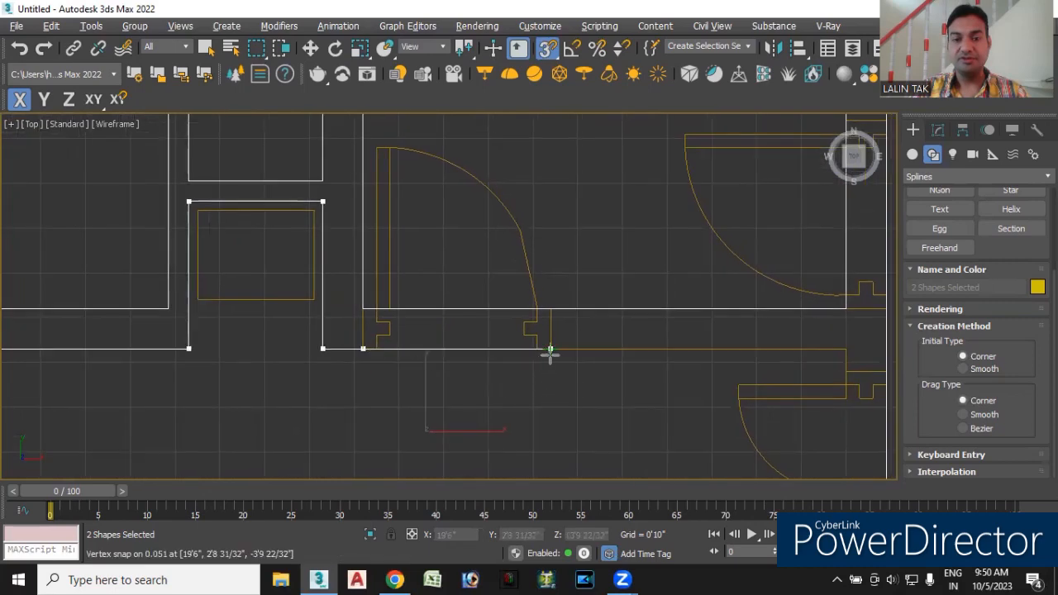
click(552, 350)
click(845, 348)
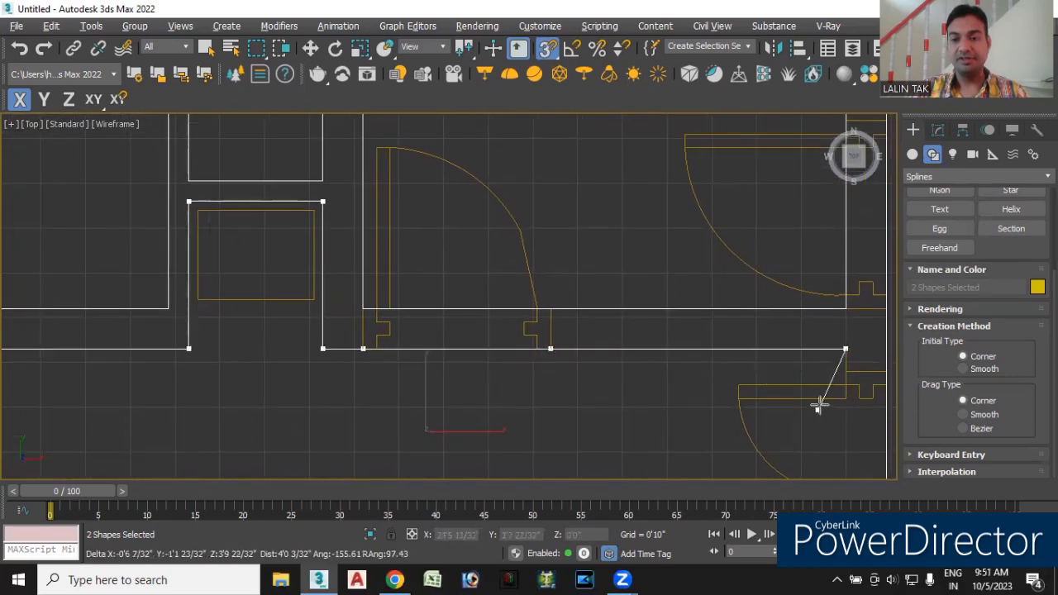
scroll(842, 374, up, 3)
click(845, 384)
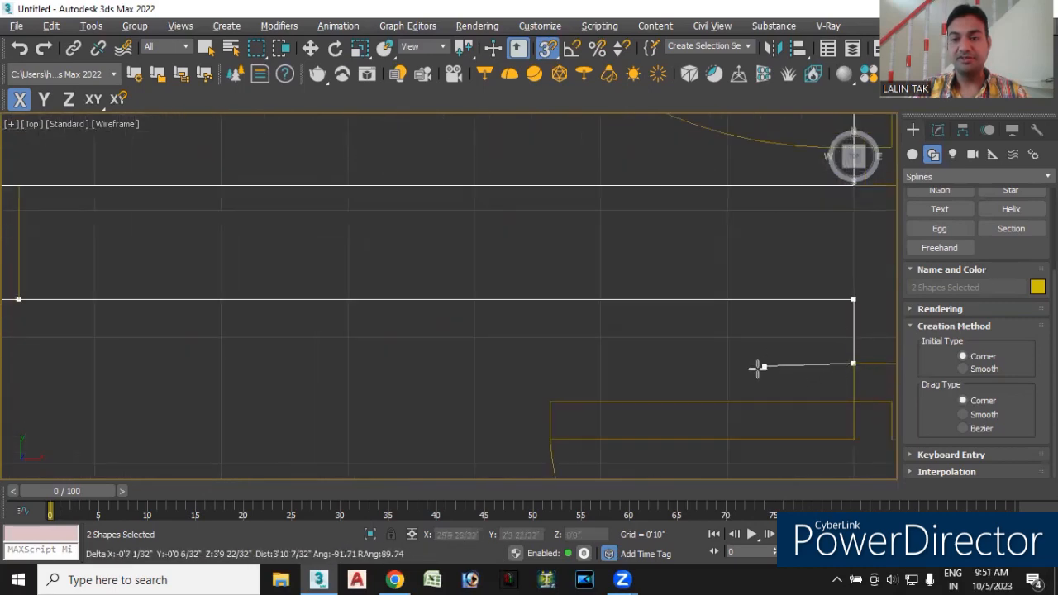
Continue past the entrance door's lower edge to the corner and west along the south-east room's outer wall face, with vertices at its door opening.
scroll(758, 366, down, 8)
scroll(766, 416, up, 8)
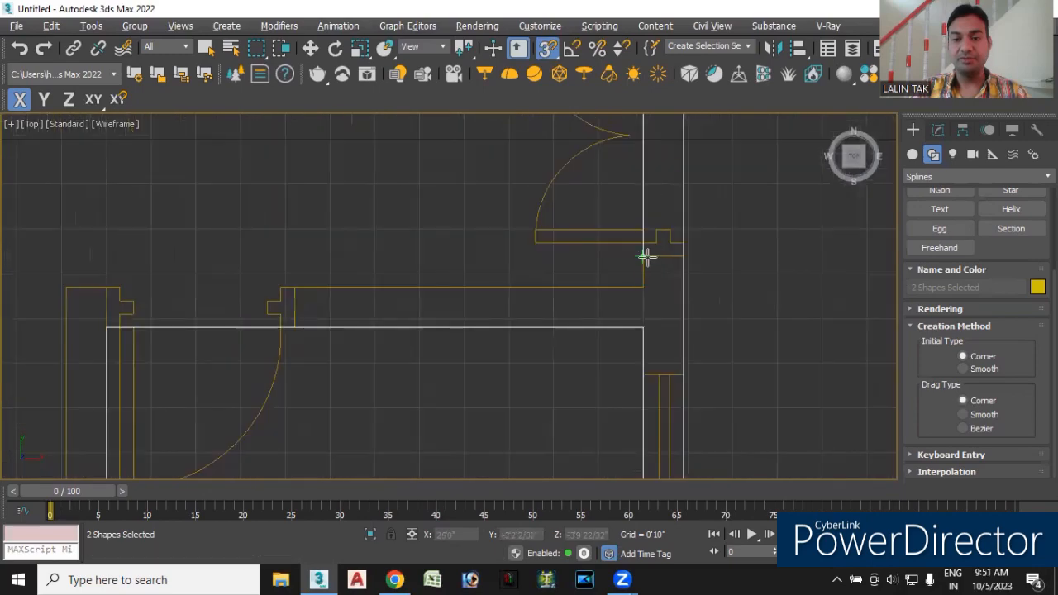
click(643, 287)
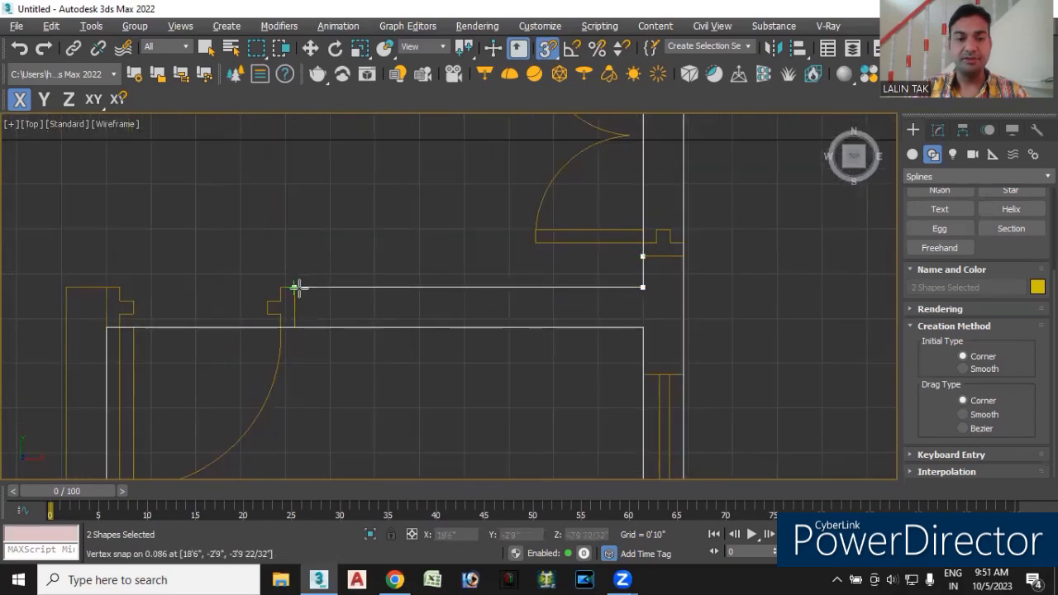
scroll(299, 329, down, 5)
middle_drag(307, 363, 578, 354)
scroll(519, 323, up, 5)
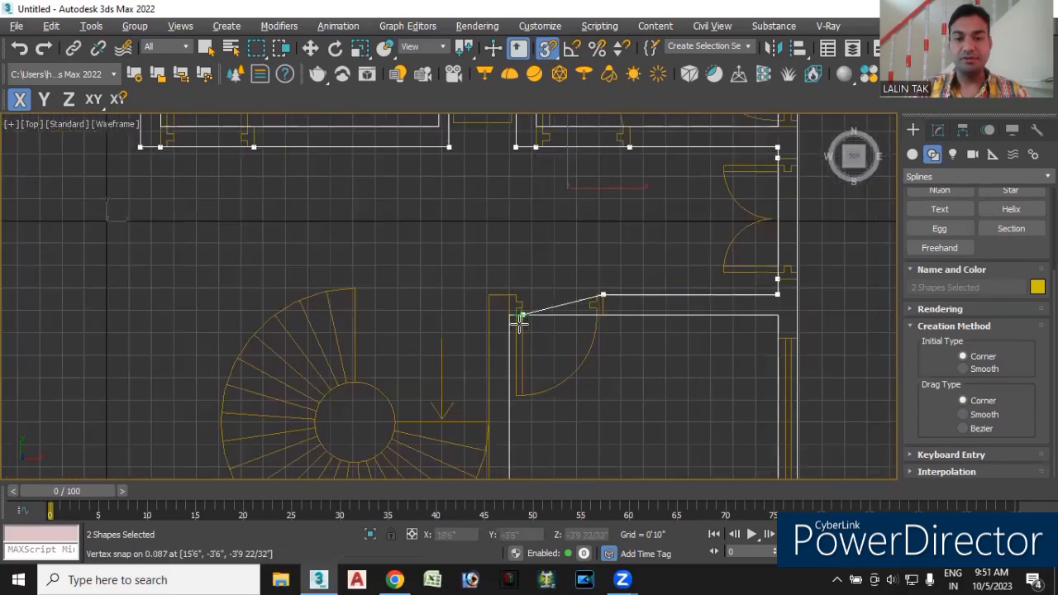
click(455, 313)
Trace the hall down the stair's east wall, along the south wall and up the west wall to the corridor corner.
scroll(455, 363, down, 6)
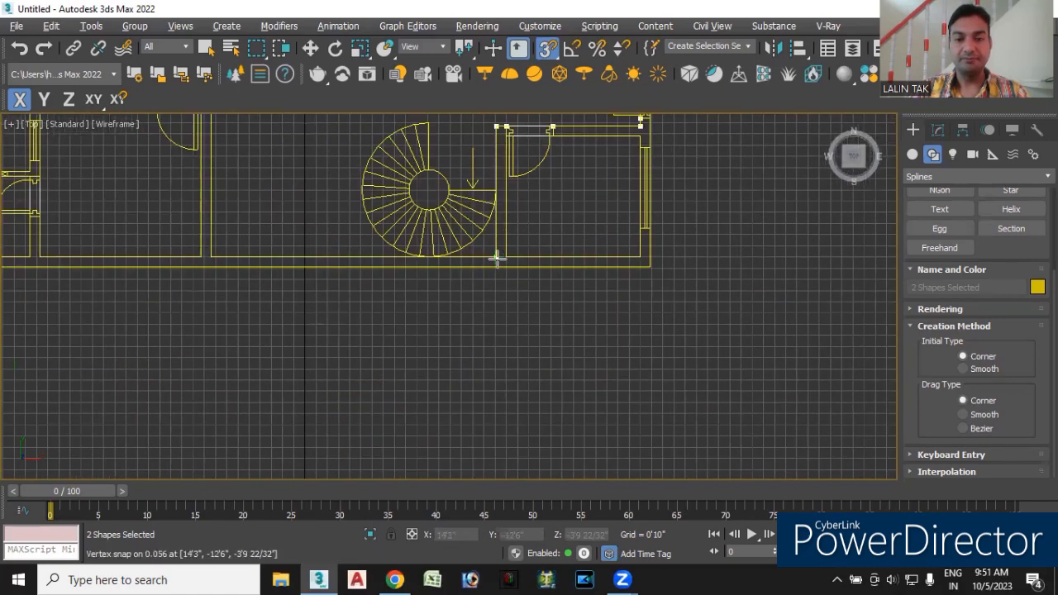
click(493, 257)
click(211, 256)
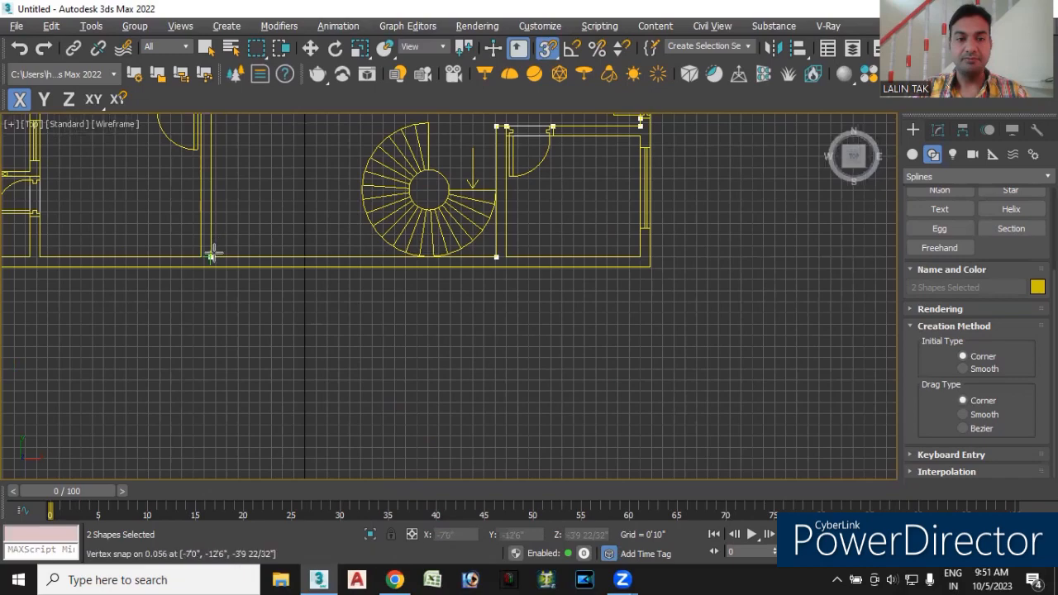
middle_drag(234, 195, 486, 372)
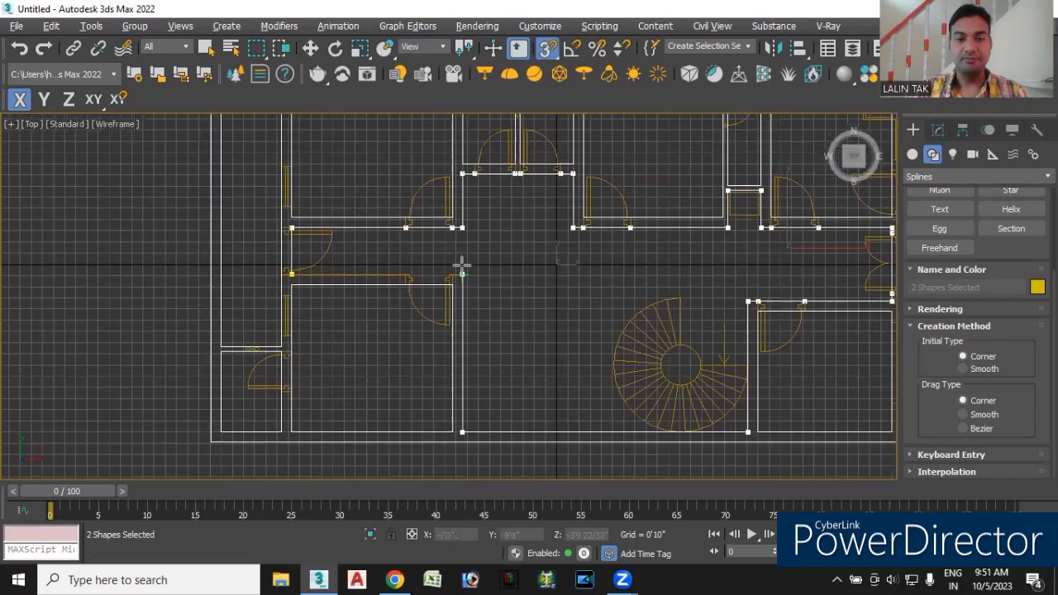
click(462, 275)
Trace the corridor's south wall west with vertices at both edges of the door opening and close the hall's spline at its starting corner.
scroll(461, 274, up, 5)
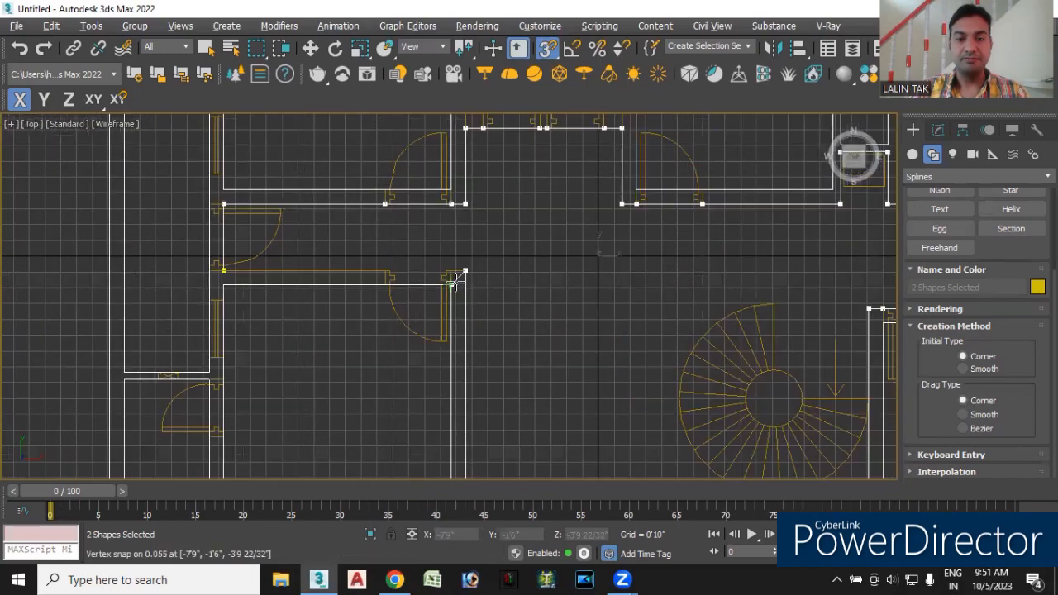
click(443, 246)
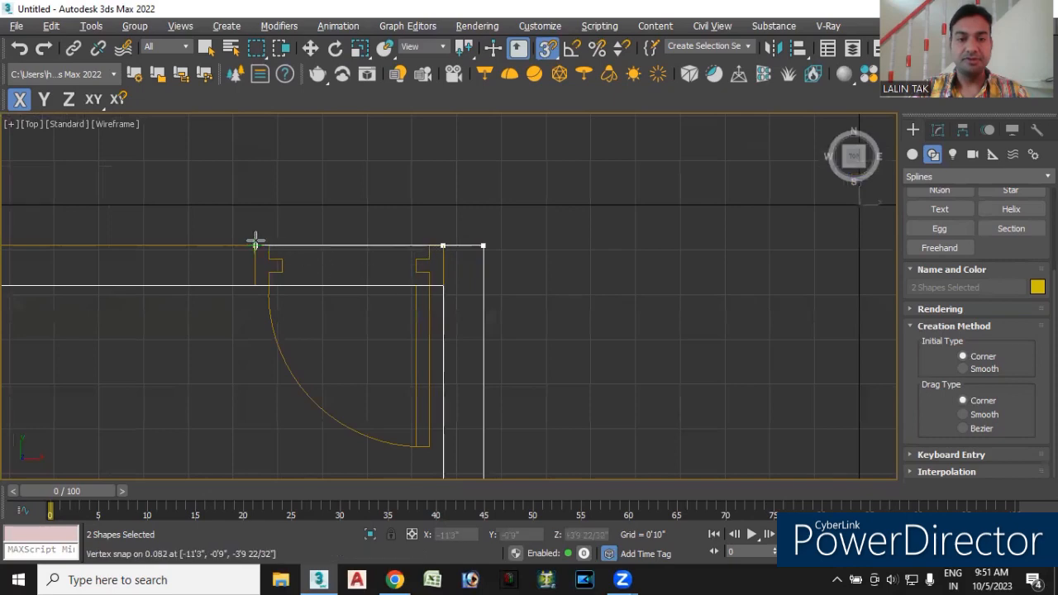
scroll(240, 261, down, 4)
scroll(595, 369, up, 4)
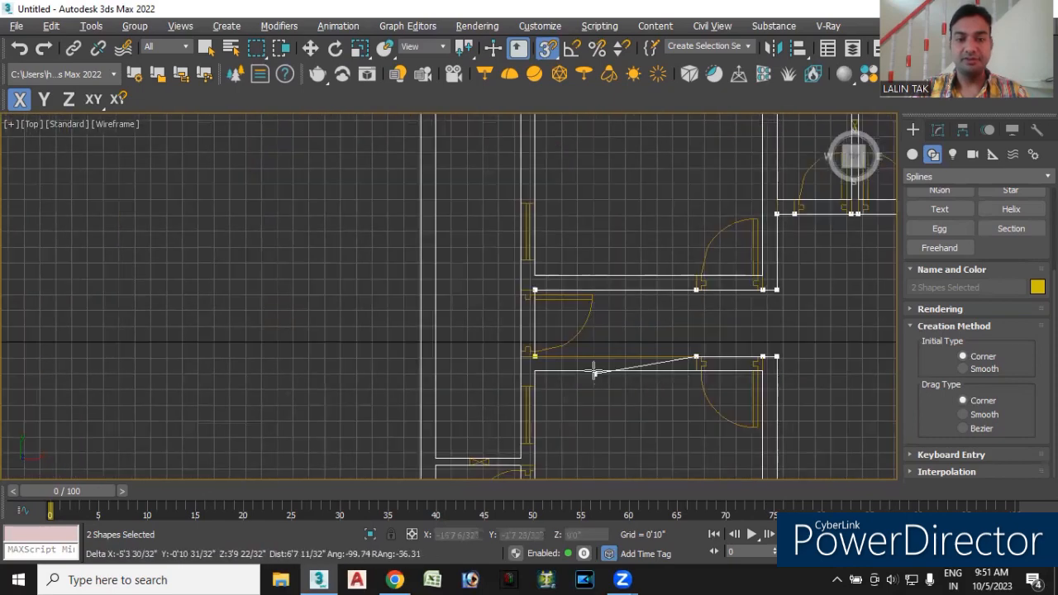
click(490, 353)
click(505, 304)
Look over the traced outlines across the whole plan and end the Line command.
scroll(479, 331, down, 8)
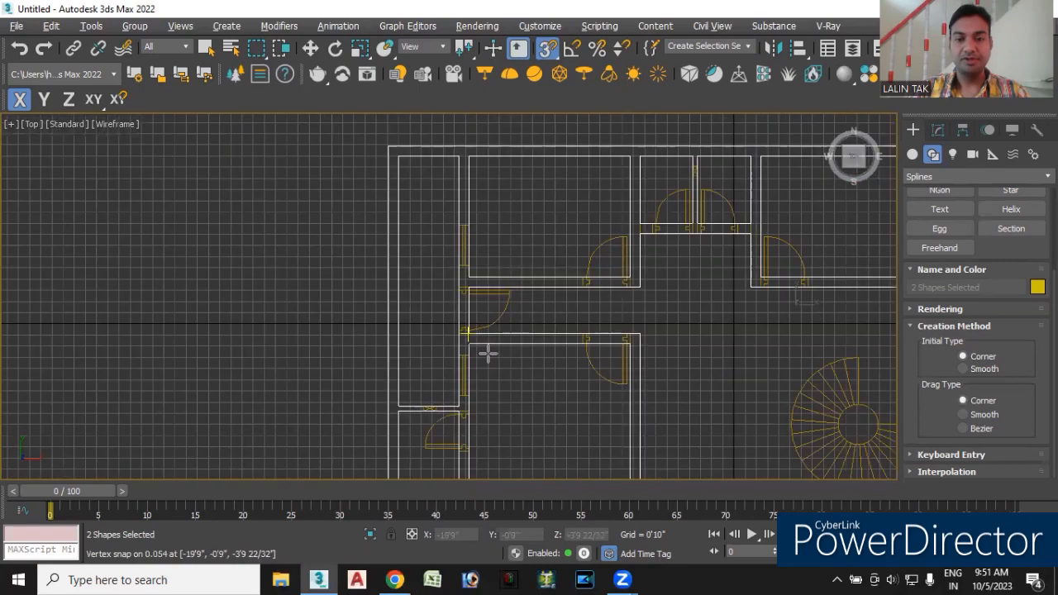
middle_drag(831, 451, 647, 374)
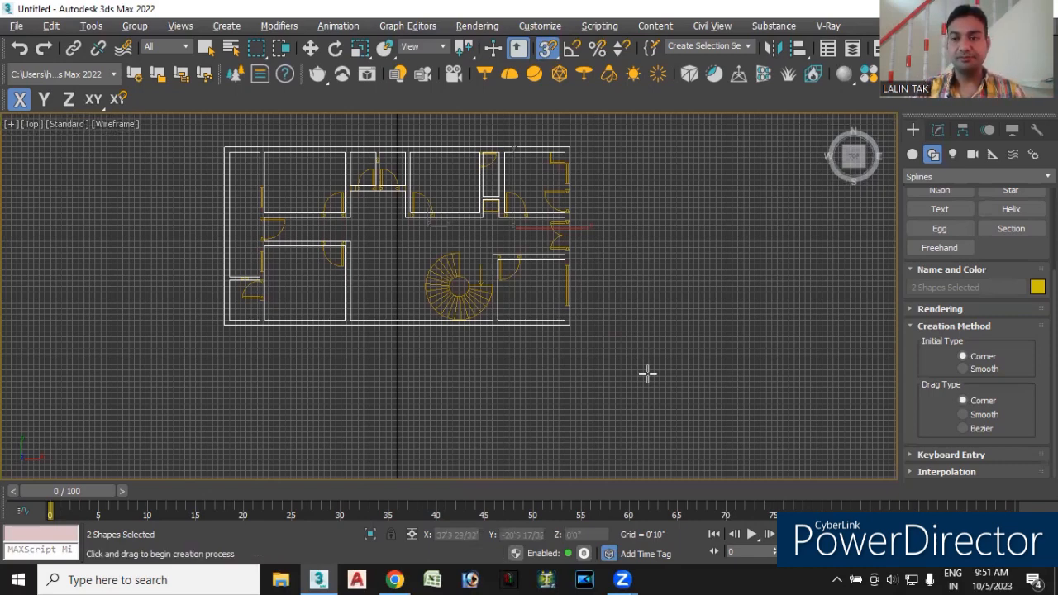
scroll(975, 330, up, 3)
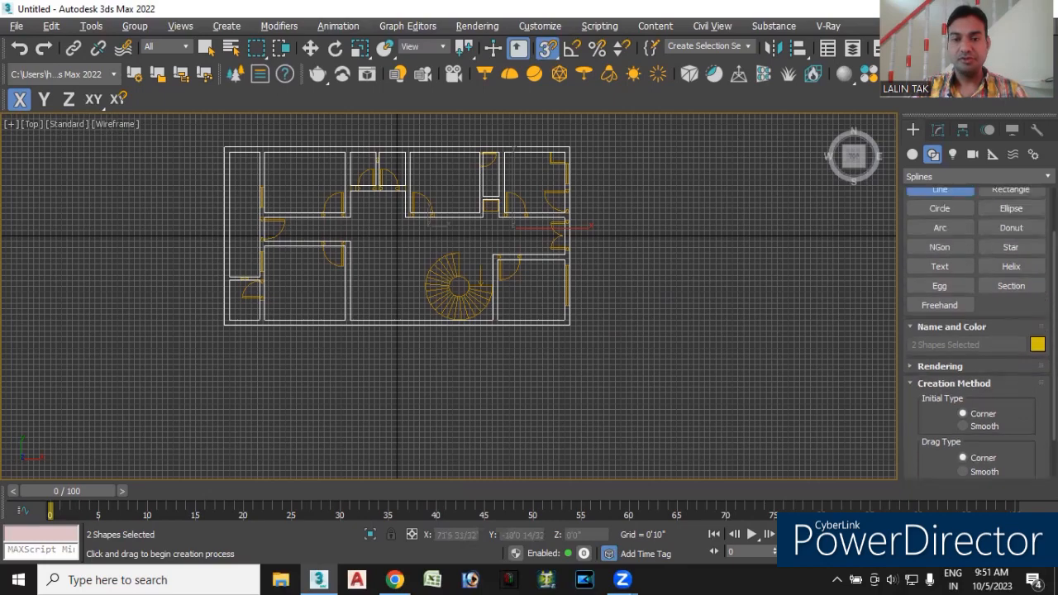
scroll(519, 221, up, 3)
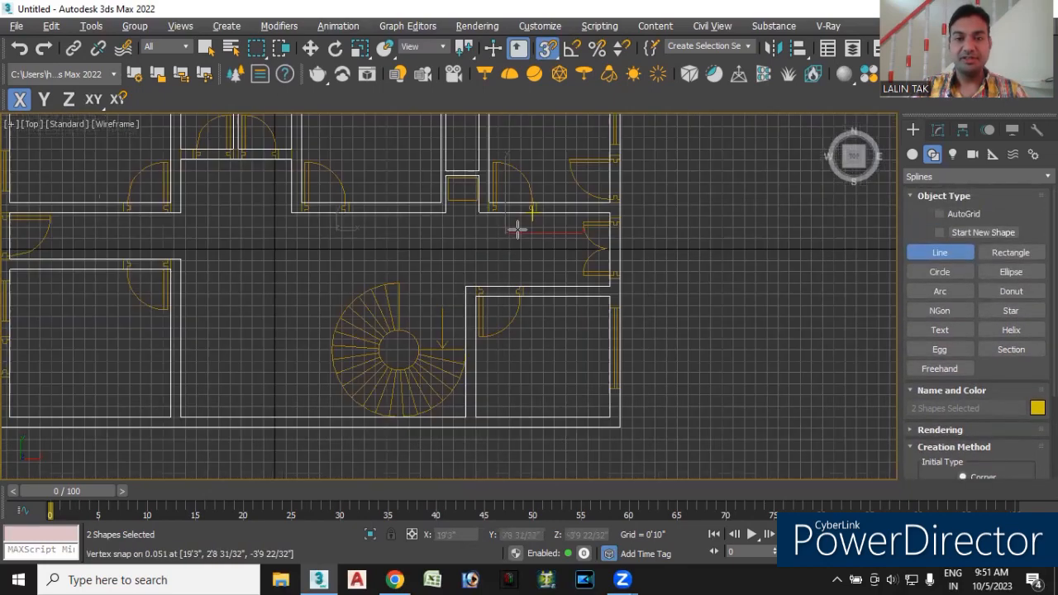
scroll(559, 326, up, 3)
middle_drag(572, 316, 699, 276)
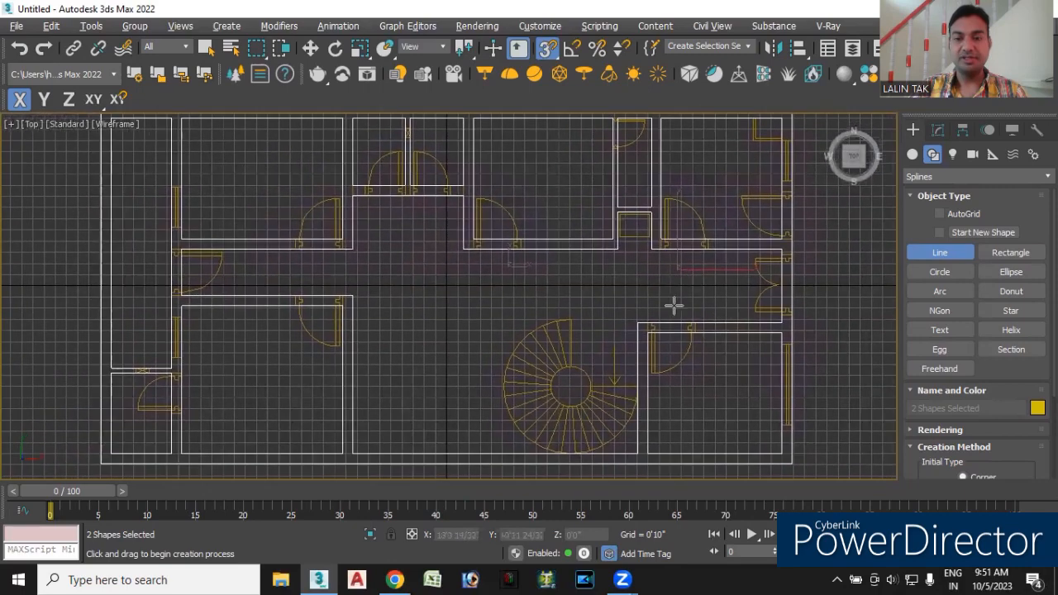
right_click(849, 300)
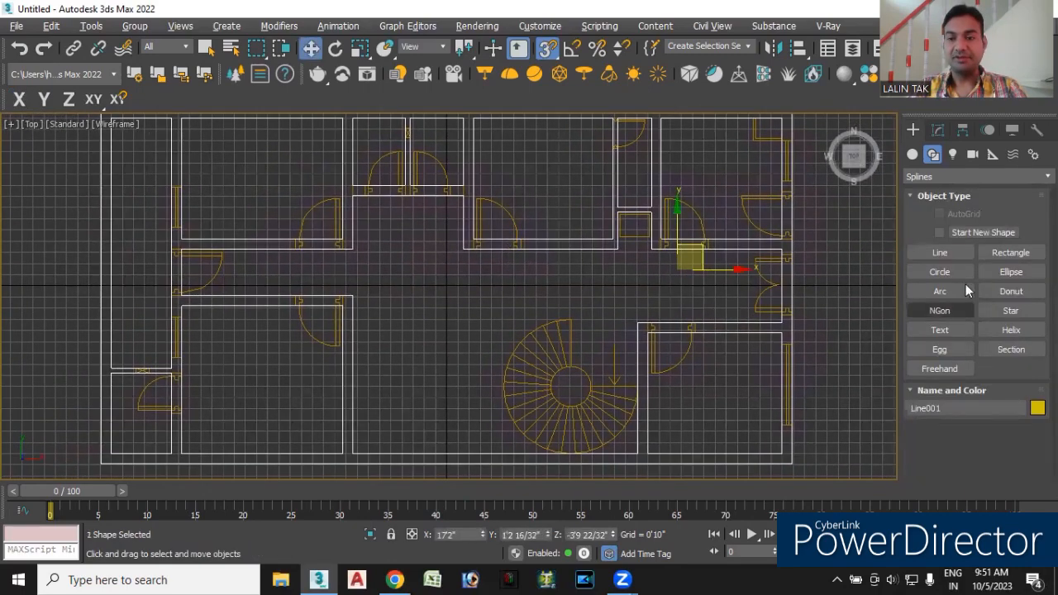
Move the traced wall shape up and to the right, off the imported plan, to check it separately.
scroll(585, 294, down, 2)
scroll(582, 304, down, 2)
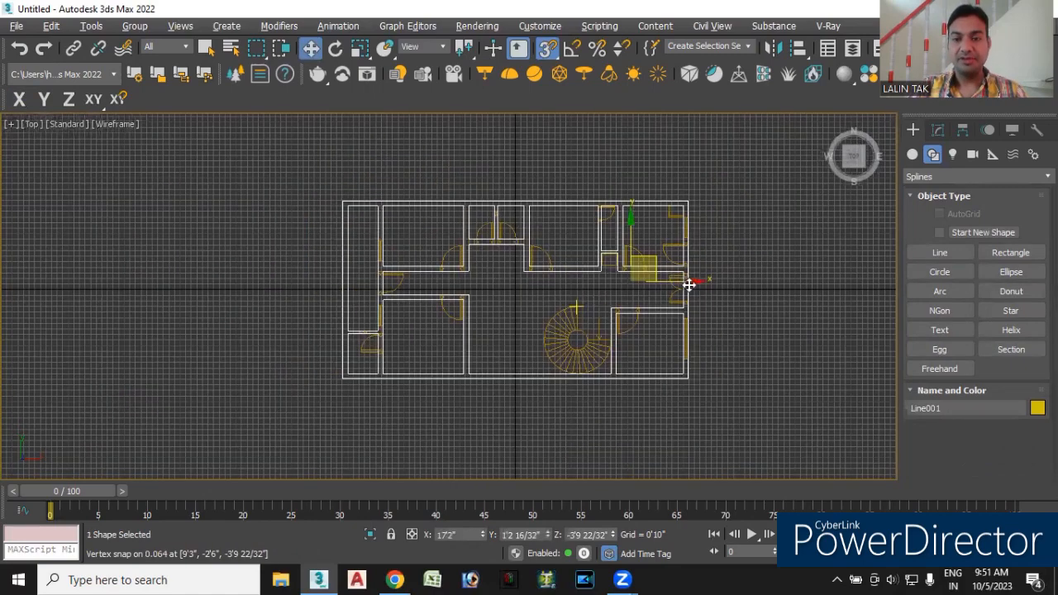
drag(695, 281, 701, 200)
middle_drag(416, 346, 391, 403)
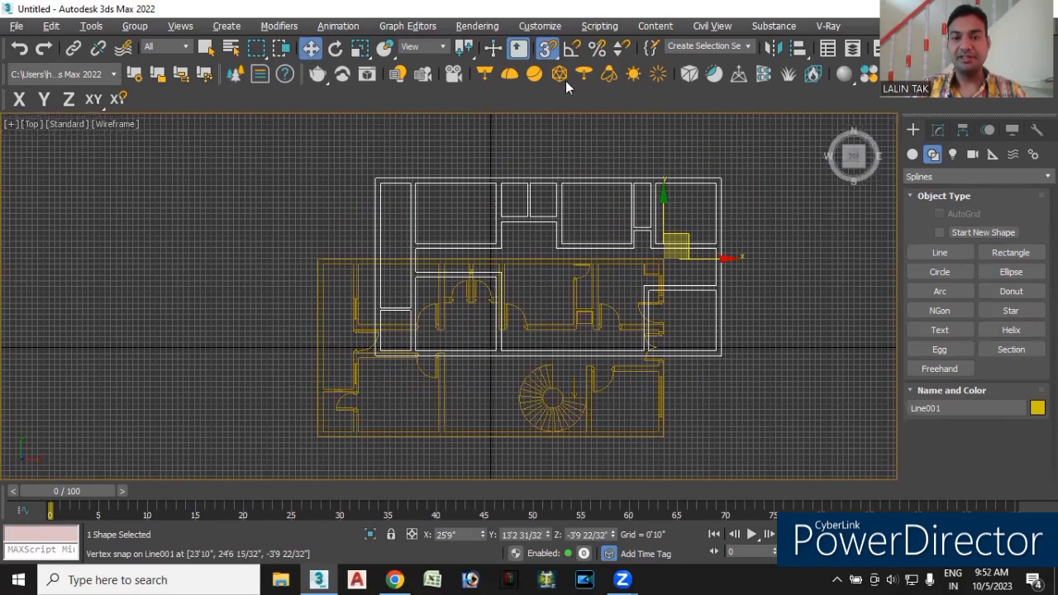
Turn off 3D snapping and undo the move of the traced wall shape.
click(546, 49)
key(ctrl+z)
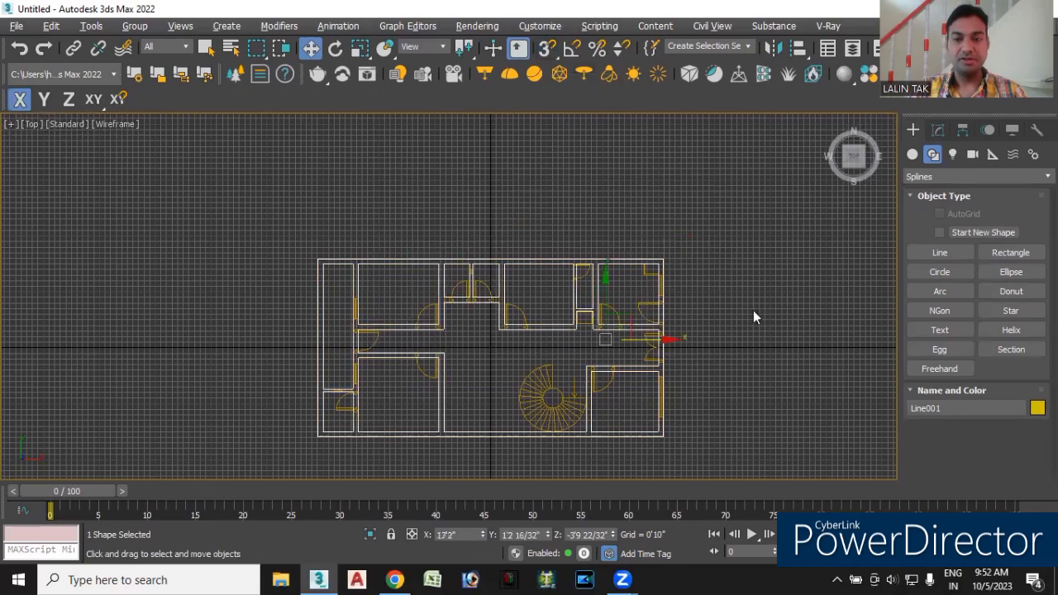
middle_drag(711, 379, 658, 296)
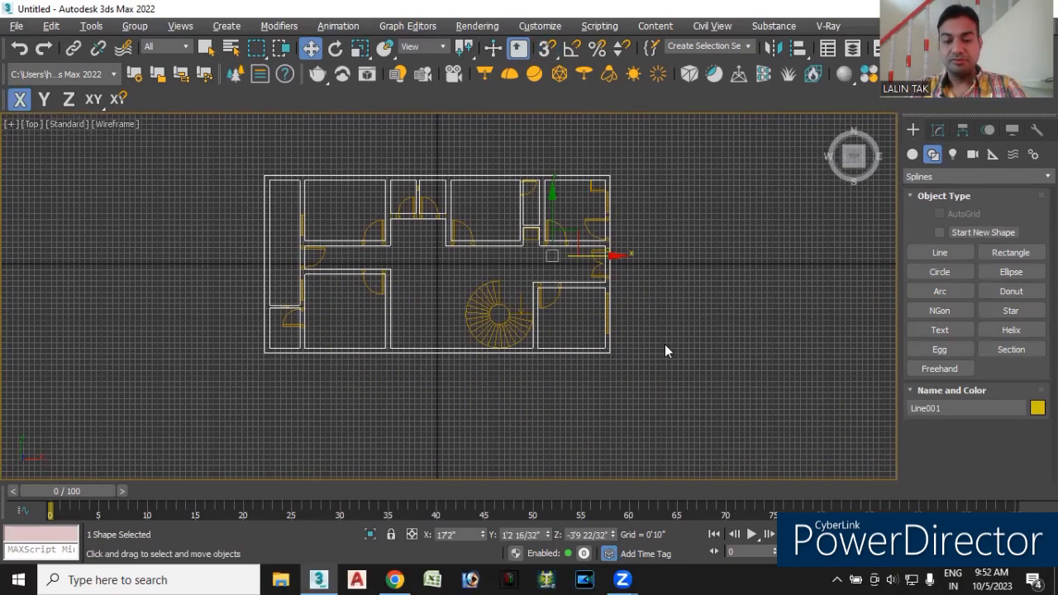
Switch to the Perspective view and extrude the traced wall shape by 10'.
key(p)
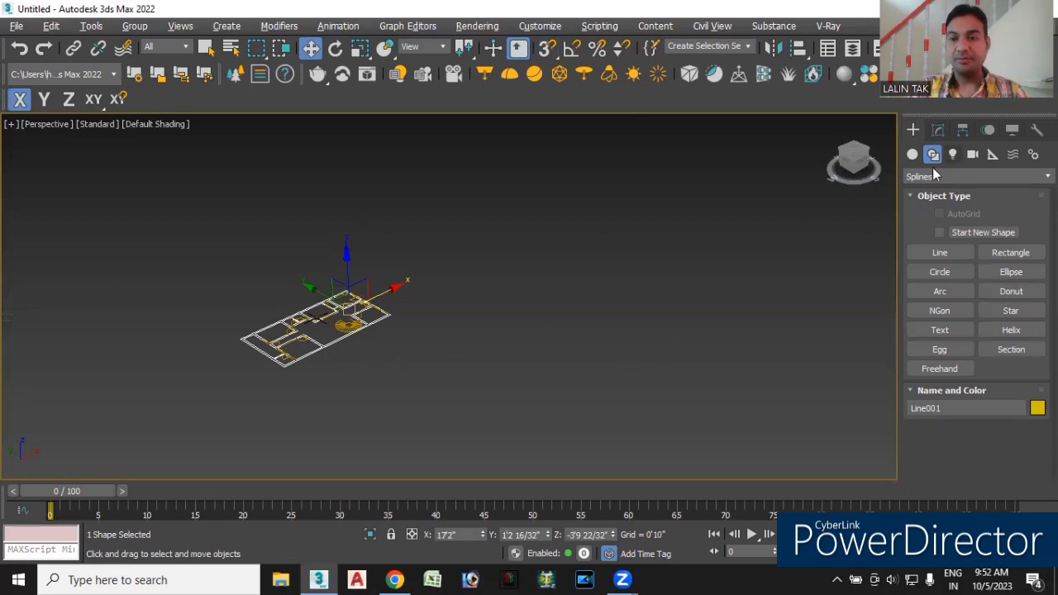
click(937, 131)
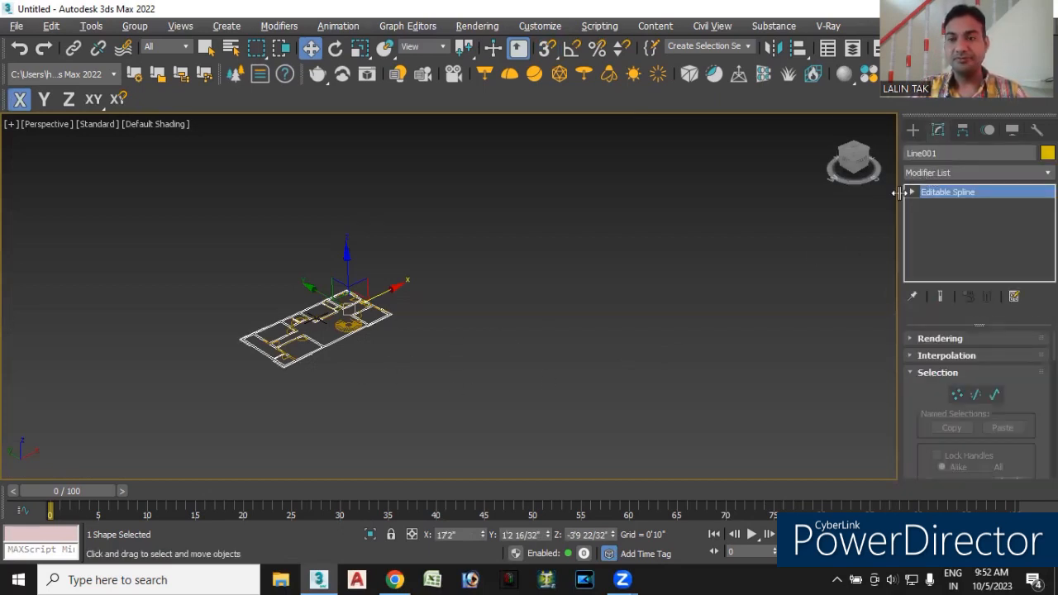
click(924, 173)
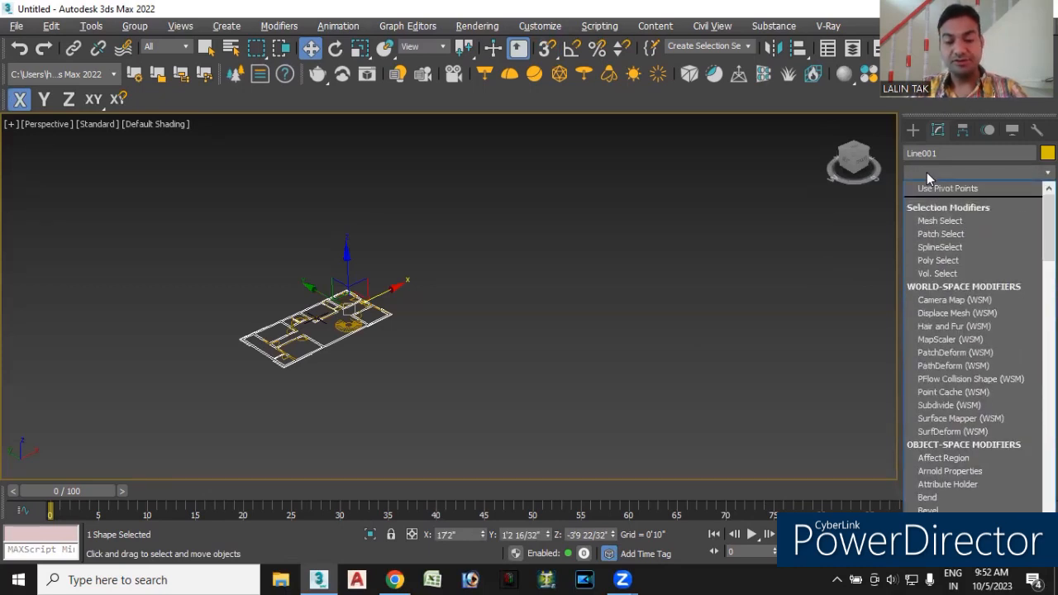
text(ex)
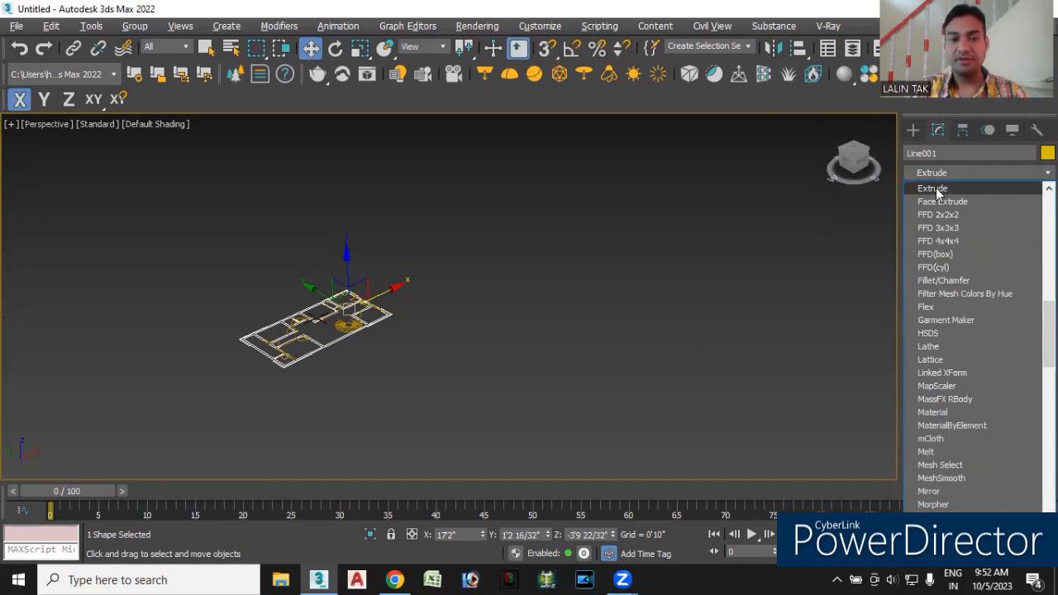
click(935, 189)
double_click(1005, 360)
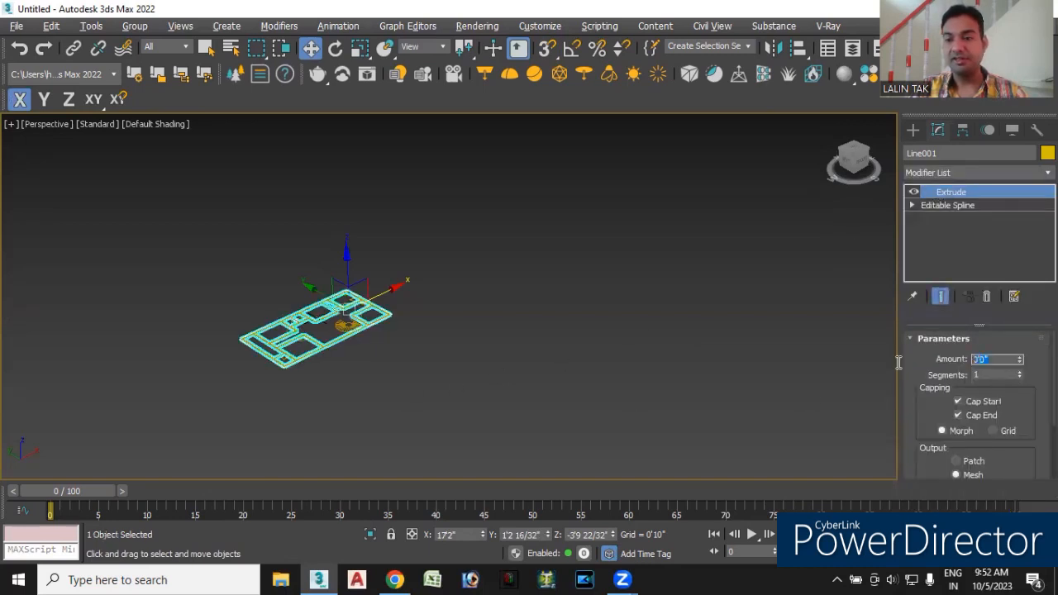
text(10)
key(Return)
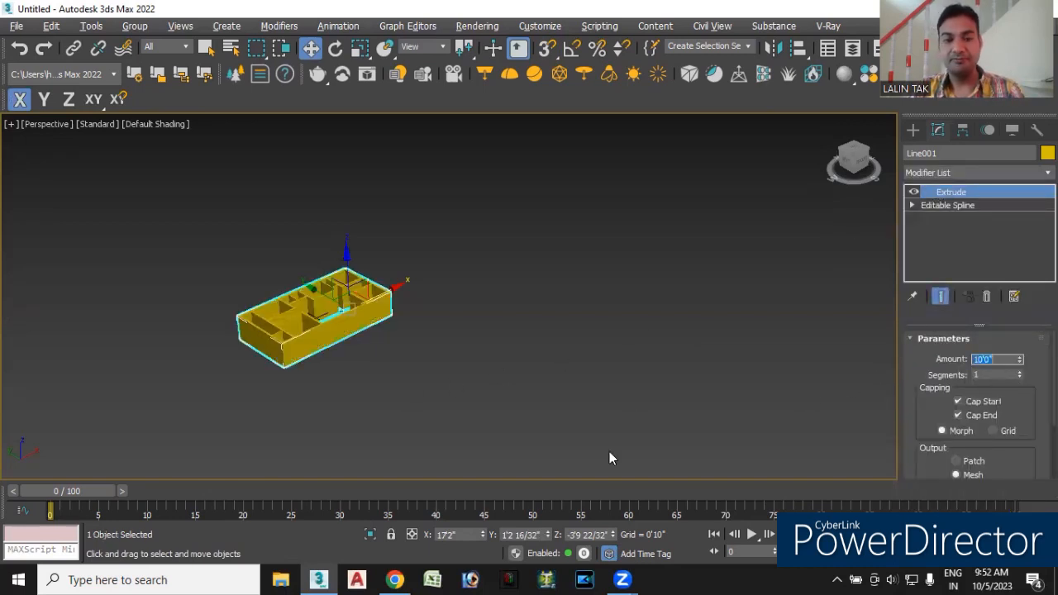
Select the extruded walls and convert them to an Editable Poly.
alt+middle_drag(355, 381, 254, 411)
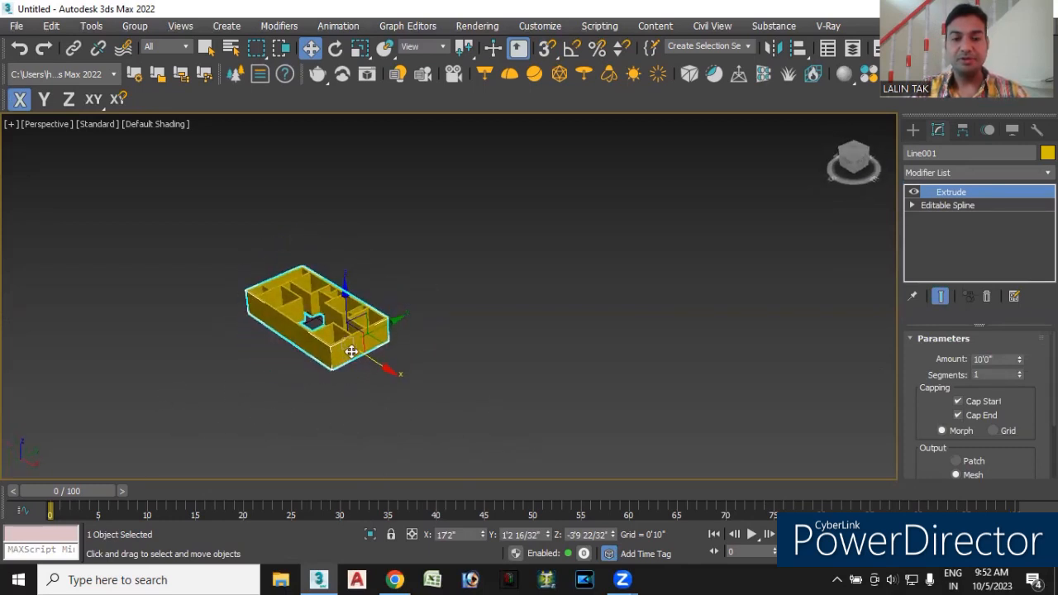
scroll(351, 355, up, 10)
scroll(381, 405, down, 6)
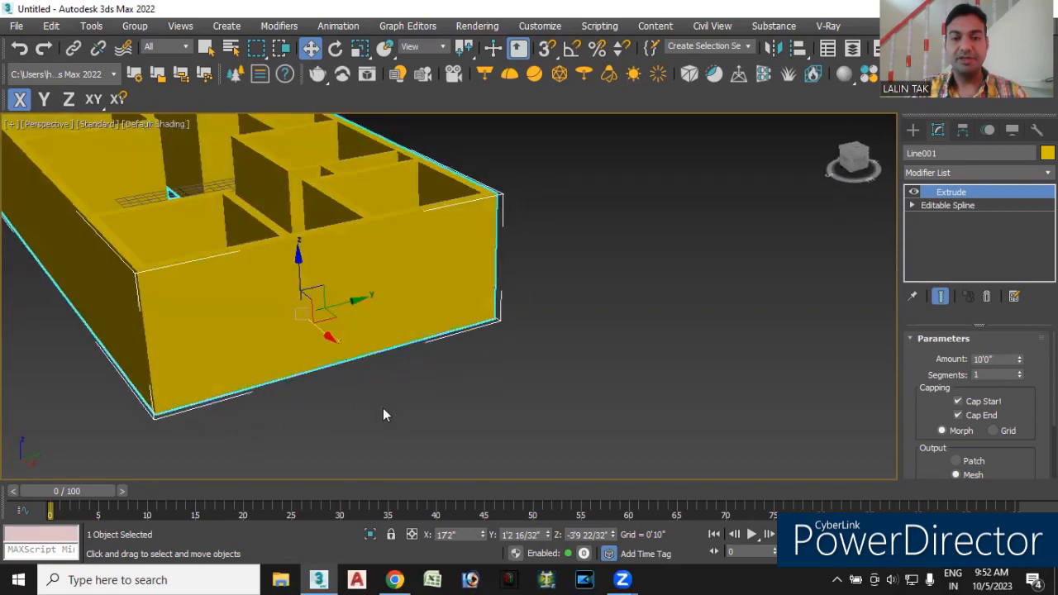
alt+middle_drag(405, 406, 398, 396)
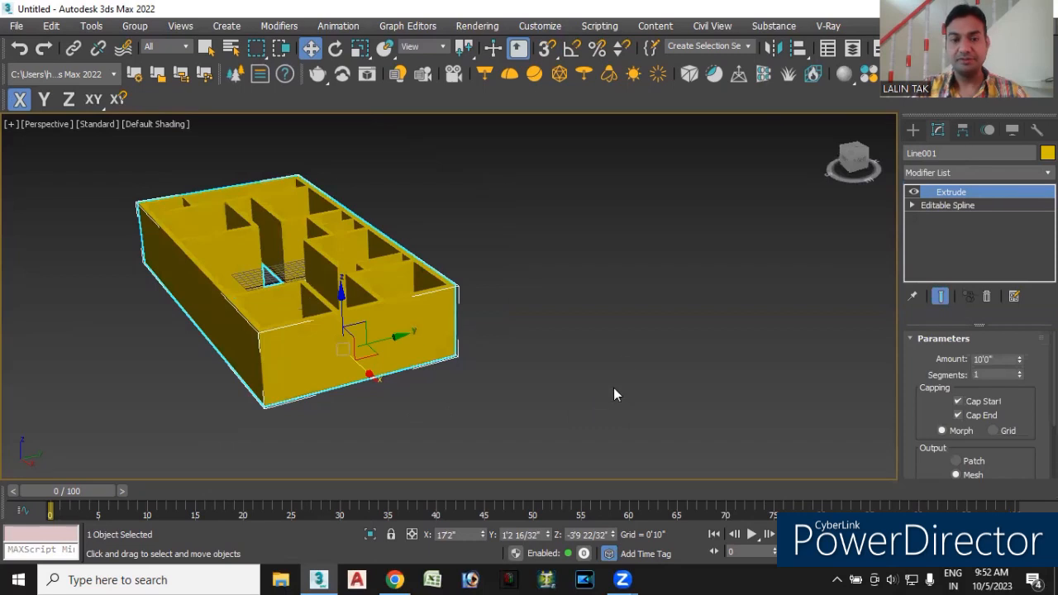
click(511, 355)
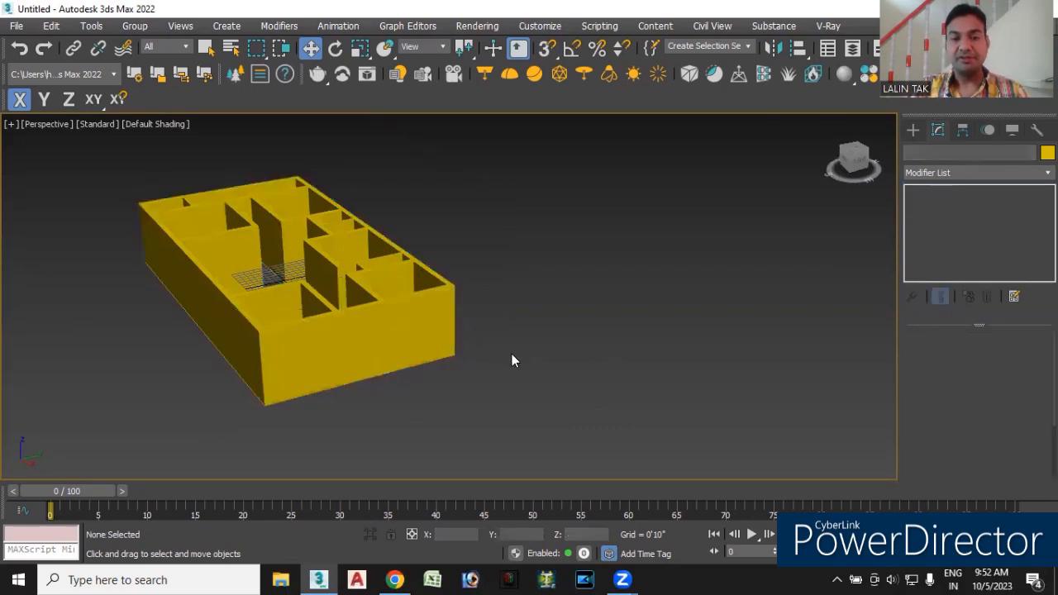
click(363, 328)
right_click(389, 321)
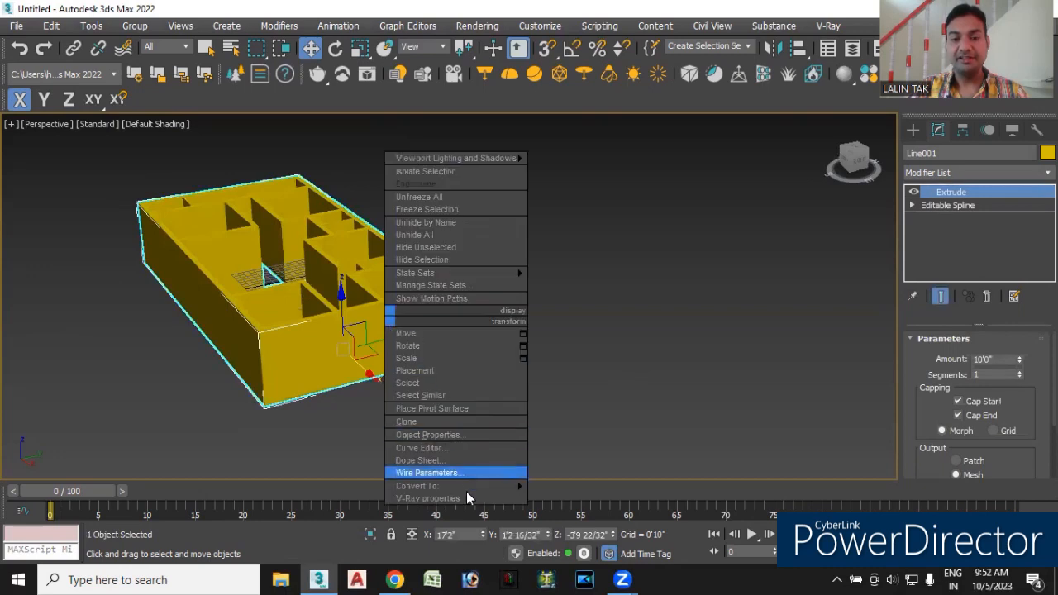
mouse_move(463, 486)
click(581, 497)
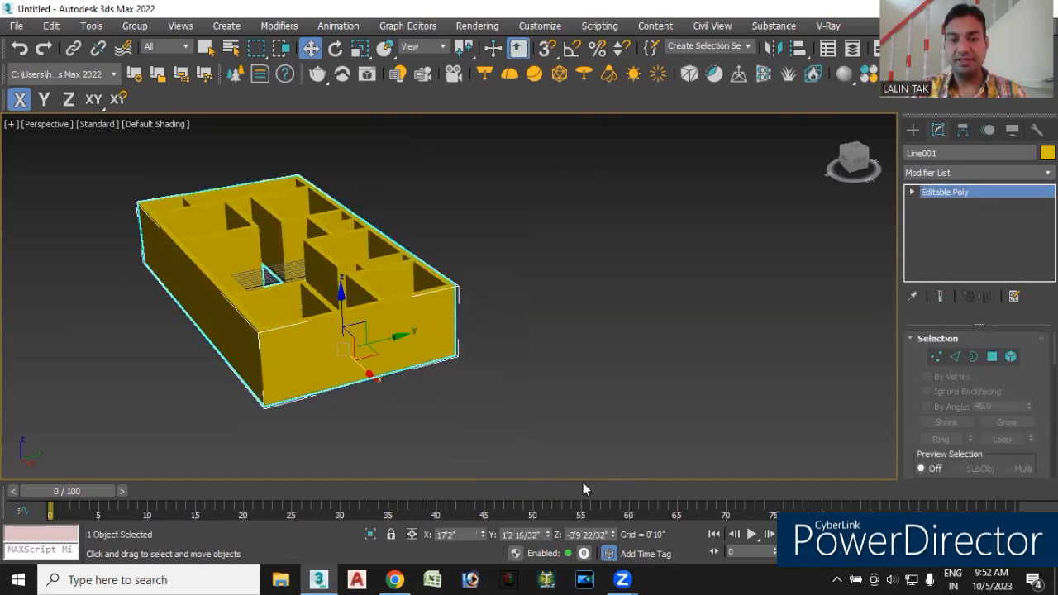
Display the model with Edged Faces and inspect the vertical edges along the outer wall and the rooms.
click(141, 124)
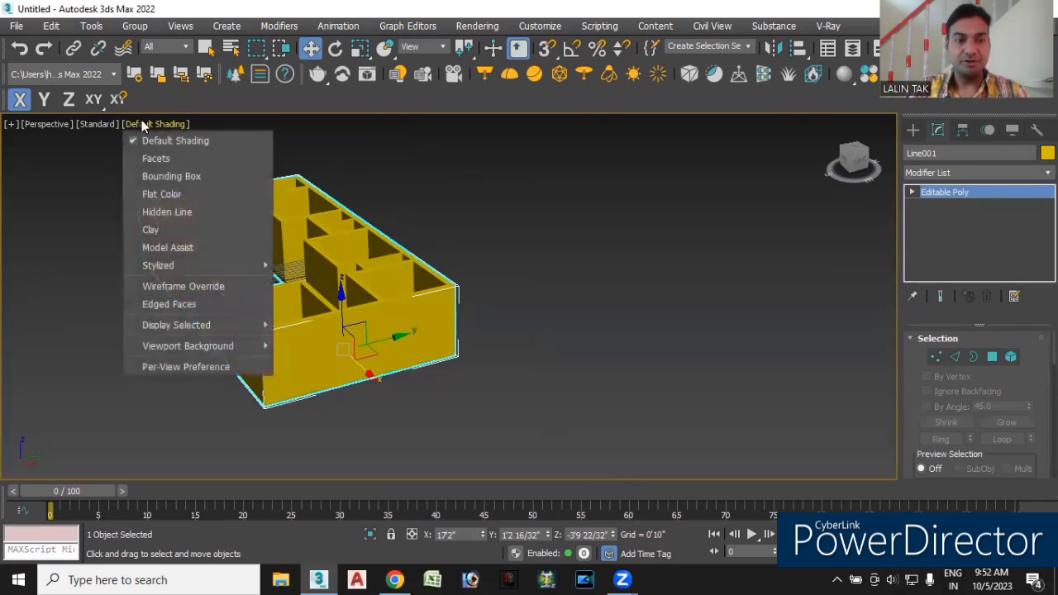
click(161, 306)
alt+middle_drag(428, 432, 446, 434)
scroll(372, 398, up, 5)
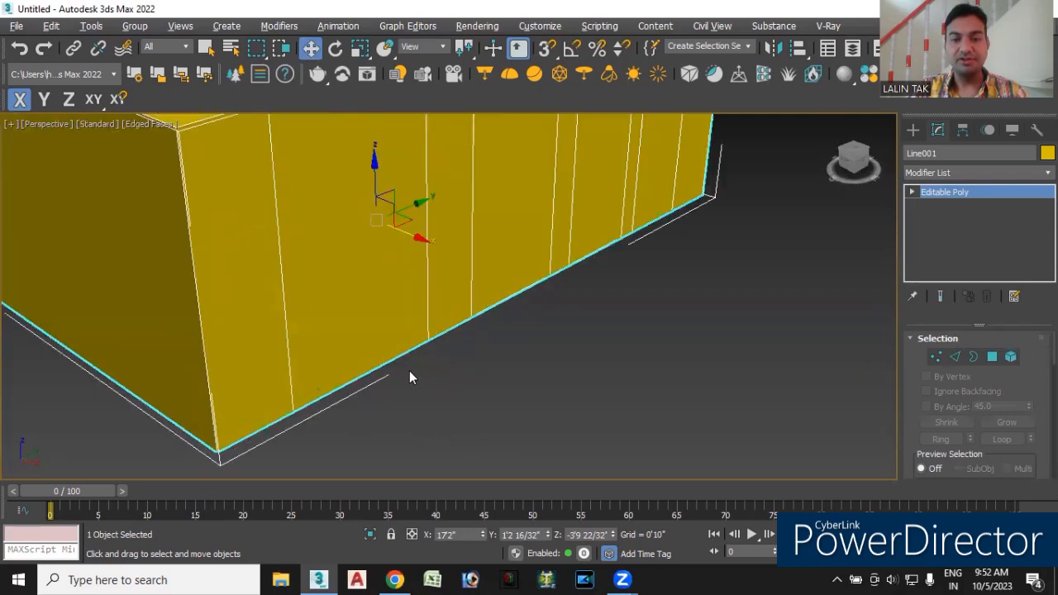
scroll(290, 369, down, 2)
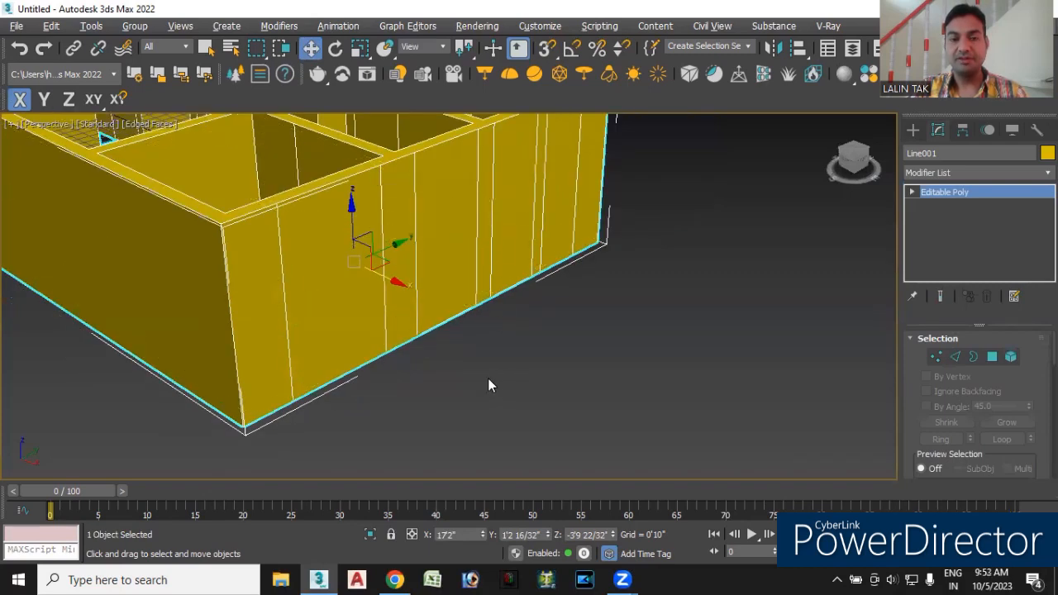
scroll(486, 385, down, 2)
alt+middle_drag(480, 394, 275, 317)
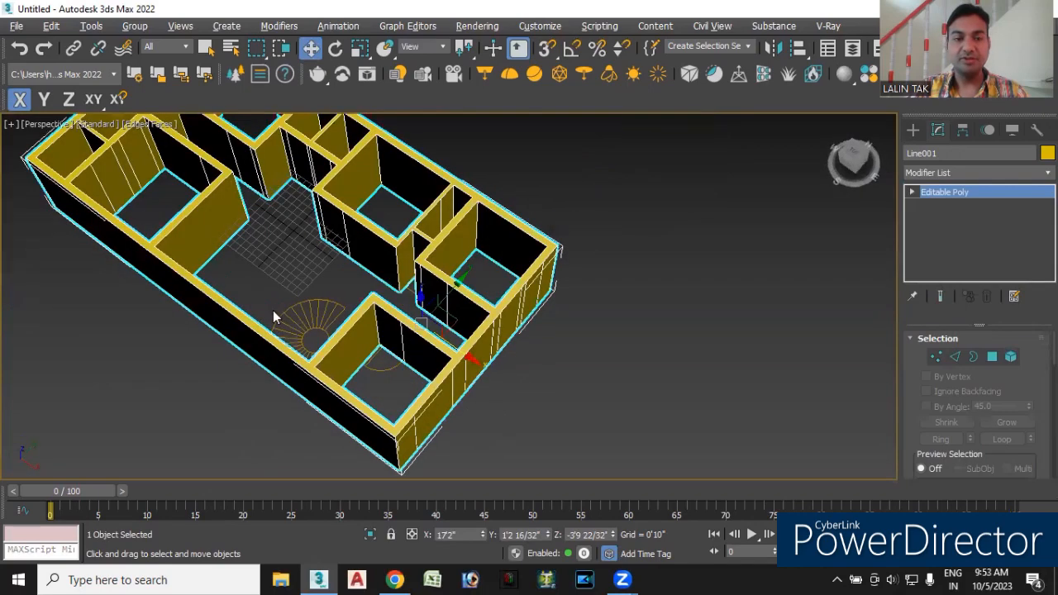
Move the imported plan group along X to about 8'4" so it extends past the walls, and shift the walls slightly back along X.
click(299, 319)
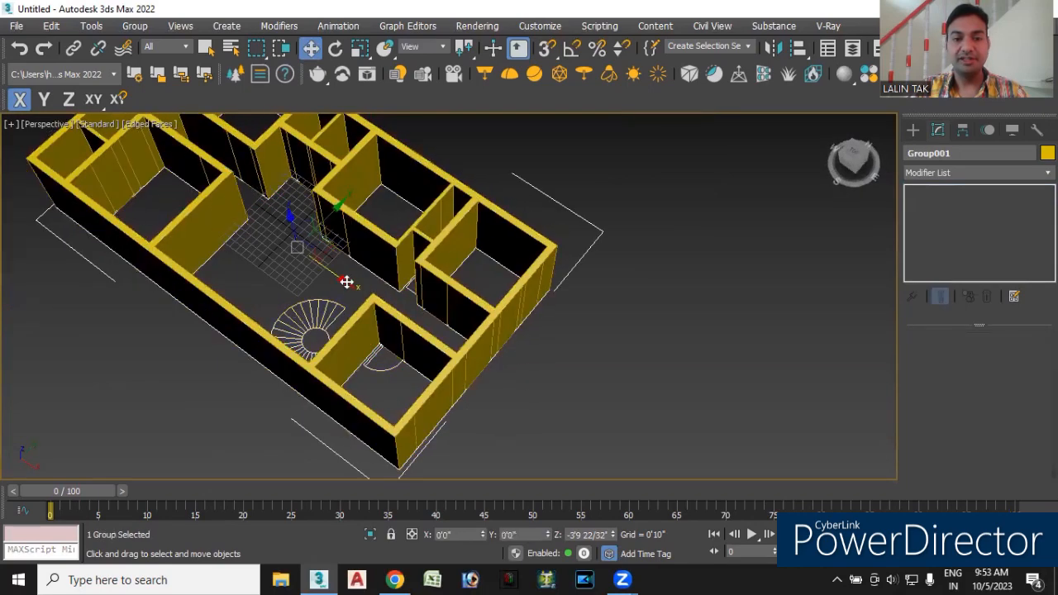
drag(347, 282, 553, 429)
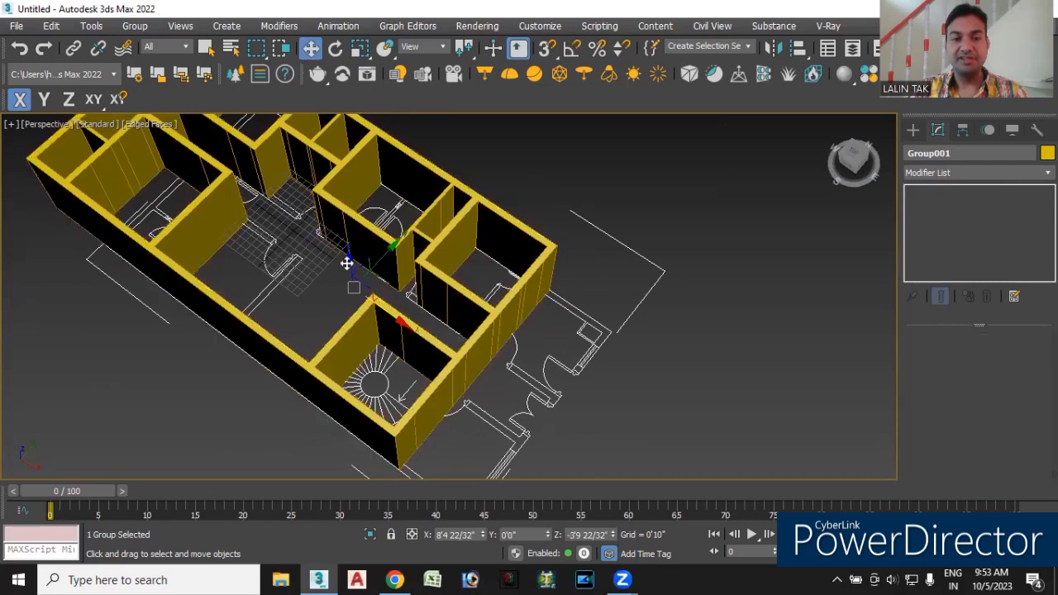
drag(404, 323, 392, 315)
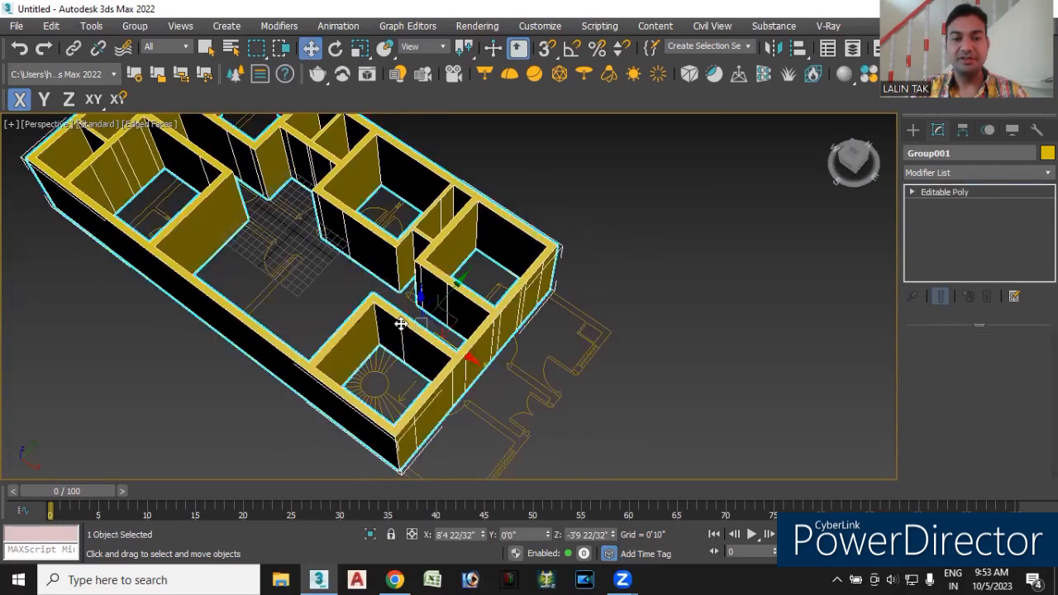
At Edge level, pick one vertical edge on the end wall and extend the selection to its ring around the outer walls.
alt+middle_drag(506, 421, 553, 416)
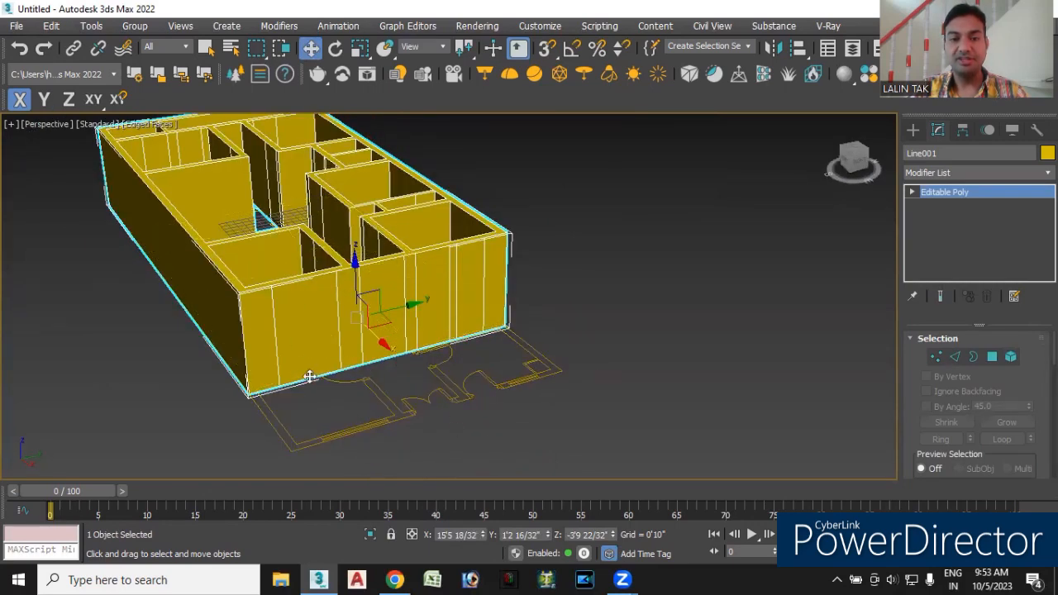
mouse_move(634, 431)
alt+middle_down()
mouse_move(556, 422)
mouse_move(586, 409)
mouse_move(630, 427)
alt+middle_up()
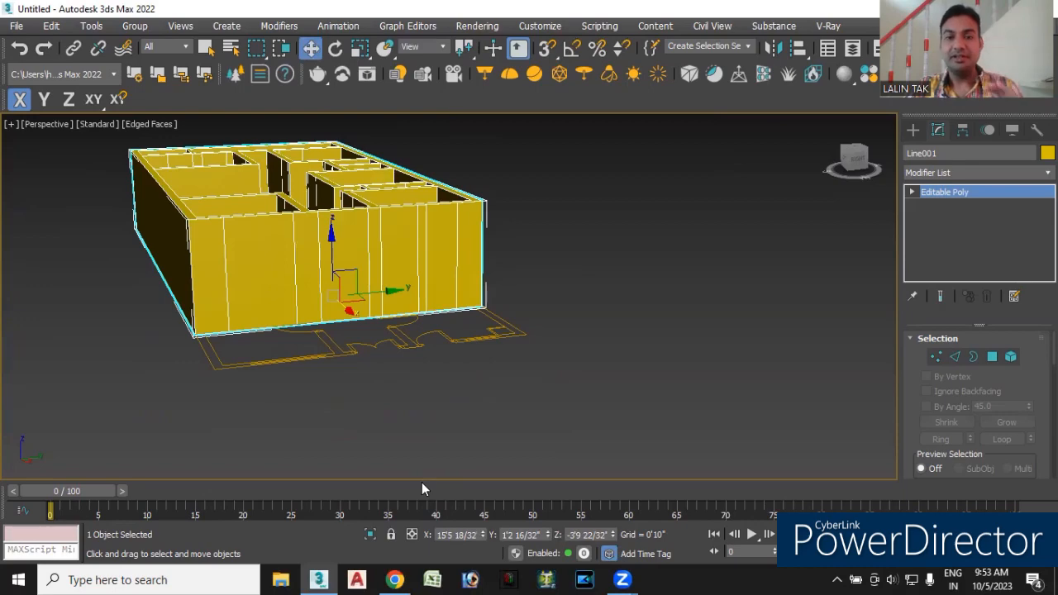
alt+middle_drag(538, 421, 611, 446)
middle_drag(597, 445, 562, 406)
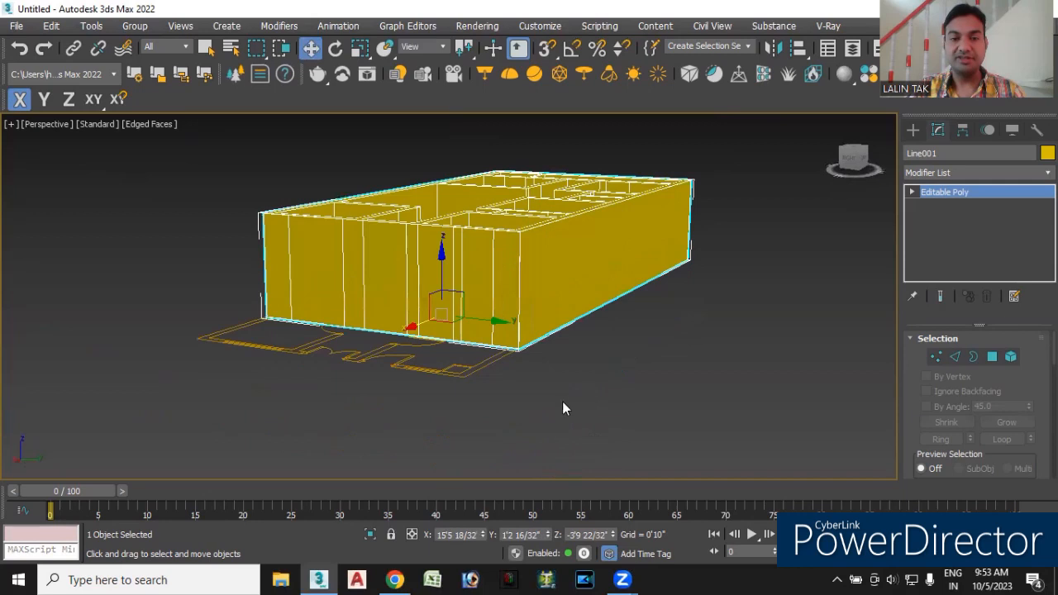
click(955, 357)
key(F8)
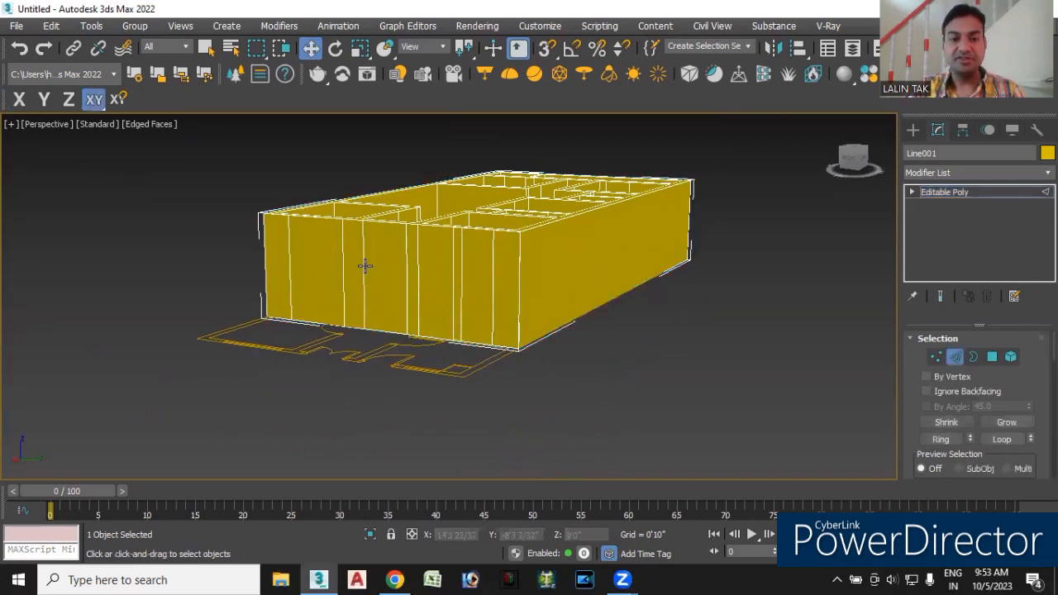
click(362, 266)
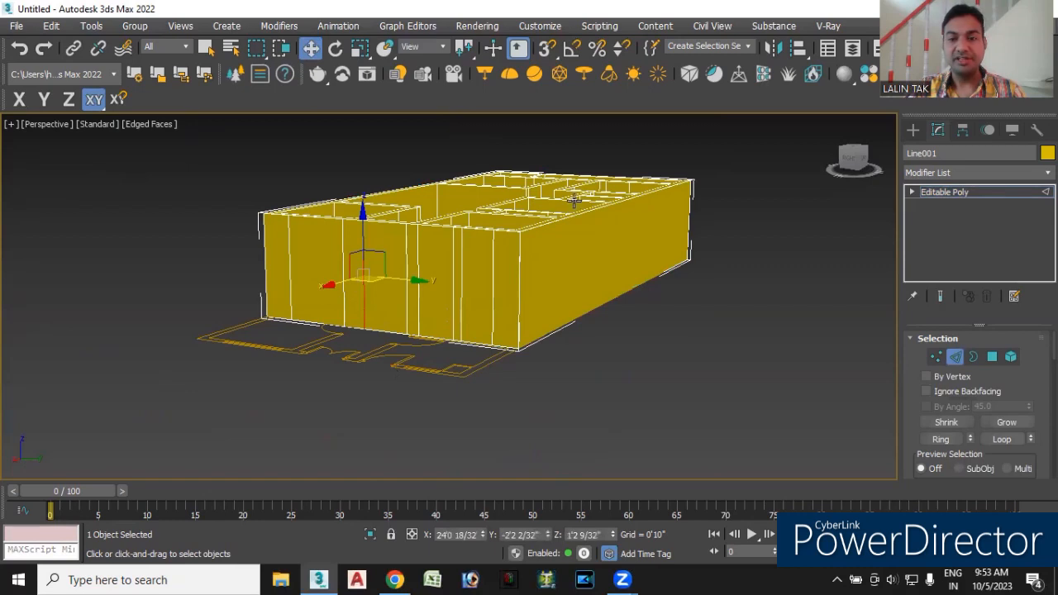
click(939, 439)
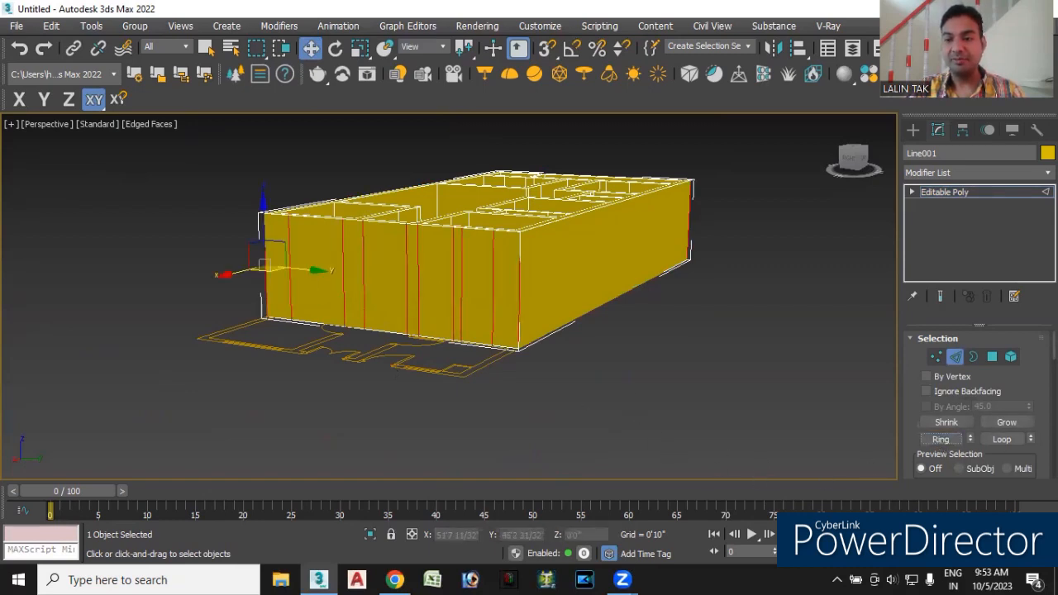
Connect the selected vertical edges with one horizontal edge loop and set its Z position to 3'.
scroll(975, 406, down, 8)
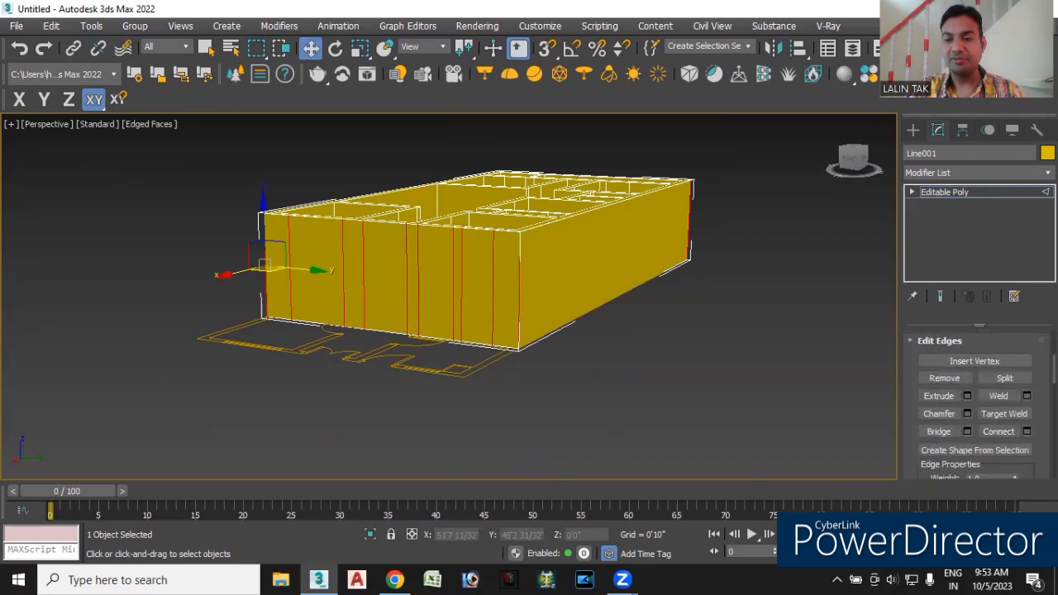
scroll(998, 393, down, 2)
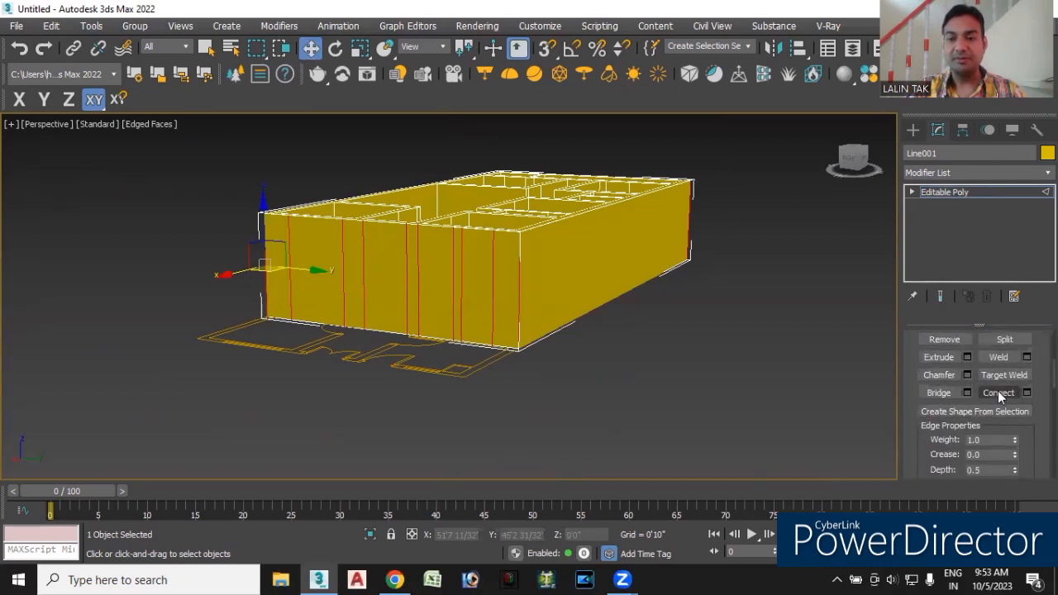
click(998, 392)
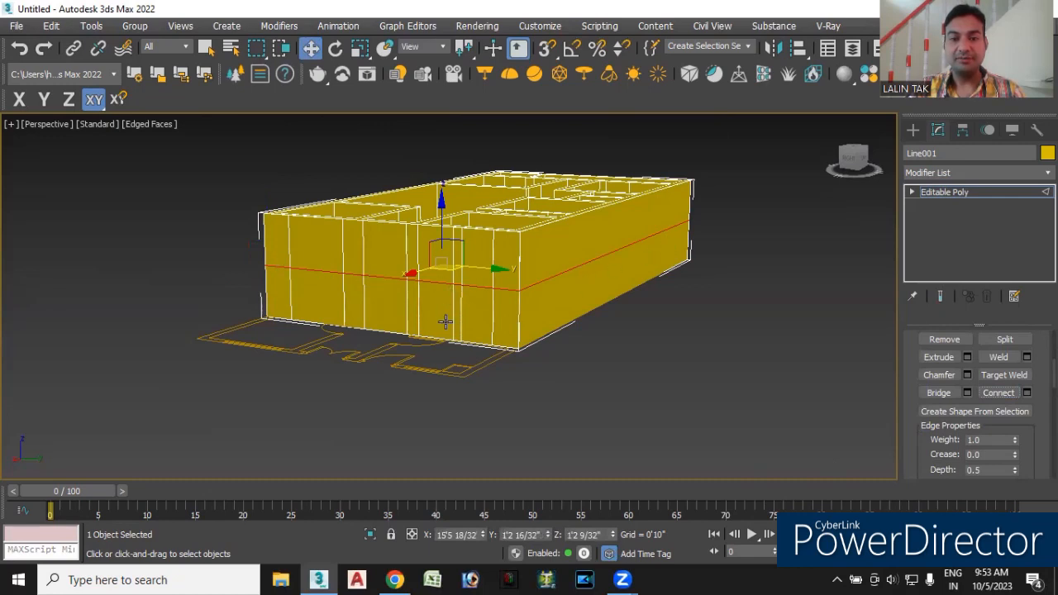
click(605, 535)
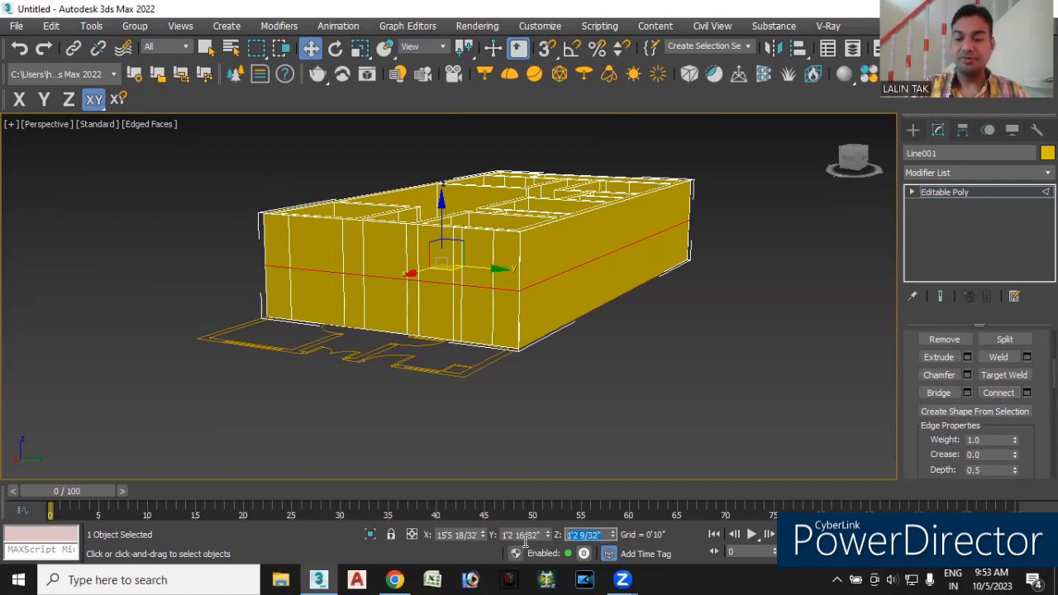
text(3)
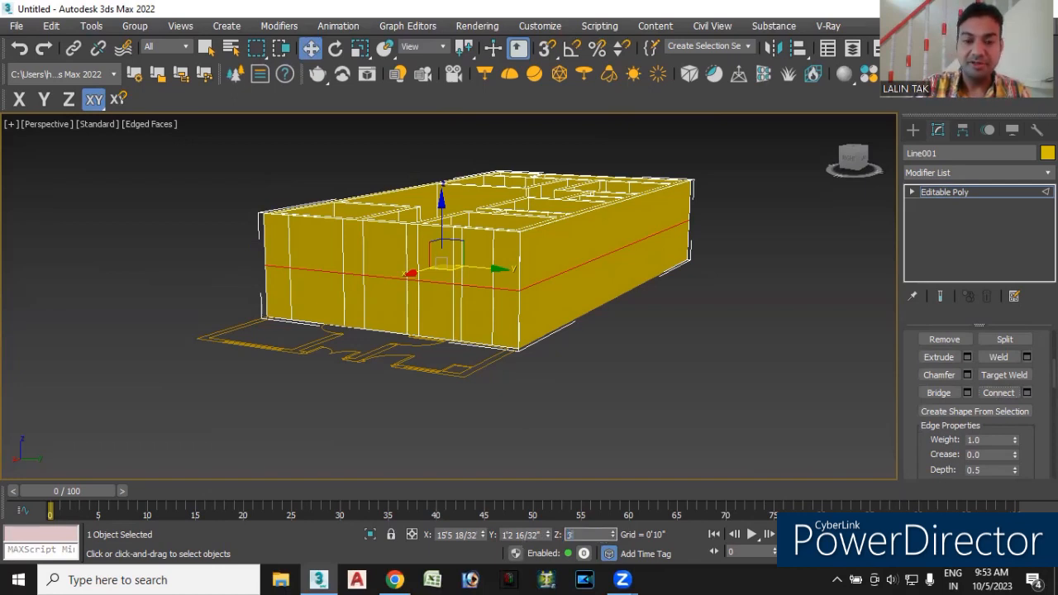
key(Return)
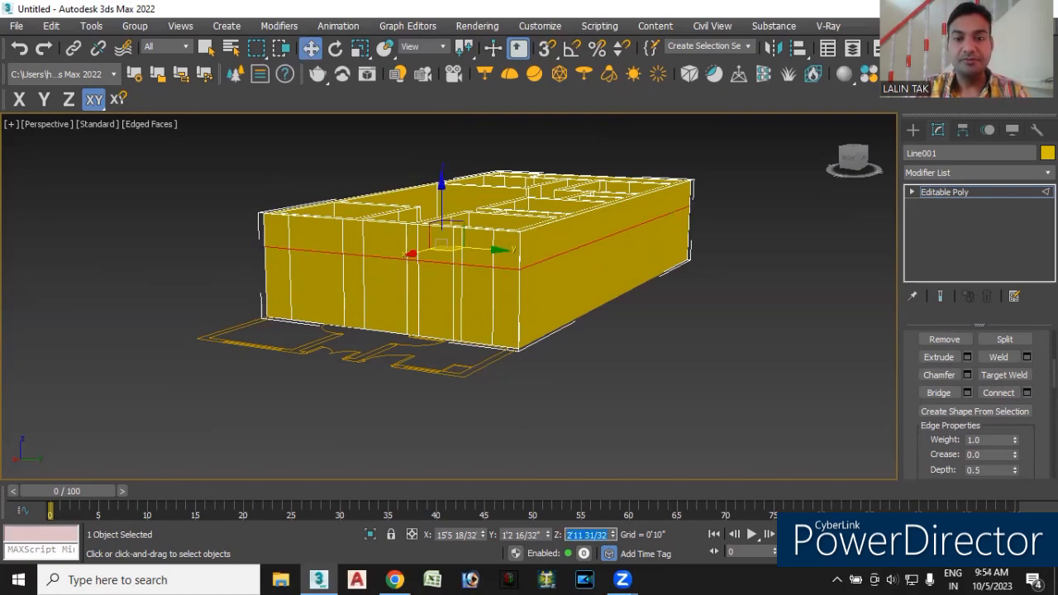
Check the horizontal edge loop around the outer walls, leave edge editing and return to the spline creation tools.
alt+middle_drag(556, 376, 527, 403)
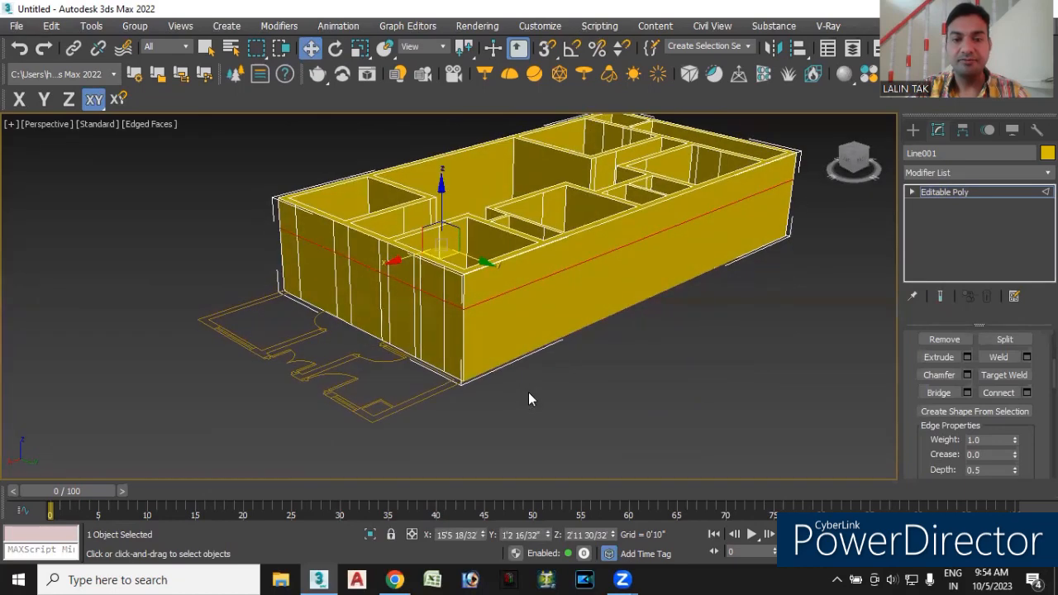
alt+middle_drag(534, 385, 527, 392)
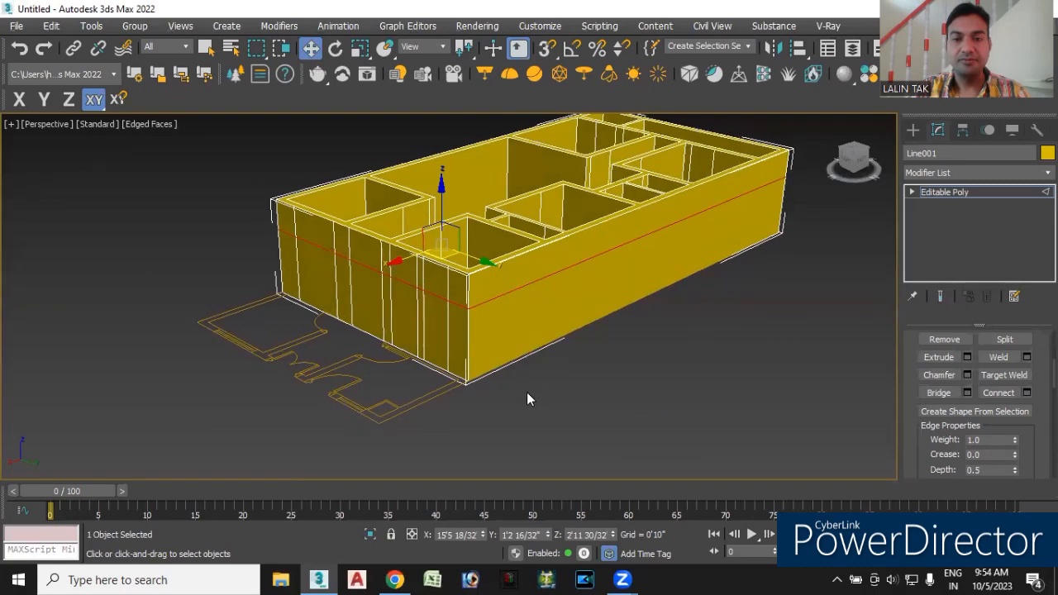
alt+middle_drag(558, 389, 553, 388)
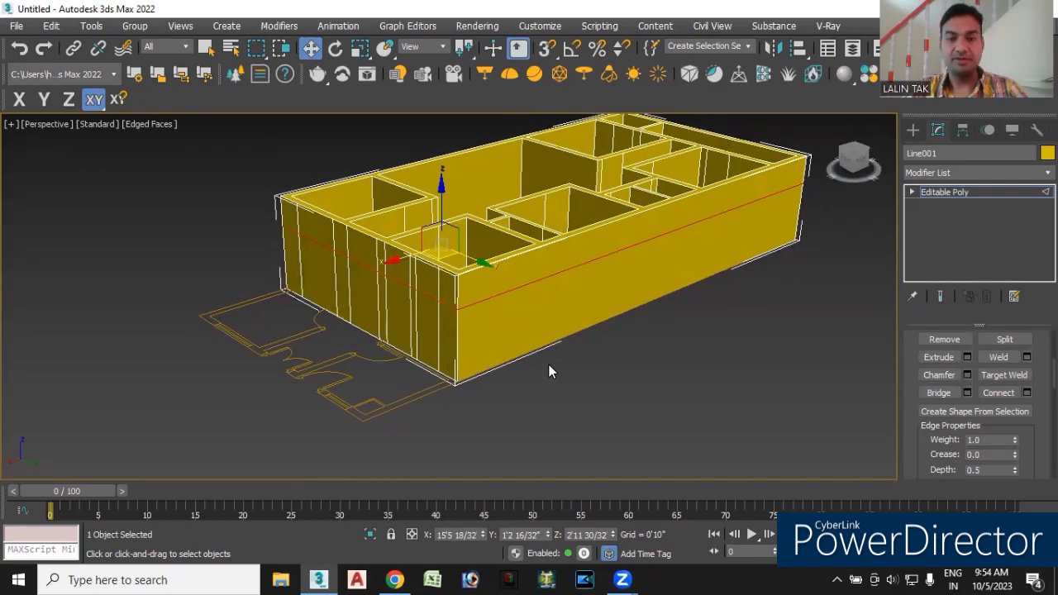
click(912, 130)
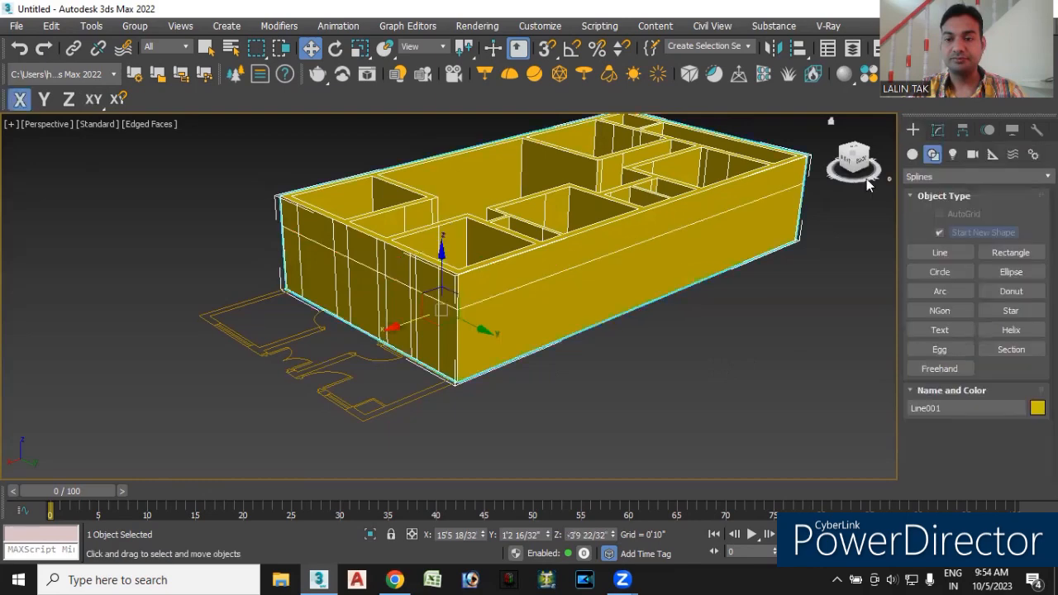
Undo the horizontal edge loop on the outer walls, reselect the walls and reset their Z position to 0.
click(665, 399)
key(ctrl+z)
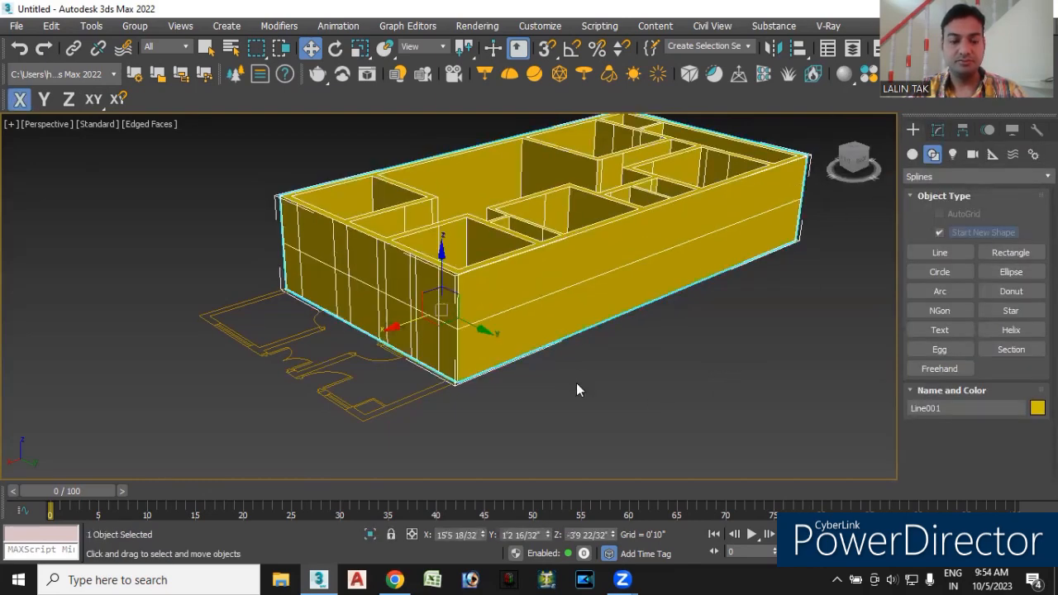
click(555, 392)
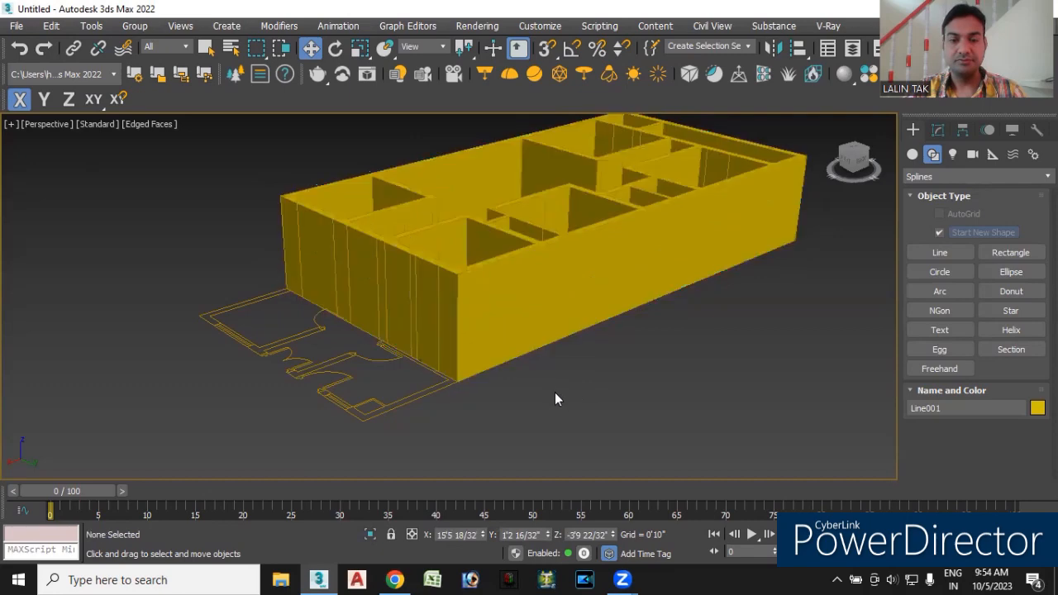
click(530, 323)
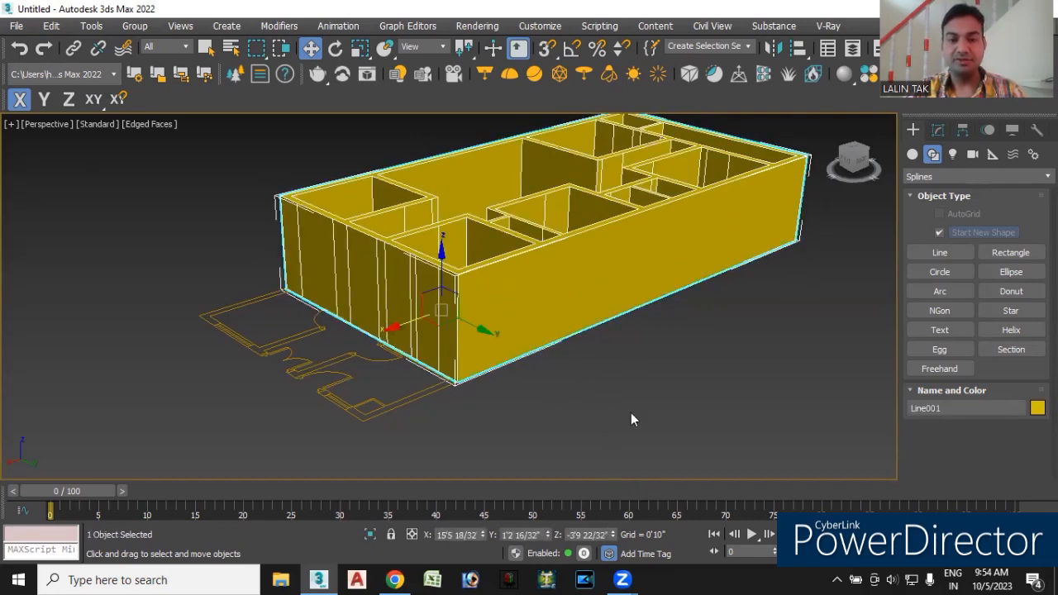
alt+middle_drag(614, 356, 628, 397)
right_click(612, 534)
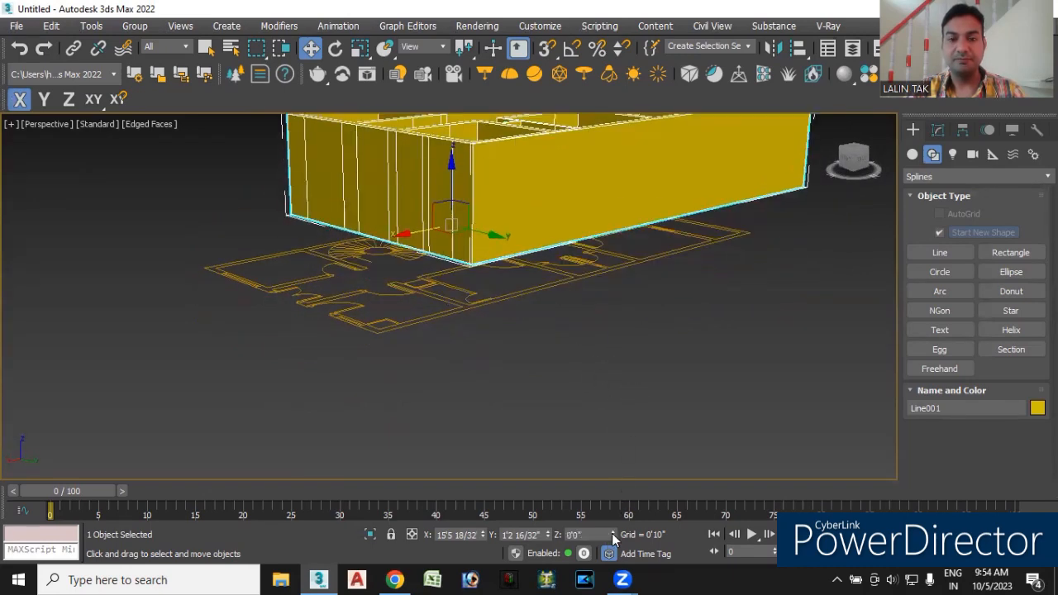
Select the imported plan group and reset its Z position to 0 so it sits level with the wall base.
alt+middle_drag(574, 380, 570, 336)
click(541, 318)
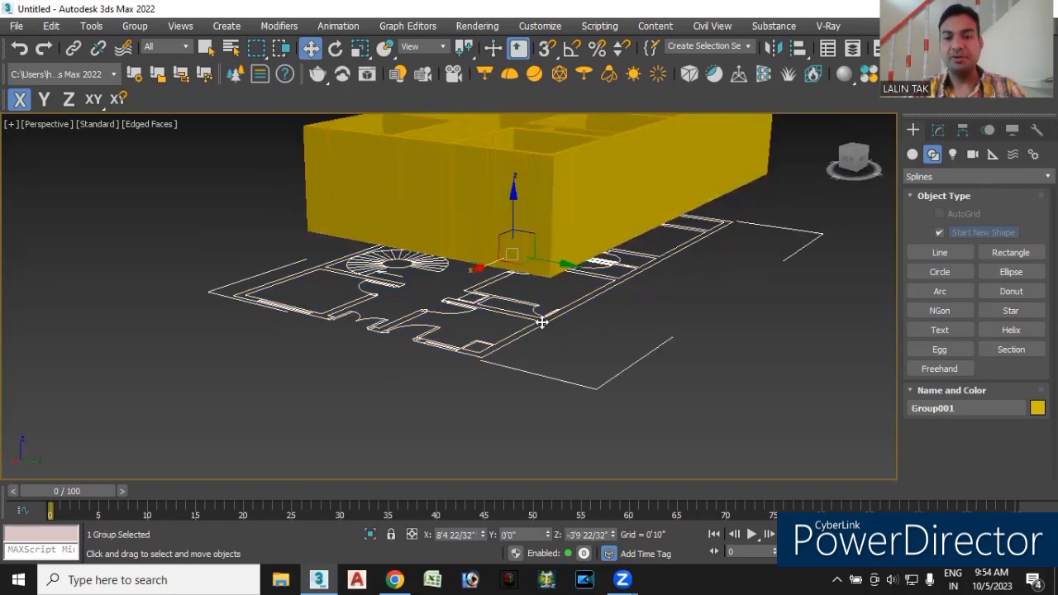
click(519, 412)
click(488, 355)
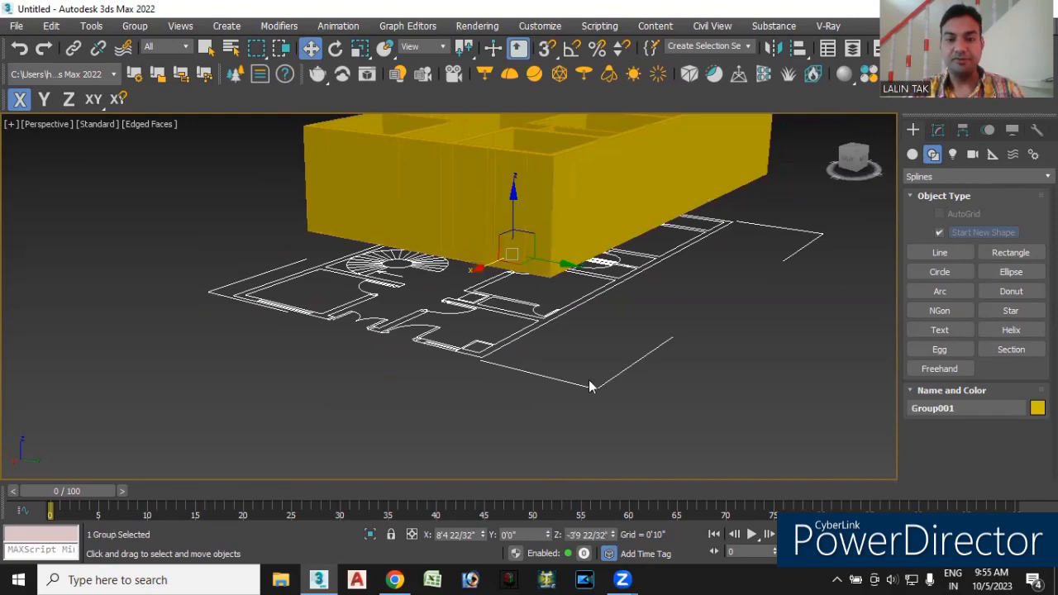
alt+middle_drag(480, 400, 585, 409)
alt+middle_drag(603, 263, 709, 394)
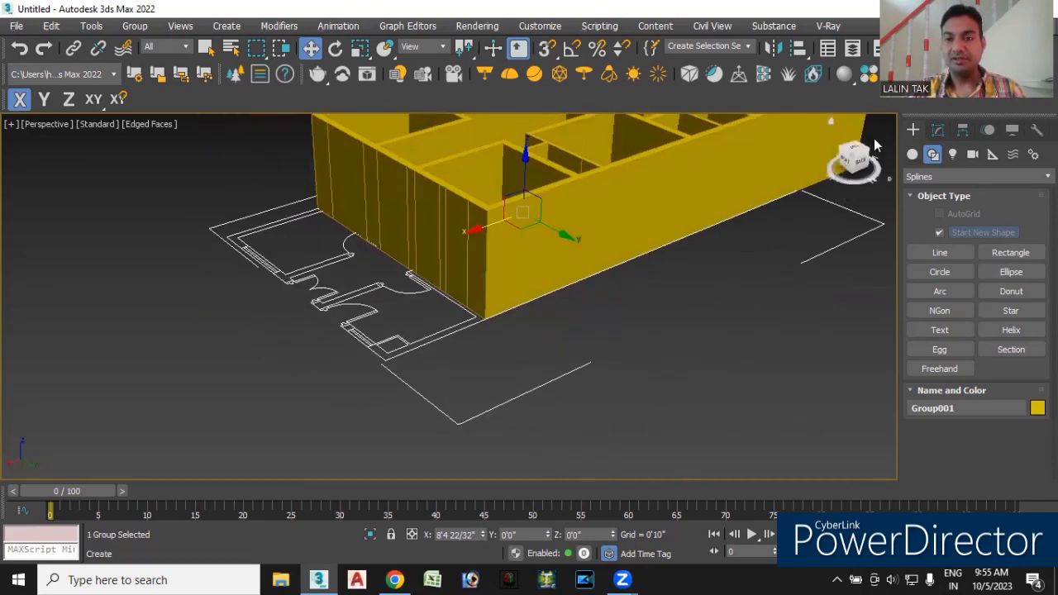
Select the wall object and enter Edge level on its Editable Poly.
click(938, 130)
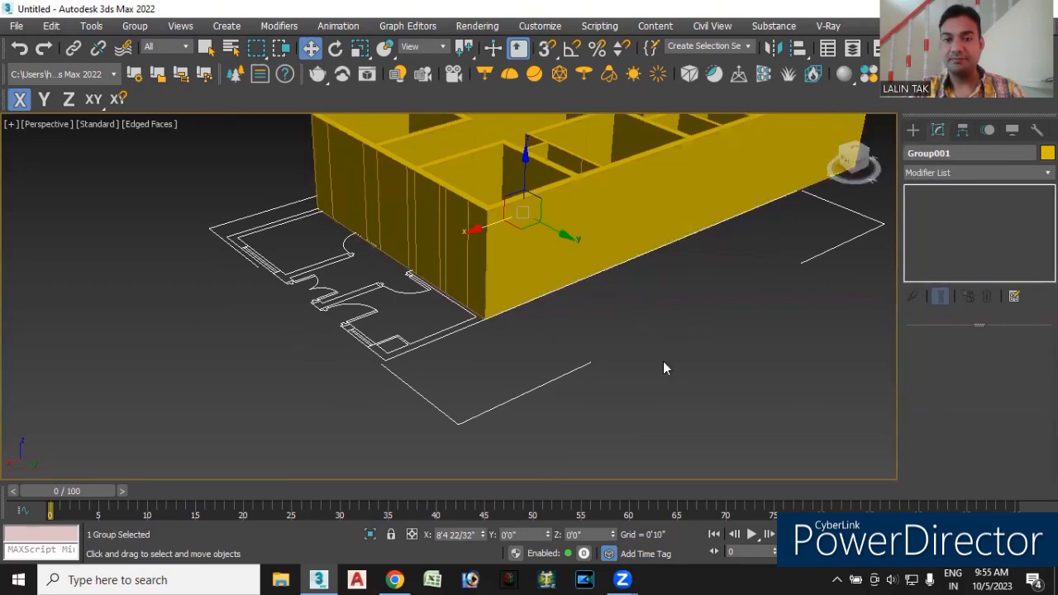
click(598, 293)
click(559, 230)
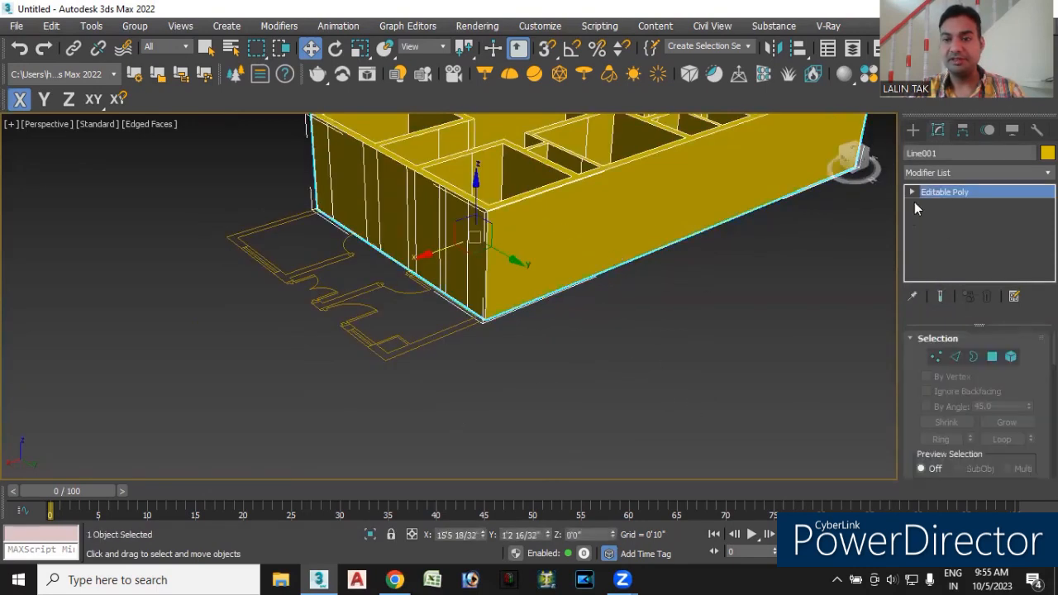
click(955, 356)
alt+middle_drag(489, 332, 592, 357)
Select one vertical edge on the end wall and extend the selection to its ring around the outer walls.
click(523, 245)
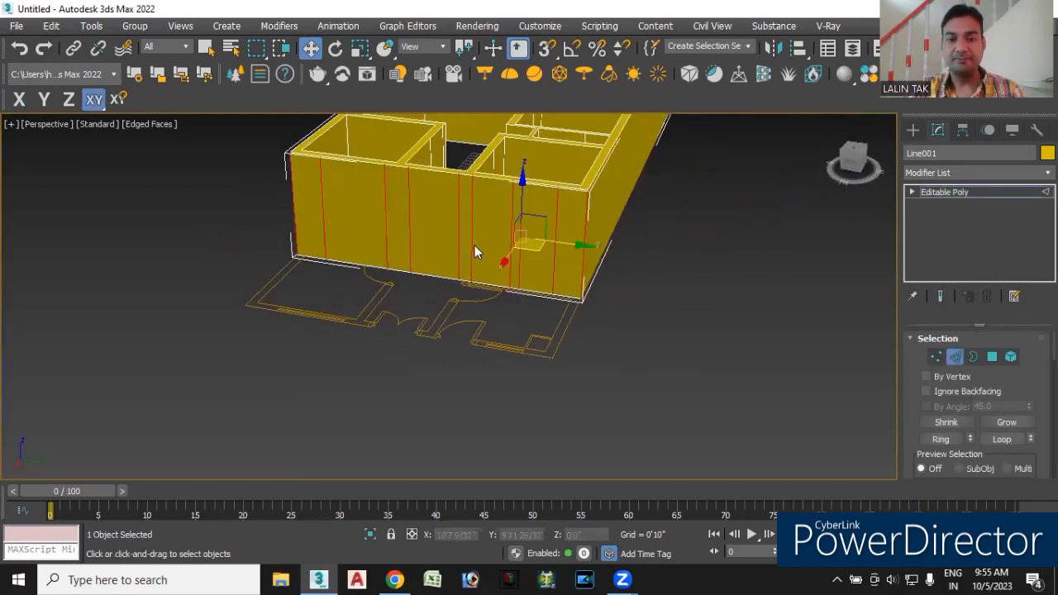
click(471, 232)
alt+middle_drag(652, 353, 636, 352)
click(626, 349)
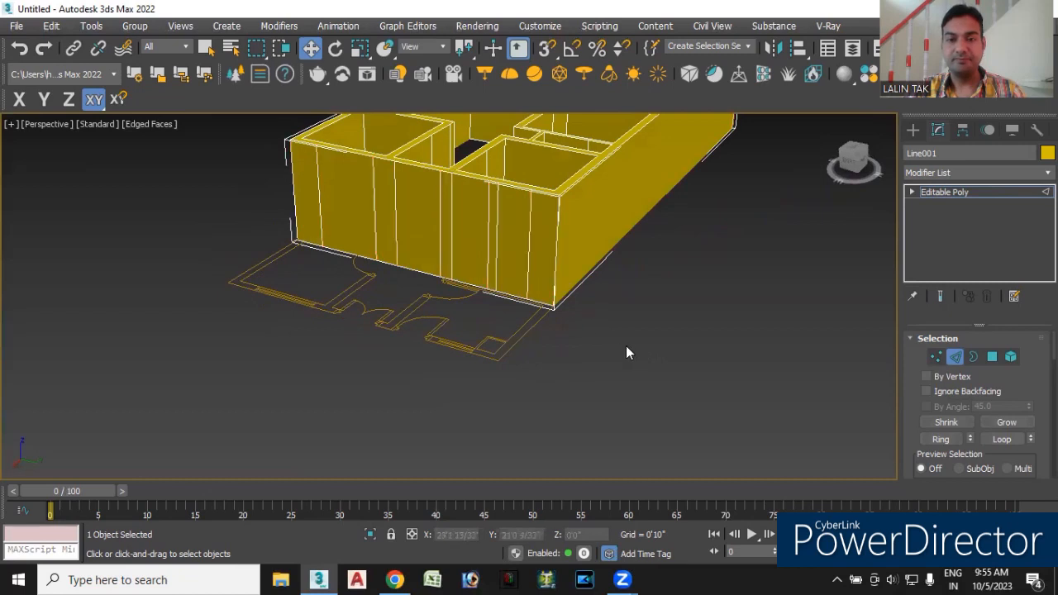
click(487, 236)
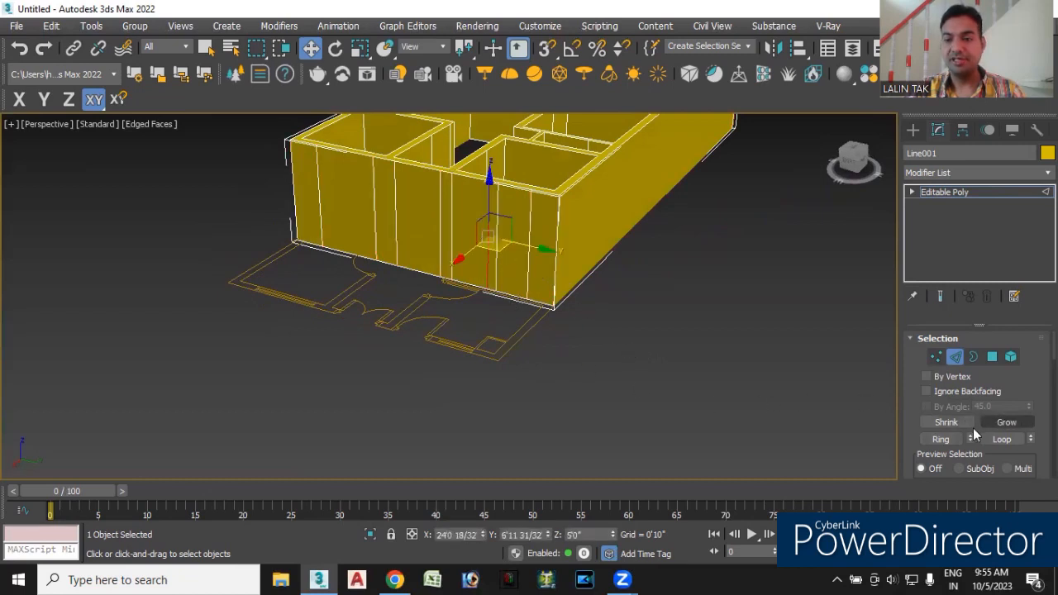
click(943, 443)
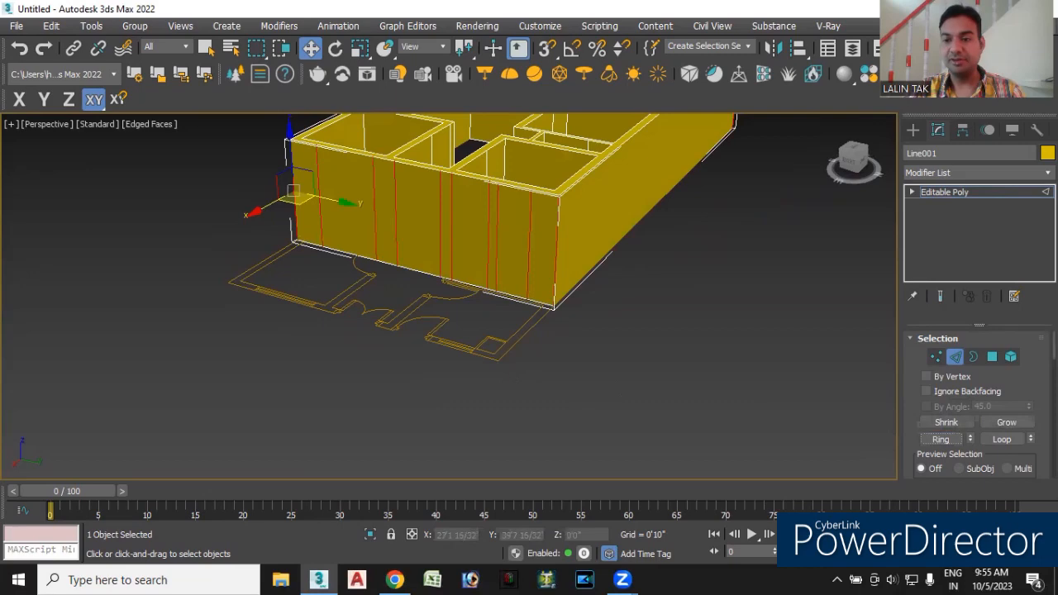
Connect the ringed outer-wall edges with one horizontal edge loop and set its Z position to 3'.
scroll(980, 405, down, 4)
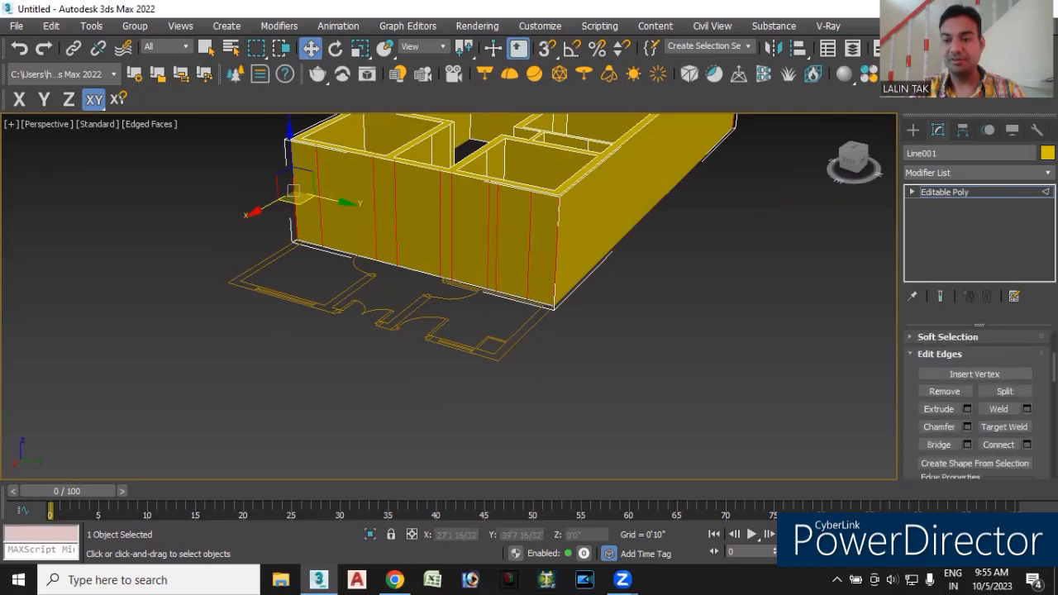
click(998, 443)
alt+middle_drag(563, 357, 579, 358)
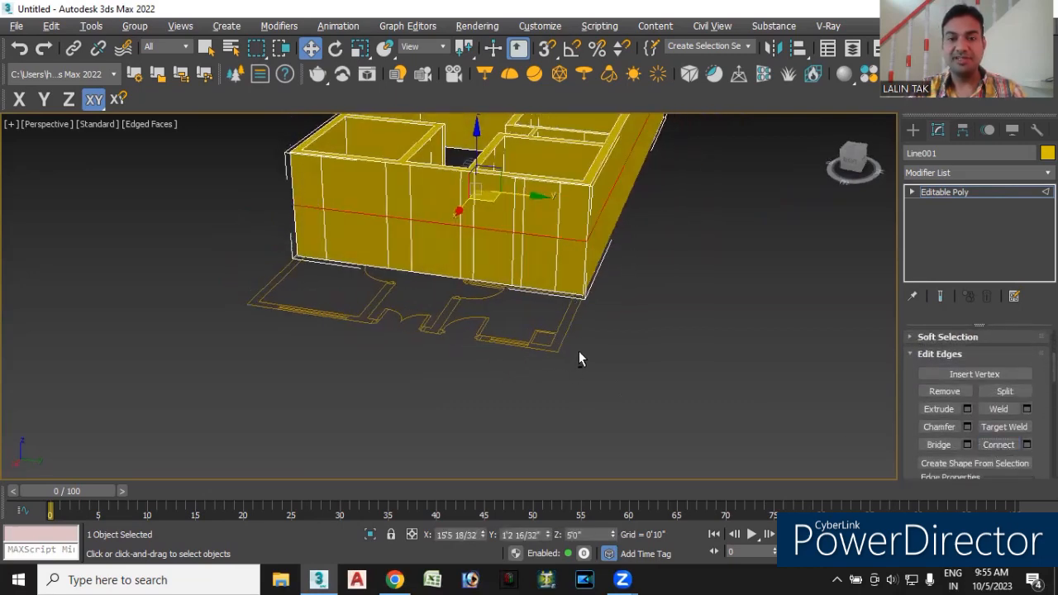
click(583, 535)
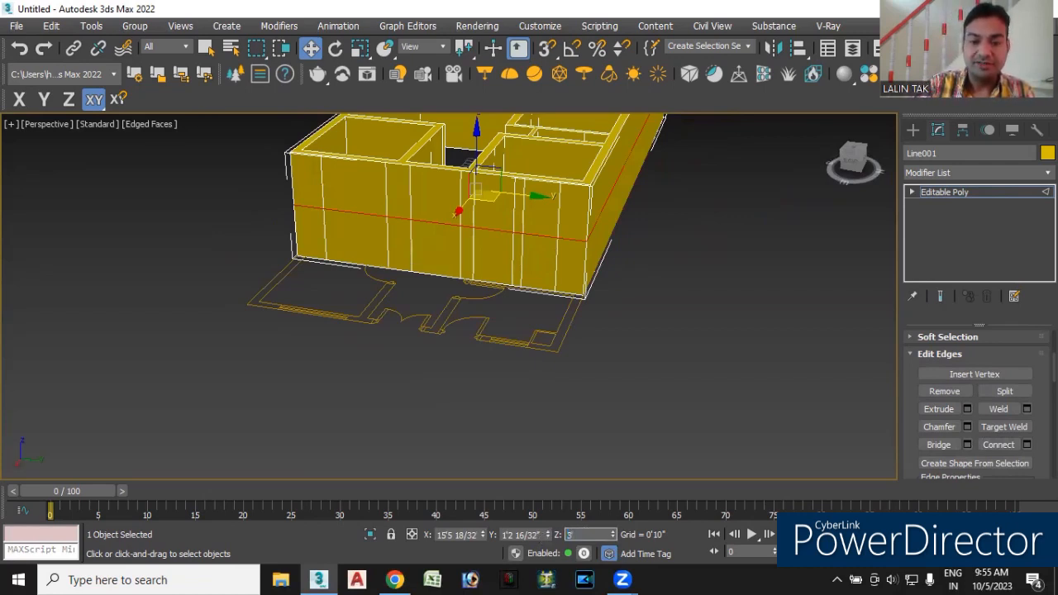
text(3')
key(Return)
mouse_move(638, 353)
alt+middle_down()
mouse_move(635, 308)
mouse_move(624, 338)
alt+middle_up()
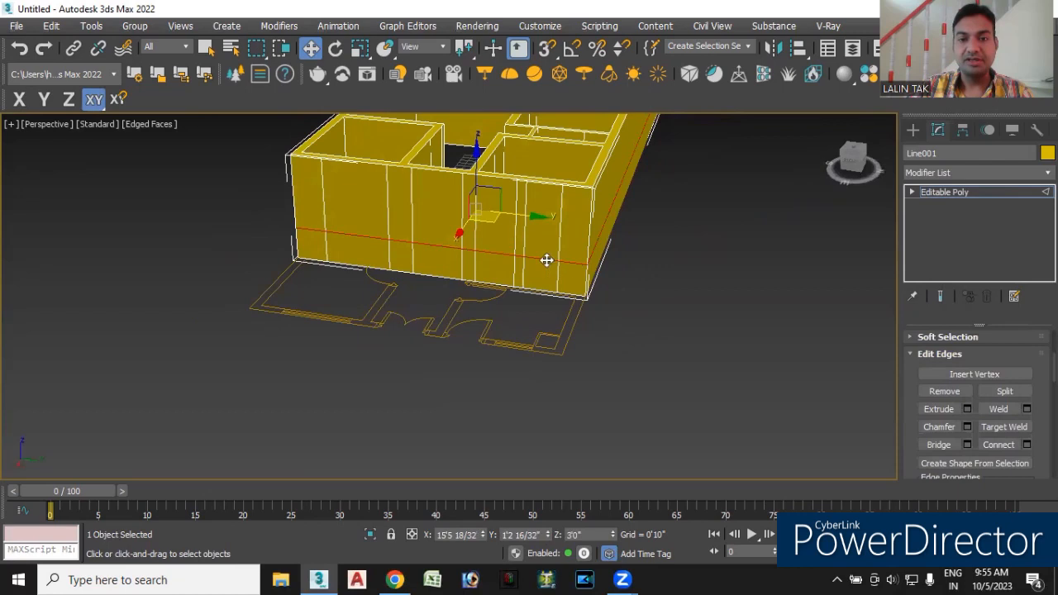
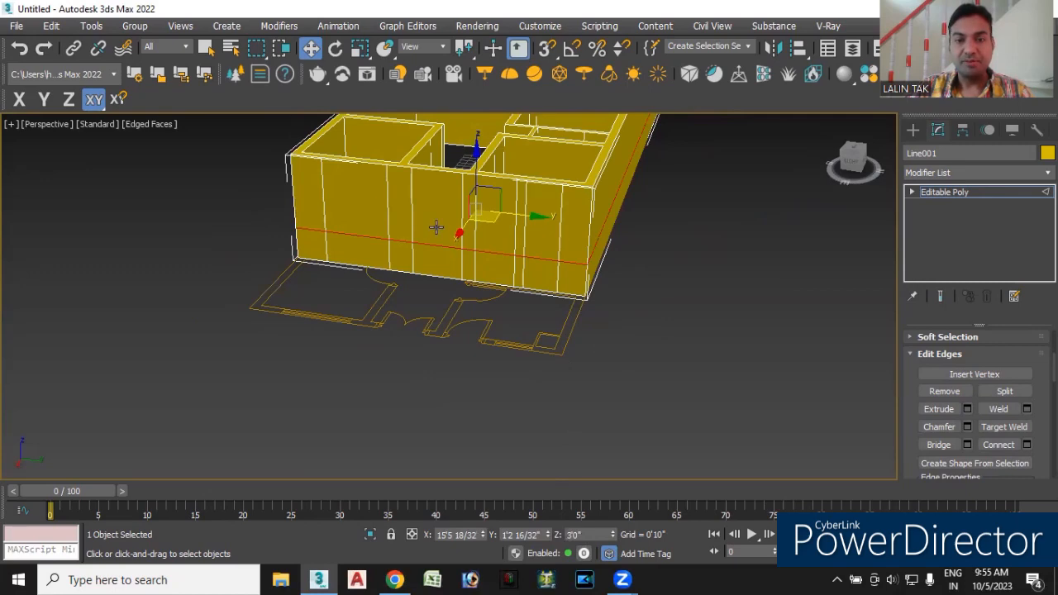
Select a vertical edge above the 3' loop on the end wall and extend the selection to its ring.
alt+middle_drag(592, 286, 604, 354)
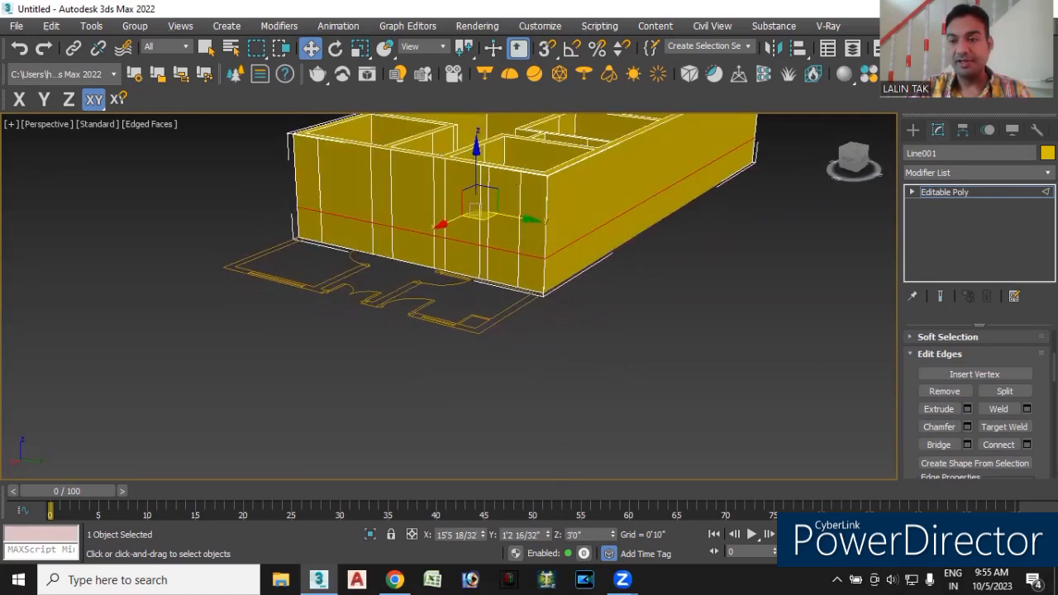
scroll(975, 397, up, 5)
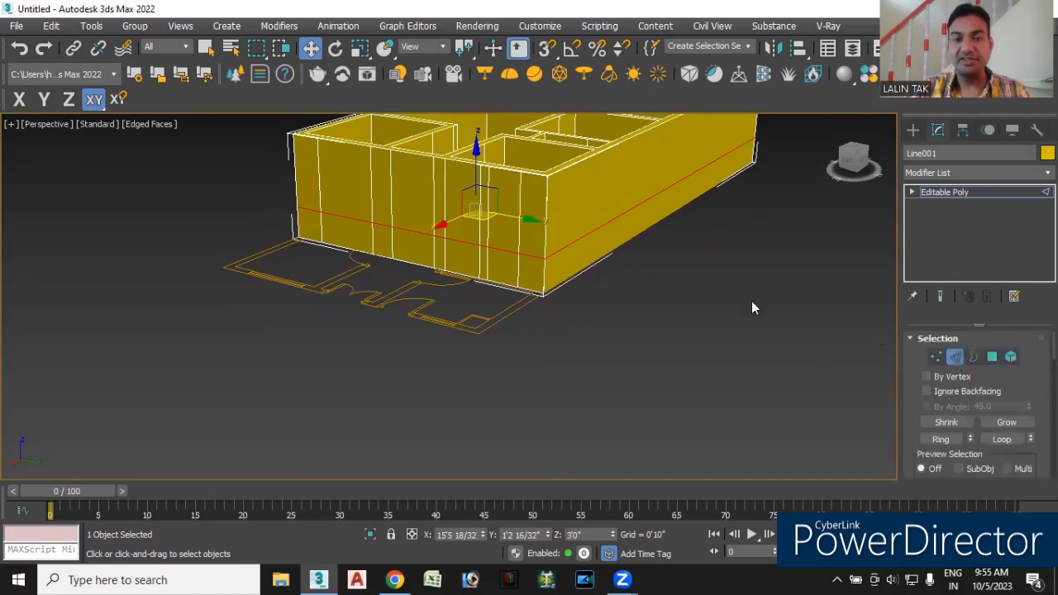
click(520, 195)
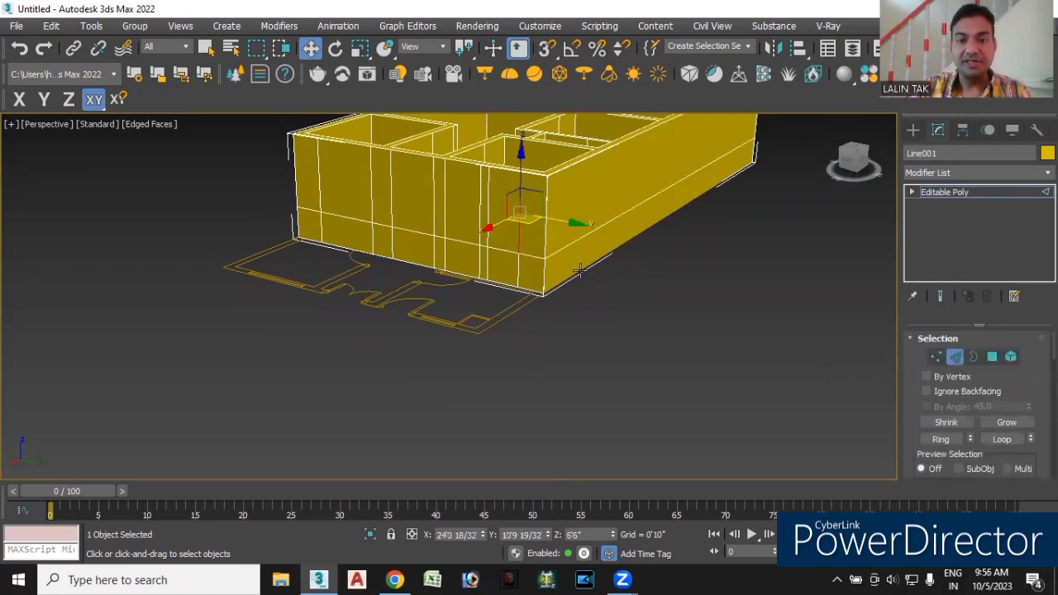
click(942, 439)
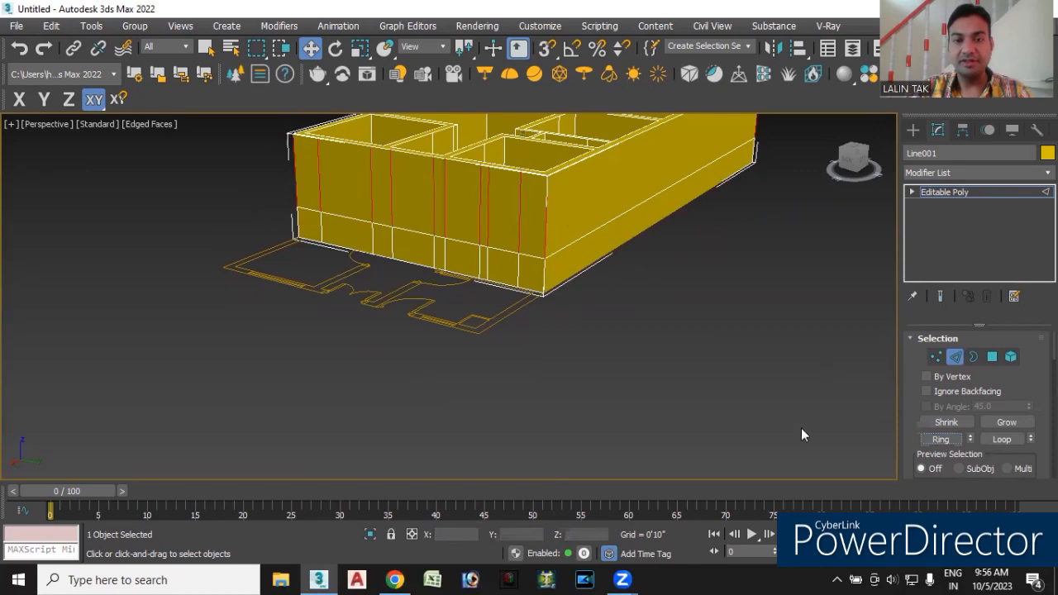
Add a vertical edge on the inner wall between the two front rooms to the selection and extend it to its ring.
alt+middle_drag(606, 265, 568, 361)
scroll(614, 264, down, 5)
alt+middle_drag(607, 327, 609, 285)
scroll(610, 285, up, 5)
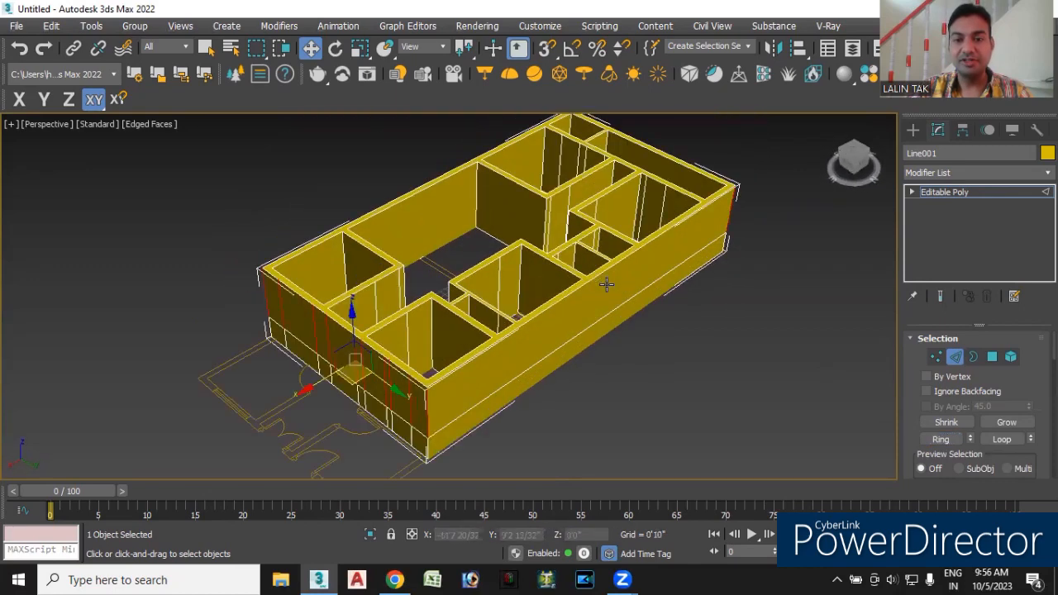
mouse_move(670, 342)
alt+middle_down()
mouse_move(619, 352)
mouse_move(631, 355)
mouse_move(559, 345)
mouse_move(510, 356)
mouse_move(531, 353)
mouse_move(525, 365)
alt+middle_up()
scroll(628, 366, up, 4)
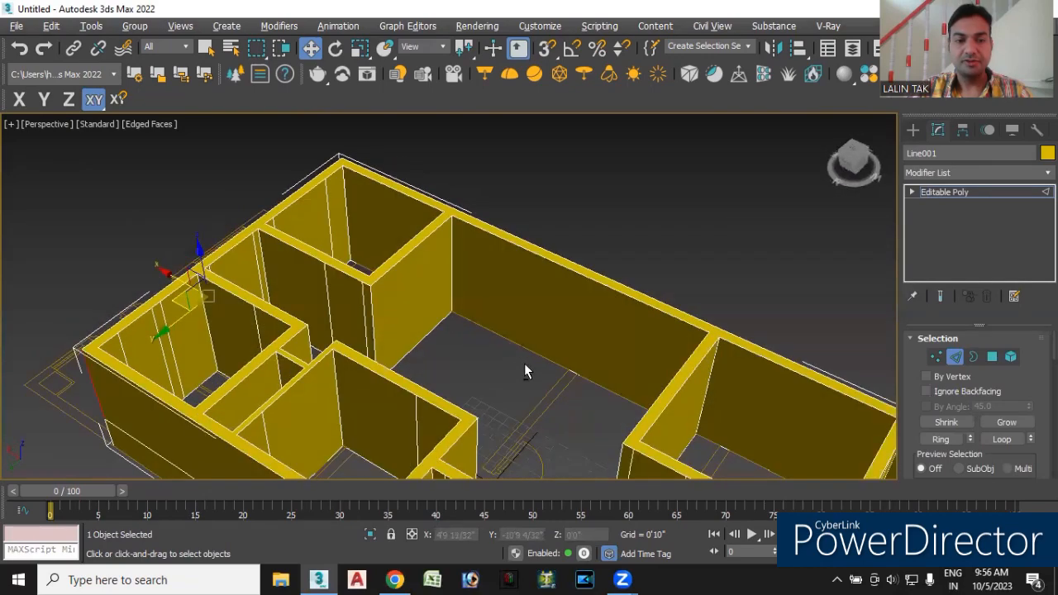
alt+middle_drag(511, 380, 595, 380)
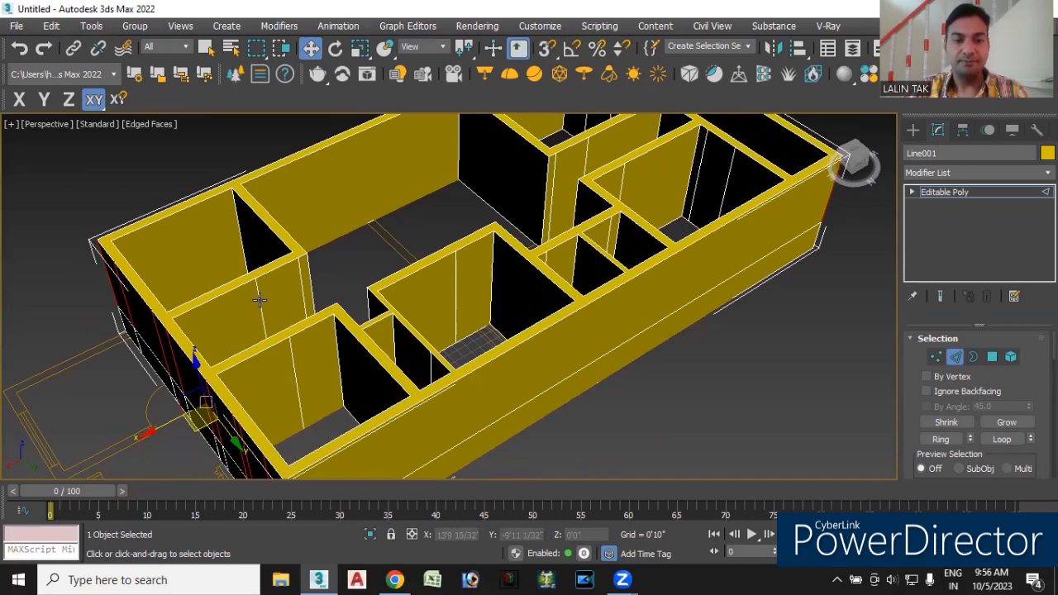
click(260, 300)
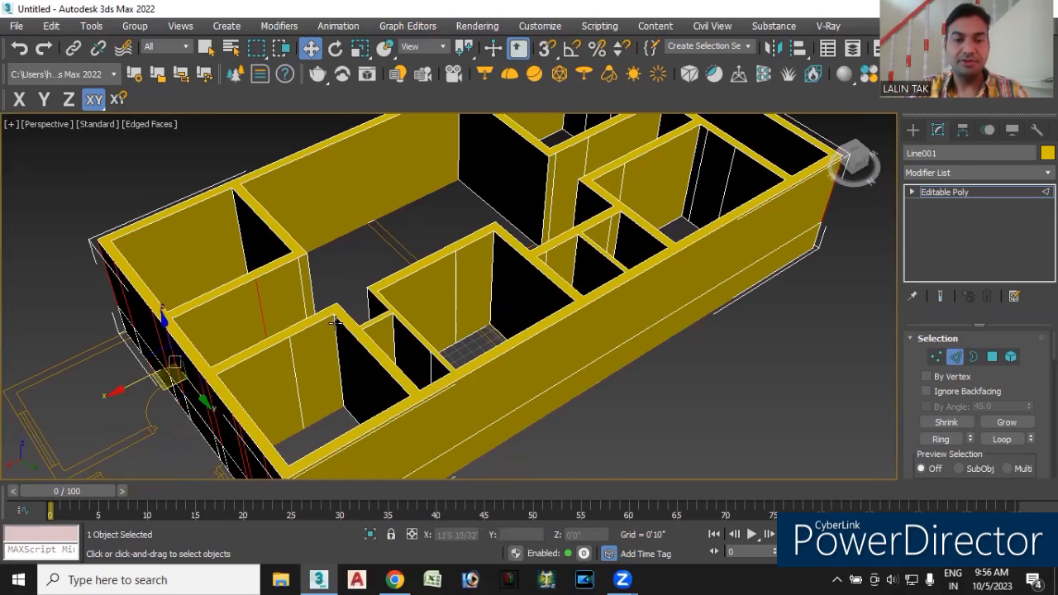
click(951, 444)
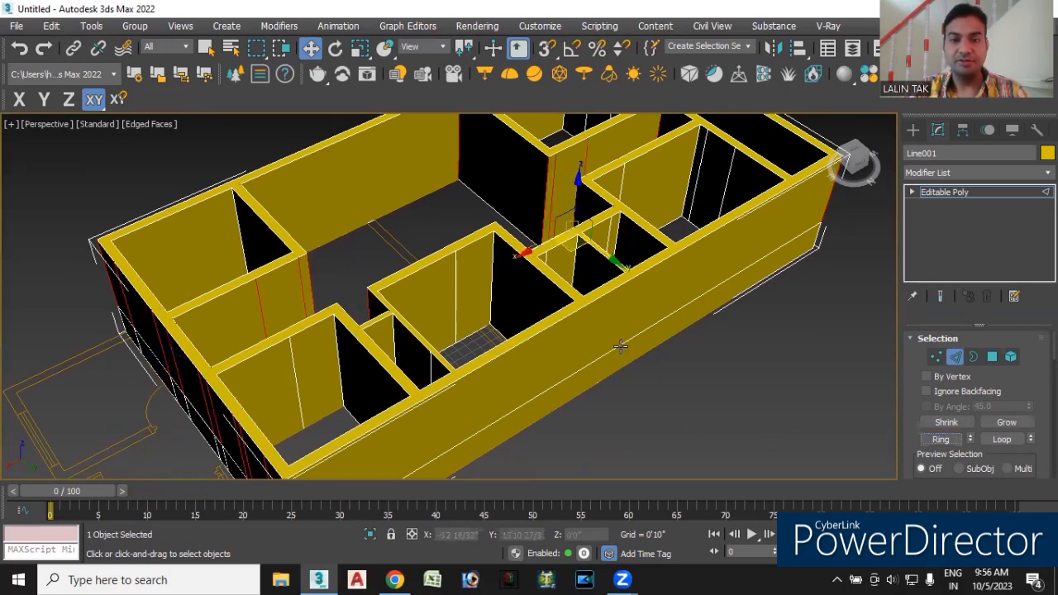
Add a vertical edge inside the enclosed rear room beside the small rooms to the selection and extend it to its ring.
scroll(616, 342, down, 2)
alt+middle_drag(663, 371, 674, 325)
scroll(674, 326, up, 5)
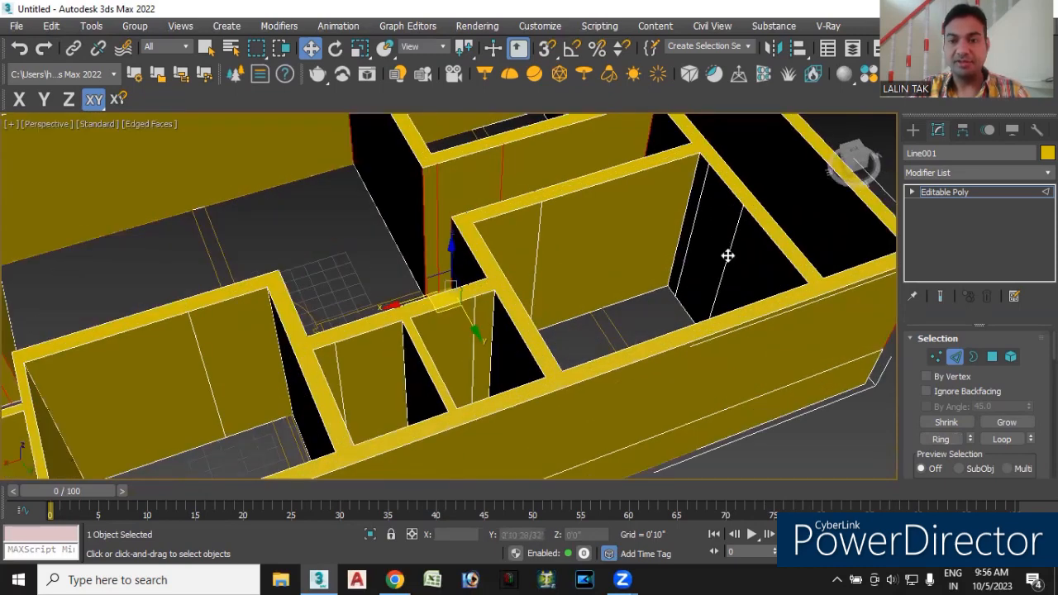
click(728, 254)
click(941, 439)
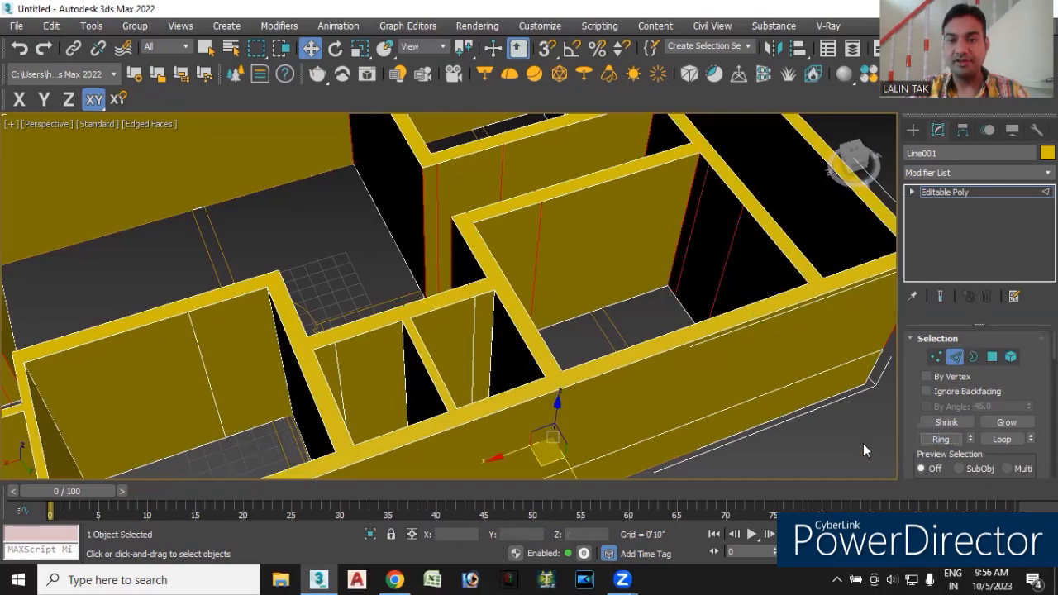
Add a vertical edge inside the rear room on the opposite long side to the selection and extend it to its ring.
scroll(689, 344, down, 4)
alt+middle_drag(707, 438, 699, 463)
alt+middle_drag(699, 408, 802, 314)
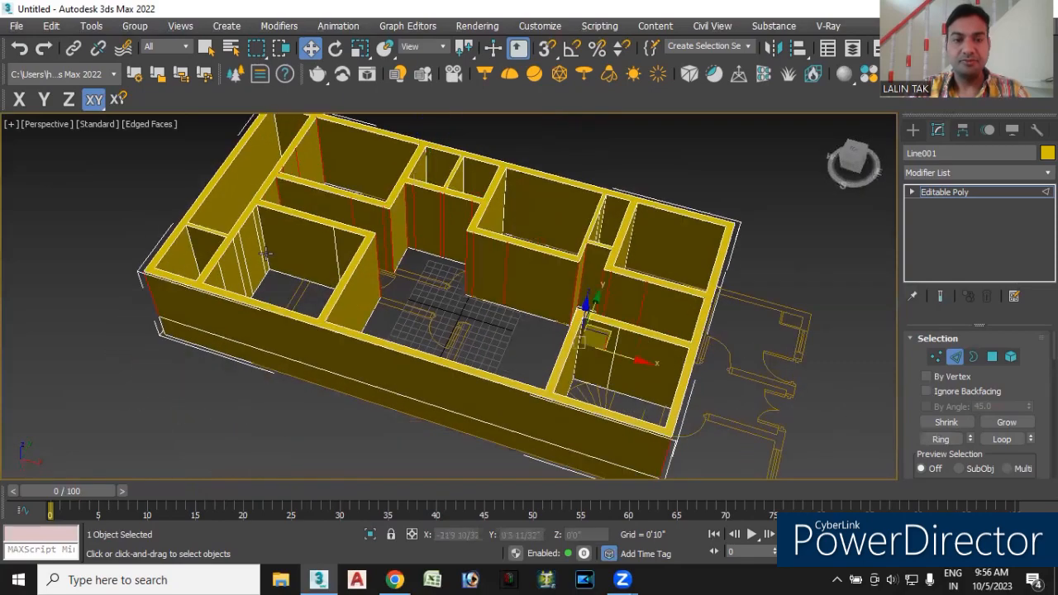
scroll(234, 263, up, 5)
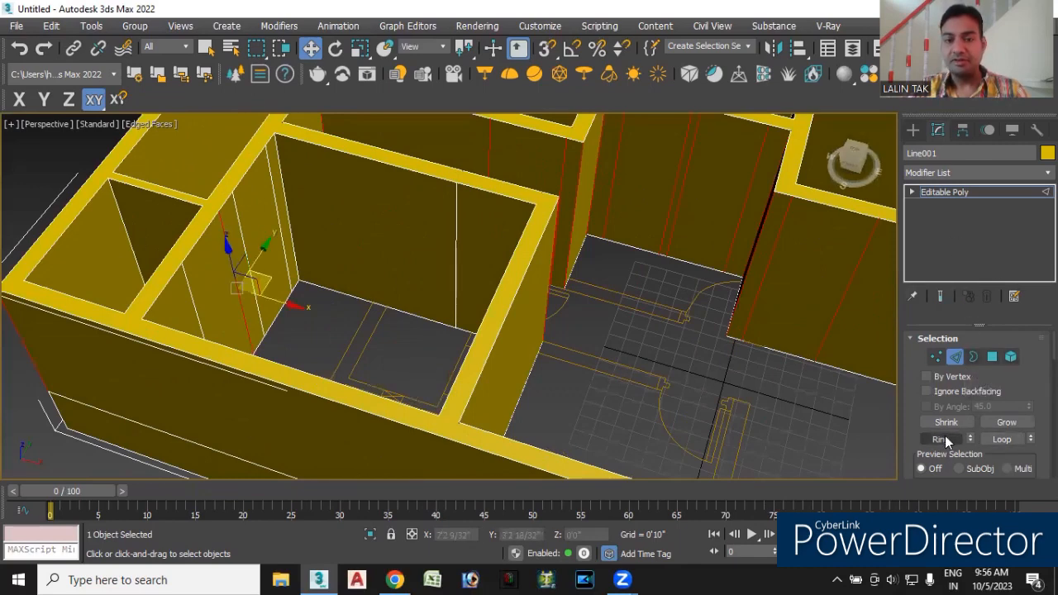
scroll(555, 342, down, 6)
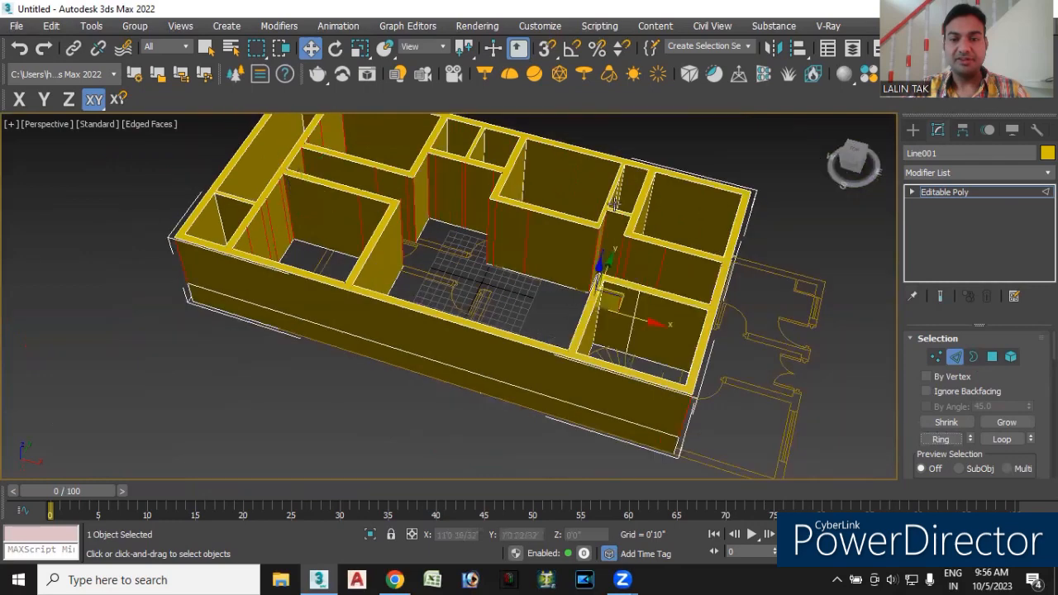
Connect the selected vertical wall edges above the 3' loop with a new horizontal edge loop.
alt+middle_drag(831, 409, 444, 335)
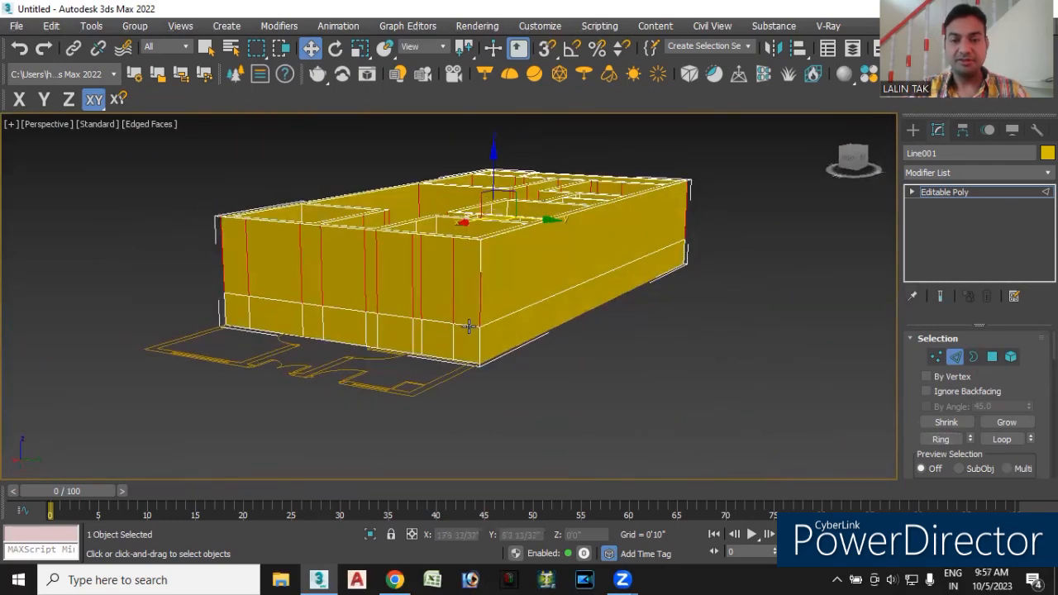
click(452, 280)
scroll(976, 405, down, 8)
scroll(975, 405, up, 4)
scroll(992, 415, down, 1)
click(997, 418)
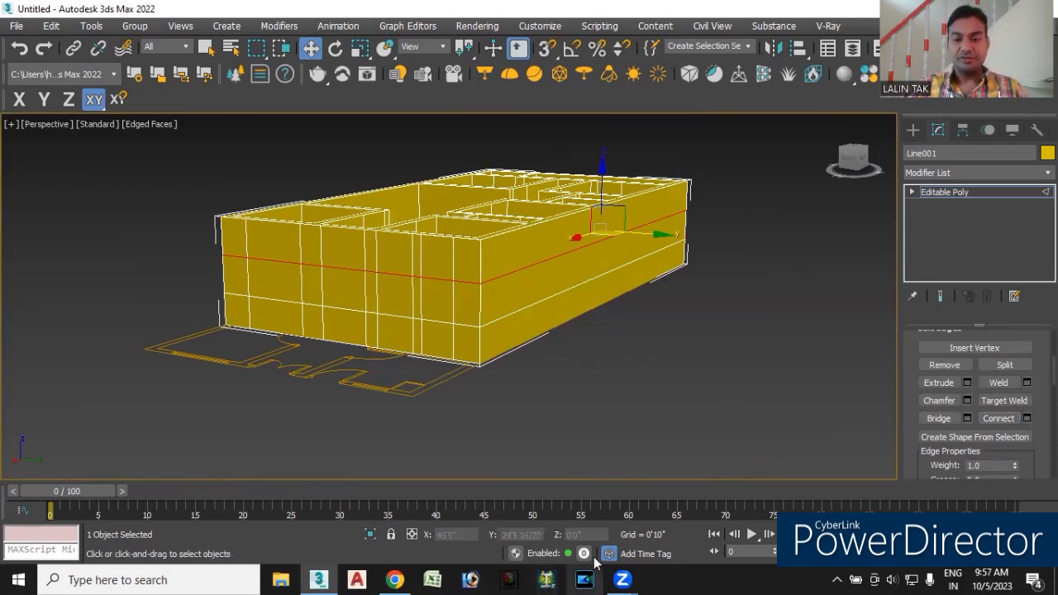
Try to move the new upper edge loop vertically along the Z axis.
click(427, 265)
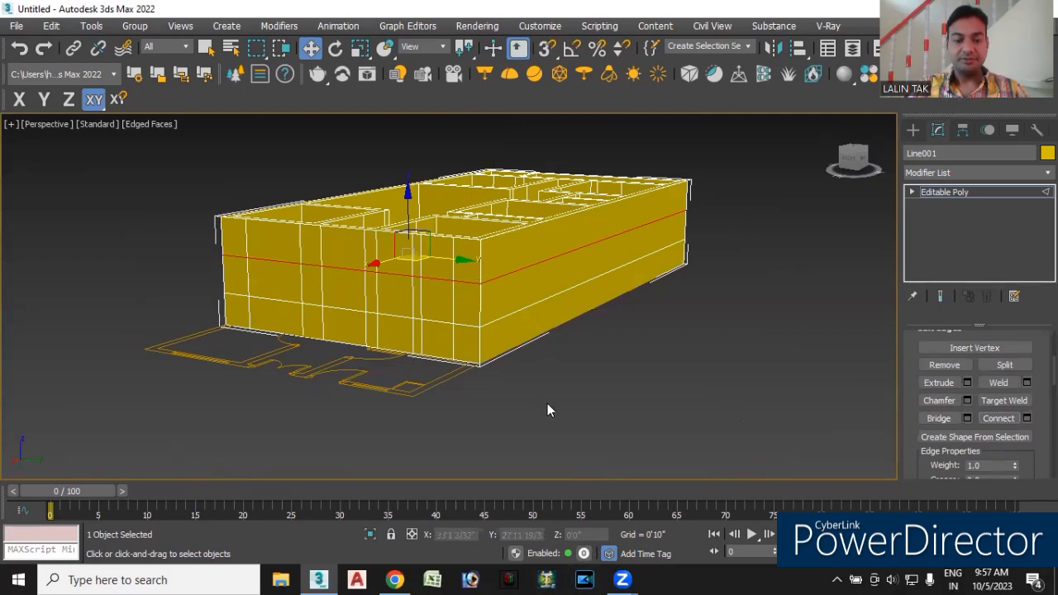
alt+middle_drag(538, 406, 581, 515)
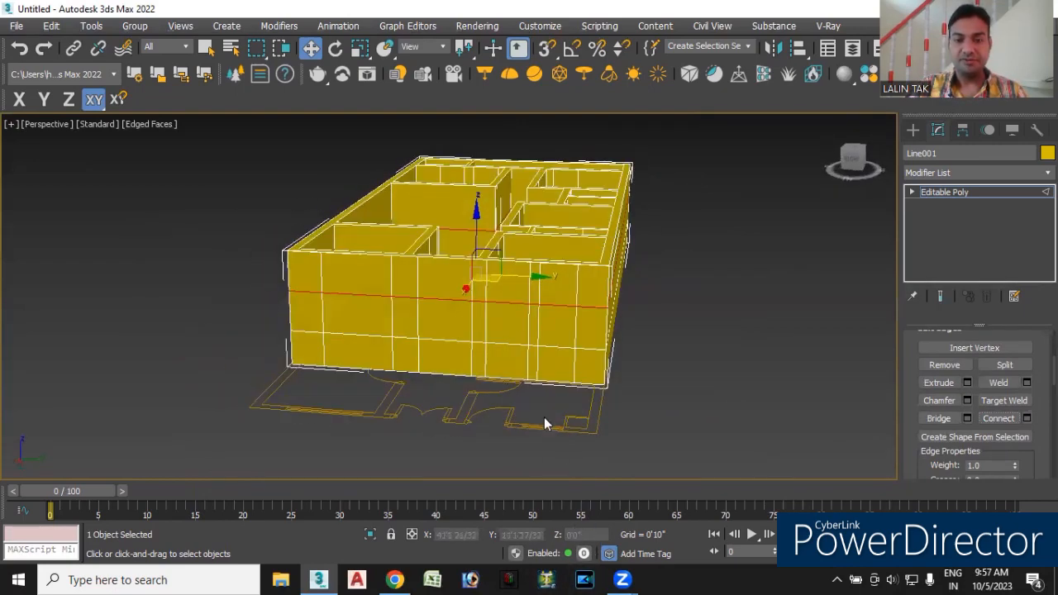
drag(475, 208, 477, 213)
click(487, 228)
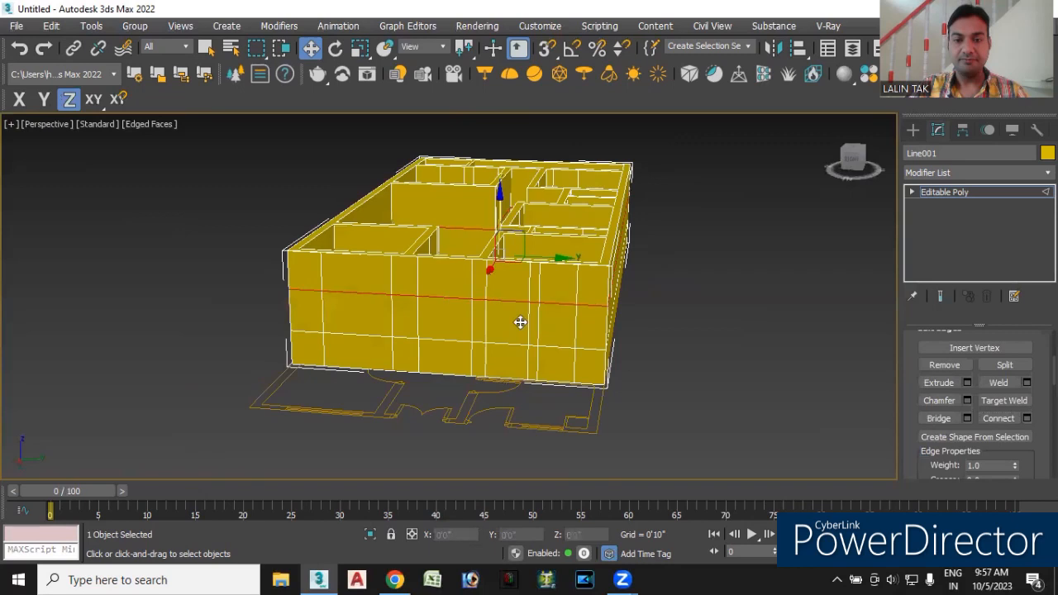
mouse_move(498, 193)
mouse_down()
mouse_move(504, 179)
mouse_move(505, 212)
mouse_move(503, 192)
mouse_up()
Open the Move Transform Type-In for the upper loop, and undo back to the selected vertical edges.
right_click(311, 47)
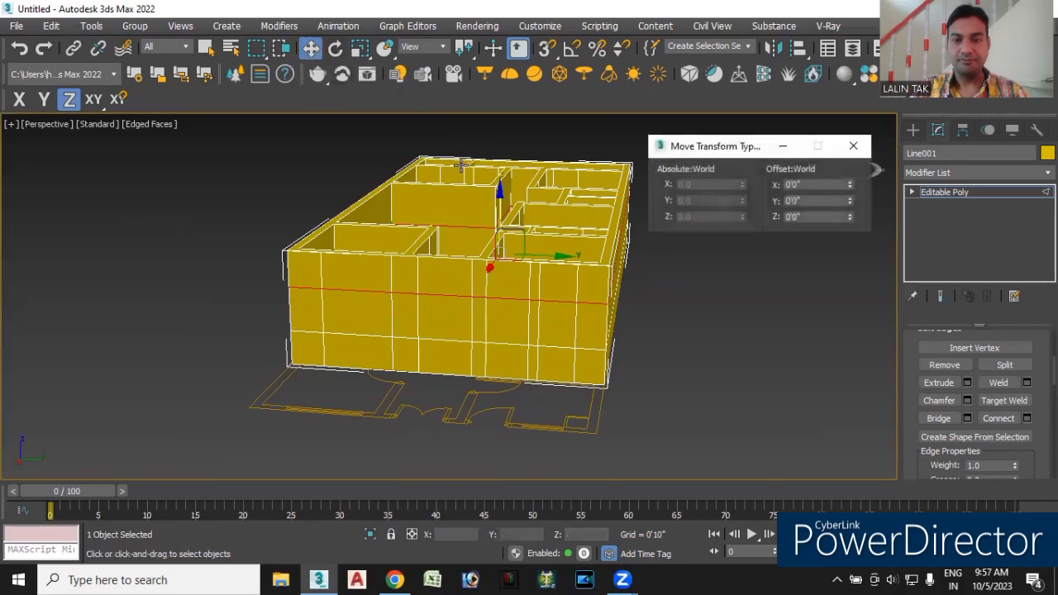
alt+middle_drag(713, 305, 676, 338)
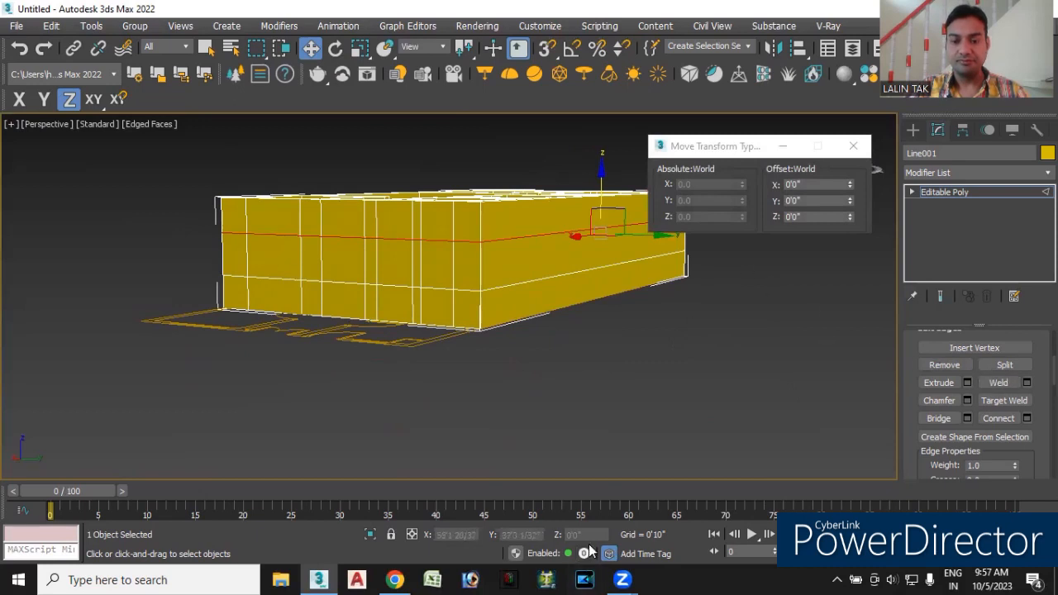
click(578, 383)
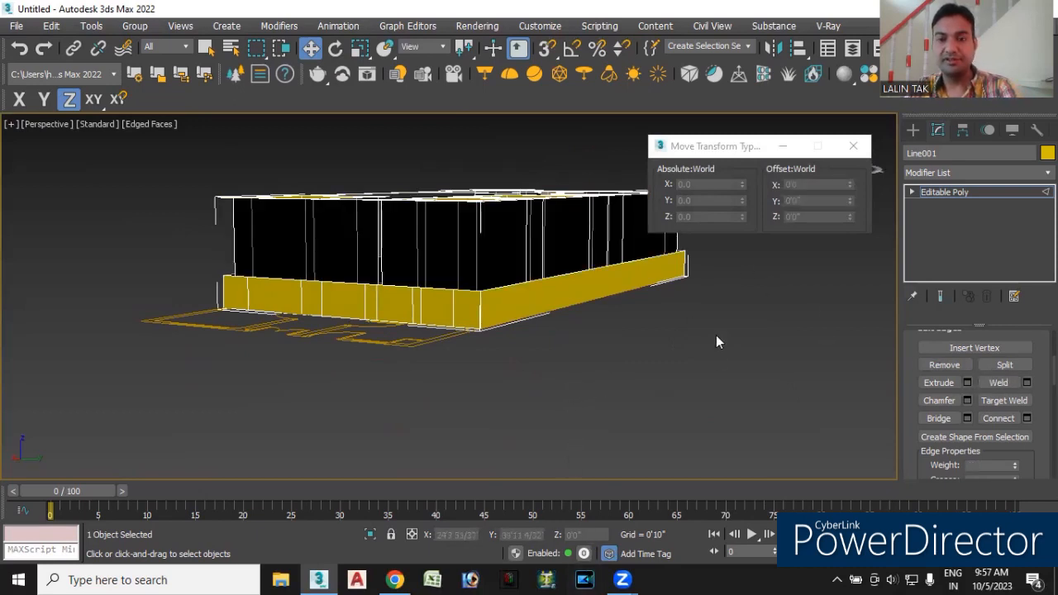
key(ctrl+a)
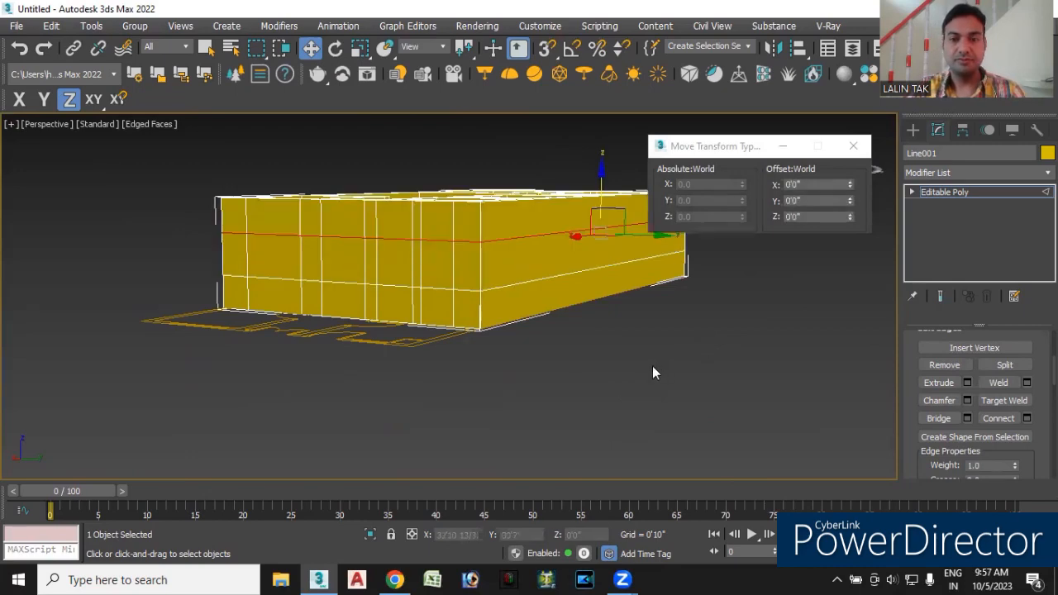
key(ctrl+z)
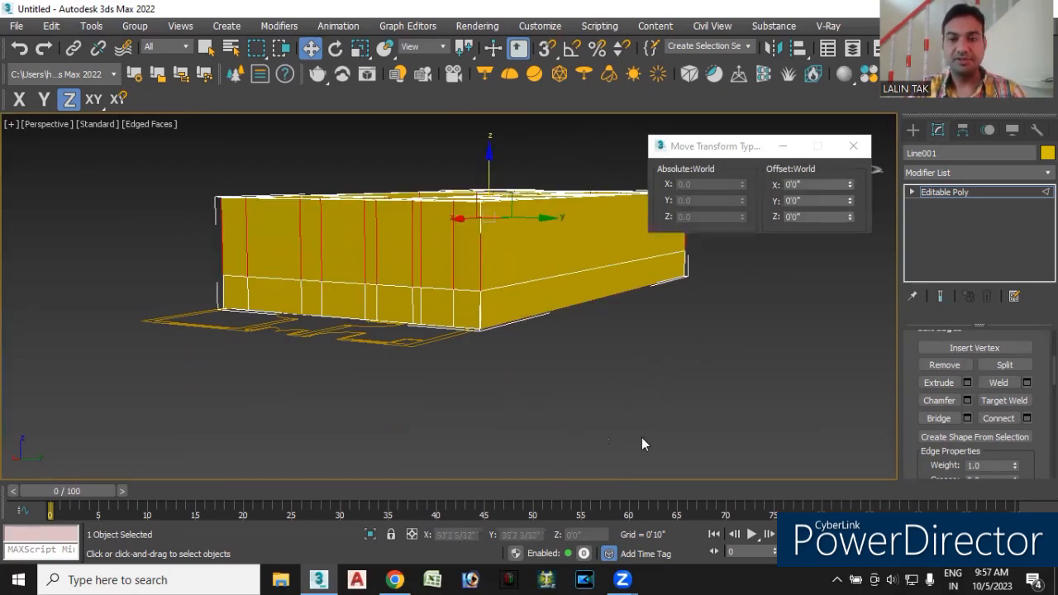
Connect the vertical edges with a horizontal loop again and close the Move Transform Type-In.
click(998, 417)
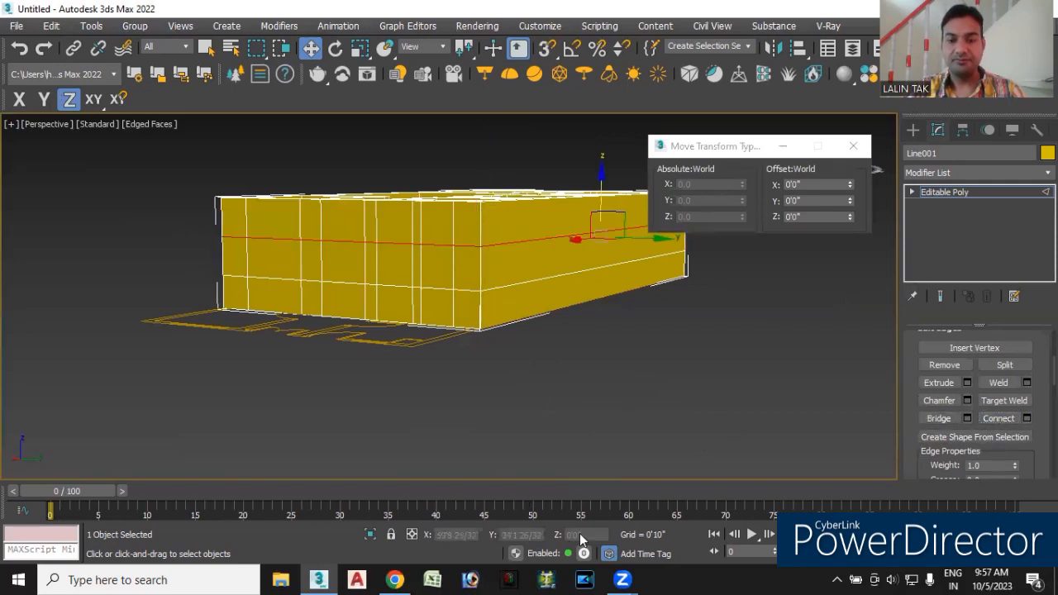
click(854, 146)
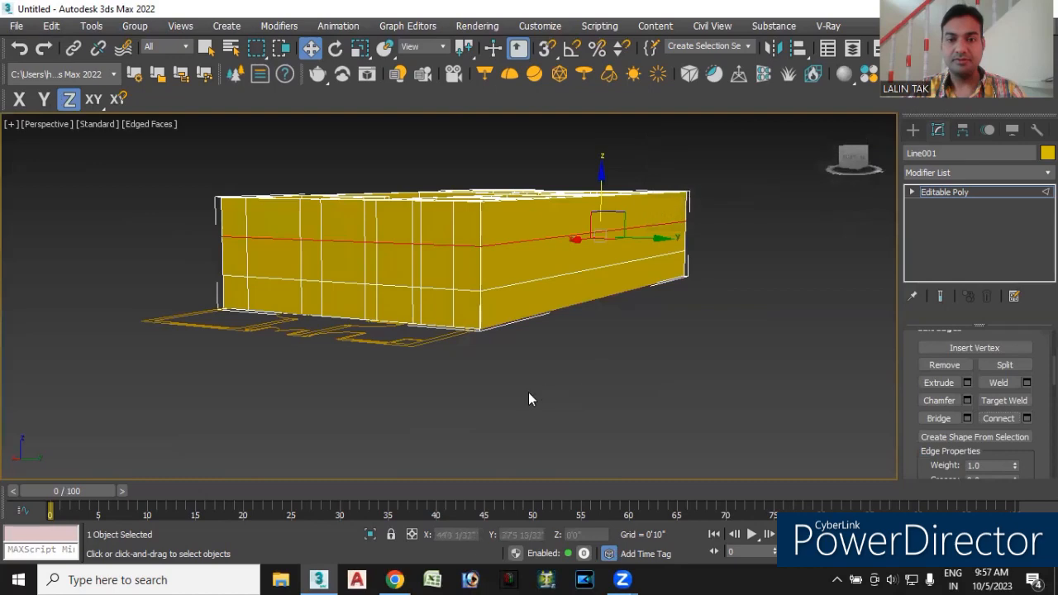
alt+middle_drag(515, 398, 612, 207)
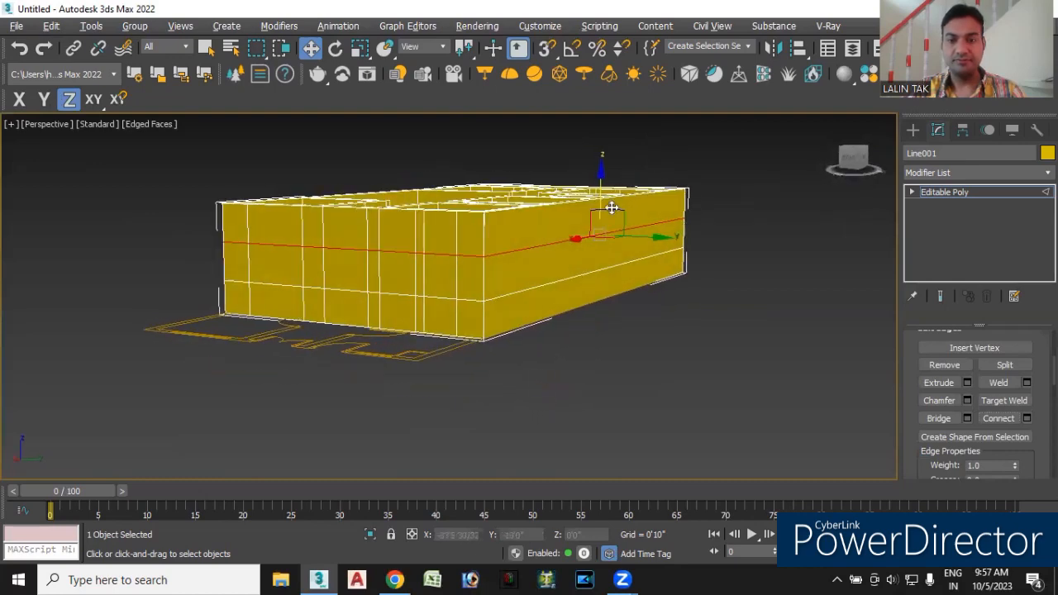
Select a single edge of the upper loop beside the end wall's corner to check its height.
click(599, 172)
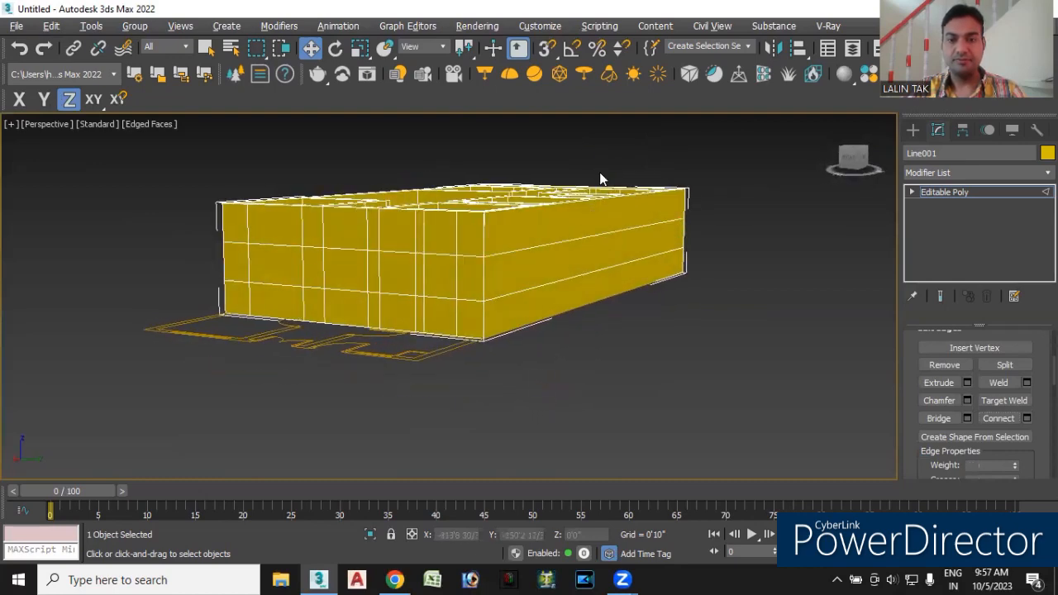
click(510, 252)
click(589, 373)
alt+middle_drag(531, 395, 519, 263)
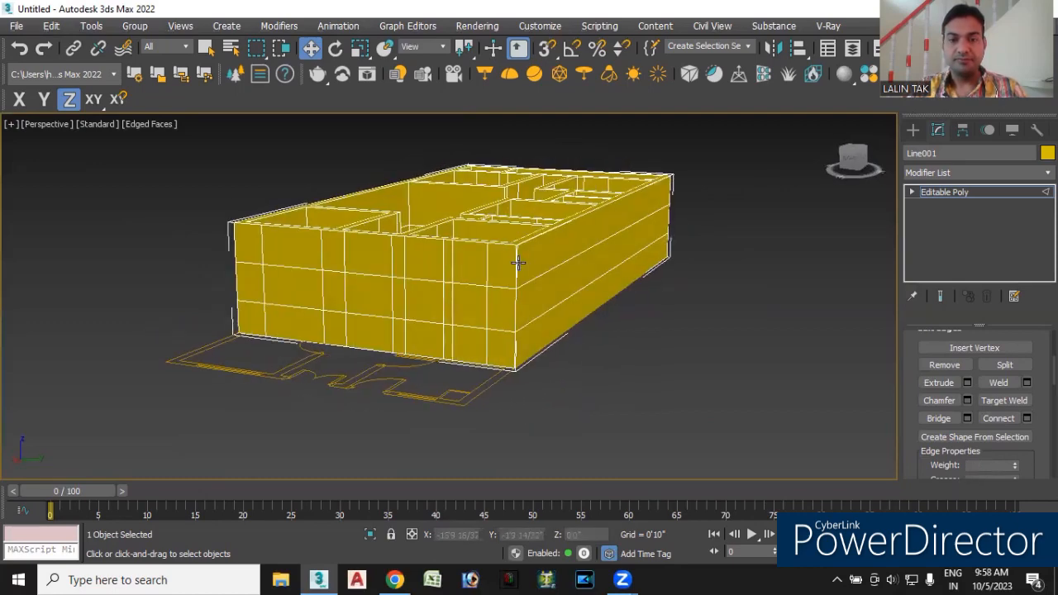
scroll(510, 287, up, 4)
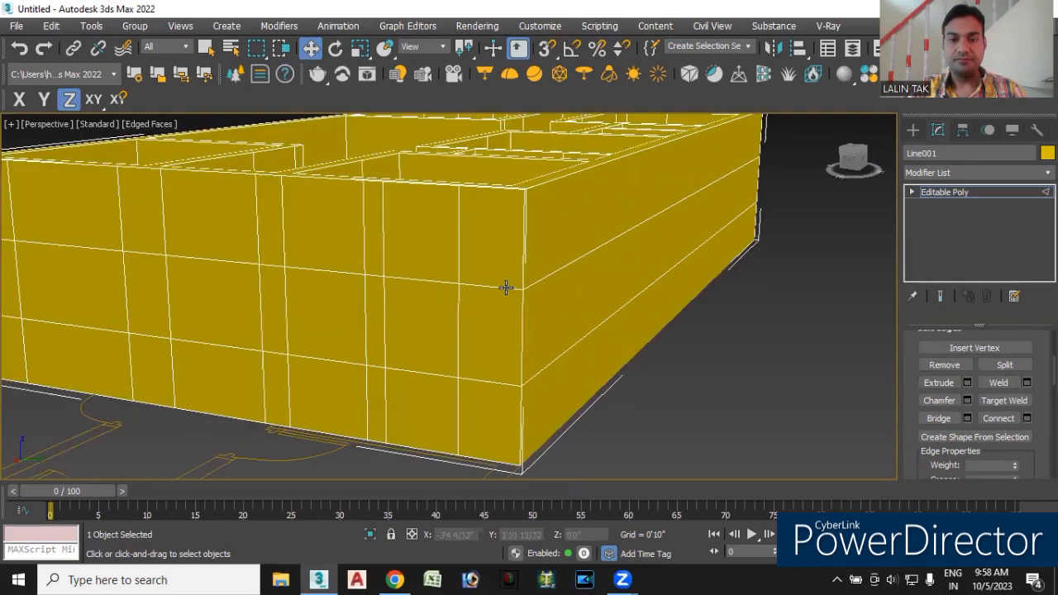
click(506, 287)
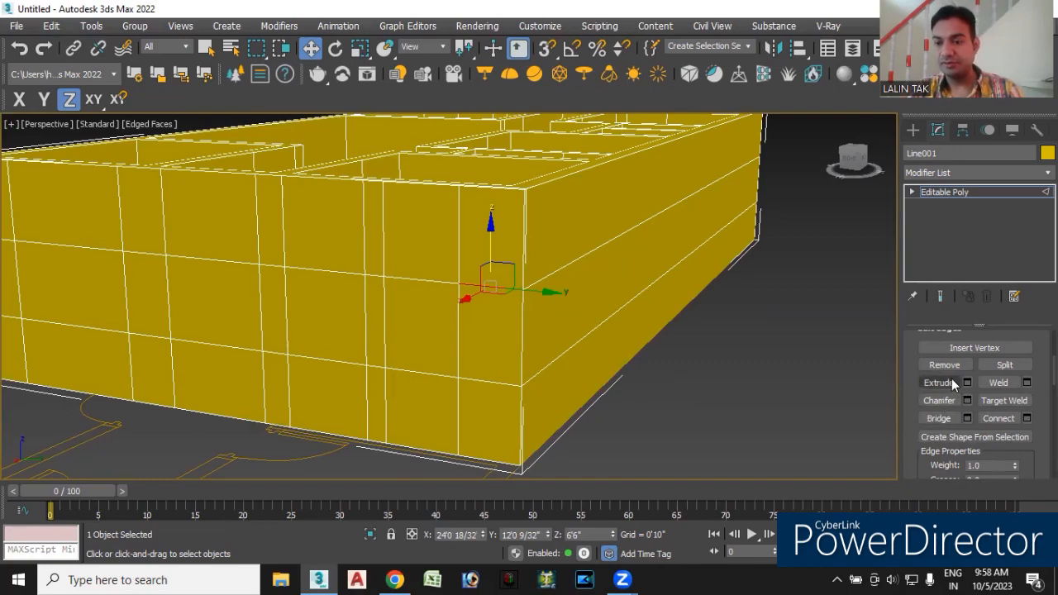
scroll(1053, 367, up, 2)
scroll(975, 405, up, 8)
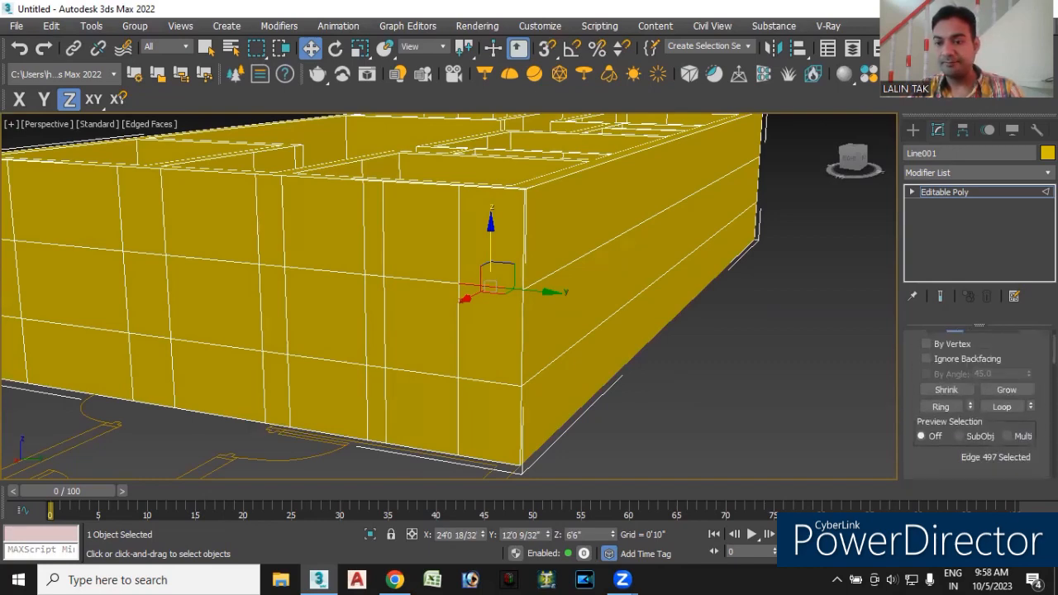
scroll(1011, 413, down, 3)
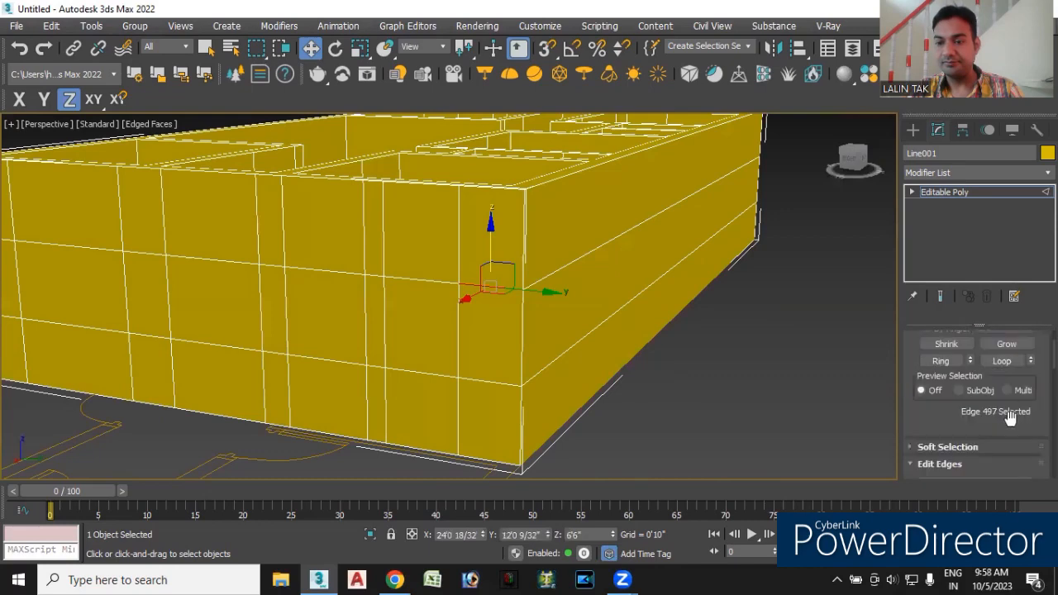
Undo the selection changes to restore the selection of the whole upper loop.
click(689, 400)
key(ctrl+z)
key(ctrl+z)
key(ctrl+z)
key(ctrl+z)
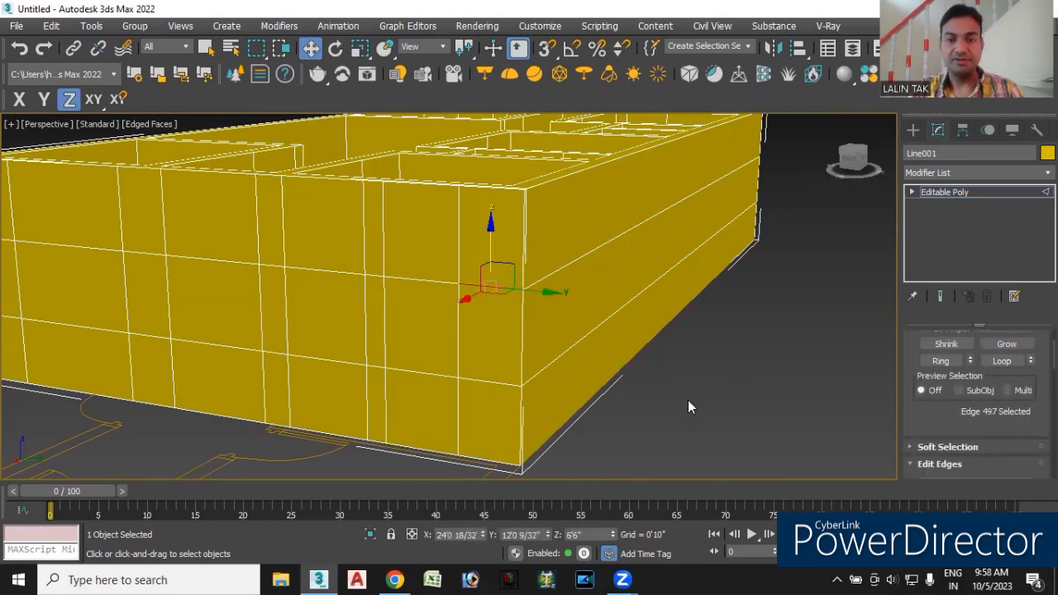
key(ctrl+z)
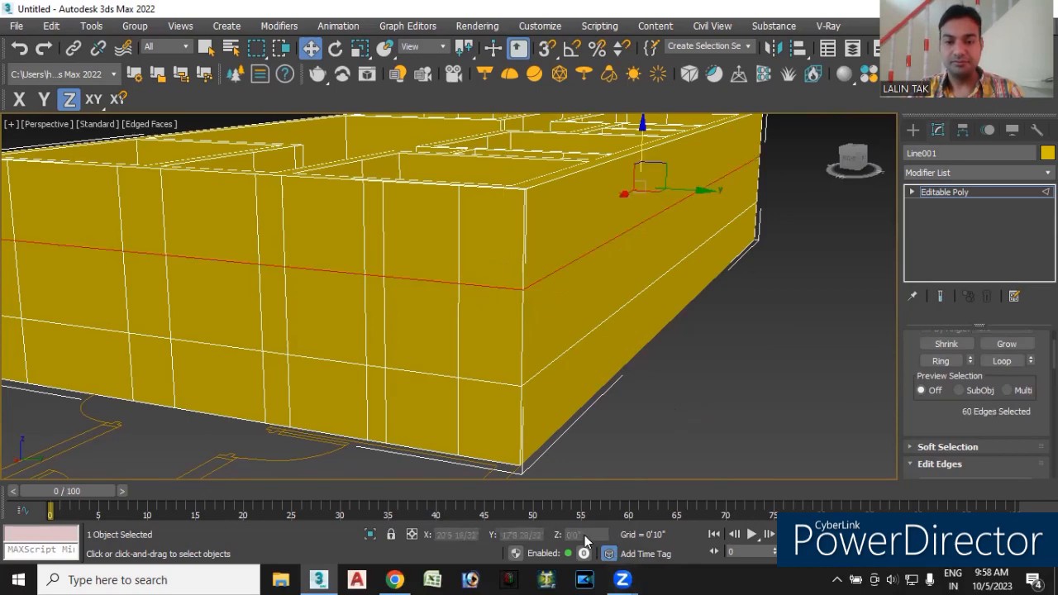
Try to move the upper edge loop up and back down with movement constrained to the Z axis.
scroll(582, 326, down, 2)
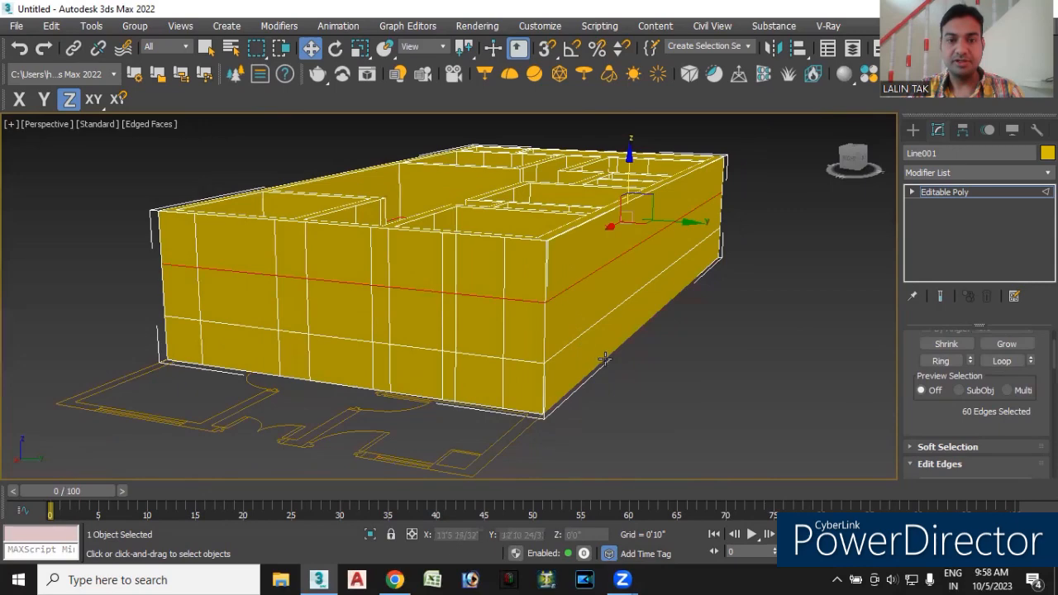
alt+middle_drag(626, 421, 624, 429)
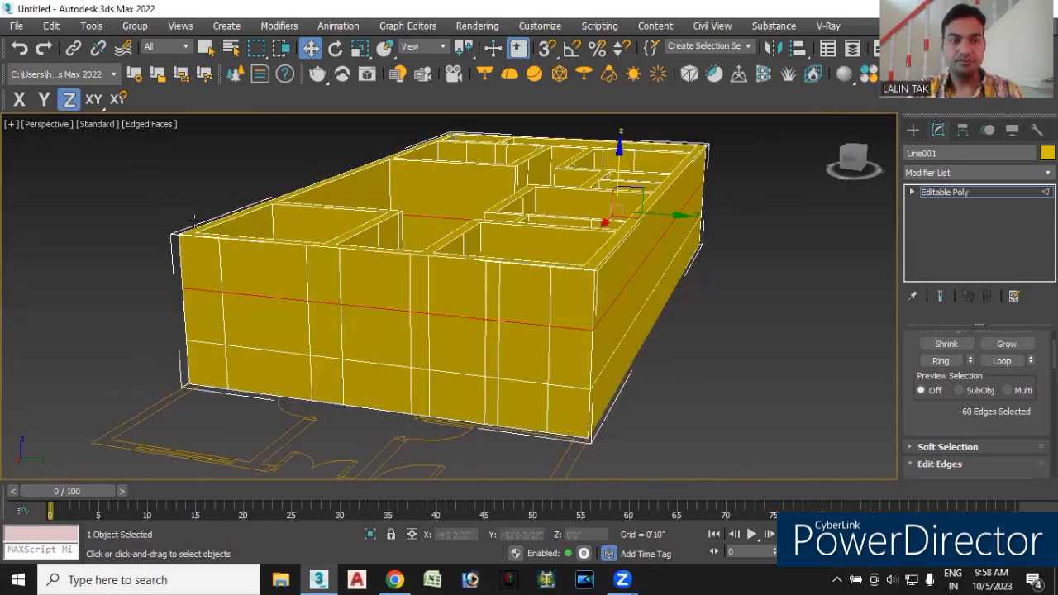
click(70, 100)
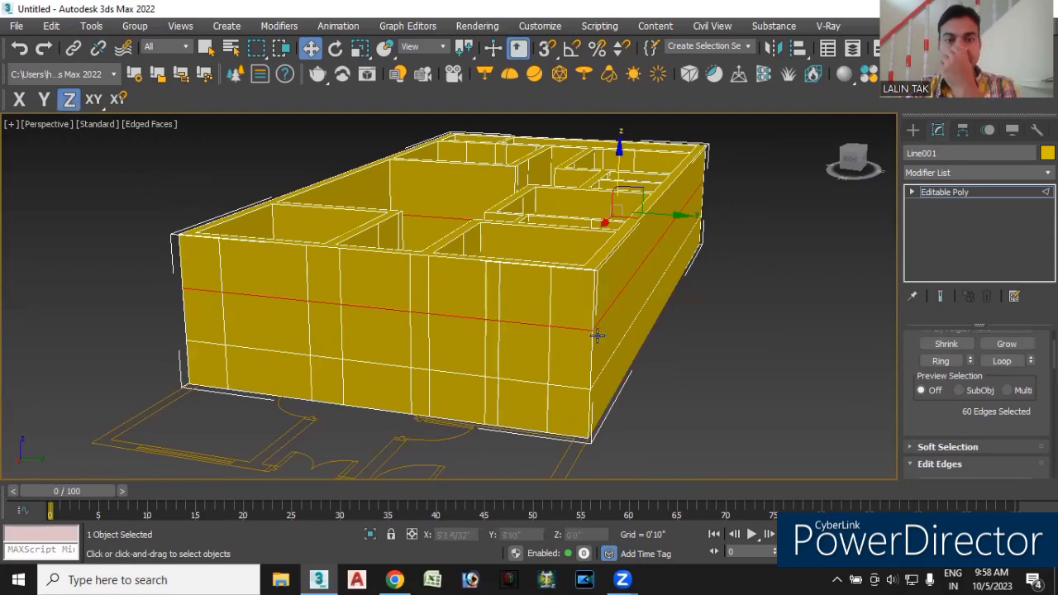
alt+middle_drag(704, 386, 655, 390)
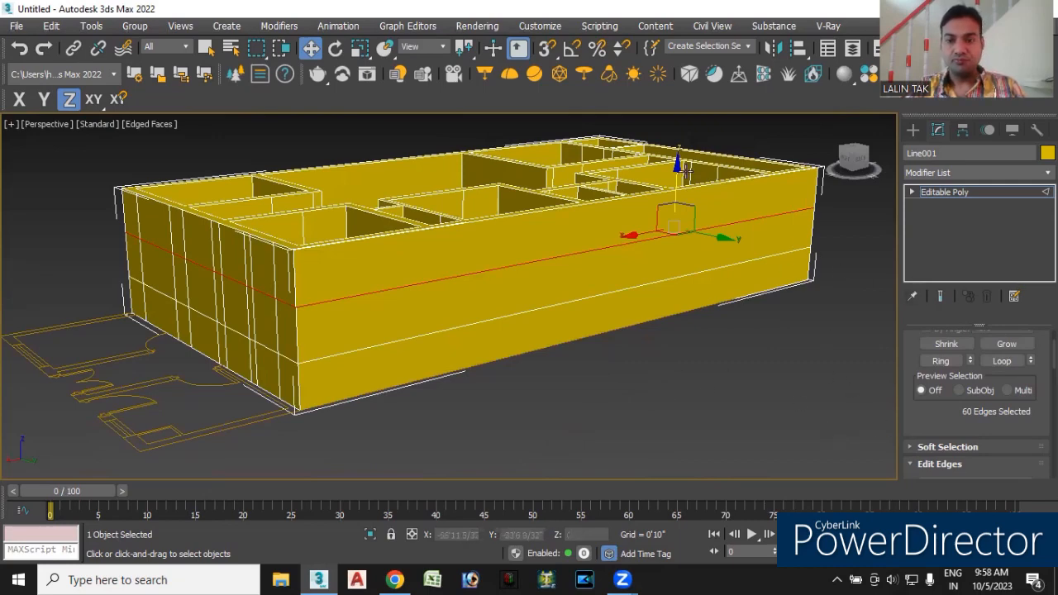
drag(678, 166, 697, 126)
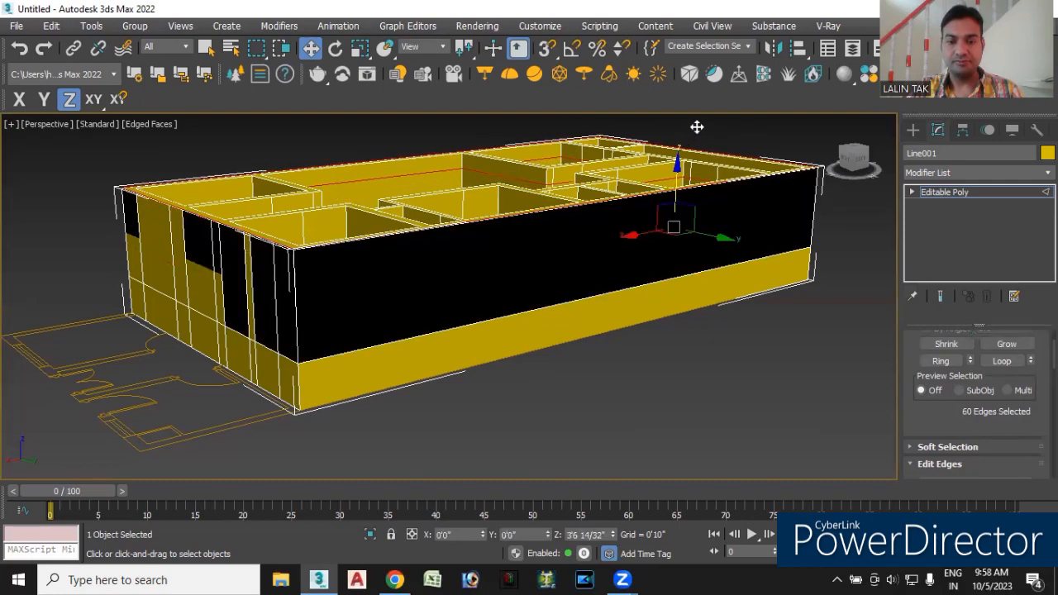
drag(697, 126, 689, 169)
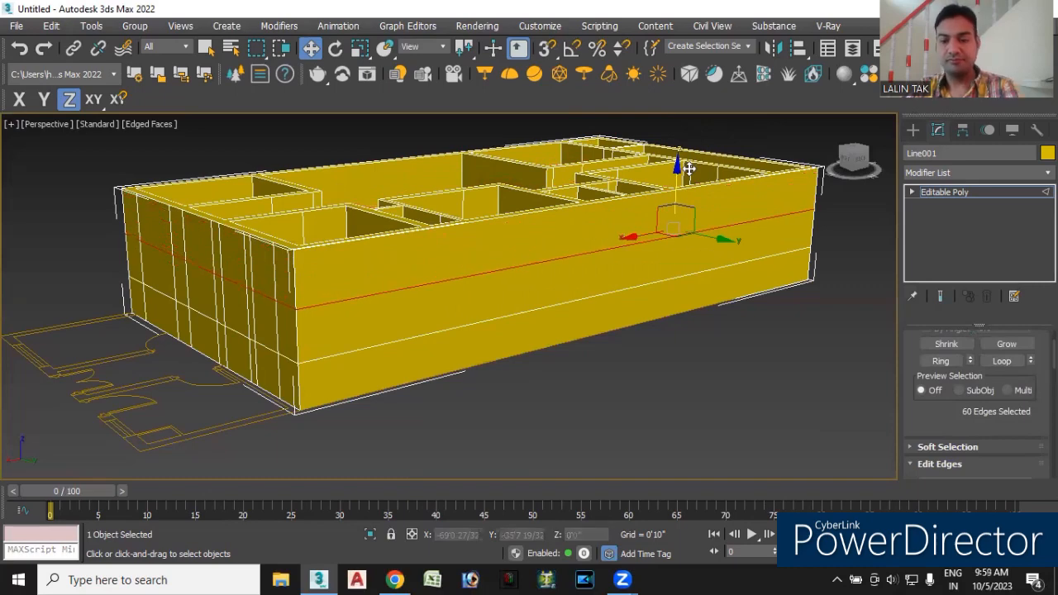
Undo the loop's movement and the Connect operation, returning to the selected vertical edges.
click(680, 174)
key(ctrl+z)
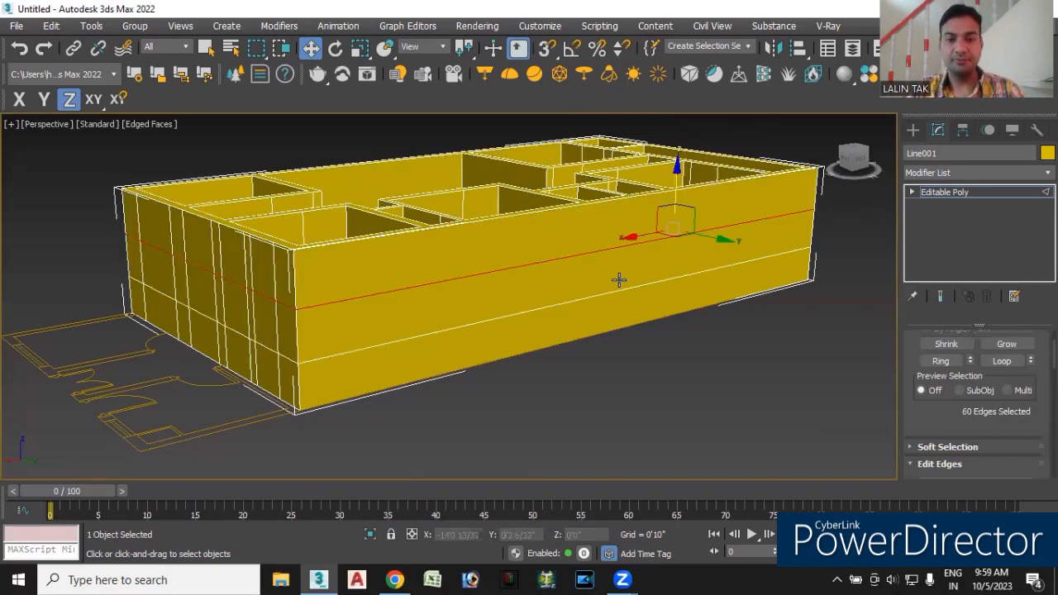
key(ctrl+z)
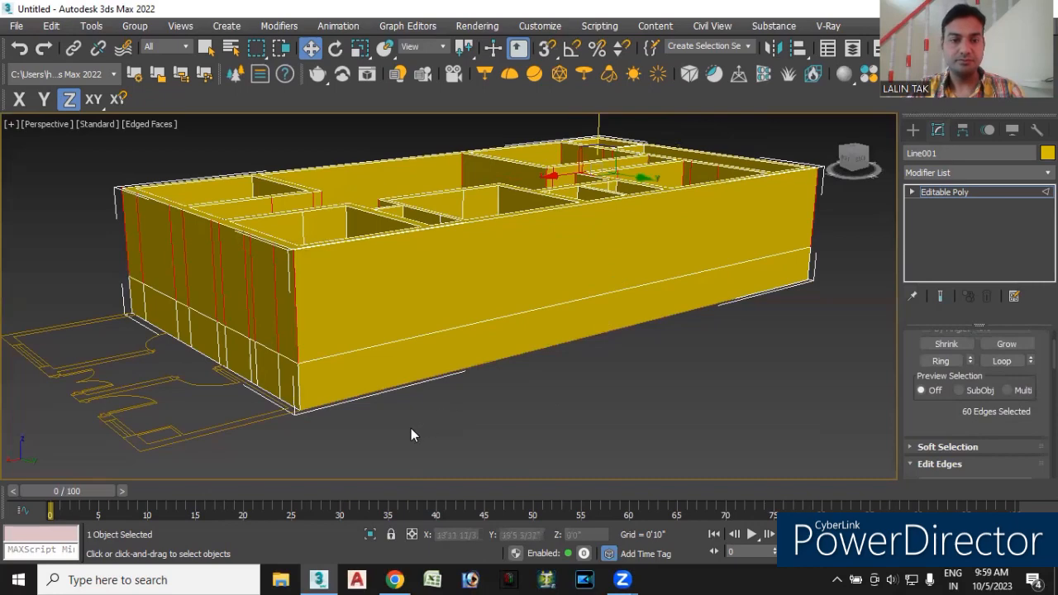
Connect the selected vertical edges through the Connect Edges settings with 1 segment, pinch -5 and slide 2.
alt+middle_drag(391, 439, 456, 432)
alt+middle_drag(687, 421, 459, 423)
scroll(976, 397, down, 5)
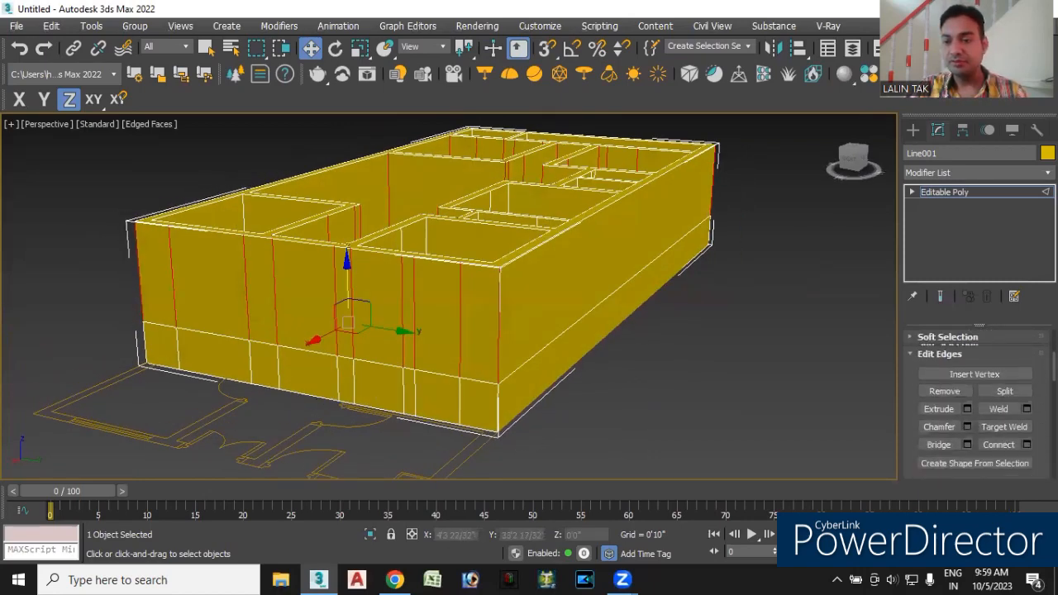
scroll(1006, 401, down, 1)
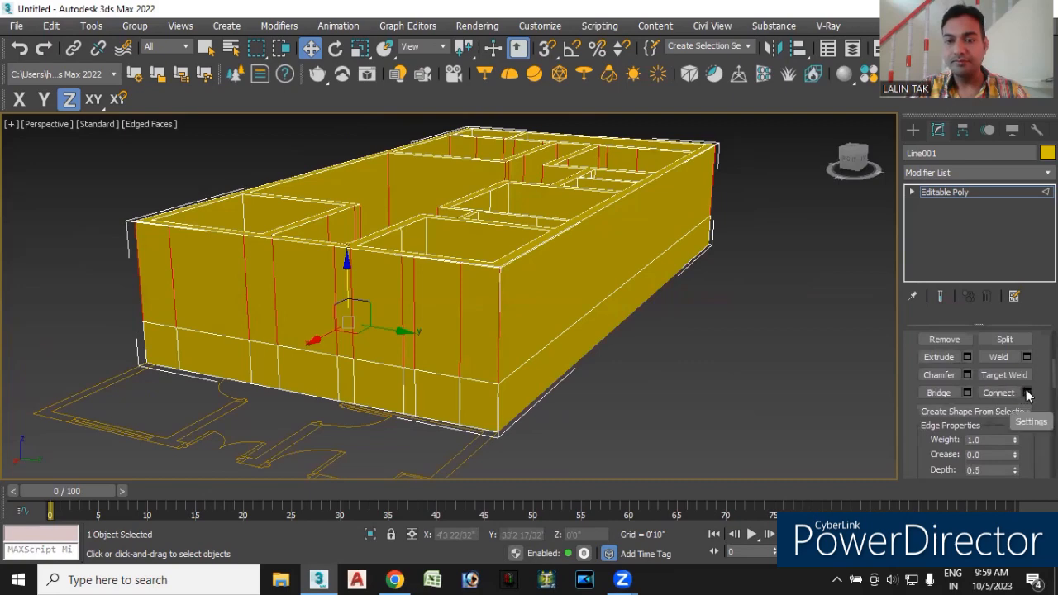
click(1027, 392)
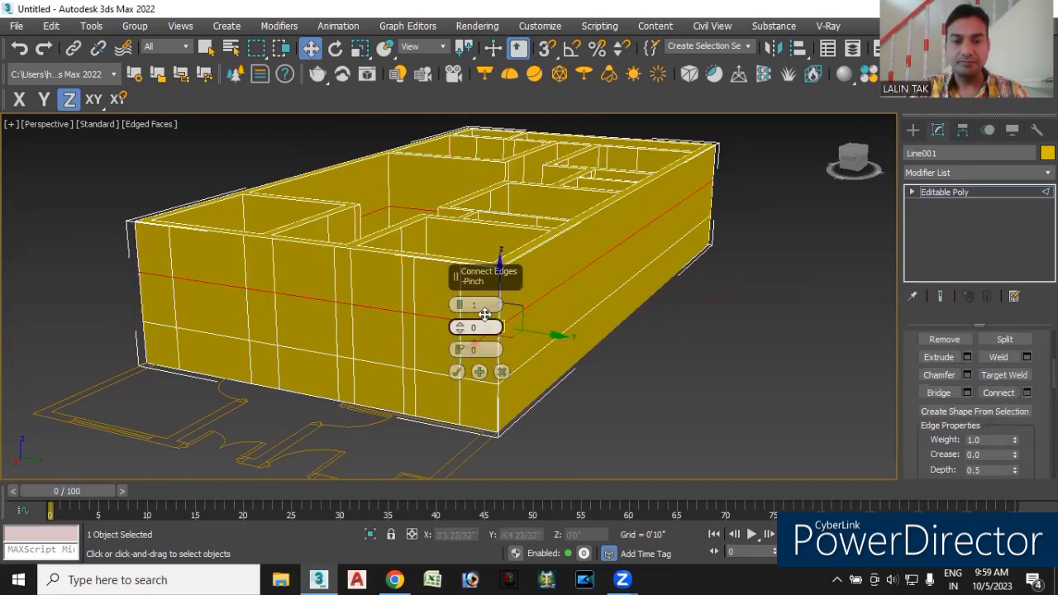
drag(460, 305, 500, 323)
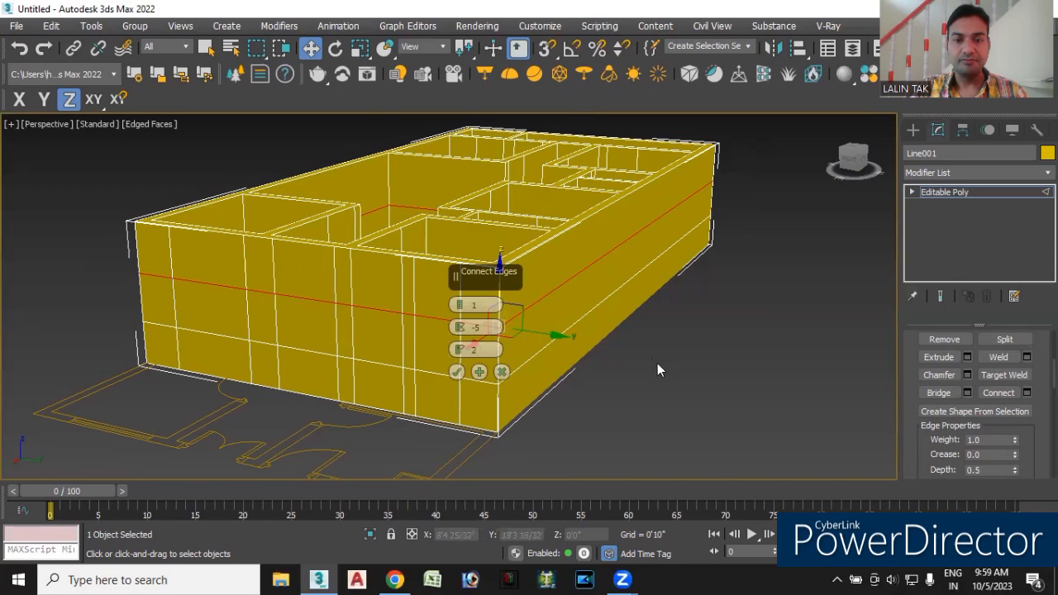
mouse_move(649, 366)
alt+middle_down()
mouse_move(634, 382)
mouse_move(662, 372)
alt+middle_up()
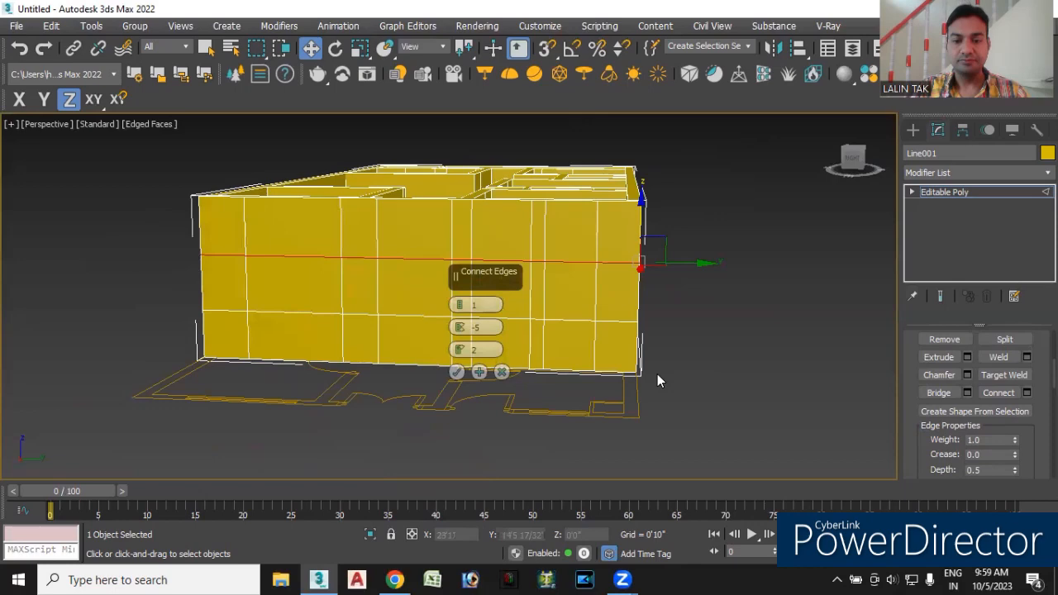
Undo the recent edge connection changes on the upper part of the walls and close the Connect Edges settings.
alt+middle_drag(665, 384, 659, 384)
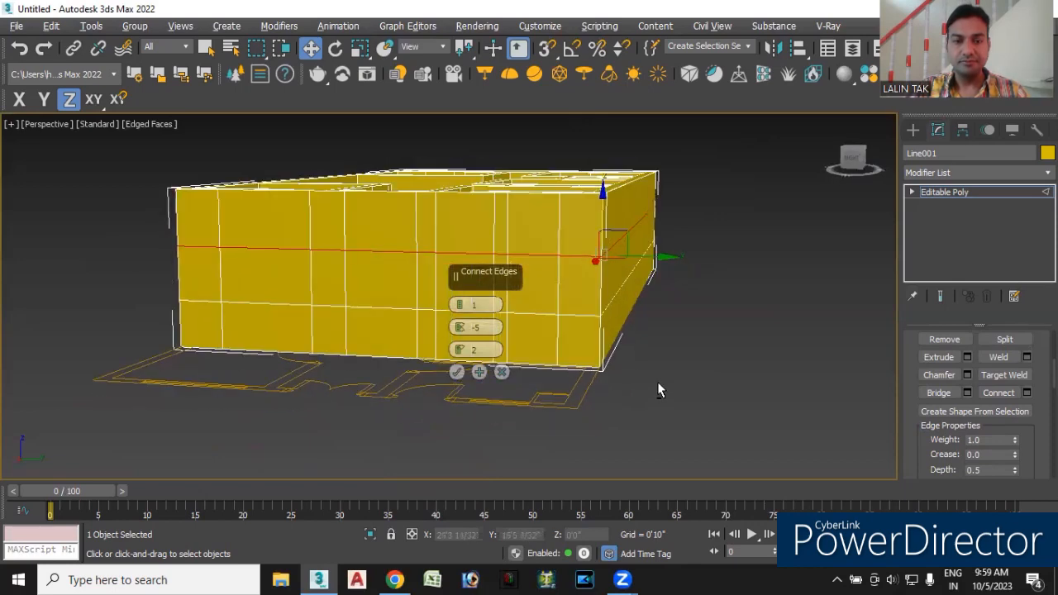
click(781, 343)
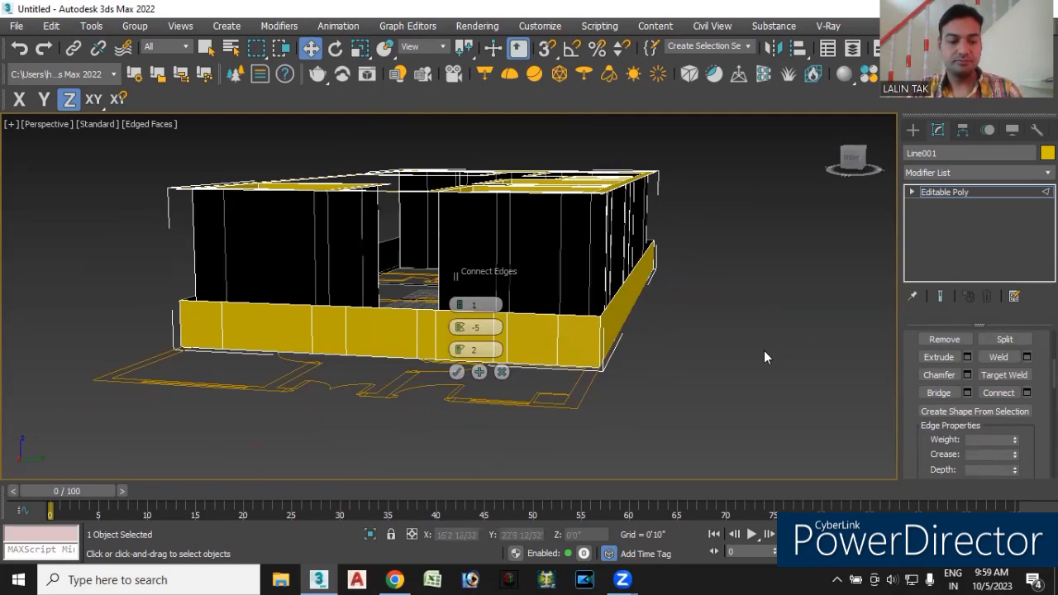
key(ctrl+z)
key(ctrl+z)
key(ctrl+z)
key(ctrl+z)
key(ctrl+z)
key(ctrl+z)
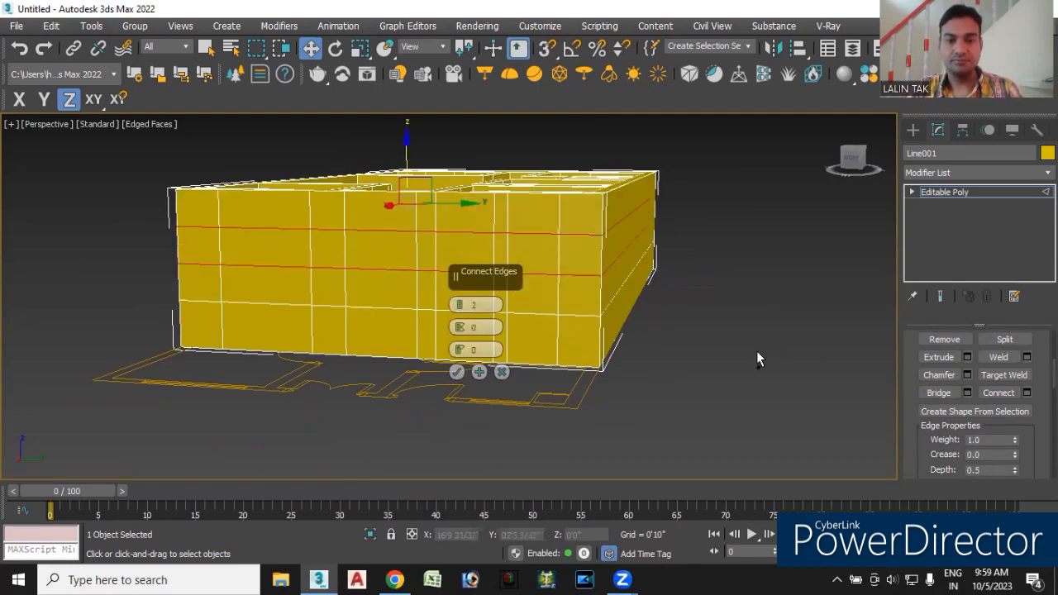
key(ctrl+z)
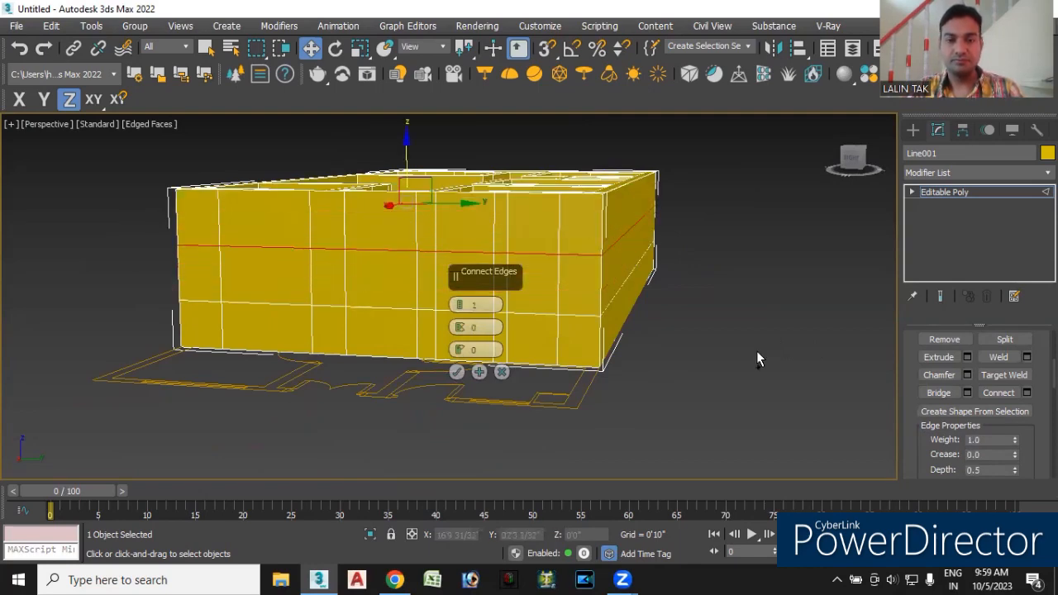
click(501, 372)
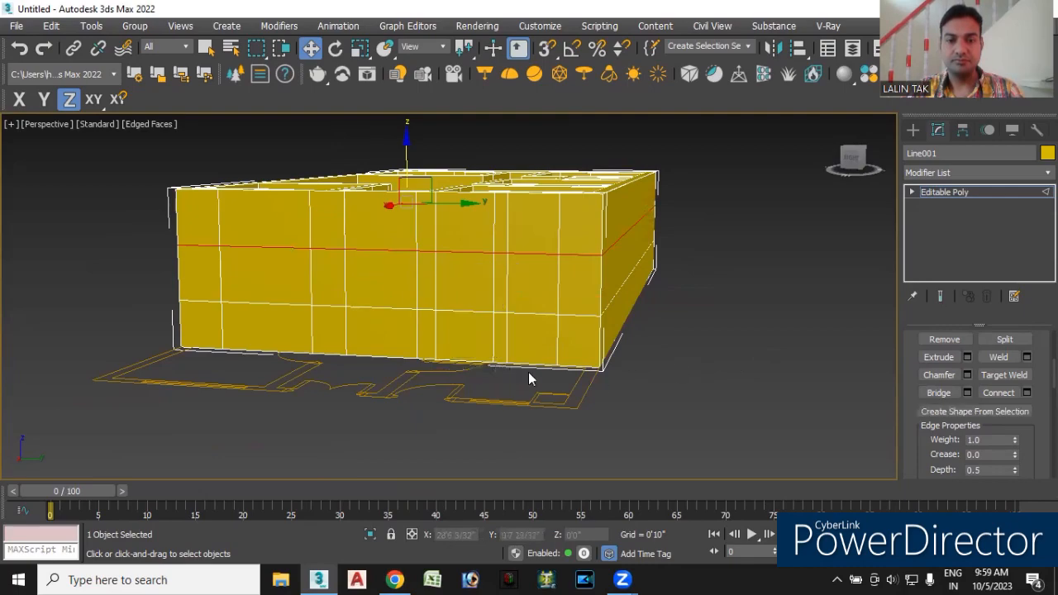
alt+middle_drag(723, 404, 750, 407)
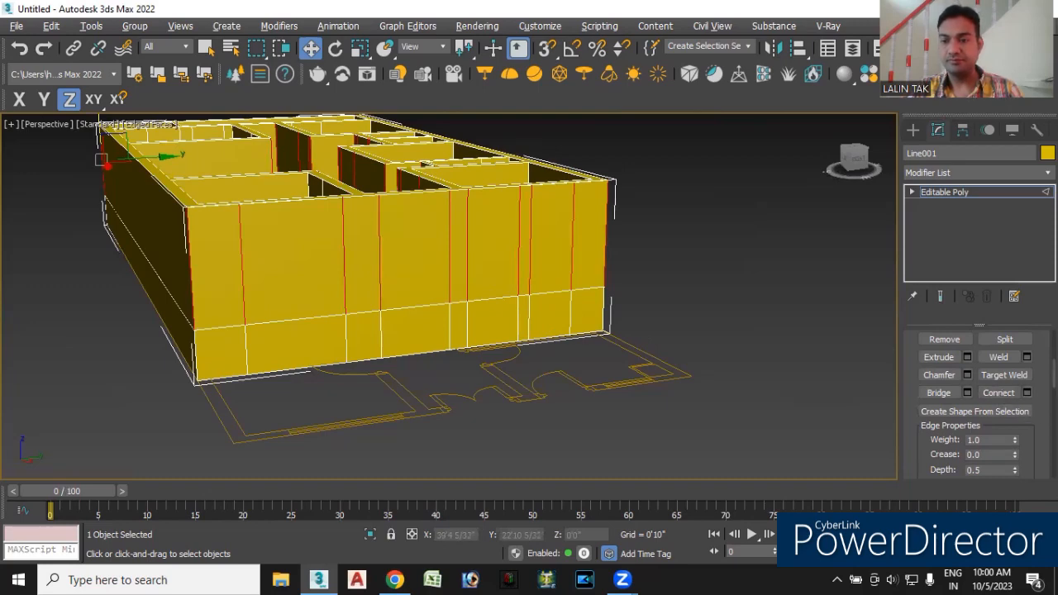
Select the ring of vertical wall edges above the existing horizontal edge line and connect them with one horizontal edge loop.
scroll(976, 397, up, 5)
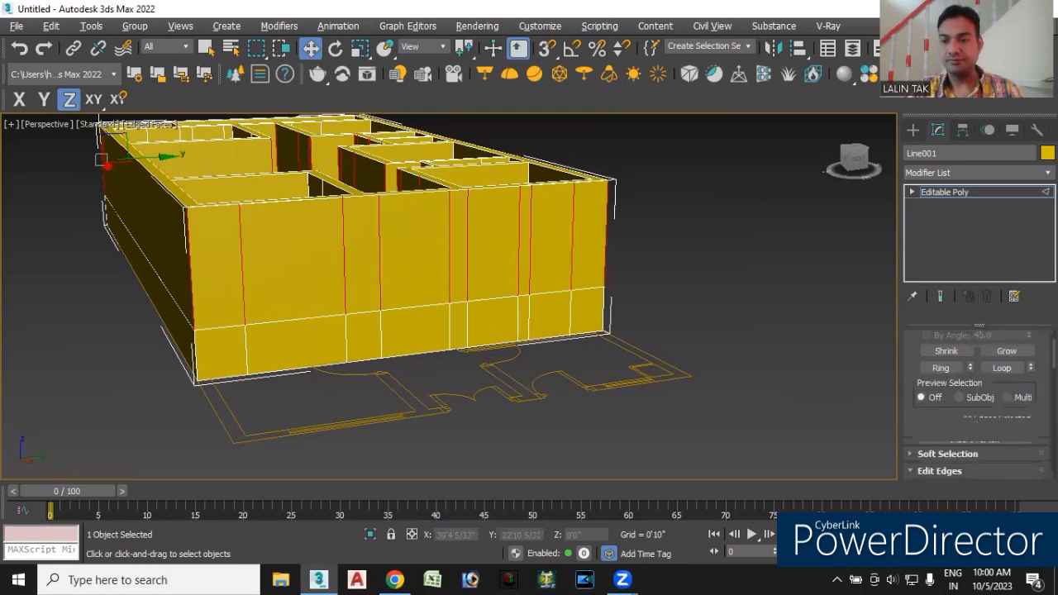
click(748, 320)
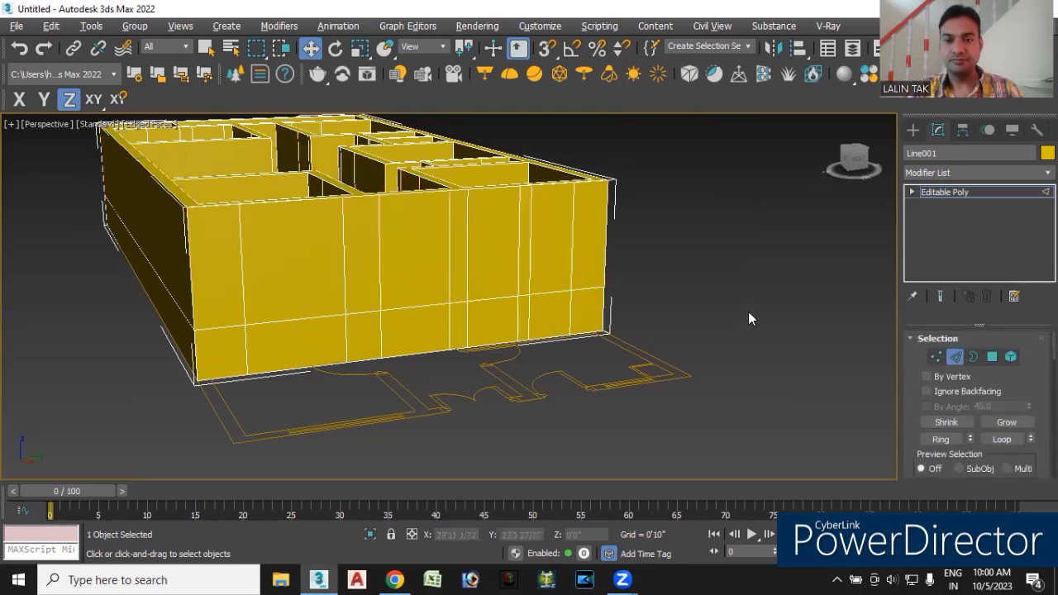
click(572, 230)
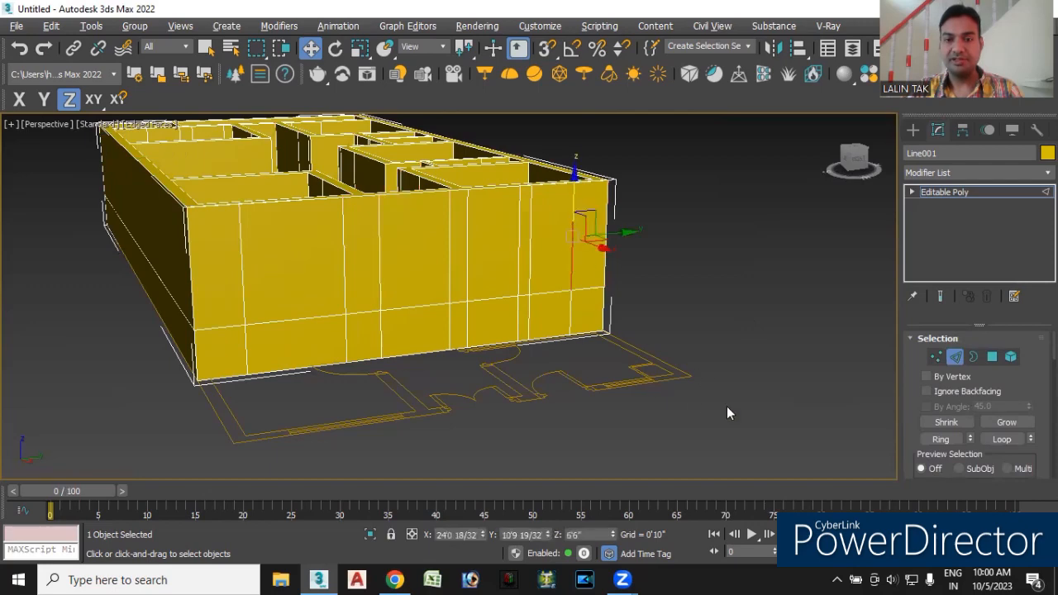
click(943, 440)
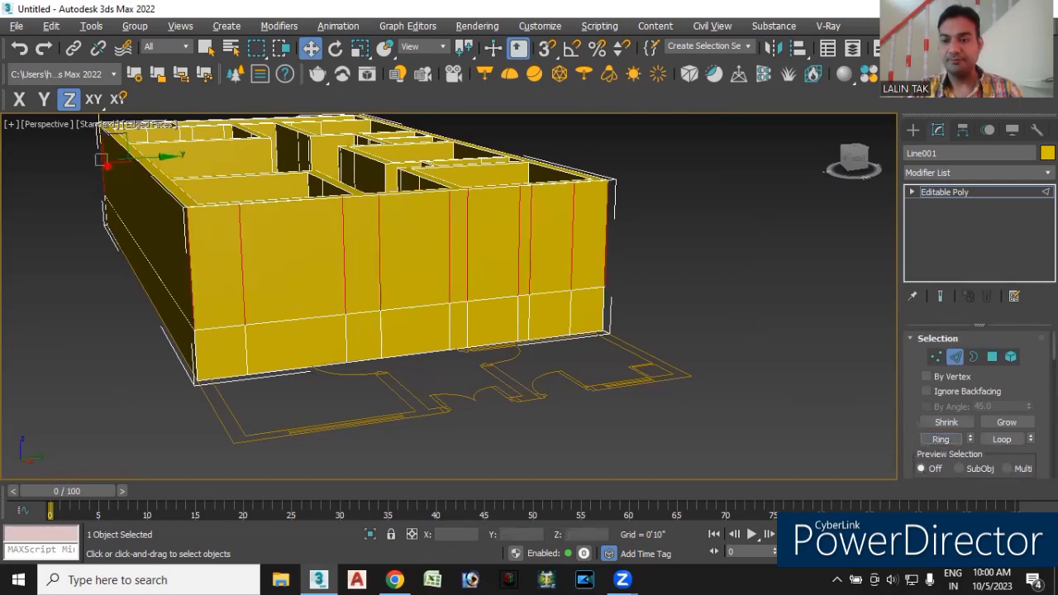
scroll(976, 405, down, 5)
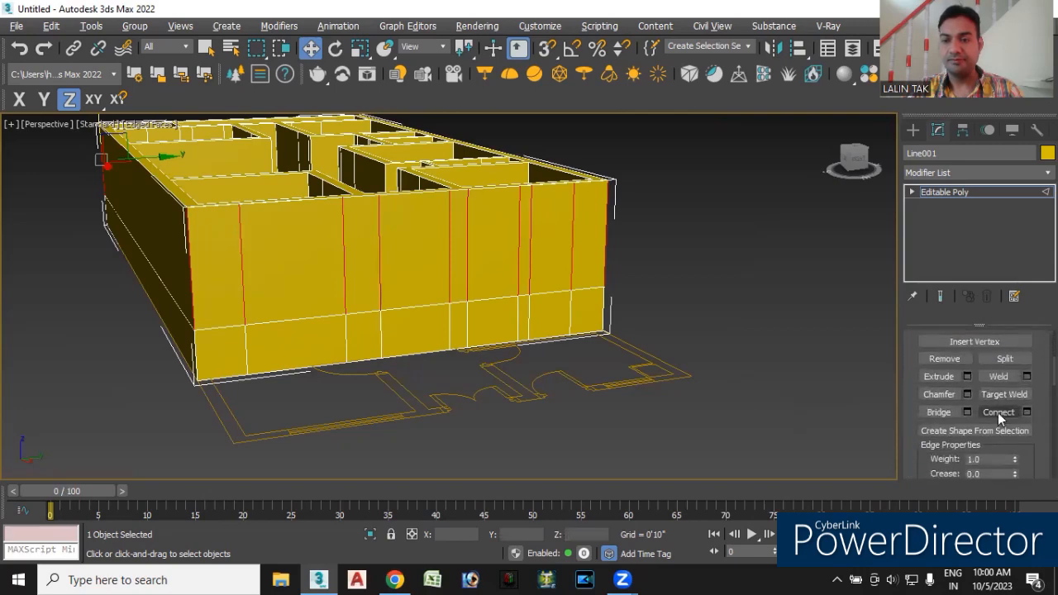
click(998, 412)
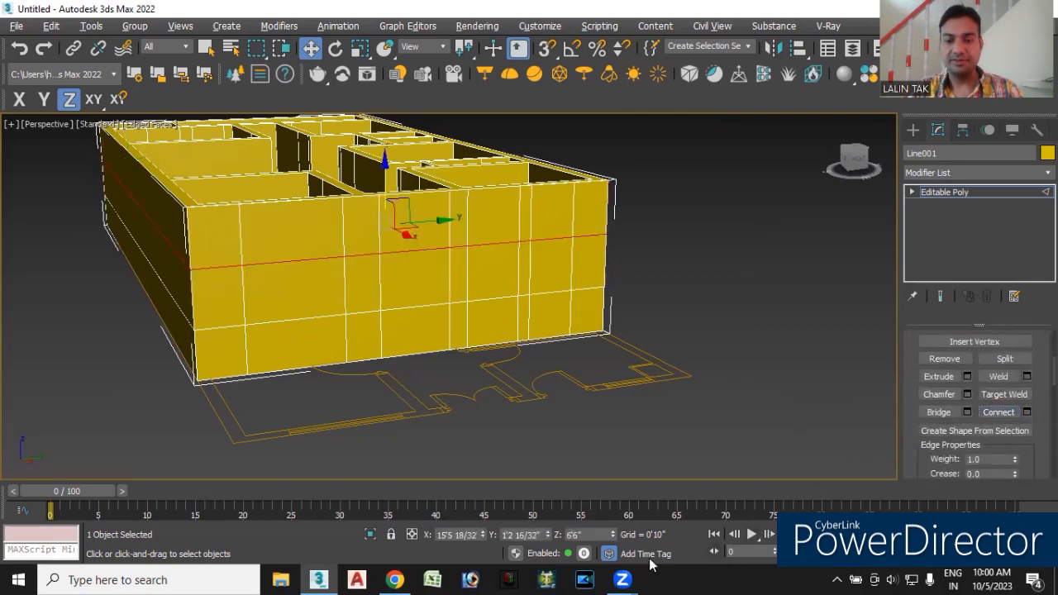
Set the Z height of the new horizontal edge loop to 7' and clear the edge selection.
double_click(583, 535)
text(7)
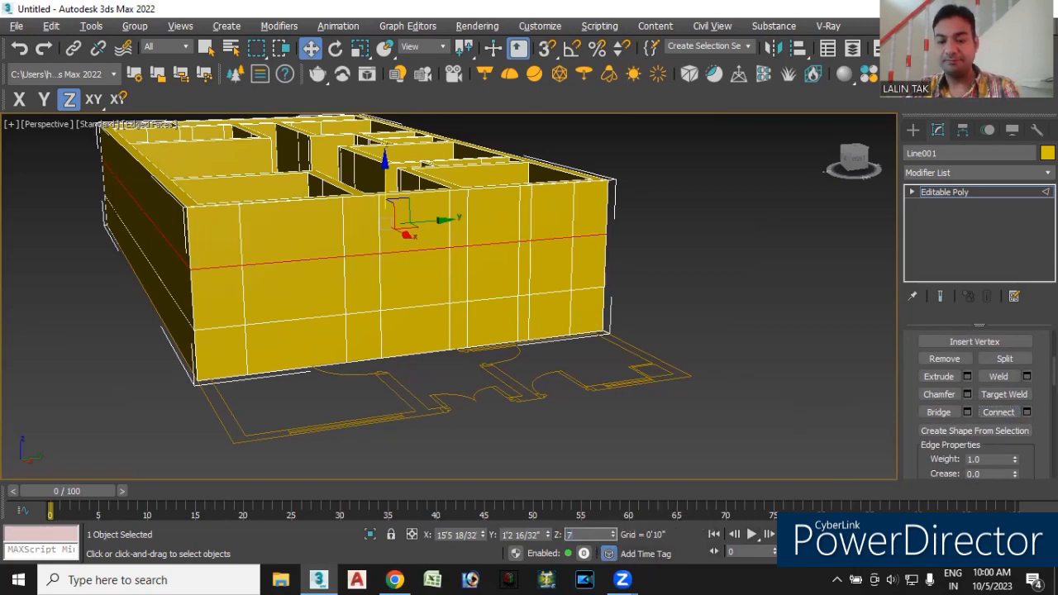
key(Return)
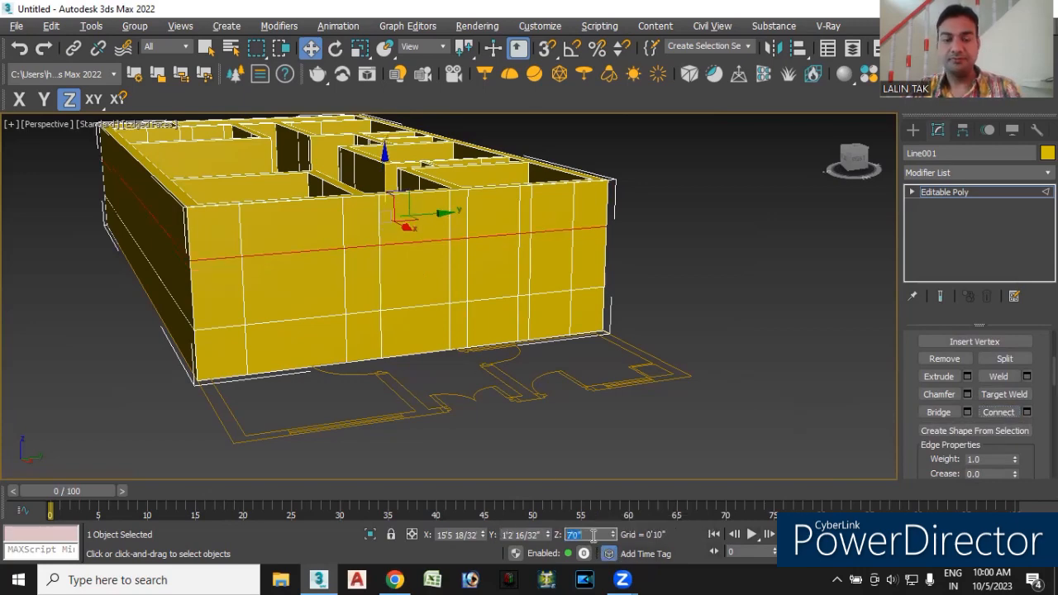
click(763, 340)
Leave edge editing, select the floor plan group and examine the door and window positions along the front wall.
alt+middle_drag(612, 468, 506, 378)
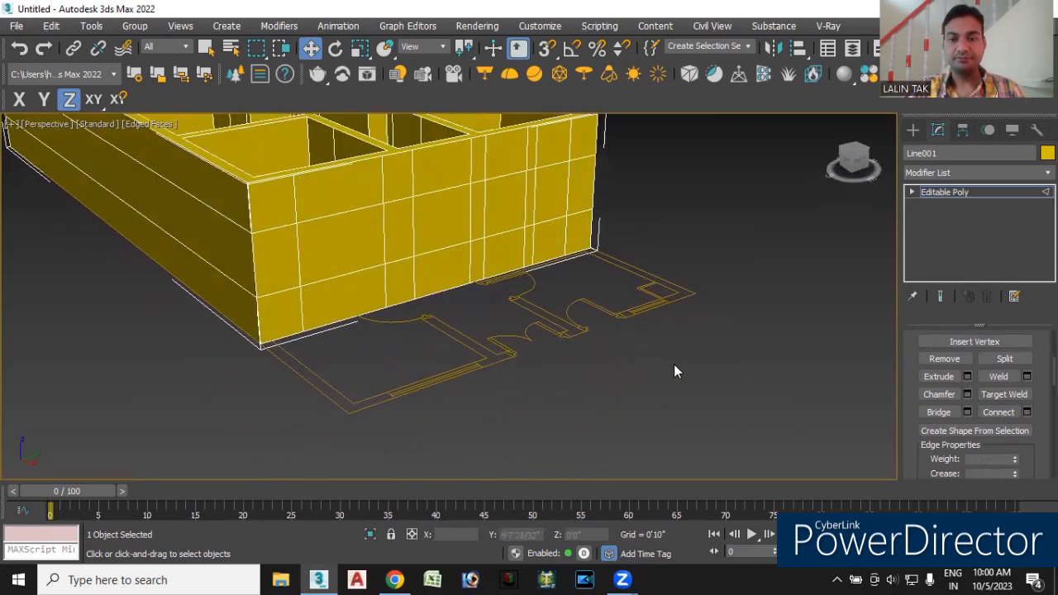
click(913, 130)
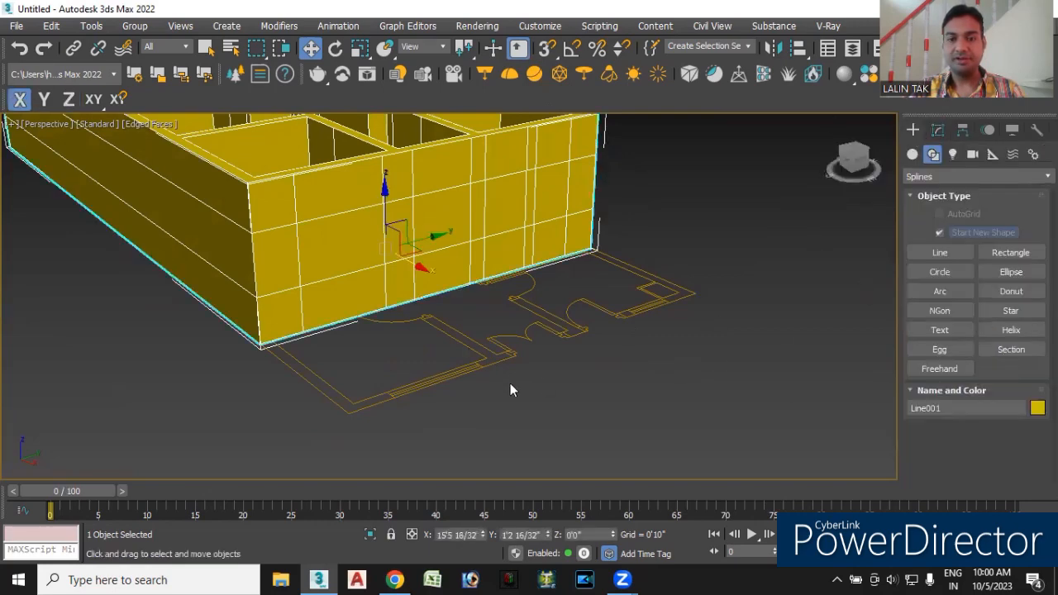
key(alt+x)
click(479, 365)
drag(359, 243, 324, 224)
scroll(391, 396, up, 5)
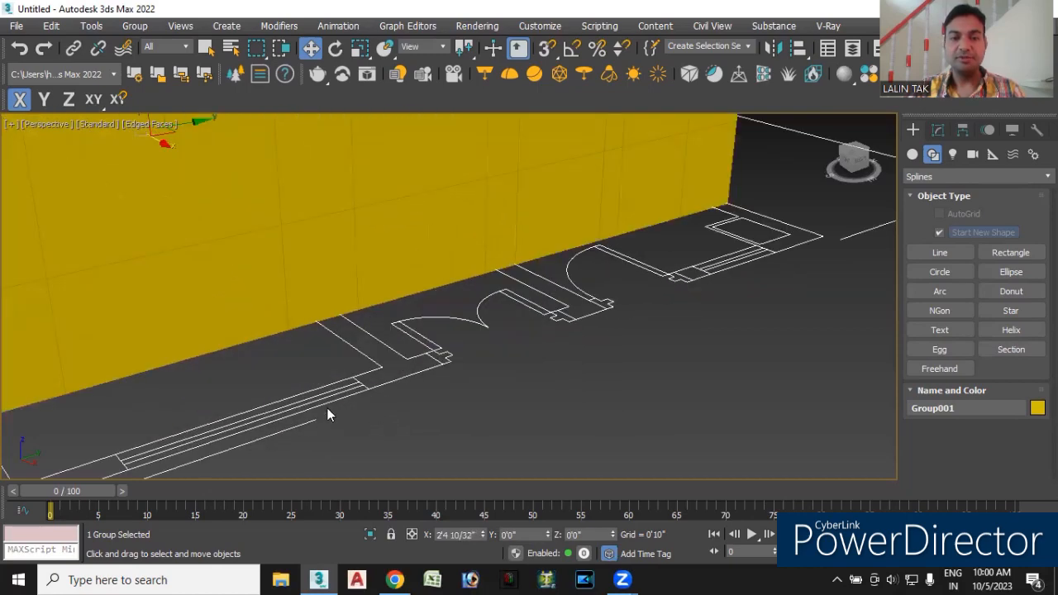
scroll(498, 314, down, 4)
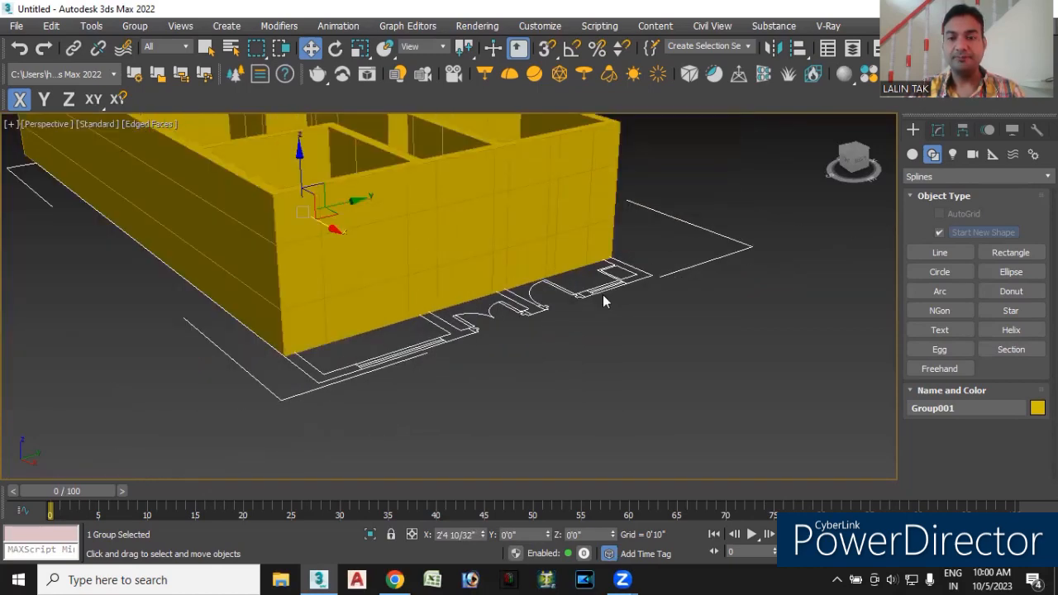
scroll(602, 294, up, 3)
scroll(619, 289, down, 3)
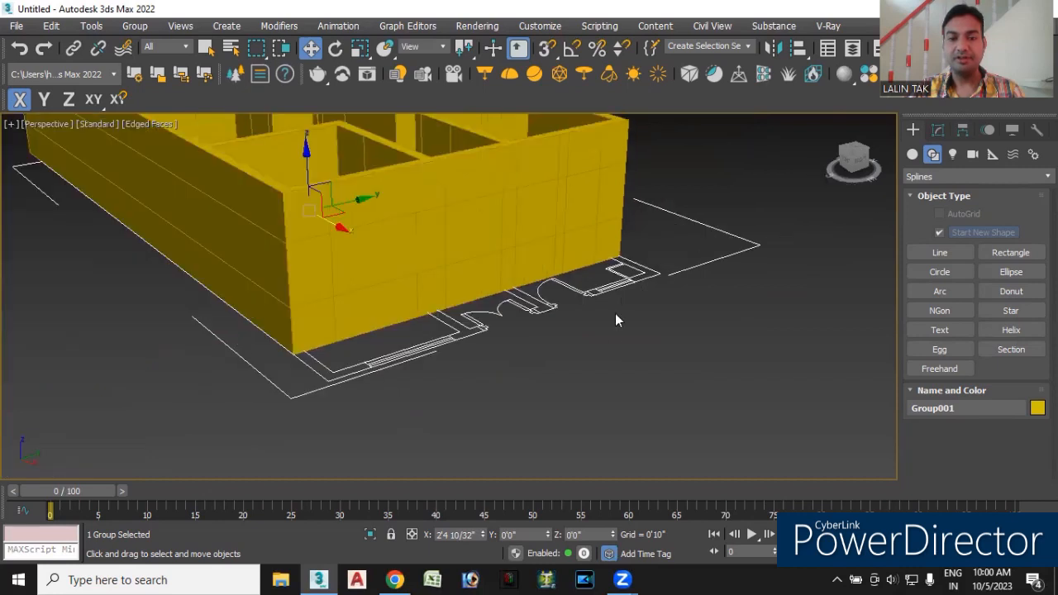
Select the walls, switch to polygon editing and remove the middle polygon at the large window to open it in the front wall.
click(428, 247)
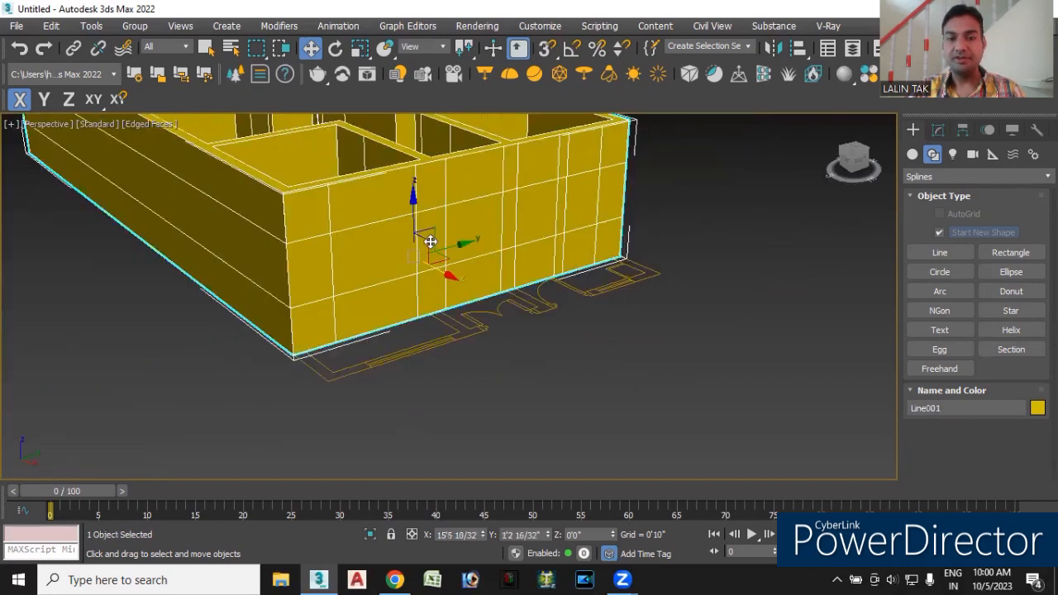
click(940, 132)
scroll(946, 330, down, 5)
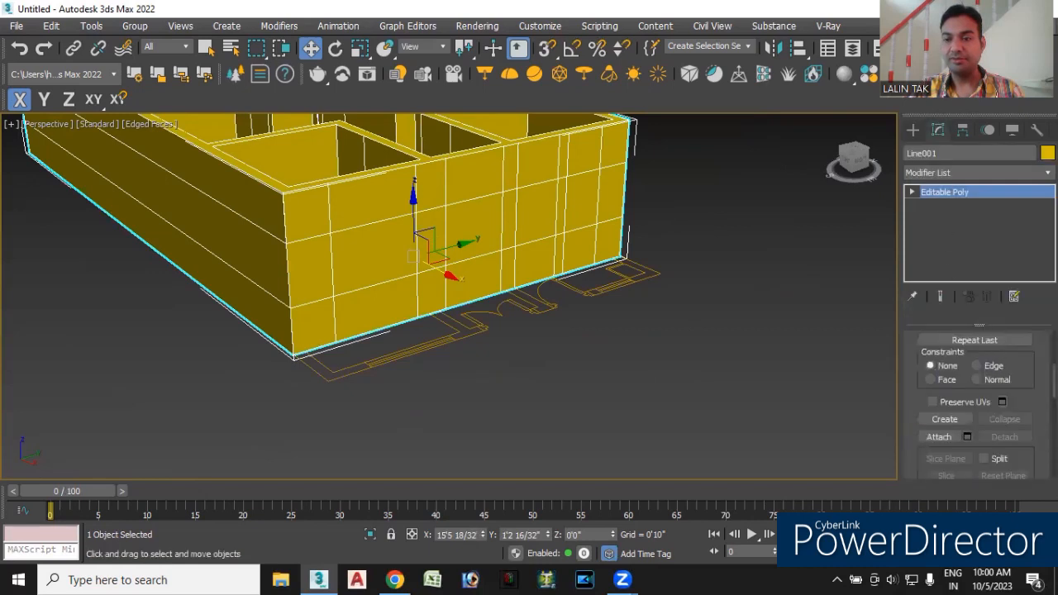
scroll(980, 405, up, 5)
click(992, 357)
click(368, 255)
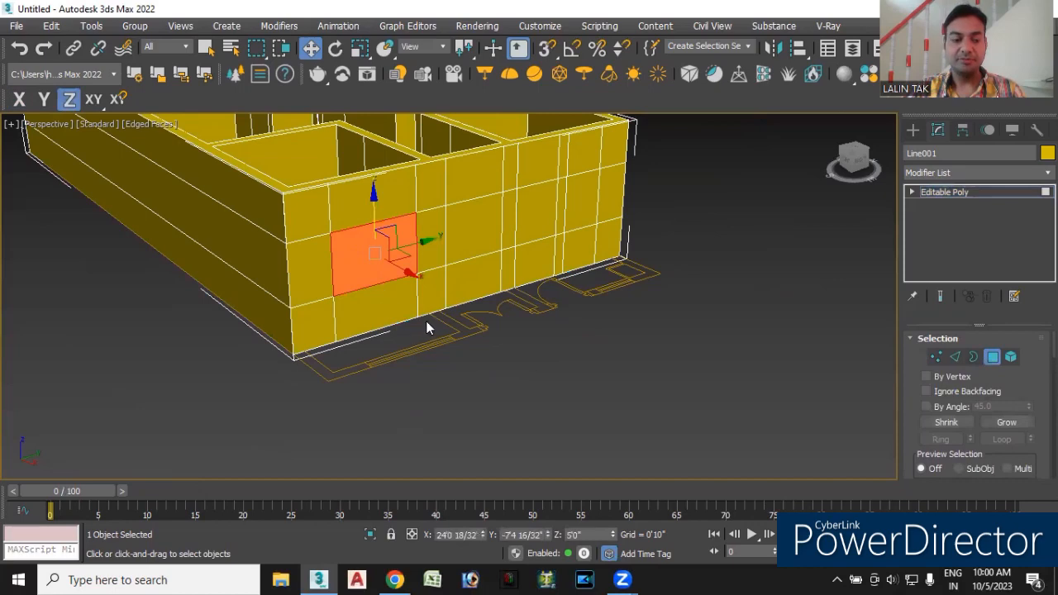
drag(406, 264, 439, 367)
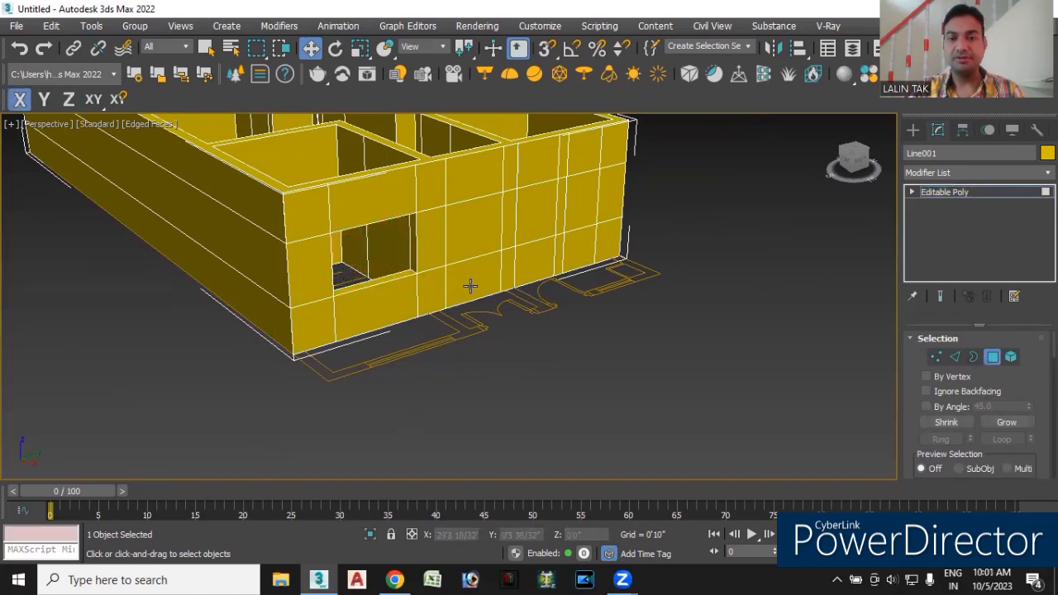
Delete the middle and lower front wall polygons at the main entrance beside the large window to open the doorway.
click(476, 233)
drag(515, 248, 508, 301)
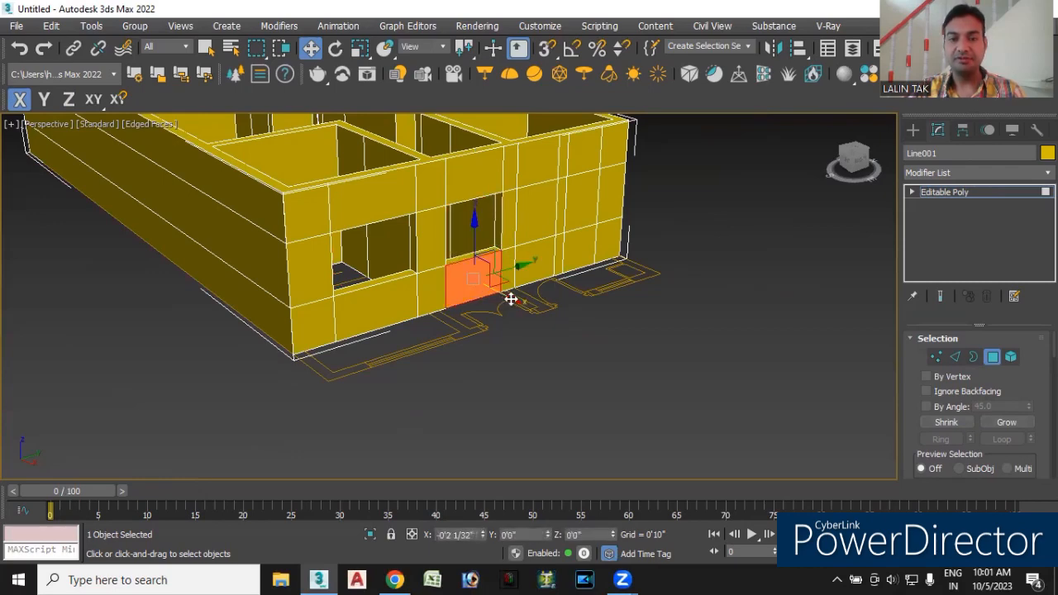
key(Delete)
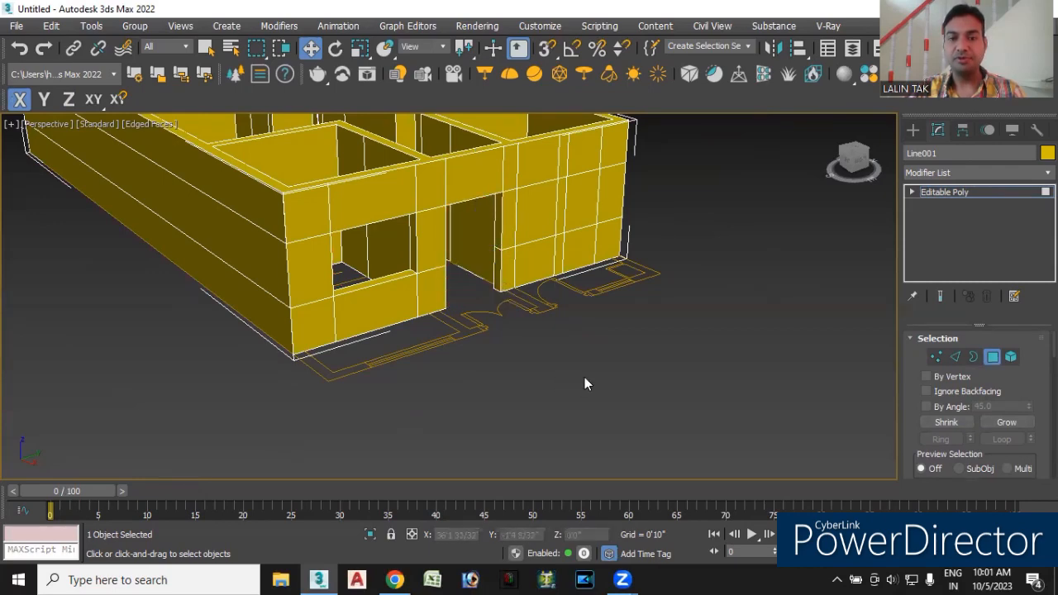
Delete the front wall polygons for the second doorway and the middle polygon for the small window near the wall's far end.
click(538, 217)
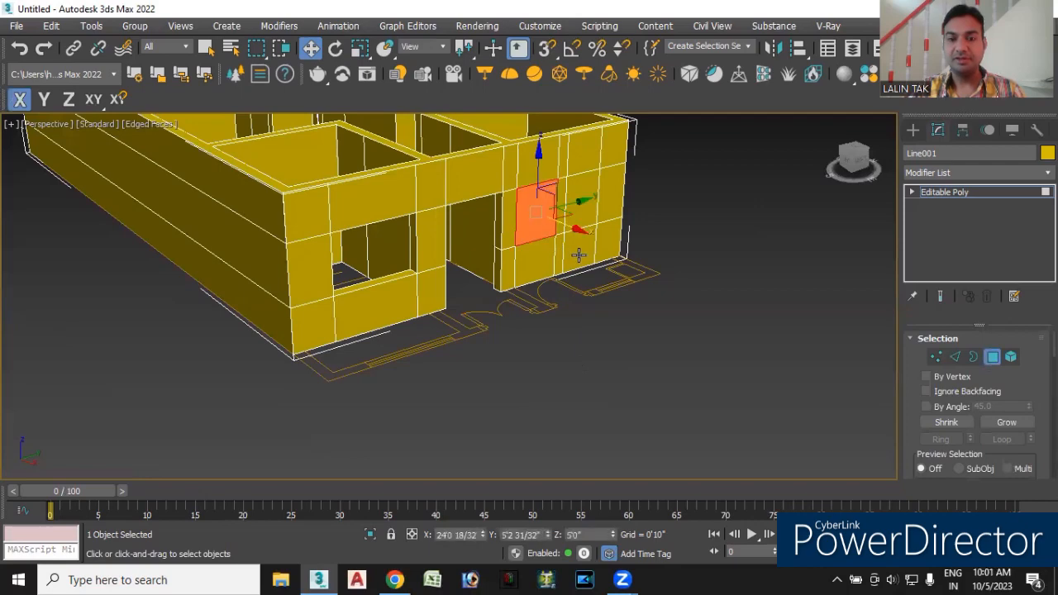
drag(581, 229, 561, 272)
click(568, 365)
scroll(581, 350, up, 3)
scroll(594, 354, up, 2)
scroll(574, 364, up, 1)
click(524, 225)
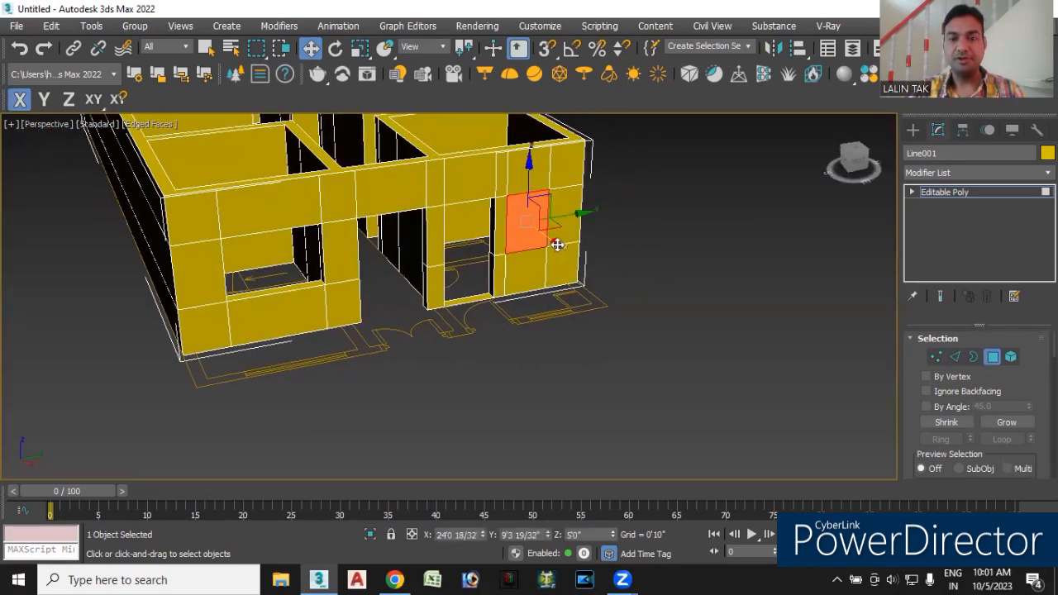
key(Delete)
alt+middle_drag(538, 393, 559, 468)
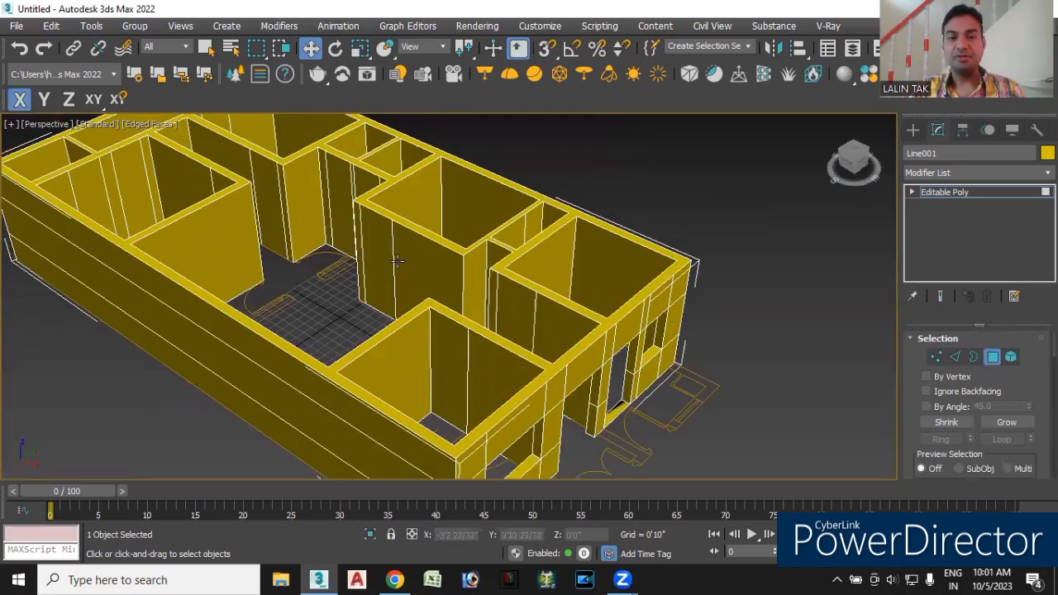
alt+middle_drag(390, 331, 419, 328)
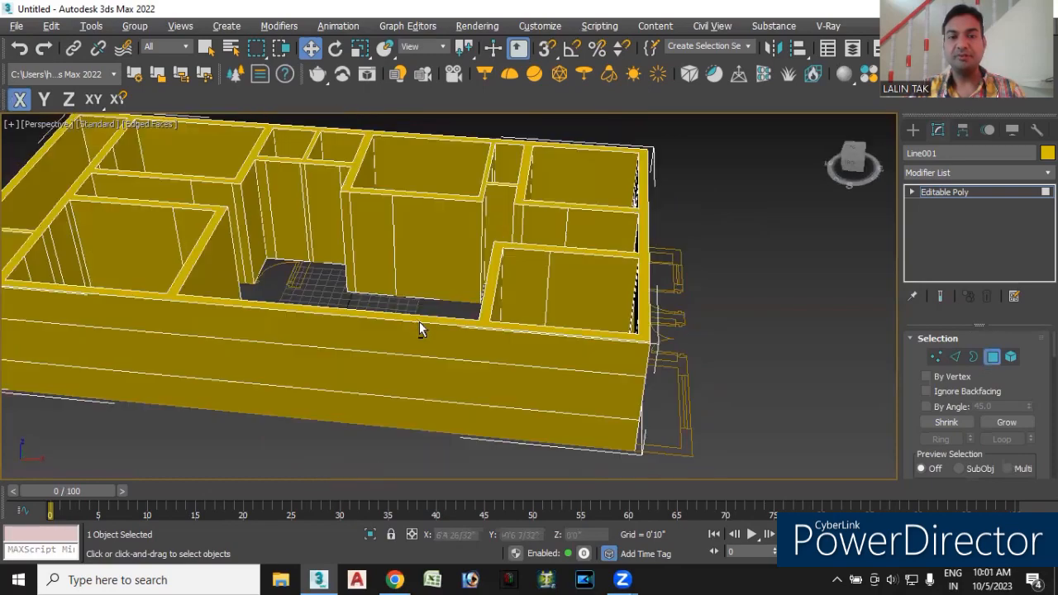
alt+middle_drag(293, 258, 332, 271)
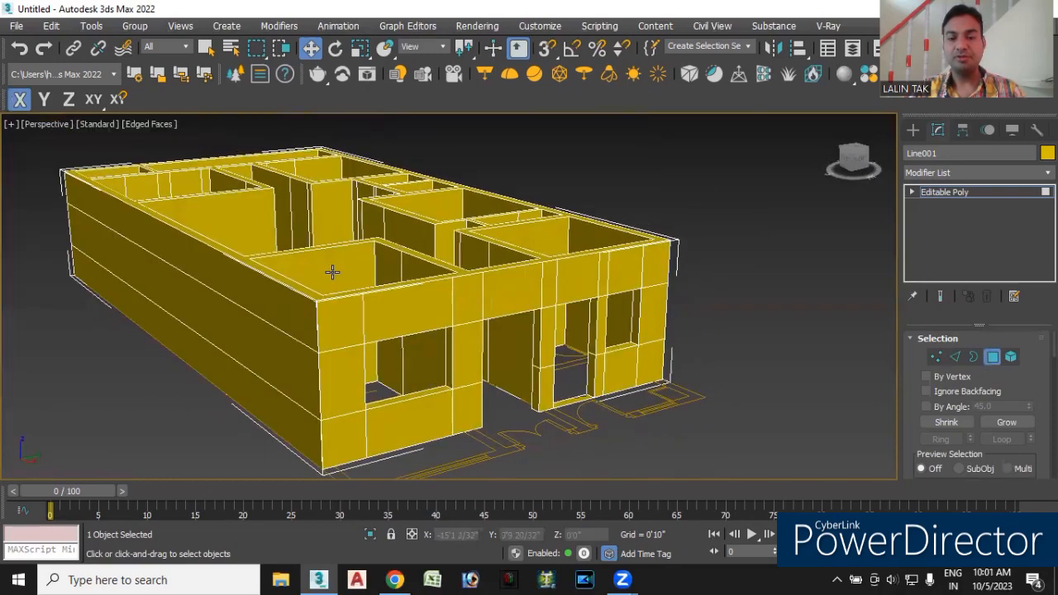
alt+middle_drag(413, 438, 448, 443)
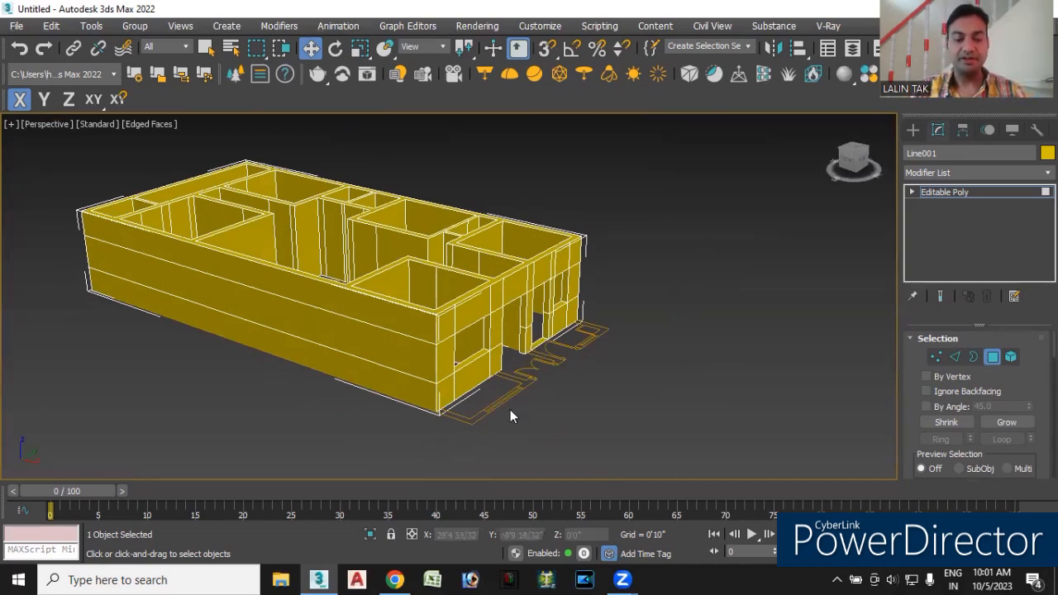
scroll(542, 421, down, 3)
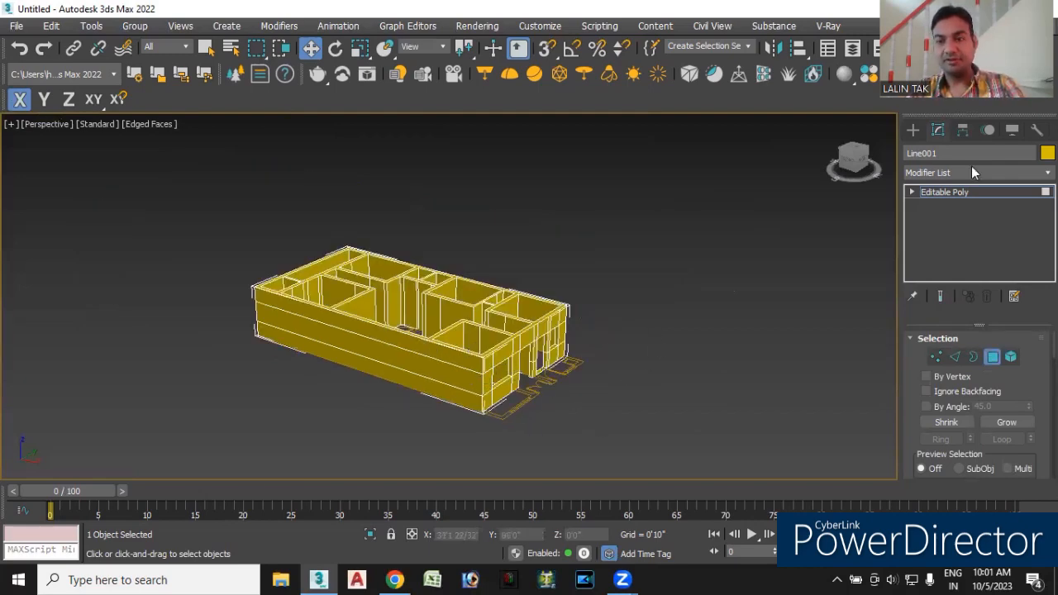
Leave polygon editing, delete the whole wall model and switch the viewport to the Top view of the floor plan.
click(913, 131)
key(Delete)
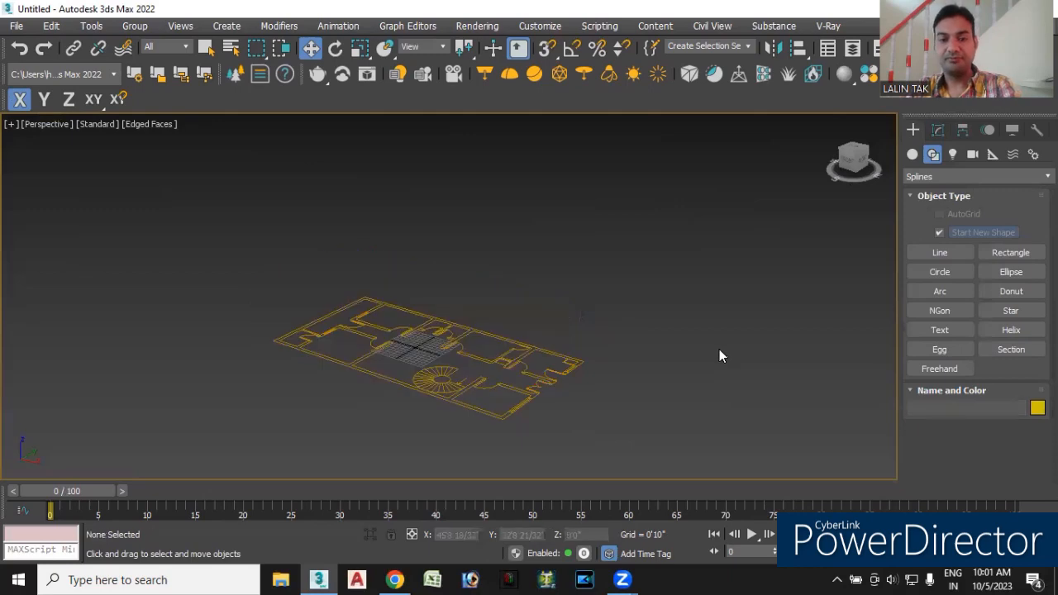
alt+middle_drag(567, 400, 629, 429)
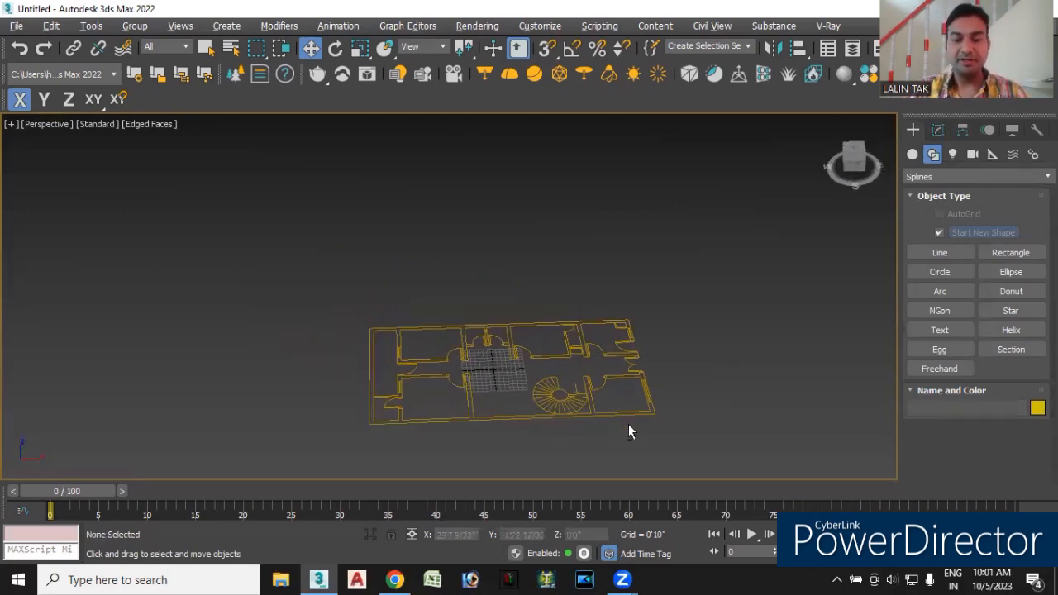
key(t)
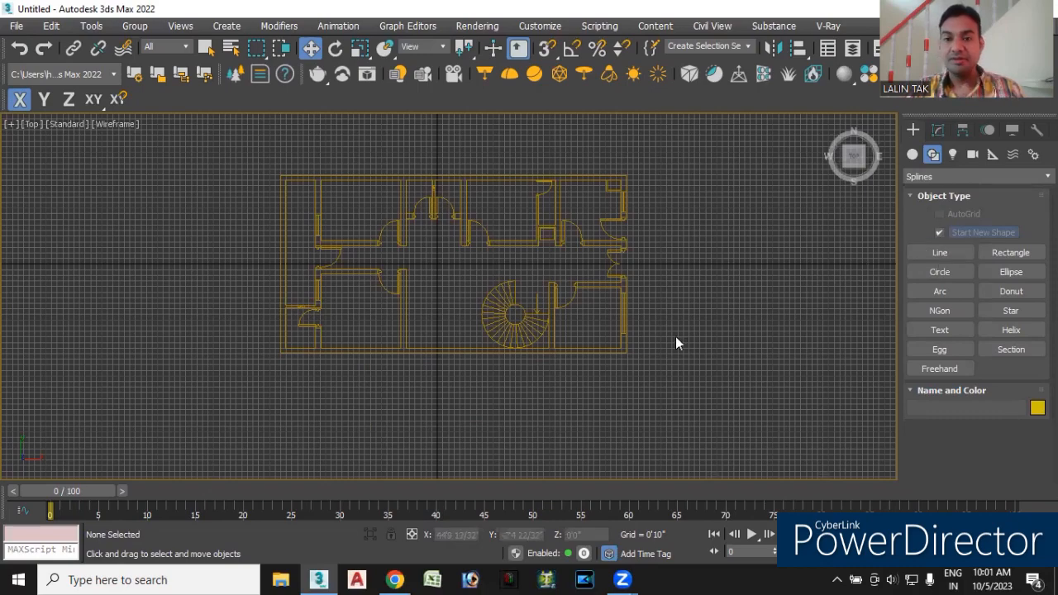
Start the Line spline tool for tracing the floor plan and set the new object colour to white.
scroll(571, 346, up, 4)
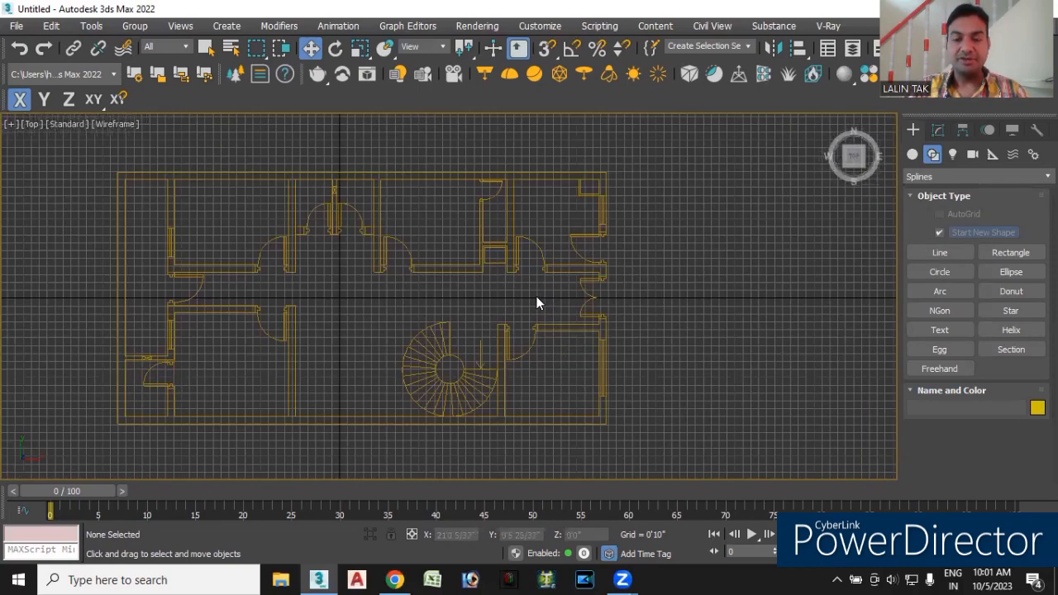
middle_drag(668, 295, 777, 276)
click(940, 253)
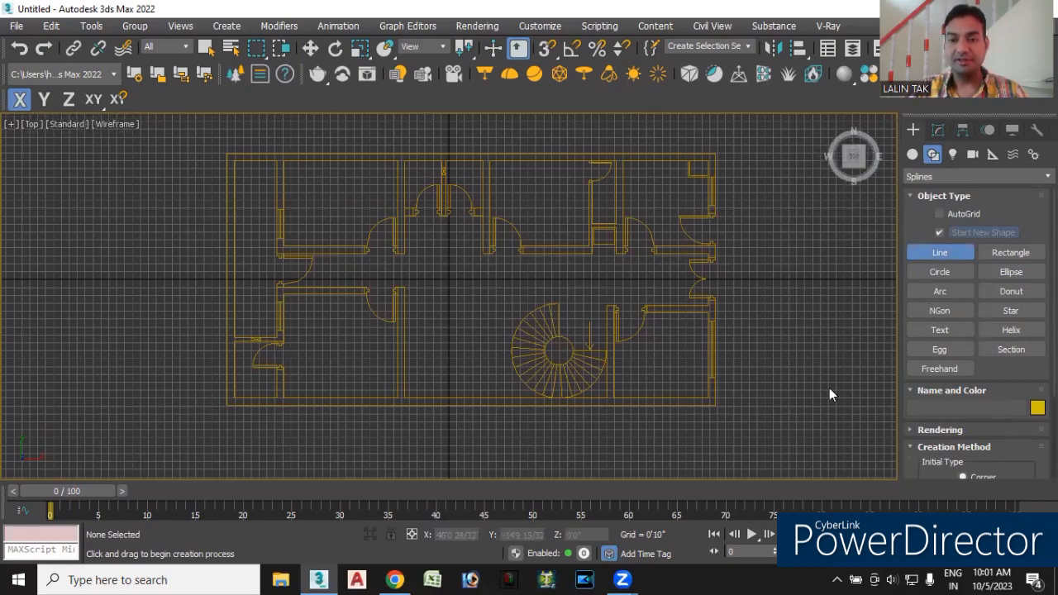
click(843, 283)
click(784, 332)
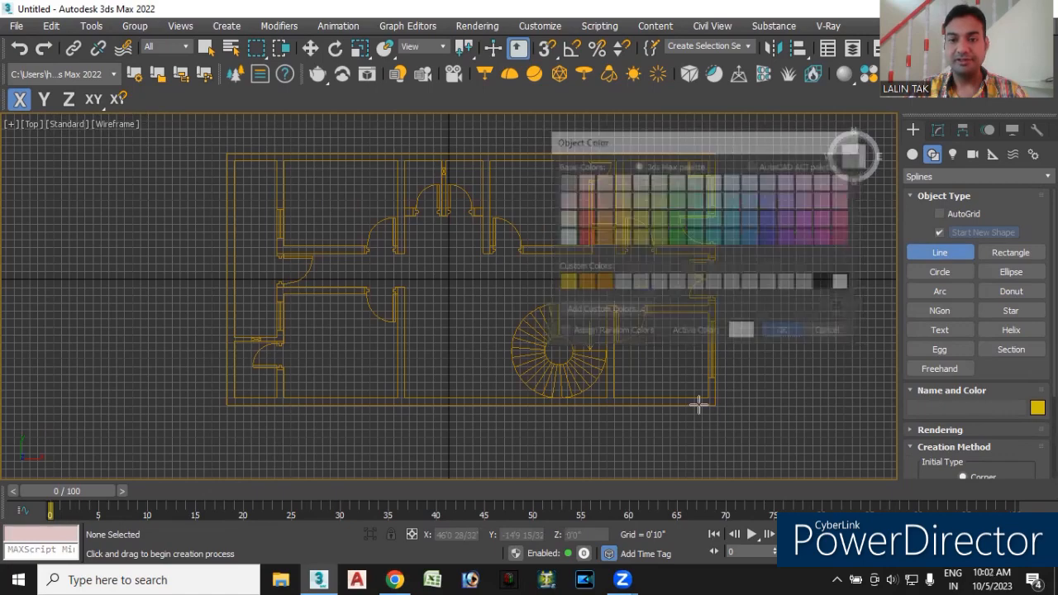
Turn on 3D snapping and draw the first line segment along the plan's upper outer wall edge, from the upper-left to the upper-right corner.
middle_drag(441, 273, 445, 311)
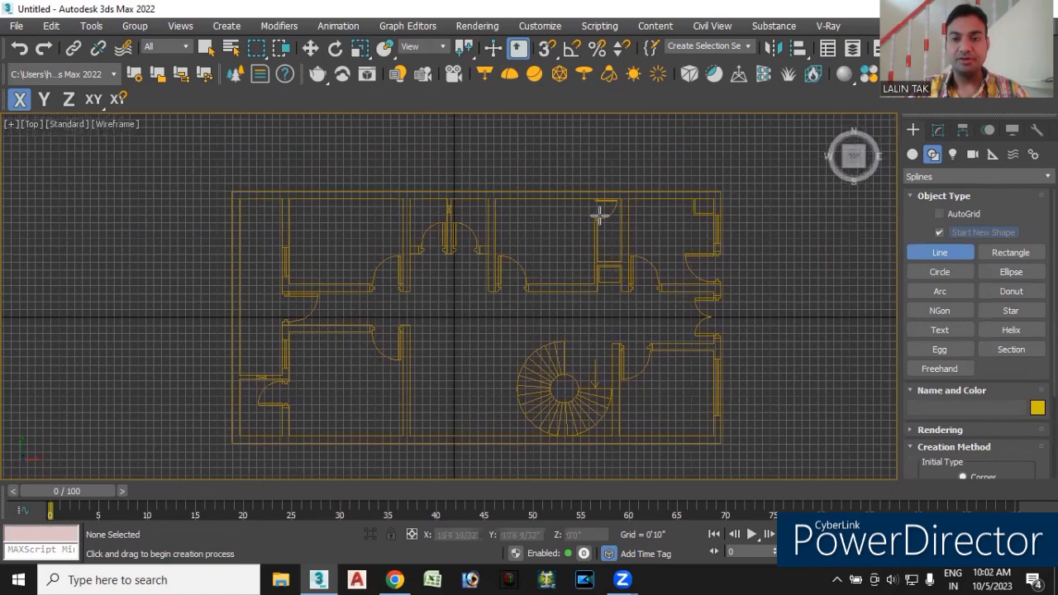
scroll(600, 214, up, 3)
middle_drag(573, 196, 590, 237)
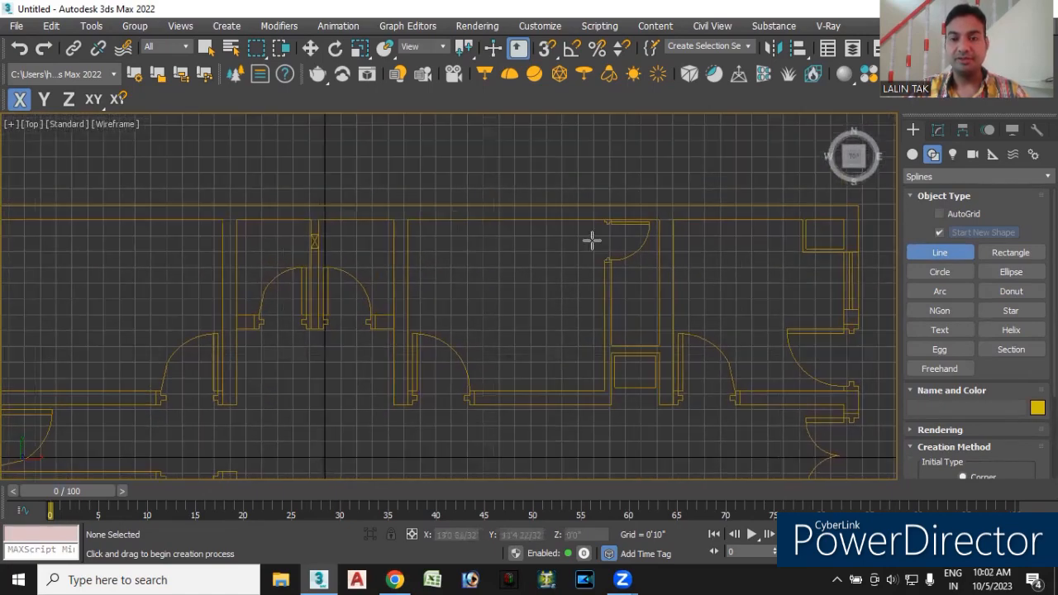
scroll(580, 240, down, 4)
scroll(537, 243, down, 2)
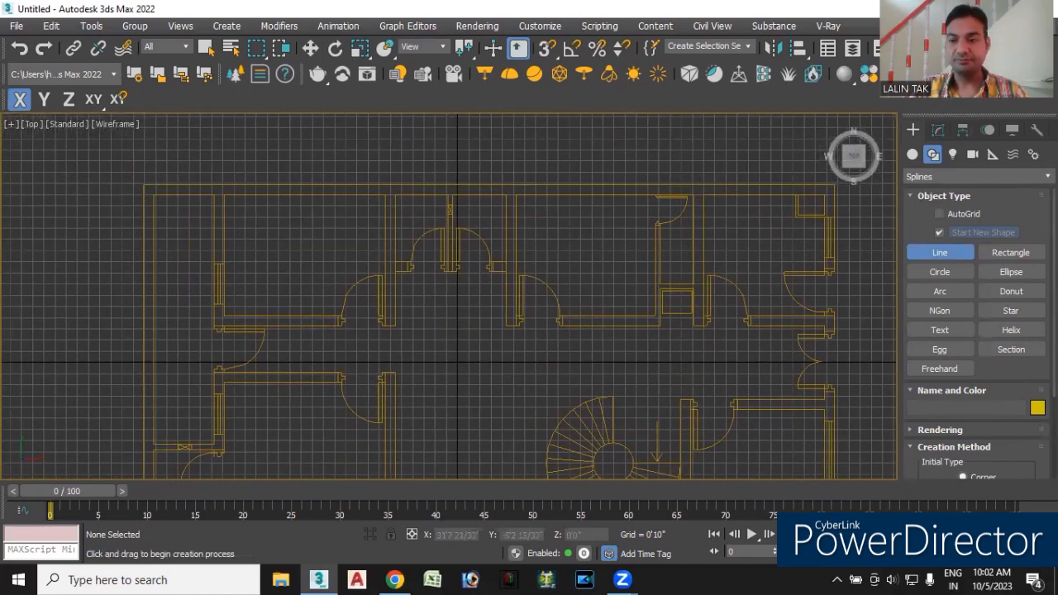
scroll(917, 371, down, 3)
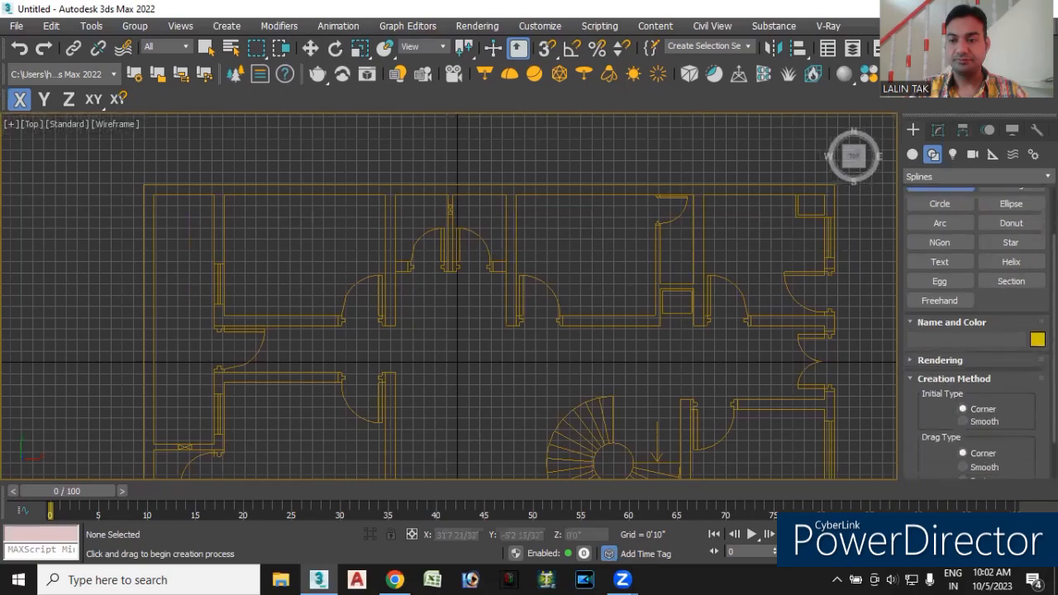
click(546, 49)
click(141, 185)
middle_drag(359, 246, 178, 211)
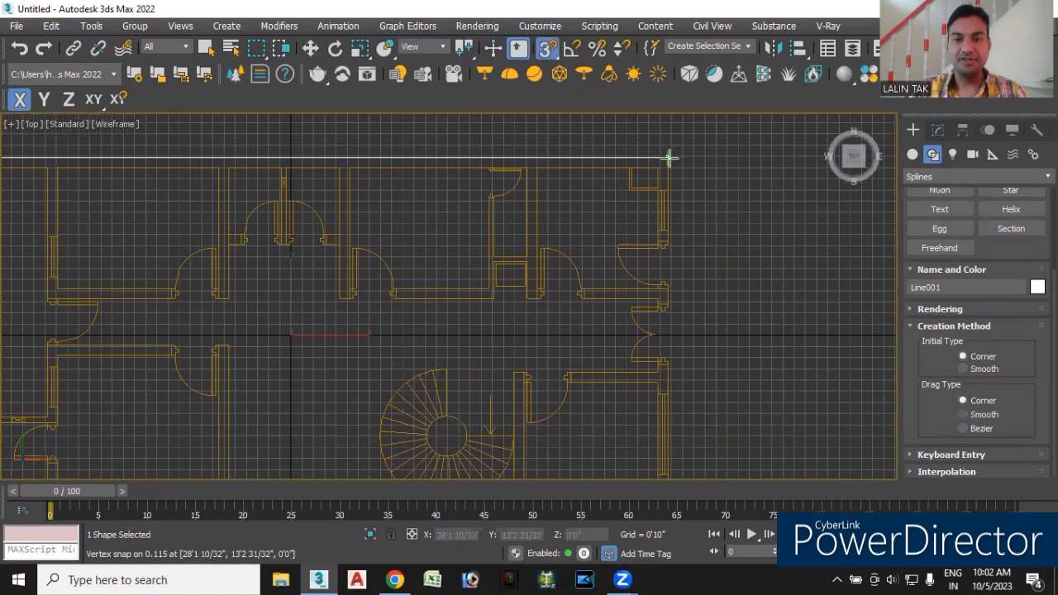
click(670, 157)
Continue the line down the right outer wall with vertices at both window edges and the door jamb, then cross to the inner wall face.
scroll(665, 211, up, 4)
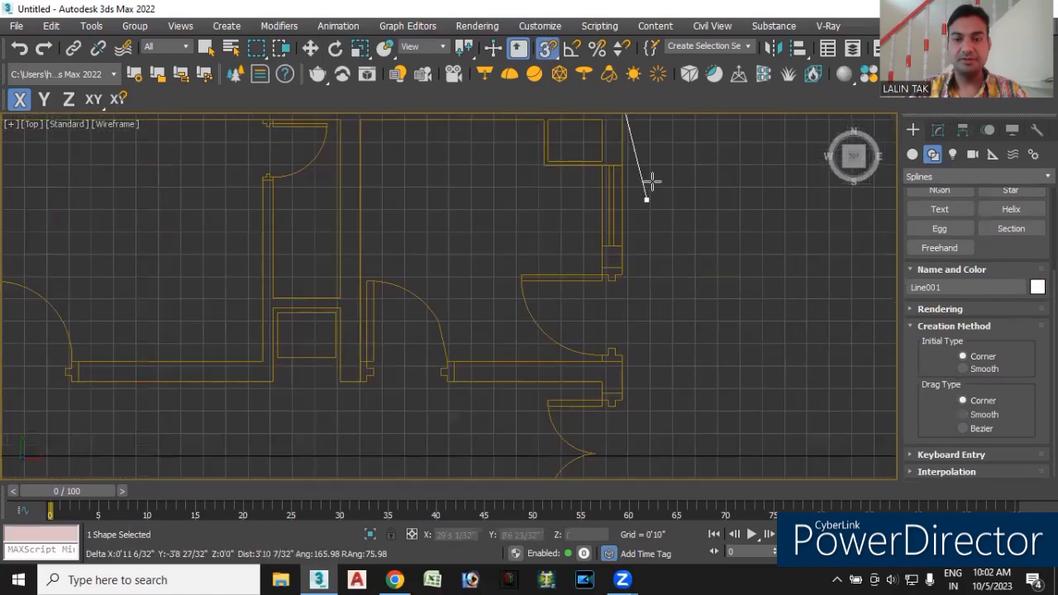
middle_drag(657, 170, 725, 221)
click(689, 224)
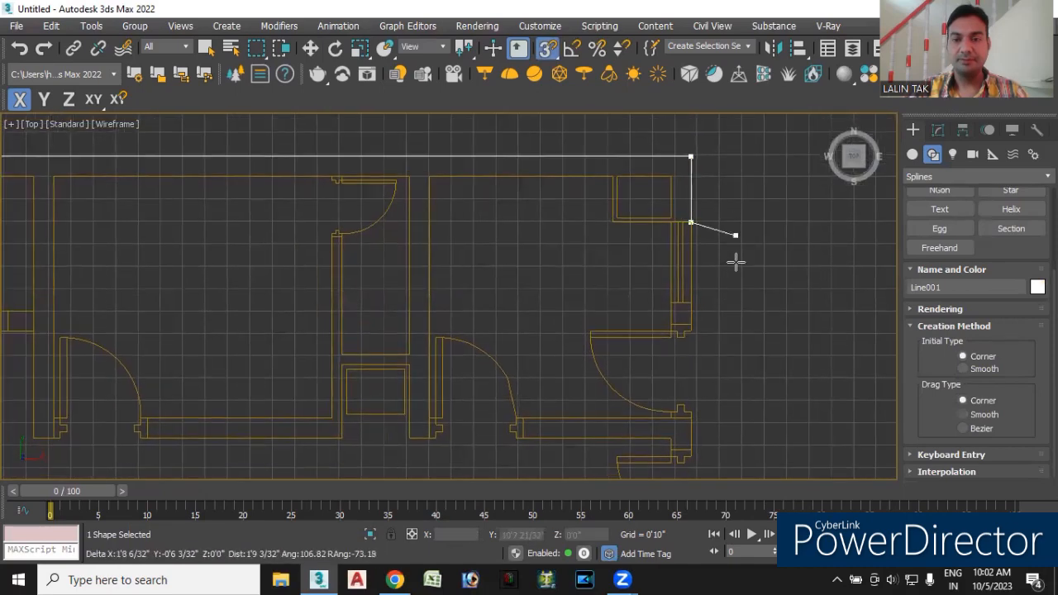
click(690, 303)
middle_drag(739, 321, 701, 283)
scroll(701, 283, up, 4)
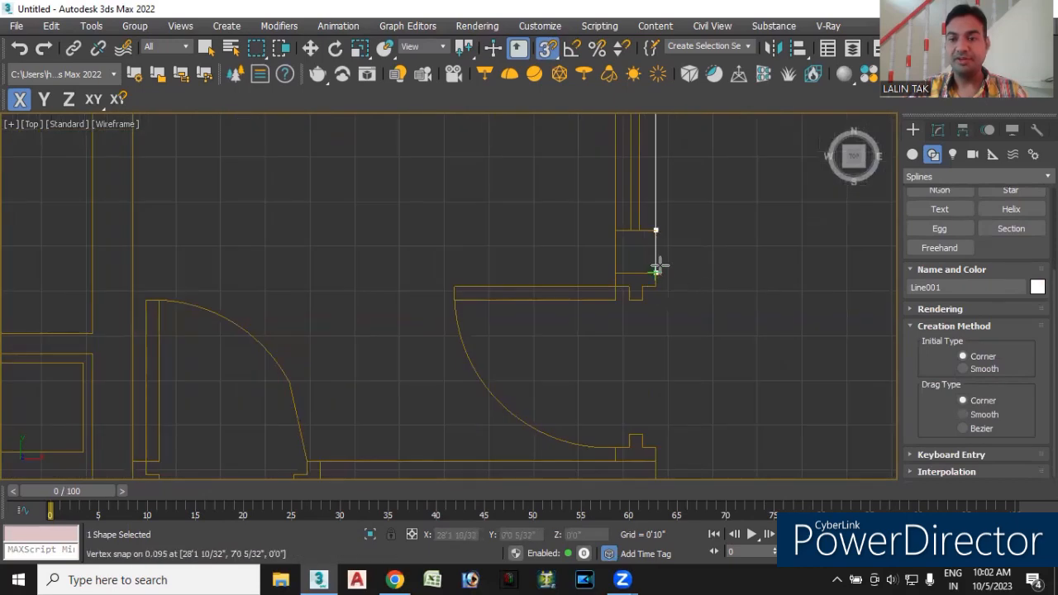
click(613, 230)
Trace the inner face up past the window to the upper-right room's corner and along its upper wall to the partition.
scroll(560, 192, down, 2)
middle_drag(561, 192, 635, 359)
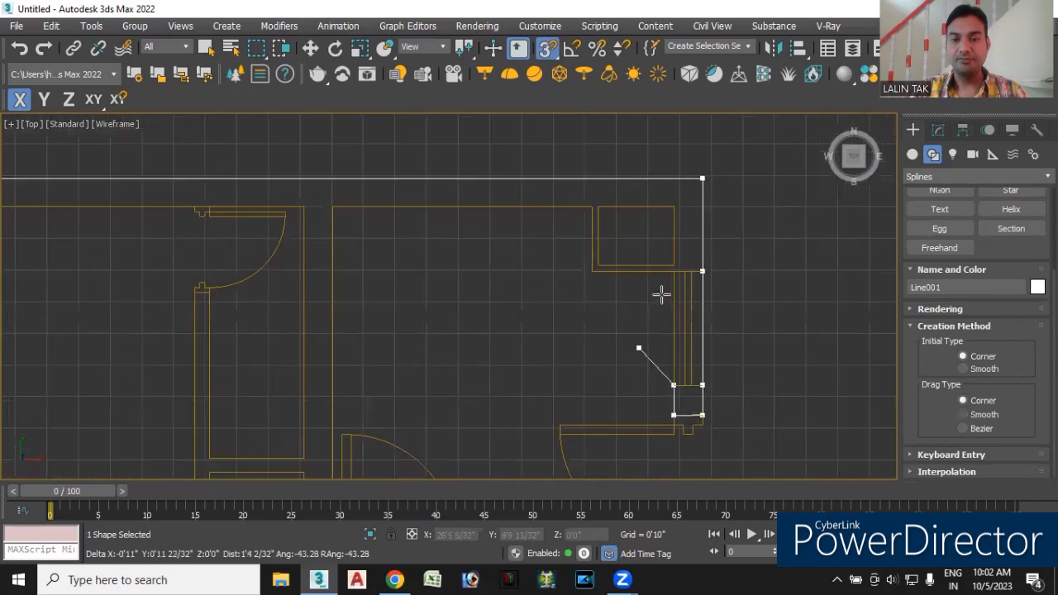
click(675, 271)
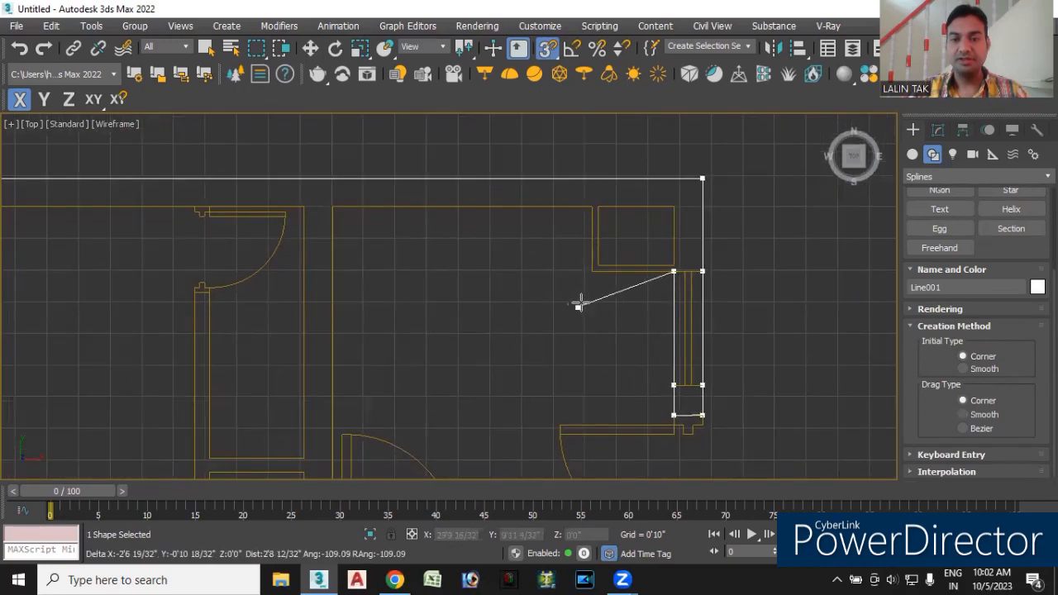
click(673, 207)
click(332, 207)
Trace the partition beside the upper-right room down one face, across its lower end and back up the other face.
middle_drag(355, 362, 506, 217)
scroll(464, 211, down, 2)
scroll(486, 361, up, 3)
click(454, 347)
scroll(468, 195, down, 3)
middle_drag(489, 307, 513, 465)
scroll(481, 295, up, 3)
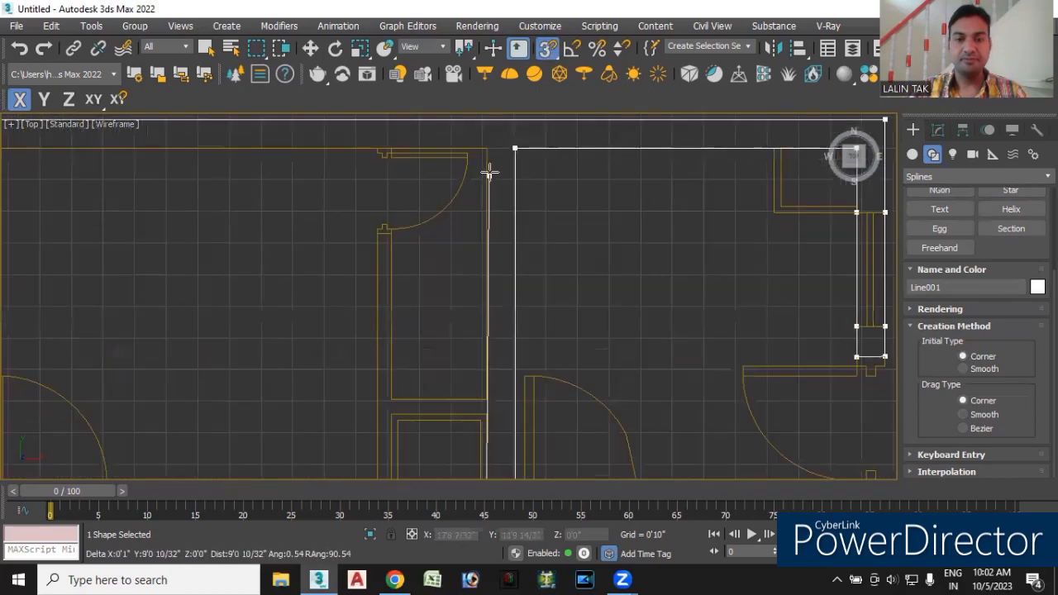
click(489, 149)
Continue the line along the inner upper wall, placing a vertex at the narrow room's door wall and ending at the next partition.
scroll(370, 146, up, 2)
scroll(372, 147, up, 2)
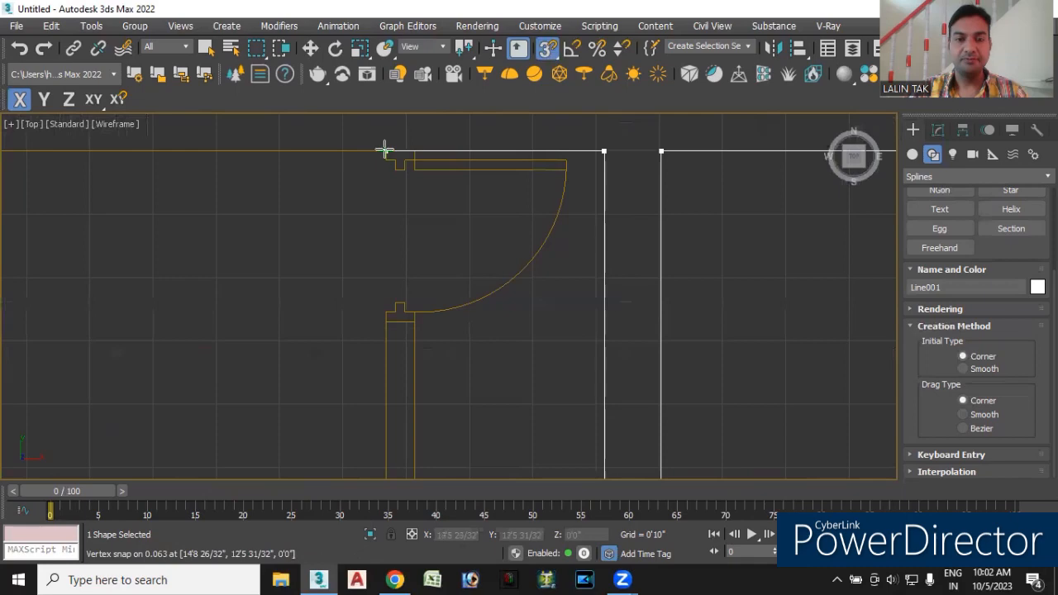
click(384, 149)
scroll(324, 217, down, 3)
scroll(309, 243, down, 2)
middle_drag(309, 243, 484, 239)
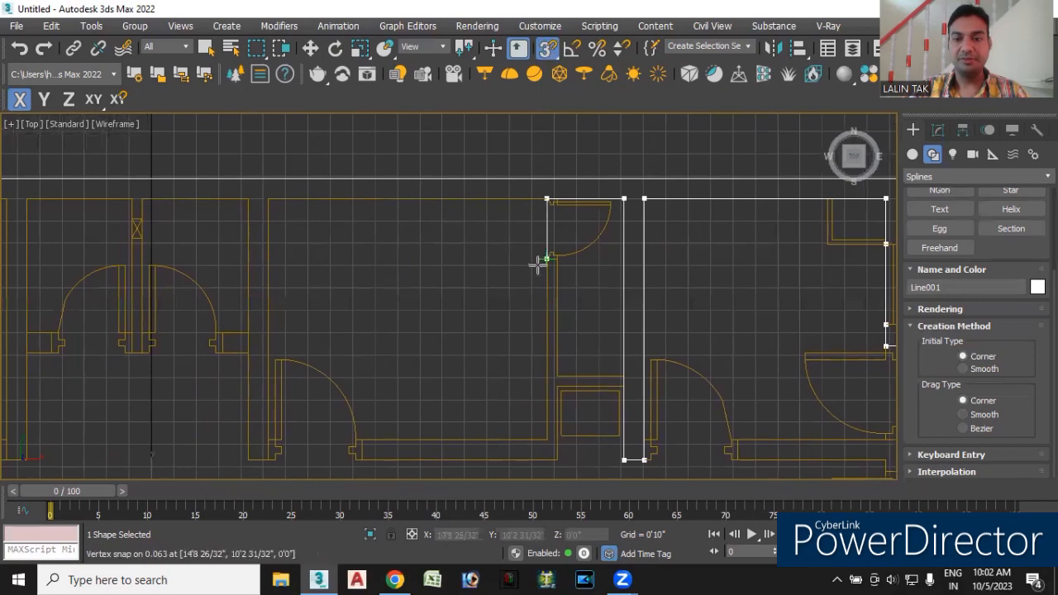
click(269, 198)
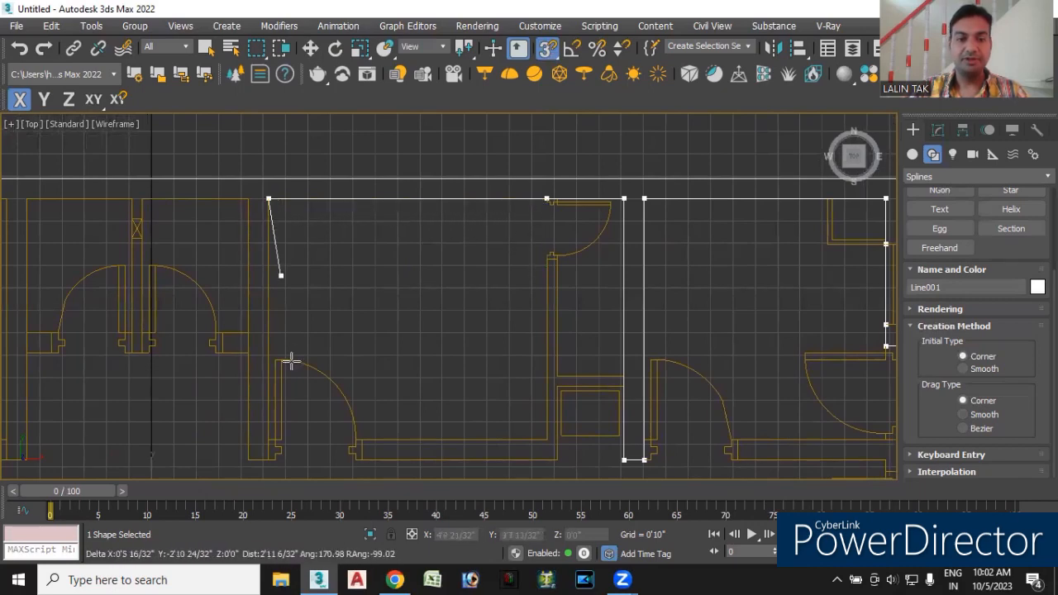
Trace the next partition down to its lower end, across its thickness and back up its other face.
scroll(267, 449, up, 3)
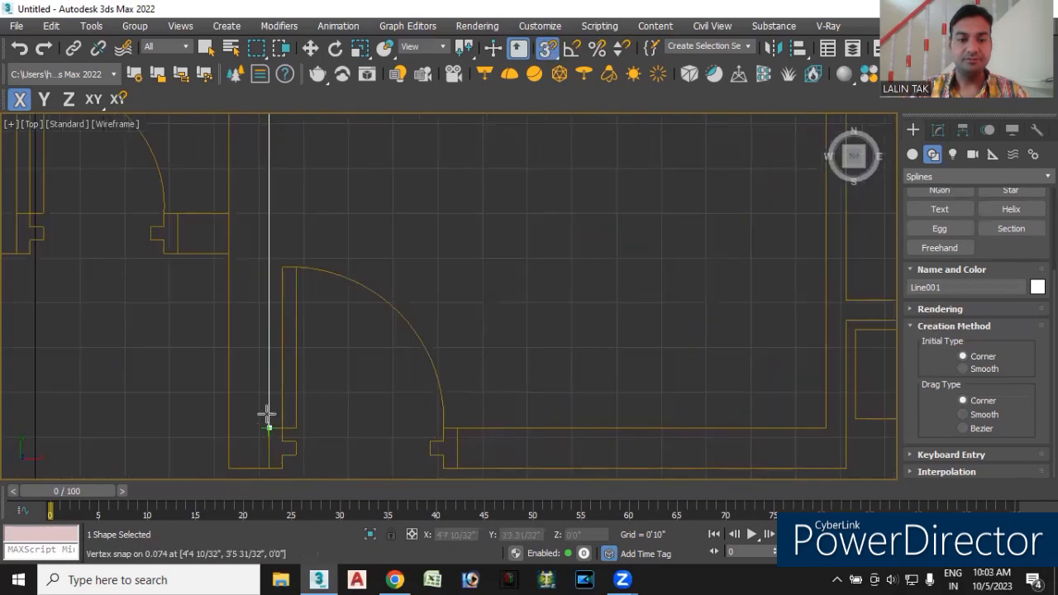
middle_drag(260, 406, 319, 314)
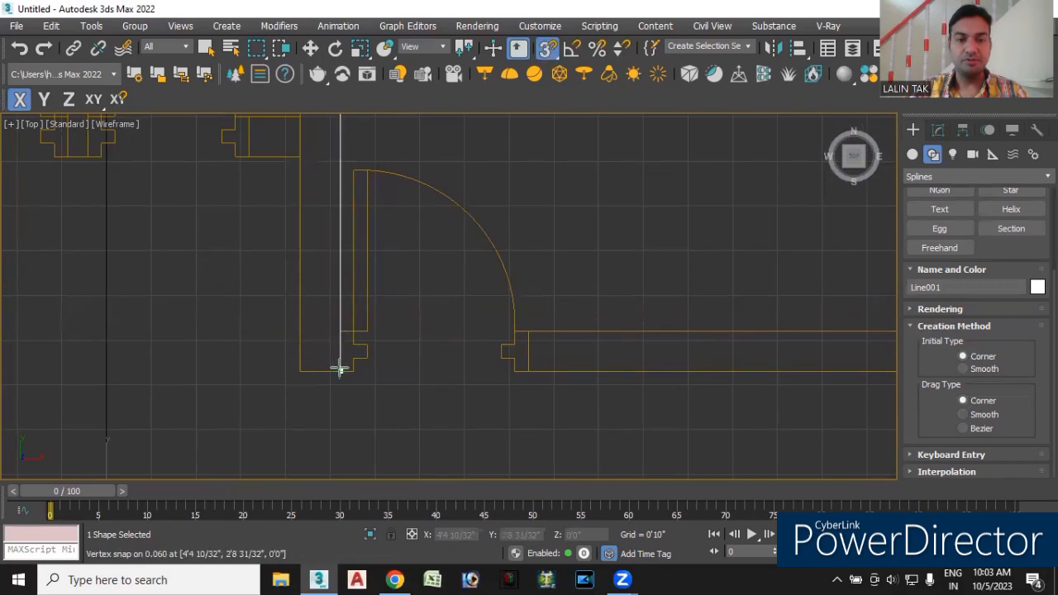
click(300, 371)
scroll(305, 248, down, 2)
middle_drag(306, 249, 328, 399)
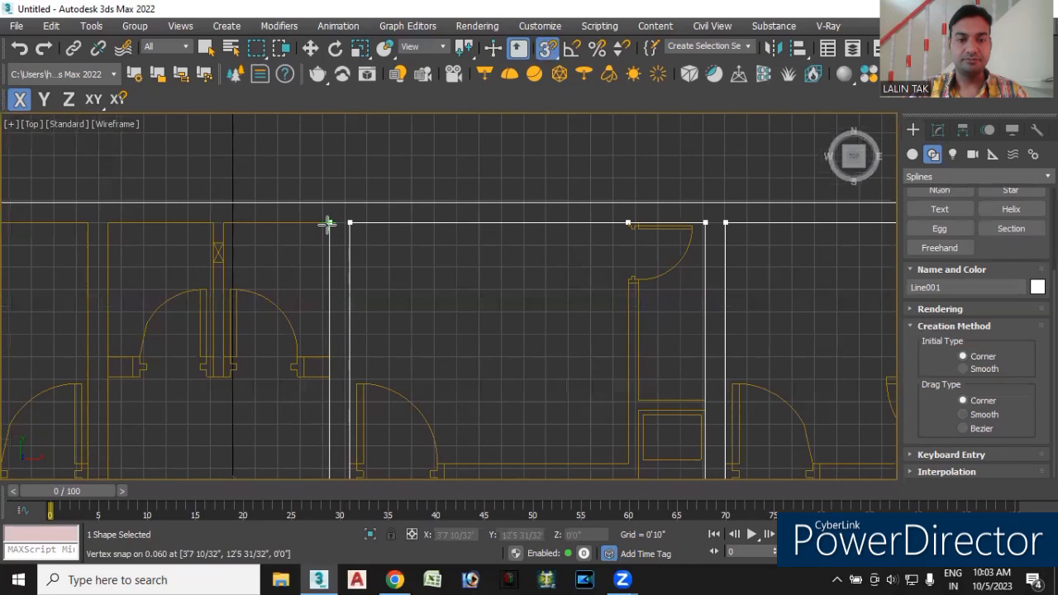
Trace the short wall stub at the right small room's door and continue up to the room's upper corner.
scroll(326, 405, up, 3)
click(335, 356)
click(285, 315)
click(336, 314)
scroll(313, 213, down, 3)
middle_drag(312, 212, 374, 287)
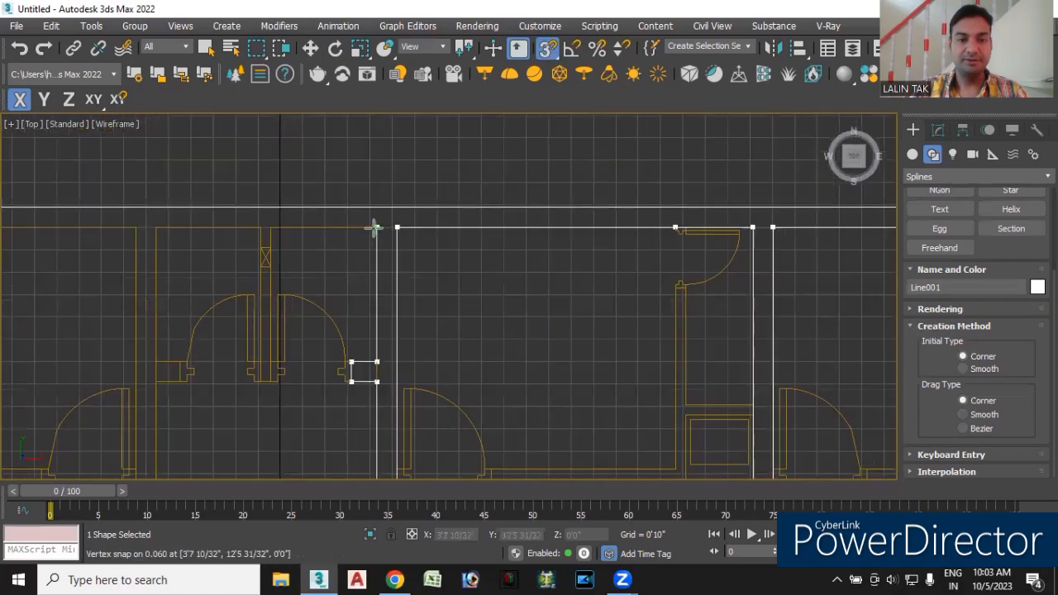
Trace the right small room's upper wall and both faces of the thin partition between the two small rooms.
click(272, 252)
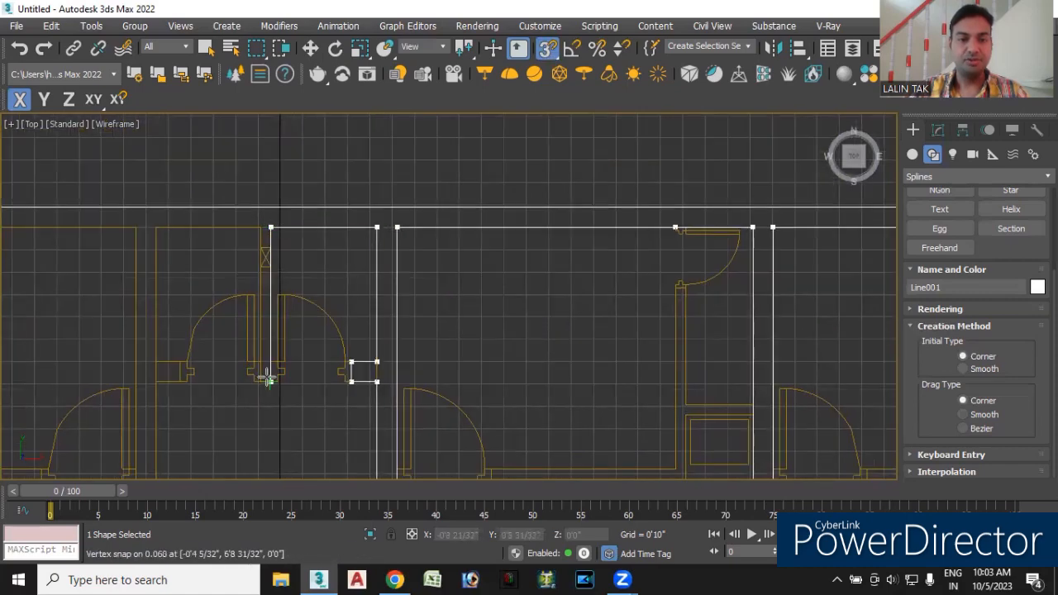
scroll(267, 373, up, 5)
click(233, 389)
scroll(239, 302, down, 2)
middle_drag(239, 302, 327, 471)
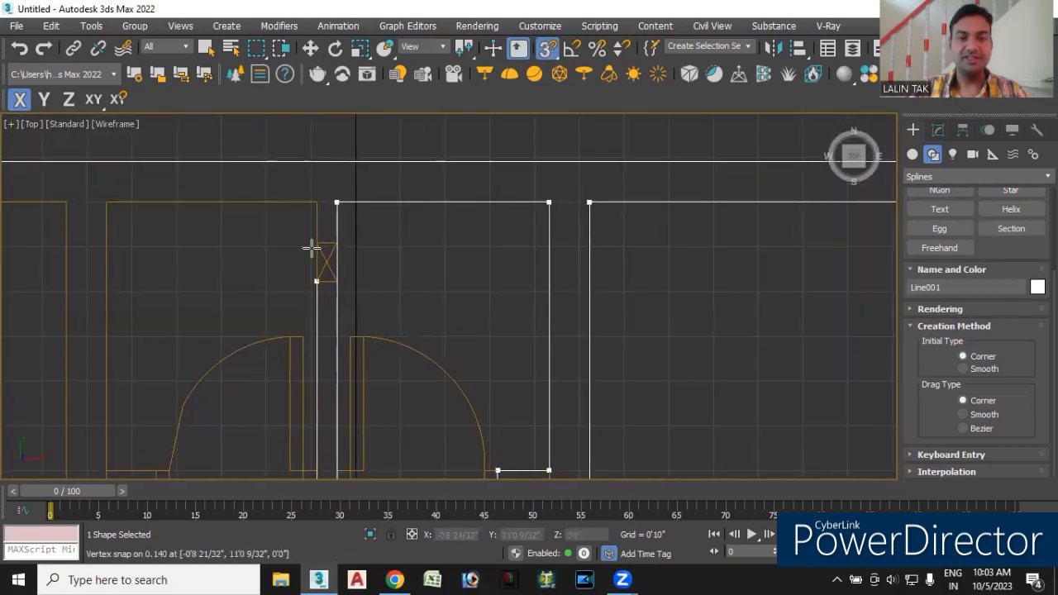
click(316, 203)
Trace the left small room's upper wall and side wall, including the short wall stub at its door.
middle_drag(196, 272, 365, 210)
scroll(366, 210, down, 2)
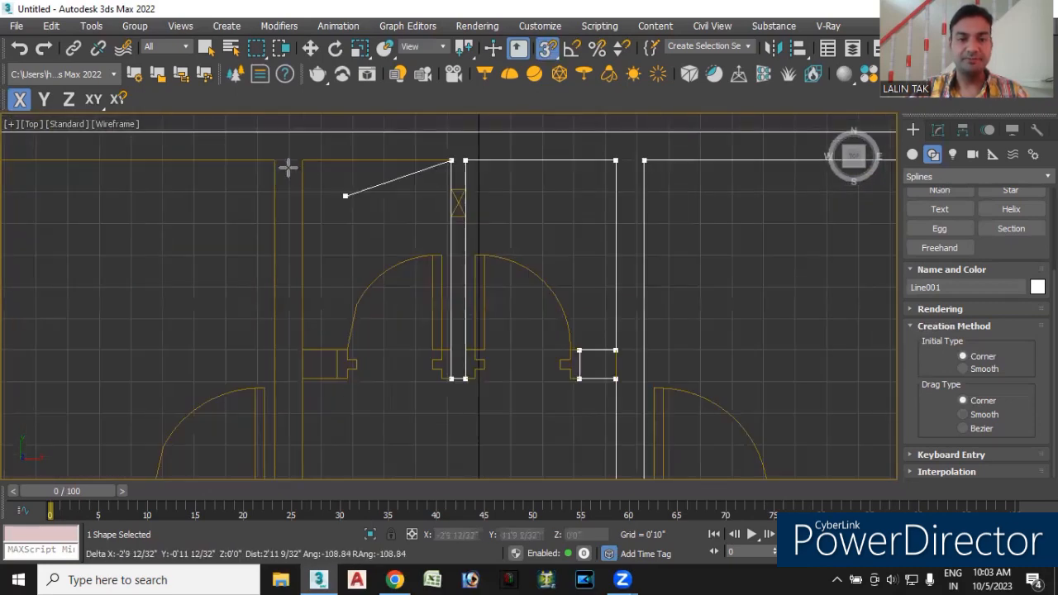
click(302, 160)
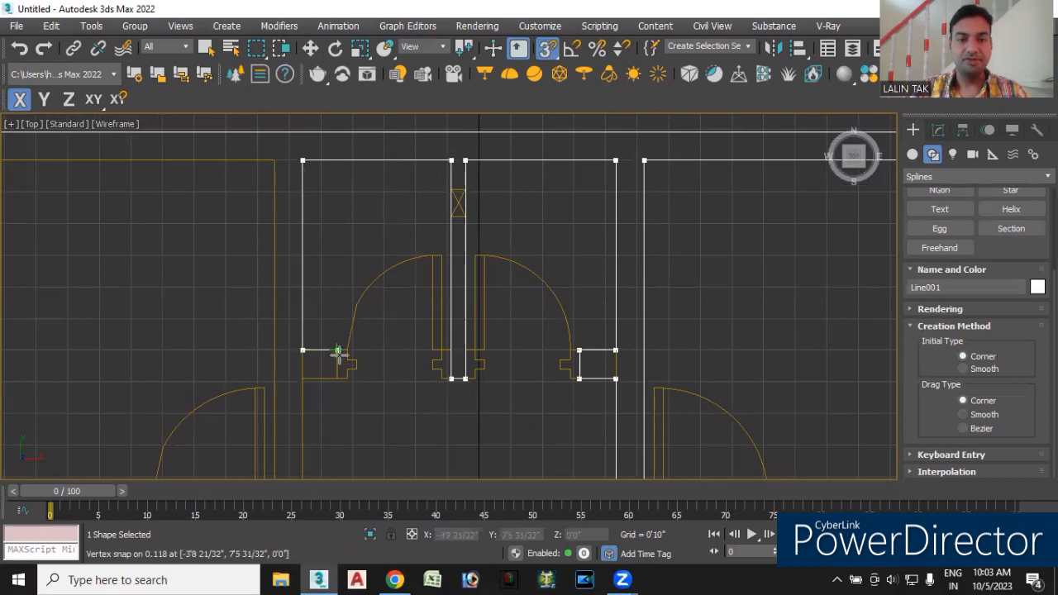
click(321, 384)
click(303, 379)
Trace the partition left of the small rooms down to its end, across its thickness and back up to the upper wall.
scroll(319, 439, down, 2)
middle_drag(328, 449, 334, 266)
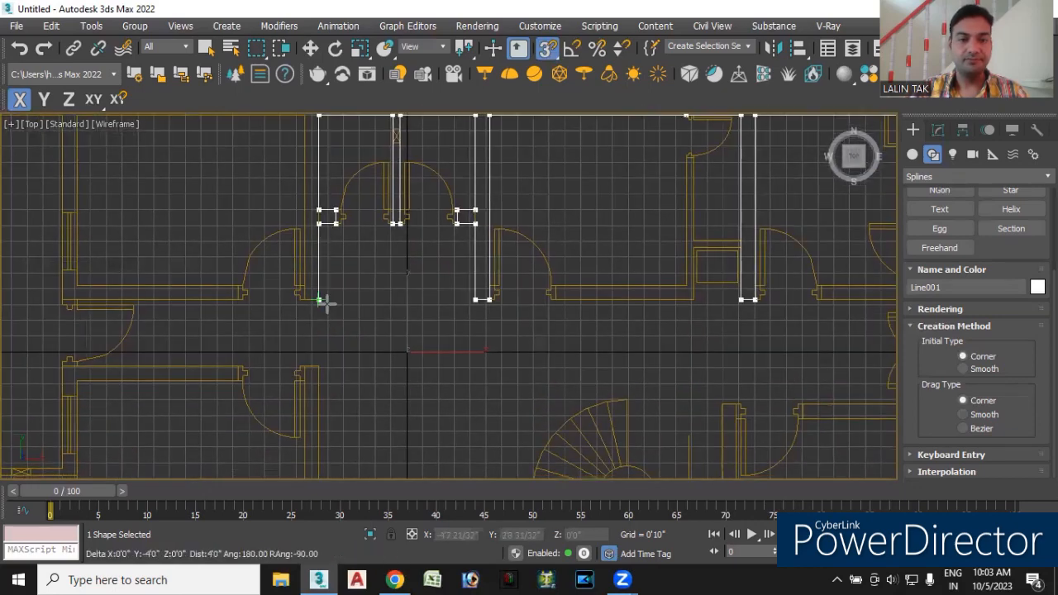
scroll(304, 300, up, 2)
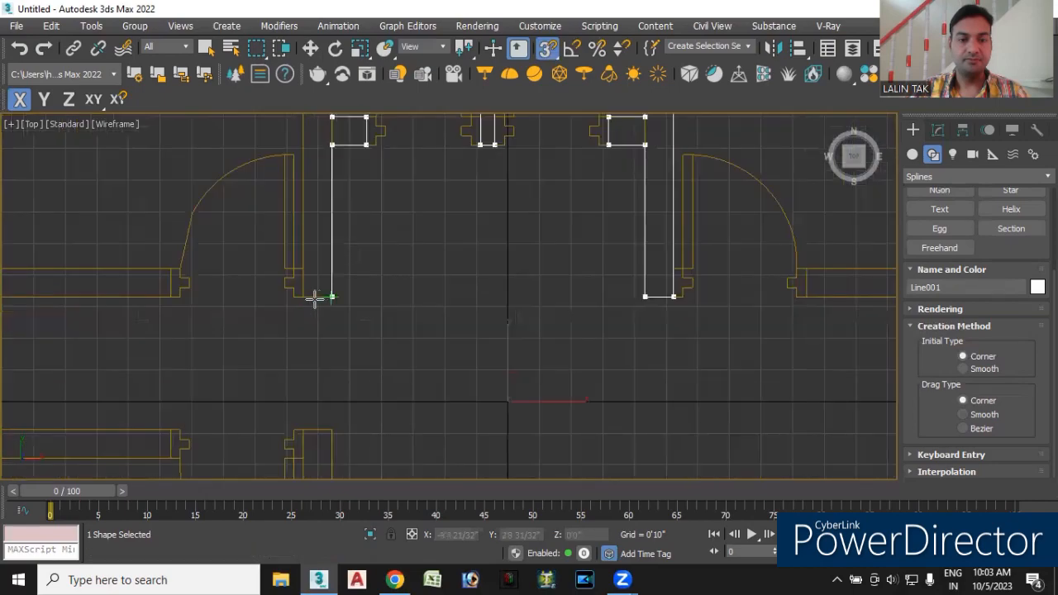
scroll(308, 221, down, 2)
middle_drag(308, 221, 327, 378)
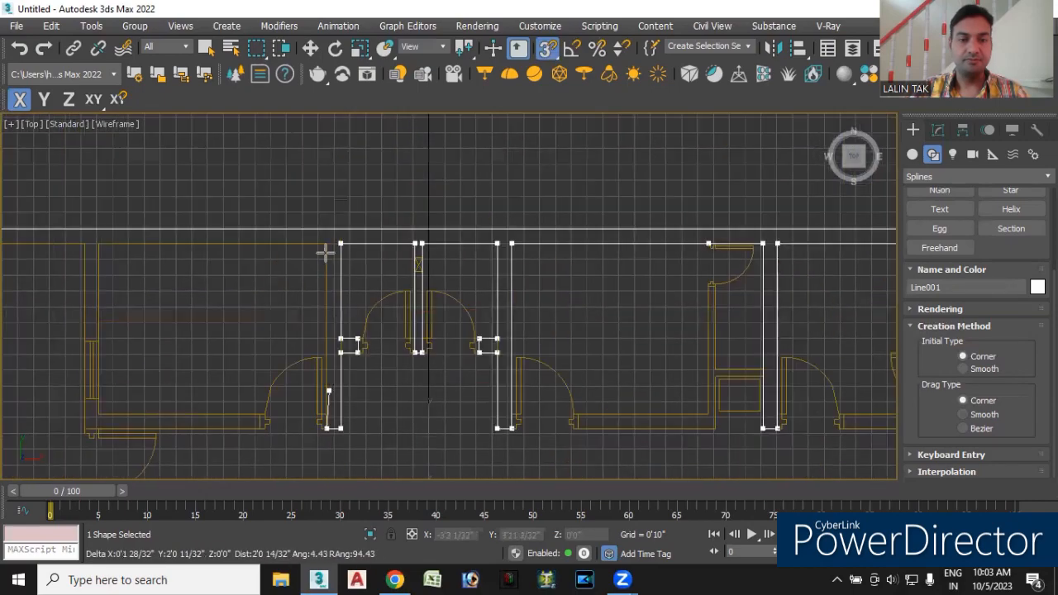
click(326, 232)
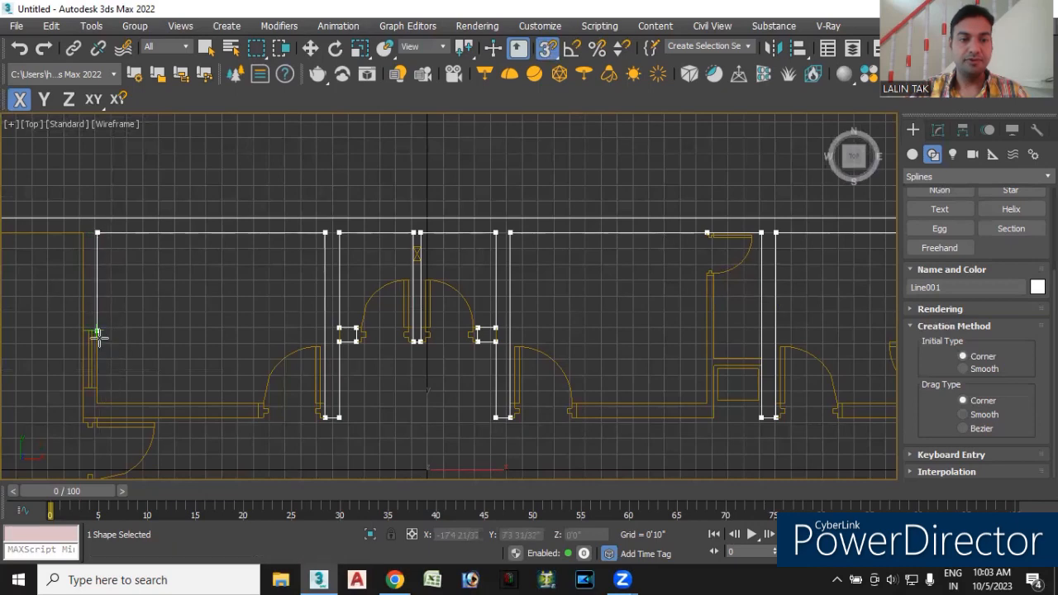
Trace the upper-left room's inner side wall with vertices at the window edges, then its lower wall to the door jamb and across.
scroll(98, 329, up, 4)
click(98, 317)
middle_drag(111, 373, 268, 138)
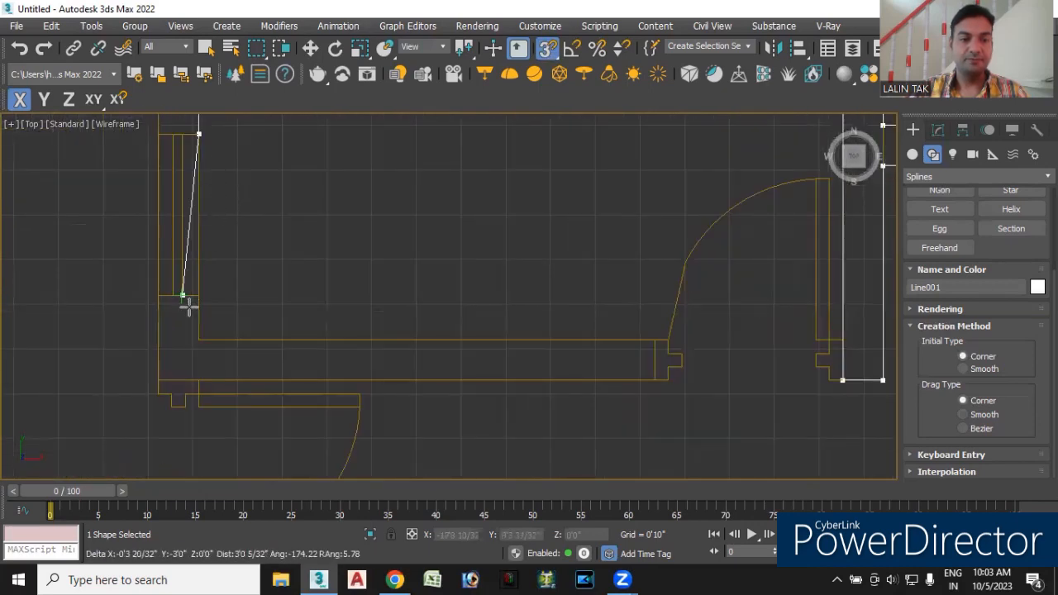
click(199, 340)
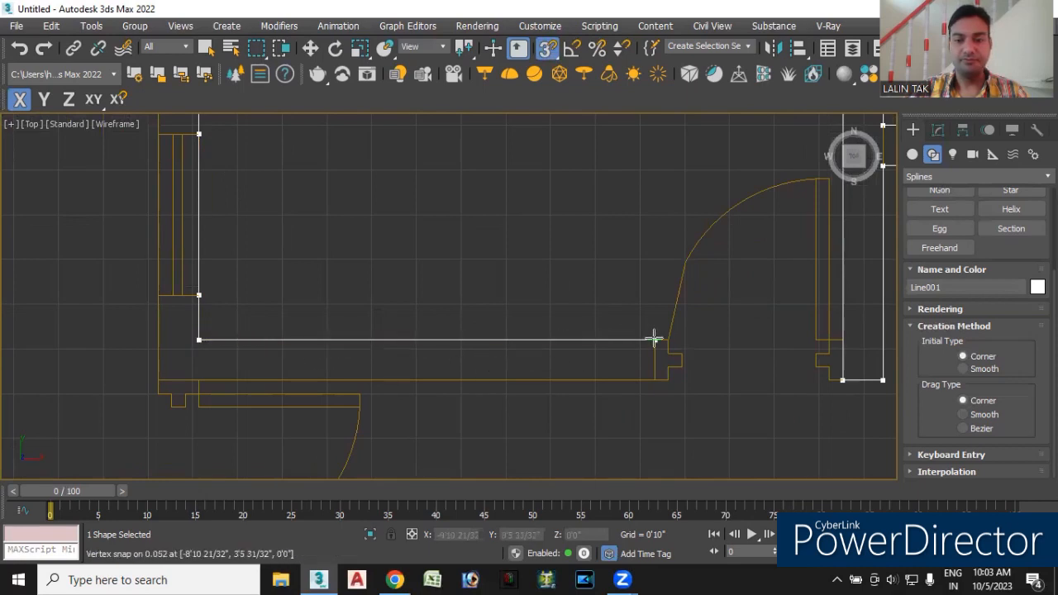
click(653, 380)
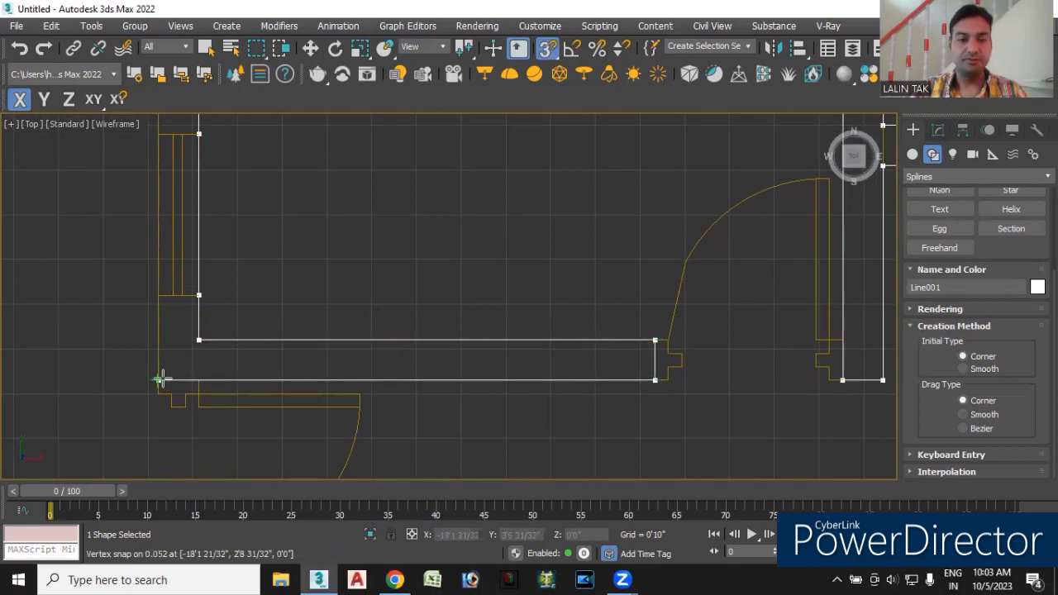
Trace the outer face of the upper-left room's side wall with vertices at both window edges, up to the upper wall.
click(157, 296)
click(158, 134)
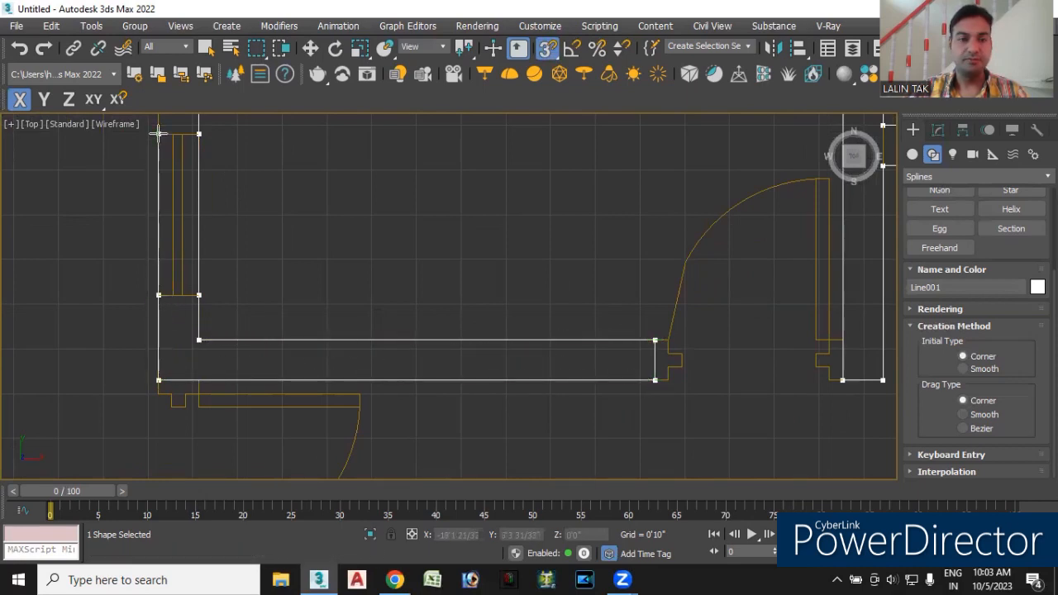
scroll(231, 189, down, 3)
middle_drag(213, 254, 271, 429)
click(253, 201)
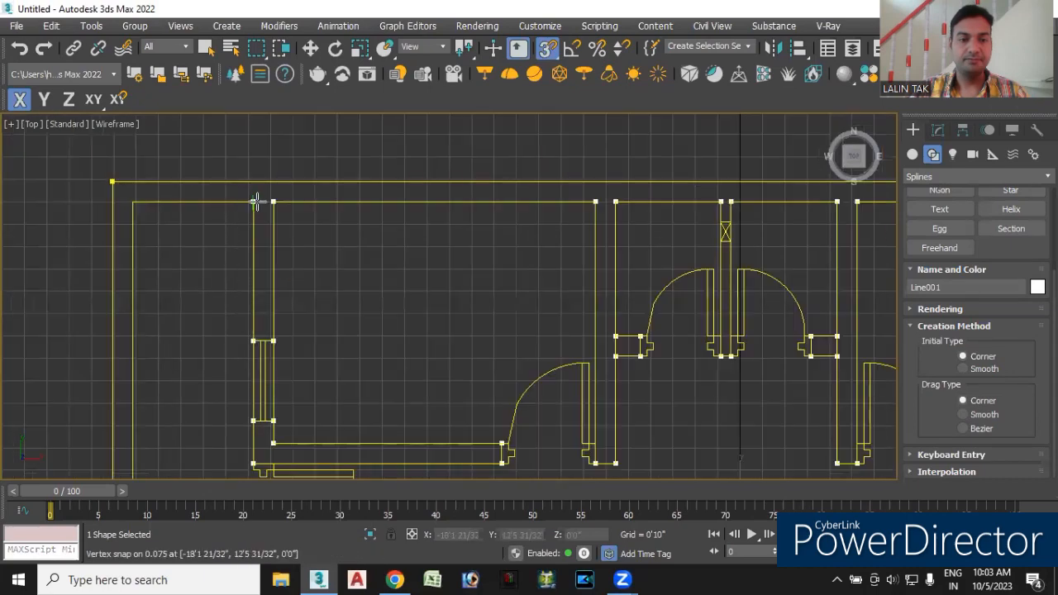
Trace the outer side wall's inner face from the upper corner down to the short partition, and along the partition to the lower-left room.
click(133, 202)
scroll(158, 339, down, 3)
middle_drag(160, 366, 228, 103)
scroll(231, 204, up, 3)
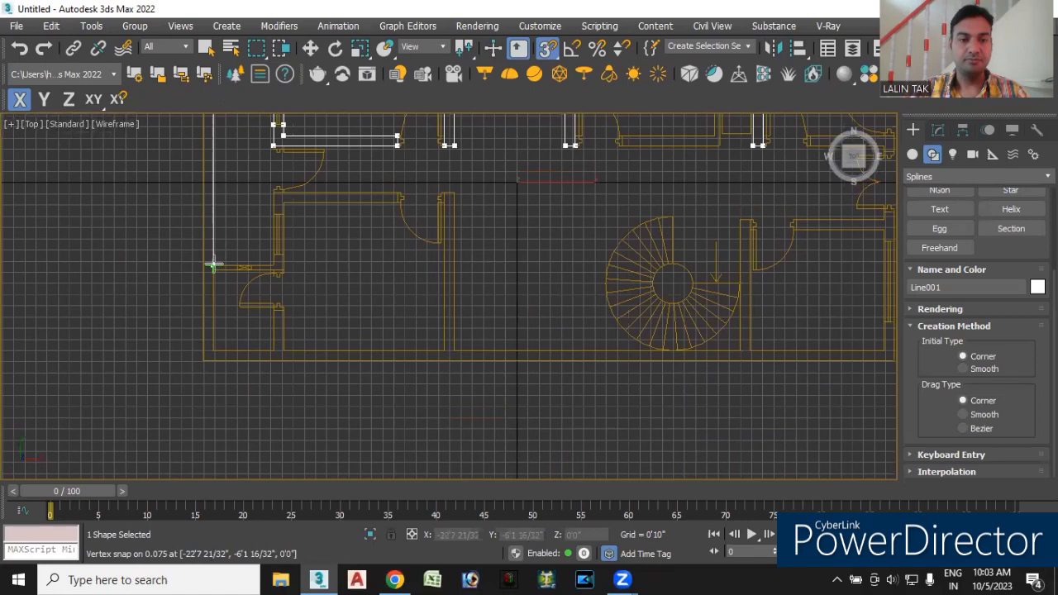
scroll(213, 265, up, 2)
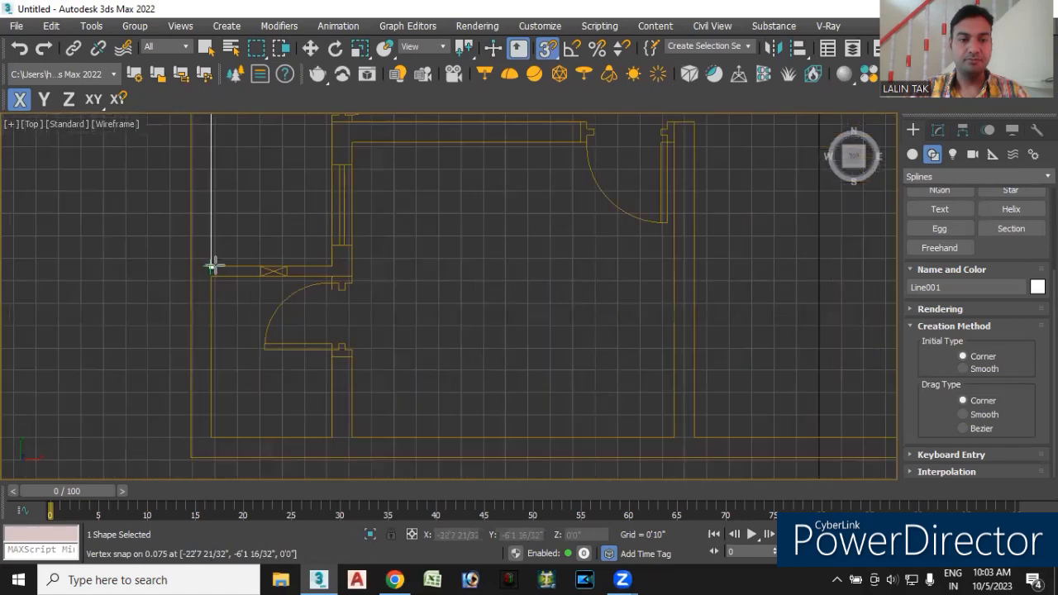
click(331, 266)
Trace both faces of the lower-left room's side and upper walls, placing vertices at the window edges and the door jamb.
middle_drag(309, 156, 314, 275)
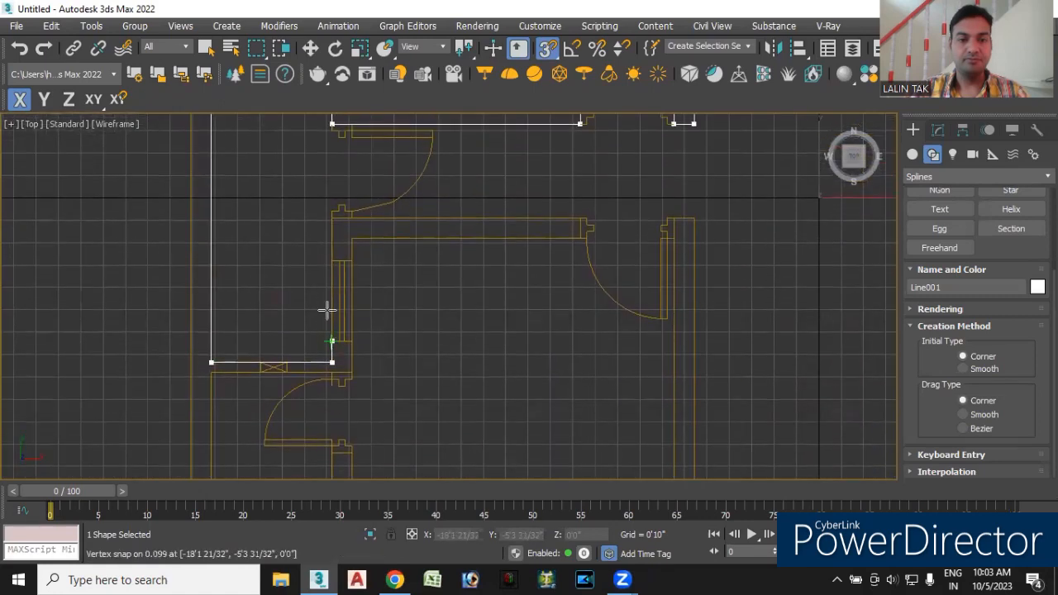
click(330, 218)
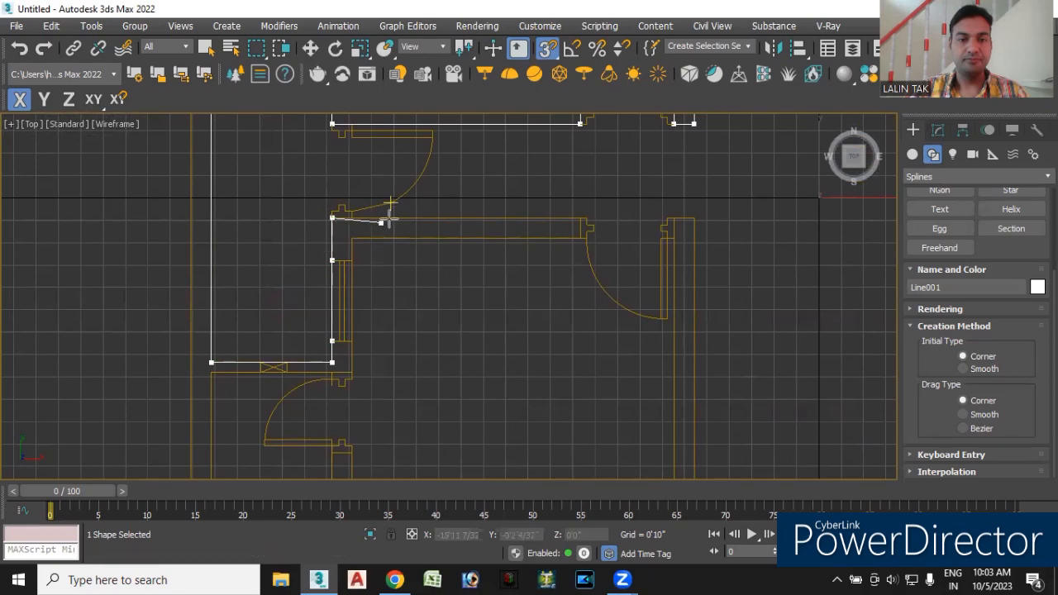
click(580, 238)
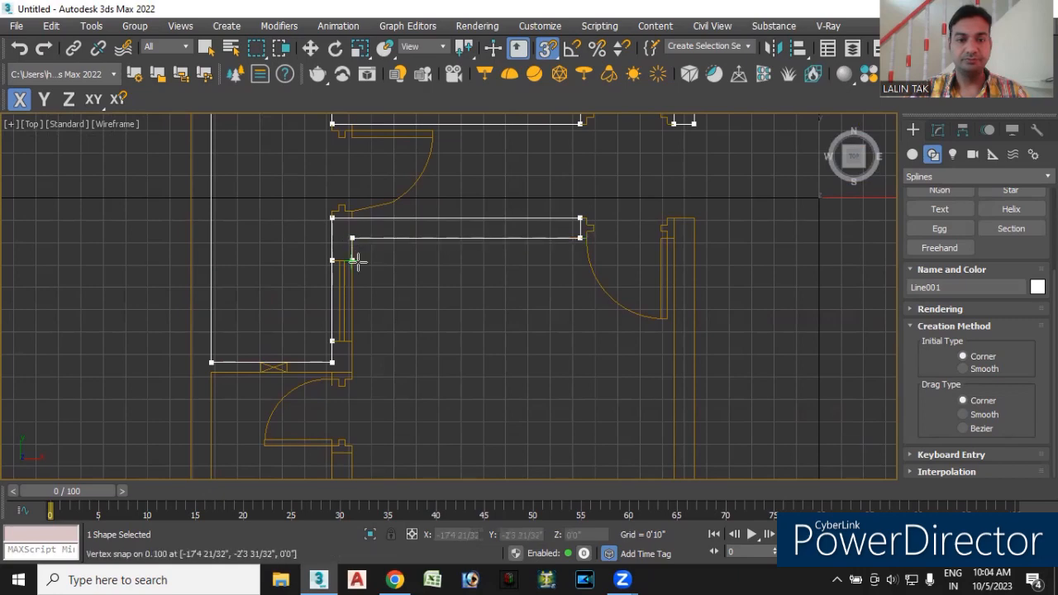
click(352, 372)
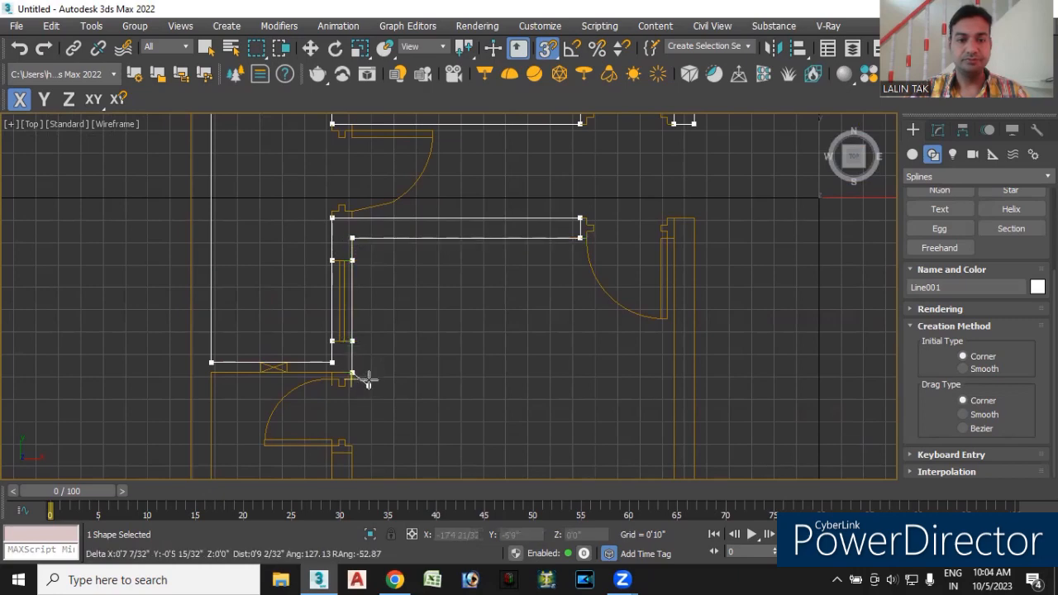
Trace the short partition's underside to the outer wall, down the small lower-left room's side and along its lower wall.
scroll(362, 378, up, 4)
middle_drag(364, 380, 670, 256)
click(184, 252)
scroll(201, 362, down, 4)
middle_drag(201, 361, 205, 13)
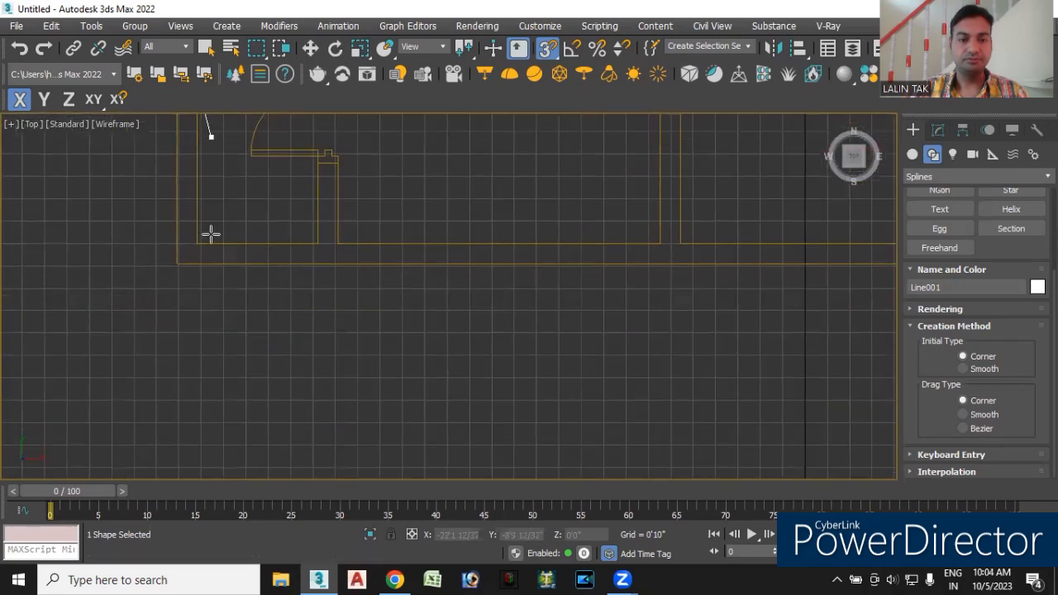
click(197, 243)
click(318, 243)
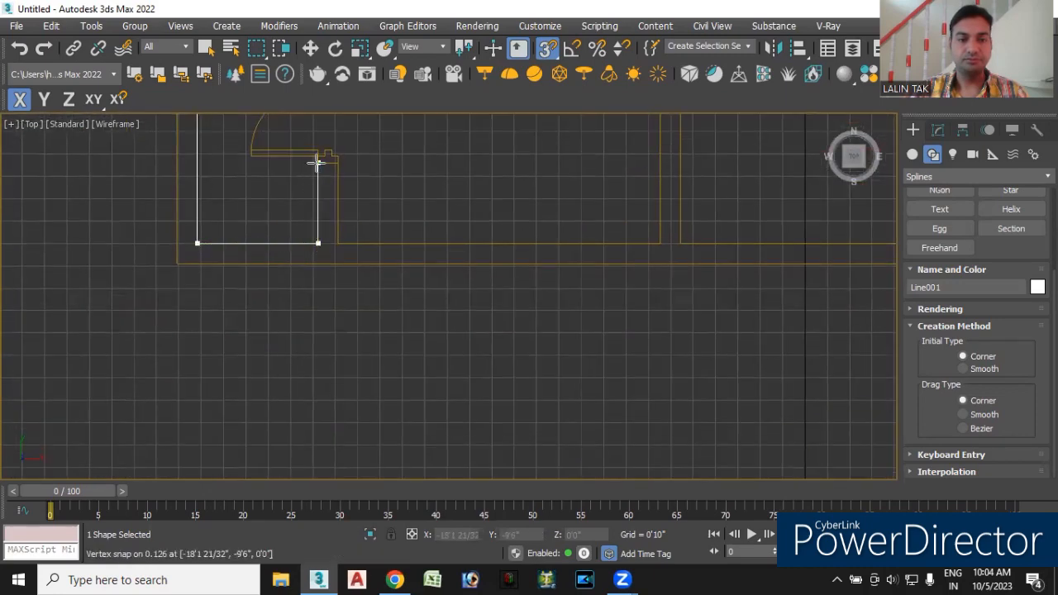
Trace the wall stub below the small room's door, across its thickness and down, and along the adjoining room's lower wall.
middle_drag(316, 172, 308, 217)
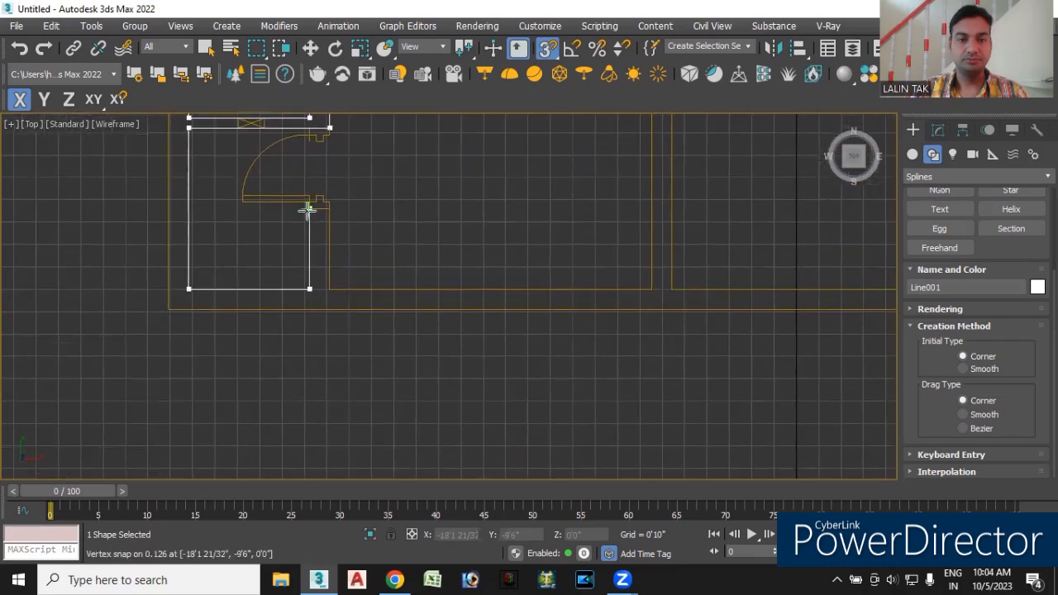
scroll(307, 211, up, 3)
click(352, 206)
click(352, 367)
scroll(372, 347, down, 3)
click(686, 344)
Trace the lower-left room's partition up past the door jamb, across its upper end and back down to the lower wall.
middle_drag(661, 197, 558, 412)
scroll(602, 275, up, 3)
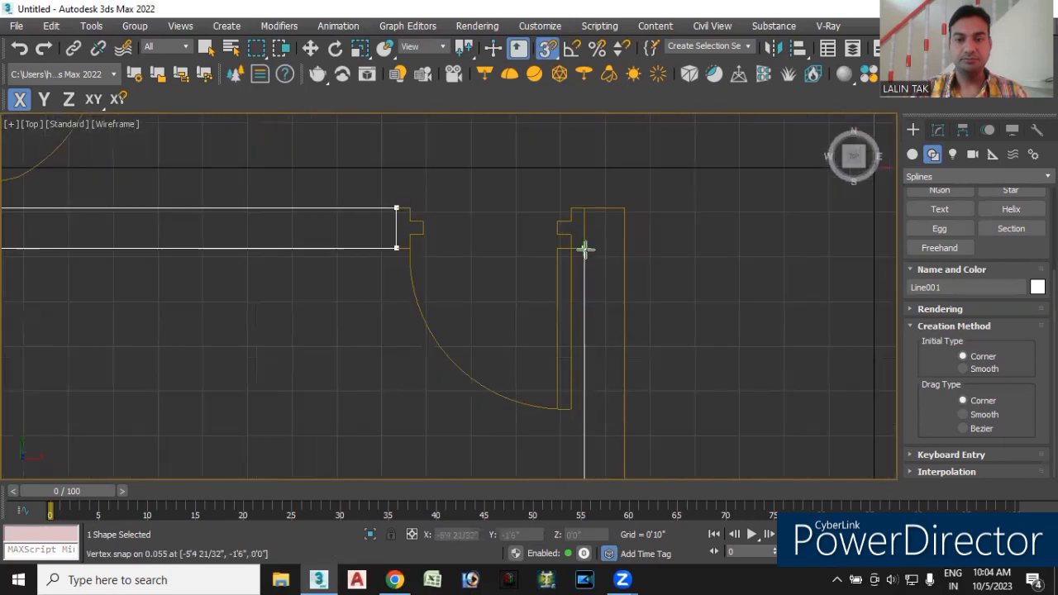
click(620, 207)
scroll(611, 364, down, 2)
middle_drag(614, 331, 541, 113)
click(521, 323)
Trace the lower wall past the spiral staircase and around the partition beside it, back down to the lower wall.
scroll(550, 207, down, 4)
middle_drag(551, 208, 475, 316)
click(740, 376)
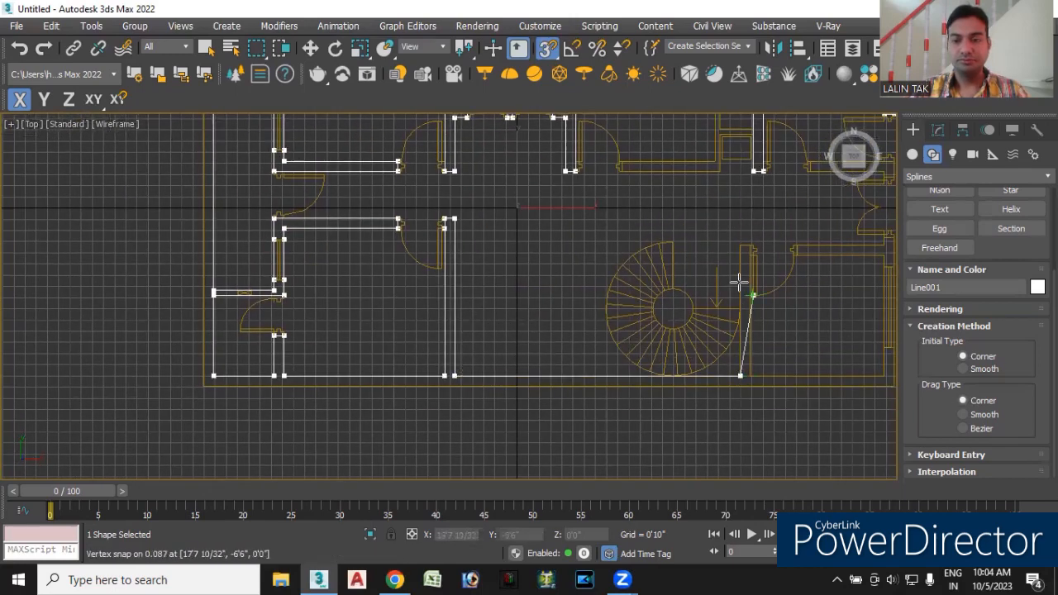
click(739, 246)
scroll(740, 243, up, 5)
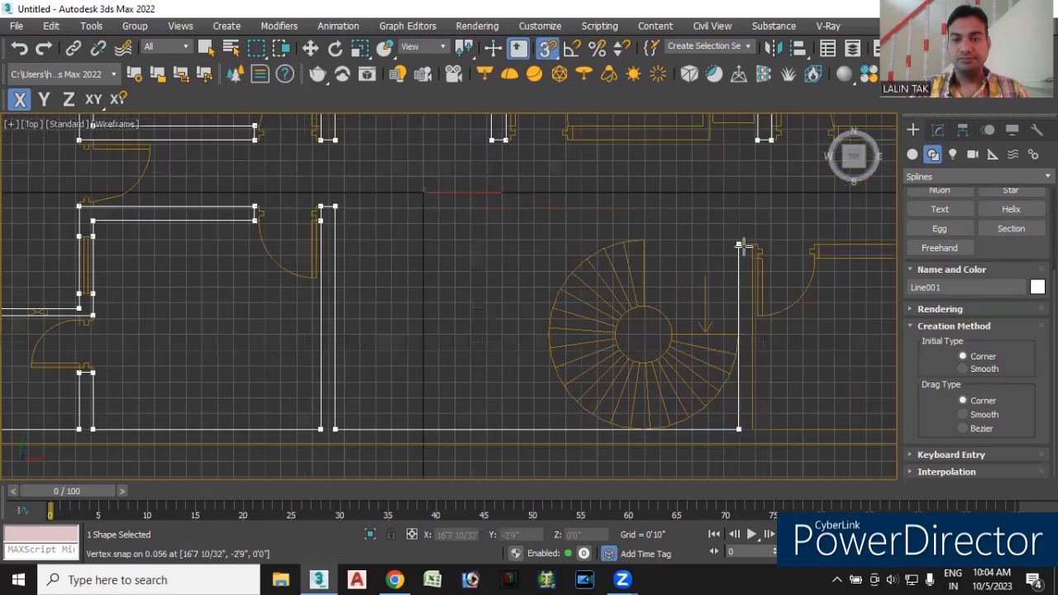
click(779, 236)
middle_drag(729, 347, 363, 180)
scroll(382, 165, down, 6)
click(395, 330)
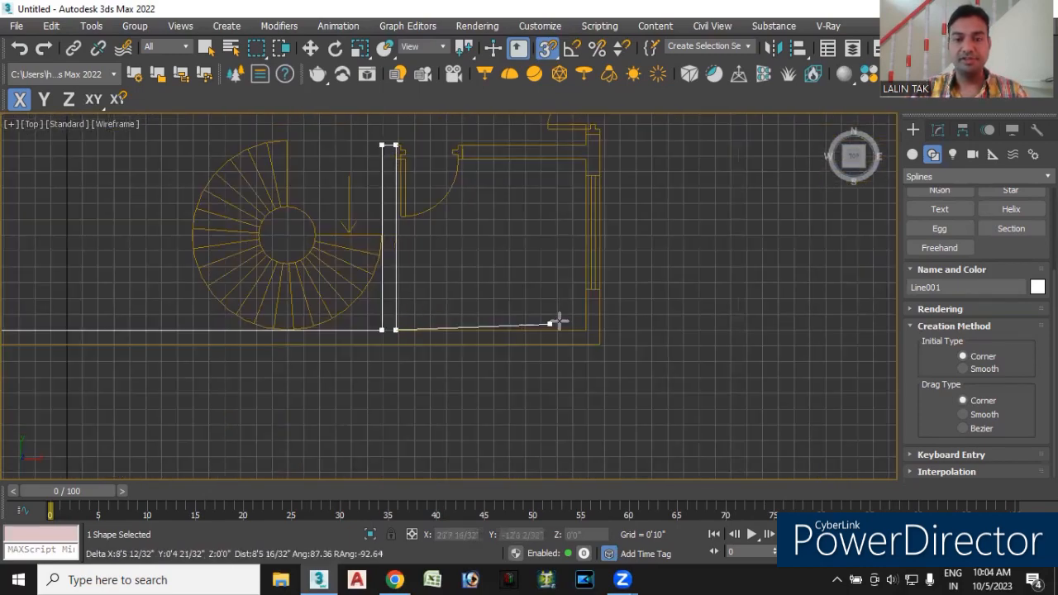
Trace the lower-right room's inner side wall with vertices at the window edges, and its upper wall to the door jamb and across.
click(585, 290)
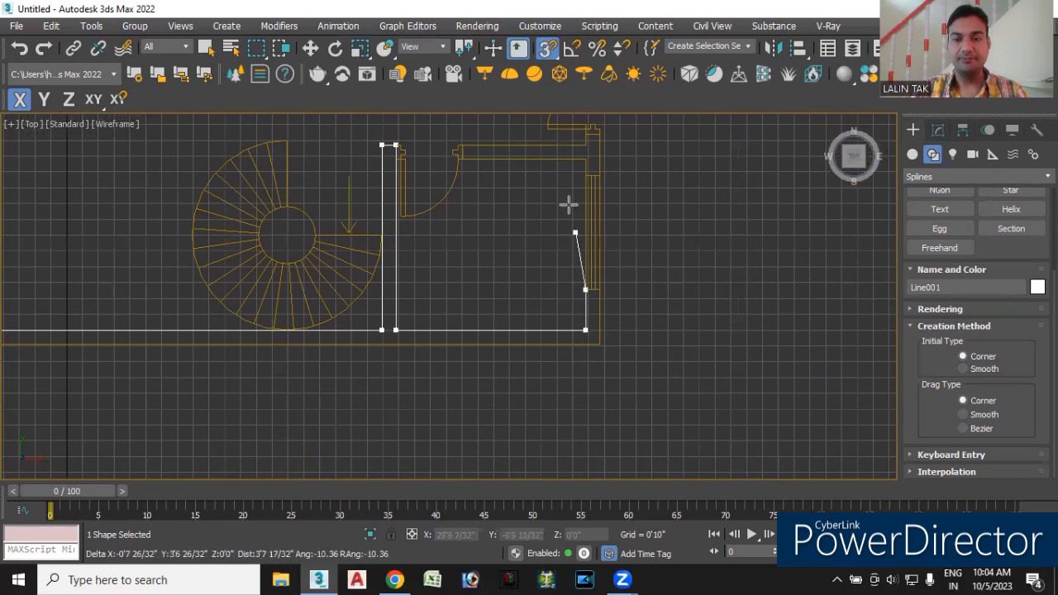
click(585, 159)
scroll(463, 160, up, 4)
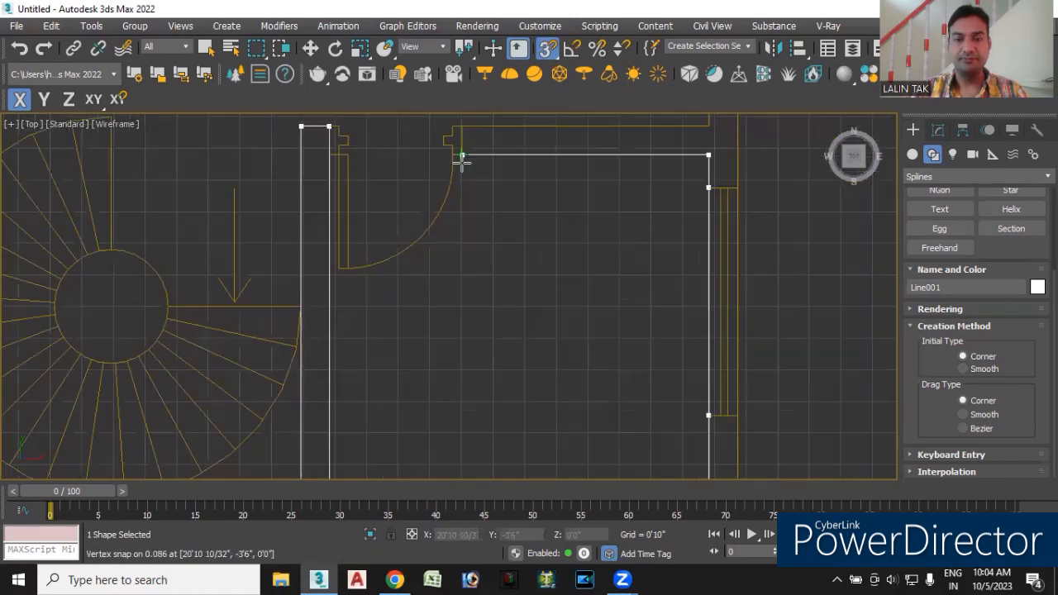
middle_drag(474, 133, 449, 269)
click(440, 251)
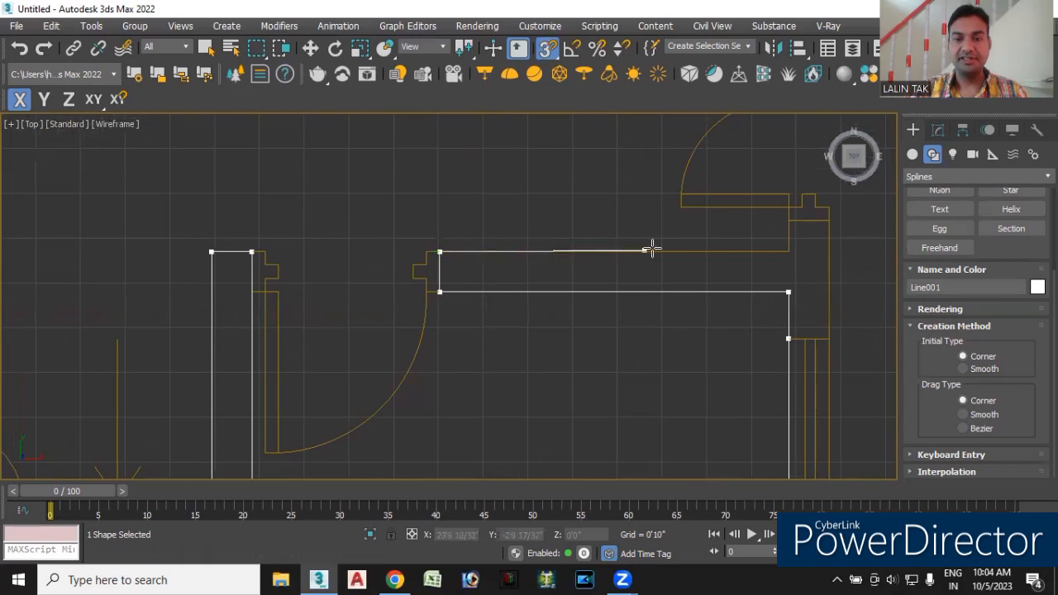
Trace the lower-right room's upper wall to the entrance jamb, and the outer side face with window-edge vertices down to the corner.
click(789, 251)
click(789, 222)
click(828, 221)
scroll(876, 407, down, 3)
middle_drag(877, 406, 763, 190)
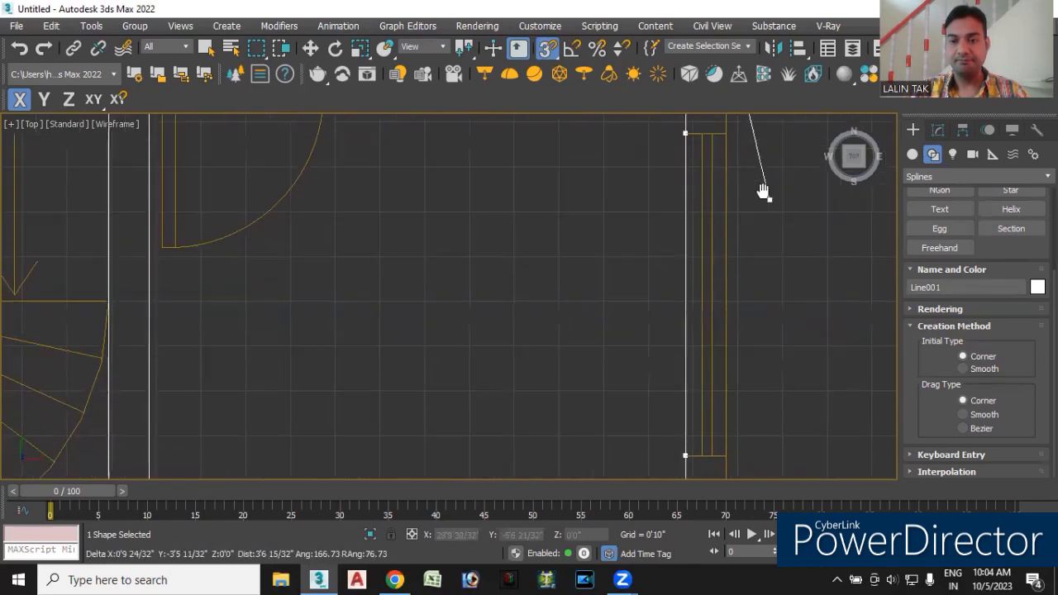
click(736, 172)
click(737, 332)
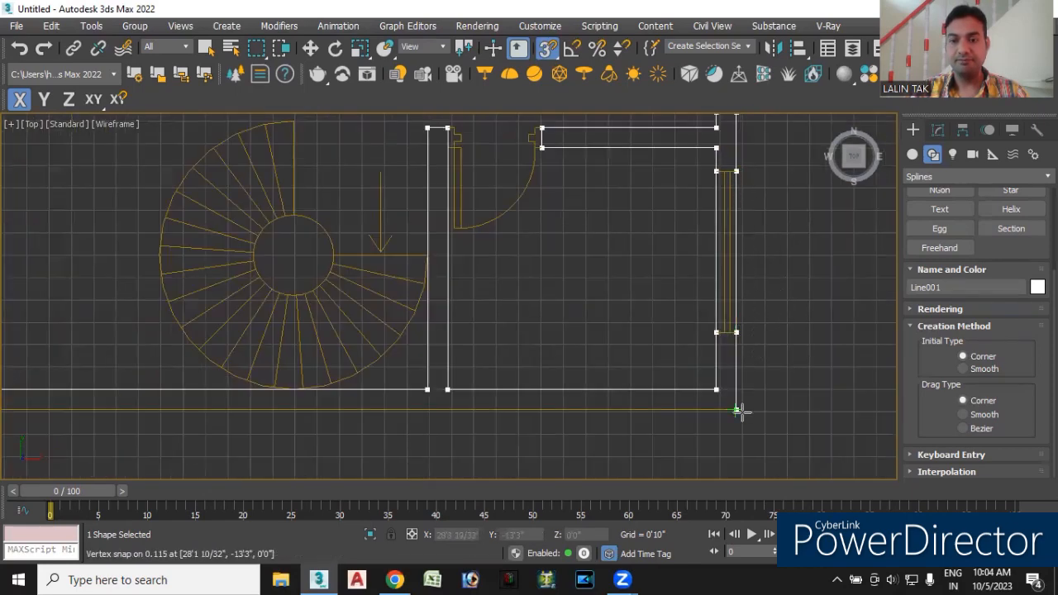
click(737, 410)
Trace the building's outer lower and left sides back to the starting vertex and close the spline.
scroll(347, 439, down, 3)
scroll(583, 397, down, 2)
middle_drag(668, 373, 896, 322)
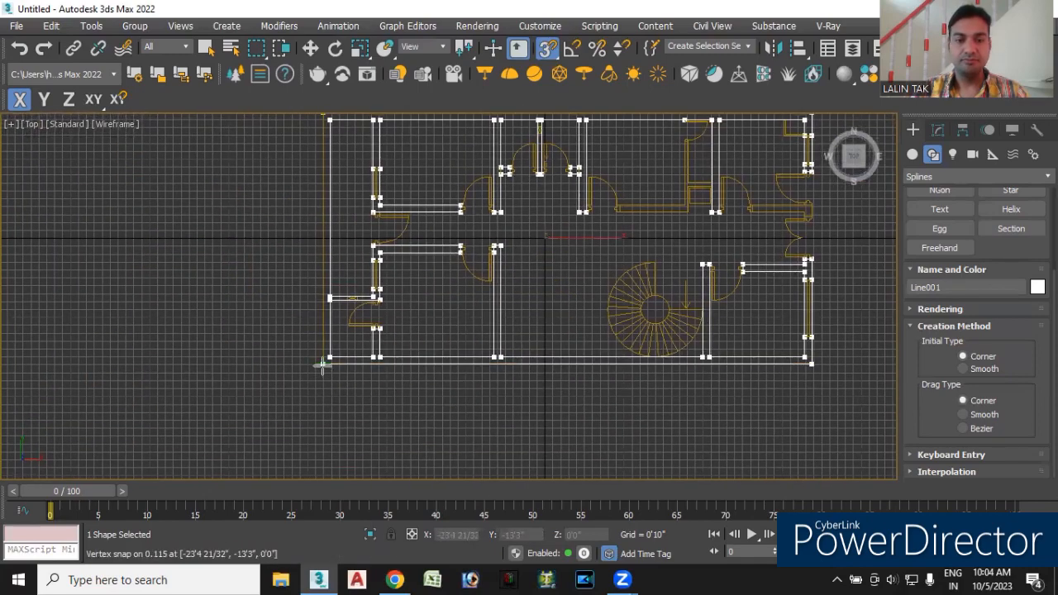
middle_drag(281, 151, 299, 243)
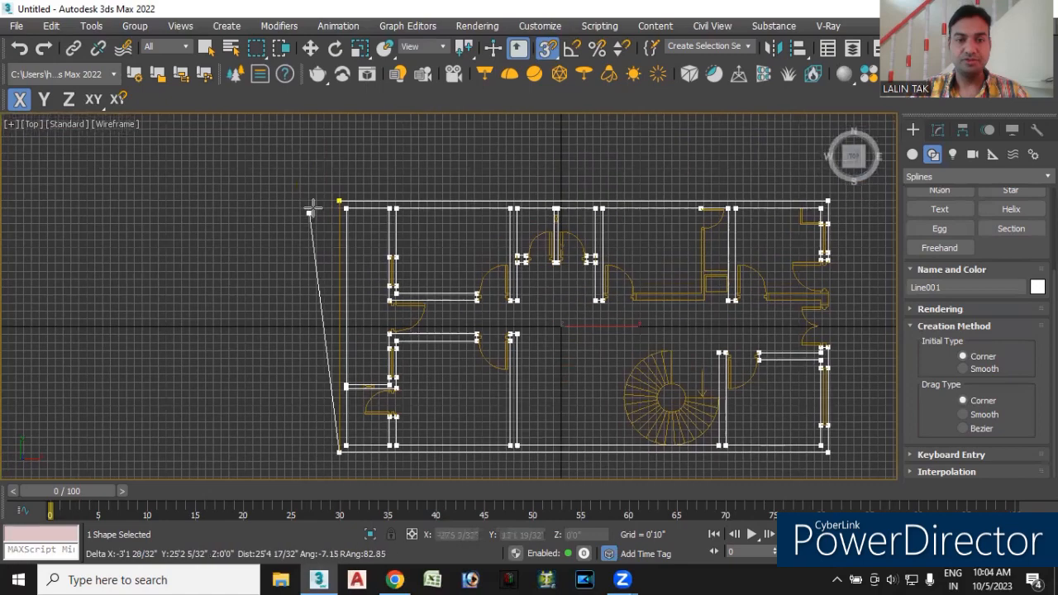
click(338, 200)
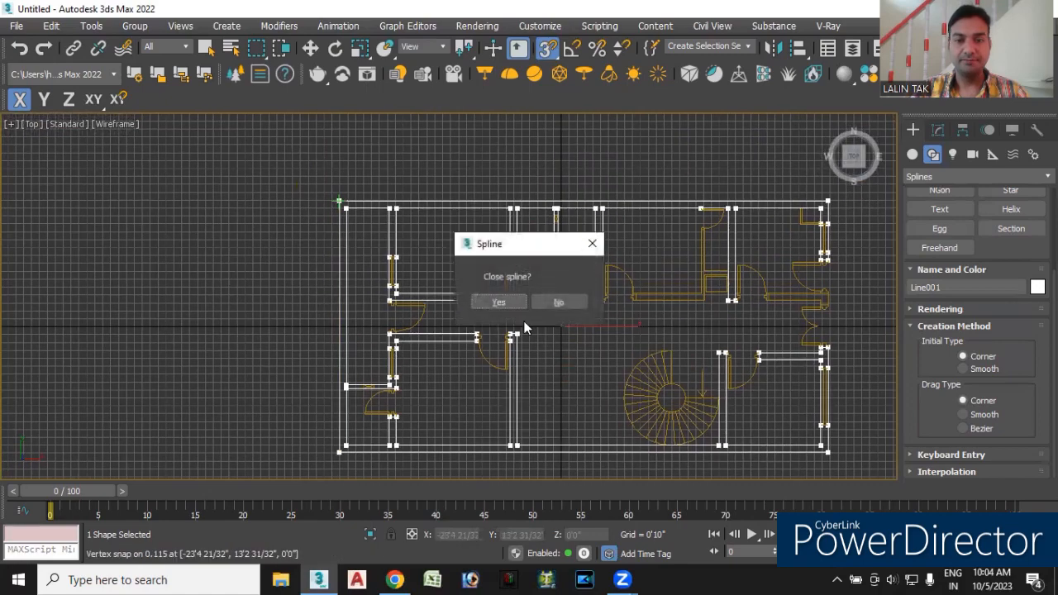
click(502, 302)
middle_drag(544, 347, 484, 300)
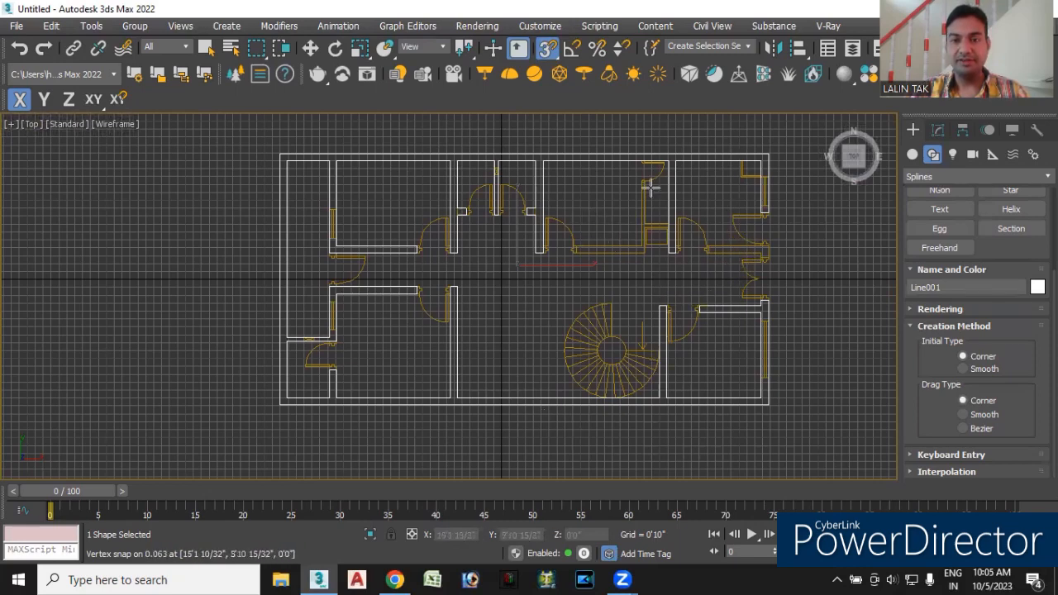
Trace the separate L-shaped wall piece beside the main entrance as its own closed line spline.
scroll(642, 268, up, 5)
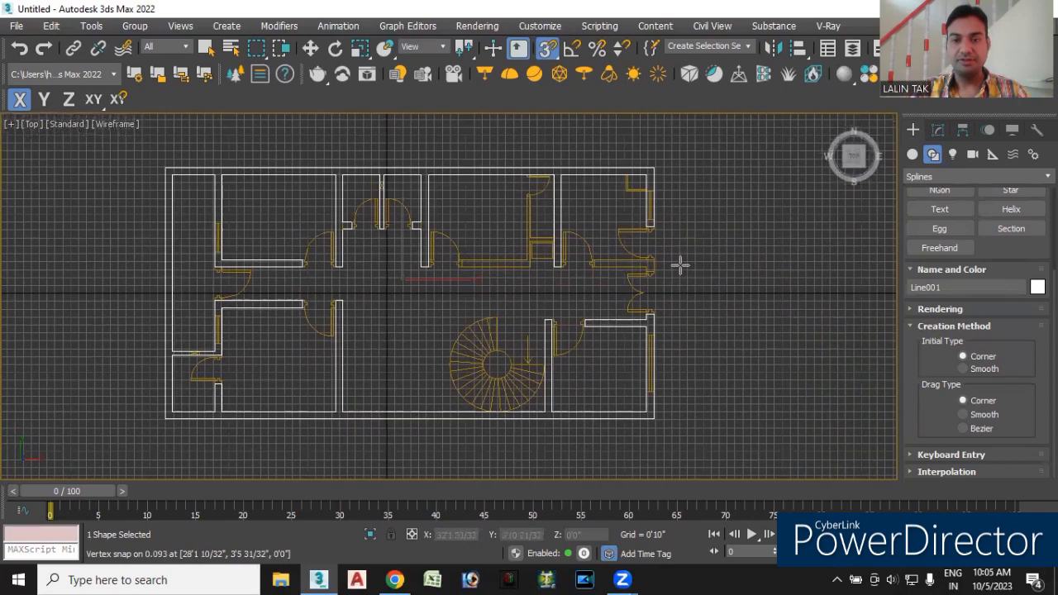
click(454, 262)
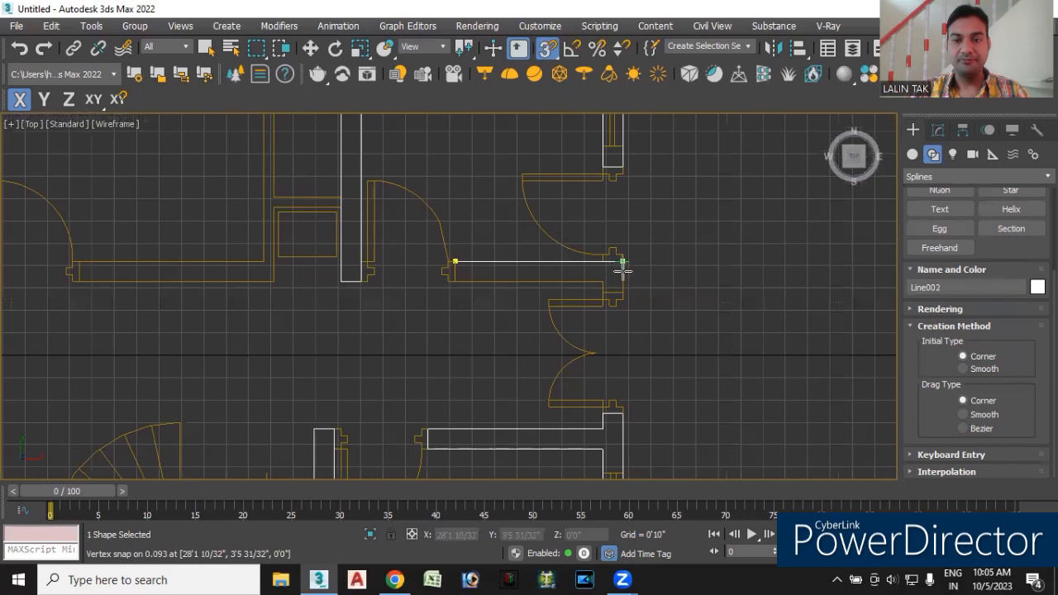
click(603, 292)
click(603, 282)
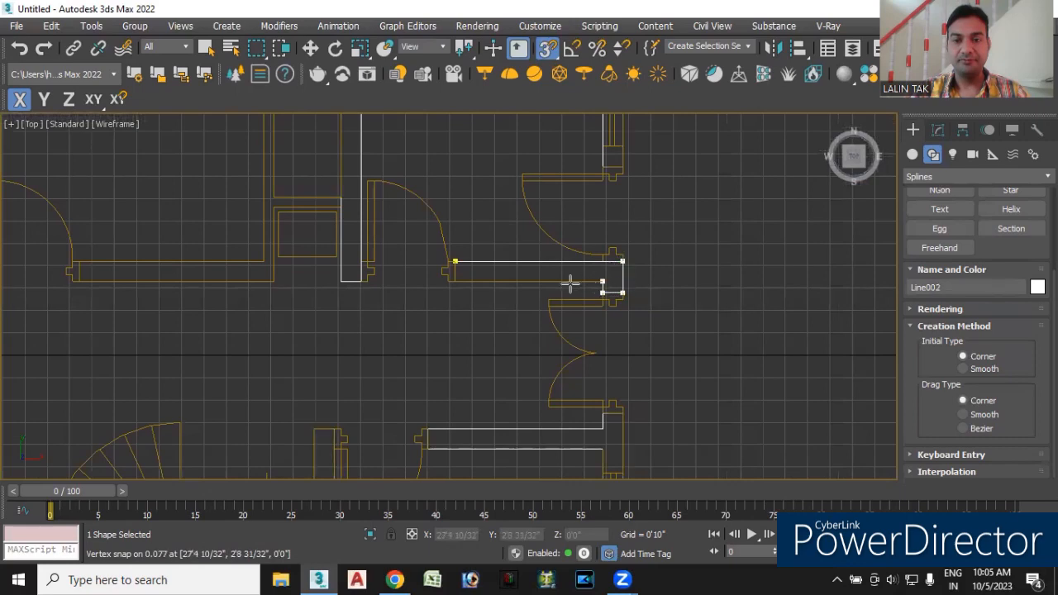
click(455, 281)
click(455, 262)
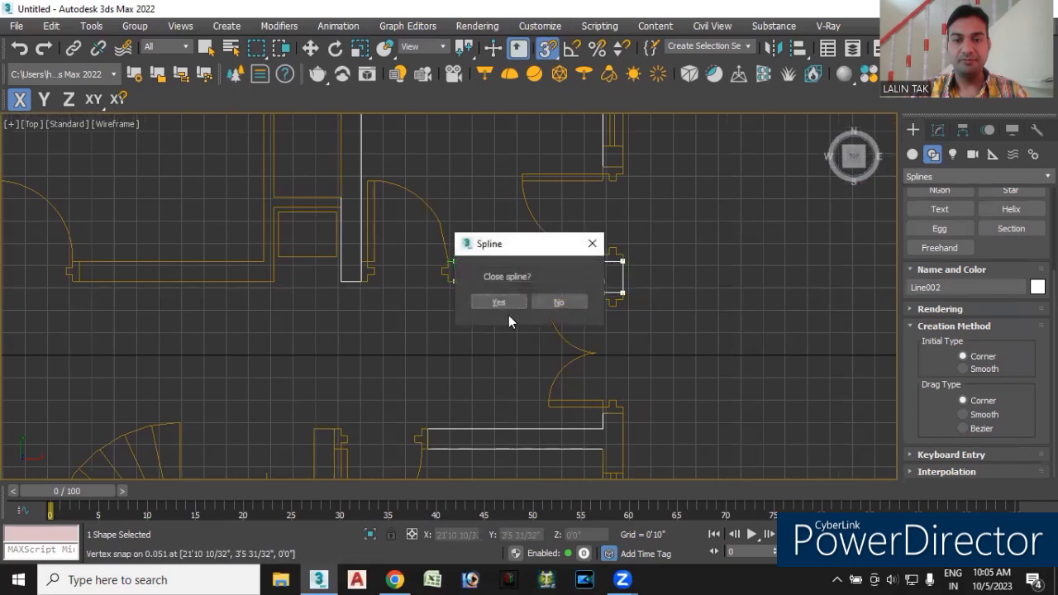
key(Return)
scroll(349, 331, down, 10)
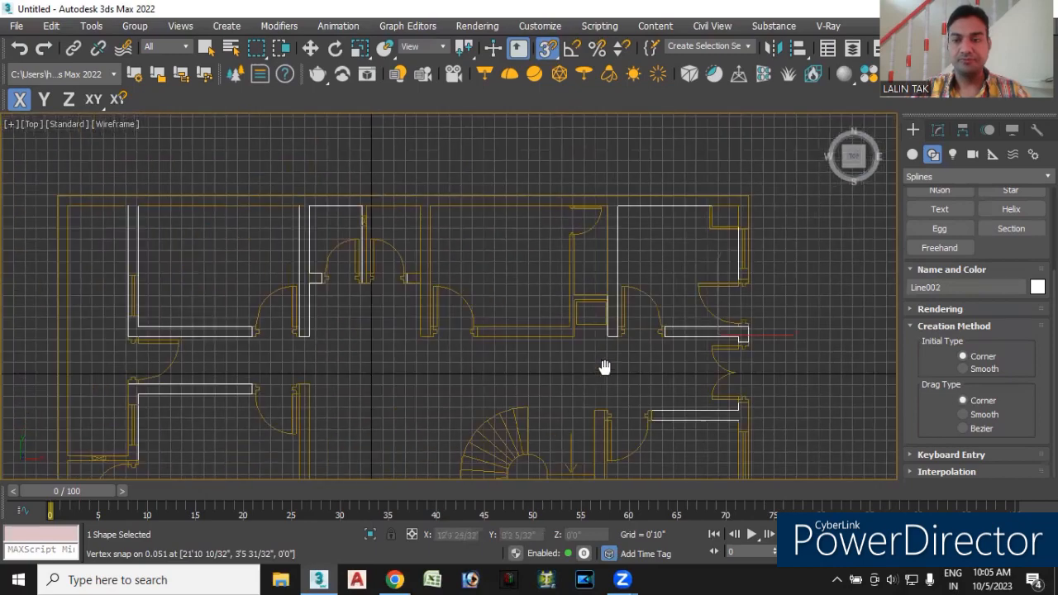
click(446, 203)
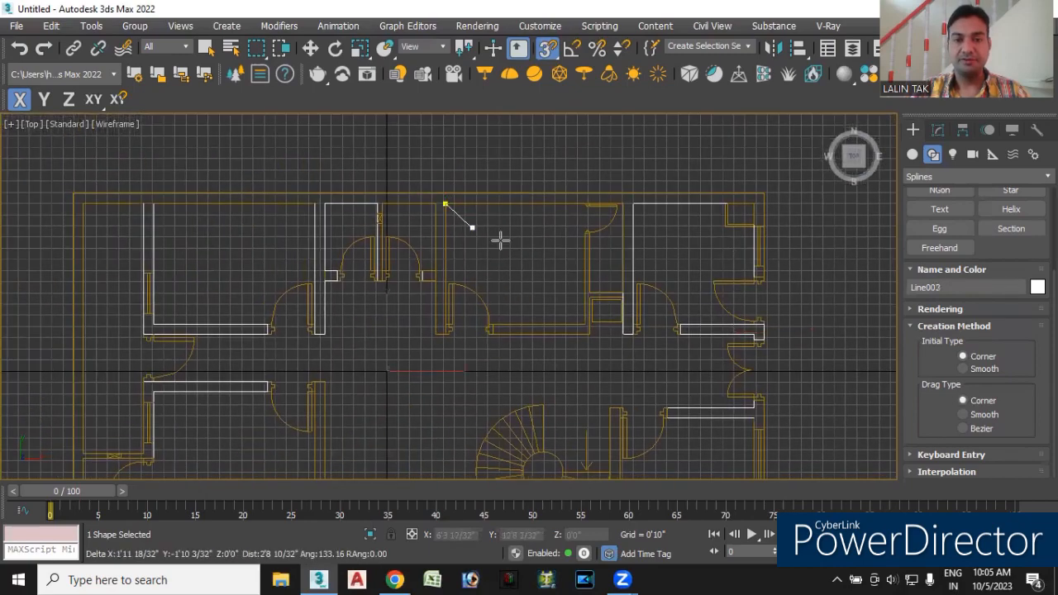
scroll(579, 210, up, 8)
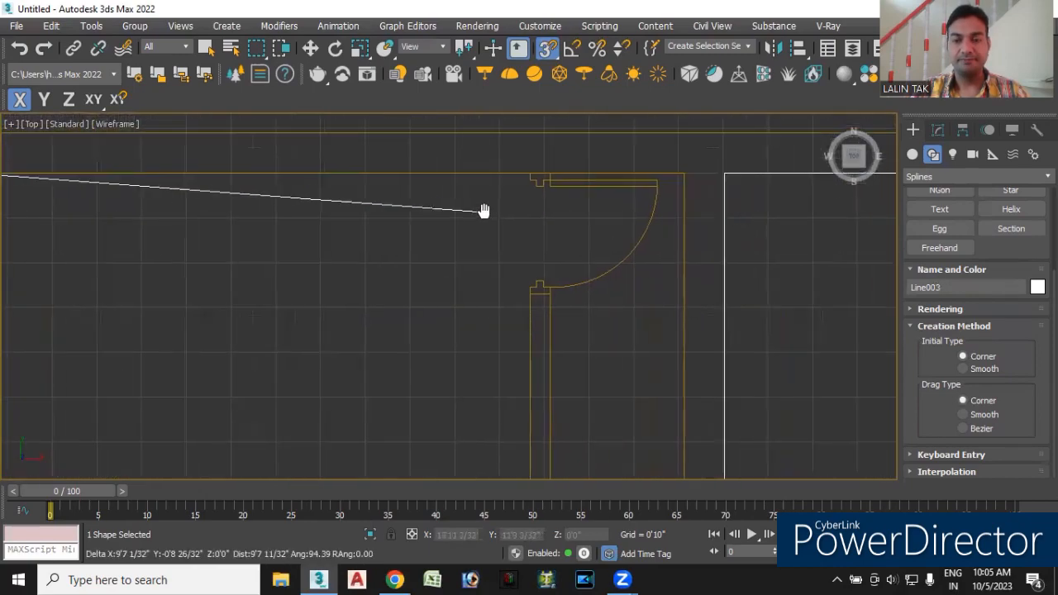
scroll(491, 215, down, 2)
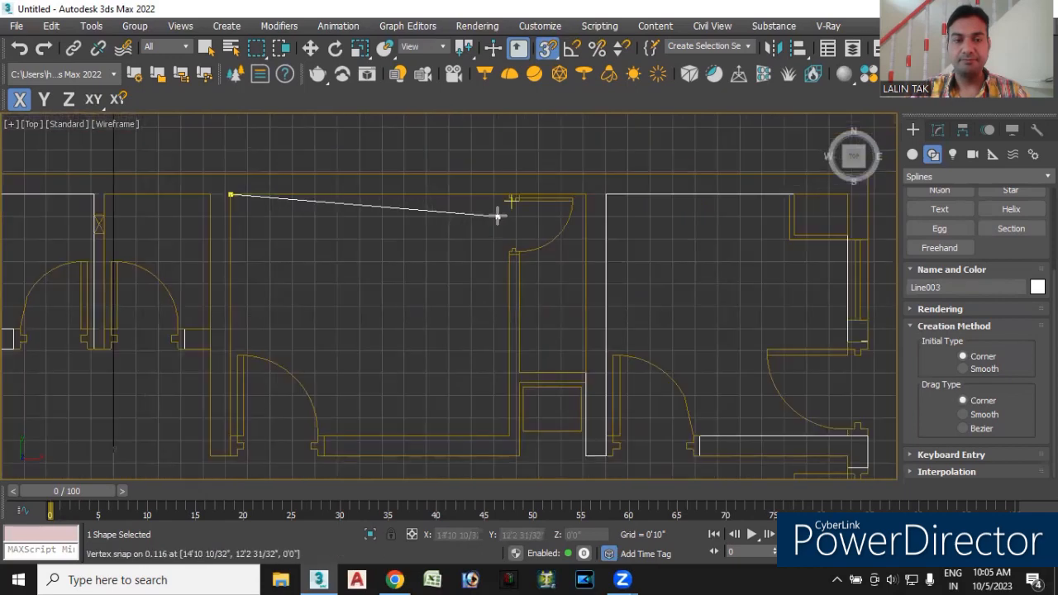
right_click(439, 236)
End line creation and turn off the 3D snap.
scroll(345, 283, down, 6)
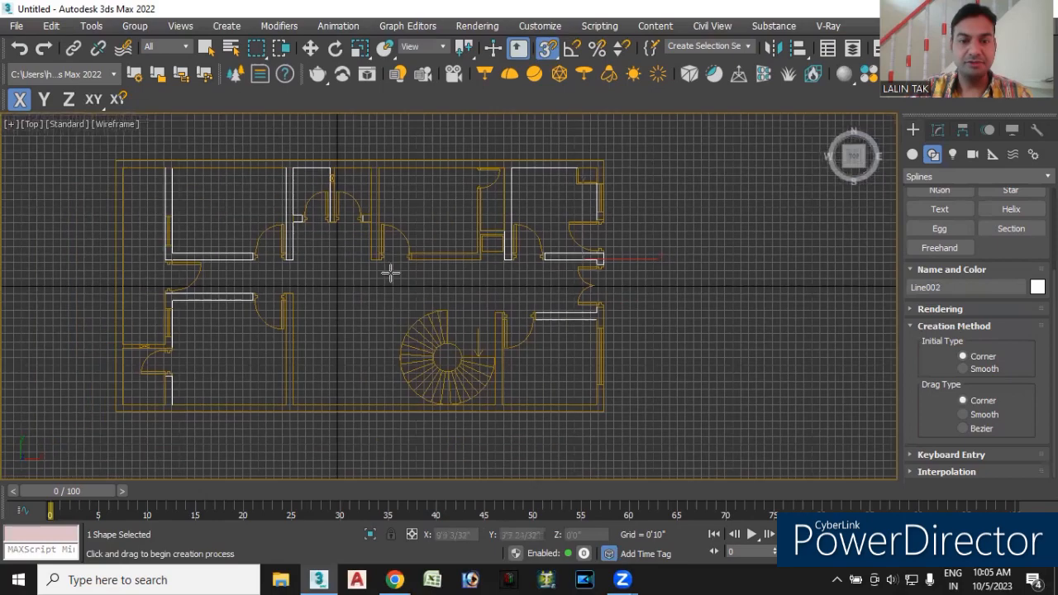
right_click(647, 319)
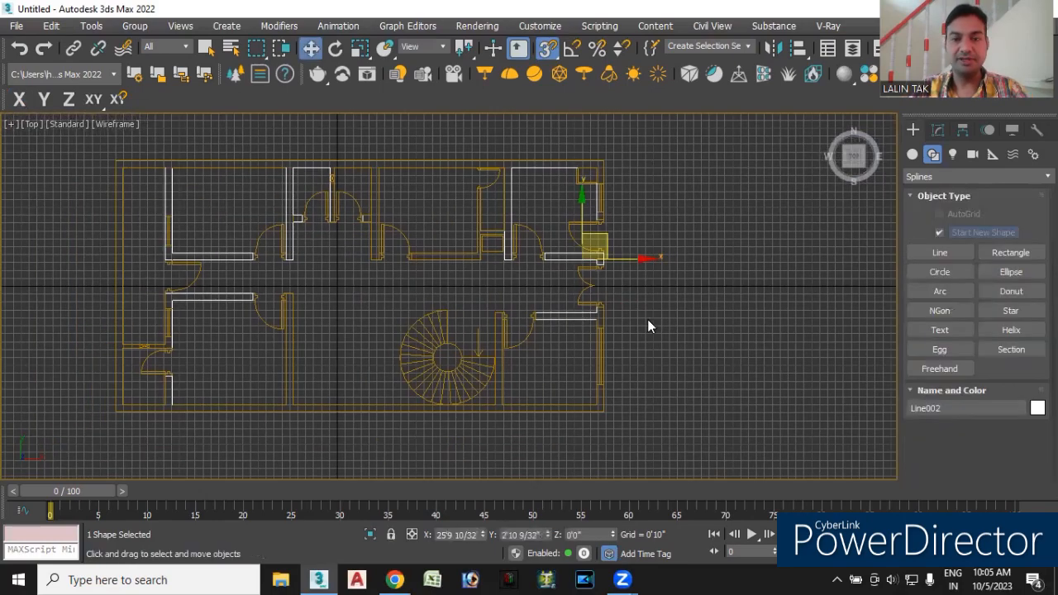
click(548, 50)
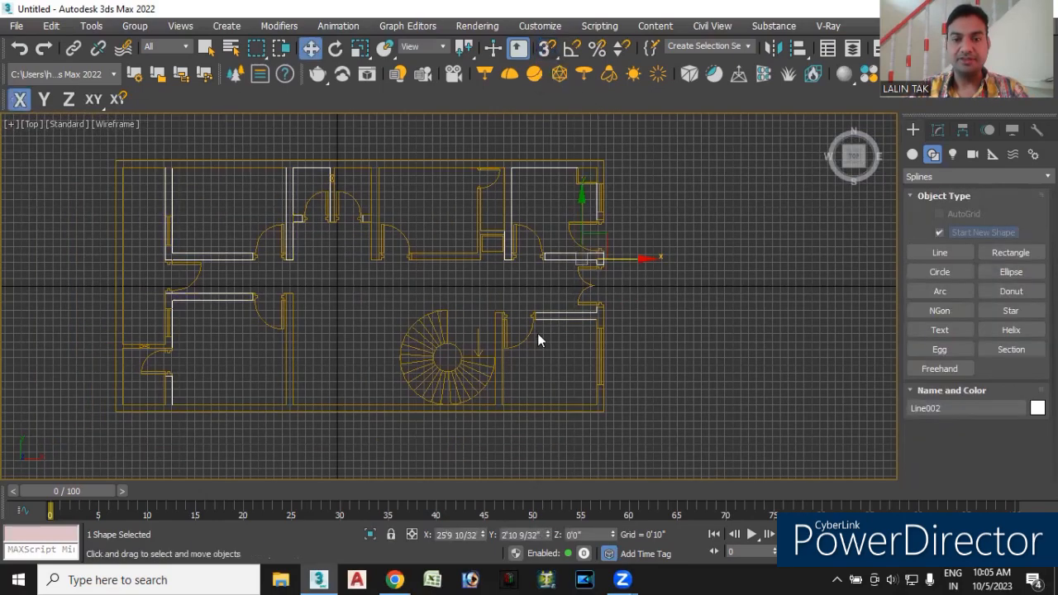
Undo the accidental shift of the floor plan group and clear the selection.
click(436, 359)
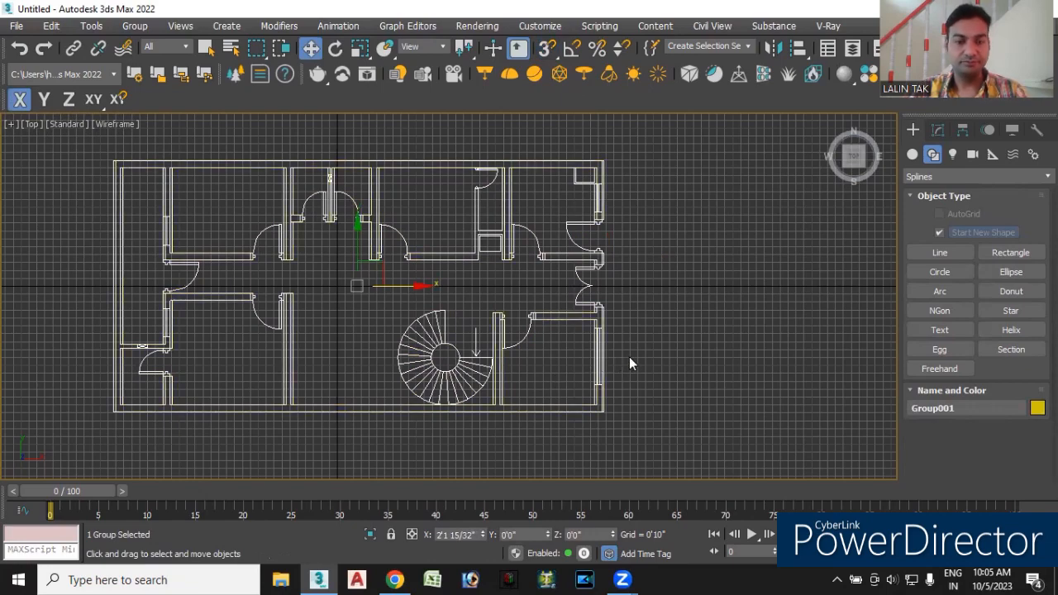
key(ctrl+z)
click(730, 396)
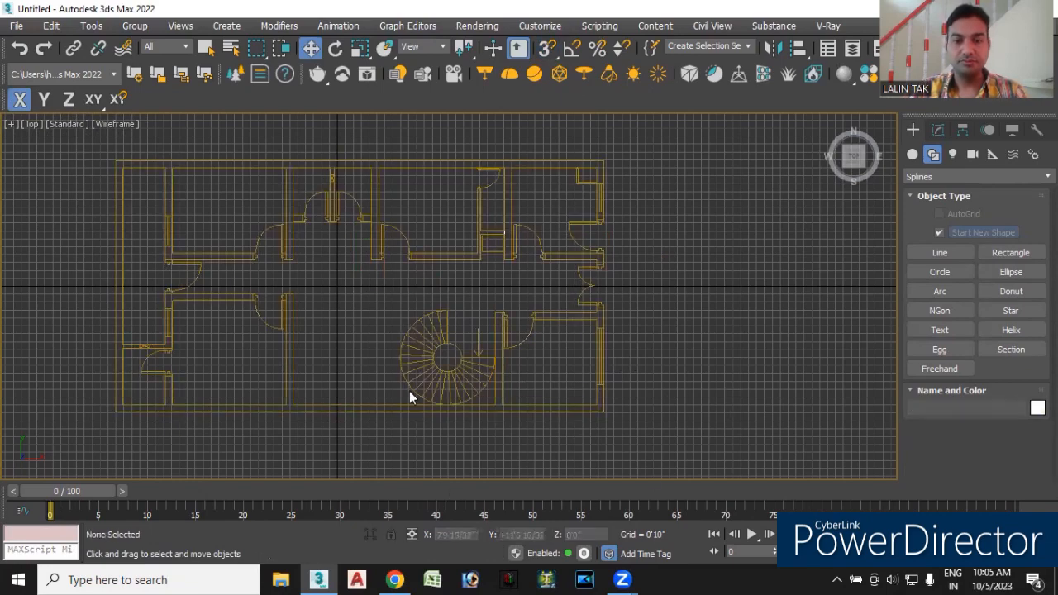
Lower the floor plan group about 10 inches in Z so it sits beneath the traced wall splines, and clear the selection.
click(419, 362)
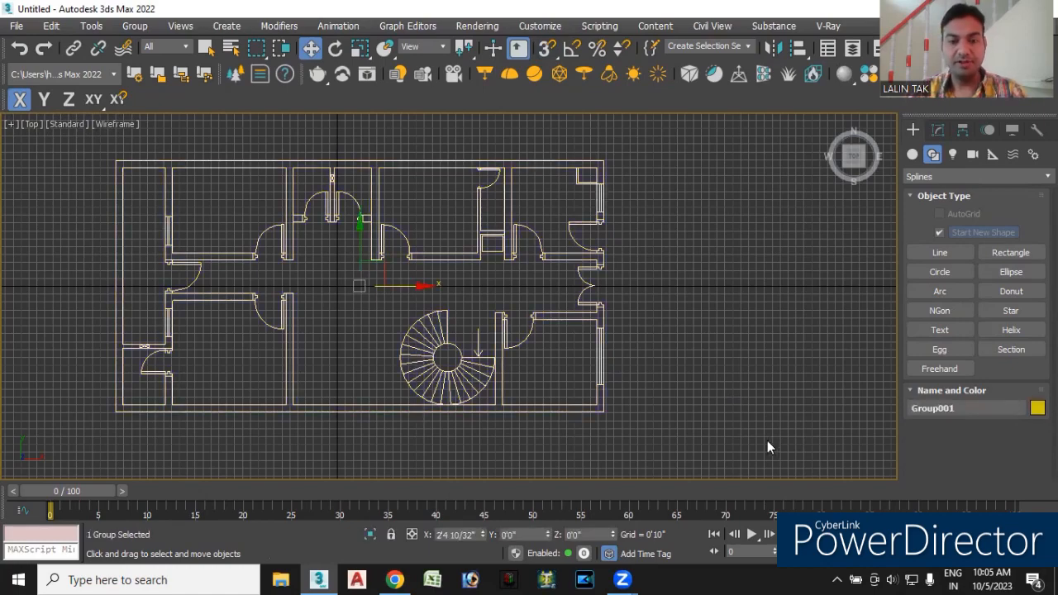
key(f)
click(497, 240)
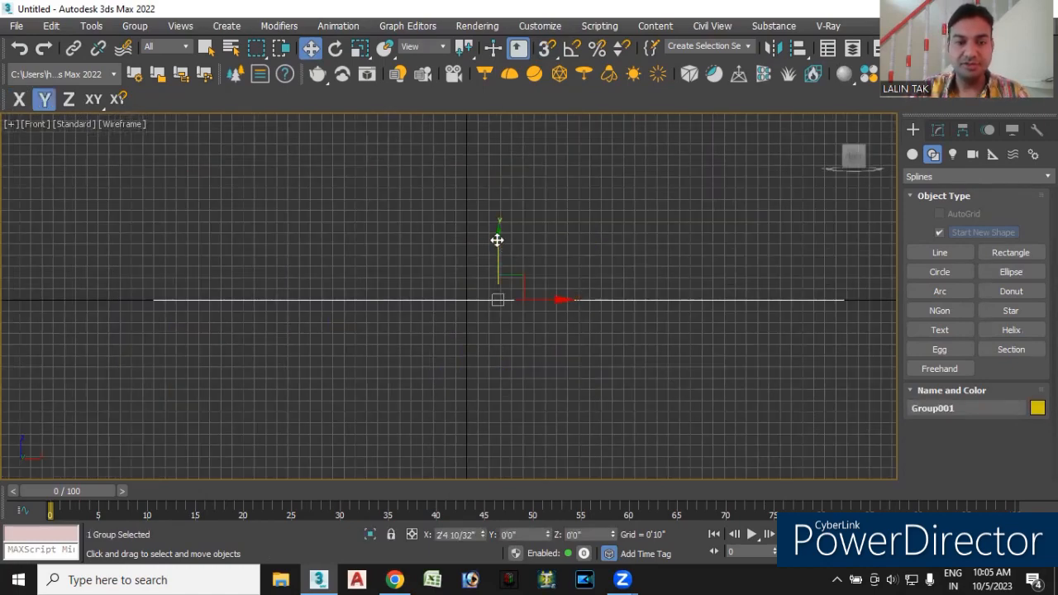
drag(496, 241, 498, 251)
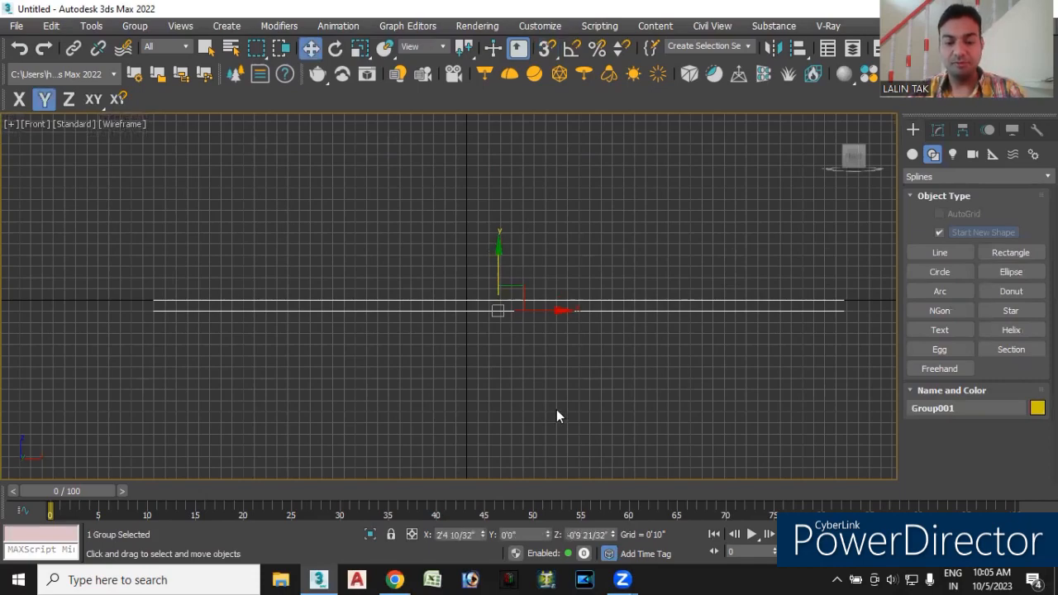
key(t)
click(727, 326)
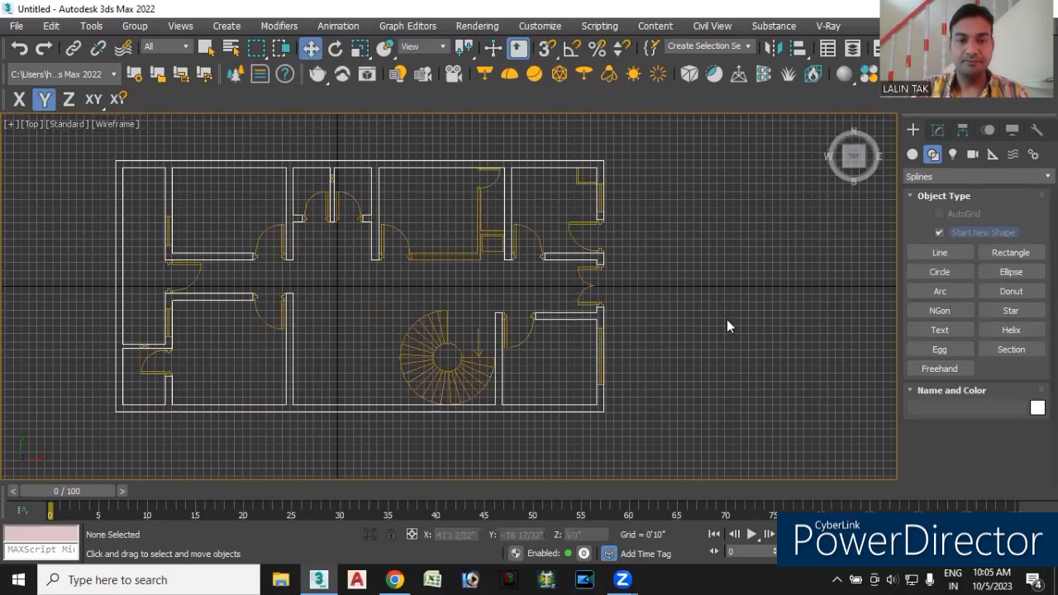
With 3D snap on, start a line spline along the untraced upper-middle partition, from the door jamb around the small square shaft's wall.
middle_drag(725, 371, 832, 385)
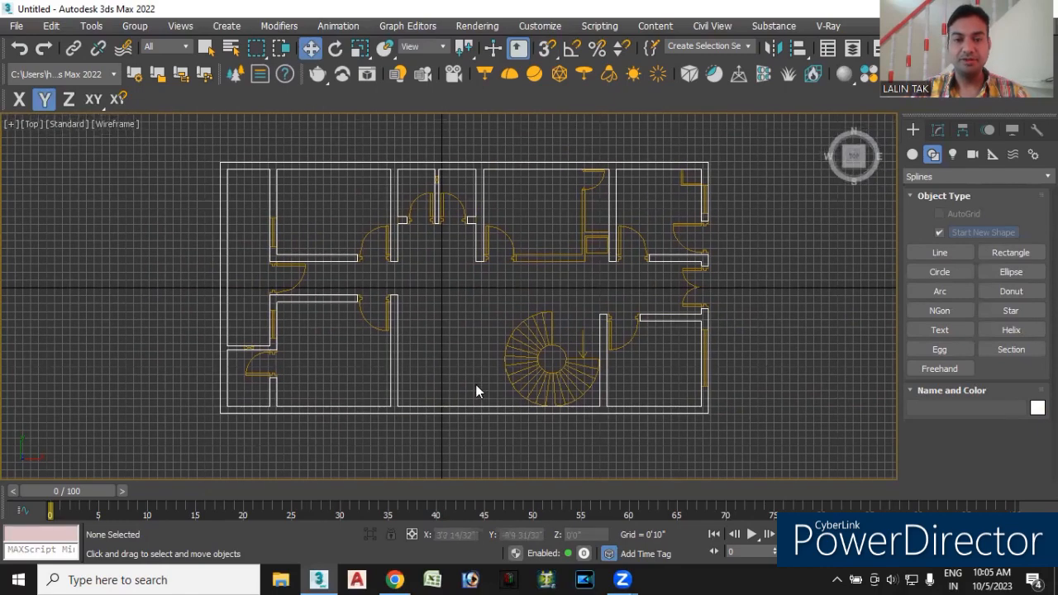
middle_drag(765, 433, 703, 440)
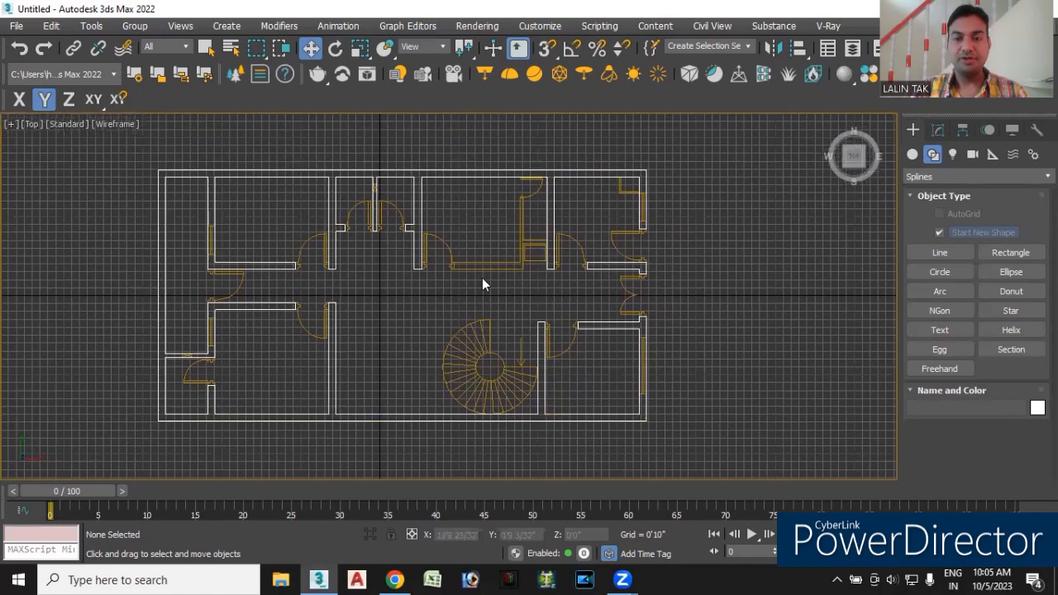
scroll(484, 282, up, 4)
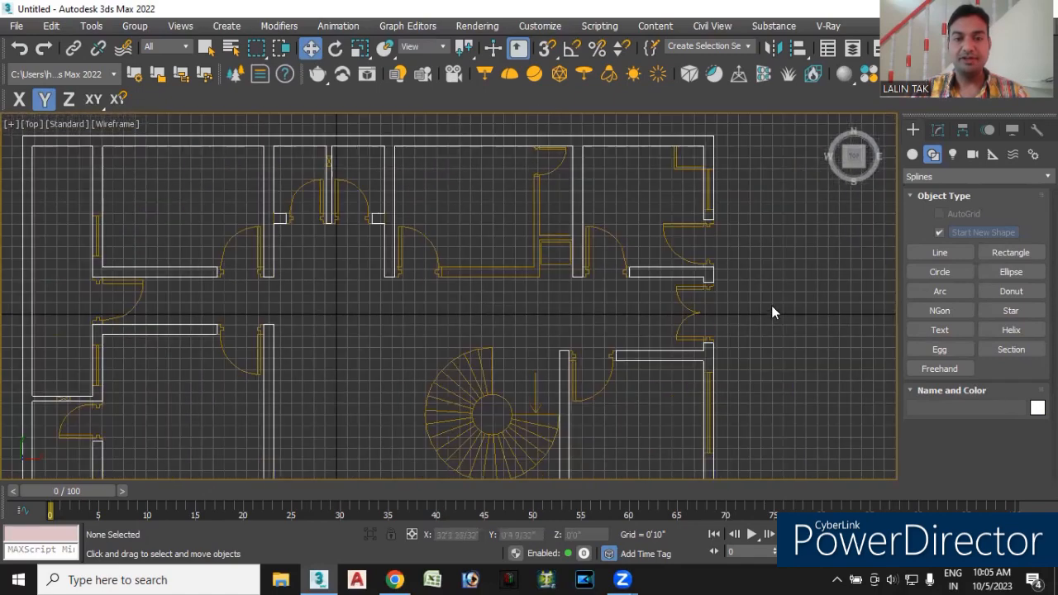
click(919, 252)
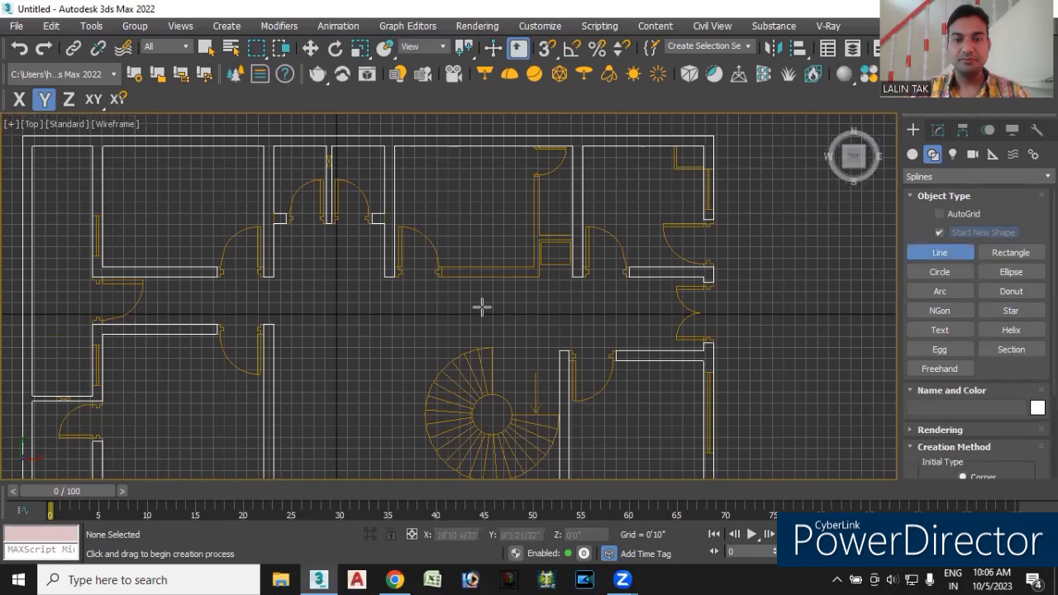
scroll(450, 281, up, 5)
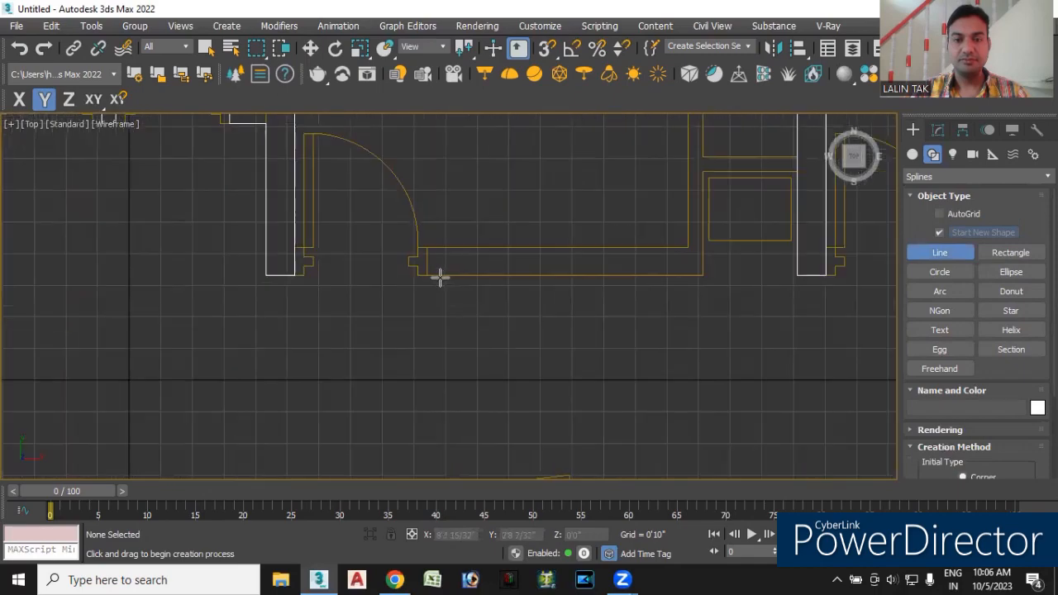
click(546, 50)
click(427, 275)
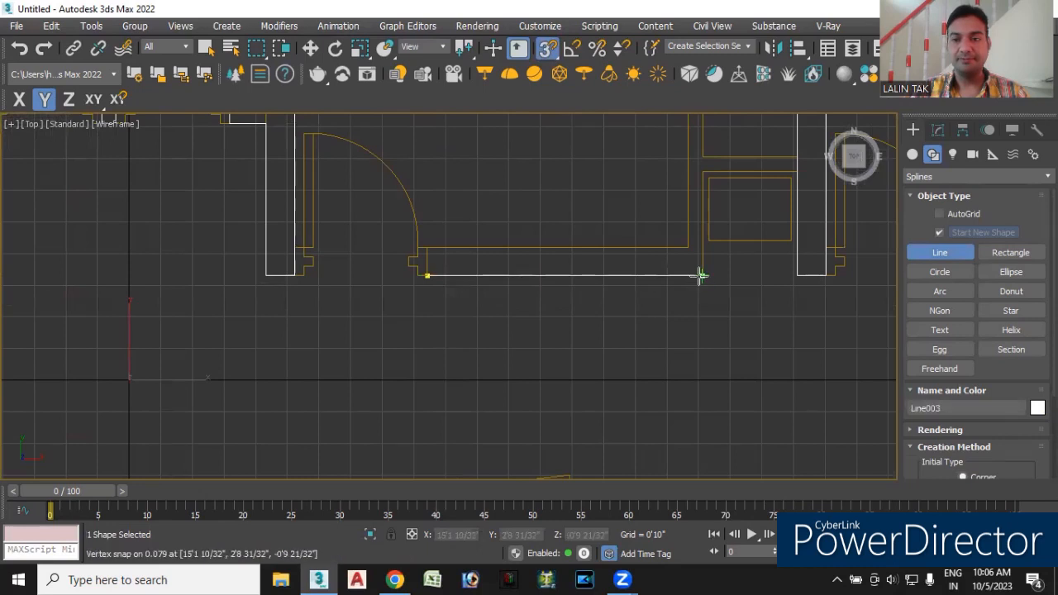
click(702, 172)
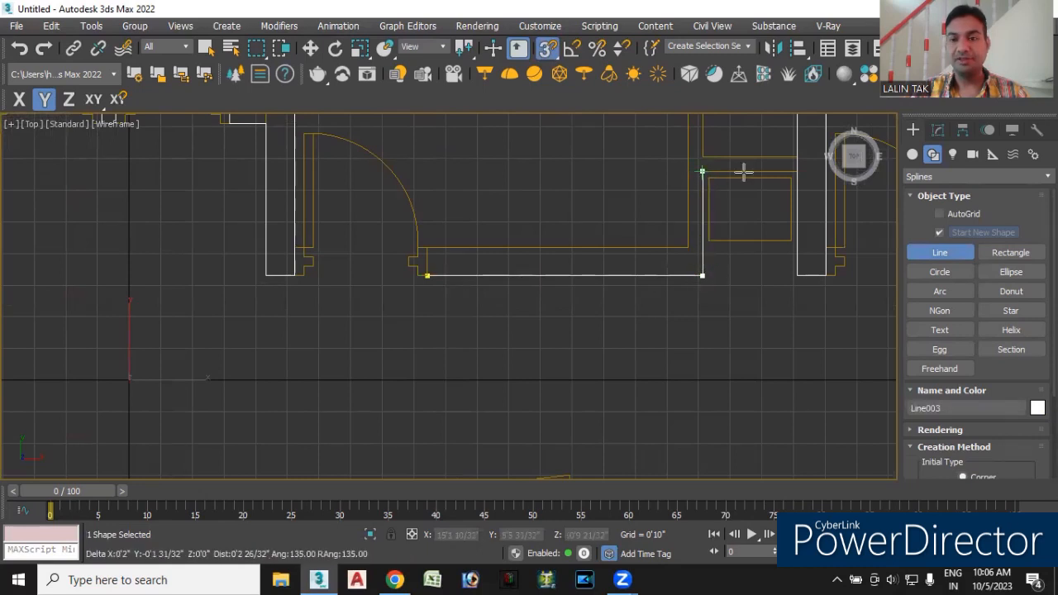
click(797, 171)
click(797, 157)
click(702, 157)
Trace the partition's vertical part around its upper end and back to the door jamb, closing the spline.
middle_drag(719, 113, 658, 335)
click(647, 204)
click(632, 204)
click(629, 459)
middle_drag(433, 439, 472, 320)
click(438, 329)
click(435, 356)
click(494, 302)
scroll(479, 387, down, 3)
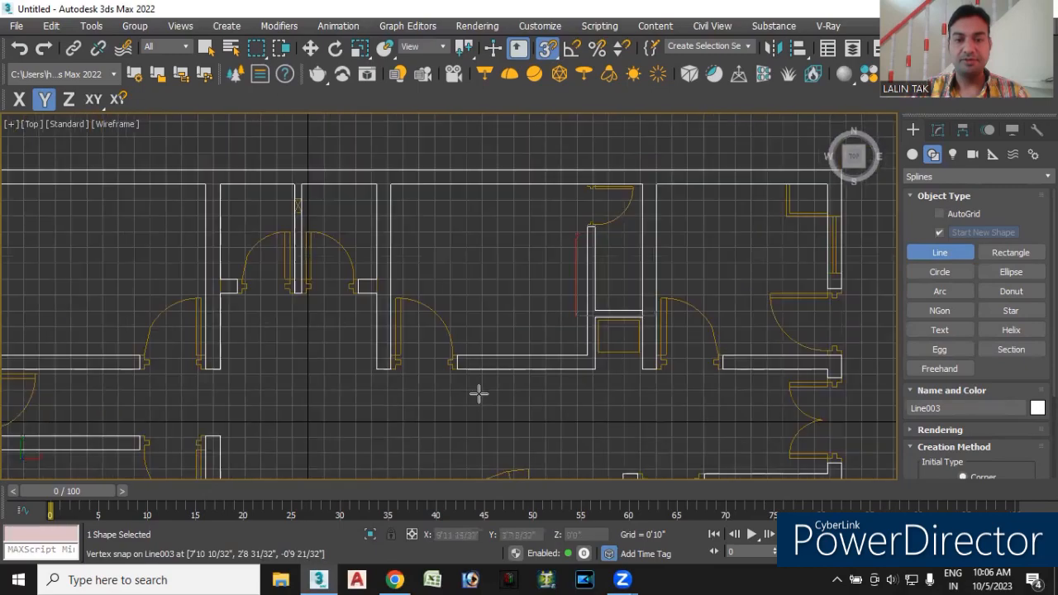
middle_drag(567, 416, 519, 330)
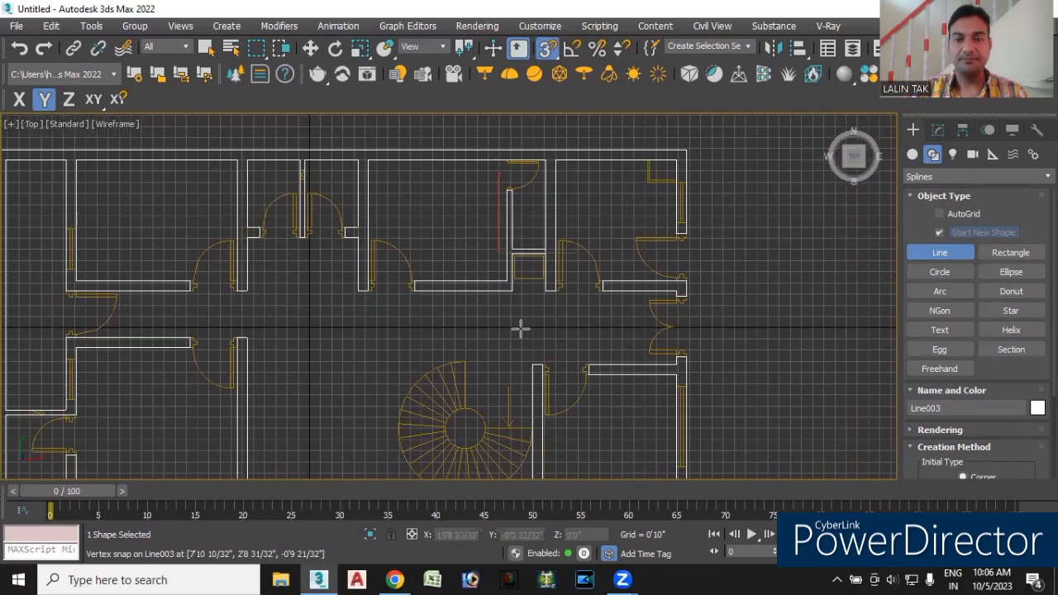
scroll(520, 328, down, 2)
middle_drag(744, 355, 755, 314)
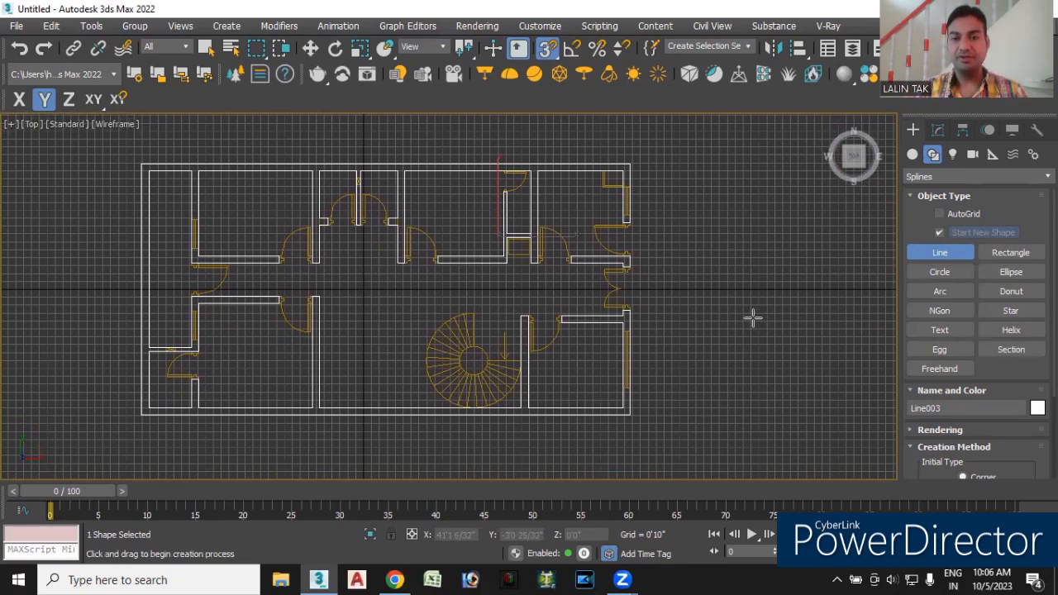
click(937, 131)
click(931, 173)
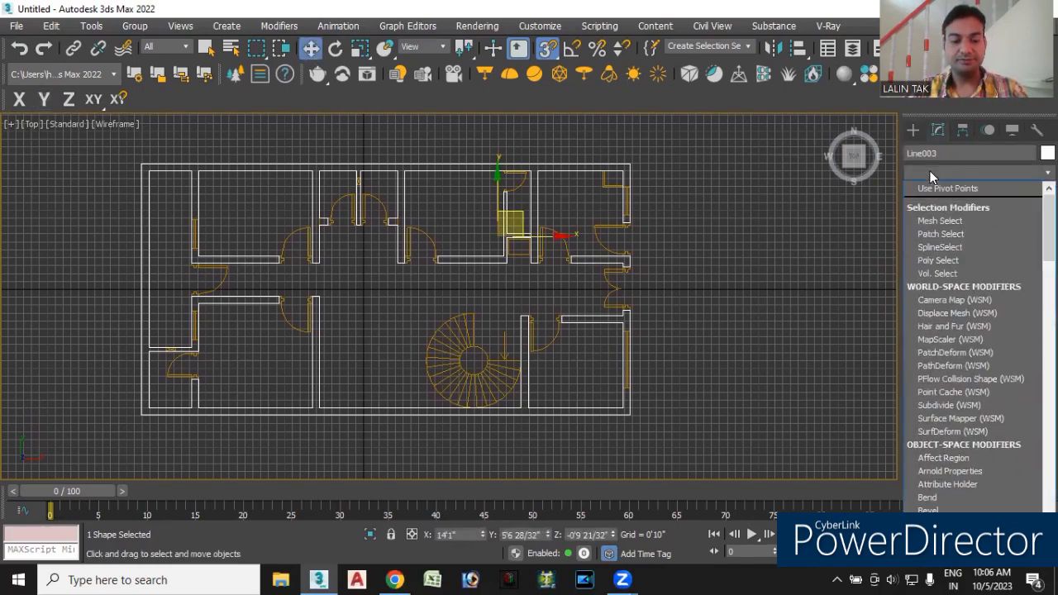
text(ex)
click(942, 194)
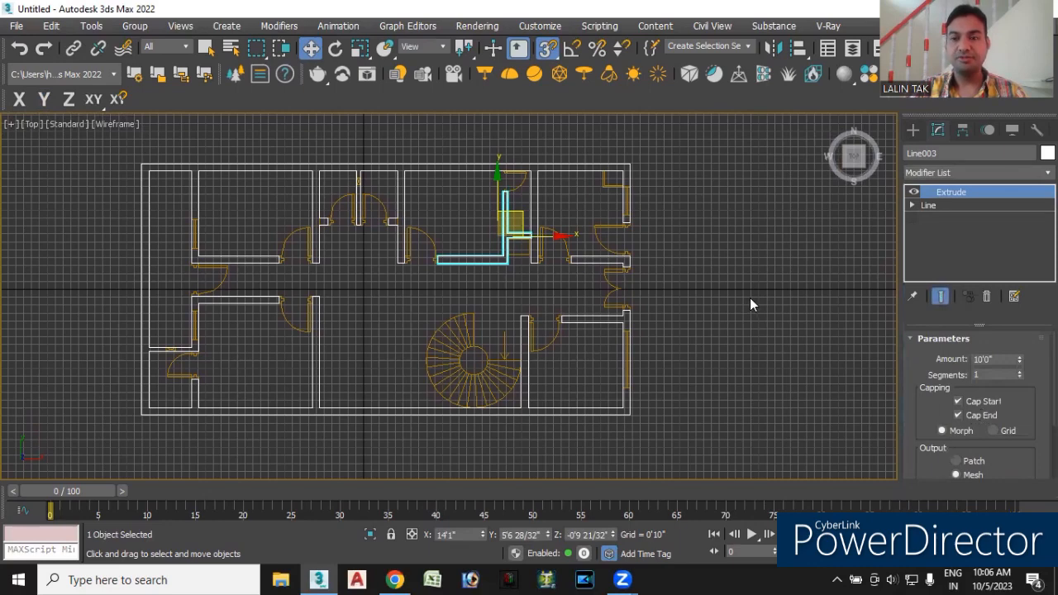
right_click(941, 193)
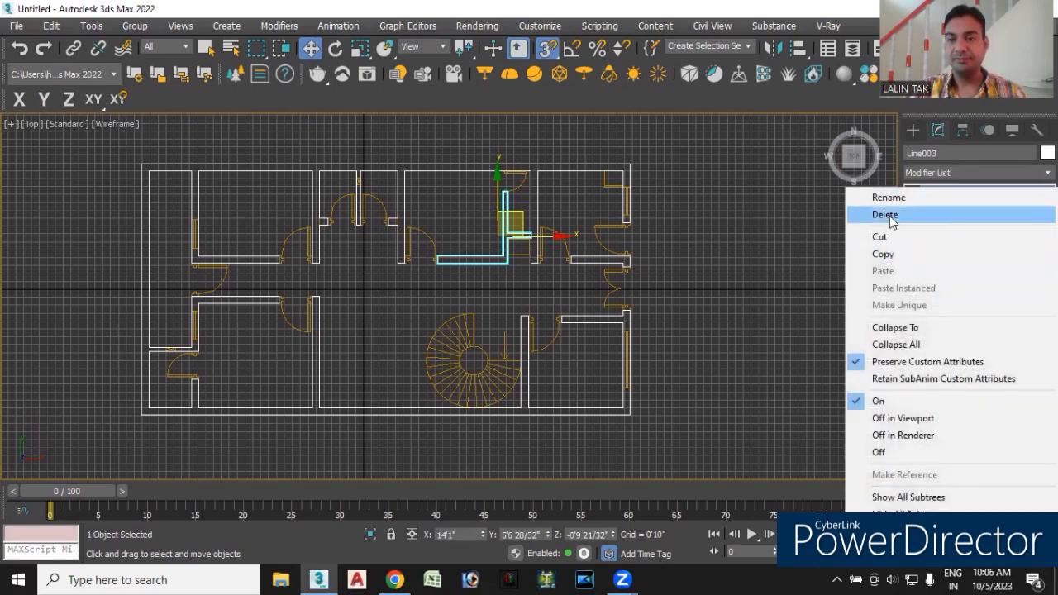
click(864, 213)
click(722, 323)
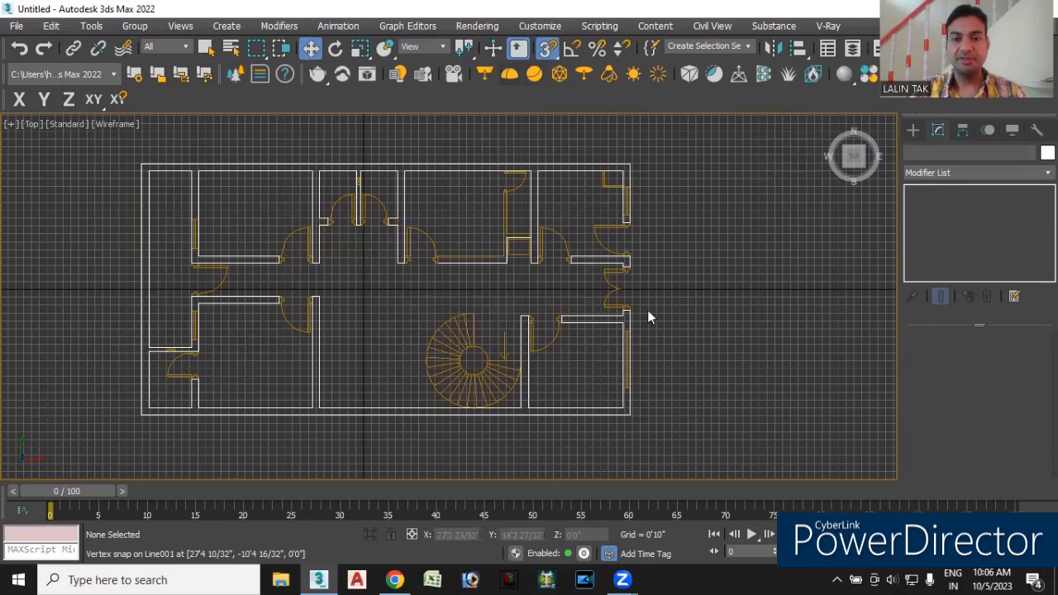
Move the floor plan group along X until it is completely clear of the traced wall splines.
key(F6)
click(472, 364)
key(F5)
drag(523, 288, 892, 290)
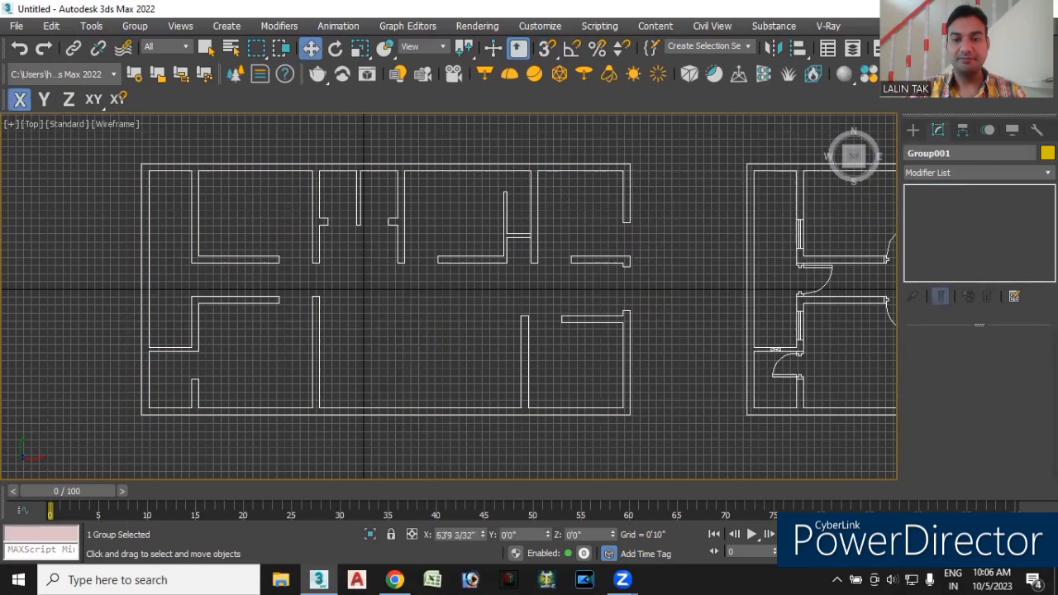
Attach the separate wall splines to the main wall outline so they form one shape, and return to the Move tool.
click(442, 414)
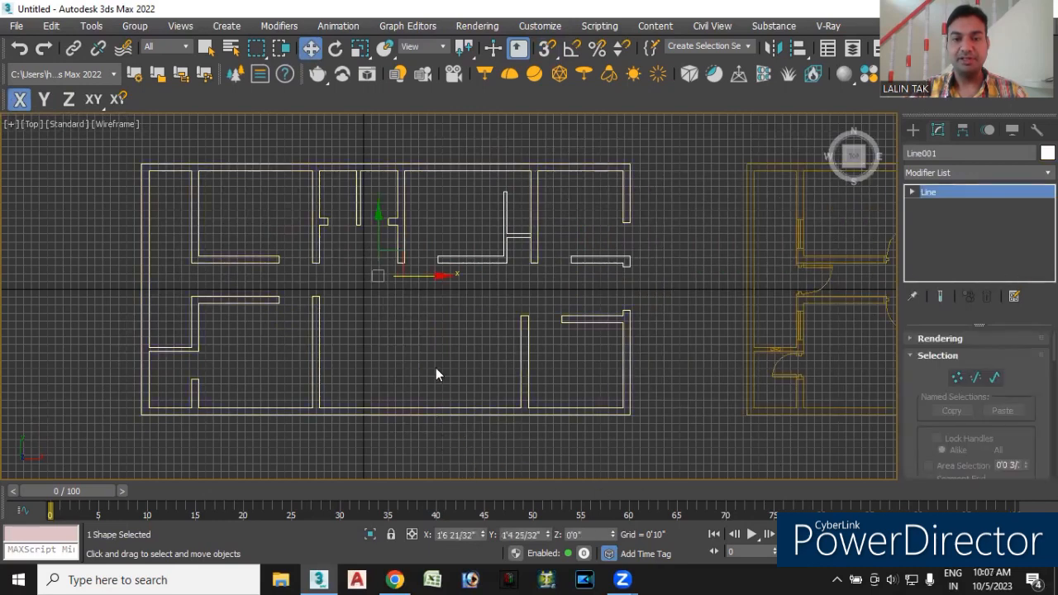
right_click(436, 366)
click(401, 405)
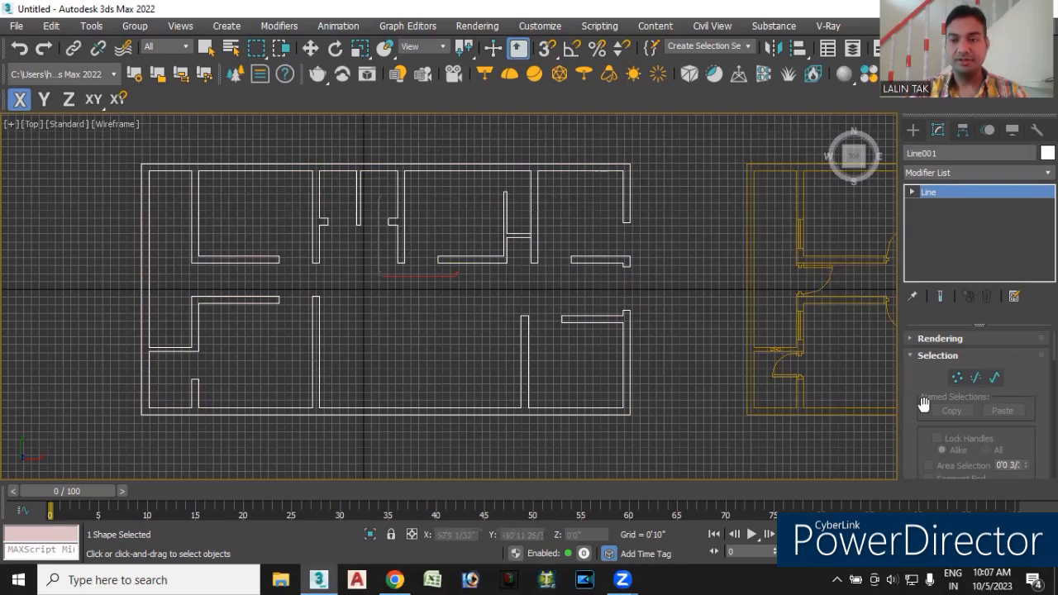
click(311, 48)
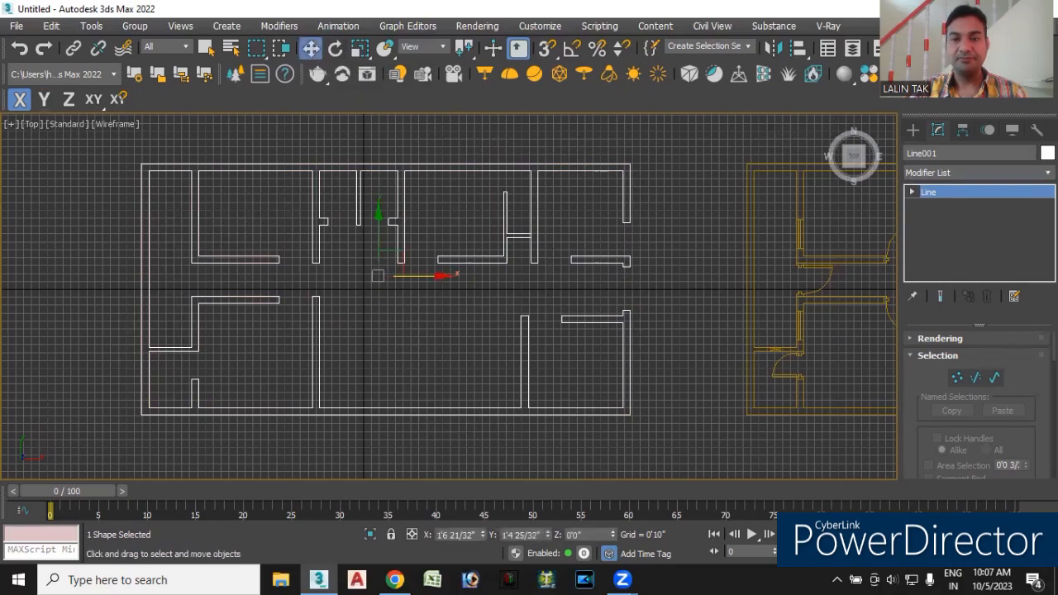
Apply an Extrude modifier with an amount of 10'0" to the combined wall shape and view it in perspective.
click(931, 172)
scroll(932, 174, down, 3)
text(ex)
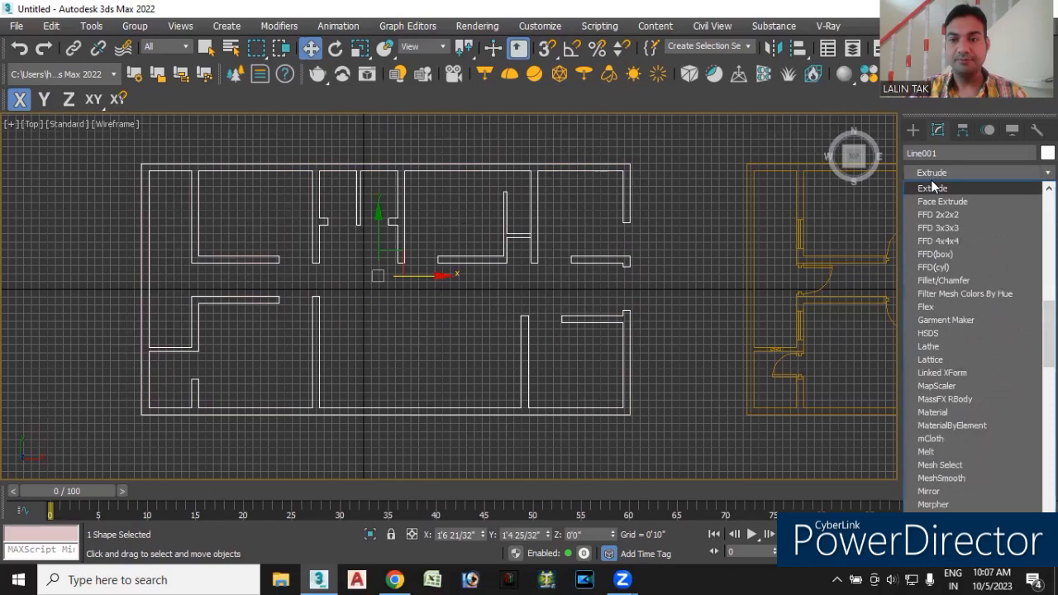
click(941, 188)
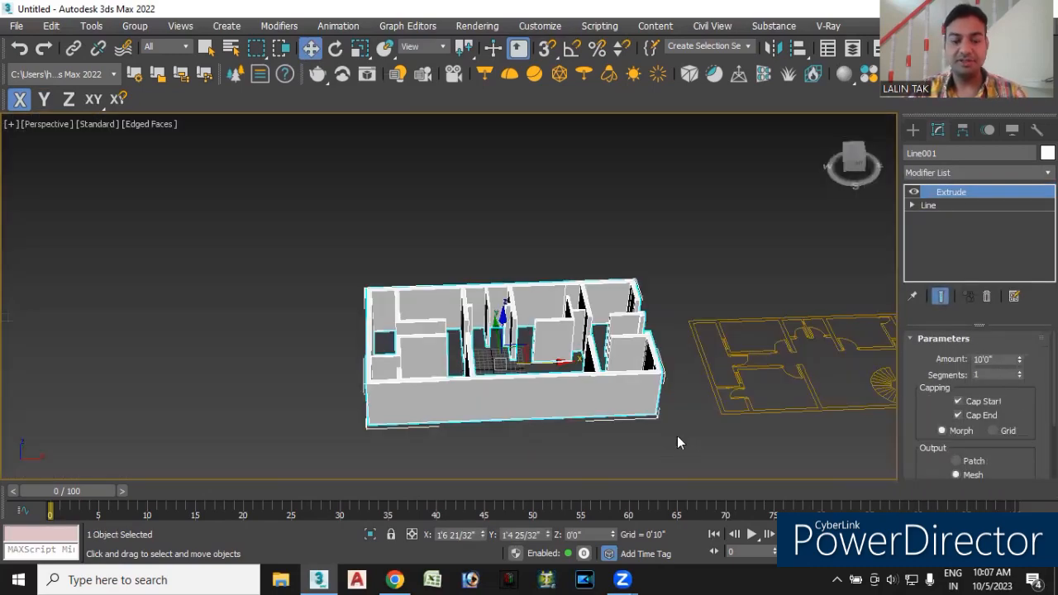
alt+middle_drag(682, 444, 669, 403)
Move the floor plan group by its outer corner back to the front corner of the extruded walls using snap.
click(667, 398)
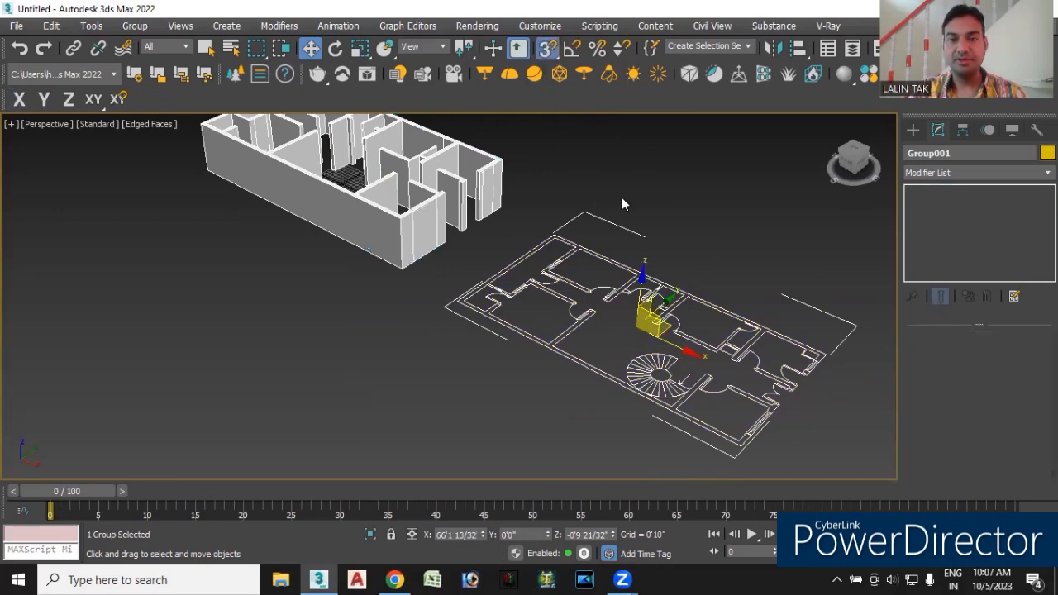
drag(739, 445, 399, 268)
click(485, 339)
Snap the floor plan's remaining offset corner exactly onto the walls' base corner, clear the selection and turn off 3D snap.
alt+middle_drag(485, 338, 456, 379)
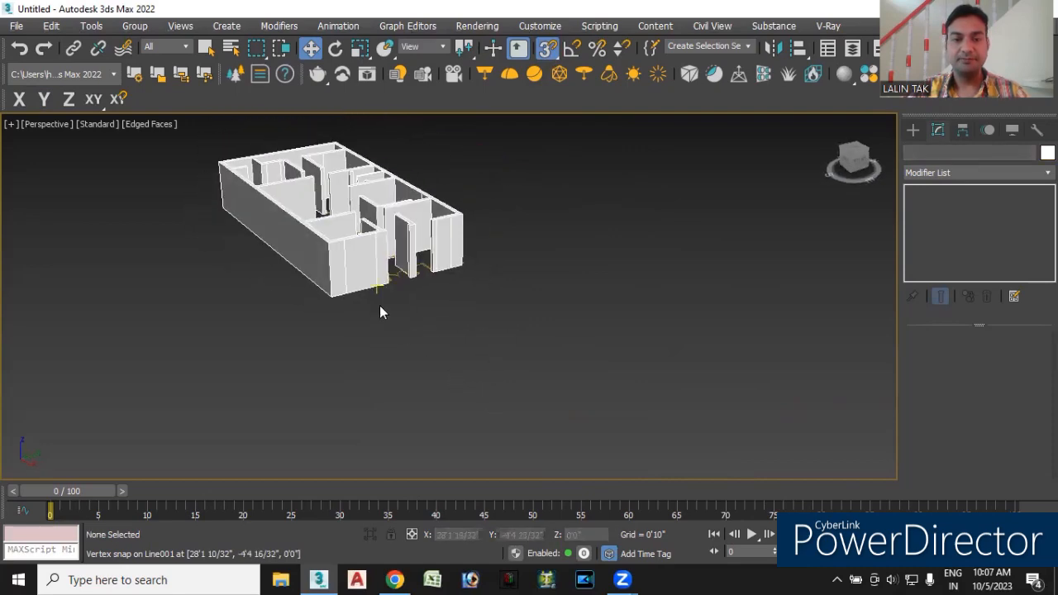
scroll(380, 310, up, 2)
middle_drag(404, 350, 537, 225)
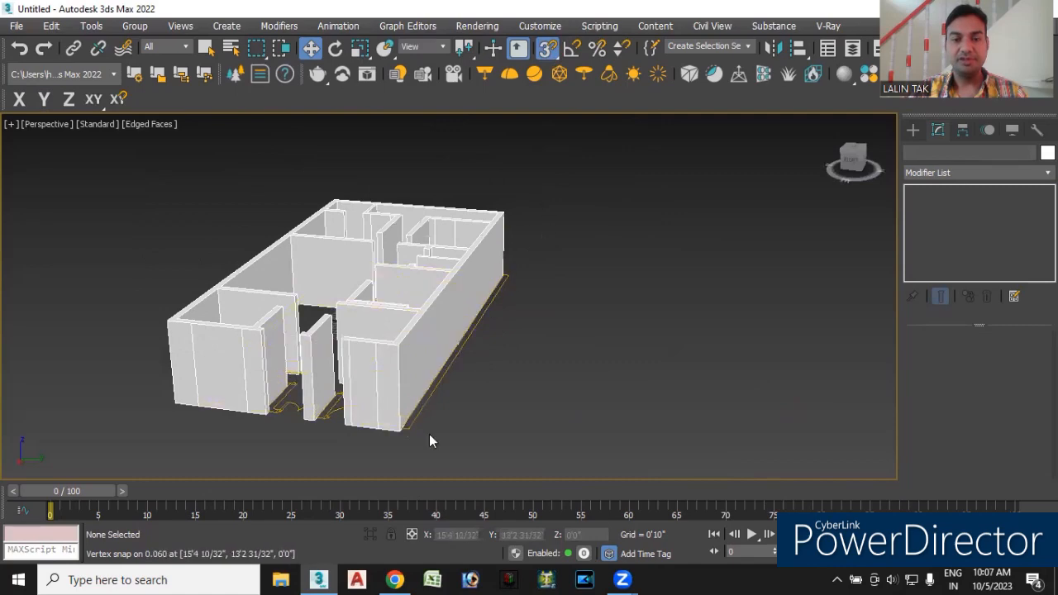
scroll(403, 433, up, 6)
scroll(423, 435, down, 3)
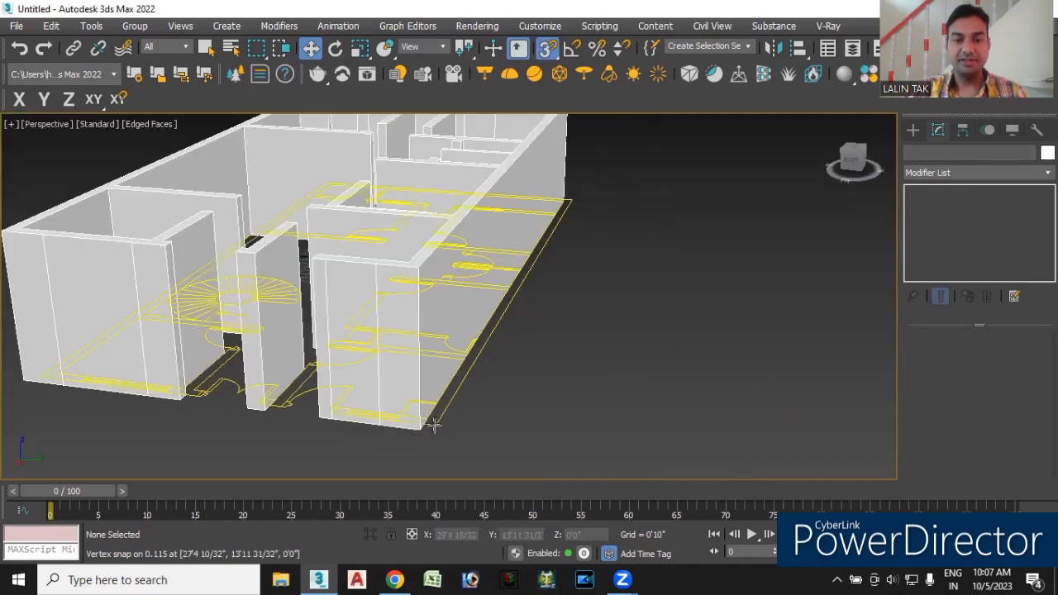
click(434, 425)
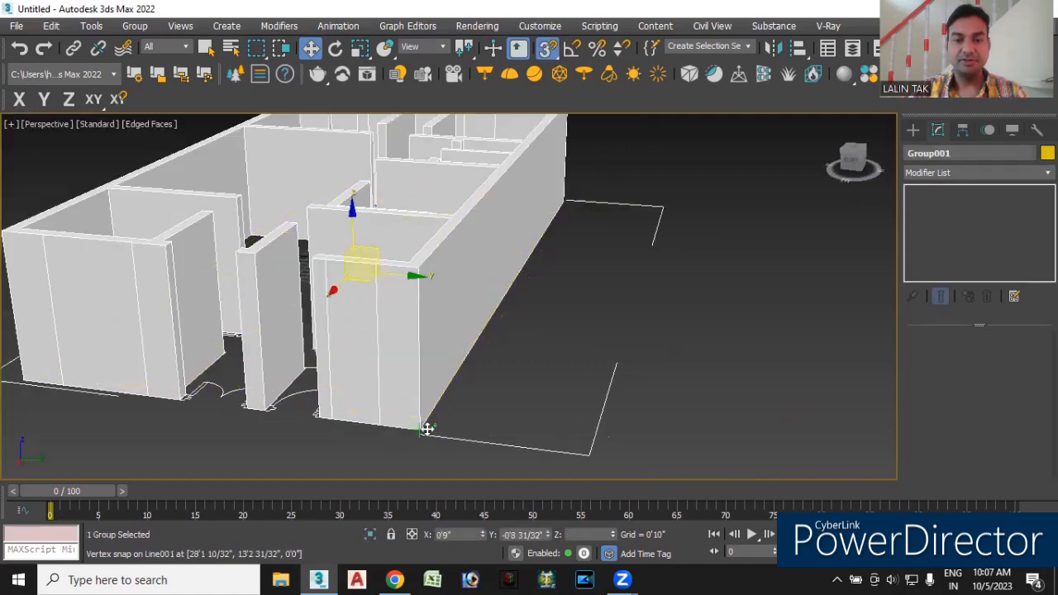
click(487, 425)
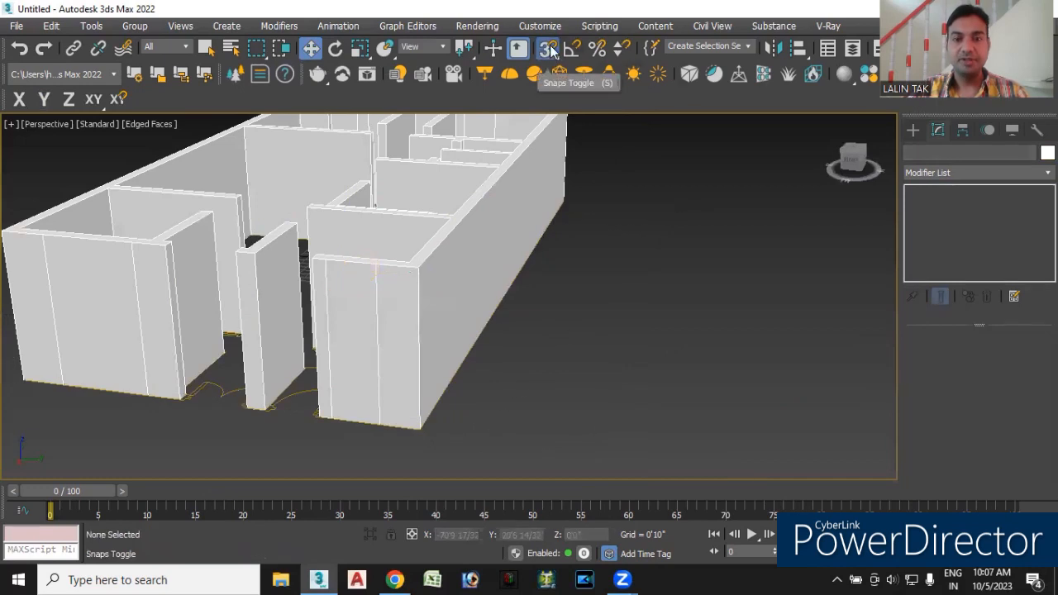
Convert the extruded walls to an Editable Poly and frame the whole building in the view.
right_click(468, 236)
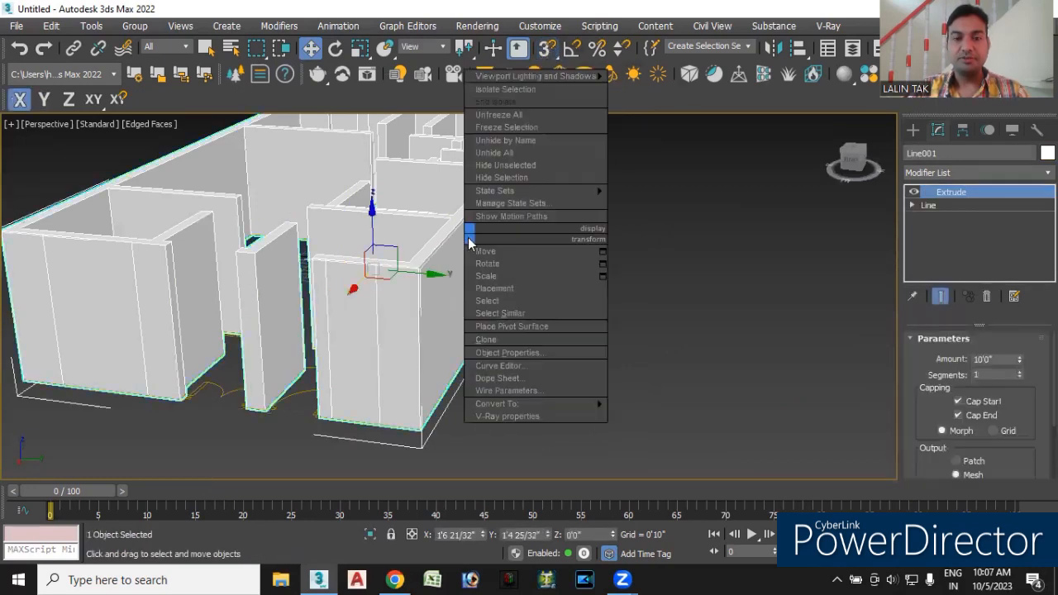
mouse_move(533, 404)
click(646, 416)
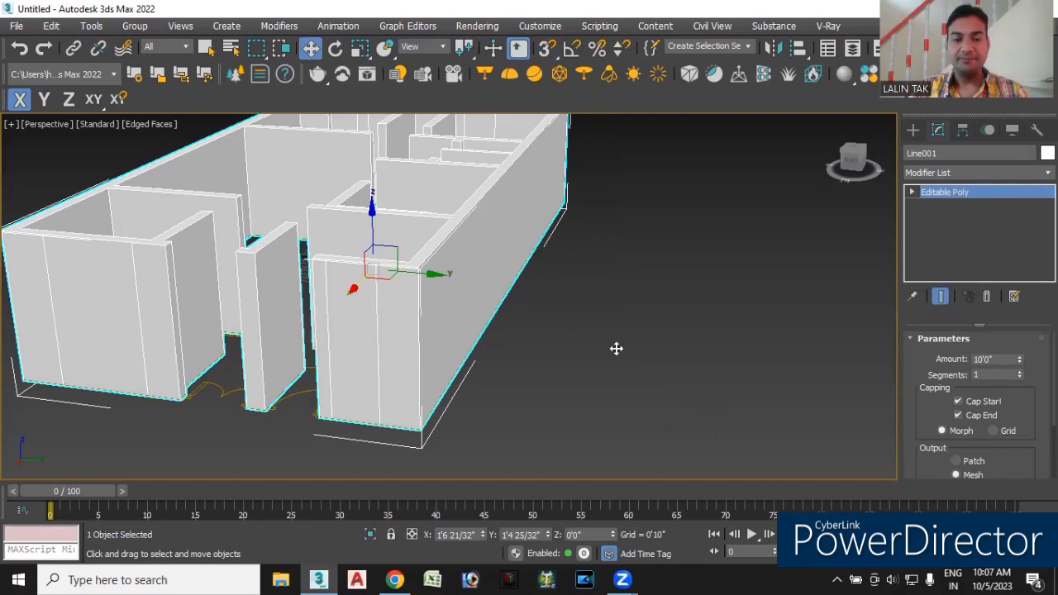
key(z)
alt+middle_drag(611, 379, 603, 379)
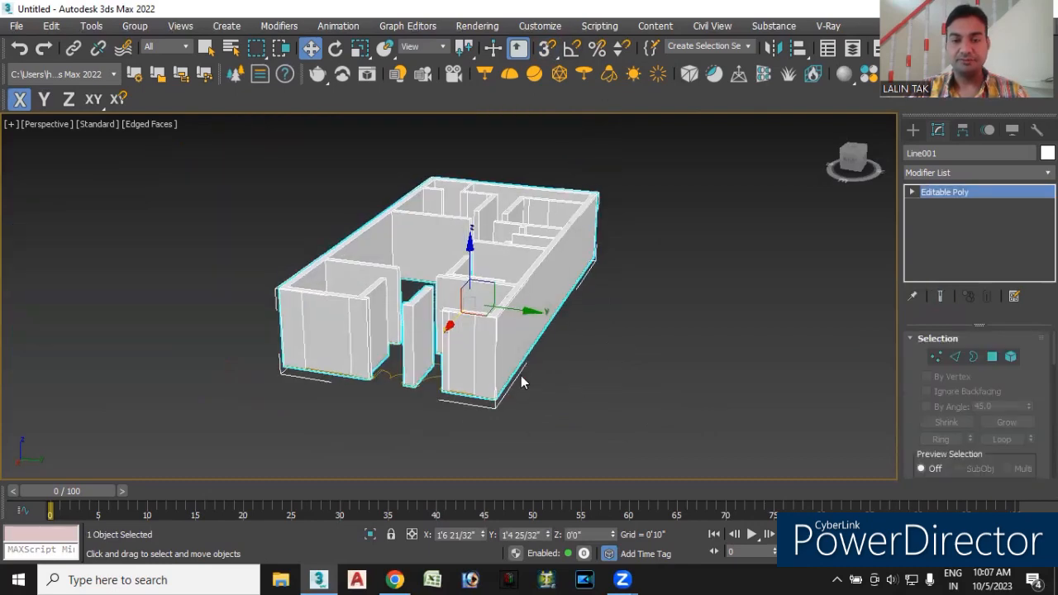
Connect the ring of vertical wall edges with a horizontal edge loop and set its Z height to 3'0".
click(949, 357)
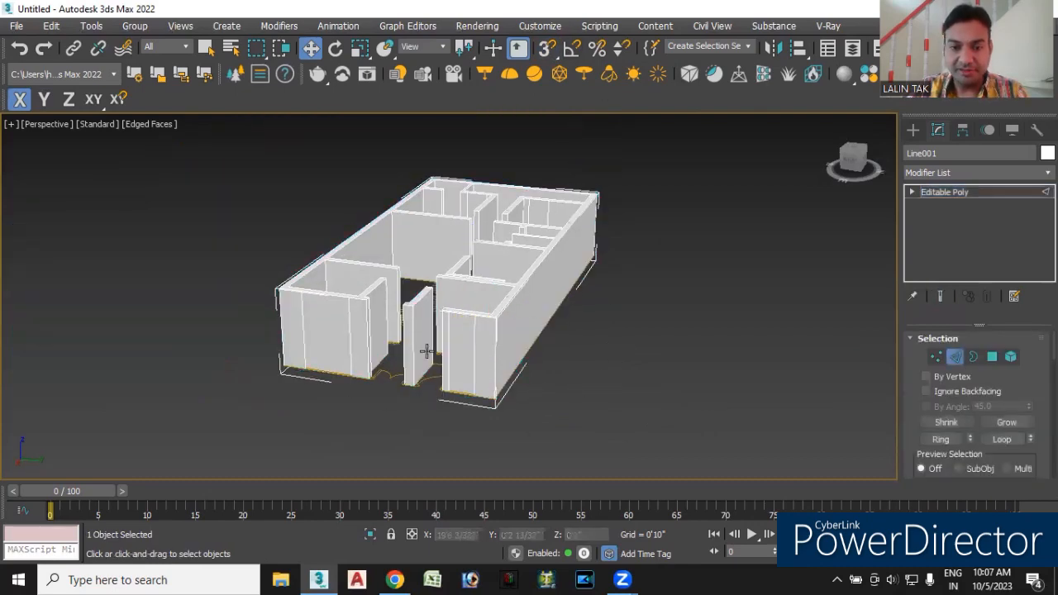
scroll(451, 357, up, 5)
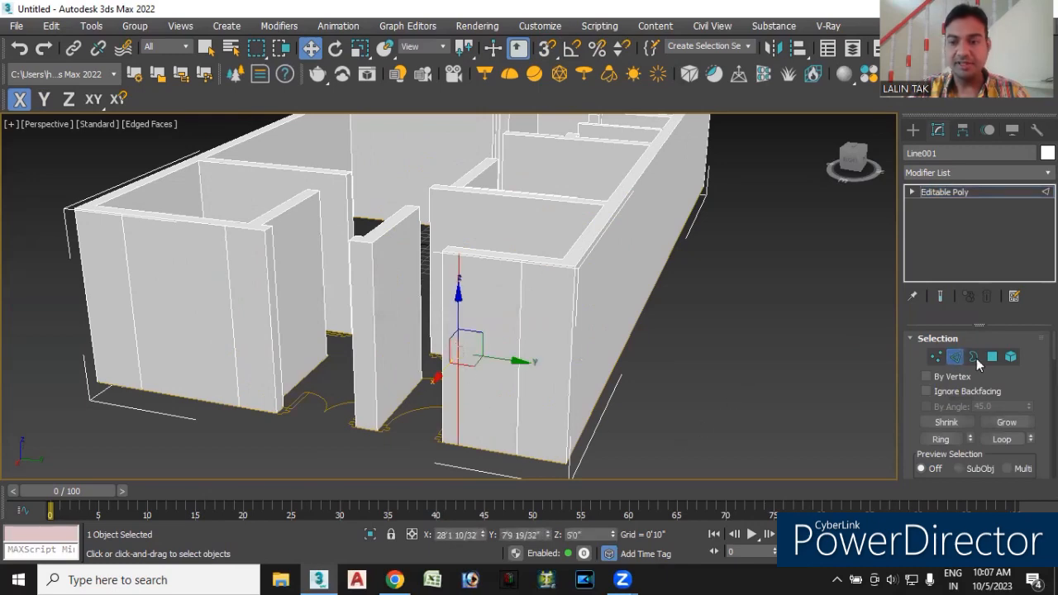
click(941, 439)
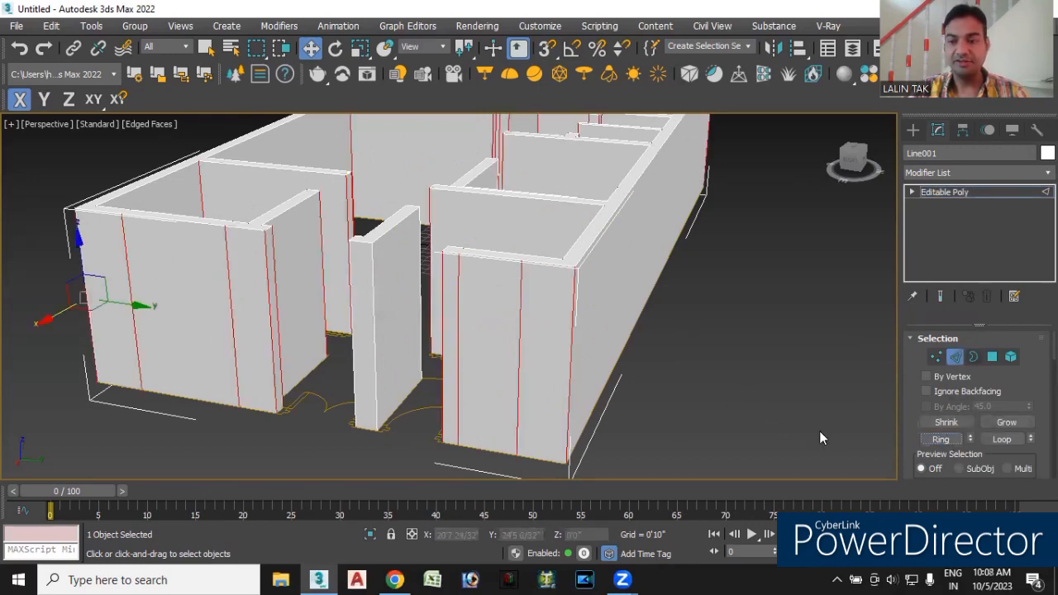
scroll(980, 397, down, 5)
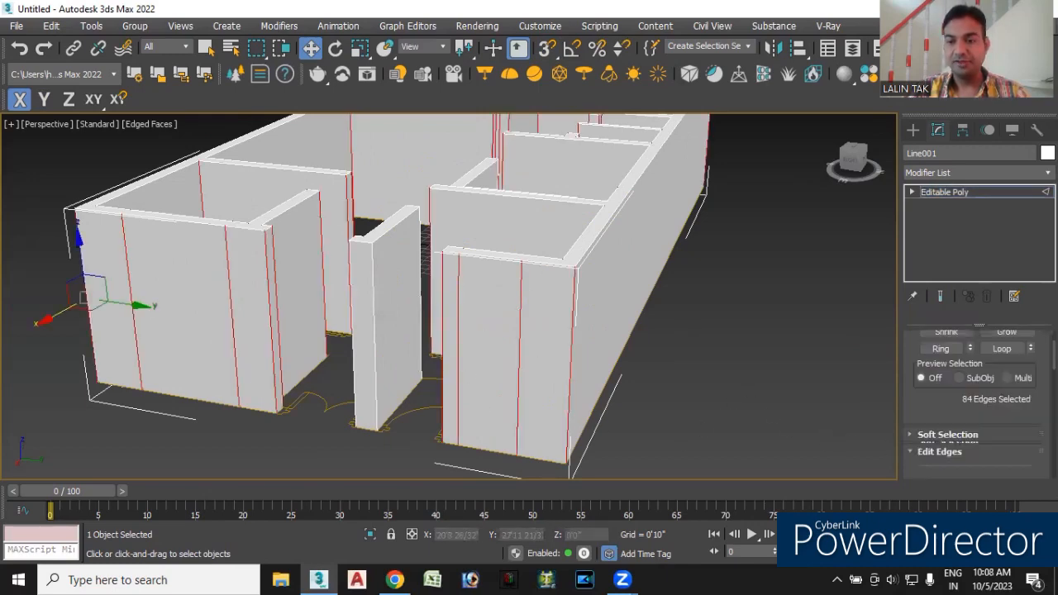
click(1003, 376)
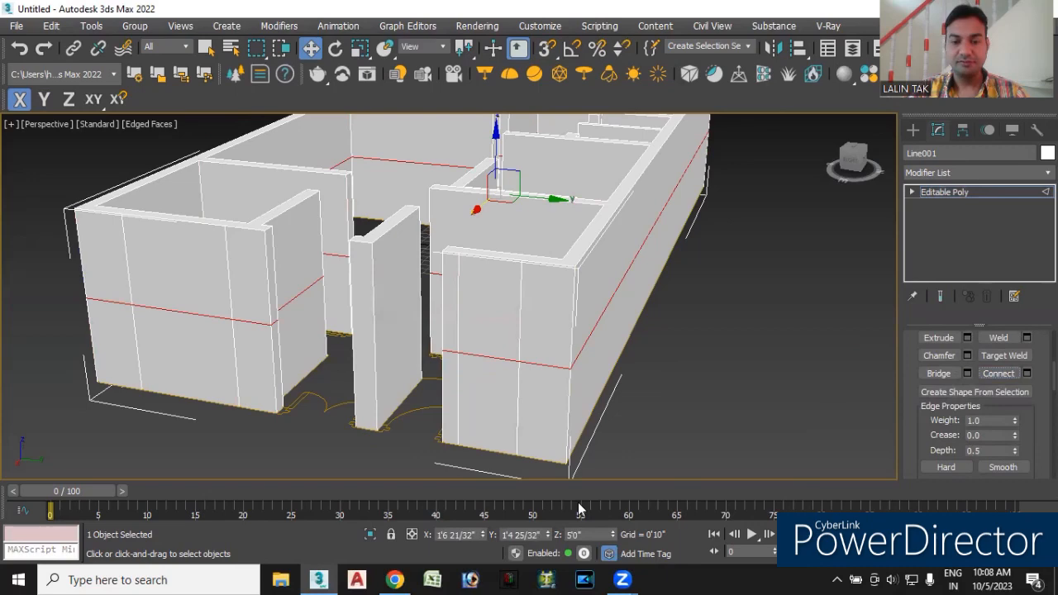
double_click(586, 534)
text(3')
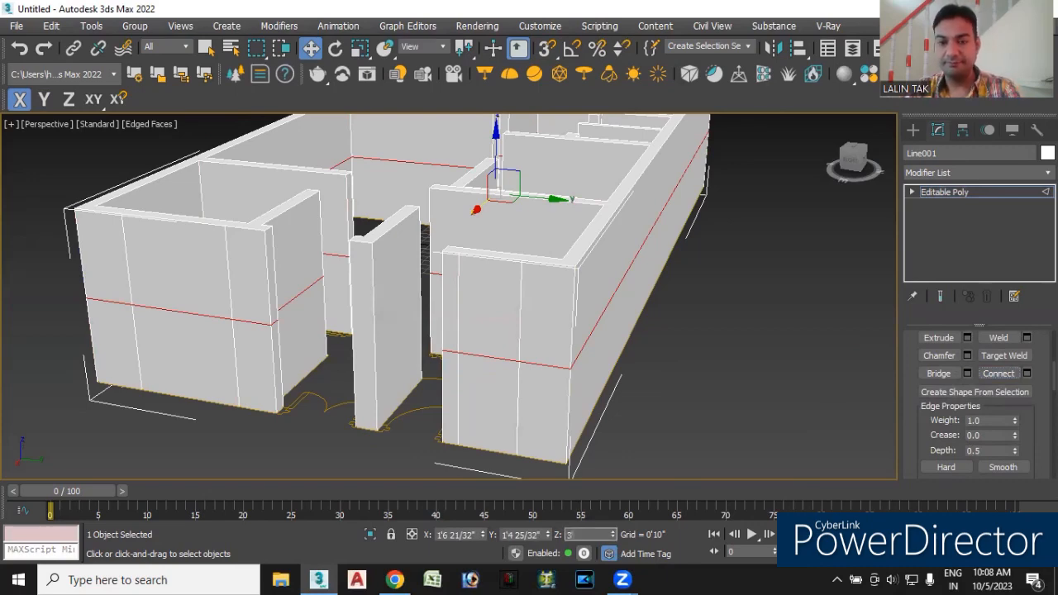
key(Return)
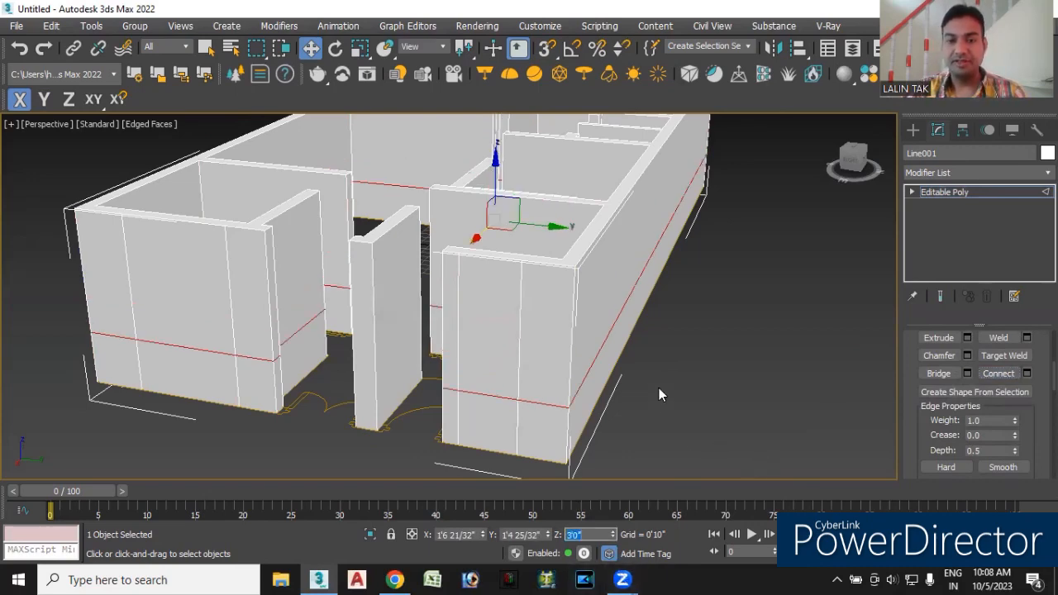
click(618, 383)
Connect the ring of vertical edges above the sill line with a second horizontal loop at a Z height of 7'.
click(523, 328)
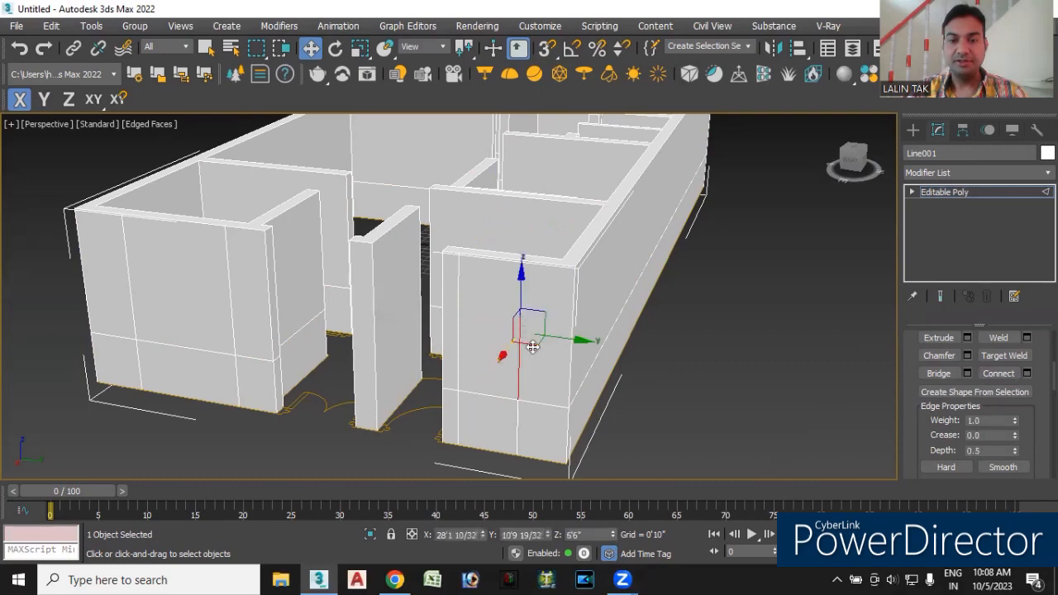
scroll(968, 357, up, 2)
scroll(974, 405, up, 2)
scroll(974, 405, down, 3)
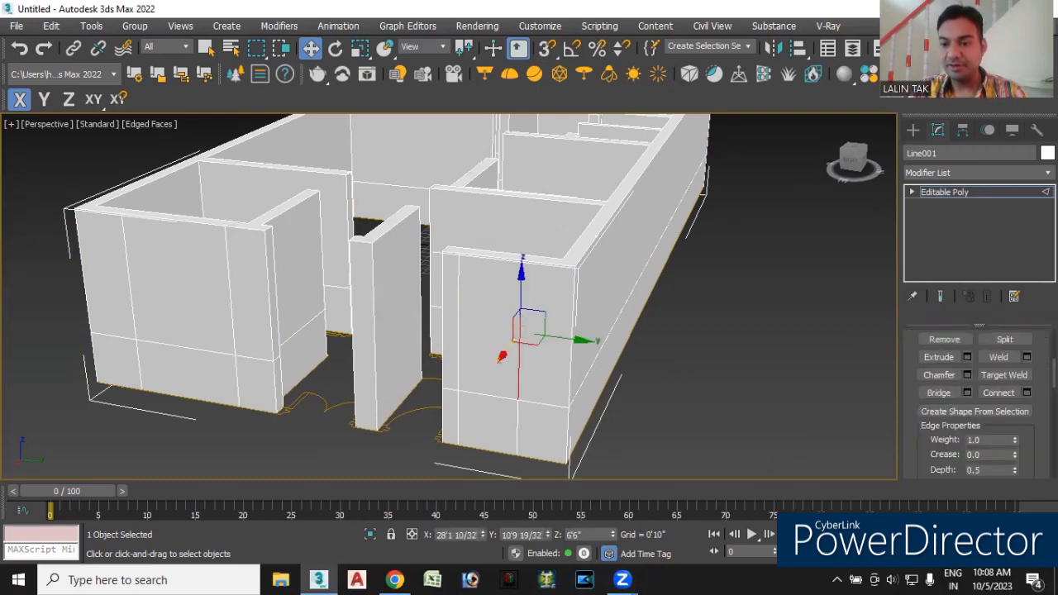
scroll(959, 397, up, 5)
click(941, 419)
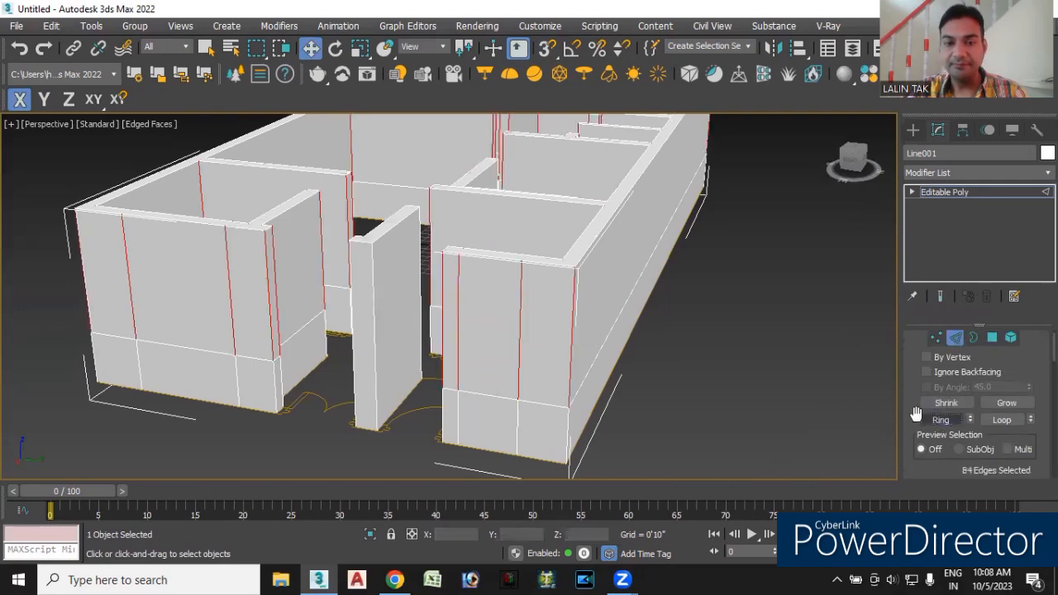
scroll(975, 405, down, 5)
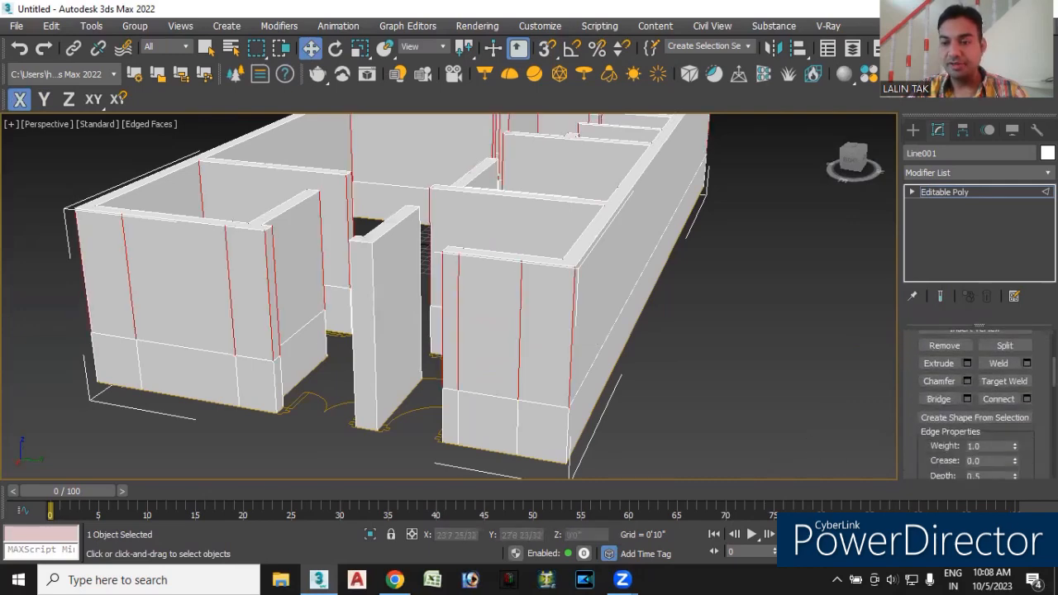
click(999, 385)
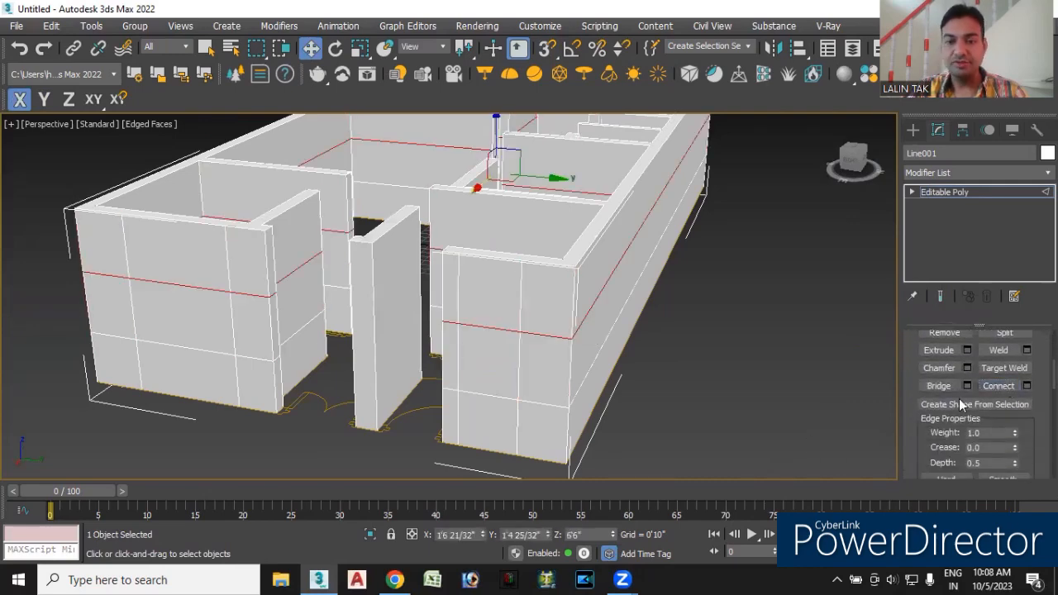
double_click(585, 534)
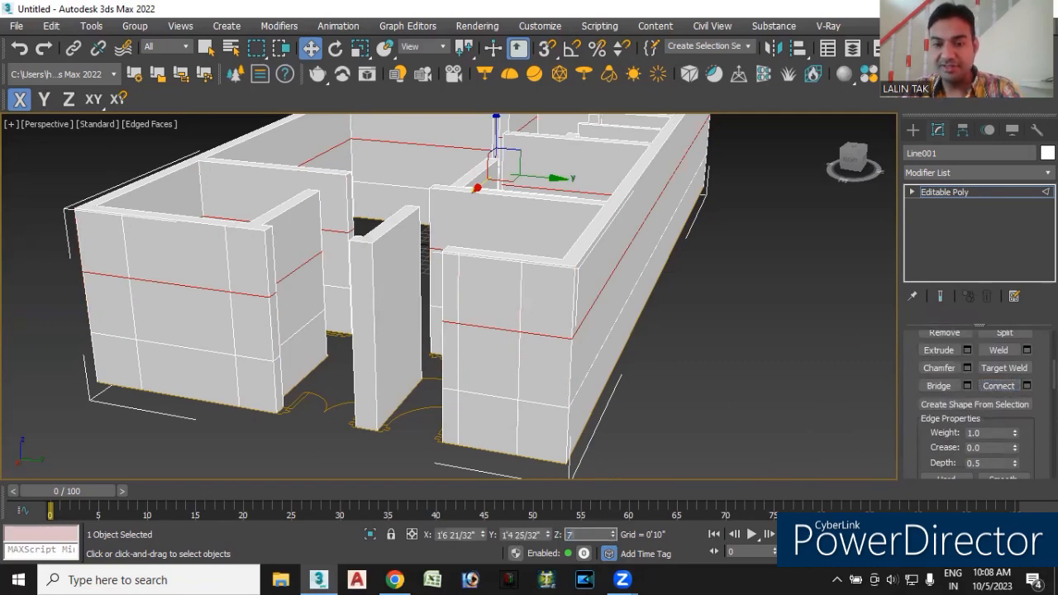
key(Return)
click(659, 386)
scroll(668, 400, down, 4)
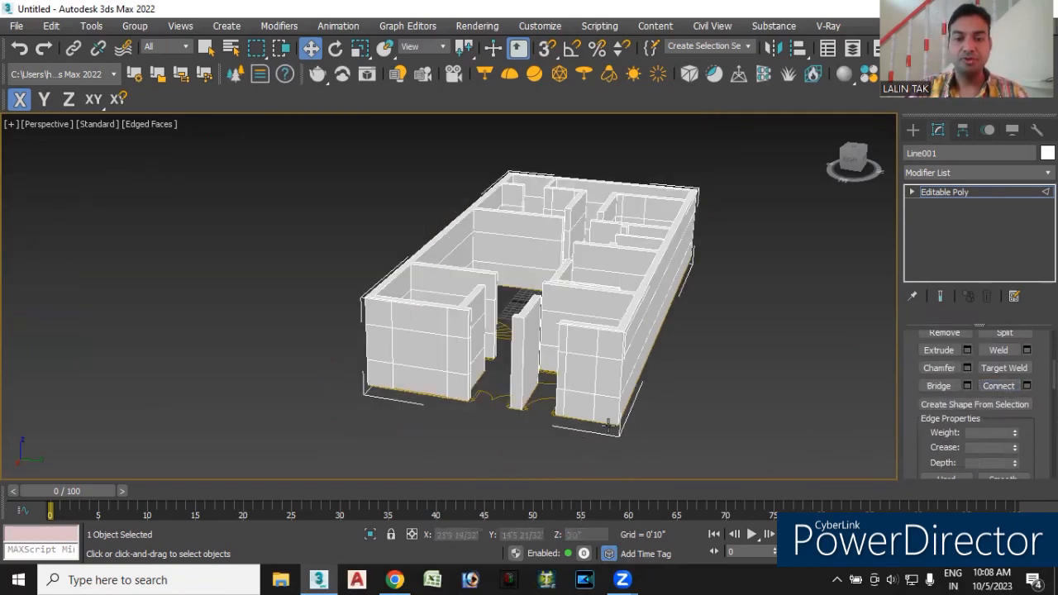
Delete the middle polygon between the two horizontal loops on both front wall sections to open the windows.
alt+middle_drag(535, 444, 647, 421)
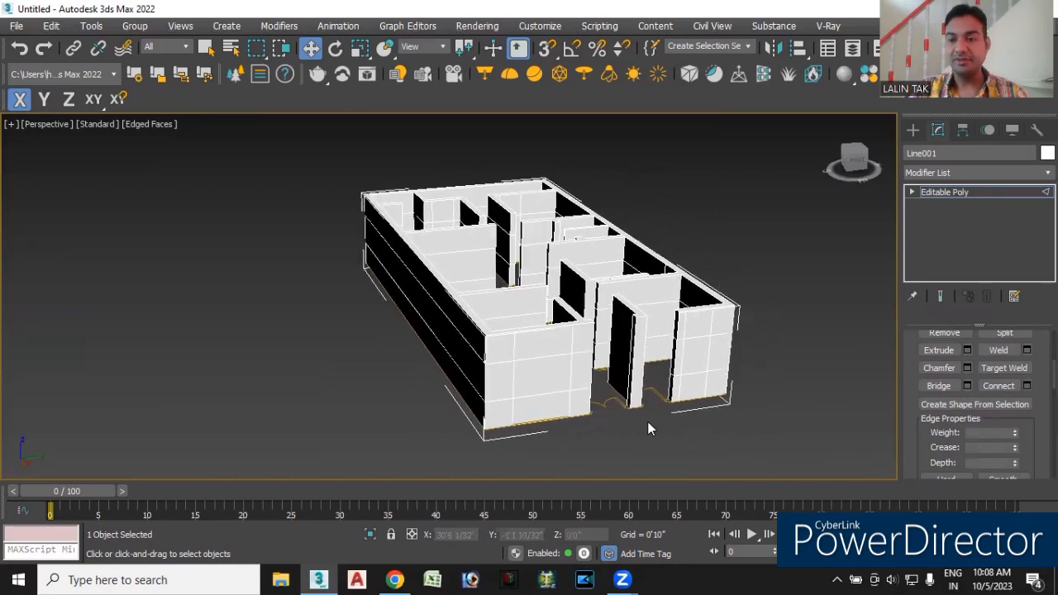
scroll(984, 366, up, 4)
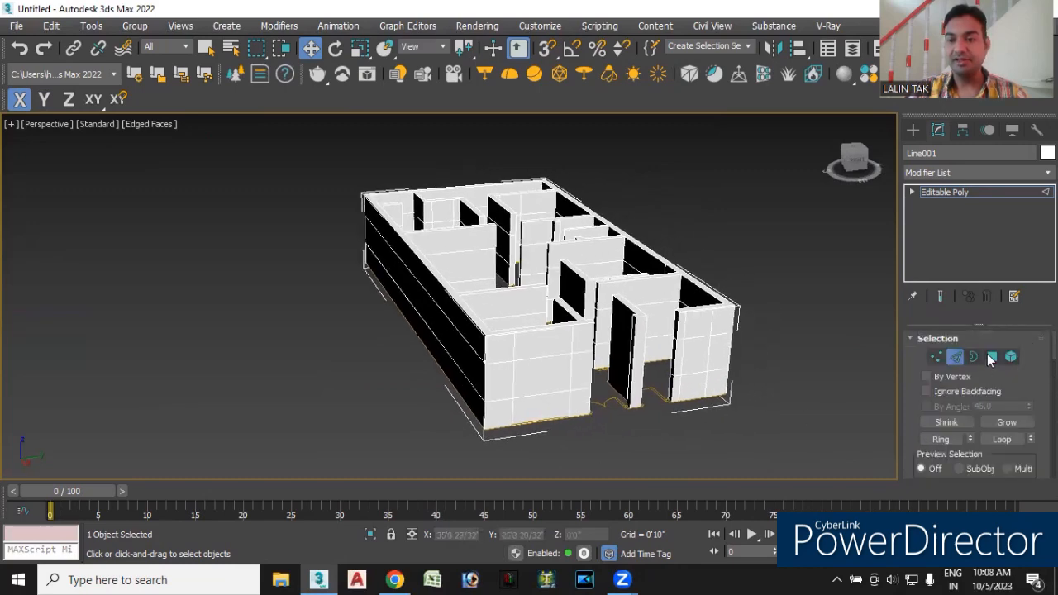
click(992, 358)
click(545, 383)
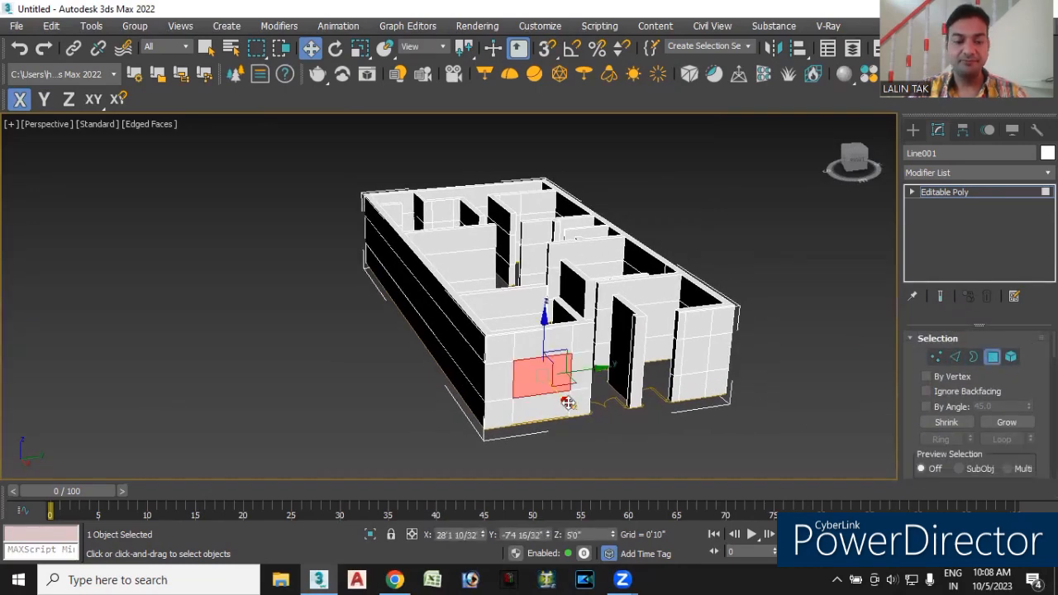
key(Delete)
click(697, 357)
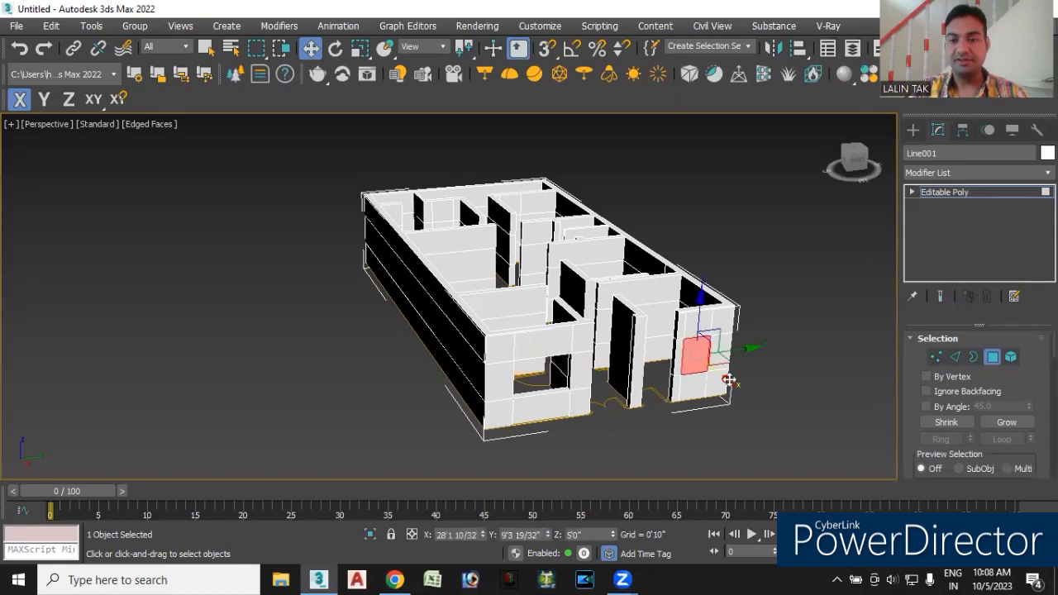
click(709, 358)
click(773, 428)
Extrude the top end polygon of the front window wall beside the door opening by about 1'7 10/32" as a lintel.
alt+middle_drag(775, 442, 682, 415)
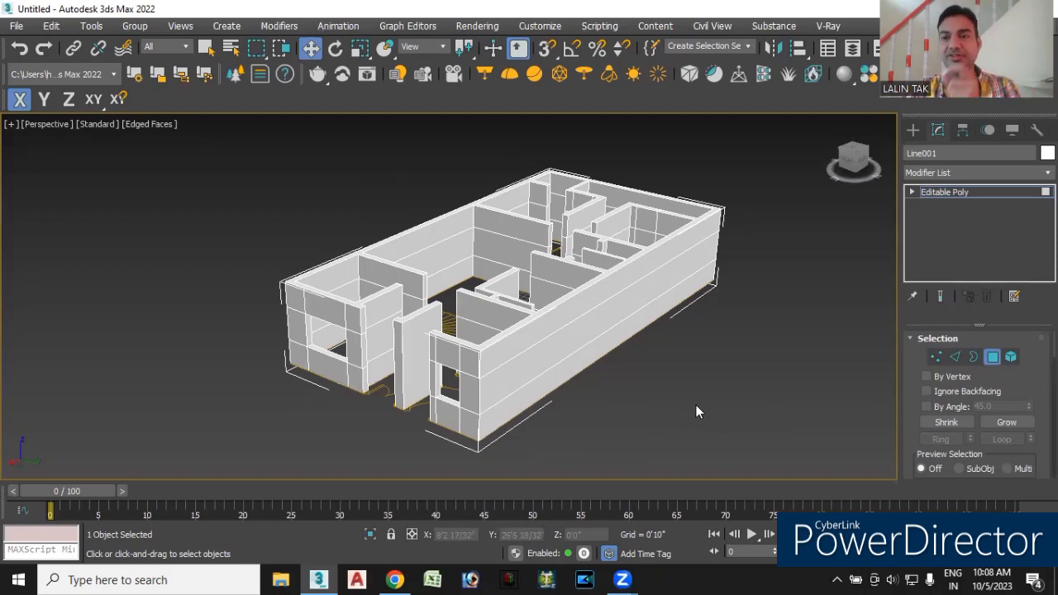
scroll(366, 329, up, 5)
middle_drag(378, 355, 441, 303)
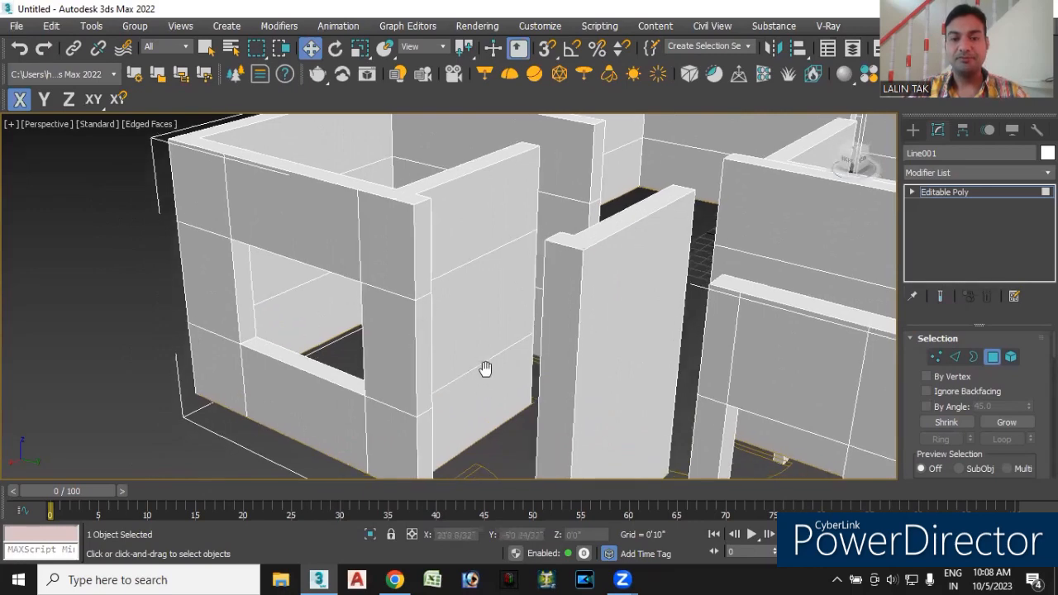
scroll(463, 414, up, 2)
alt+middle_drag(472, 279, 439, 298)
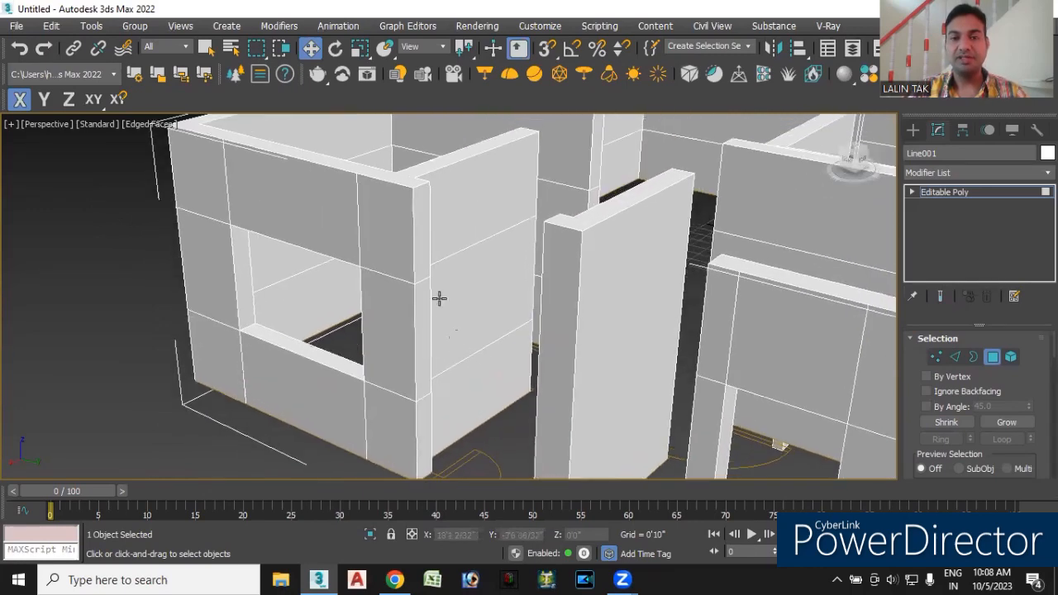
click(422, 236)
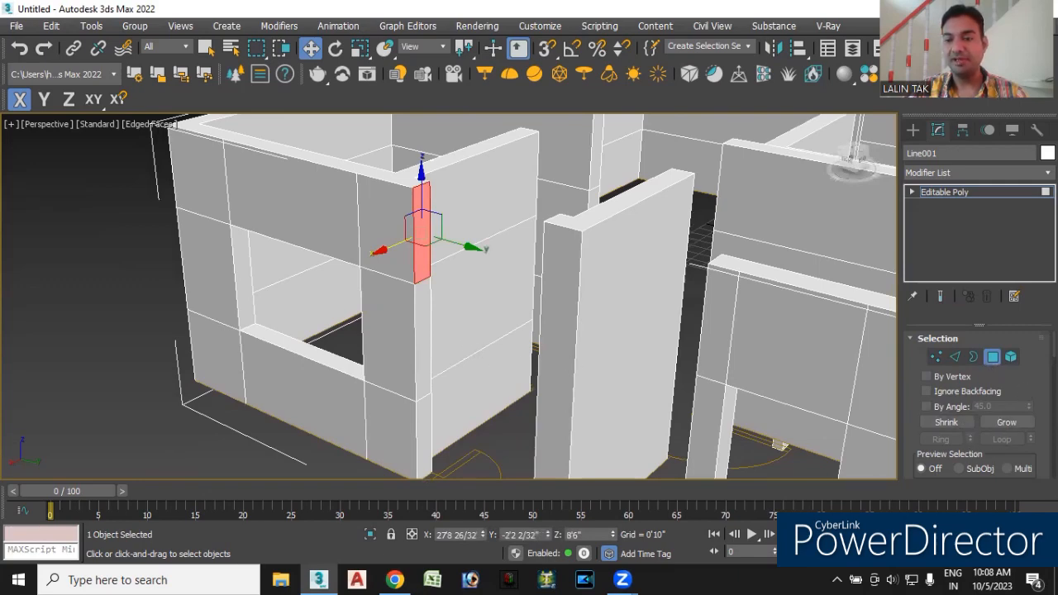
scroll(1026, 395, down, 3)
scroll(975, 388, down, 2)
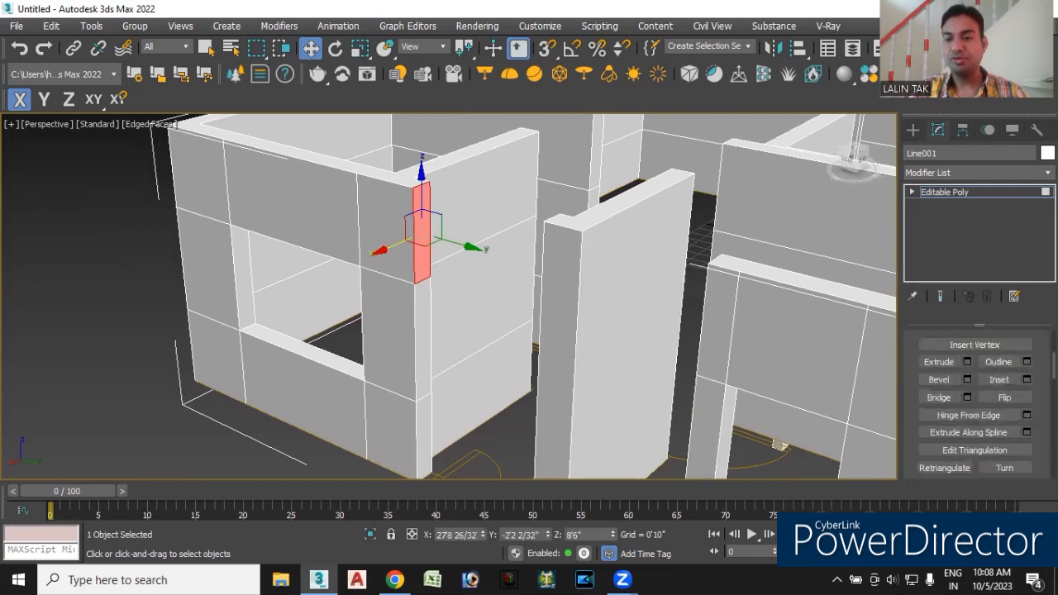
click(967, 362)
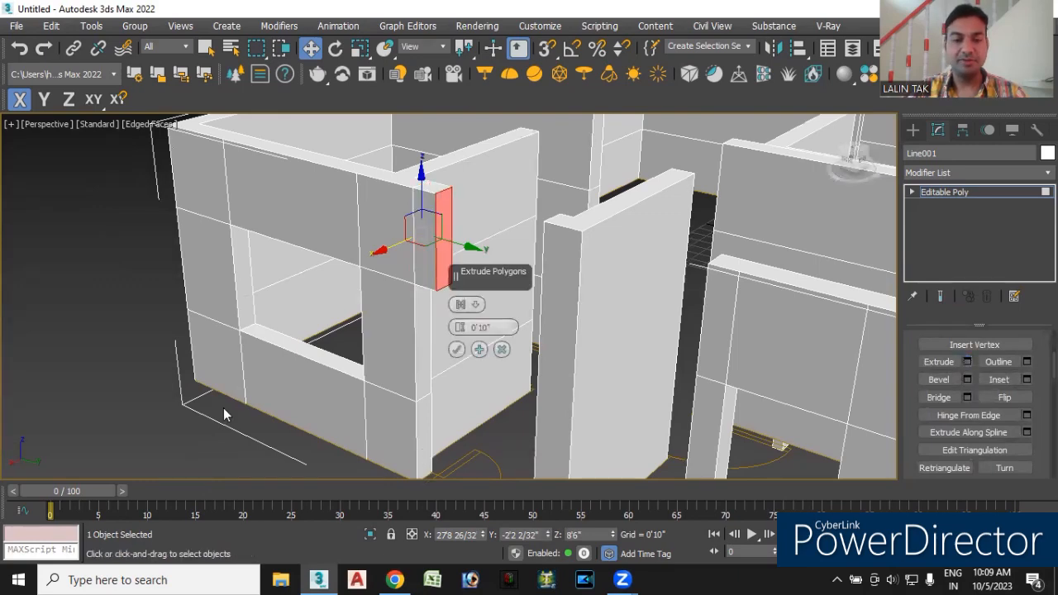
alt+middle_drag(151, 422, 298, 430)
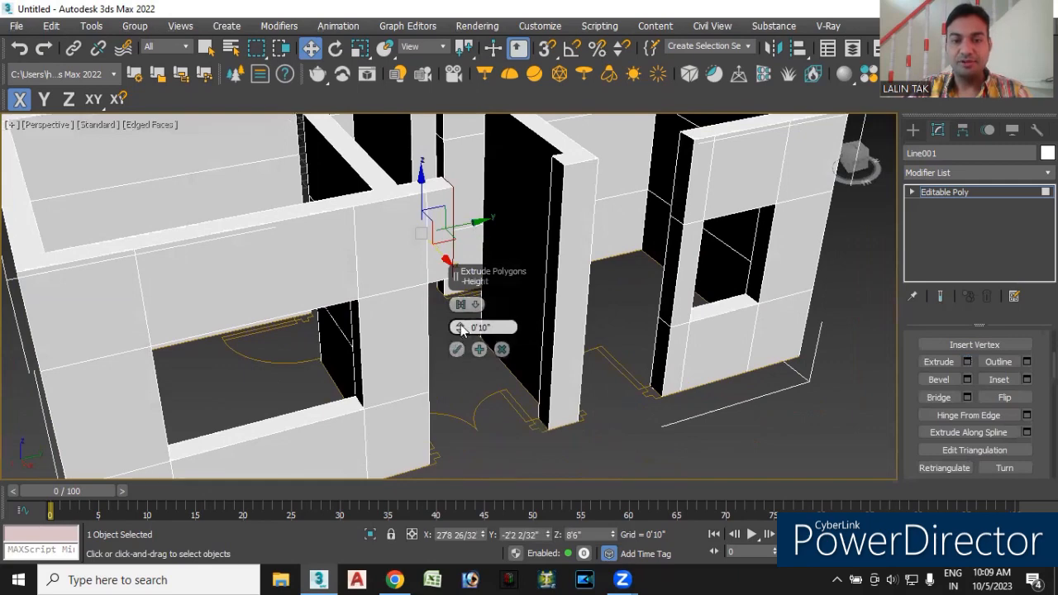
drag(463, 328, 477, 283)
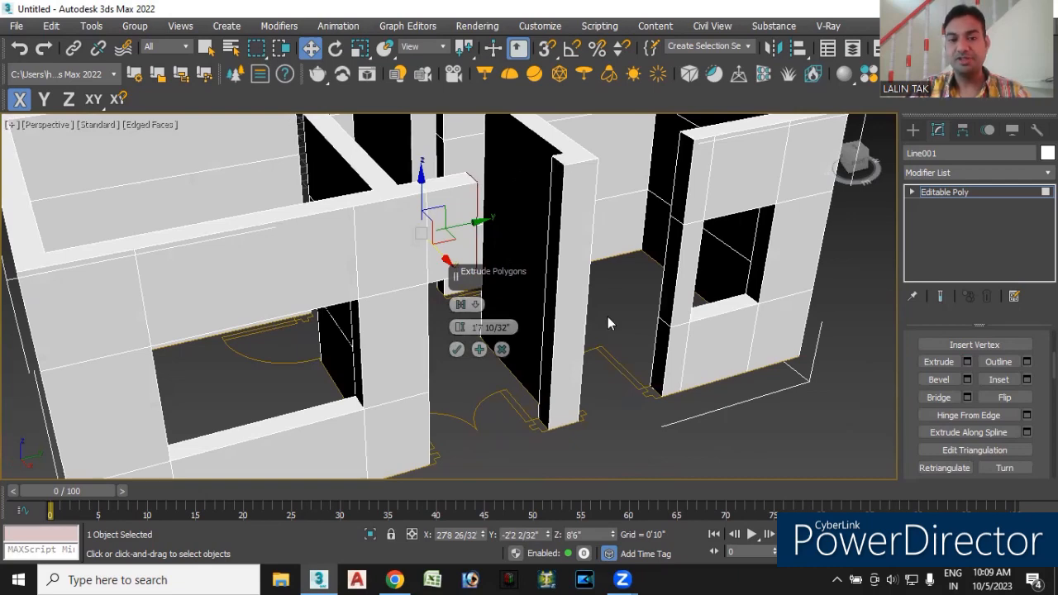
click(456, 351)
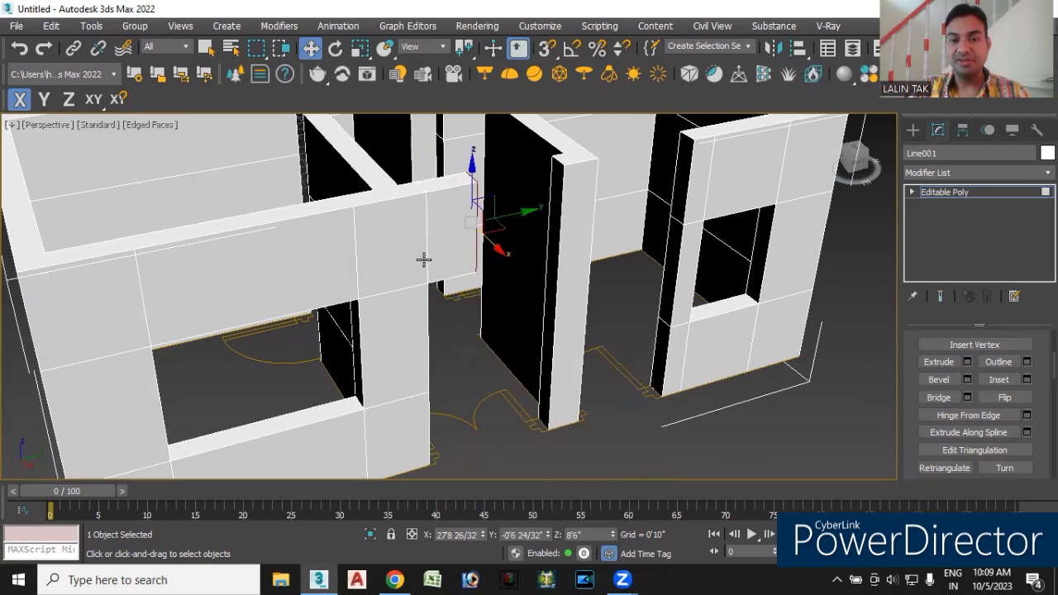
Enable axis constraints in the snap options, keeping vertex snapping, and turn on 3D snap.
alt+middle_drag(652, 433, 554, 429)
alt+middle_drag(478, 378, 468, 202)
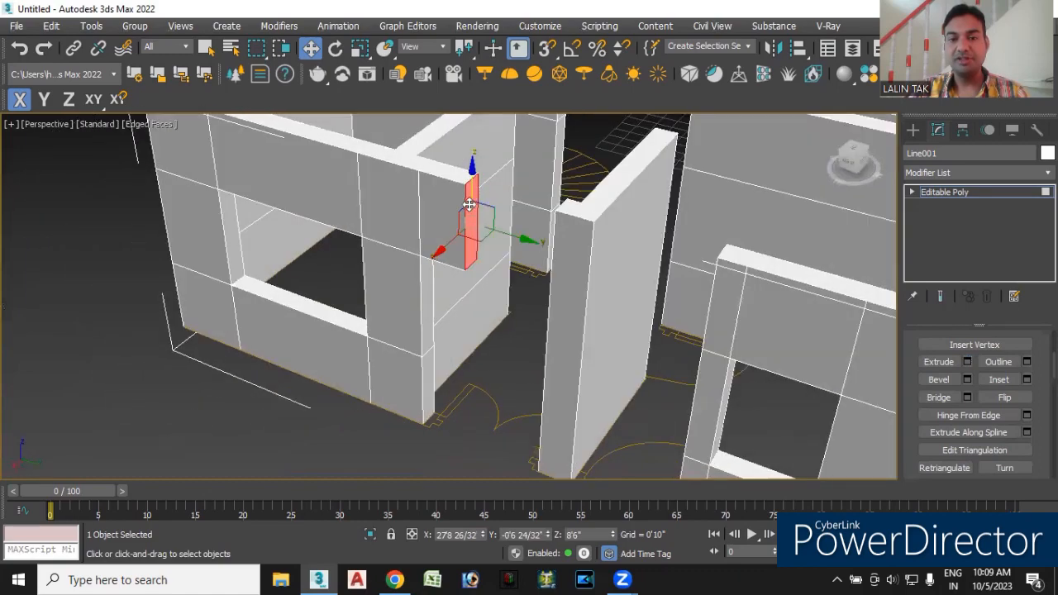
alt+middle_drag(460, 351, 515, 342)
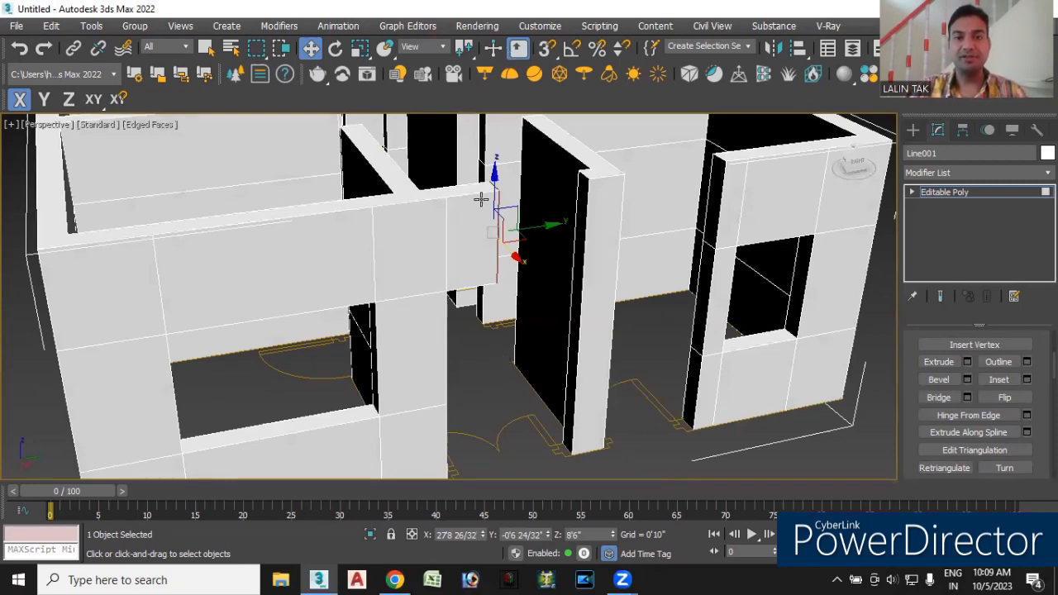
right_click(547, 49)
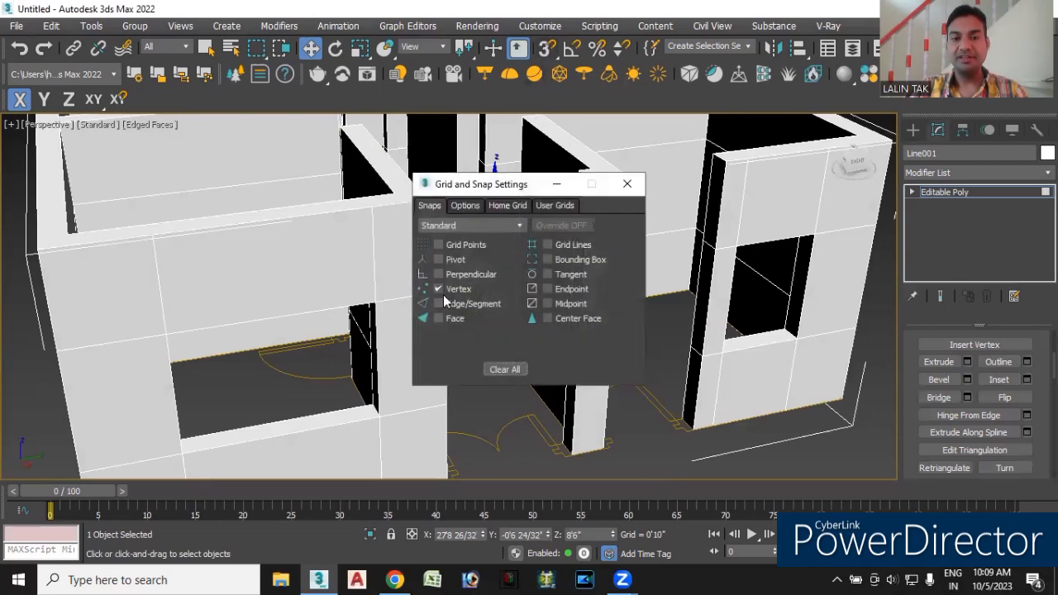
click(466, 207)
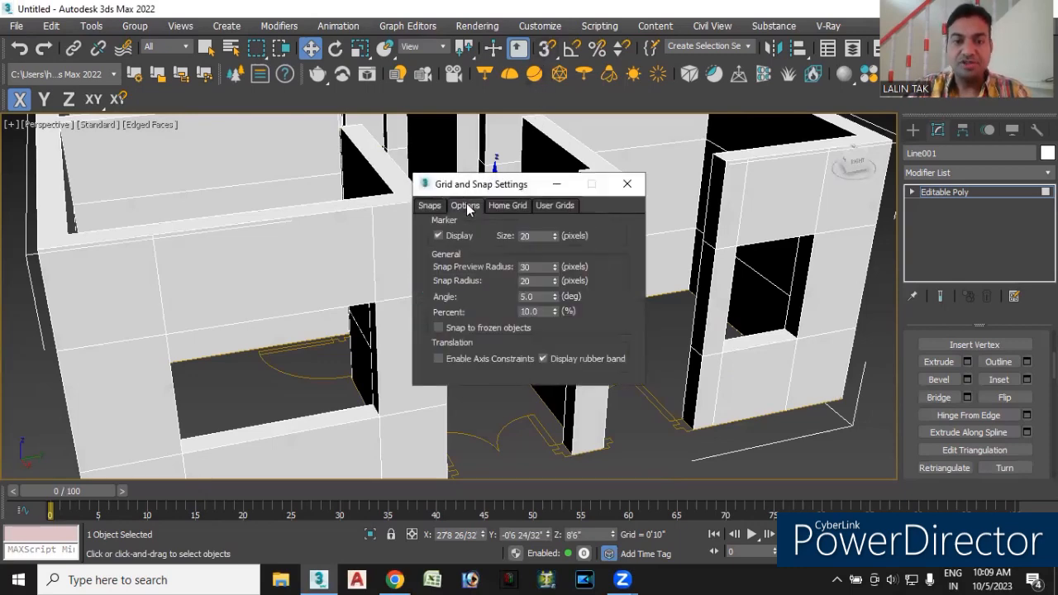
click(438, 359)
click(628, 184)
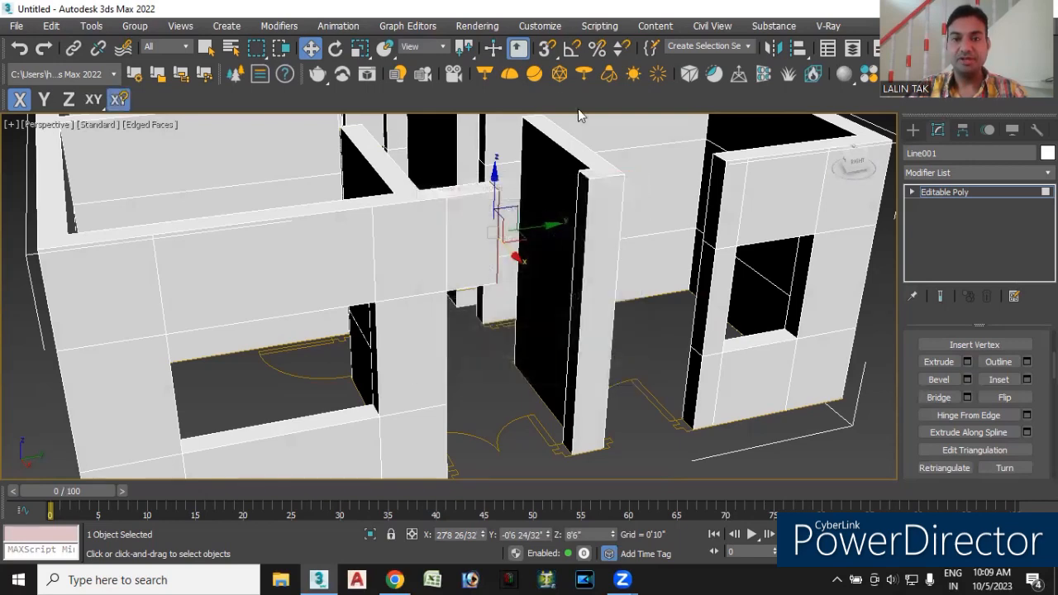
click(547, 50)
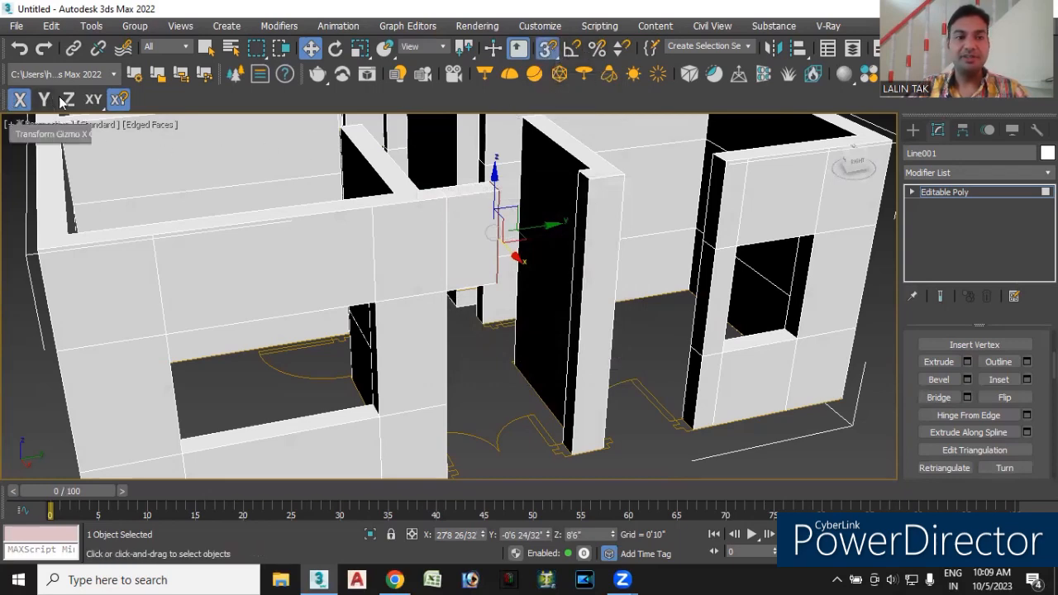
Hide and restore the Axis Constraints toolbar, switching its snap axis-constraint toggle off and back on.
click(119, 101)
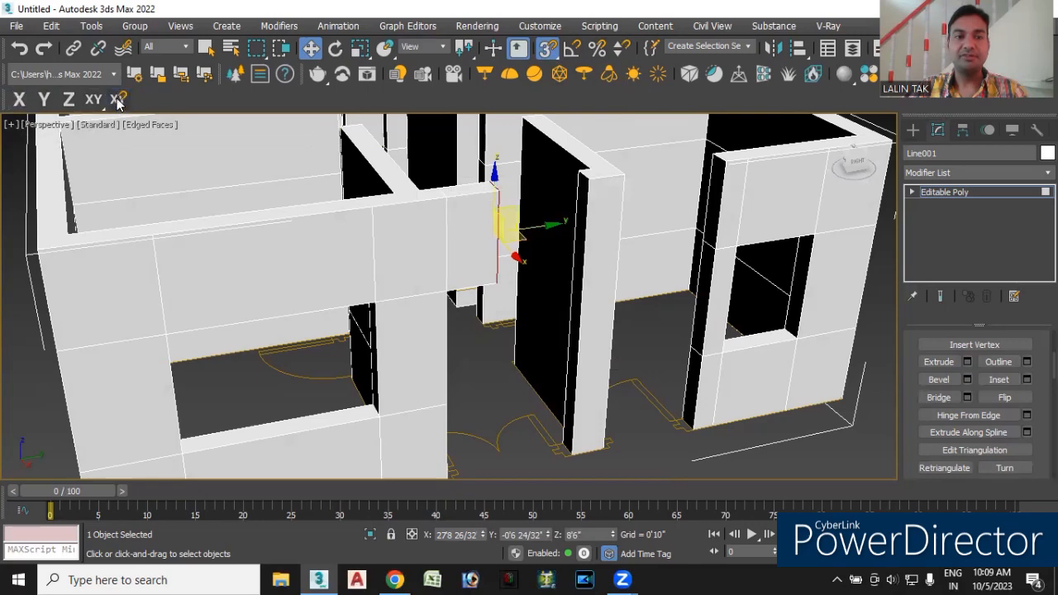
right_click(785, 94)
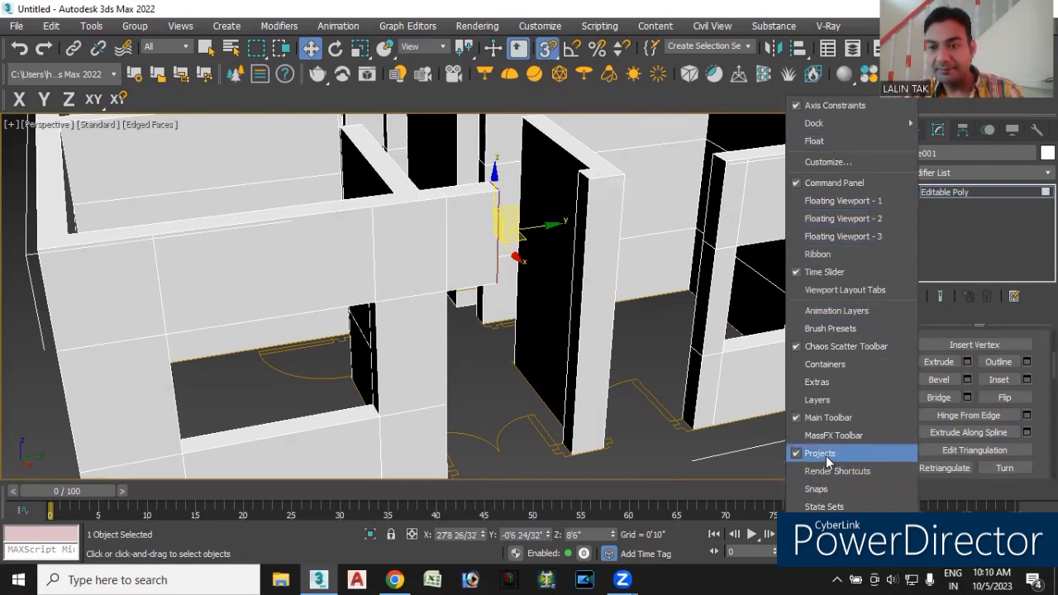
click(814, 106)
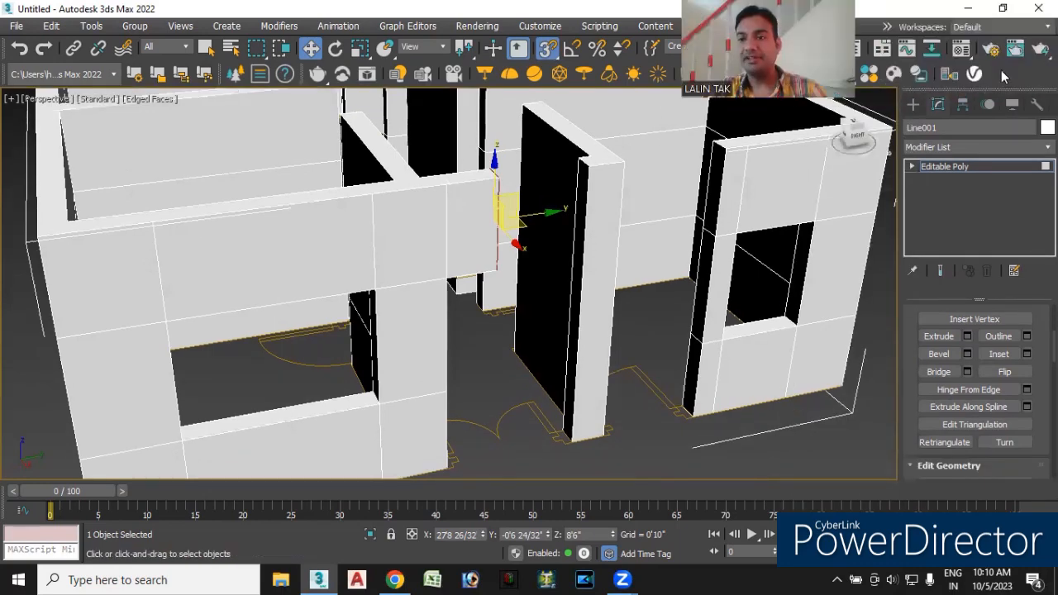
right_click(1003, 73)
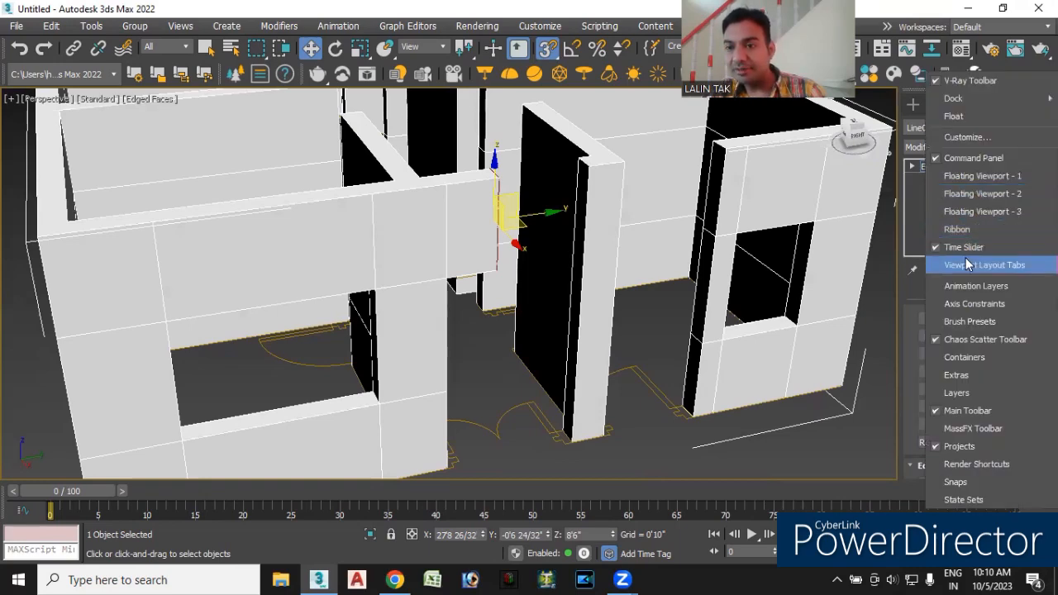
click(964, 303)
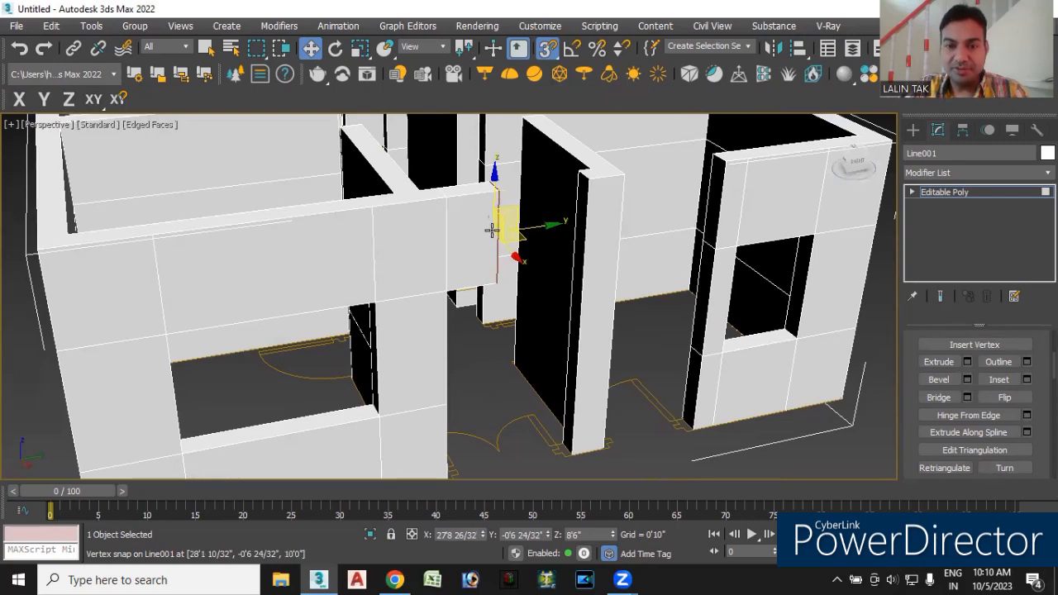
click(116, 100)
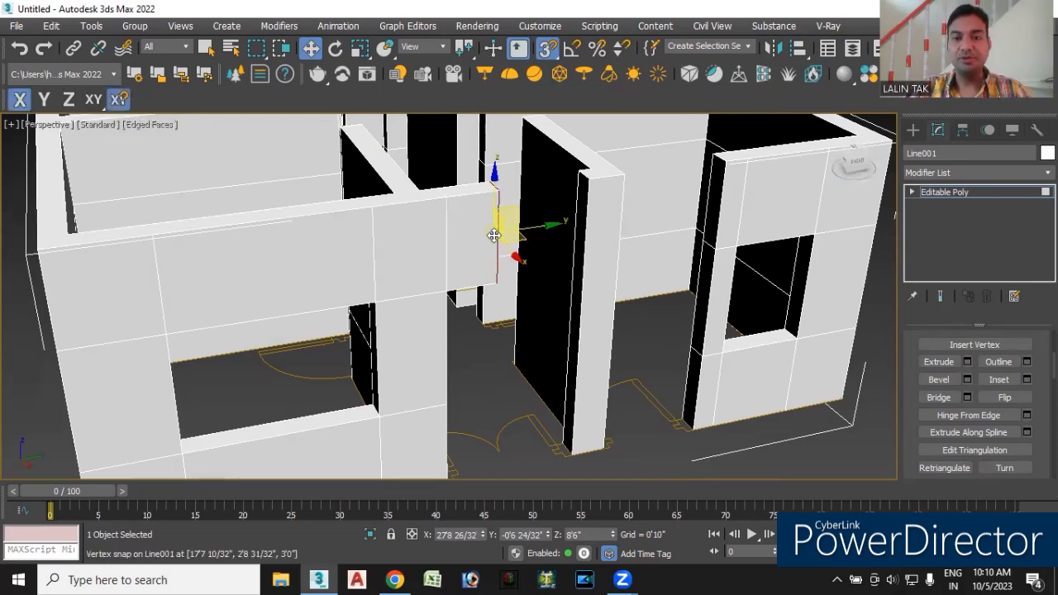
Move the front door lintel's end face along the Y axis, snapping it to the corner of the middle front wall.
scroll(495, 235, up, 4)
scroll(473, 263, down, 2)
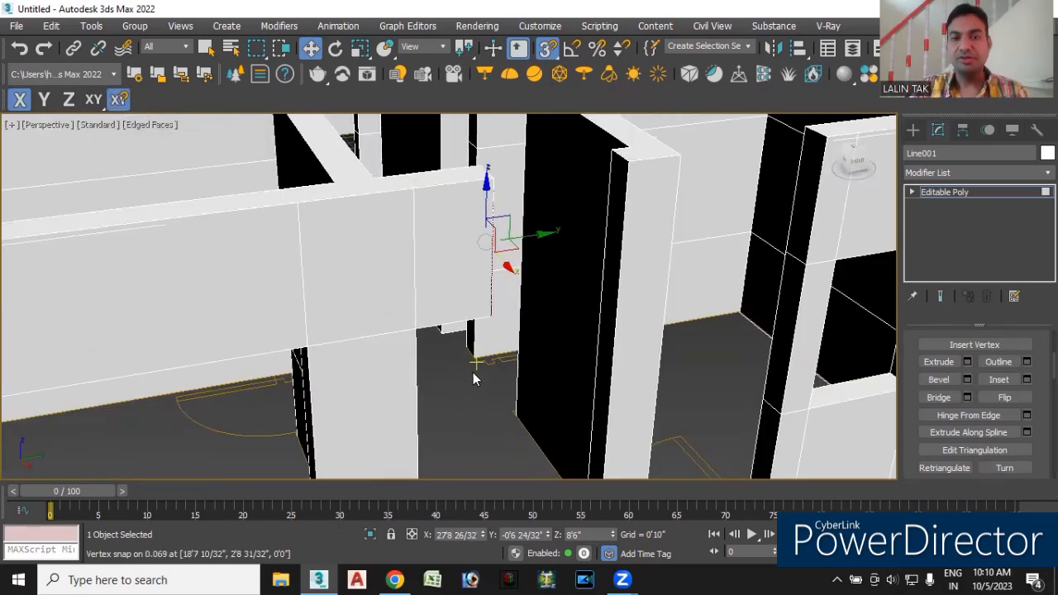
alt+middle_drag(461, 385, 492, 312)
alt+middle_drag(464, 383, 498, 406)
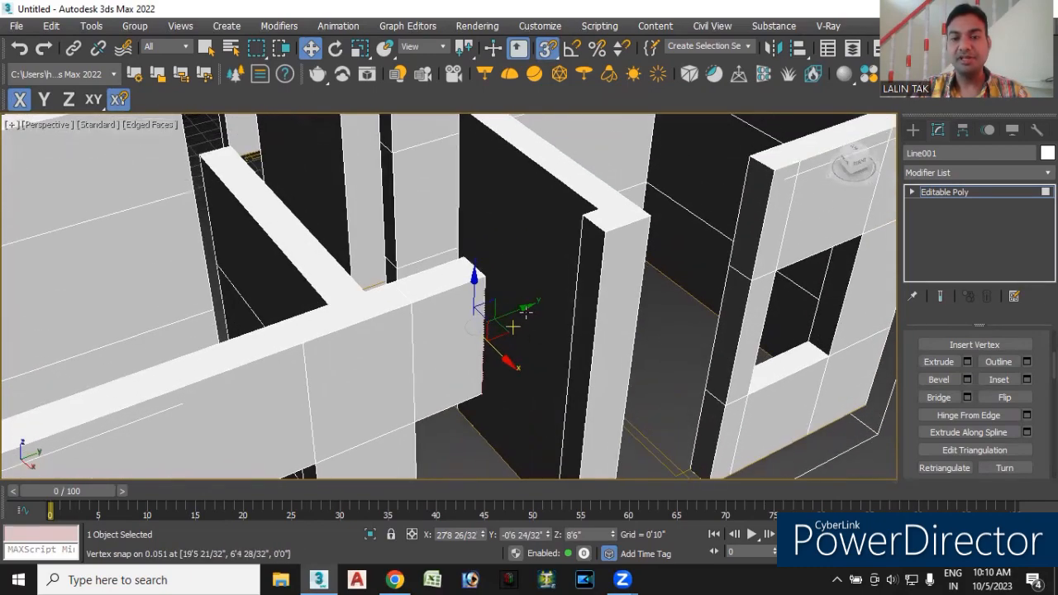
key(F6)
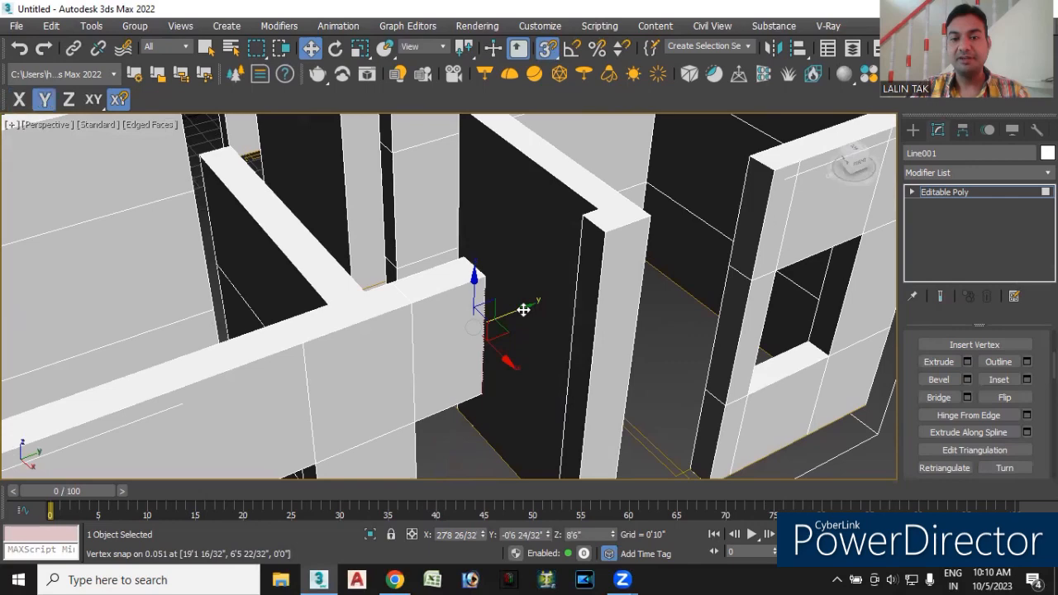
drag(529, 305, 598, 236)
scroll(575, 325, down, 5)
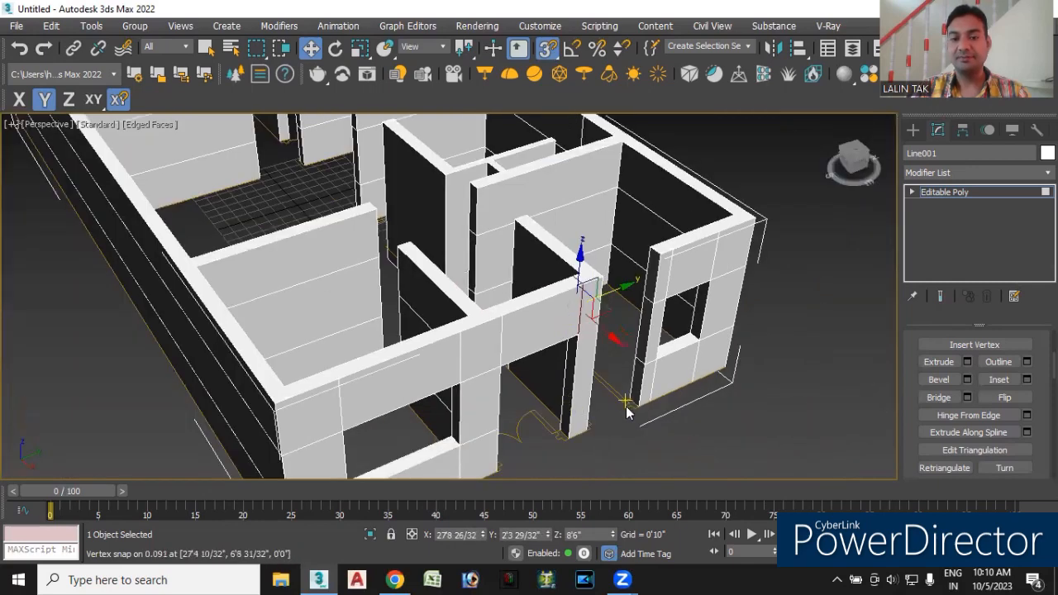
With snapping and its axis constraint off, push the middle window polygons in the two rear rooms' walls along X to open the windows.
alt+middle_drag(785, 412, 740, 414)
scroll(744, 411, down, 6)
alt+middle_drag(749, 378, 671, 426)
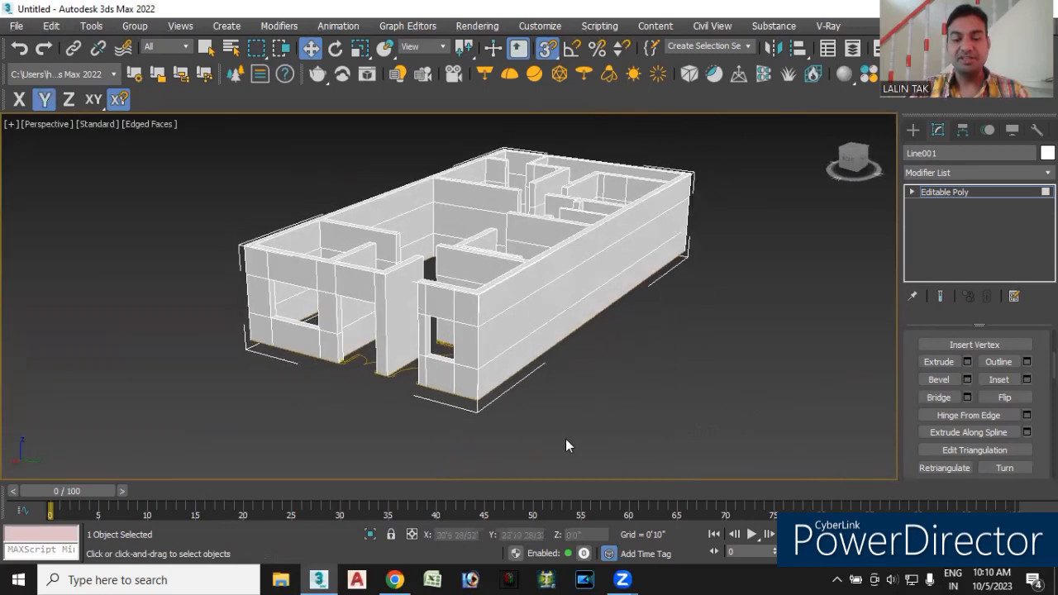
alt+middle_drag(508, 454, 416, 398)
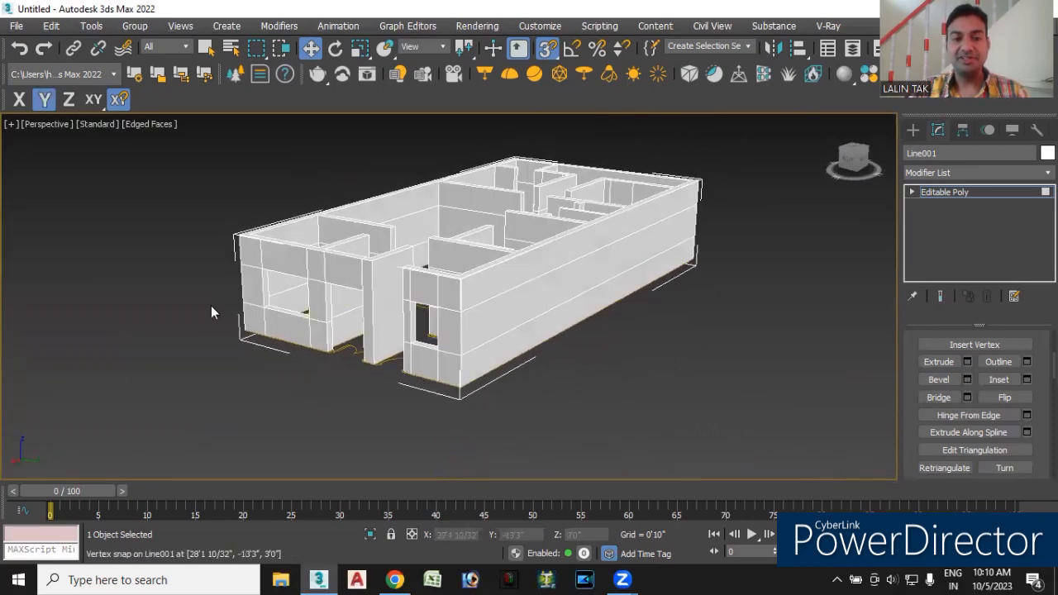
alt+middle_drag(597, 422, 558, 347)
scroll(562, 331, up, 6)
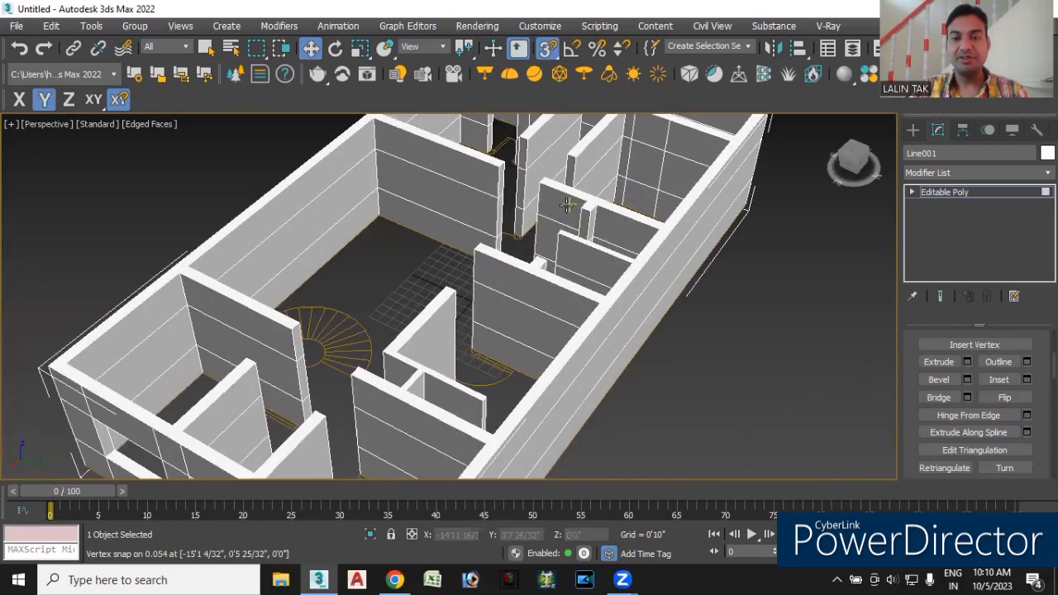
scroll(572, 309, down, 5)
alt+middle_drag(631, 298, 357, 438)
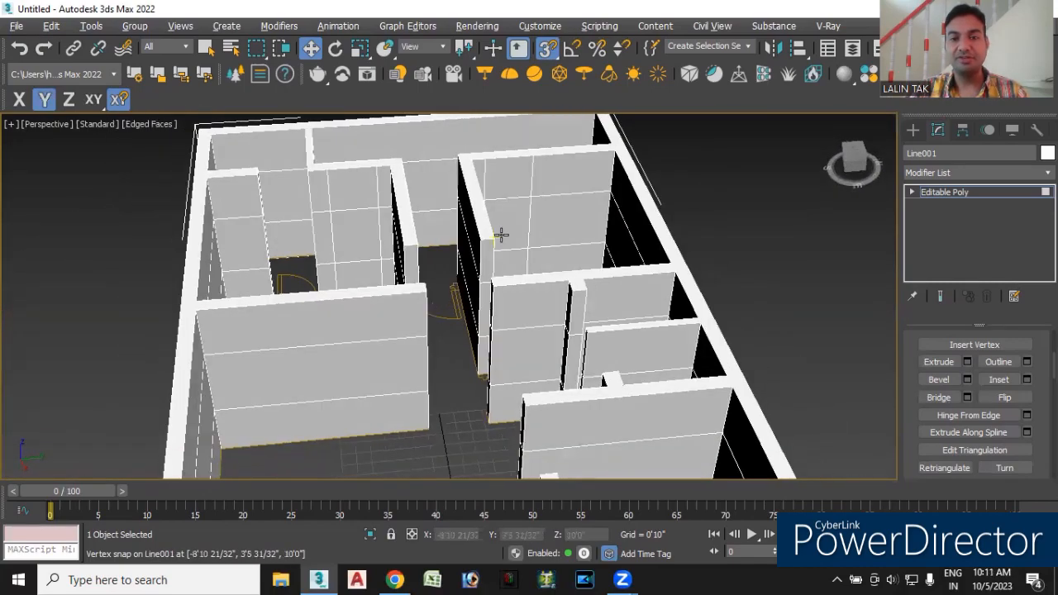
click(517, 231)
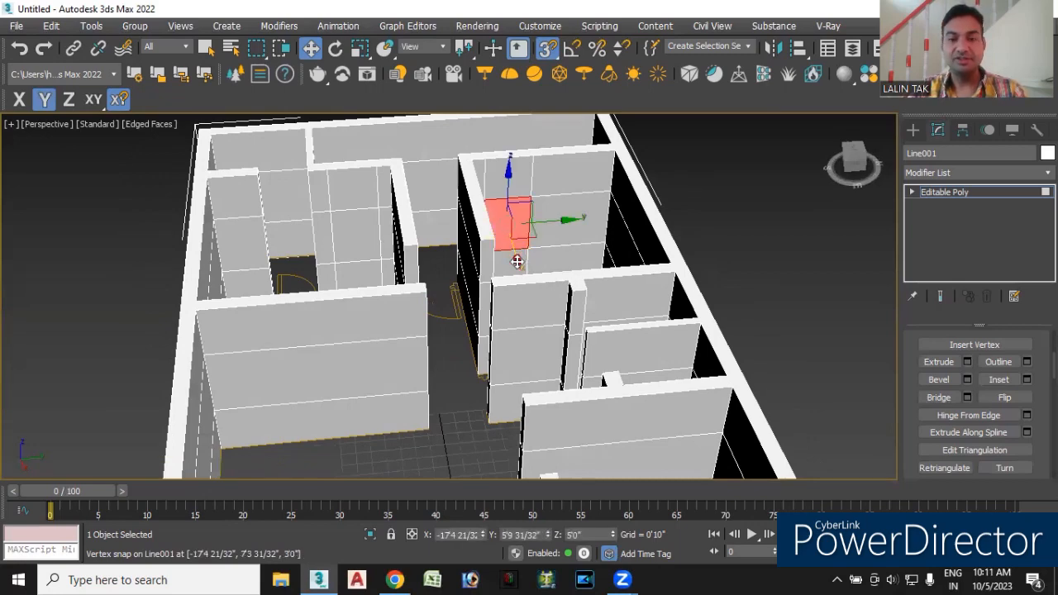
key(F5)
drag(508, 244, 534, 253)
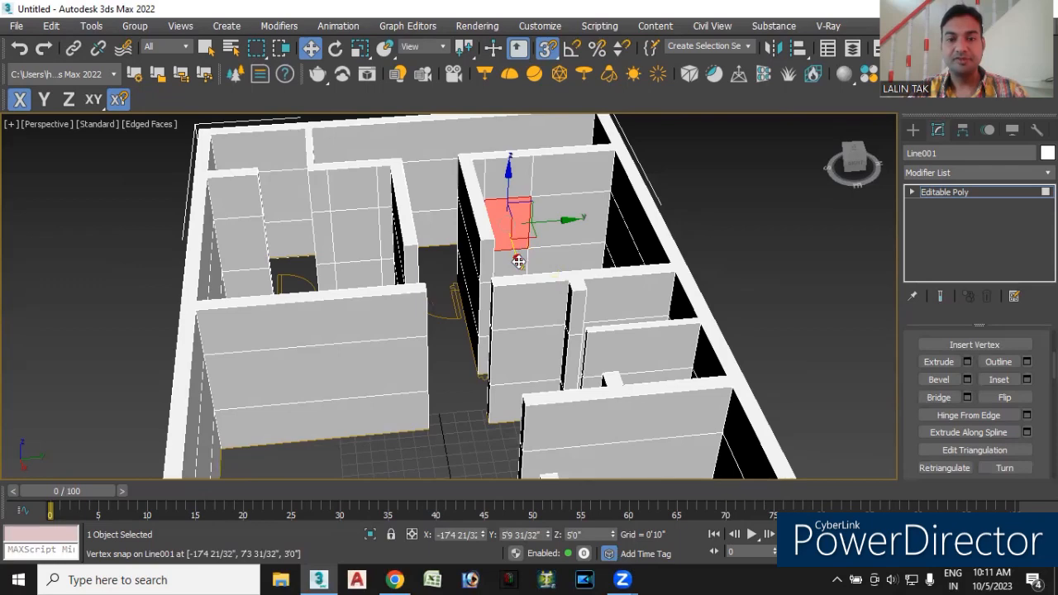
click(118, 100)
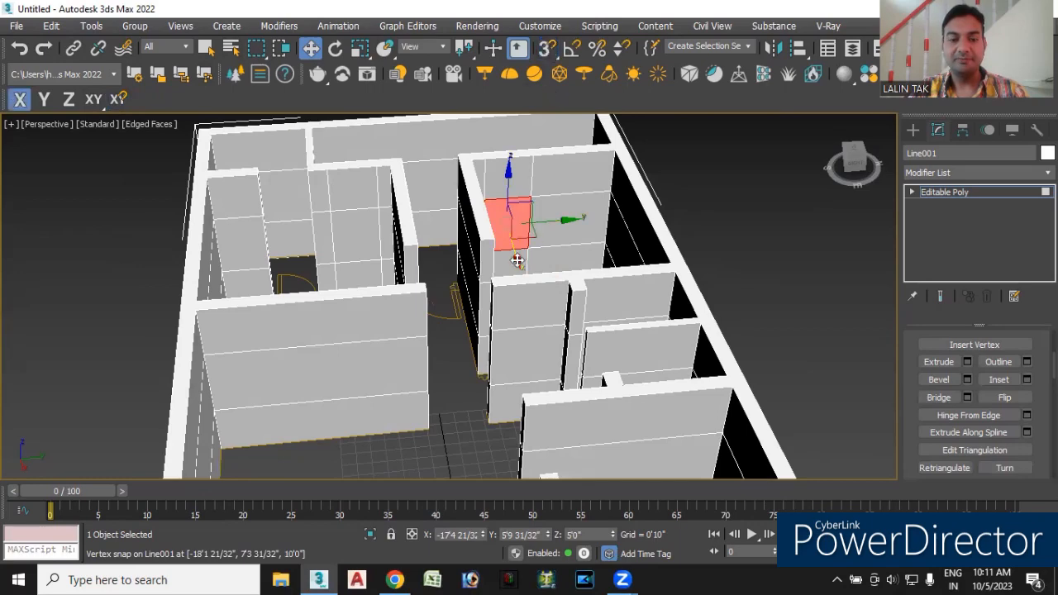
drag(516, 260, 362, 277)
click(467, 301)
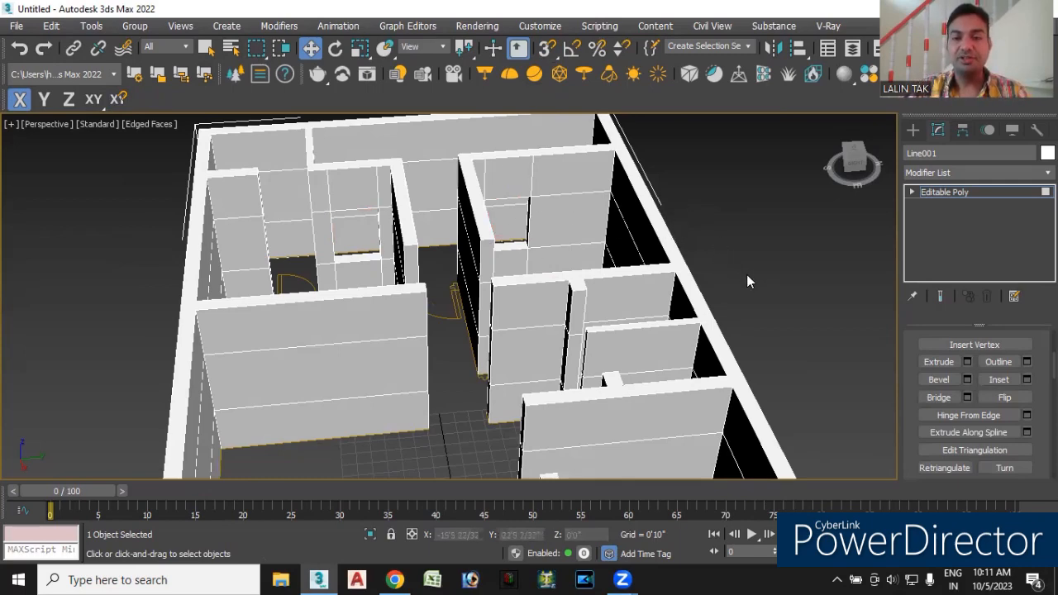
Extrude the top end polygon of the narrower front window wall toward the middle wall by 1'7 10/32" as a lintel.
scroll(747, 282, down, 8)
alt+middle_drag(682, 402, 565, 408)
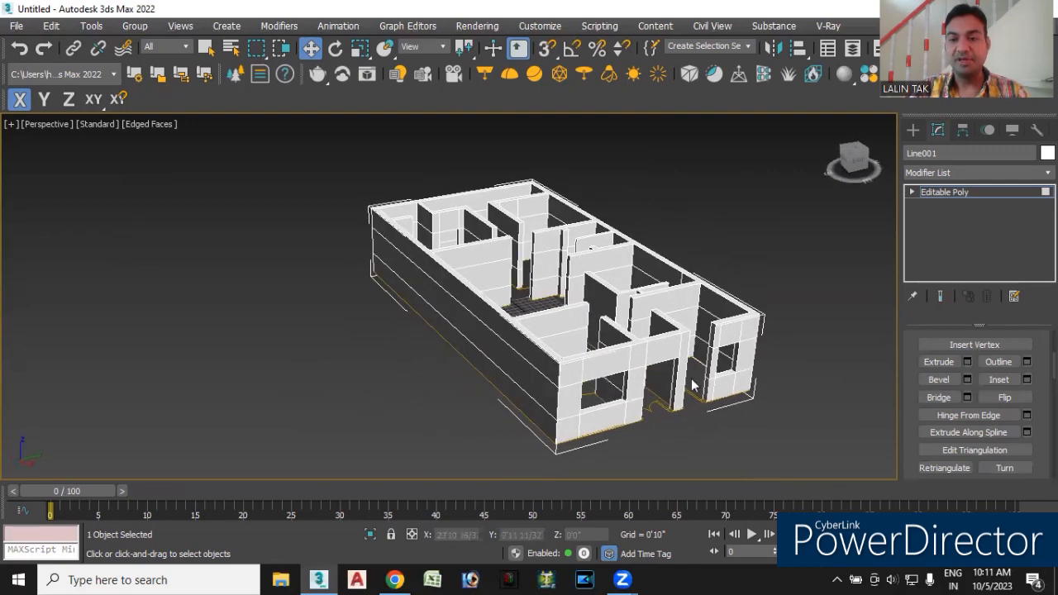
scroll(680, 382, up, 6)
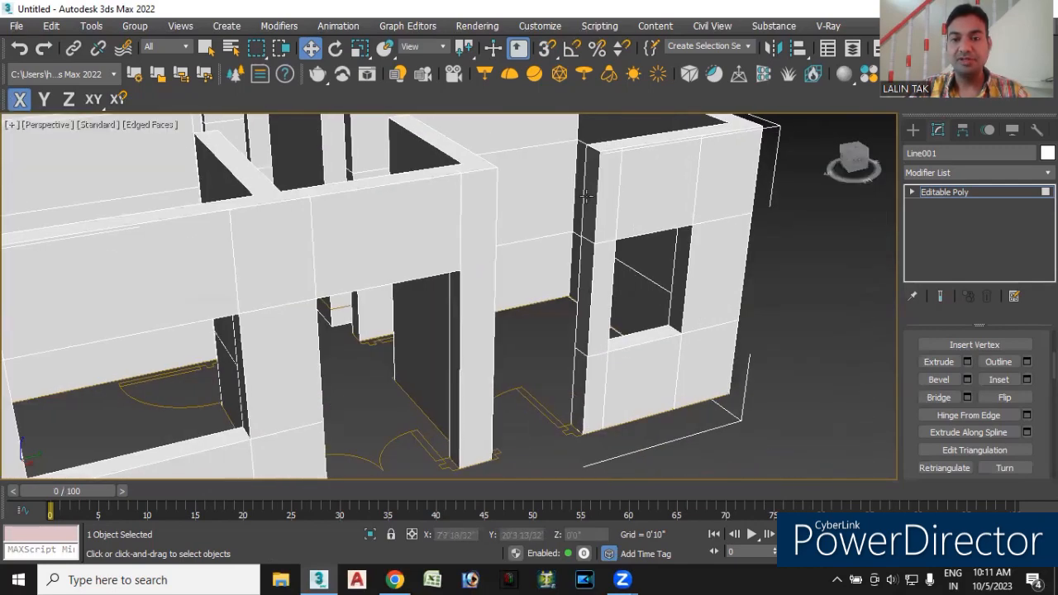
click(585, 195)
alt+middle_drag(609, 236, 967, 414)
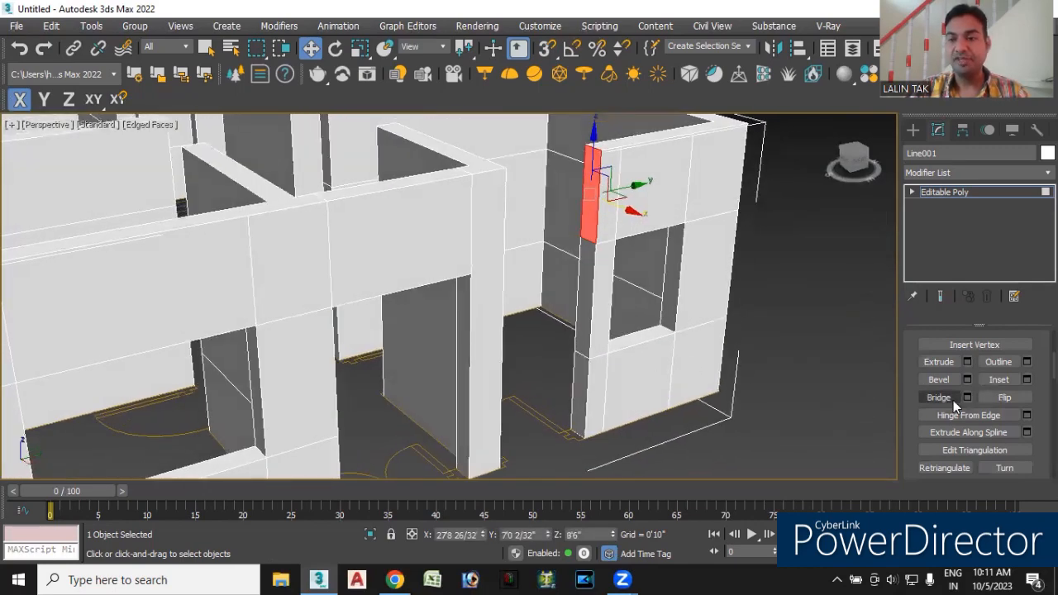
click(967, 362)
alt+middle_drag(589, 326, 542, 402)
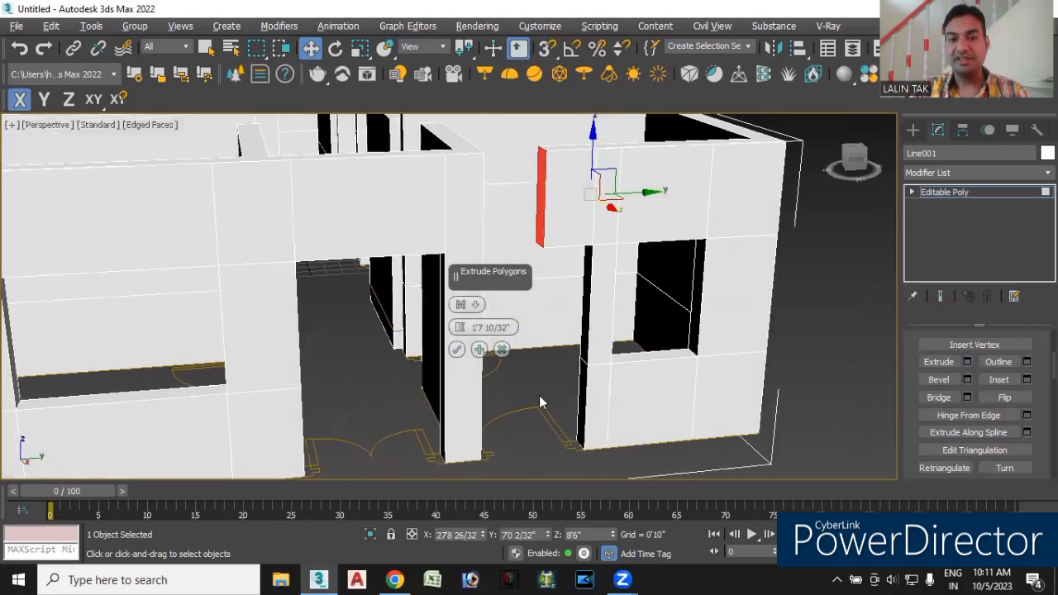
click(456, 351)
Re-enable axis-constrained 3D snapping and move the second front lintel's end face along Y to the middle wall's corner.
alt+middle_drag(804, 442, 537, 206)
alt+middle_drag(533, 263, 493, 355)
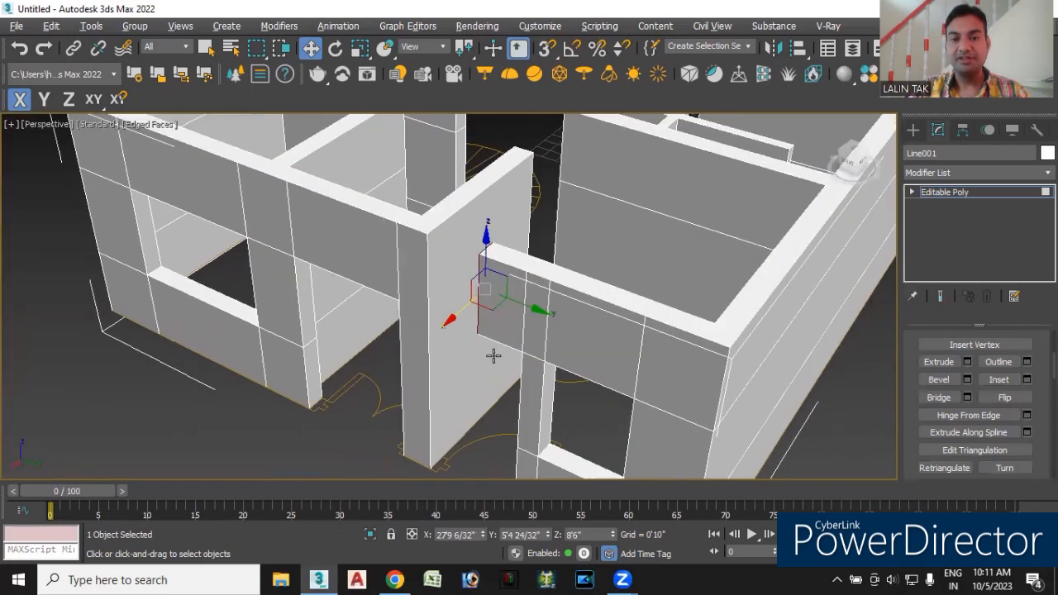
click(119, 99)
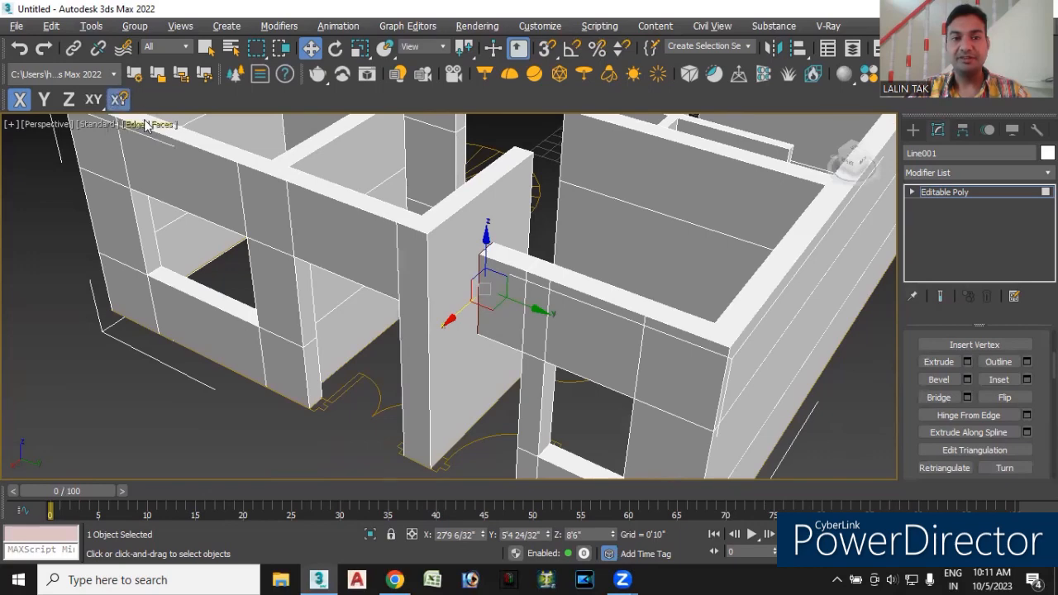
right_click(546, 48)
click(465, 205)
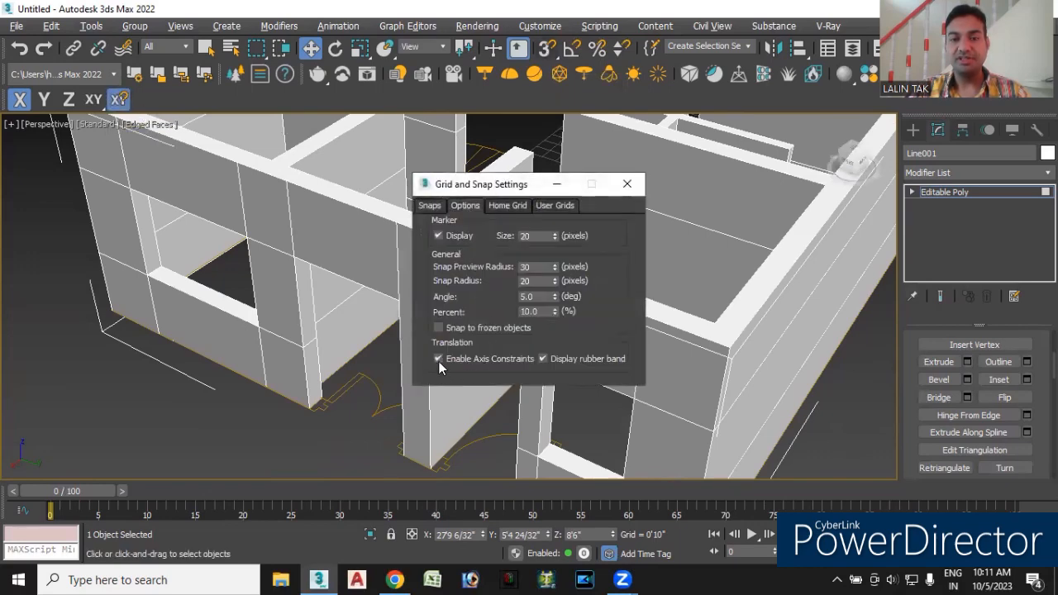
click(626, 183)
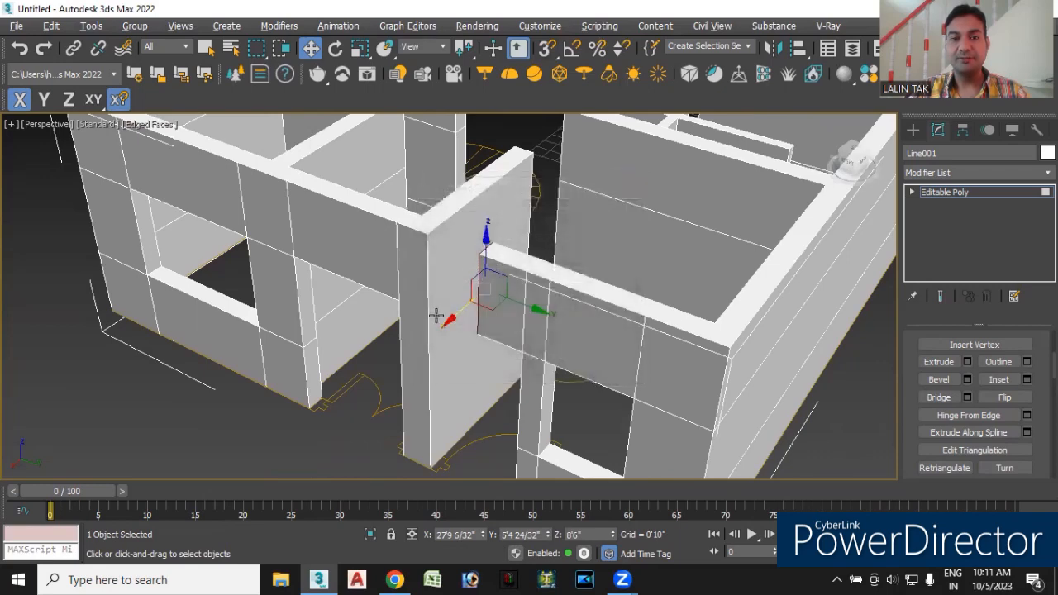
click(547, 48)
scroll(488, 286, up, 2)
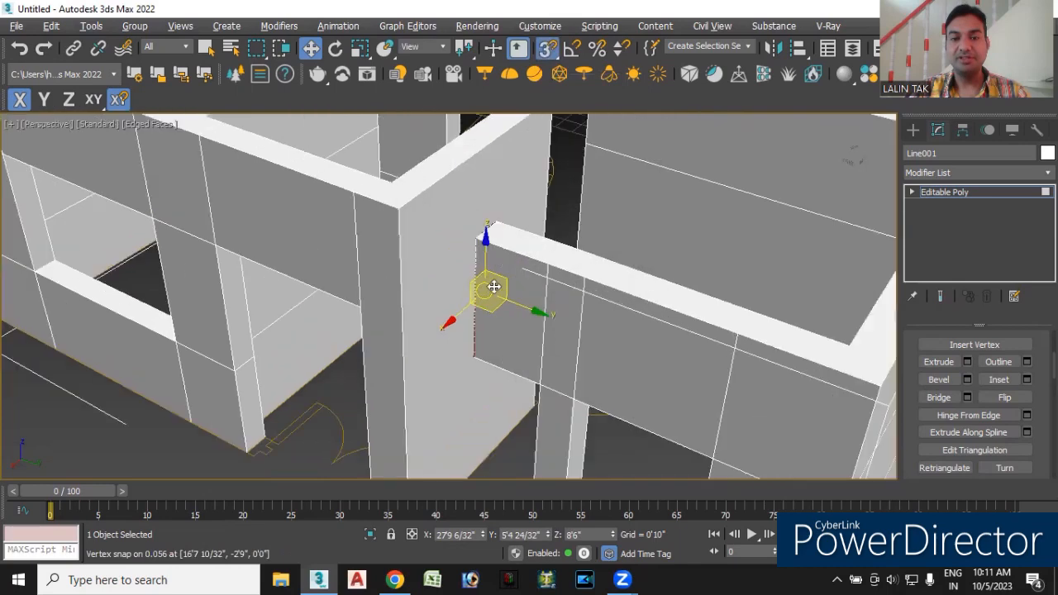
drag(538, 312, 401, 224)
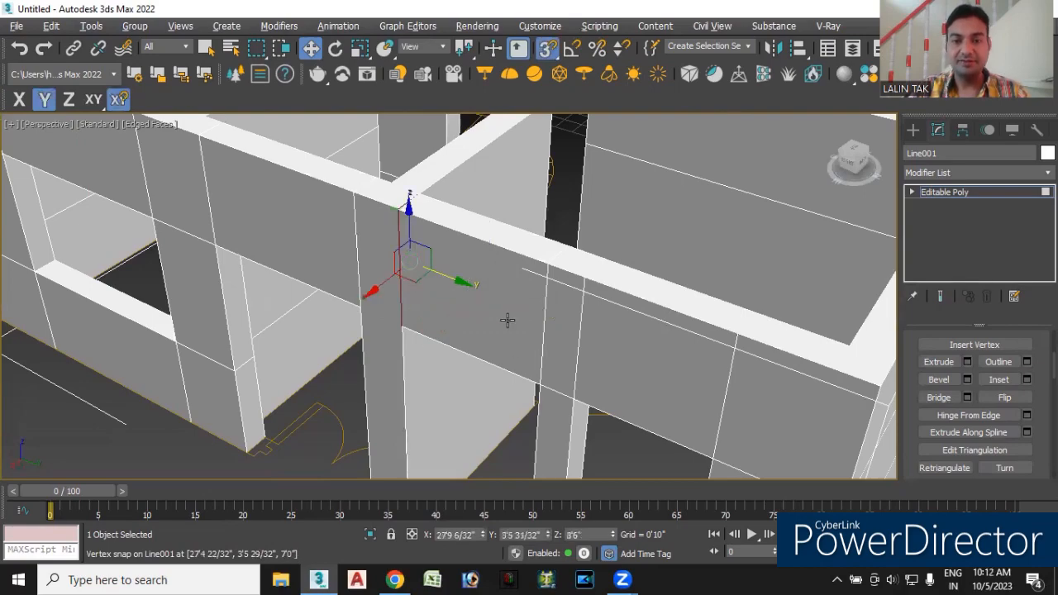
Extrude the top end polygon of the front room's partition wall across its doorway as a lintel.
scroll(496, 277, down, 6)
alt+middle_drag(461, 440, 397, 299)
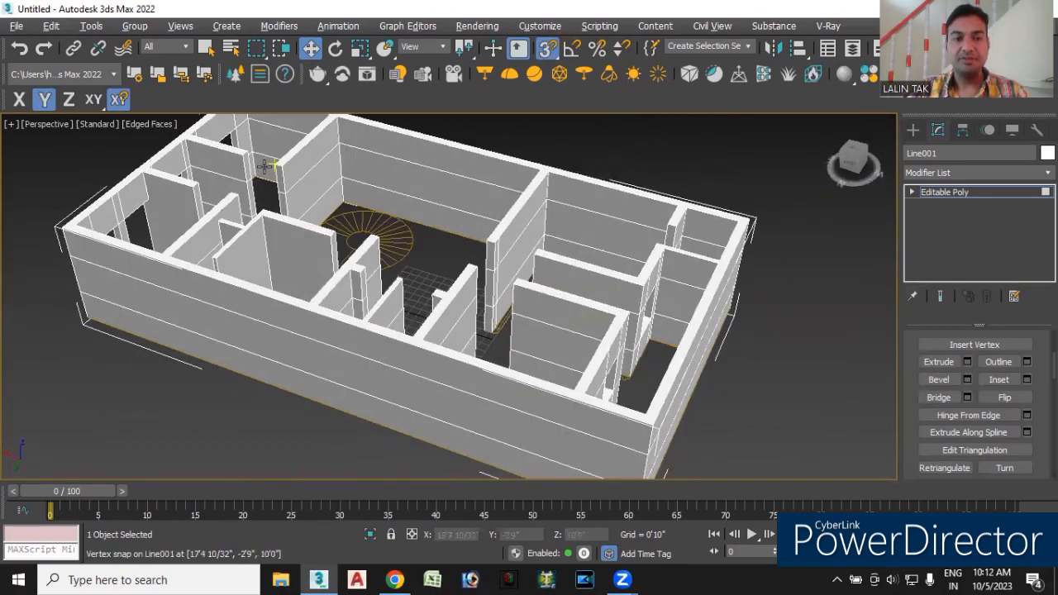
scroll(255, 173, up, 6)
click(237, 256)
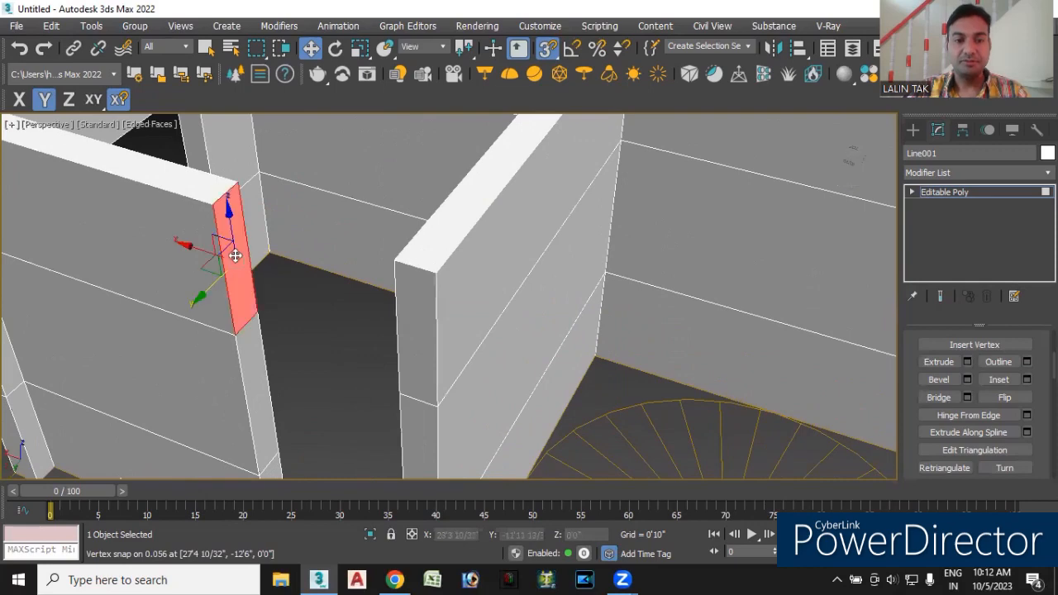
click(967, 362)
click(457, 351)
alt+middle_drag(351, 376, 264, 326)
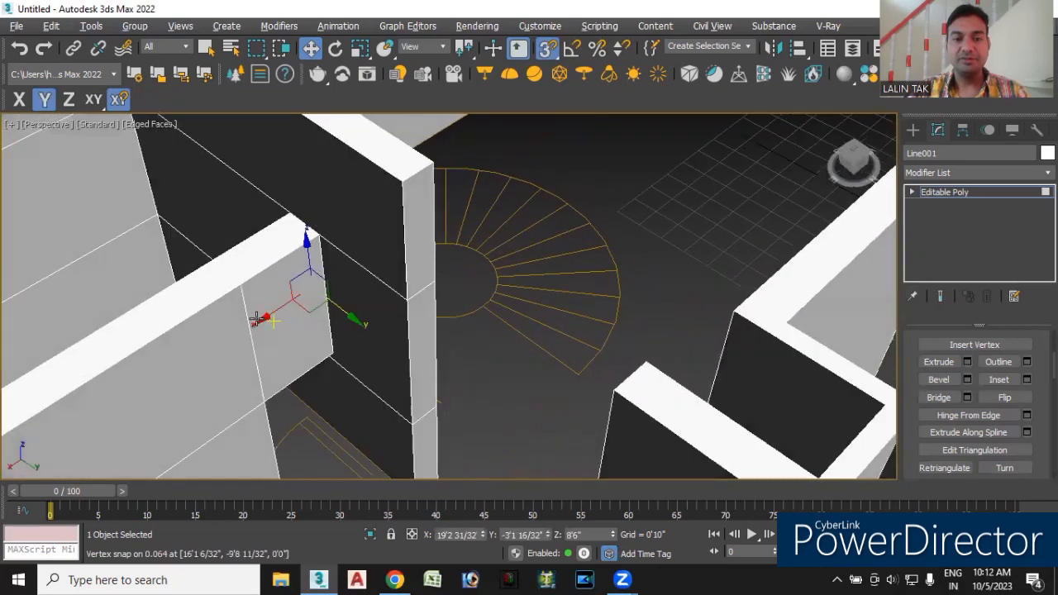
click(257, 321)
drag(242, 355, 380, 226)
key(ctrl+z)
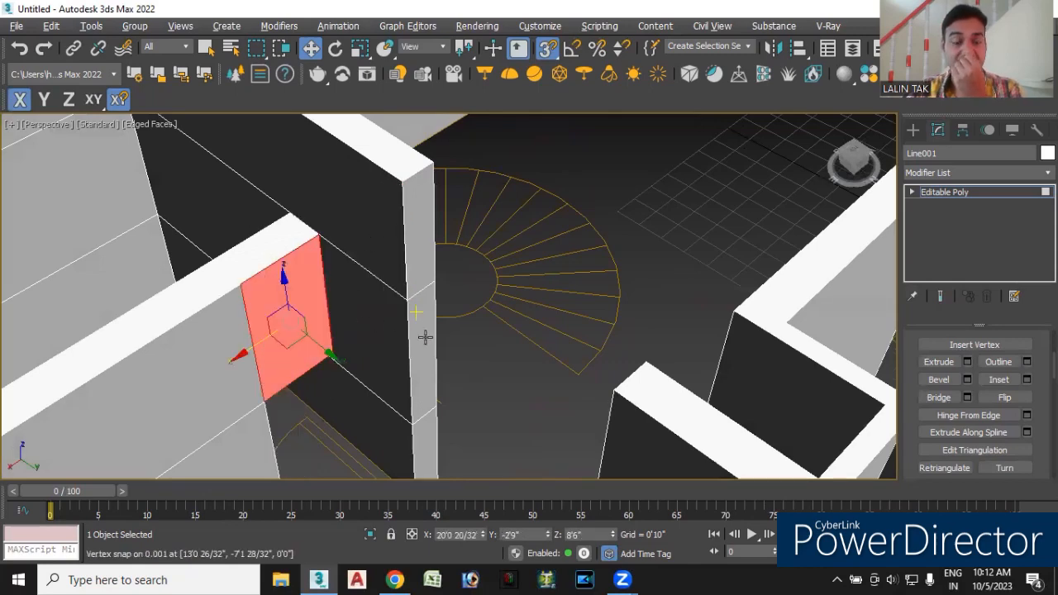
Move the partition lintel's end face along the X axis, snapping it to the end corner of the cross wall.
alt+middle_drag(515, 373, 434, 376)
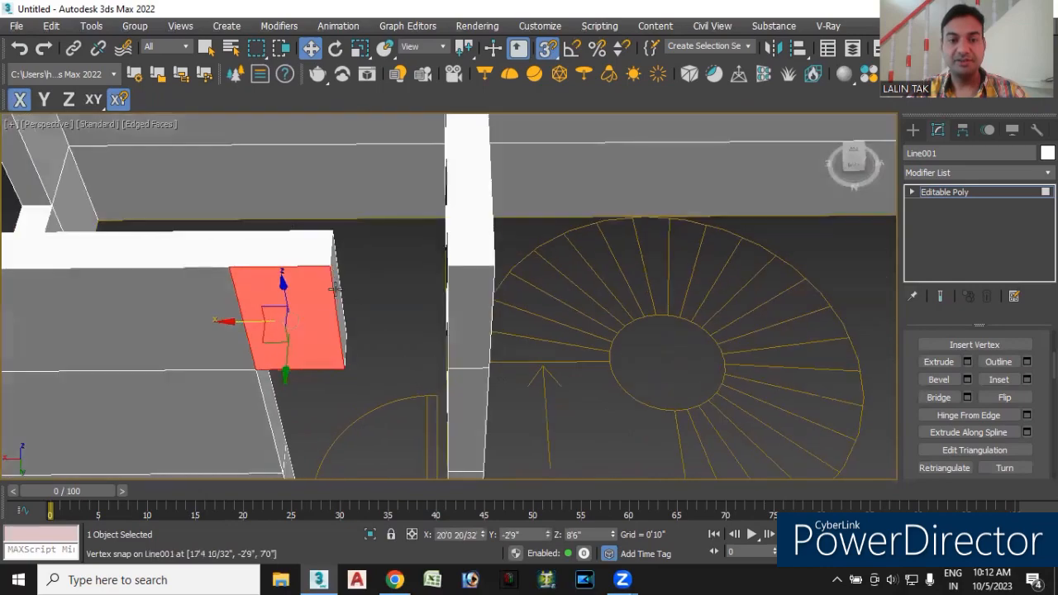
alt+middle_drag(408, 341, 338, 359)
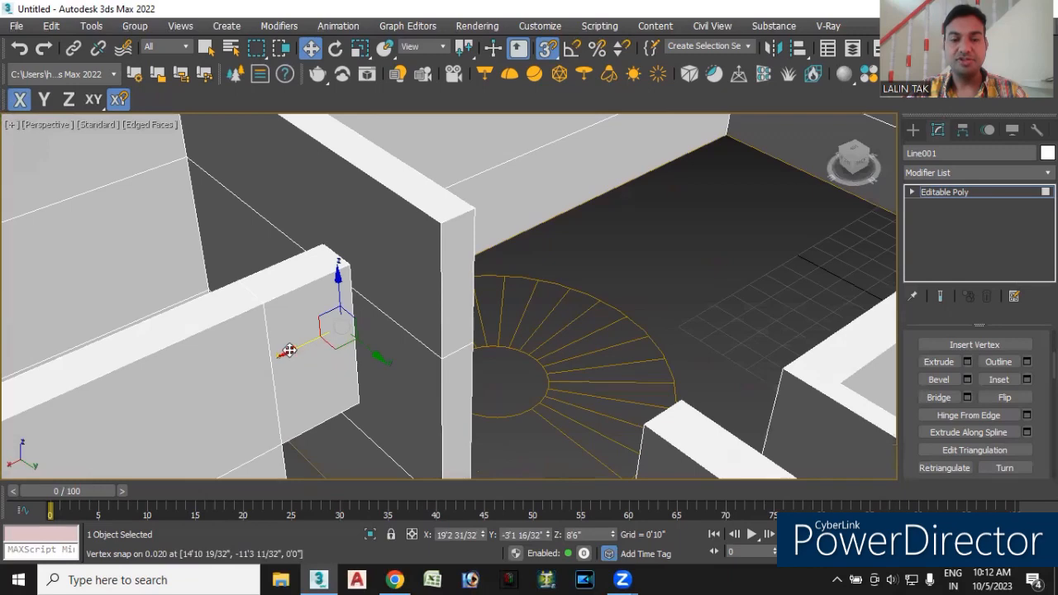
drag(290, 351, 441, 228)
scroll(441, 248, down, 6)
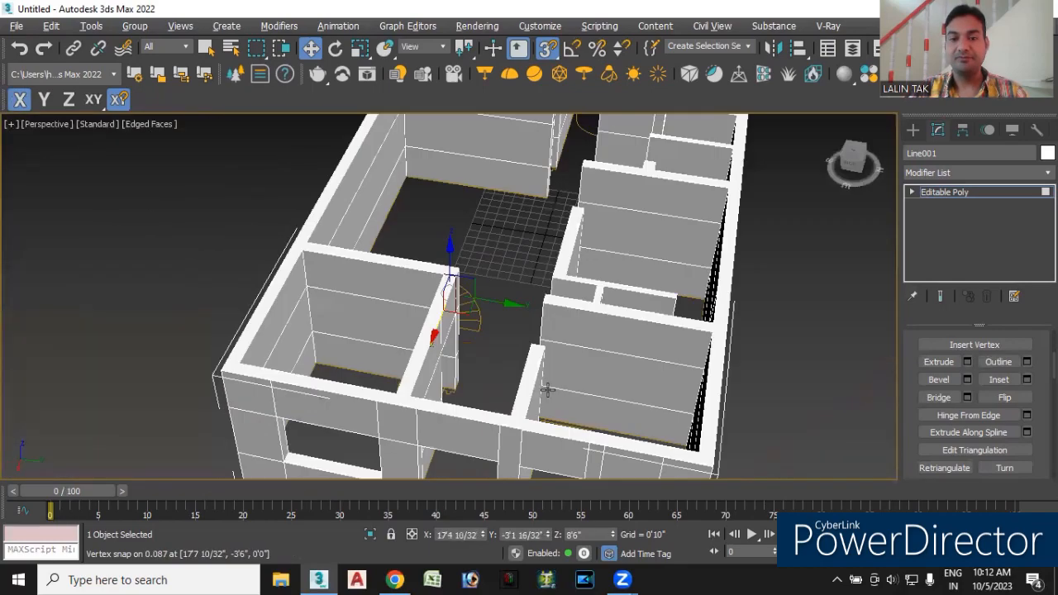
With snapping off, connect the upper two horizontal edges of the middle cross wall and move the new vertical edge along Y to about 3'9", near its free end.
scroll(547, 389, down, 3)
alt+middle_drag(586, 378, 414, 378)
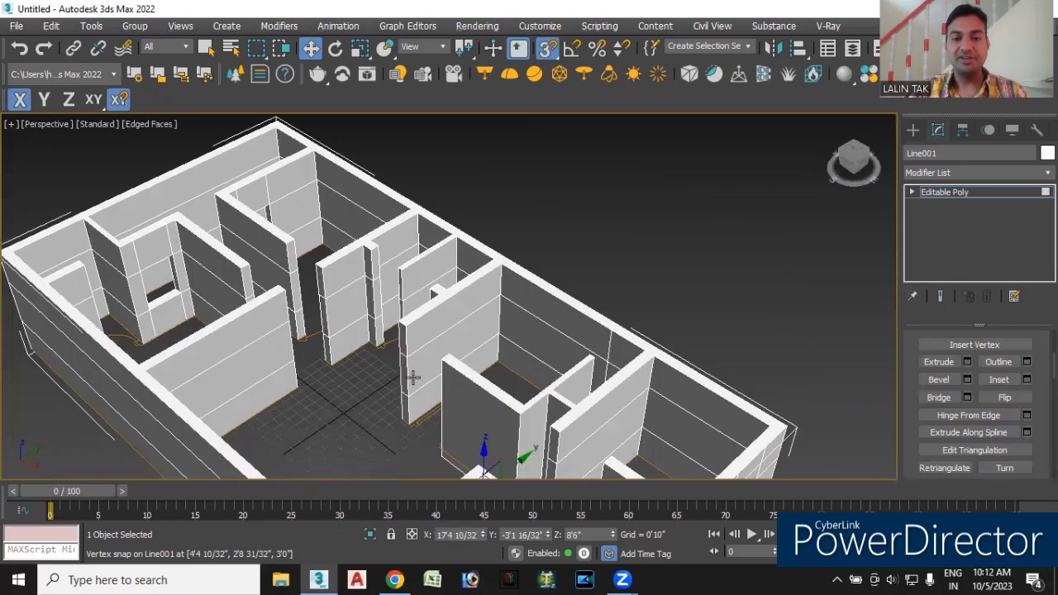
scroll(417, 375, up, 4)
scroll(417, 375, up, 2)
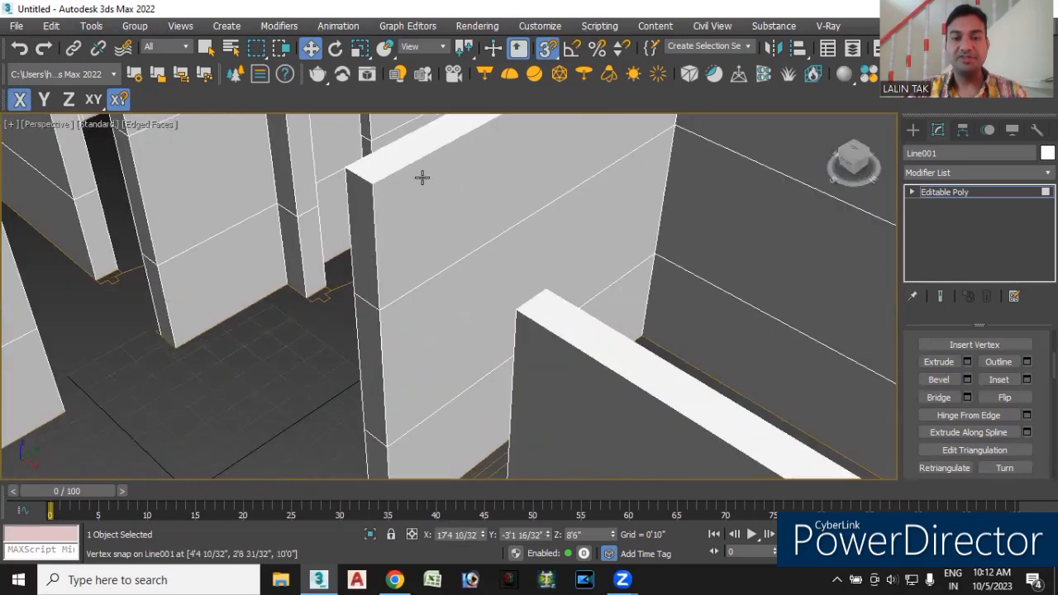
click(547, 49)
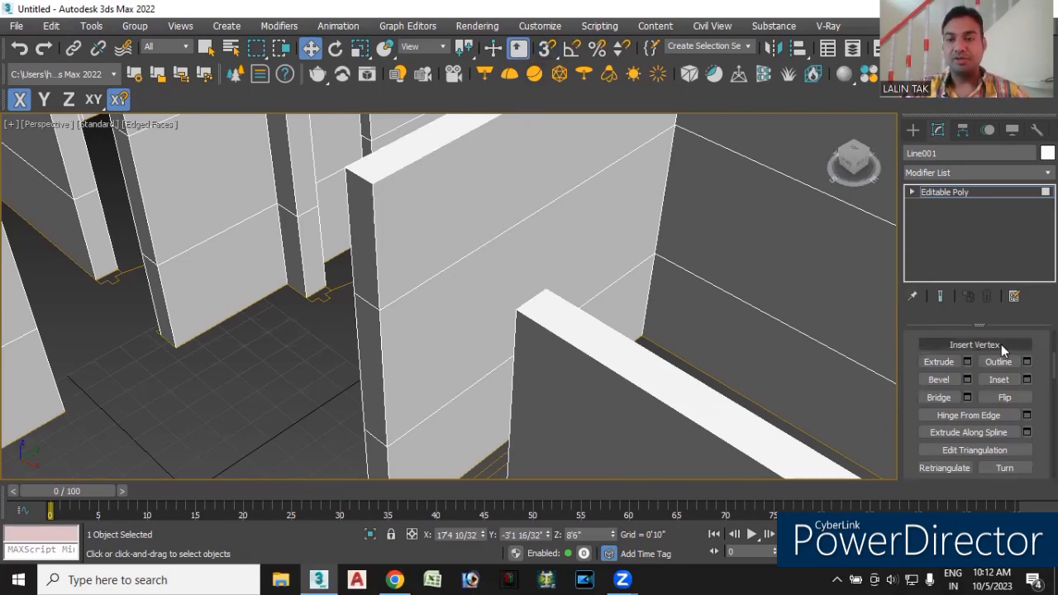
scroll(983, 354, up, 5)
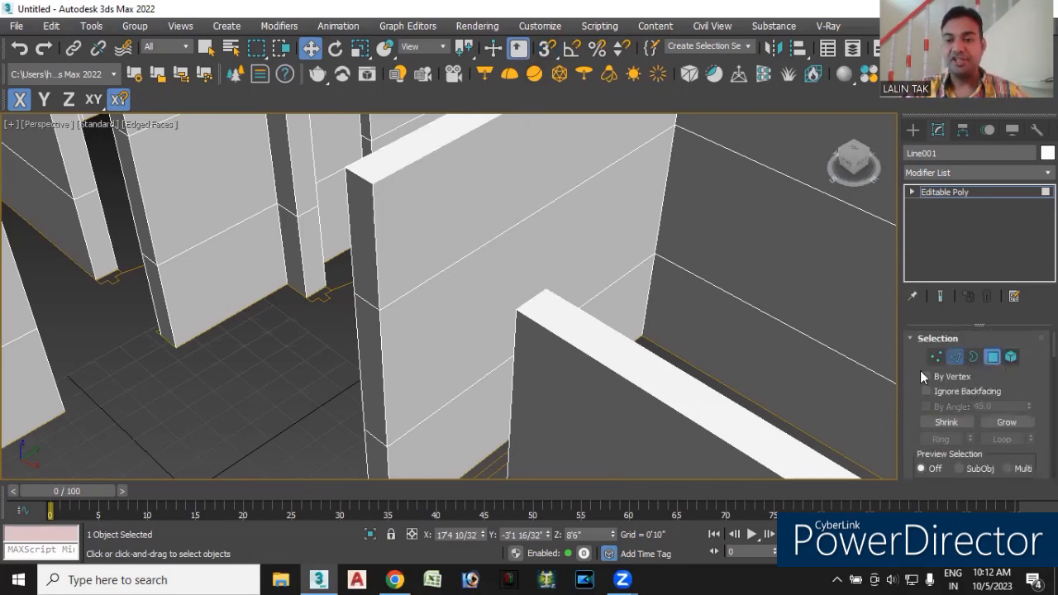
key(2)
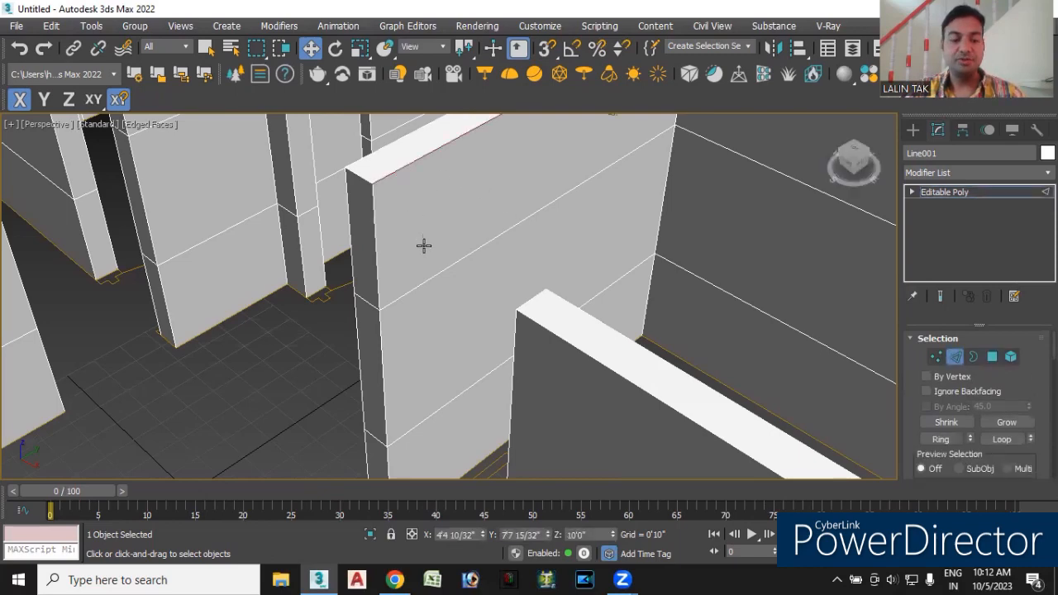
click(421, 283)
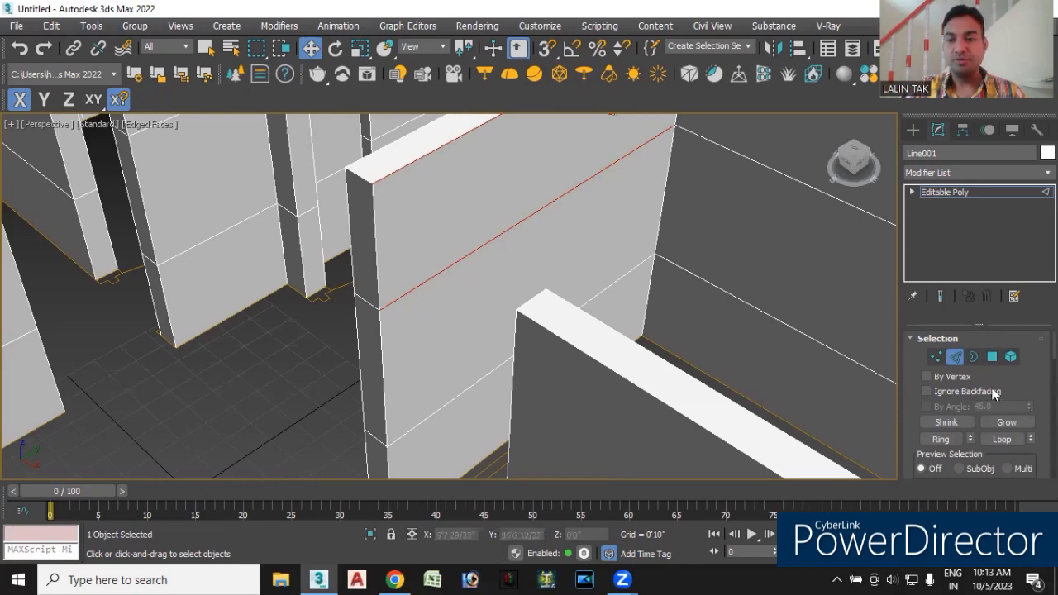
scroll(979, 397, down, 5)
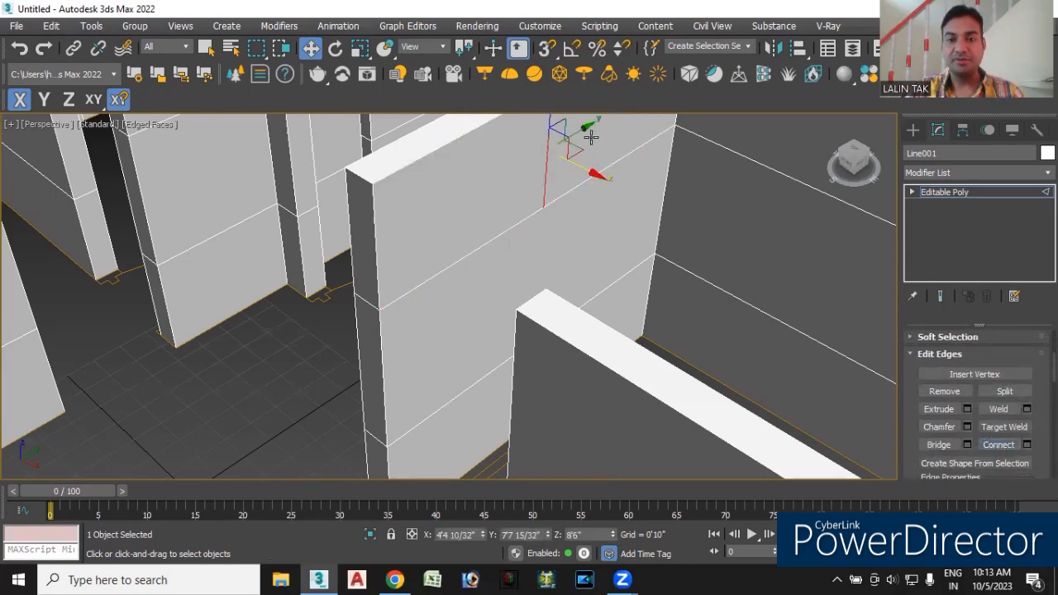
drag(588, 126, 443, 198)
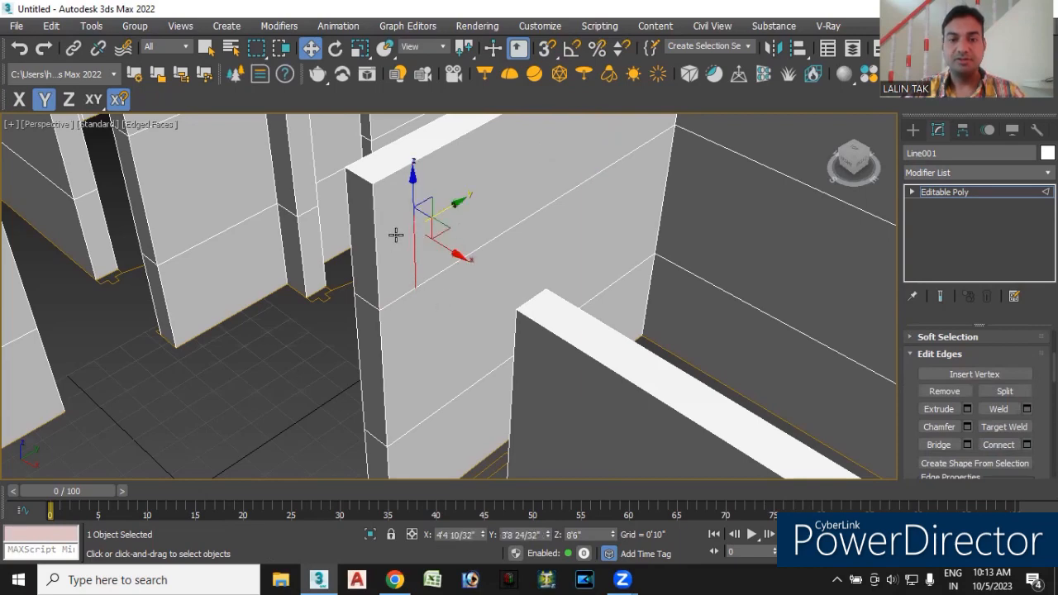
Extrude the narrow upper polygon beside the middle cross wall's free end by 1'7 10/32" across the adjacent doorway as a lintel.
scroll(976, 397, up, 3)
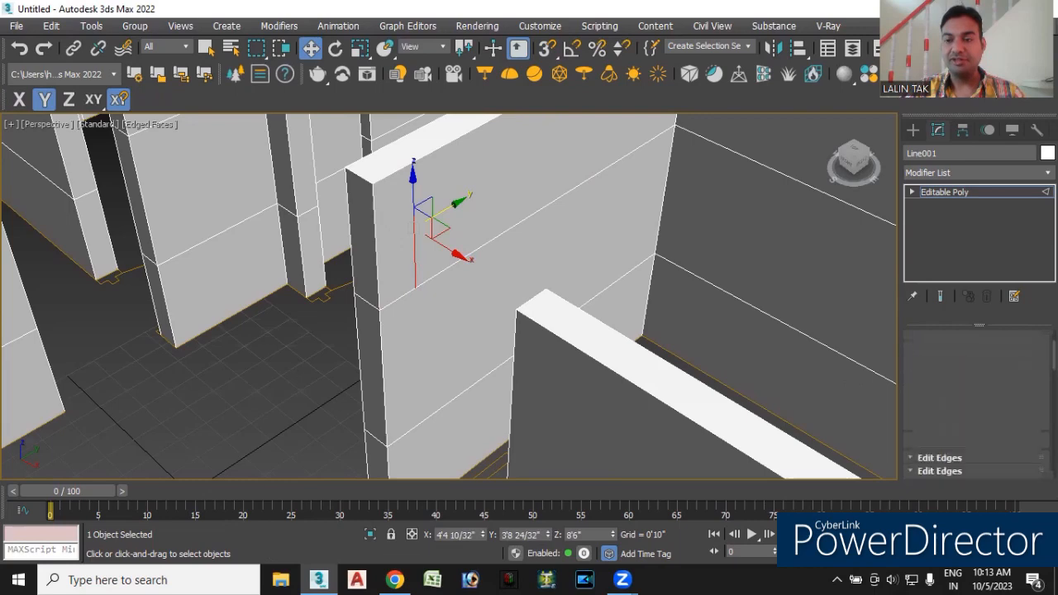
click(993, 356)
click(409, 235)
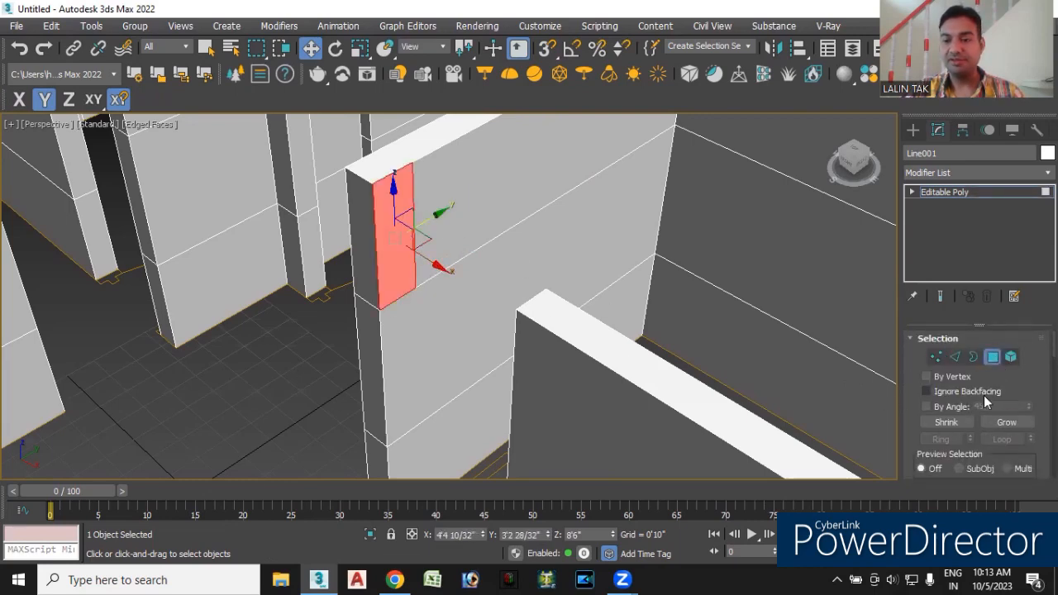
scroll(975, 397, down, 4)
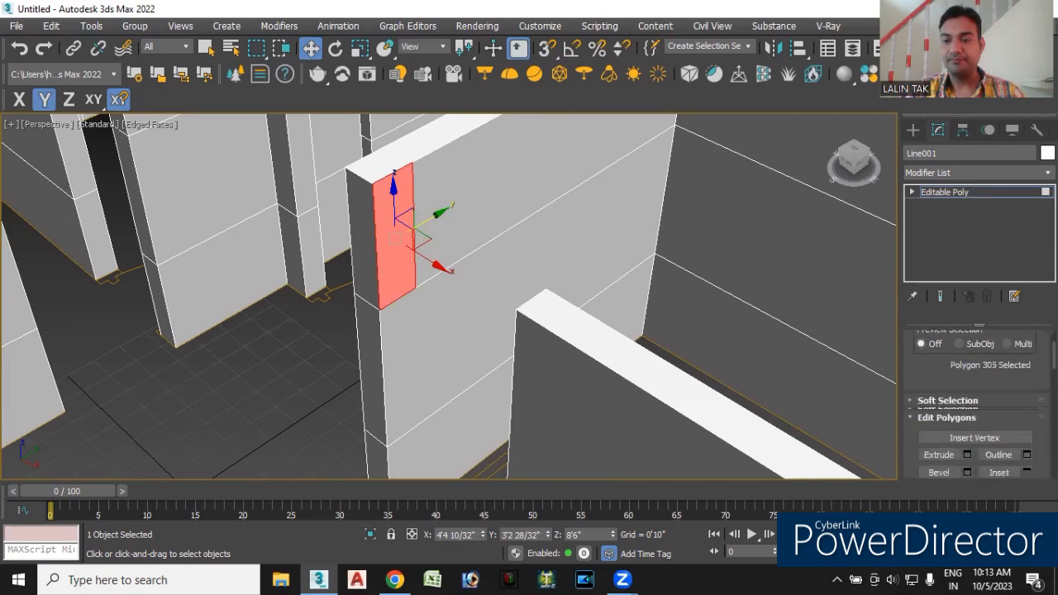
click(939, 424)
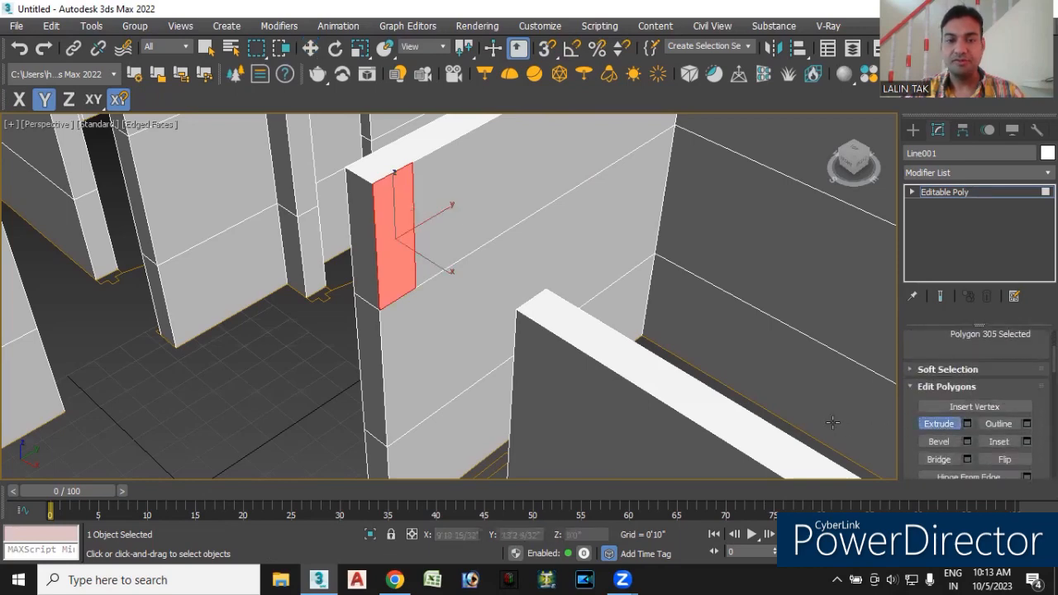
click(968, 424)
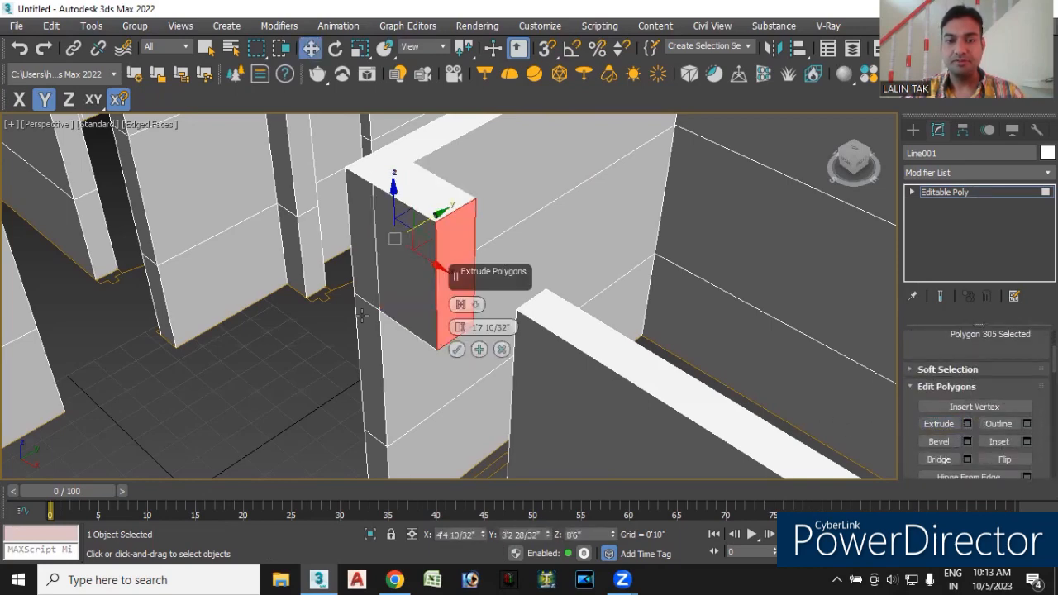
alt+middle_drag(435, 387, 498, 387)
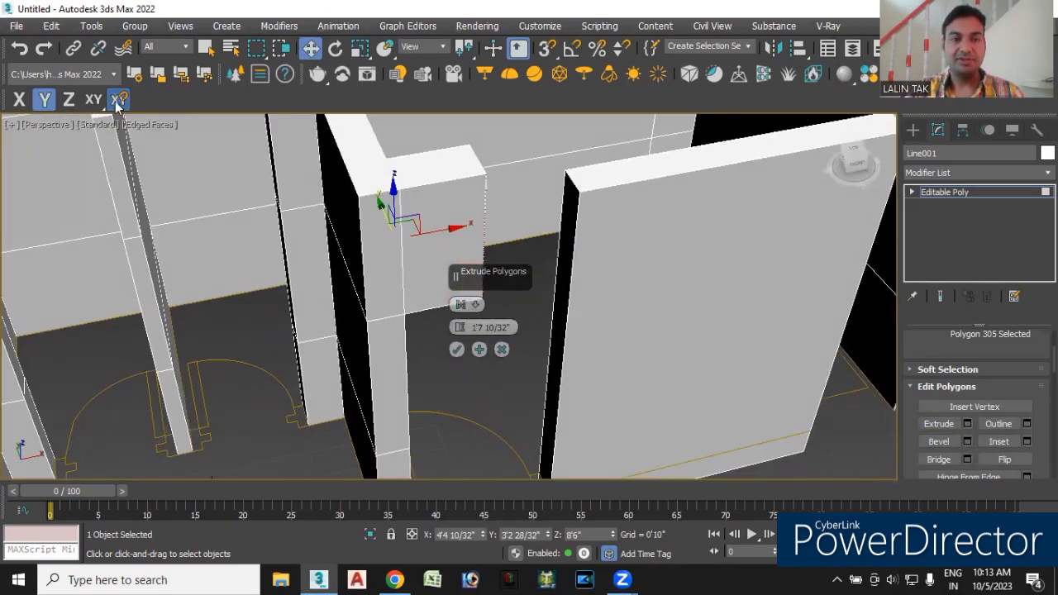
alt+middle_drag(402, 363, 445, 240)
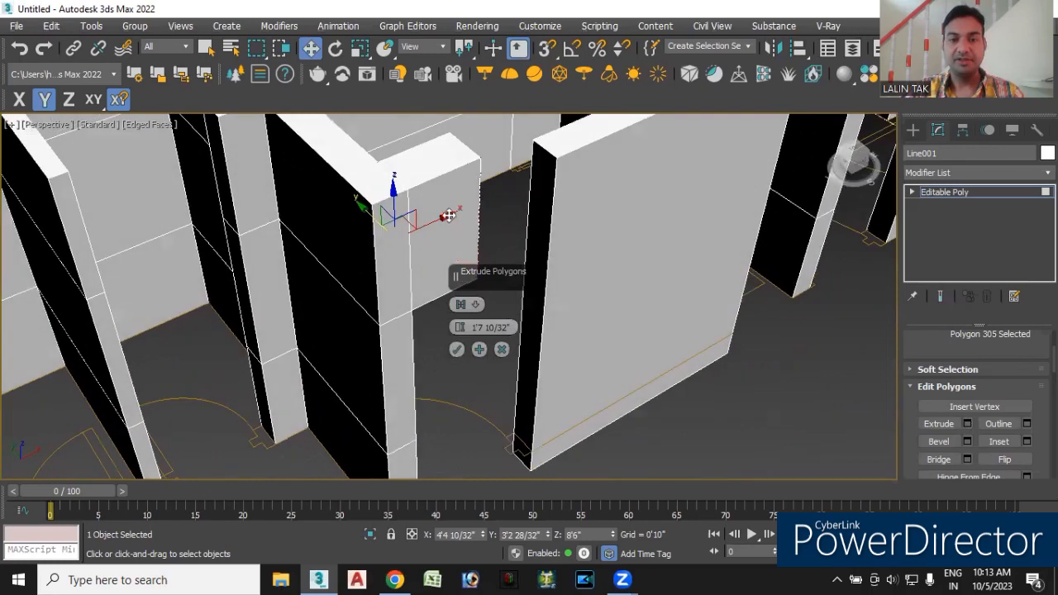
drag(445, 215, 512, 193)
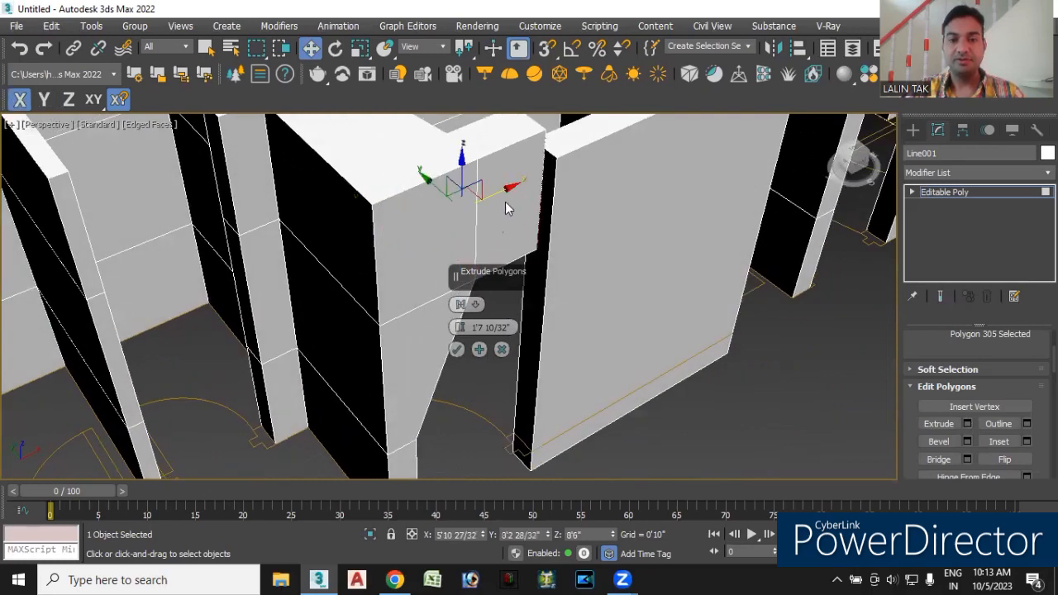
click(479, 351)
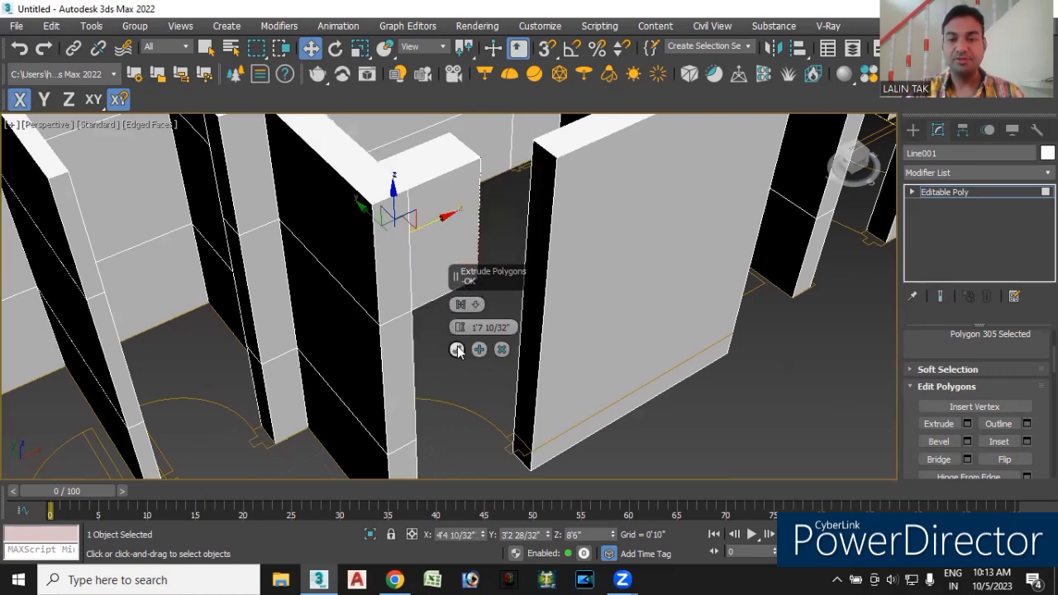
click(457, 350)
Adjust the new lintel's end face along the X axis, check it against the wall across the doorway, and clear the polygon selection.
alt+middle_drag(485, 288, 516, 192)
drag(509, 183, 509, 210)
alt+middle_drag(510, 210, 539, 223)
scroll(439, 178, down, 5)
scroll(539, 224, down, 4)
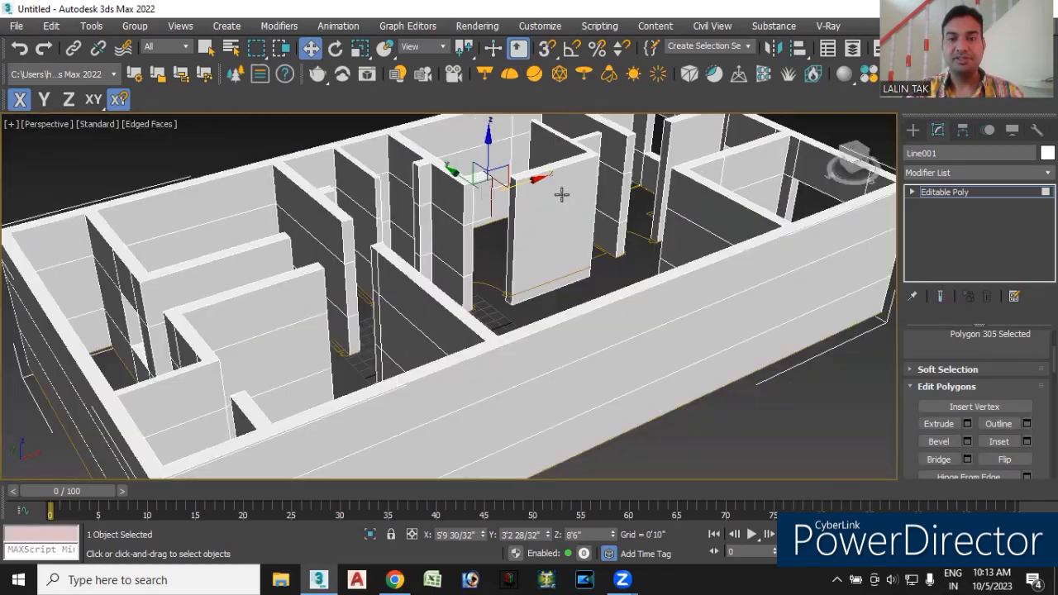
alt+middle_drag(499, 260, 484, 241)
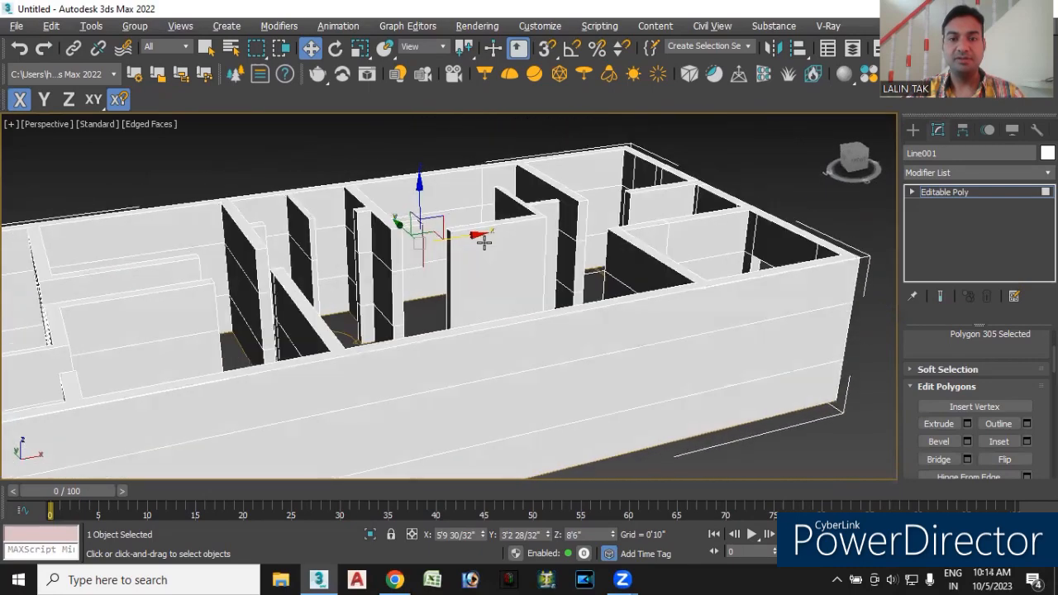
scroll(524, 213, up, 5)
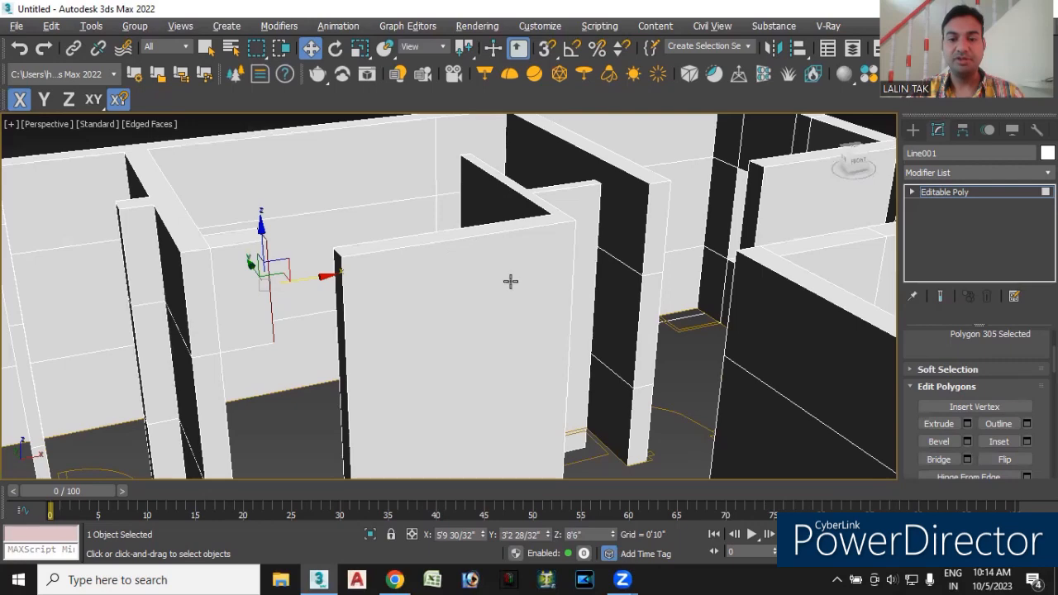
scroll(510, 281, down, 2)
scroll(394, 277, down, 4)
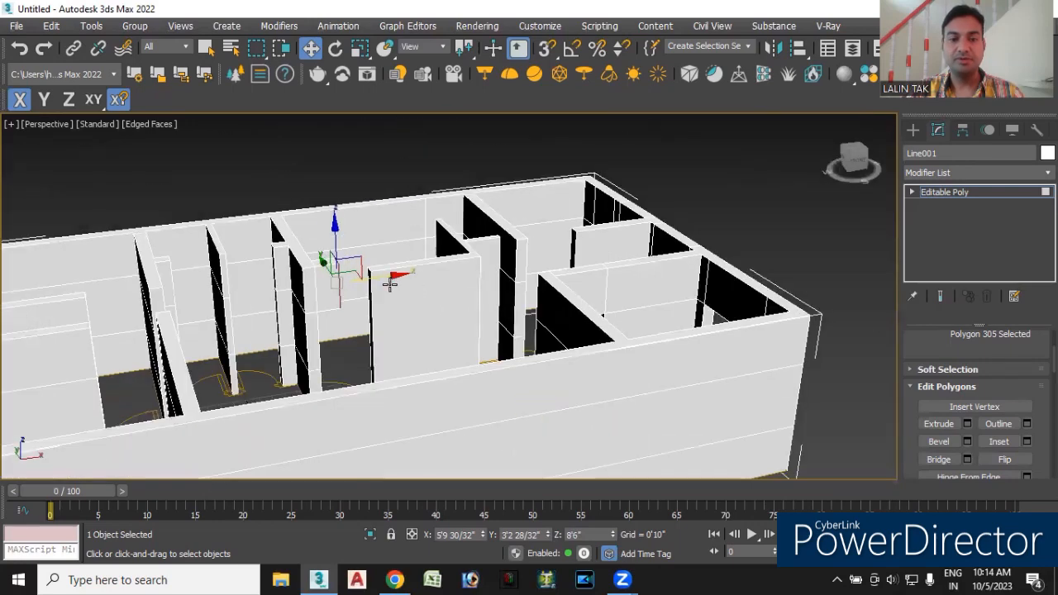
click(428, 273)
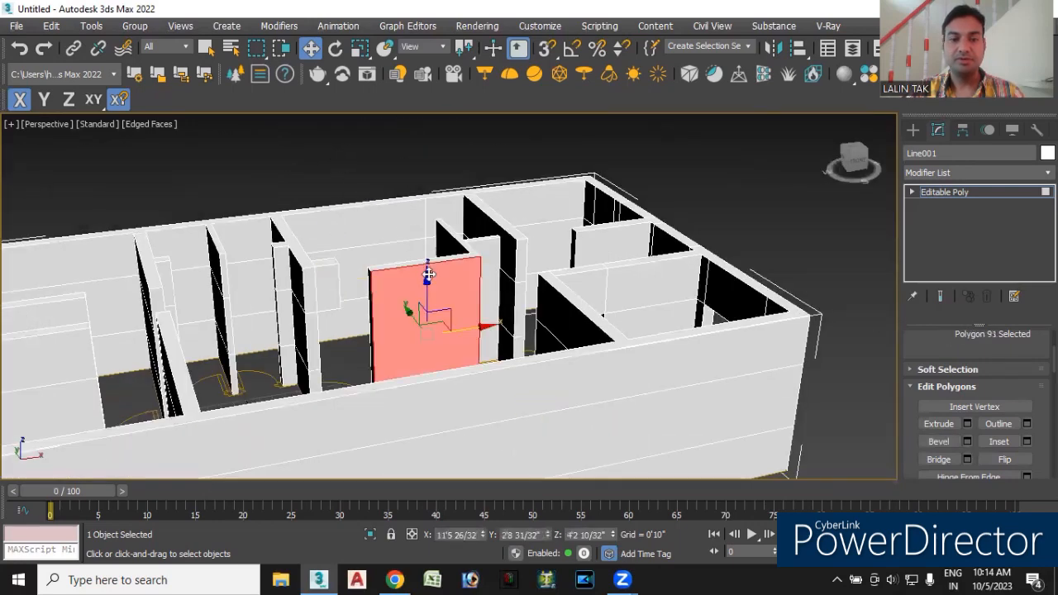
click(707, 196)
Extrude the top end polygon of the short wall stub by 1'7 10/32" toward the neighbouring partition as another lintel.
alt+middle_drag(491, 295, 449, 314)
alt+middle_drag(399, 467, 421, 373)
alt+middle_drag(464, 341, 373, 310)
scroll(315, 237, up, 5)
click(314, 238)
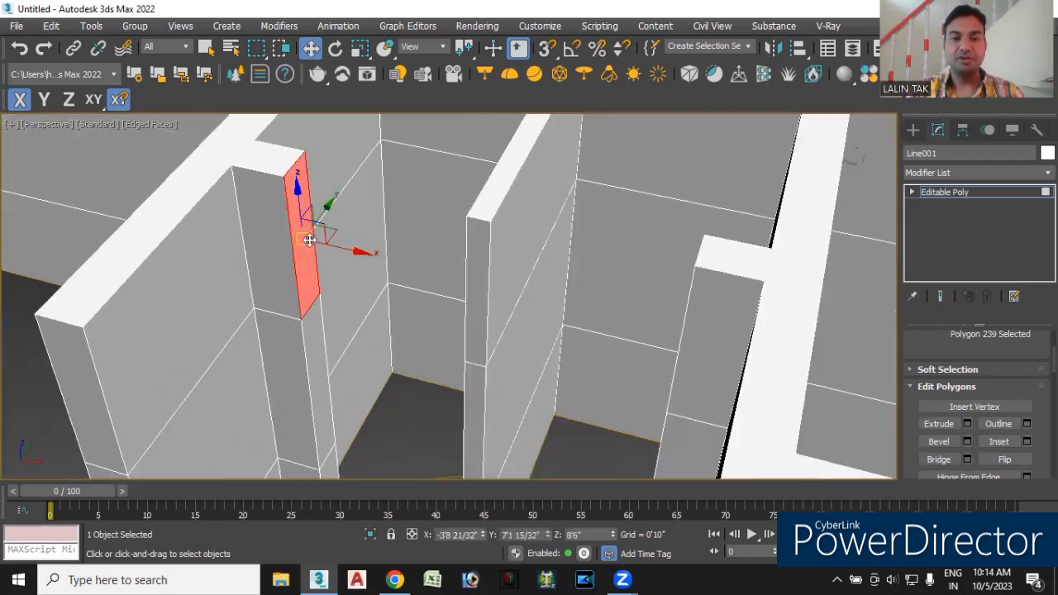
click(939, 424)
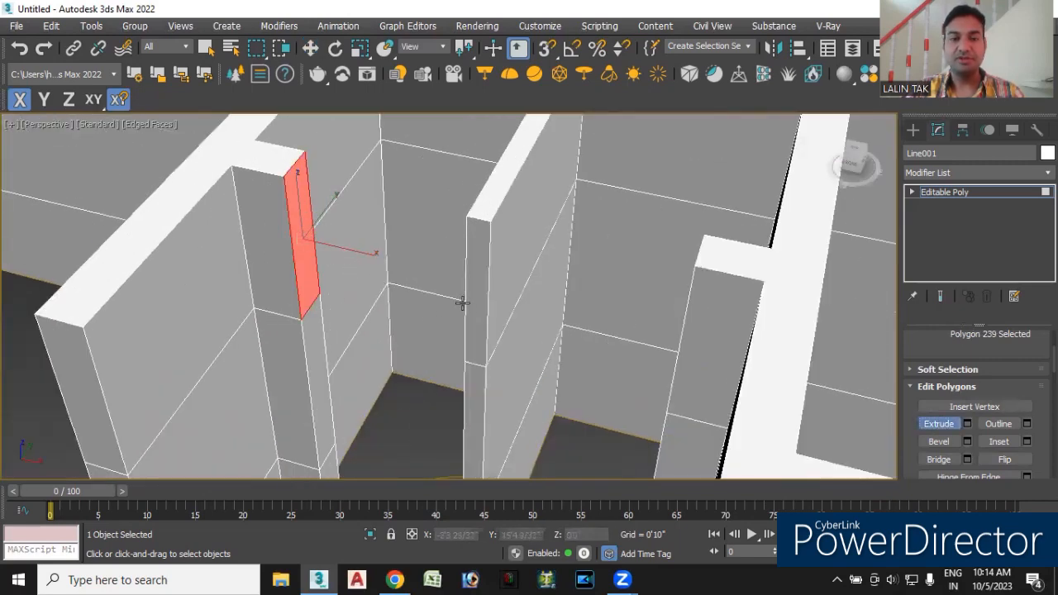
click(968, 425)
alt+middle_drag(422, 379, 361, 337)
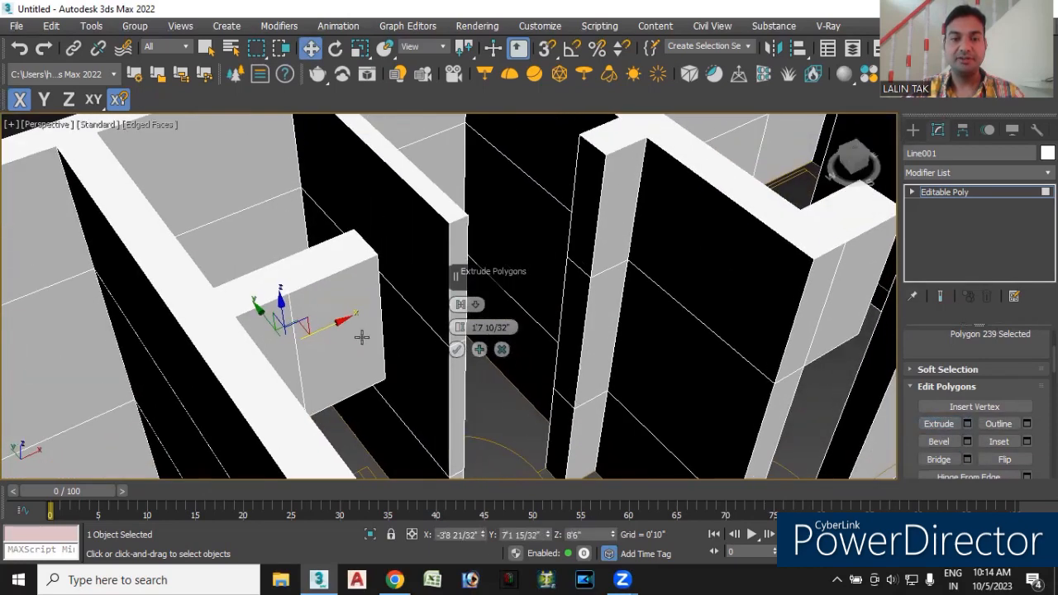
drag(341, 323, 403, 269)
key(ctrl+z)
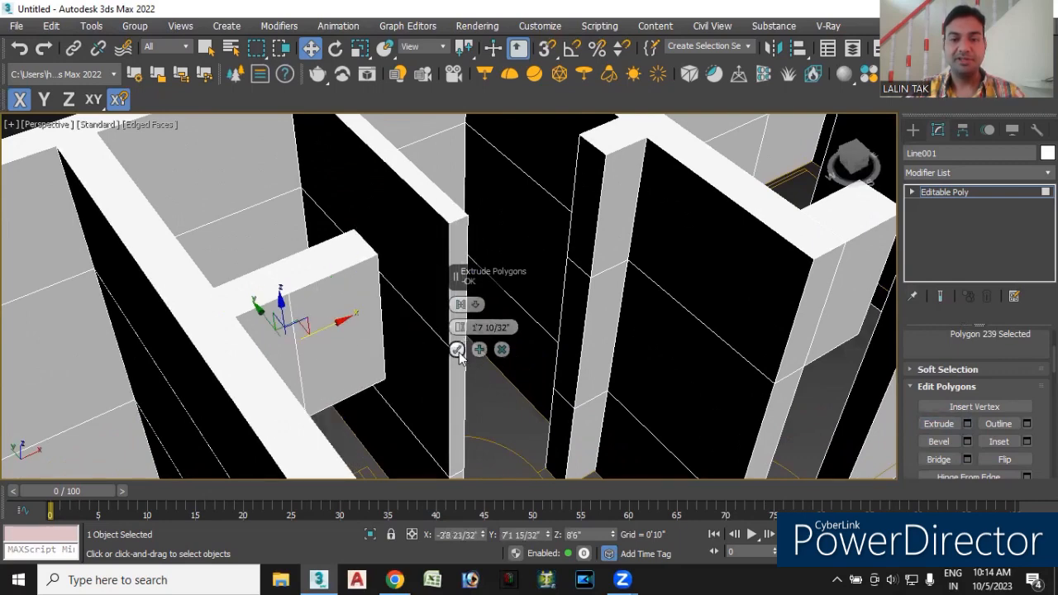
click(457, 350)
Turn 3D snapping on, move the stub lintel's end face along X to the neighbouring partition's end corner, and clear the selection.
drag(421, 286, 449, 228)
key(s)
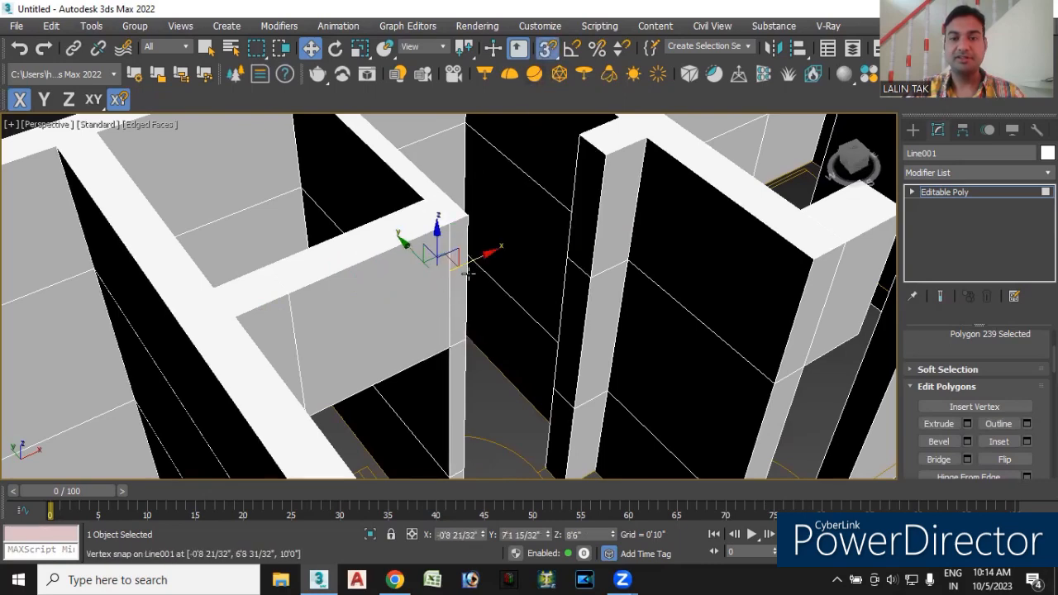
scroll(461, 264, down, 5)
click(343, 182)
alt+middle_drag(442, 302, 406, 339)
scroll(405, 339, down, 5)
scroll(350, 255, up, 2)
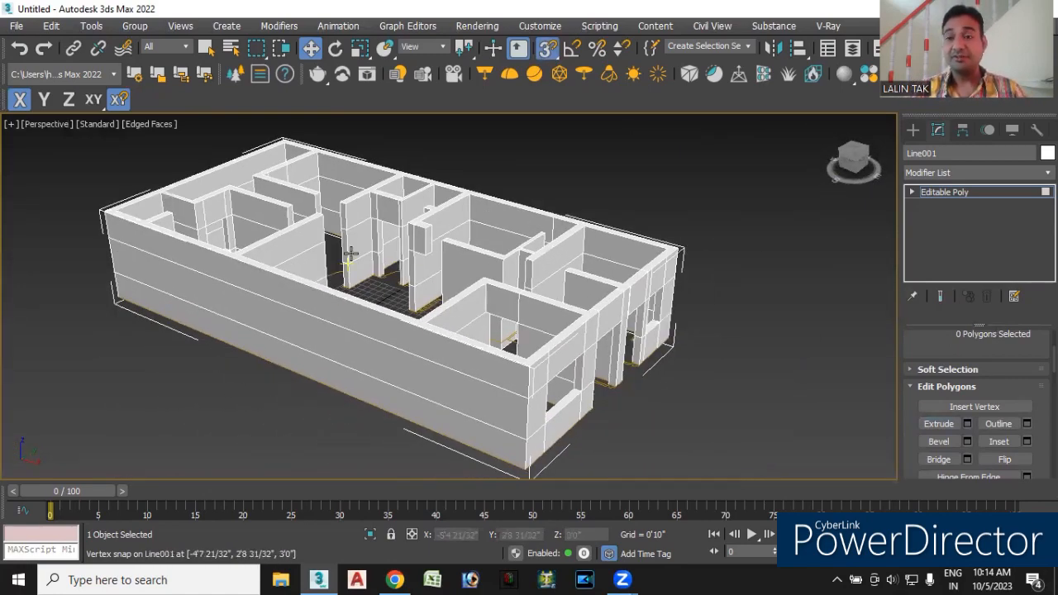
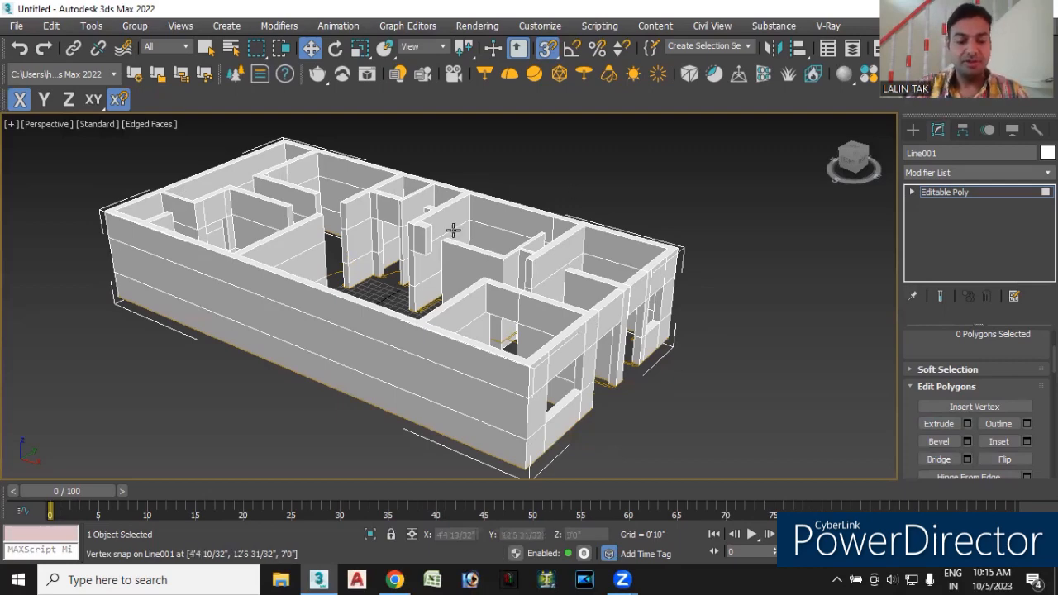
Create a standard box beside the house, about 23'11" long, 30'10" wide and 15'10" high.
alt+middle_drag(750, 368, 557, 347)
scroll(601, 359, down, 5)
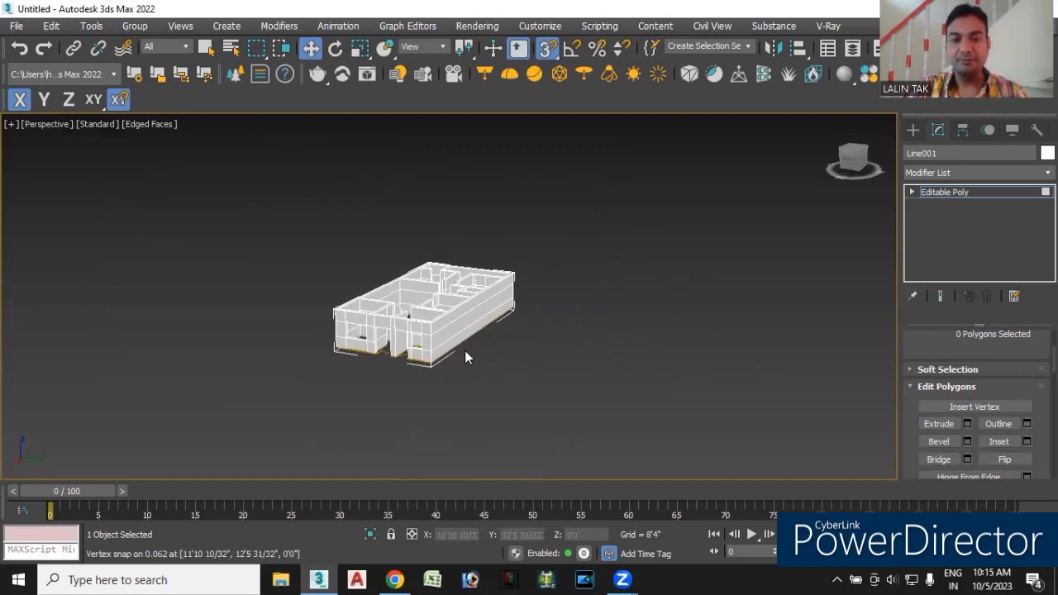
scroll(465, 351, up, 3)
click(913, 131)
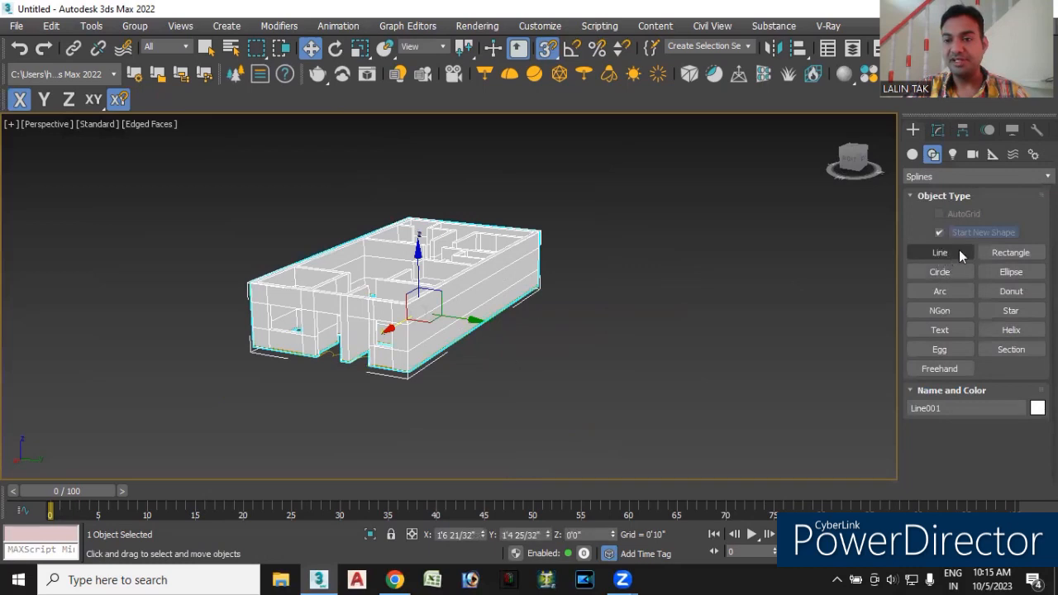
click(913, 155)
click(940, 235)
alt+middle_drag(666, 397, 519, 391)
drag(439, 386, 648, 293)
click(638, 203)
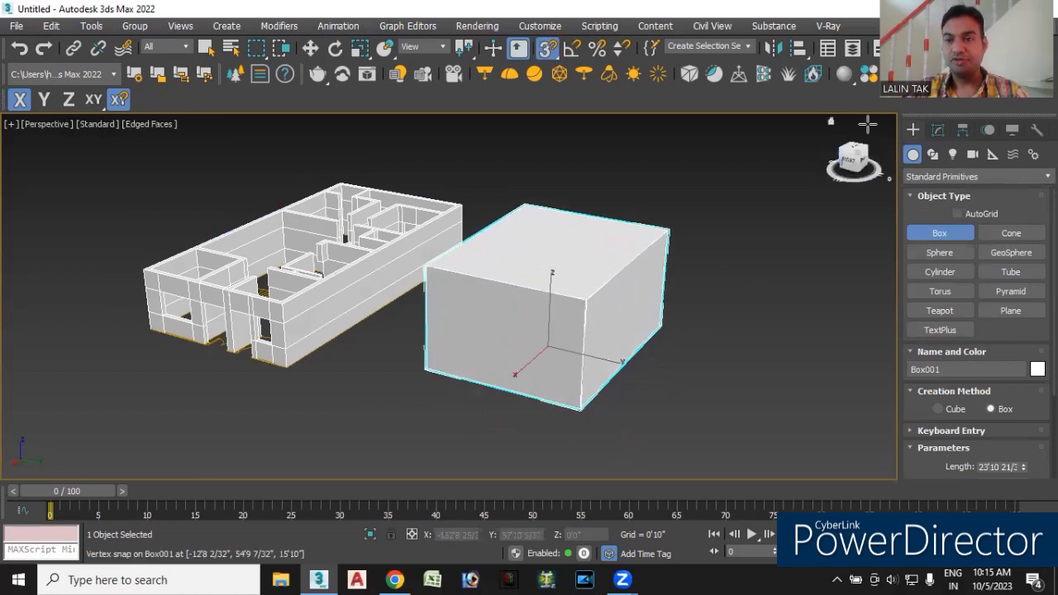
Set the box's segments to 4 along the length, 5 along the width and 4 along the height.
click(938, 130)
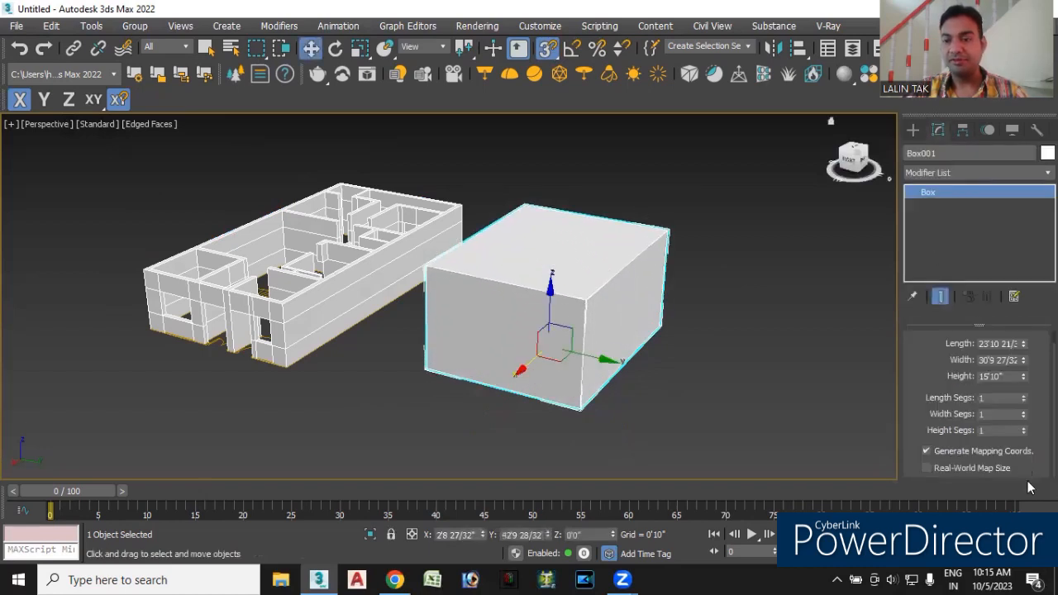
click(1023, 396)
click(1023, 396)
click(1023, 396)
click(1023, 412)
click(1023, 412)
click(1023, 412)
click(1024, 412)
alt+middle_drag(795, 431, 774, 430)
click(1023, 427)
click(1023, 428)
click(1023, 428)
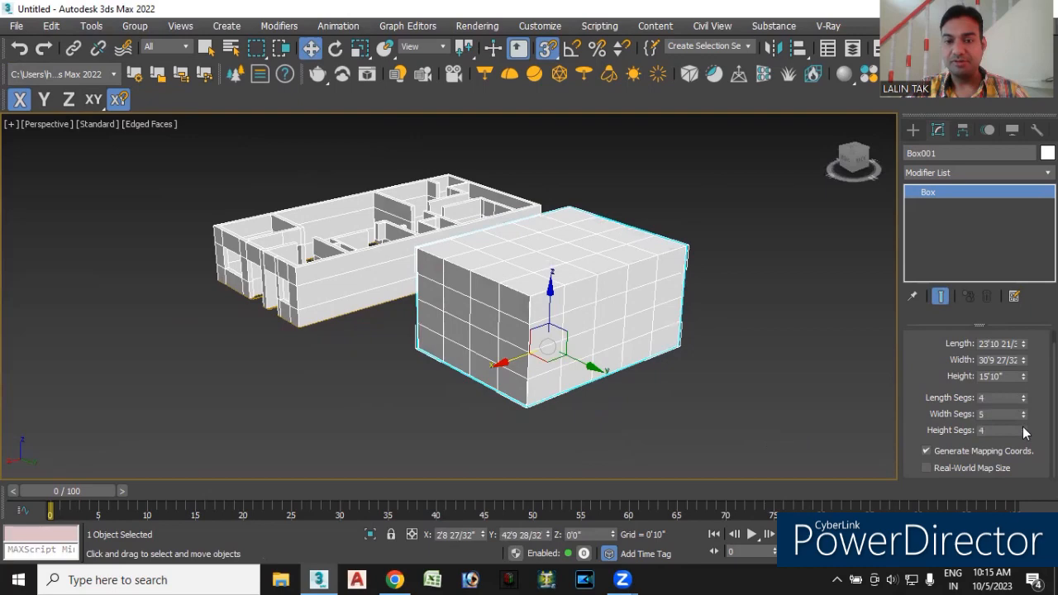
scroll(632, 401, up, 6)
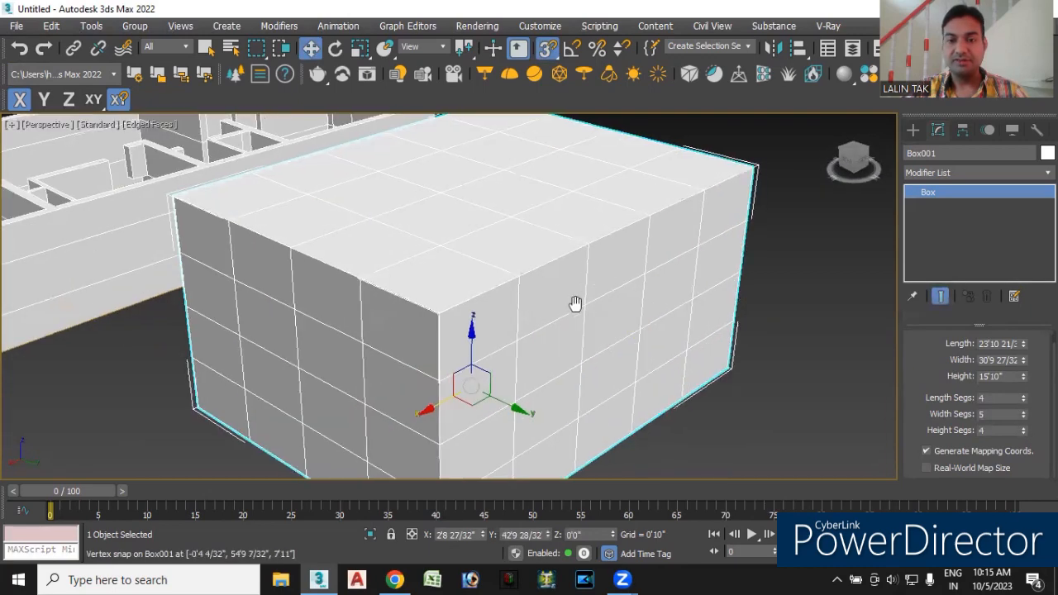
Turn 3D snapping off and convert the segmented box to an Editable Poly.
click(548, 48)
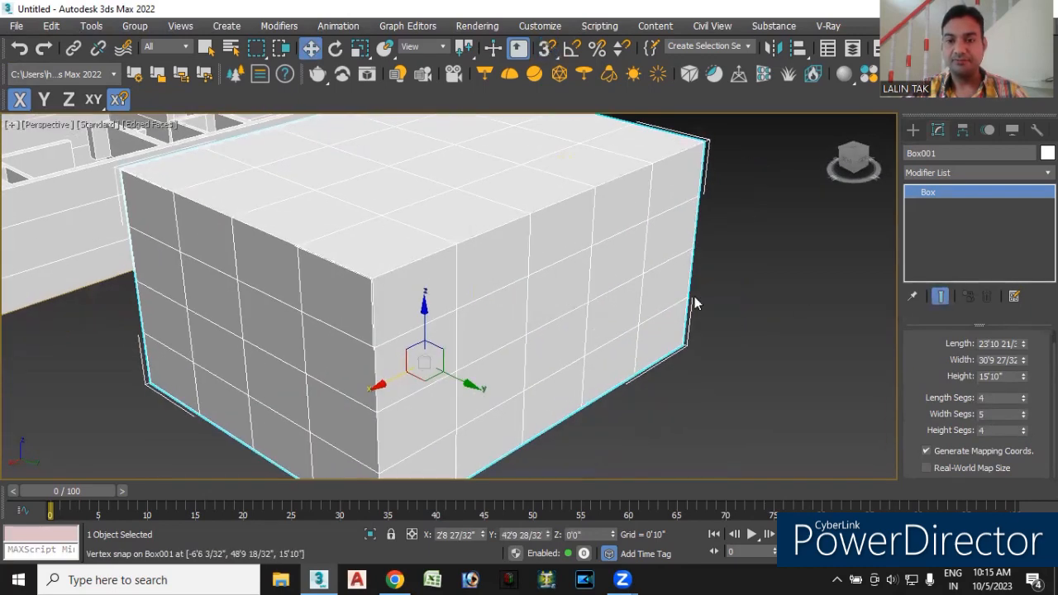
right_click(729, 277)
mouse_move(719, 442)
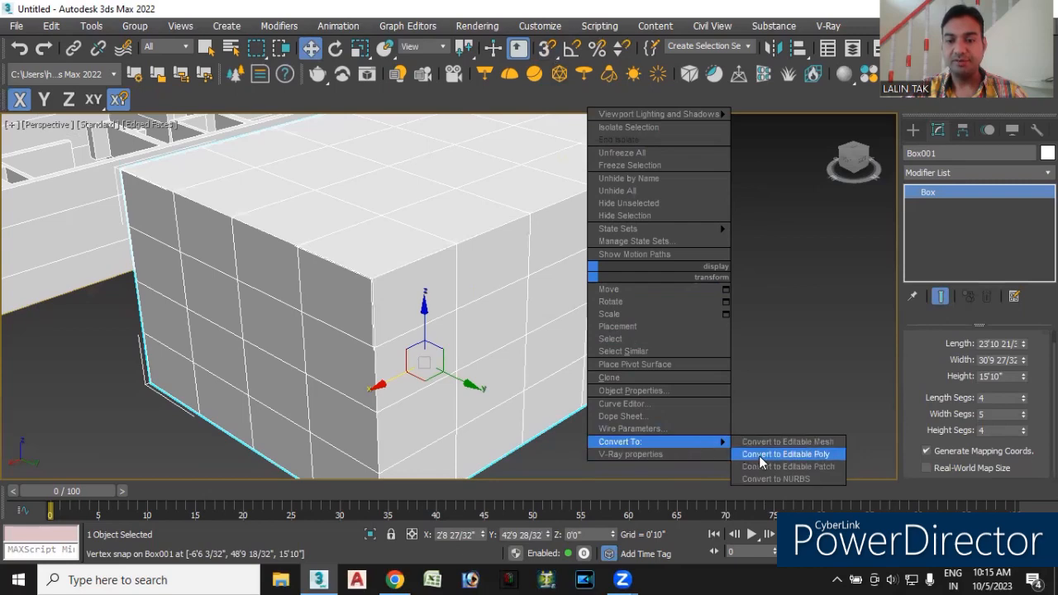
click(785, 454)
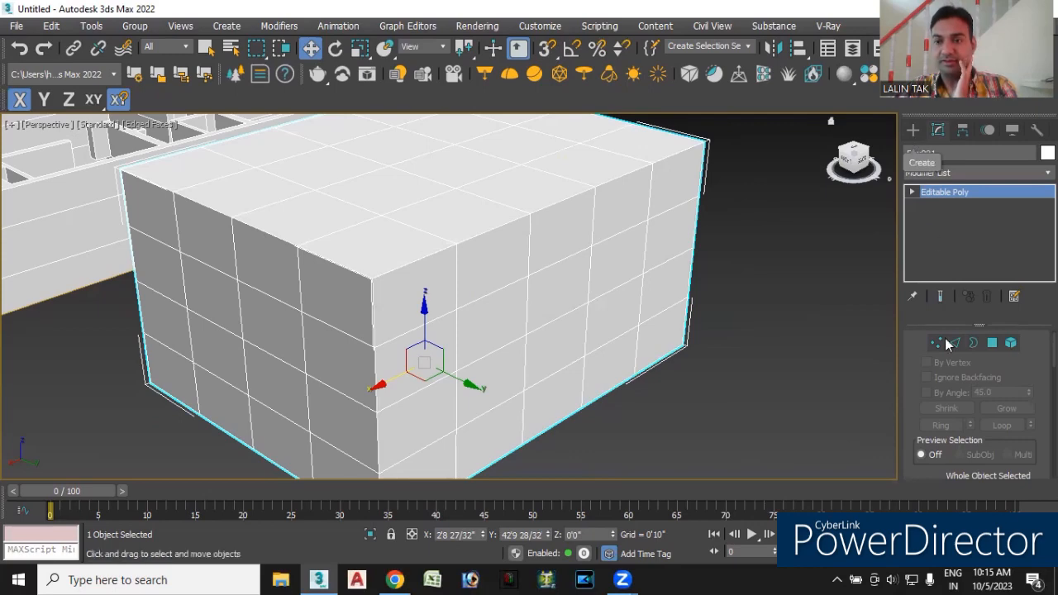
Extrude the box's long-side polygon in the second column from the near corner, second row from the top, outward by 7'2 19/32".
click(991, 342)
click(492, 320)
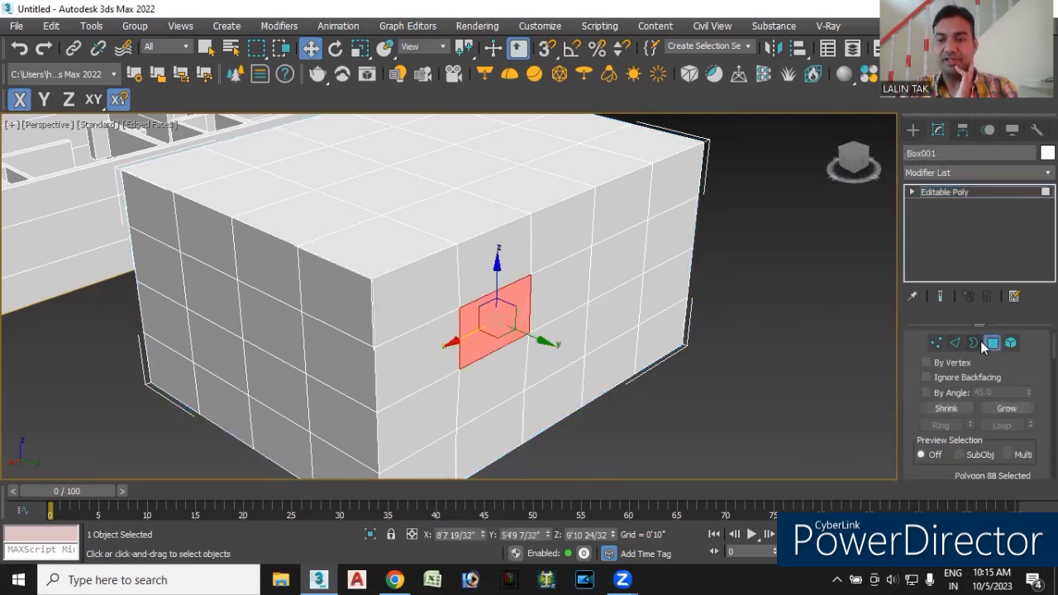
scroll(937, 370, down, 5)
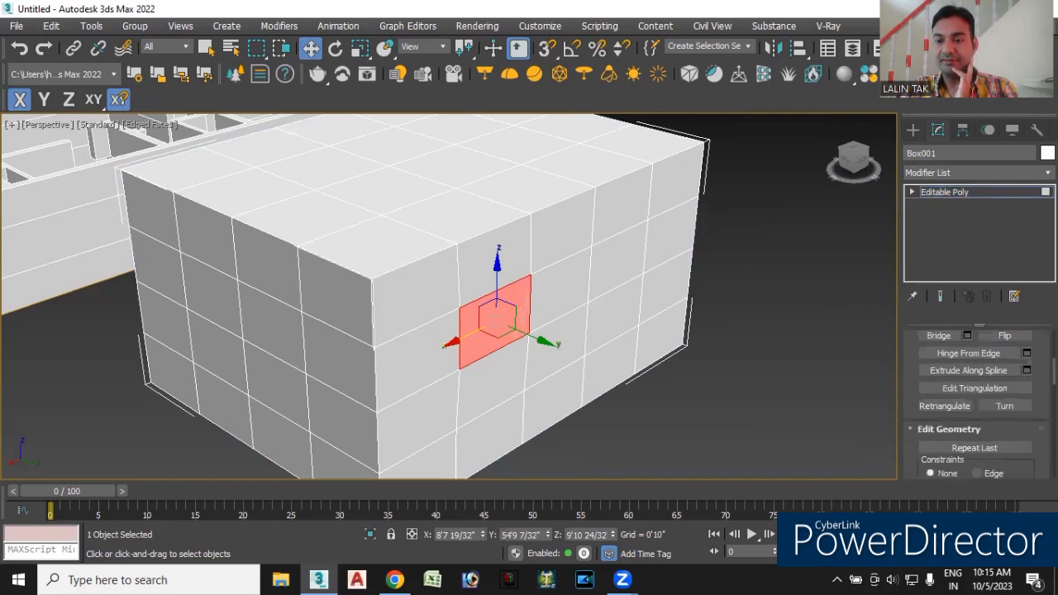
click(937, 370)
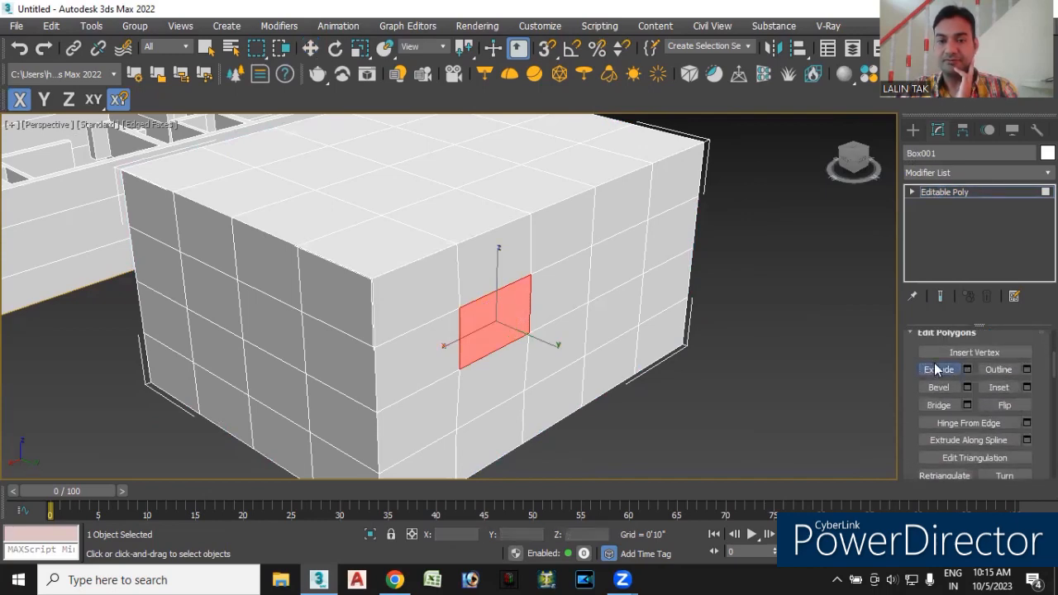
click(967, 370)
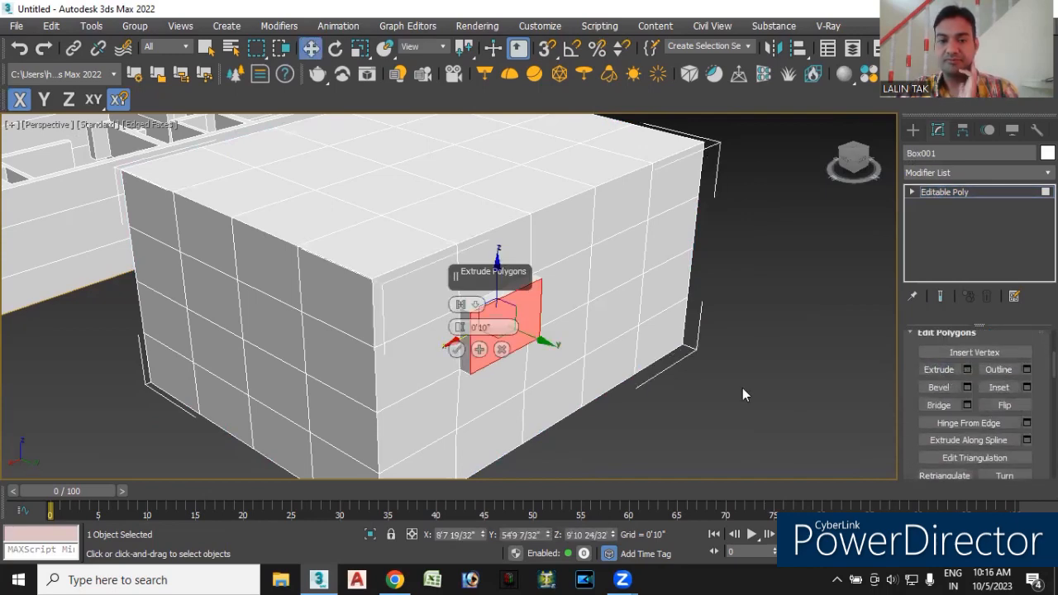
drag(461, 327, 504, 494)
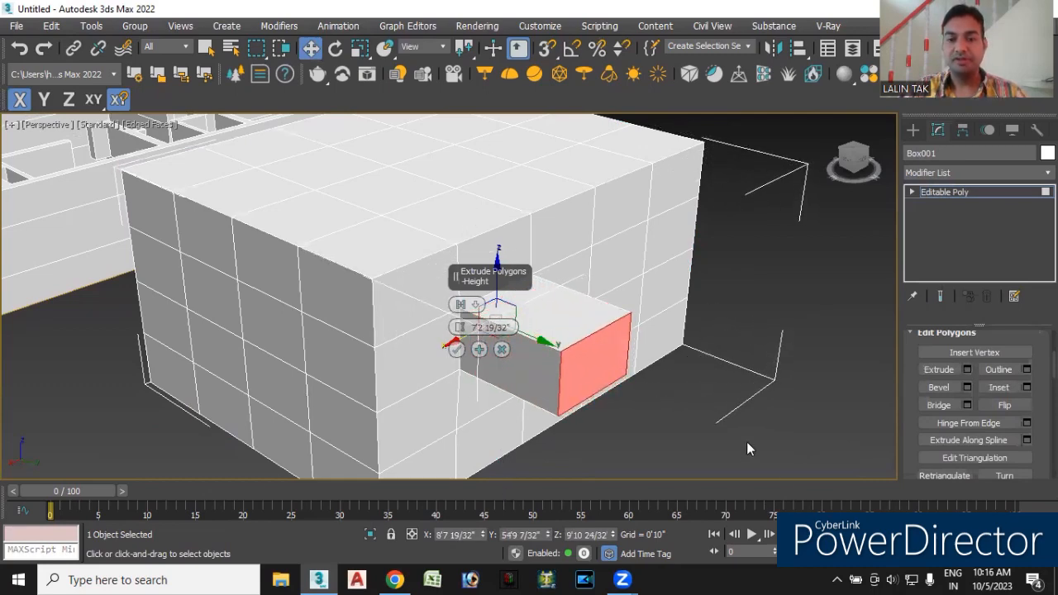
click(628, 436)
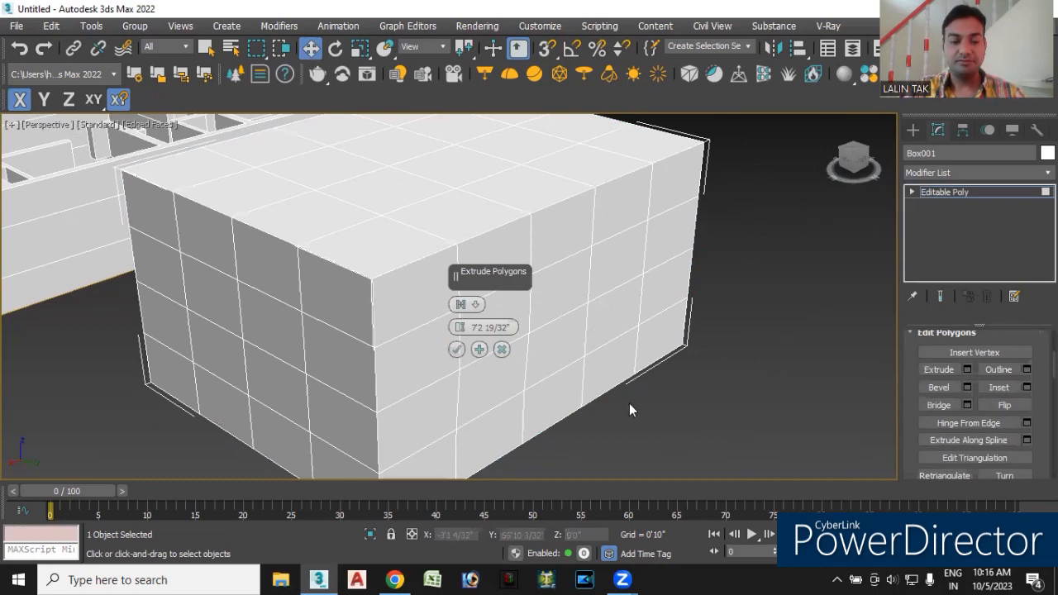
key(ctrl+z)
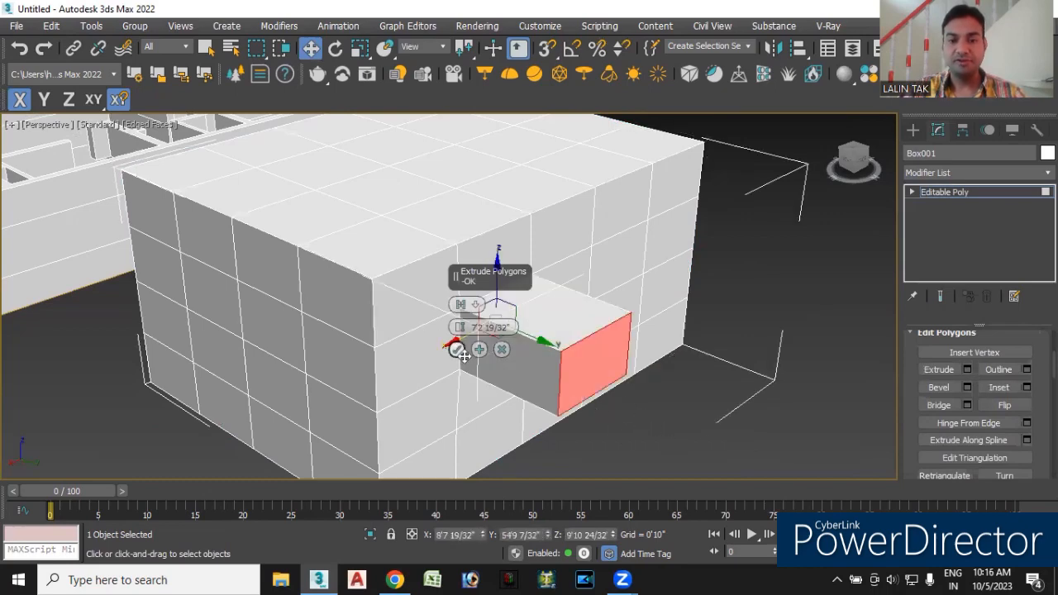
Delete the extrusion's end polygon and the fourth-column, second-row polygon on the same side to make two openings.
middle_drag(756, 422, 688, 376)
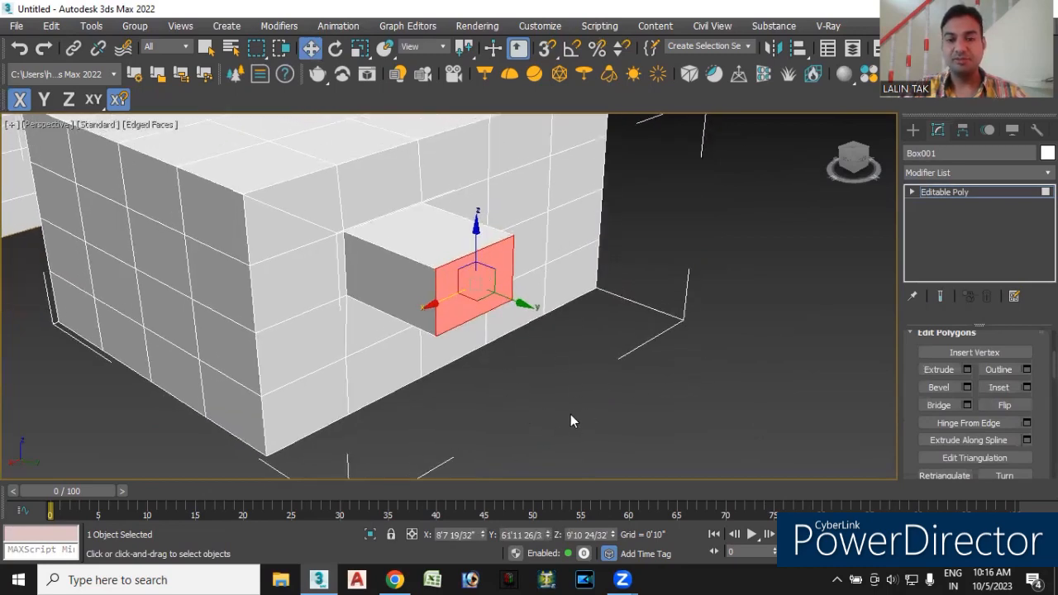
key(Delete)
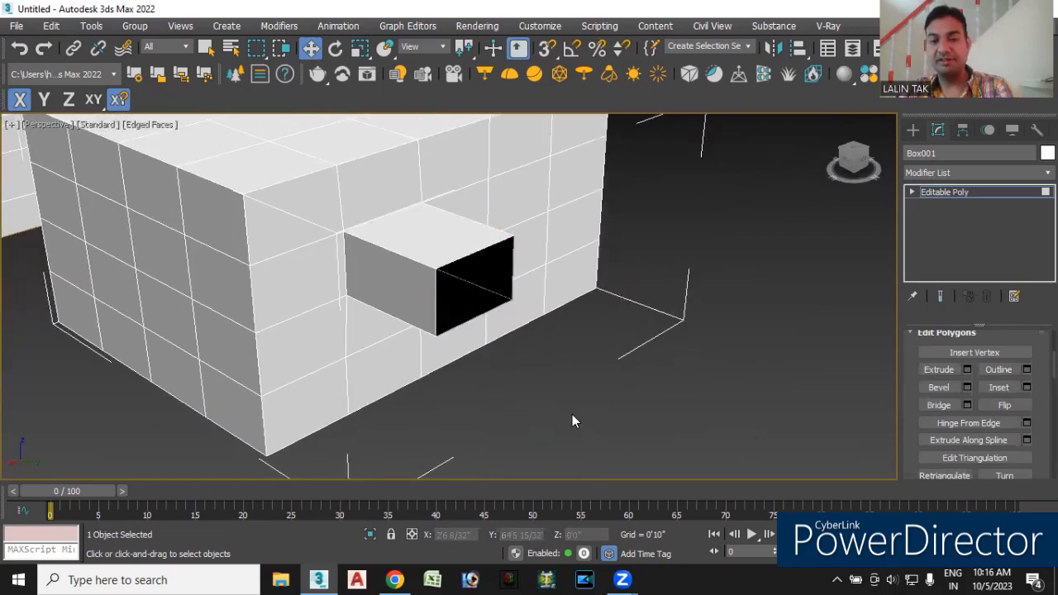
alt+middle_drag(553, 420, 504, 397)
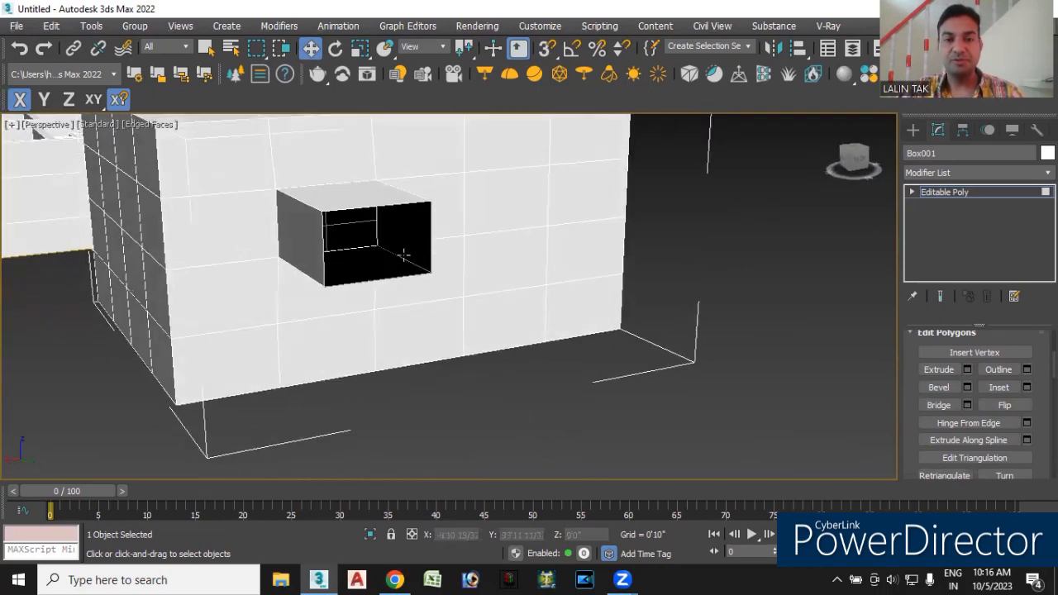
alt+middle_drag(415, 401, 650, 449)
click(510, 250)
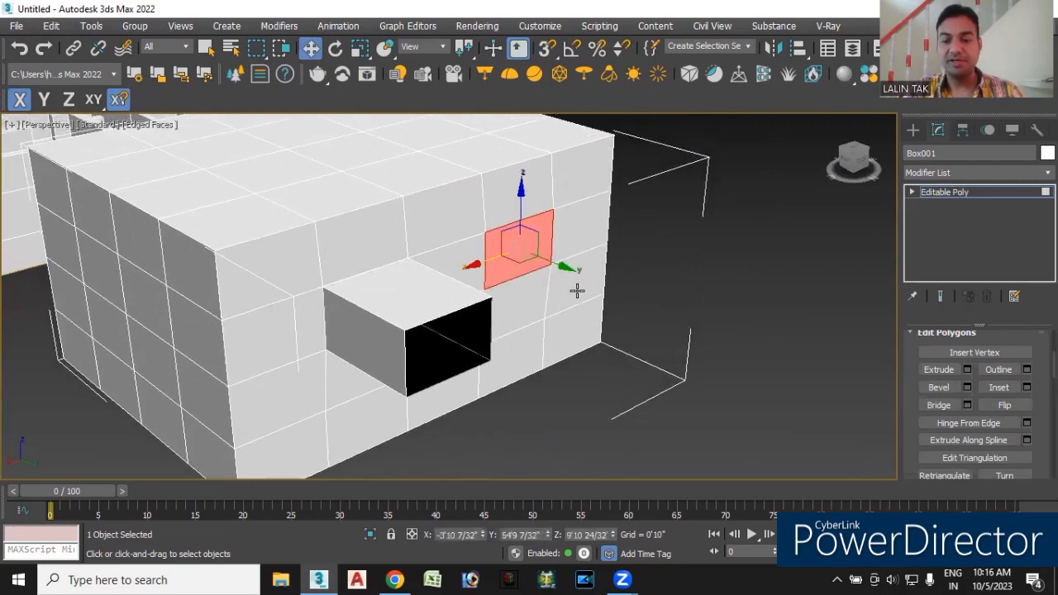
key(Delete)
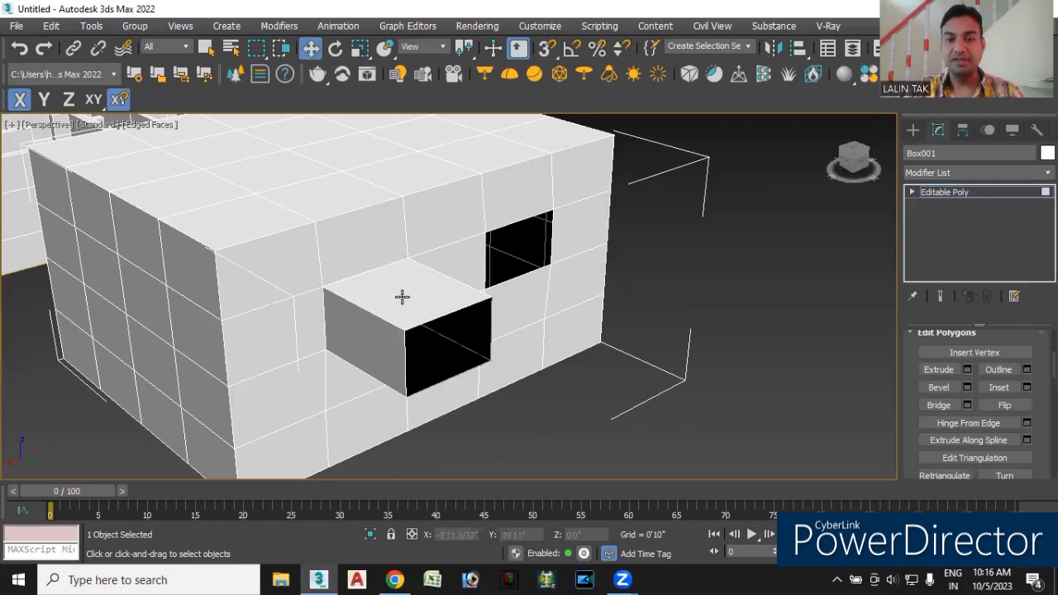
Leave polygon editing and apply a Shell modifier to the whole box.
scroll(491, 330, down, 2)
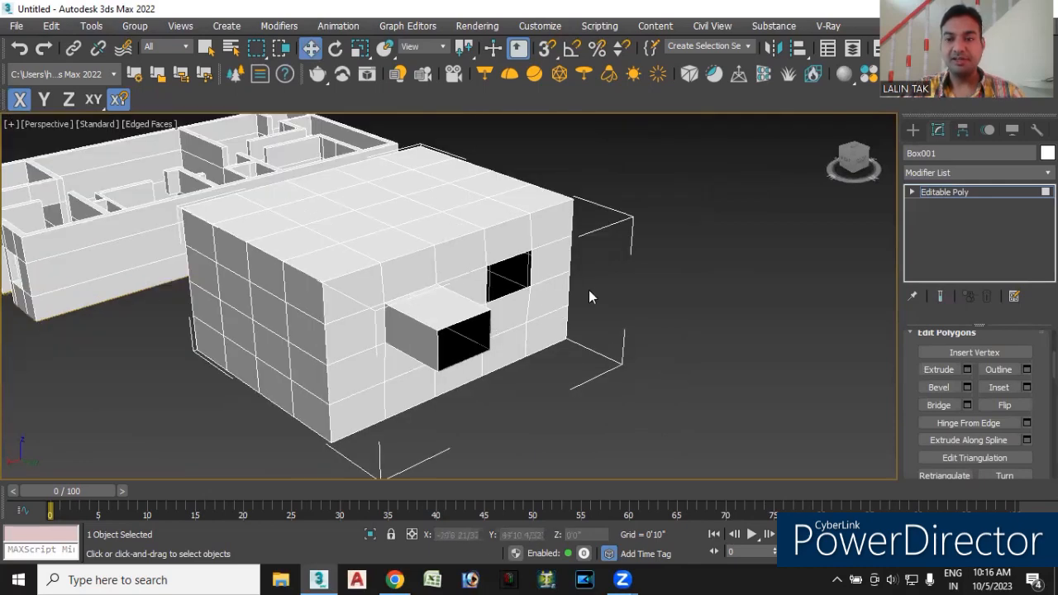
click(914, 132)
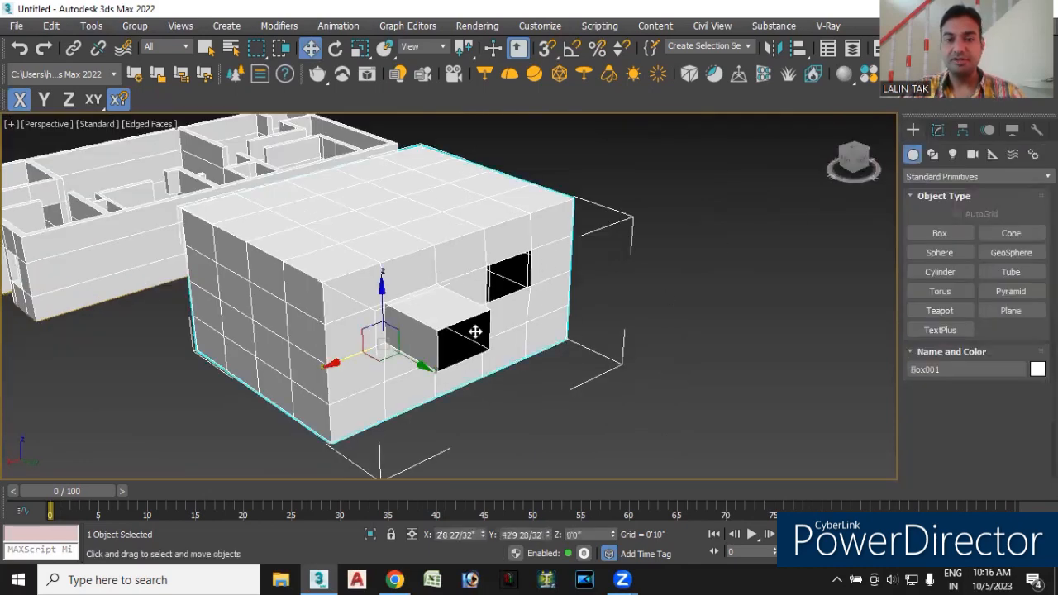
click(939, 132)
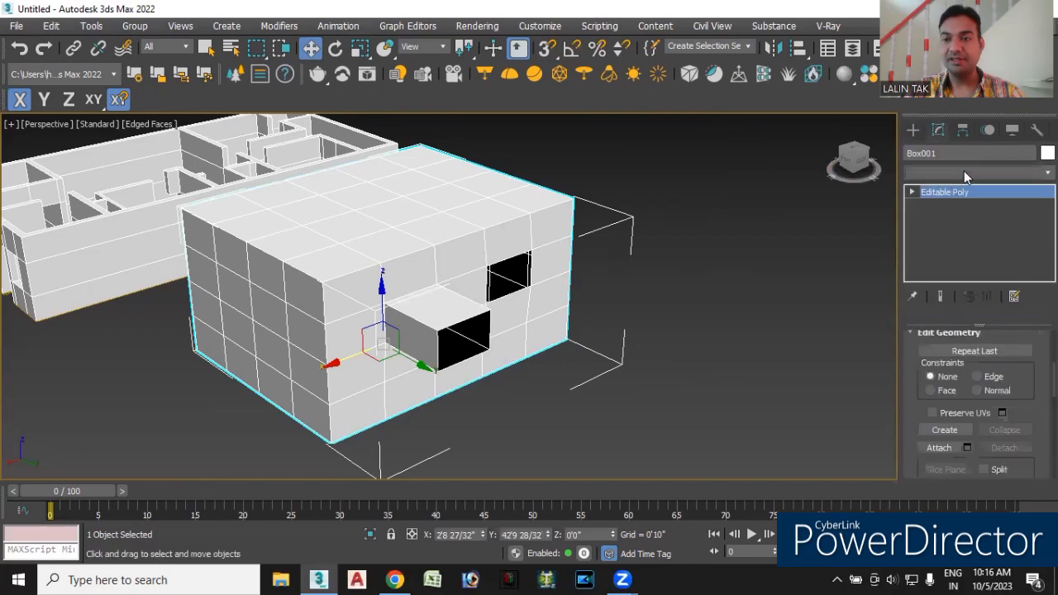
click(964, 170)
text(sh)
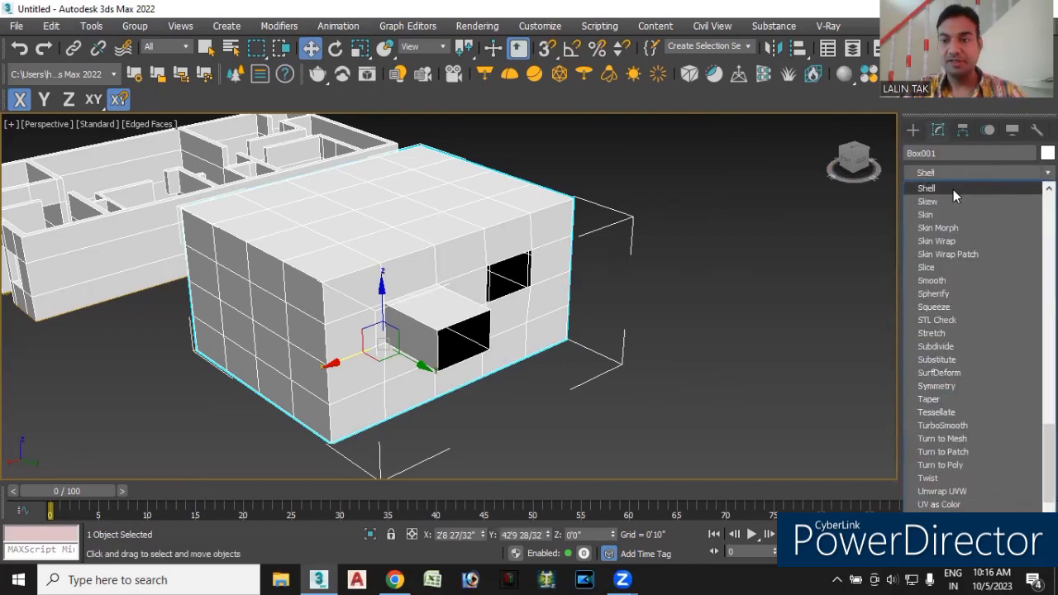
click(949, 189)
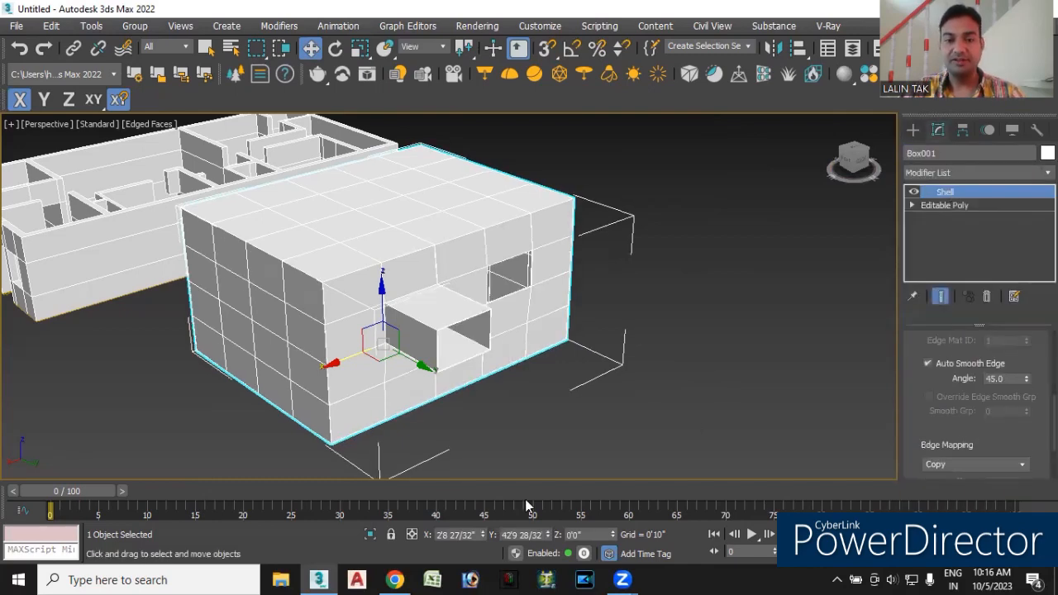
Thicken the box's shell outward by setting the Outer Amount to about 0'8 23/32".
scroll(468, 363, up, 8)
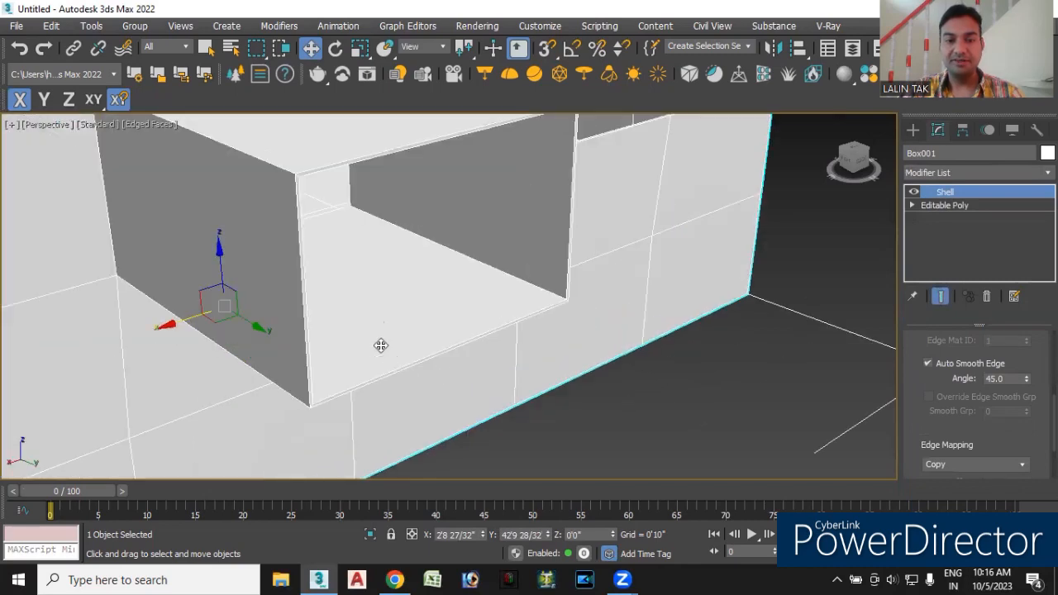
scroll(979, 396, up, 5)
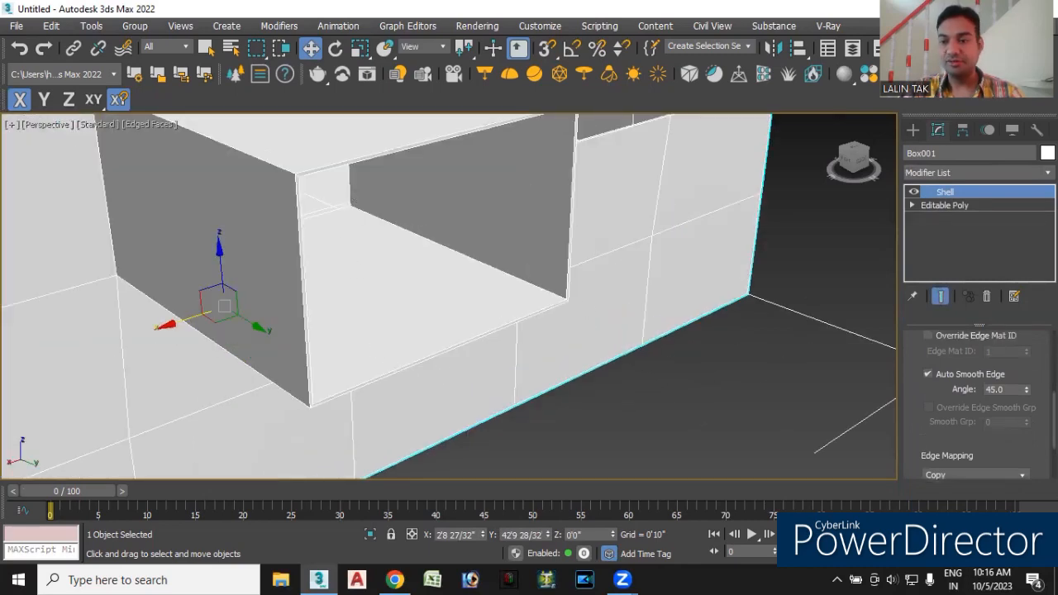
drag(1030, 381, 1008, 13)
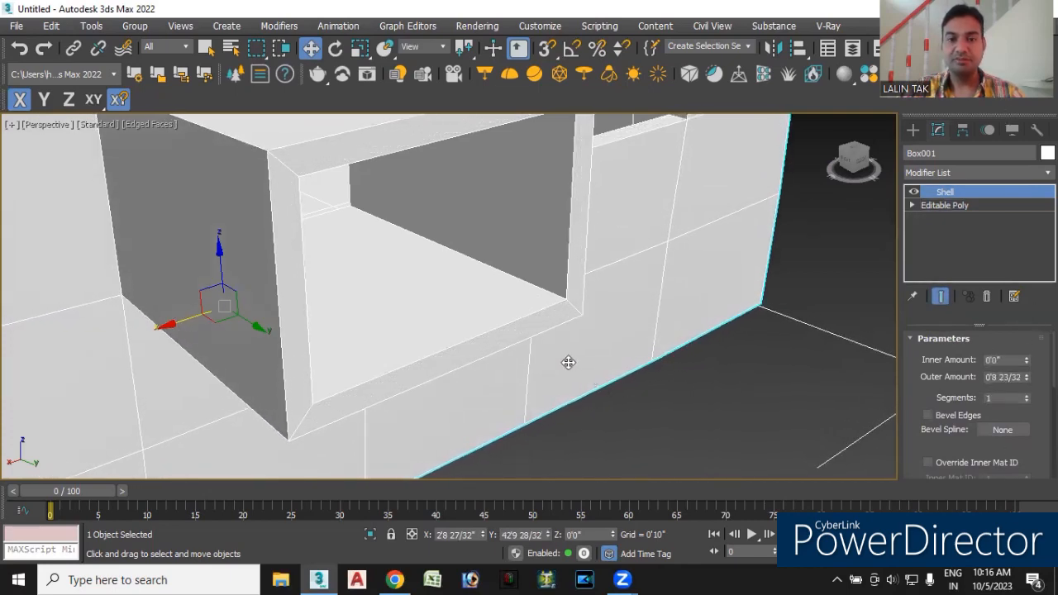
Set the shell's Inner Amount to about 0'5 23/32" and reset its Outer Amount to 0'0".
scroll(568, 362, down, 5)
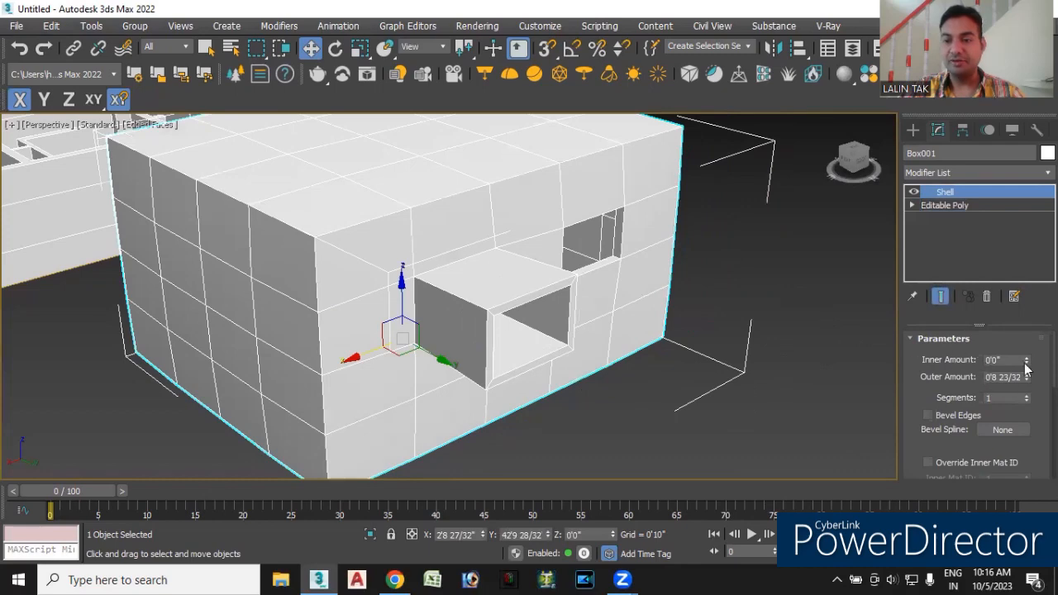
drag(1028, 361, 1030, 252)
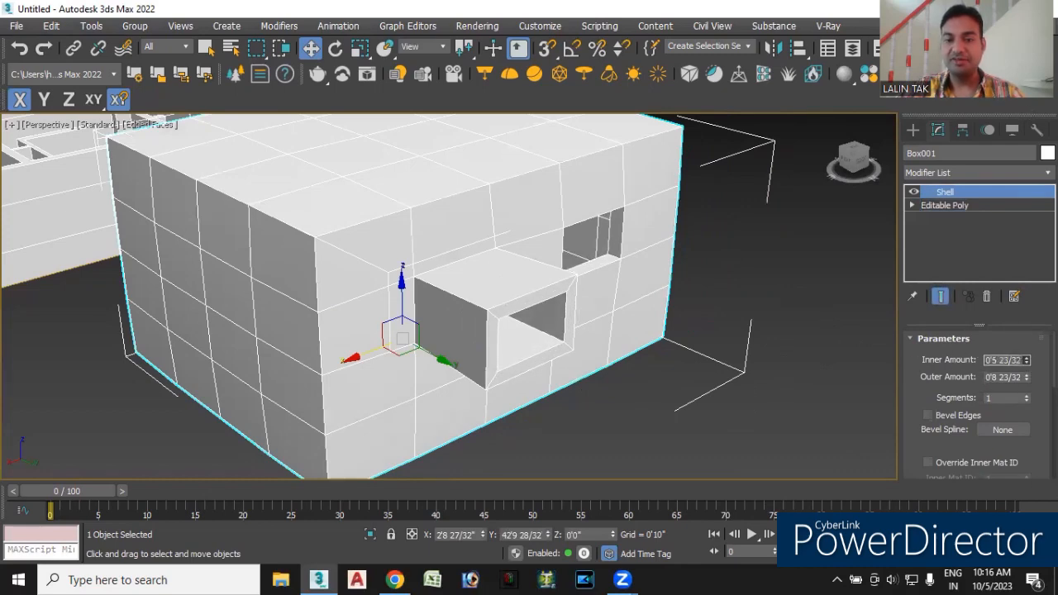
right_click(1026, 378)
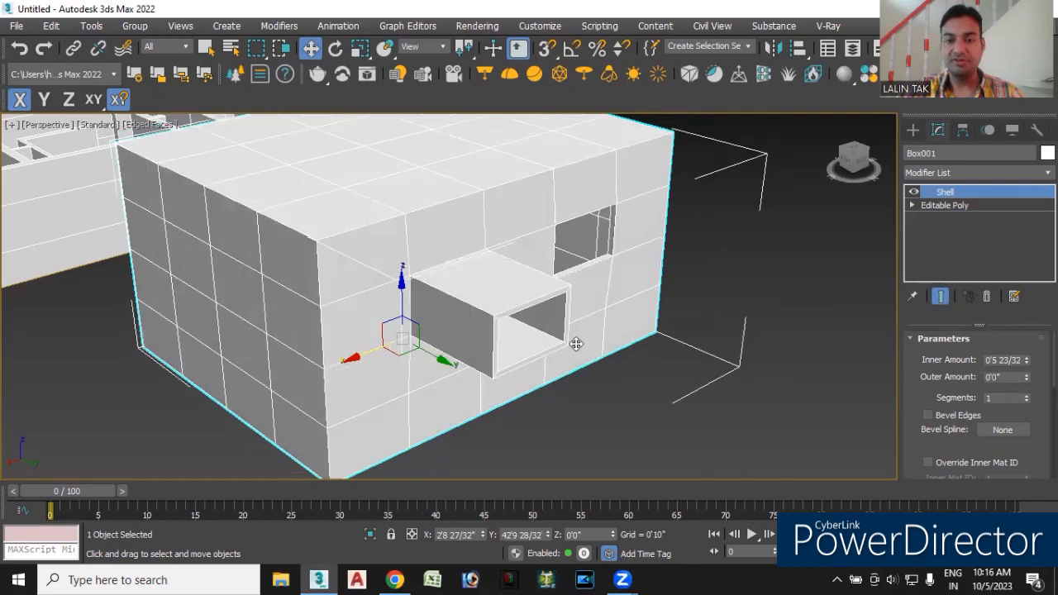
Examine the wall thickness around both openings and delete the Shell modifier from the box.
scroll(558, 331, up, 2)
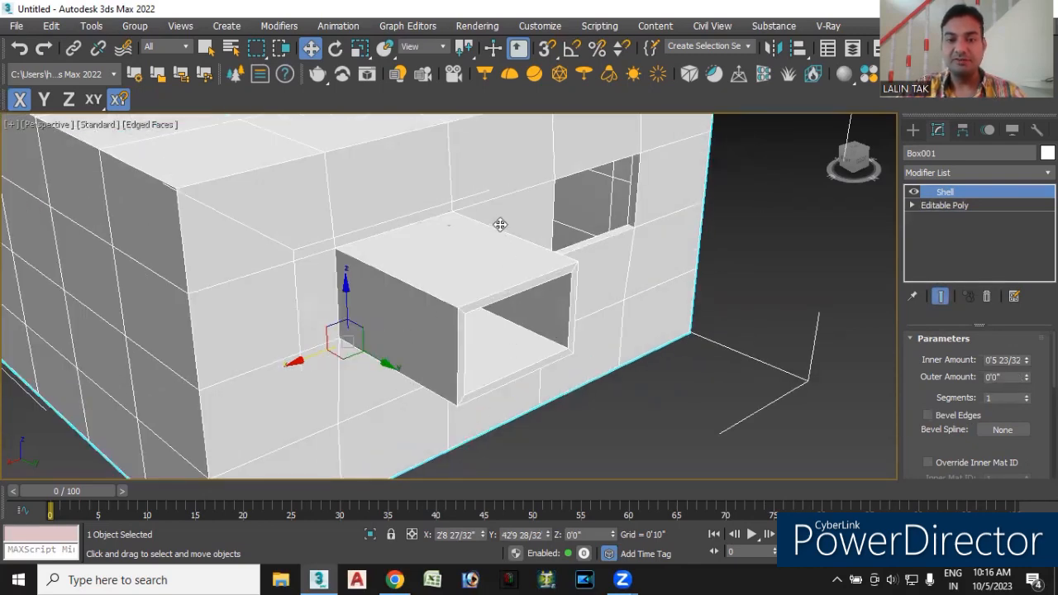
scroll(507, 330, up, 5)
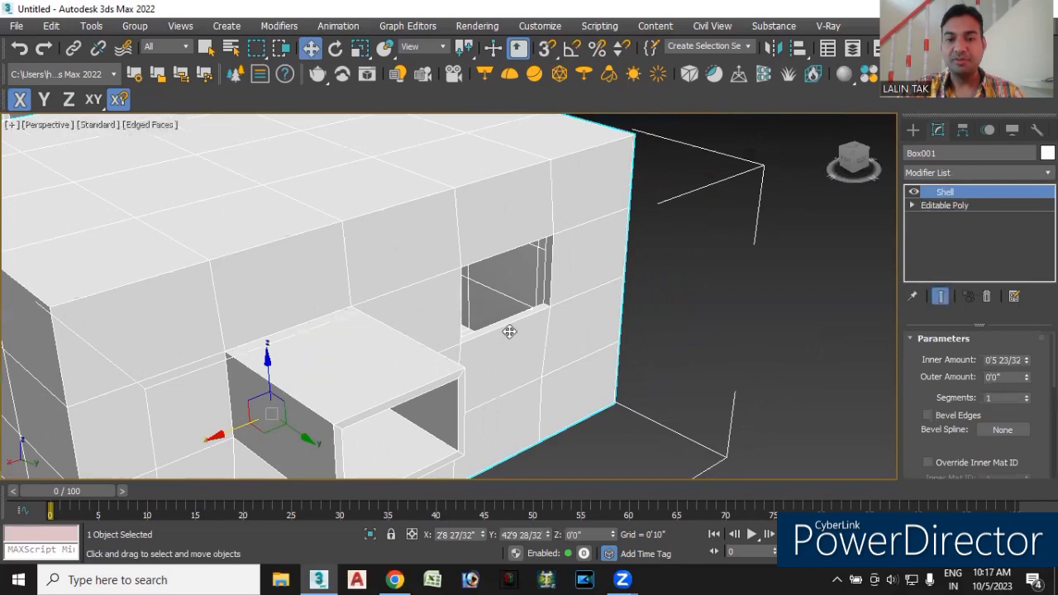
scroll(489, 310, up, 2)
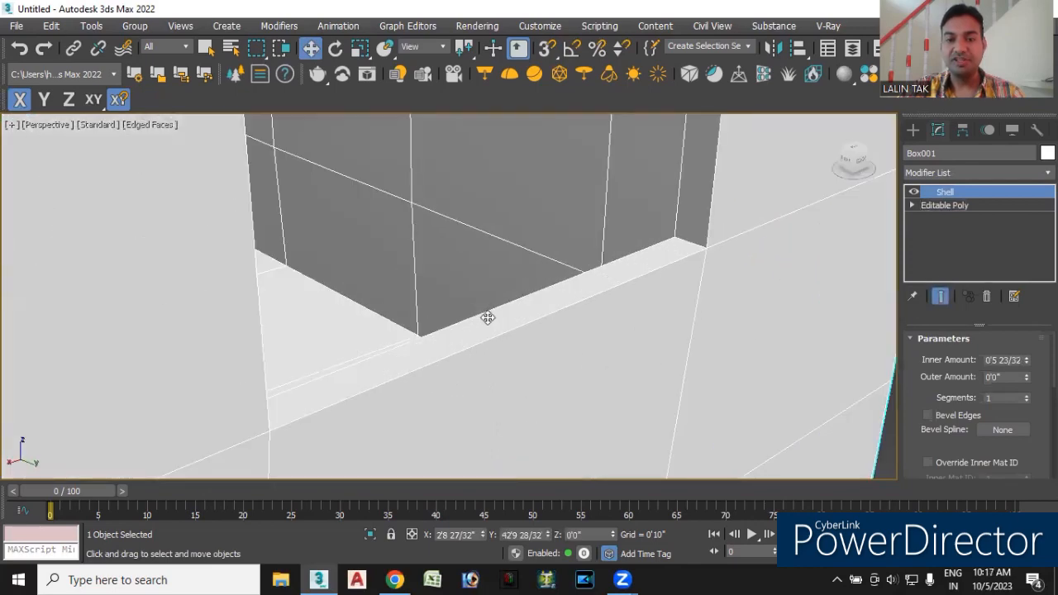
scroll(487, 317, up, 2)
scroll(487, 324, down, 5)
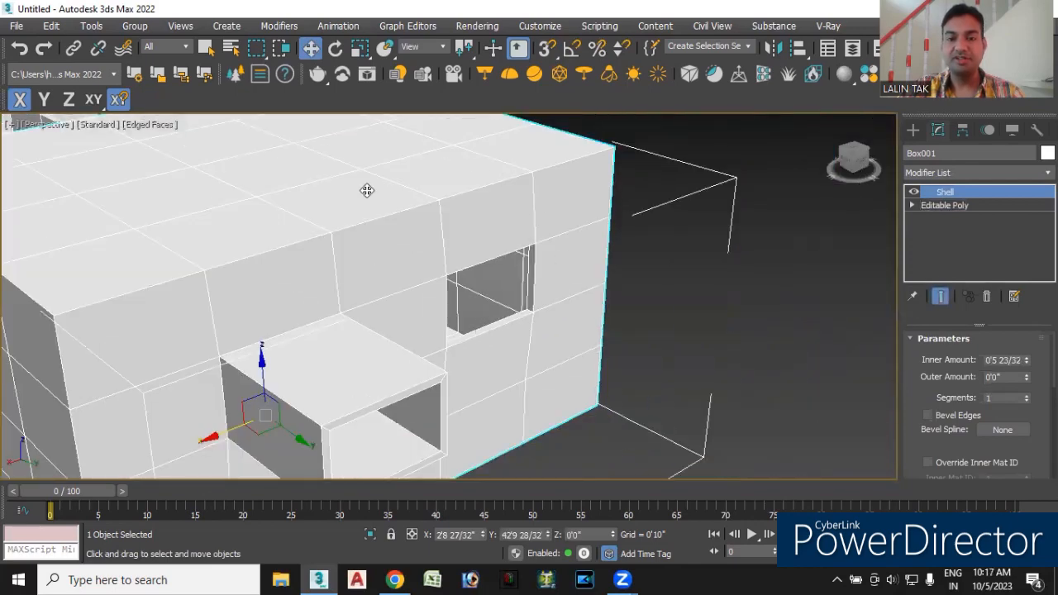
scroll(476, 355, down, 2)
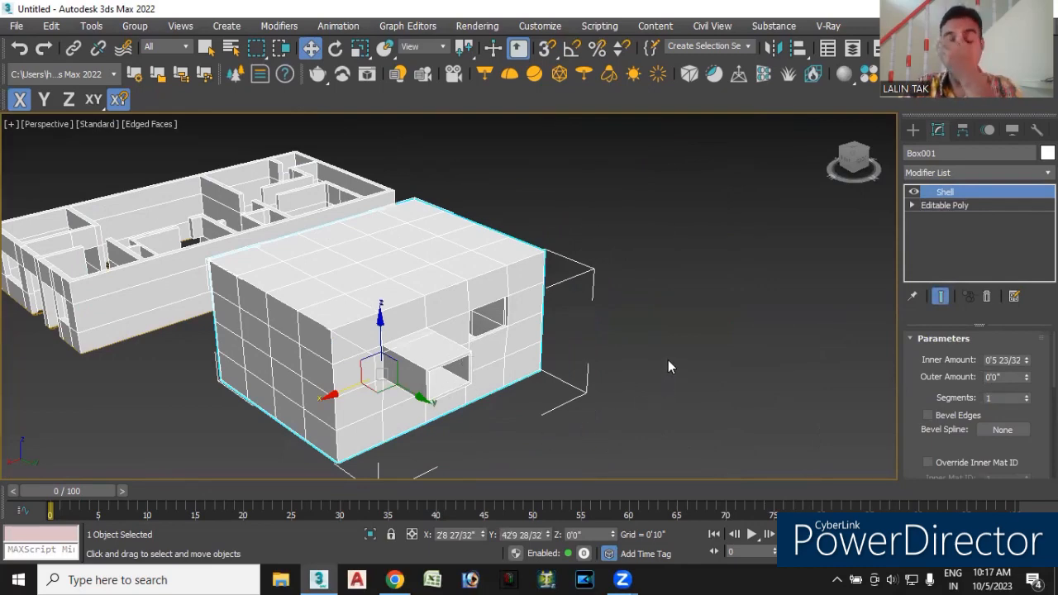
right_click(941, 195)
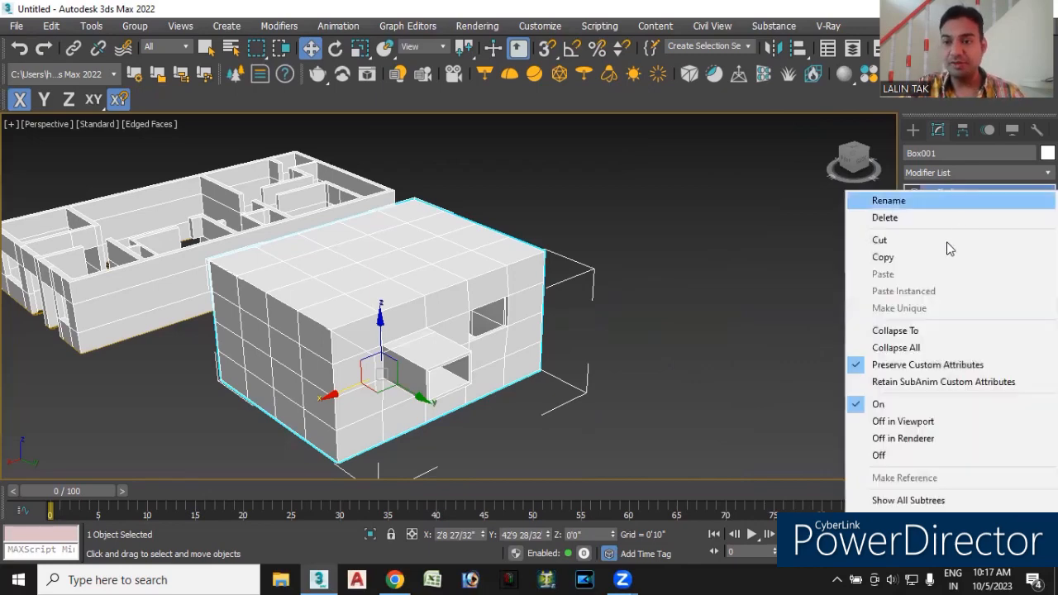
click(884, 217)
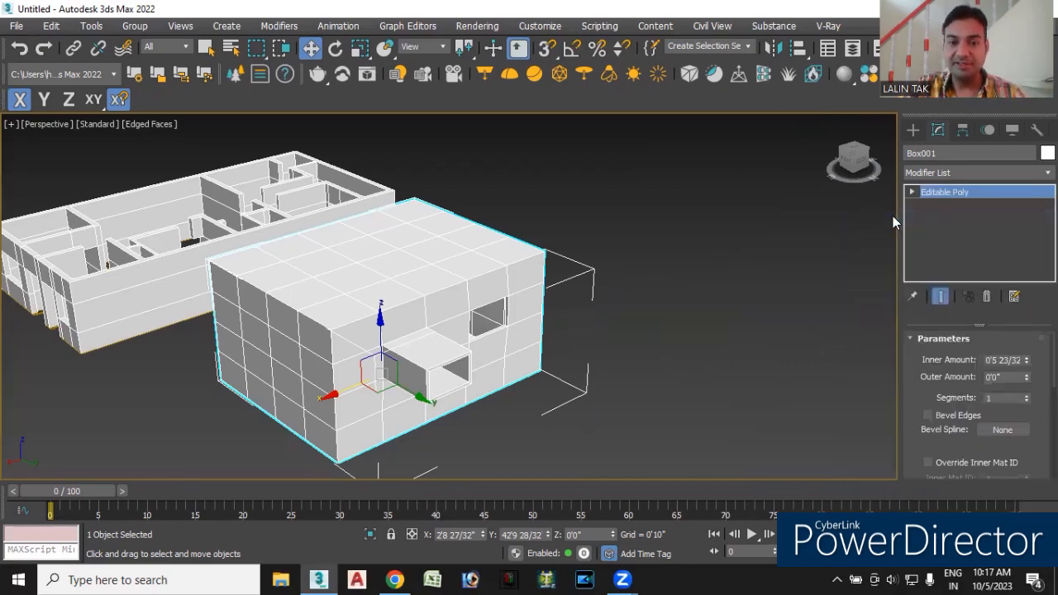
Reselect the segmented box and select the four polygons forming its projecting block.
click(669, 438)
click(381, 328)
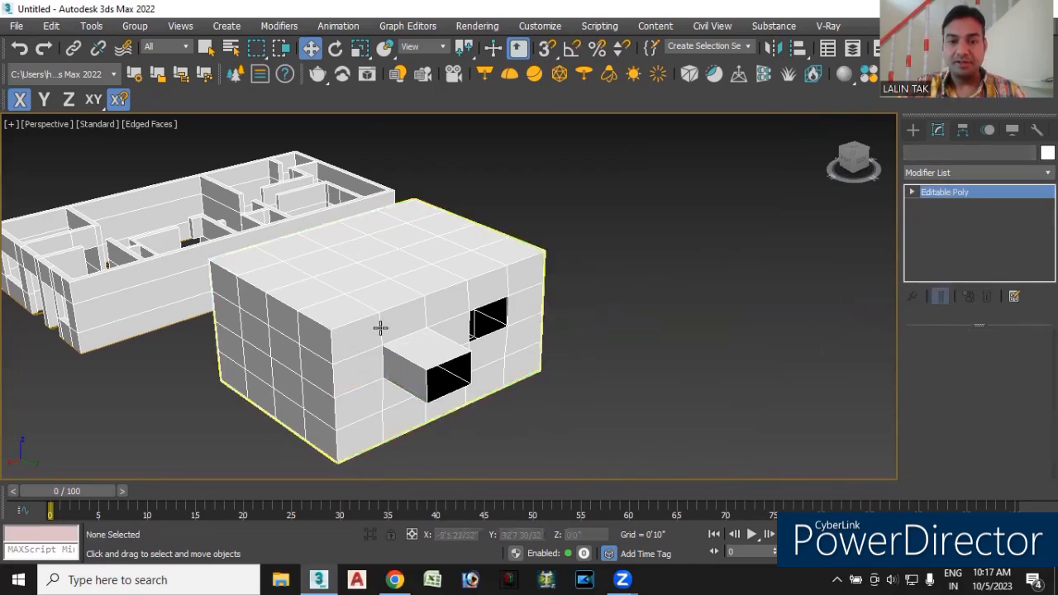
click(992, 356)
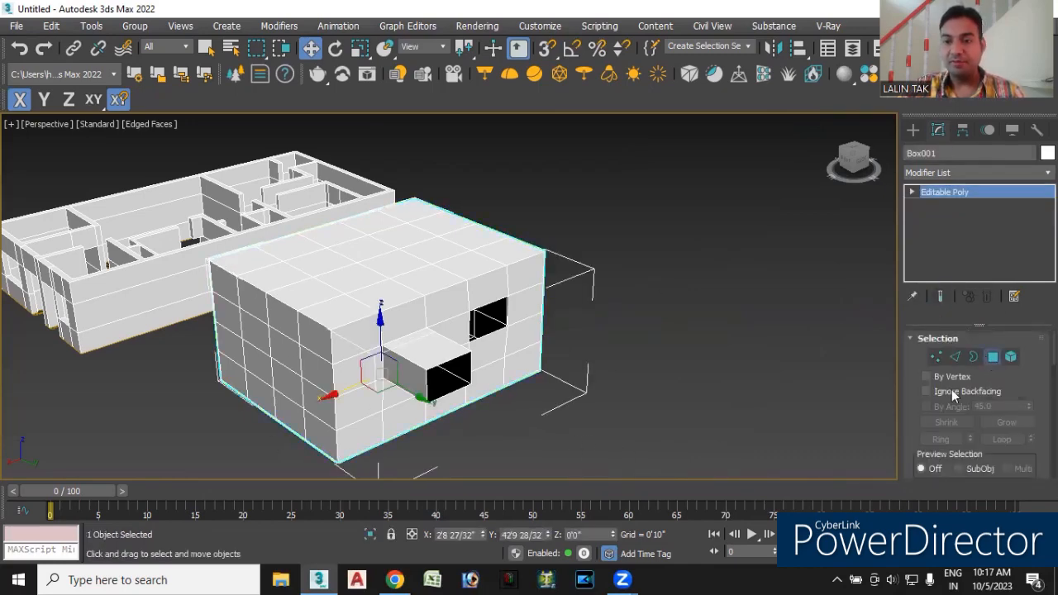
alt+middle_drag(504, 442, 562, 442)
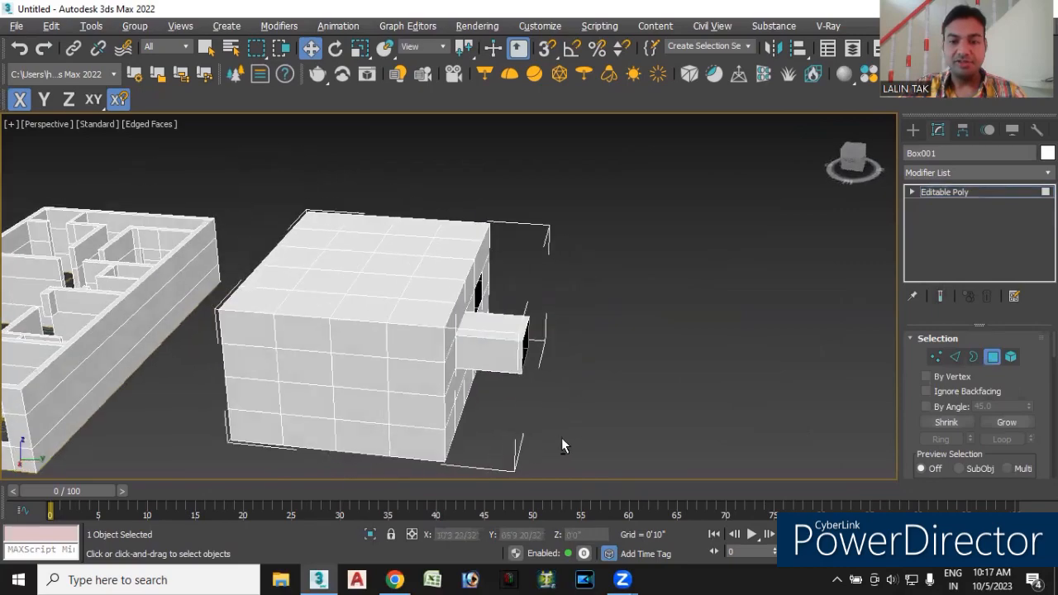
click(496, 347)
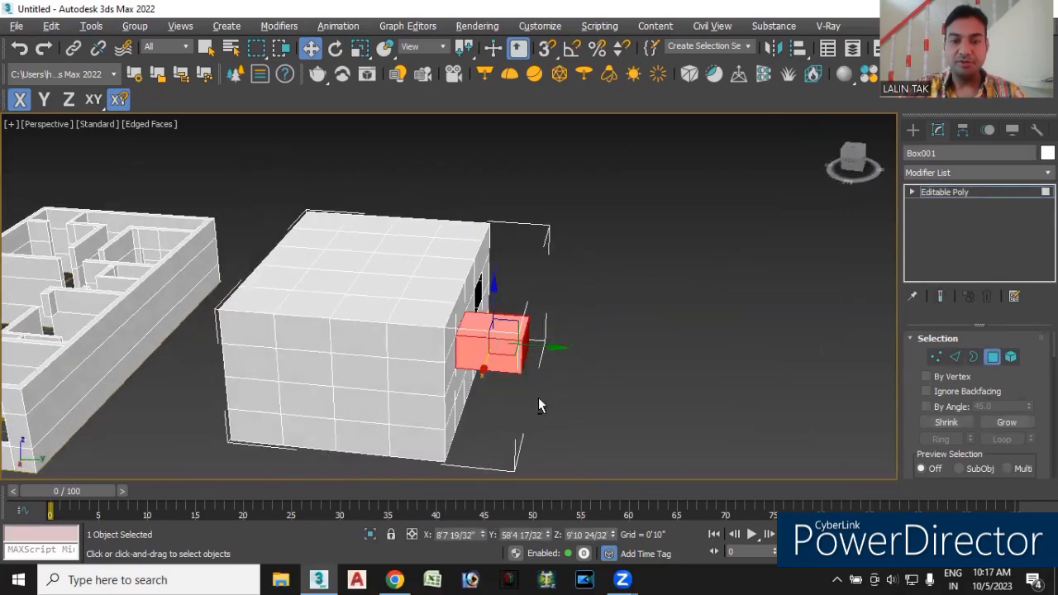
alt+middle_drag(538, 398, 593, 415)
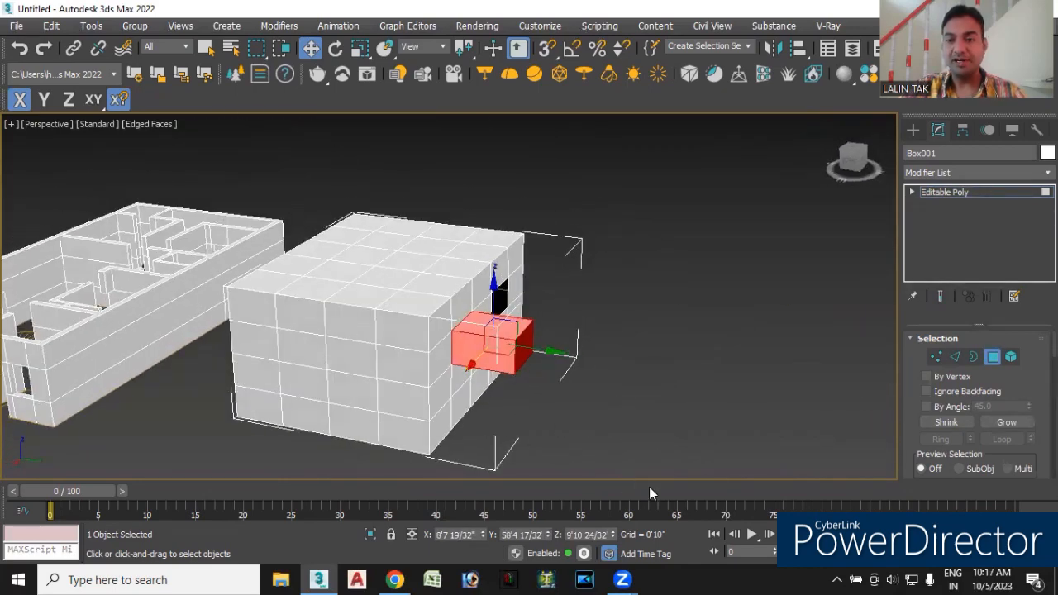
Detach the selected block polygons from the box as a separate object, neither as an element nor as a clone.
scroll(976, 397, down, 5)
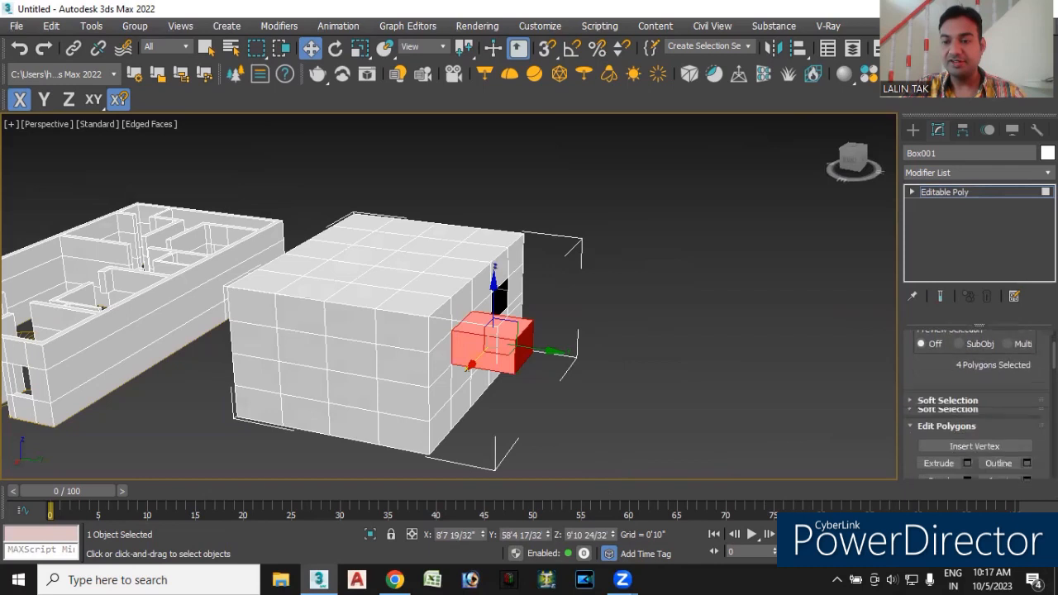
scroll(1008, 402, down, 6)
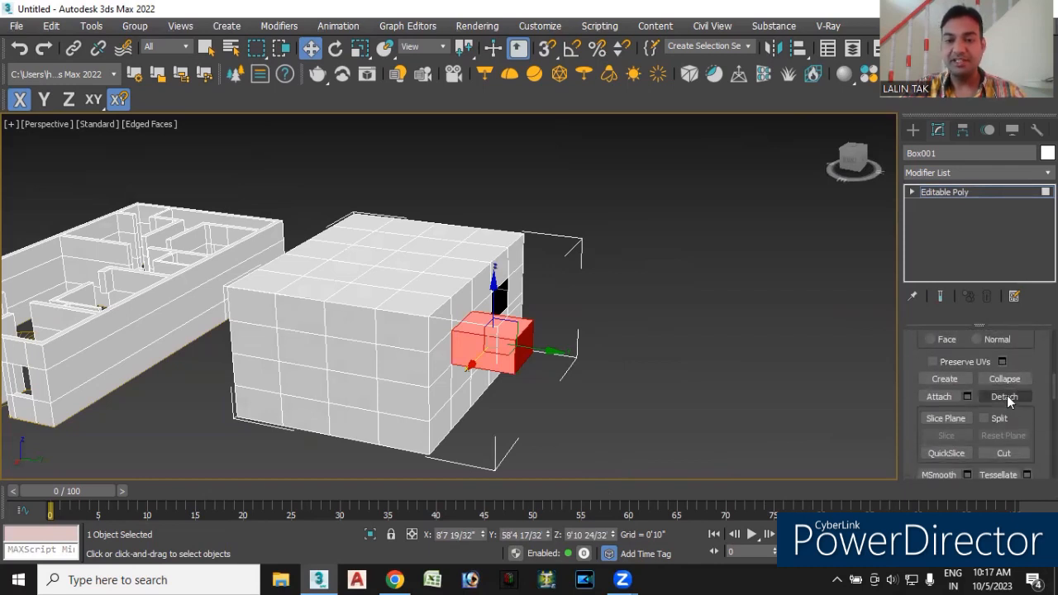
click(1007, 398)
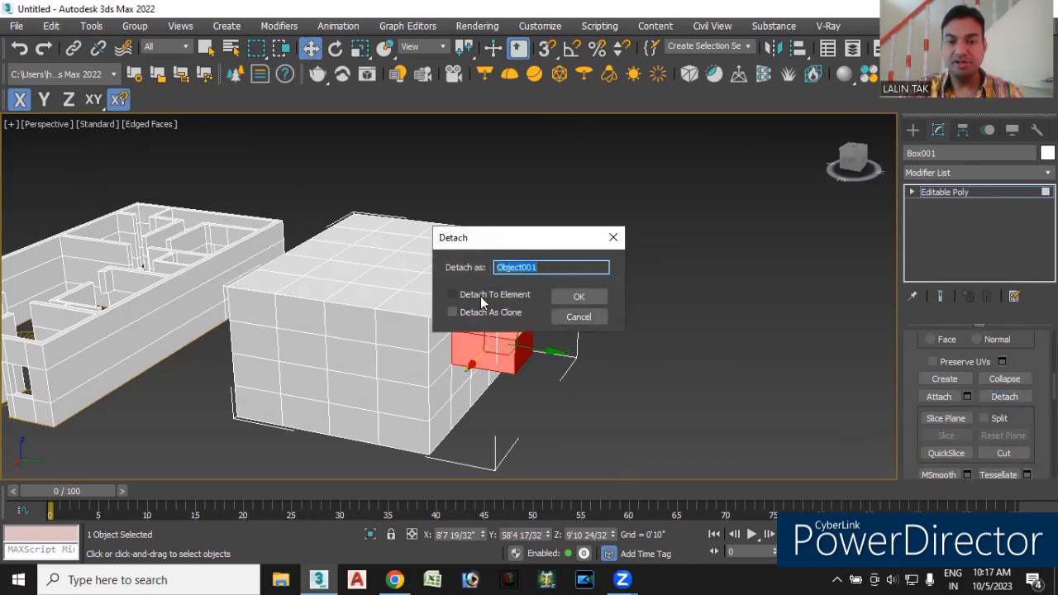
click(579, 299)
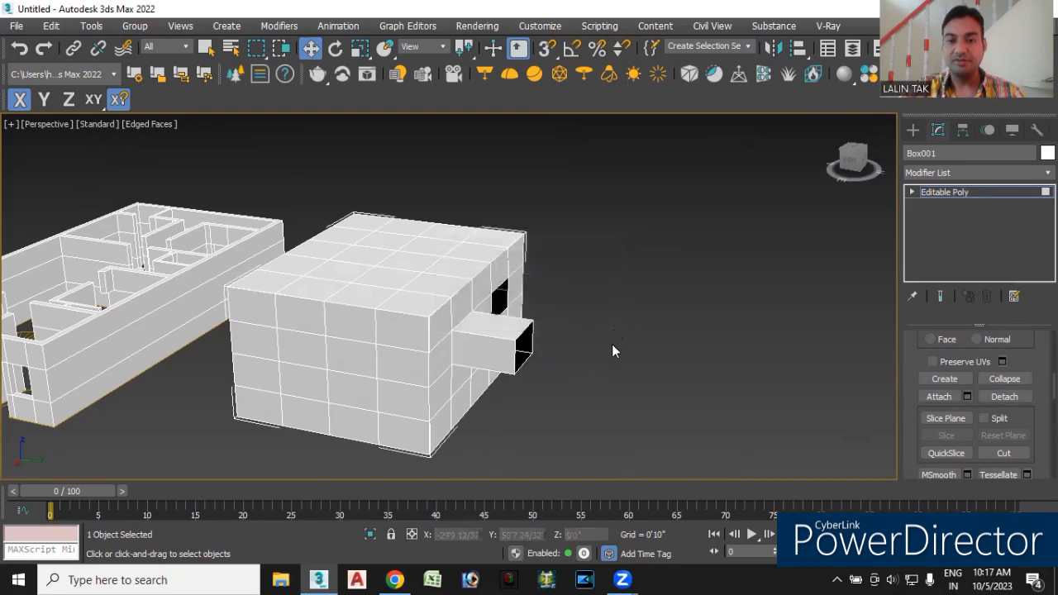
alt+middle_drag(612, 443, 590, 439)
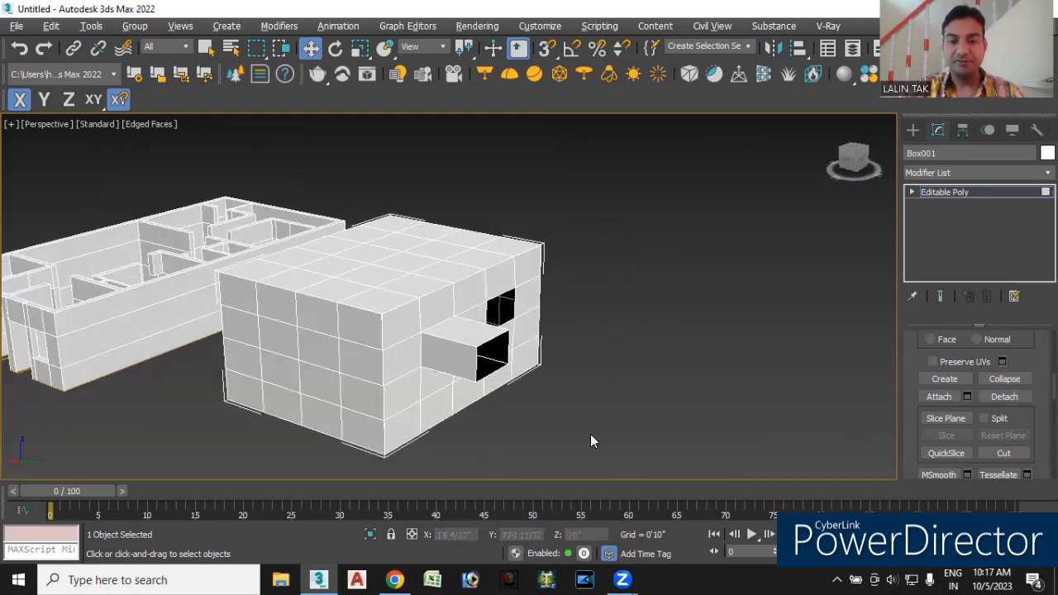
click(455, 339)
drag(520, 340, 578, 353)
key(ctrl+z)
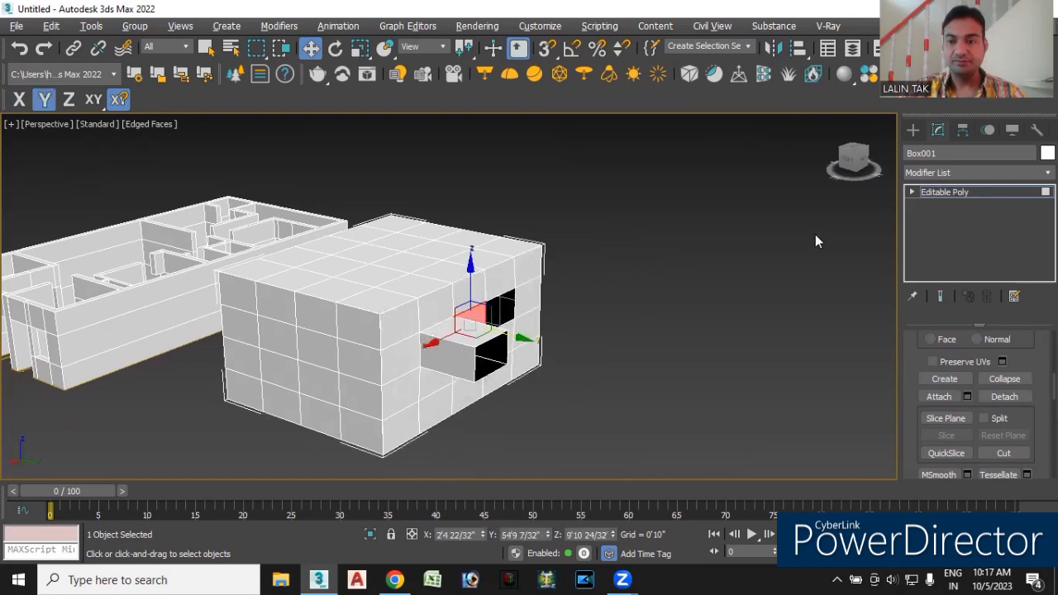
Leave polygon editing, select the detached block, and test moving it away from the box along Y, undoing the move.
click(912, 130)
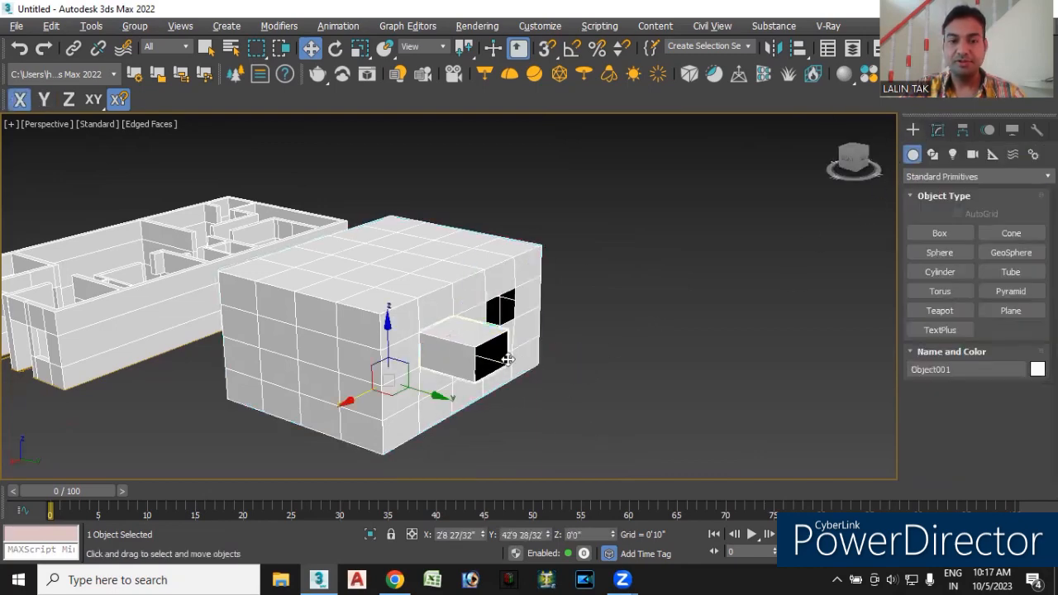
drag(434, 395, 506, 420)
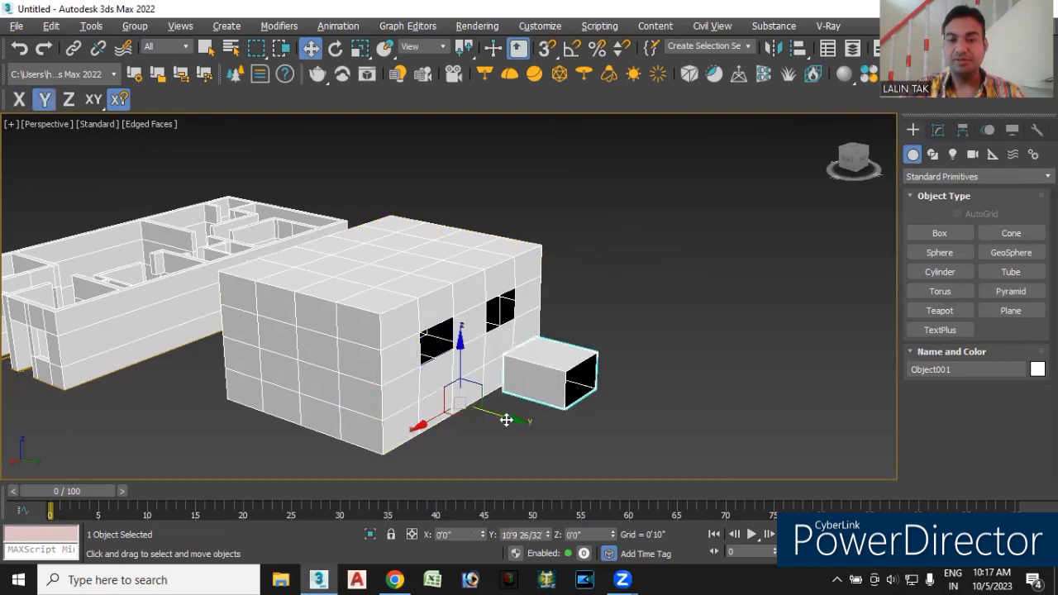
key(ctrl+z)
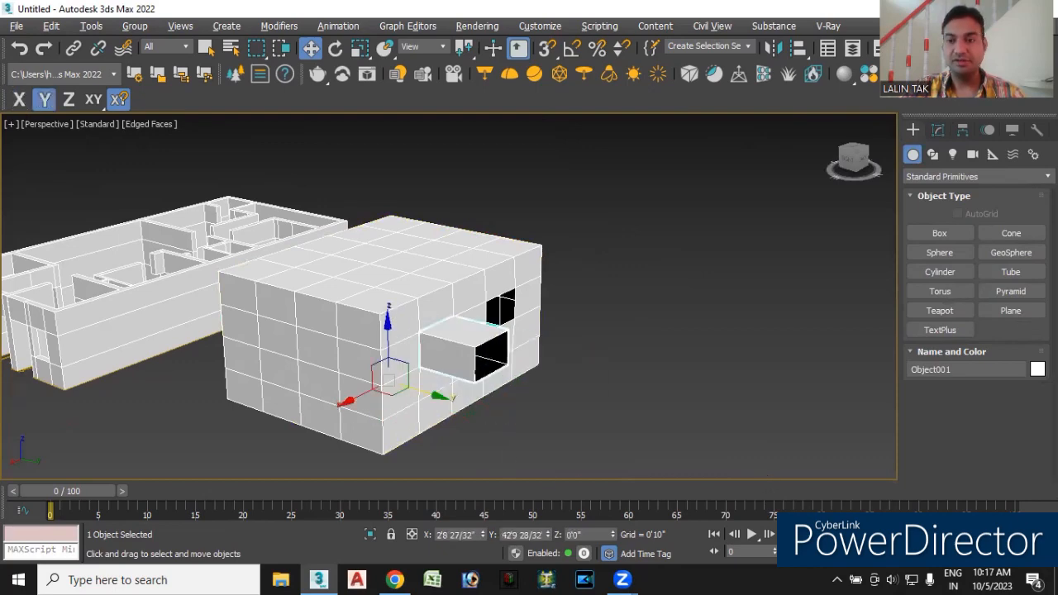
Apply a Shell modifier to the detached block only.
click(938, 130)
click(931, 173)
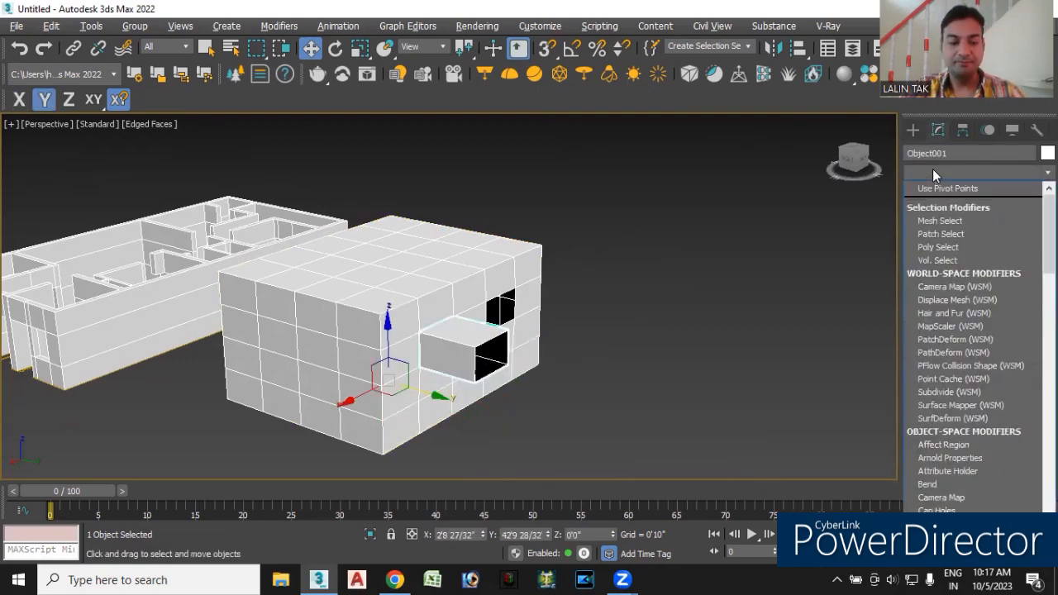
text(sh)
click(945, 188)
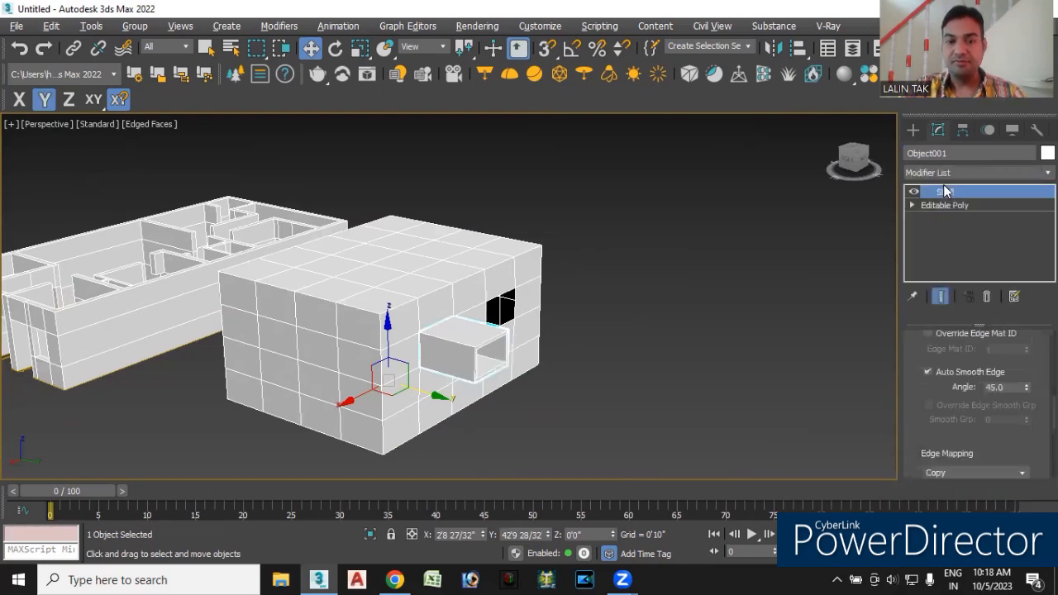
Examine the detached block's wall thickness and compare it with the unshelled window opening in the box.
alt+middle_drag(625, 393, 579, 392)
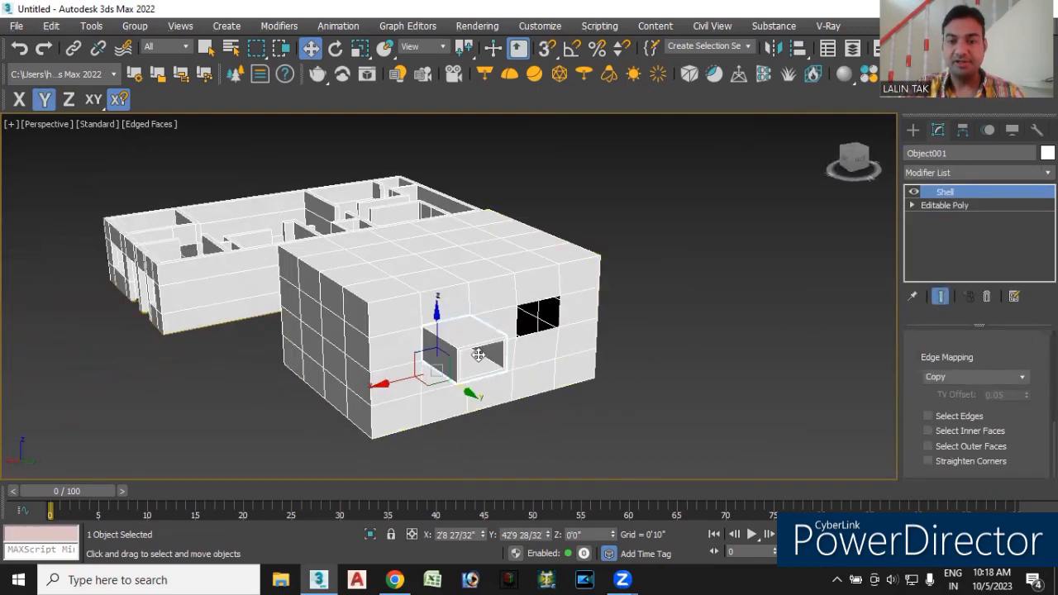
scroll(477, 356, up, 3)
scroll(536, 339, up, 3)
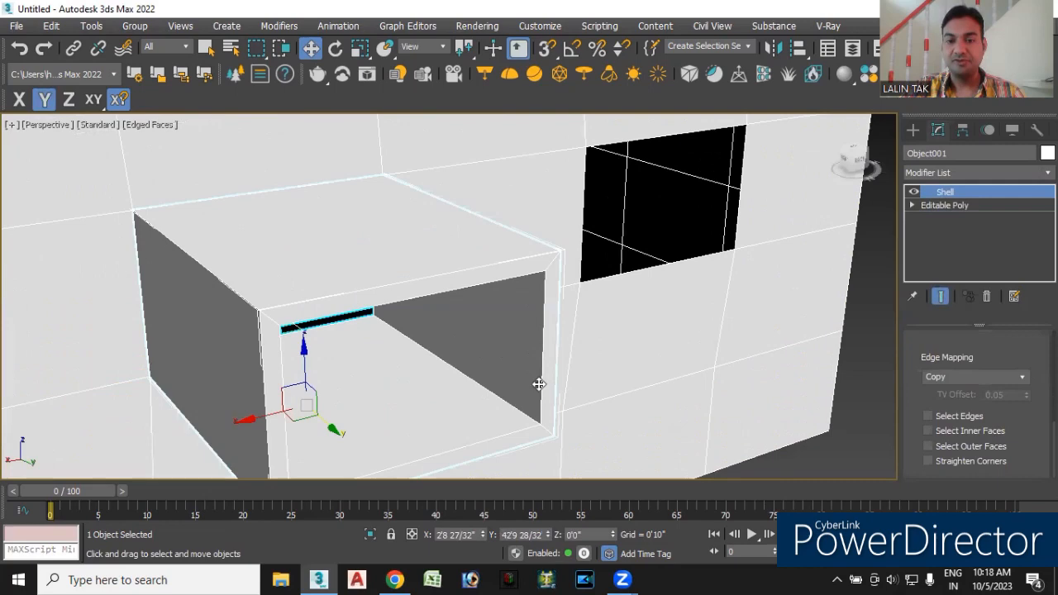
scroll(532, 363, up, 4)
scroll(537, 377, down, 3)
mouse_move(630, 326)
alt+middle_down()
mouse_move(640, 350)
mouse_move(634, 321)
mouse_move(617, 329)
alt+middle_up()
scroll(624, 306, down, 2)
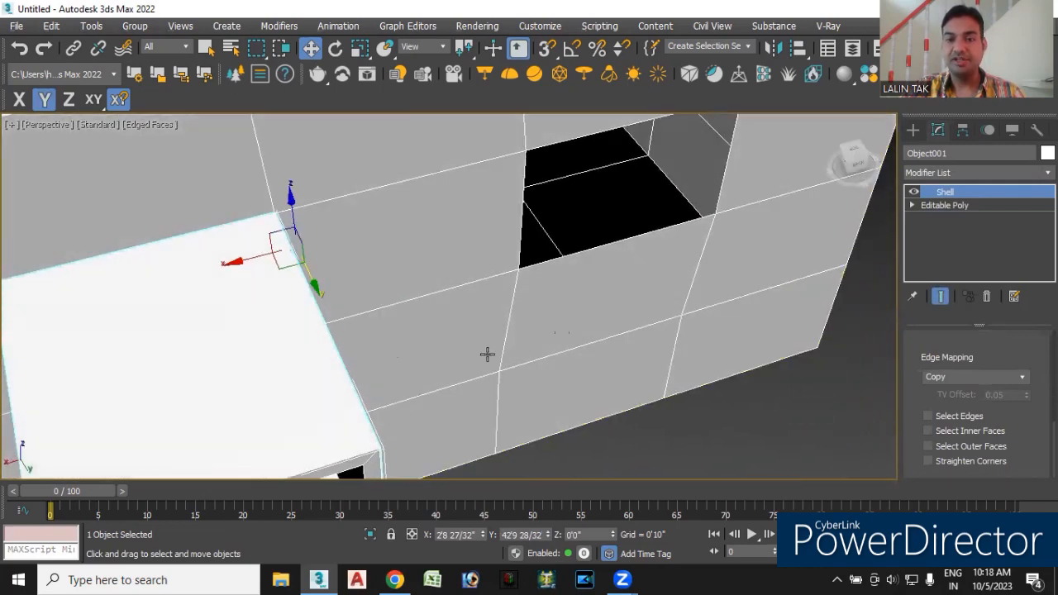
scroll(562, 339, down, 5)
scroll(556, 365, down, 7)
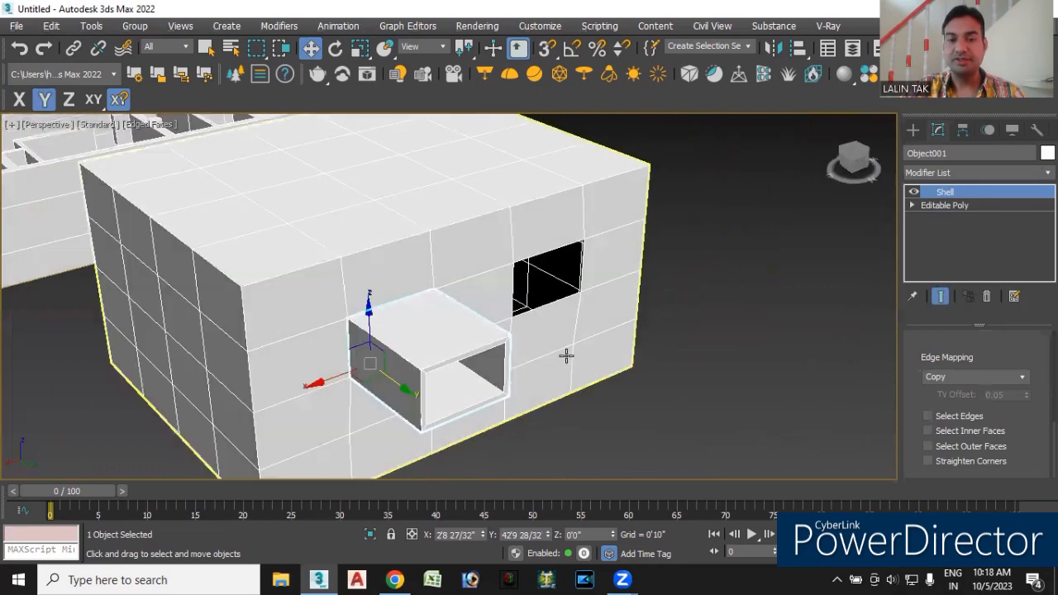
alt+middle_drag(534, 405, 439, 405)
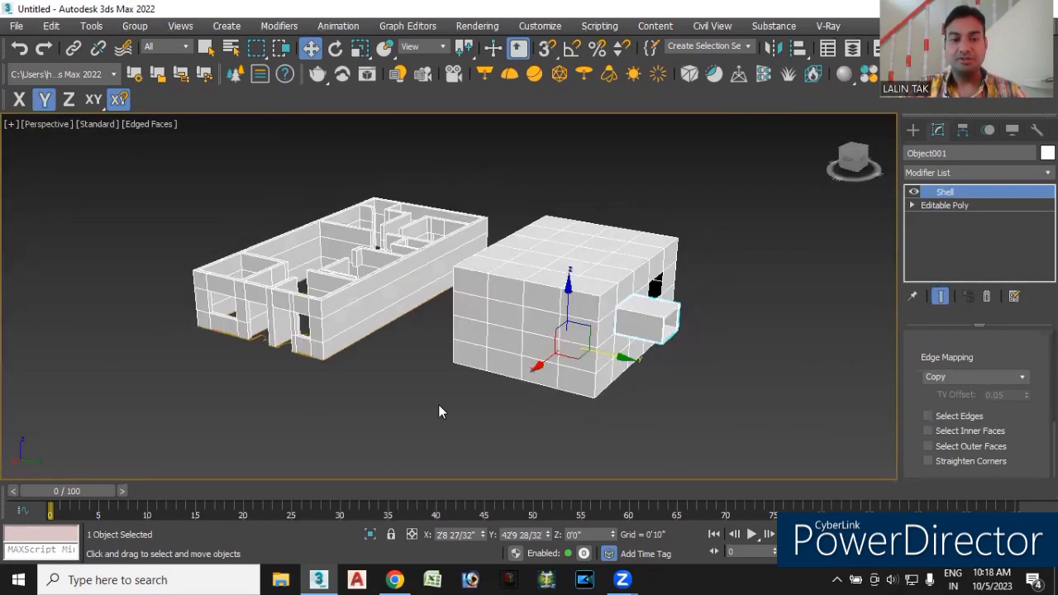
mouse_move(508, 383)
alt+middle_down()
mouse_move(536, 396)
mouse_move(501, 397)
mouse_move(480, 414)
mouse_move(572, 407)
mouse_move(584, 429)
mouse_move(525, 378)
alt+middle_up()
scroll(578, 408, down, 3)
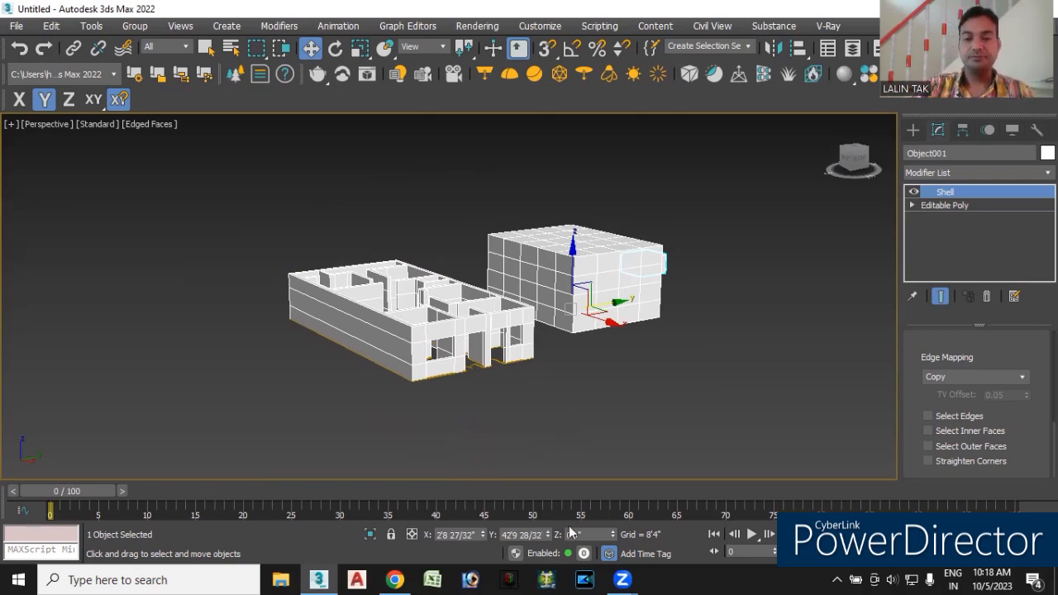
mouse_move(623, 580)
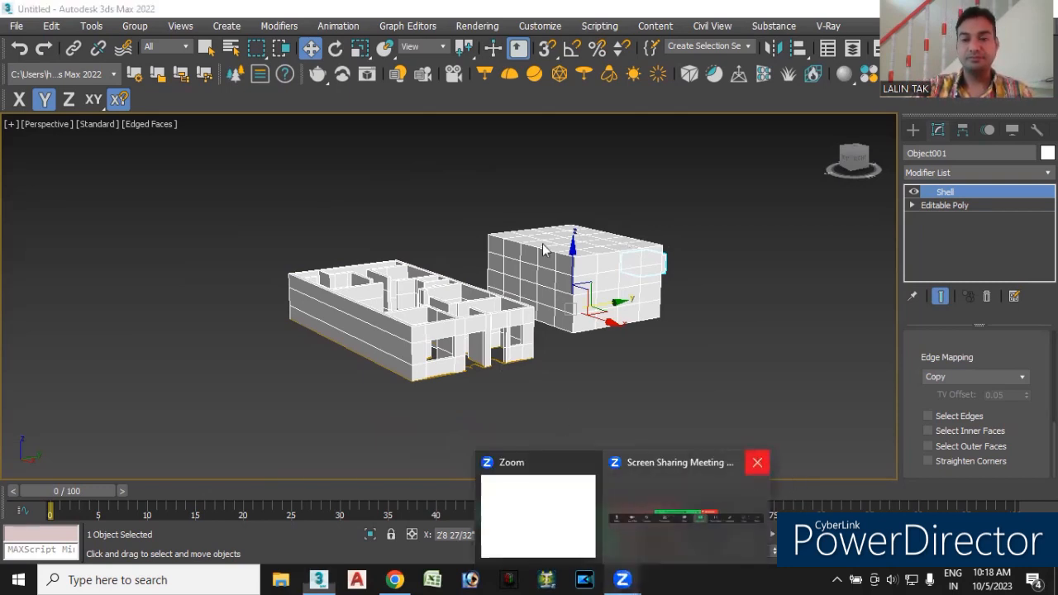